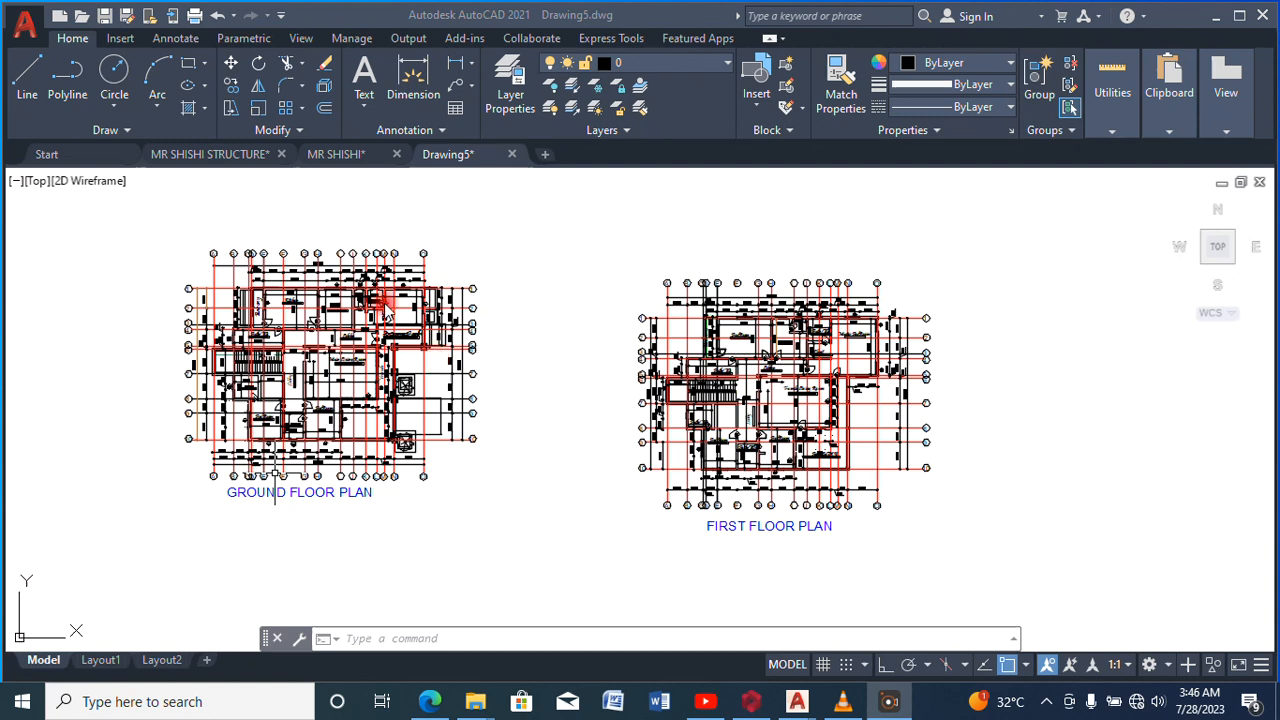
Examine the room layouts, grid lines and dimensions of the ground floor and first floor plans
mouse_move(270, 163)
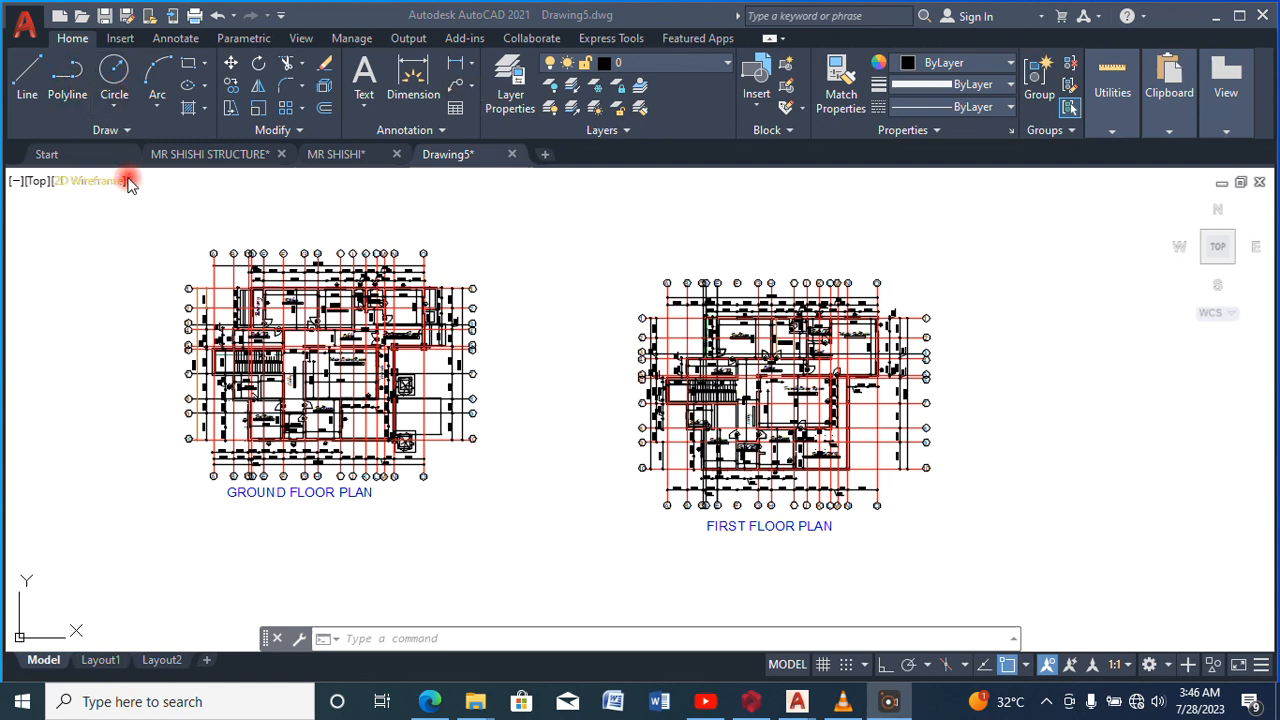
scroll(195, 265, up, 4)
scroll(368, 330, up, 4)
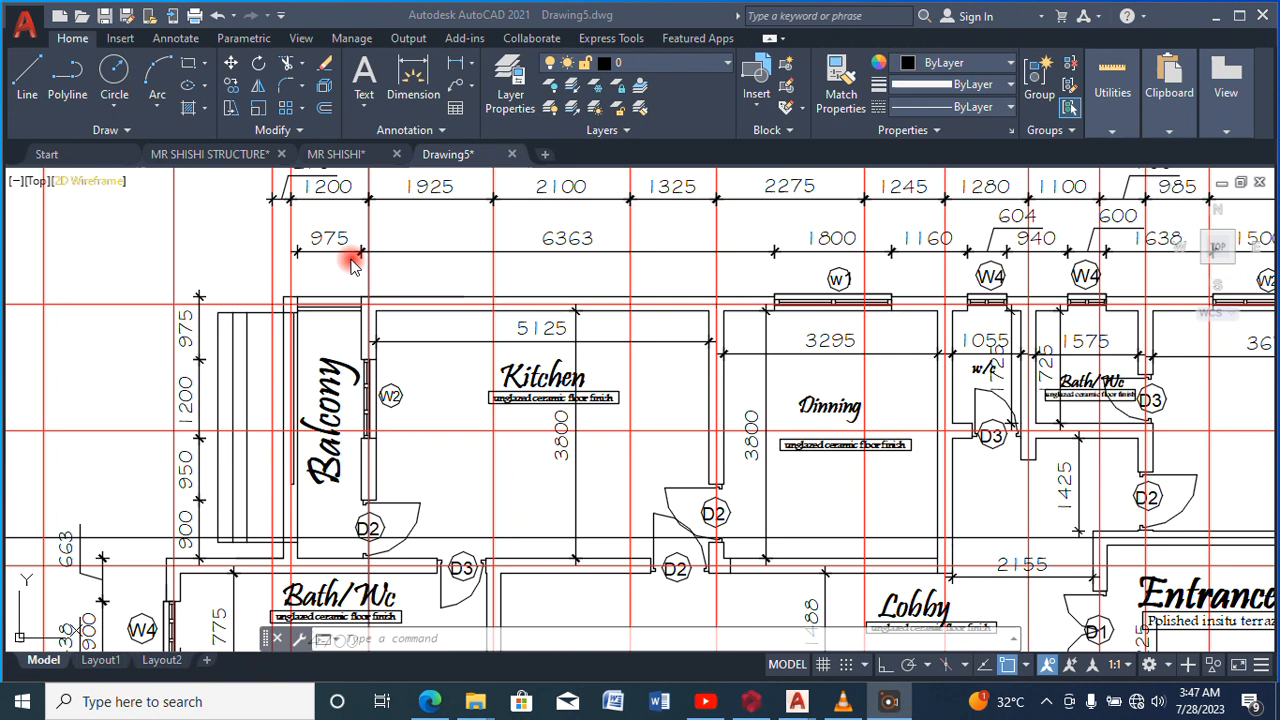
scroll(214, 251, down, 5)
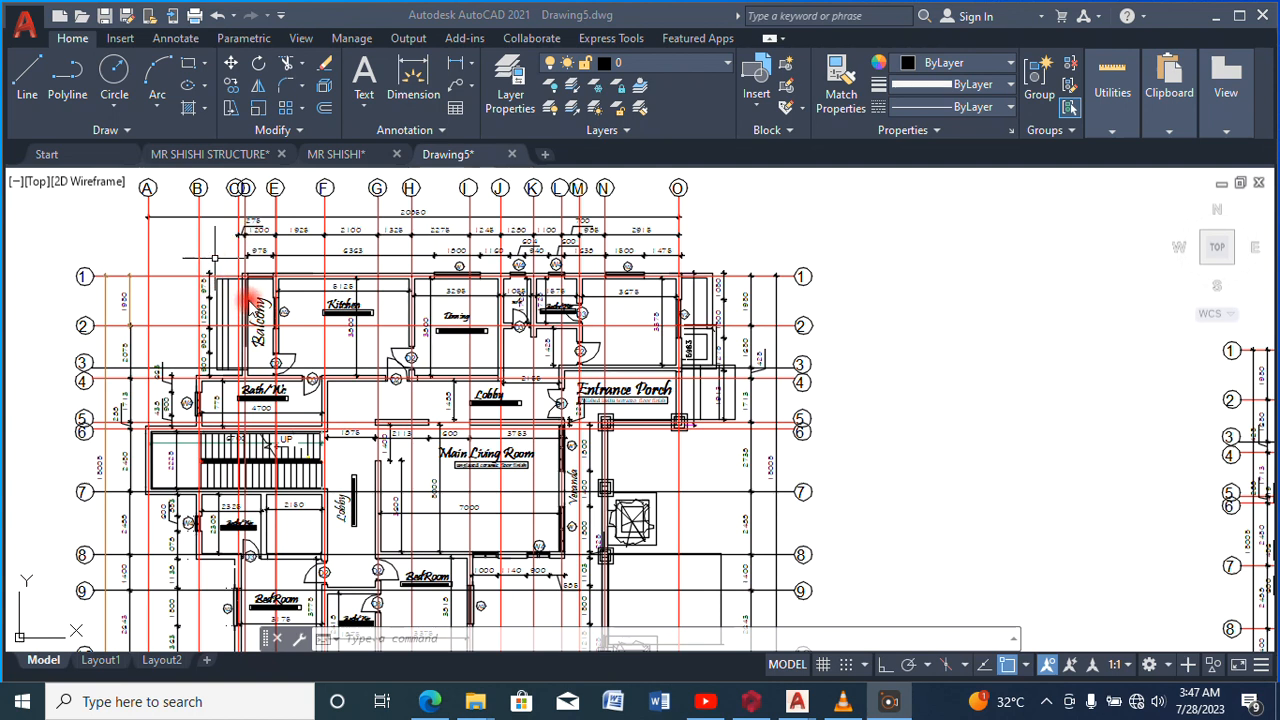
scroll(342, 258, down, 2)
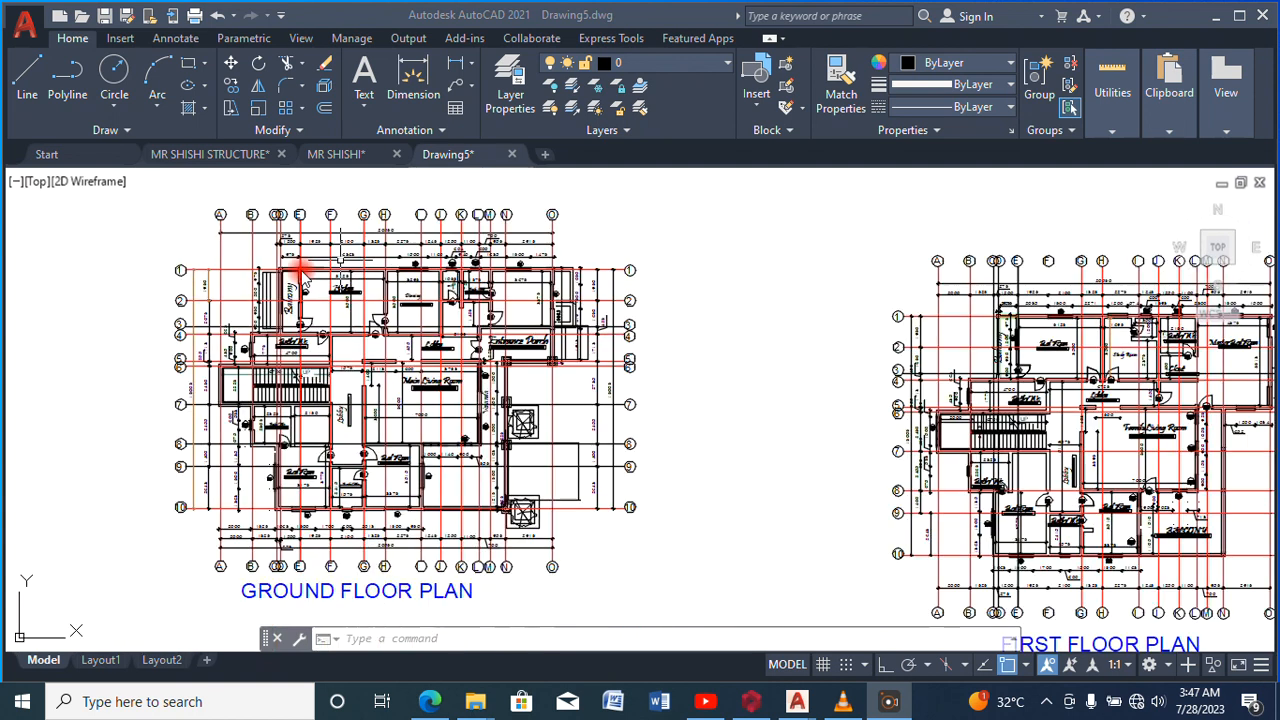
scroll(300, 320, up, 4)
scroll(372, 324, down, 4)
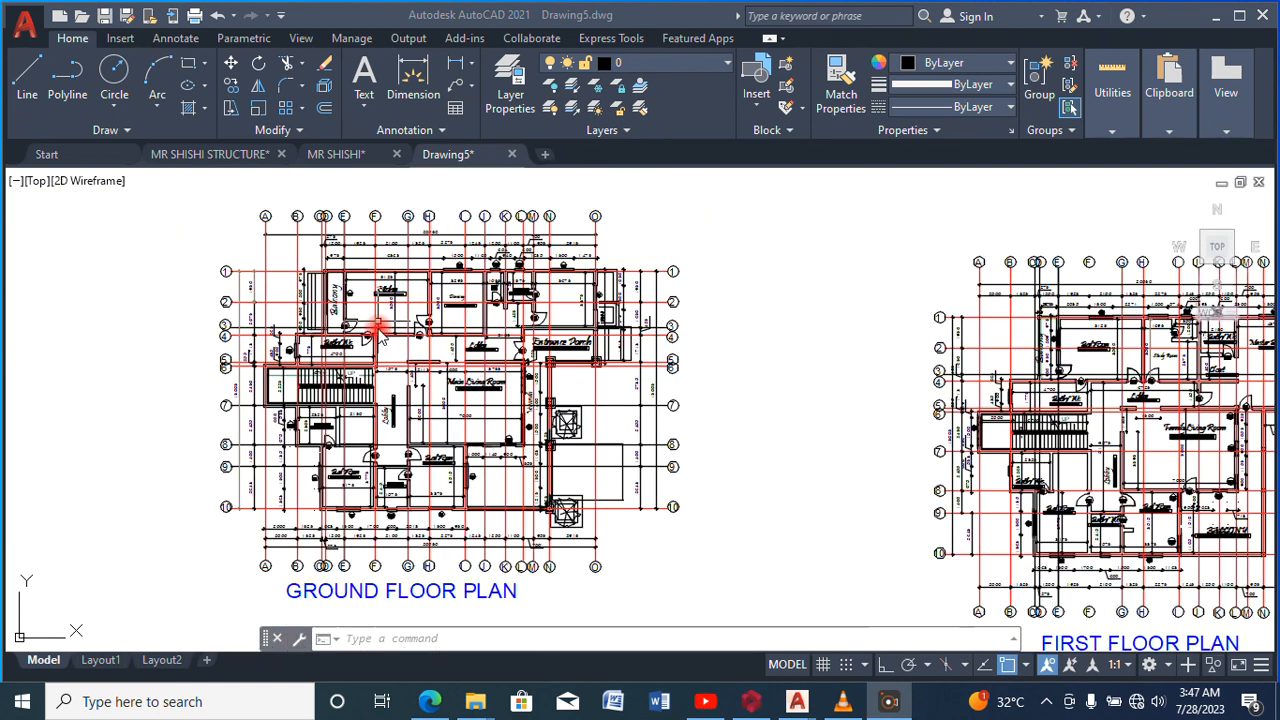
scroll(465, 380, up, 5)
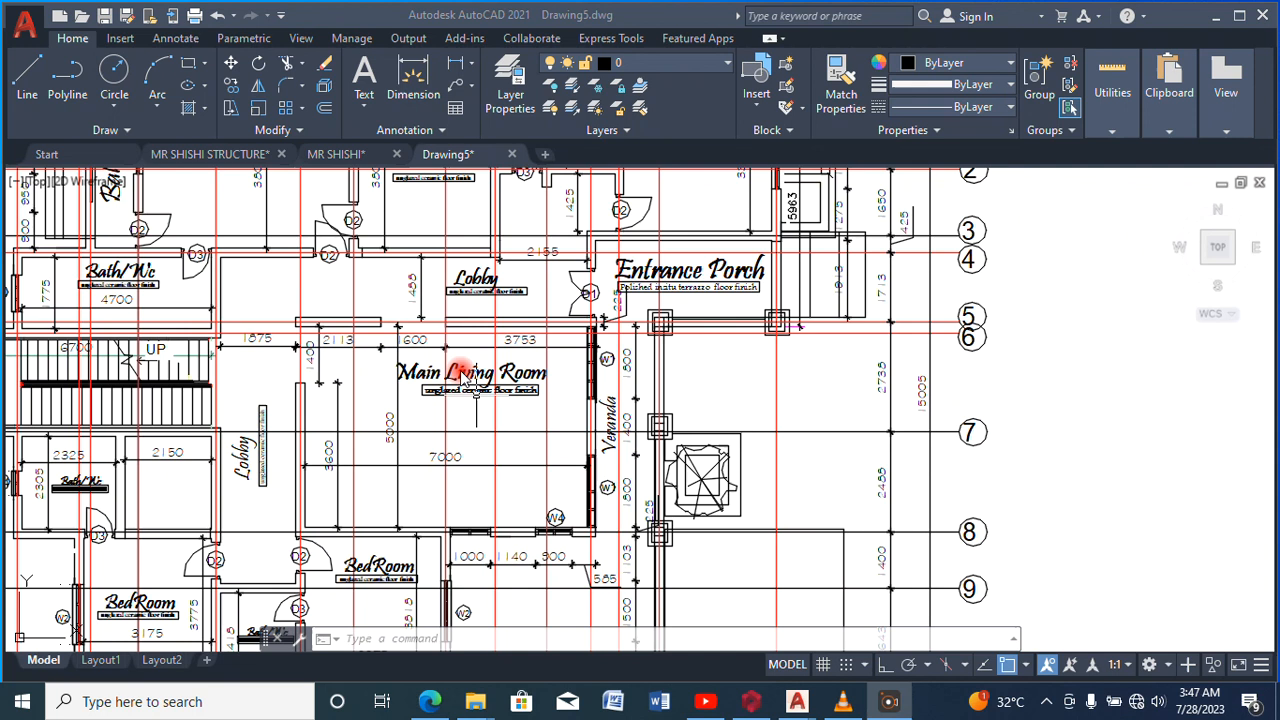
scroll(437, 315, down, 5)
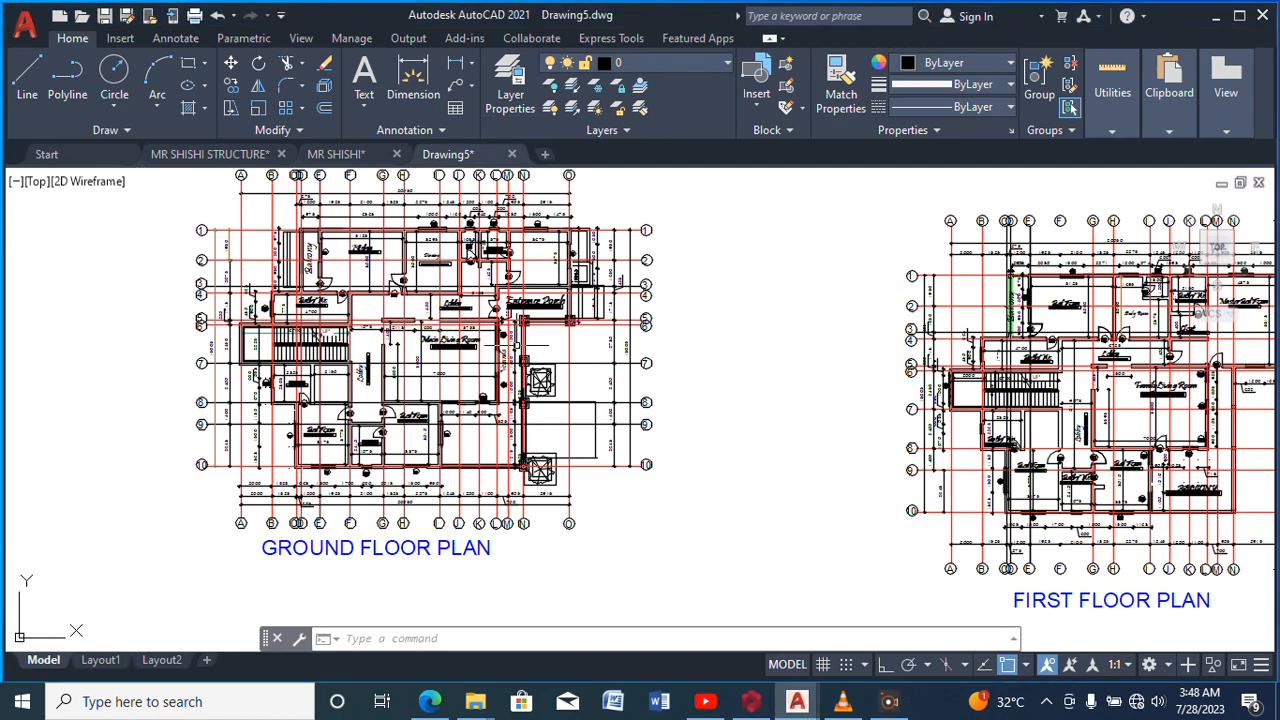
scroll(339, 412, up, 4)
scroll(400, 360, down, 8)
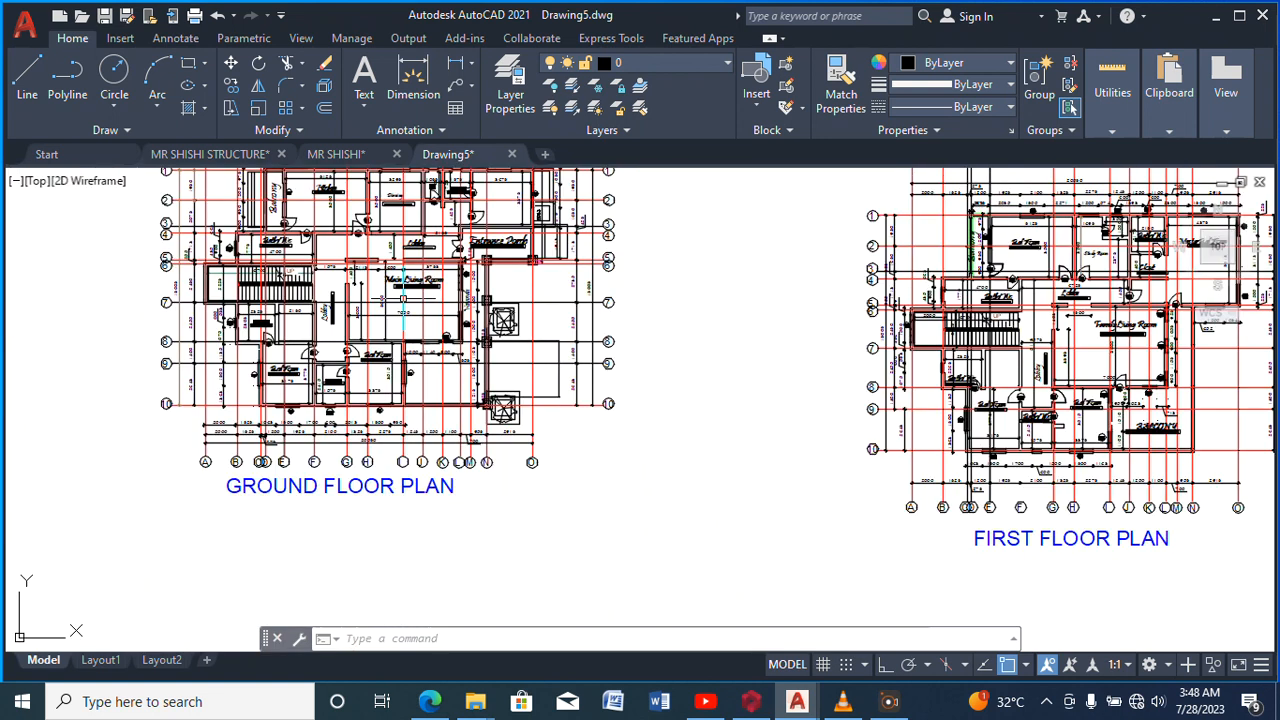
scroll(704, 275, up, 4)
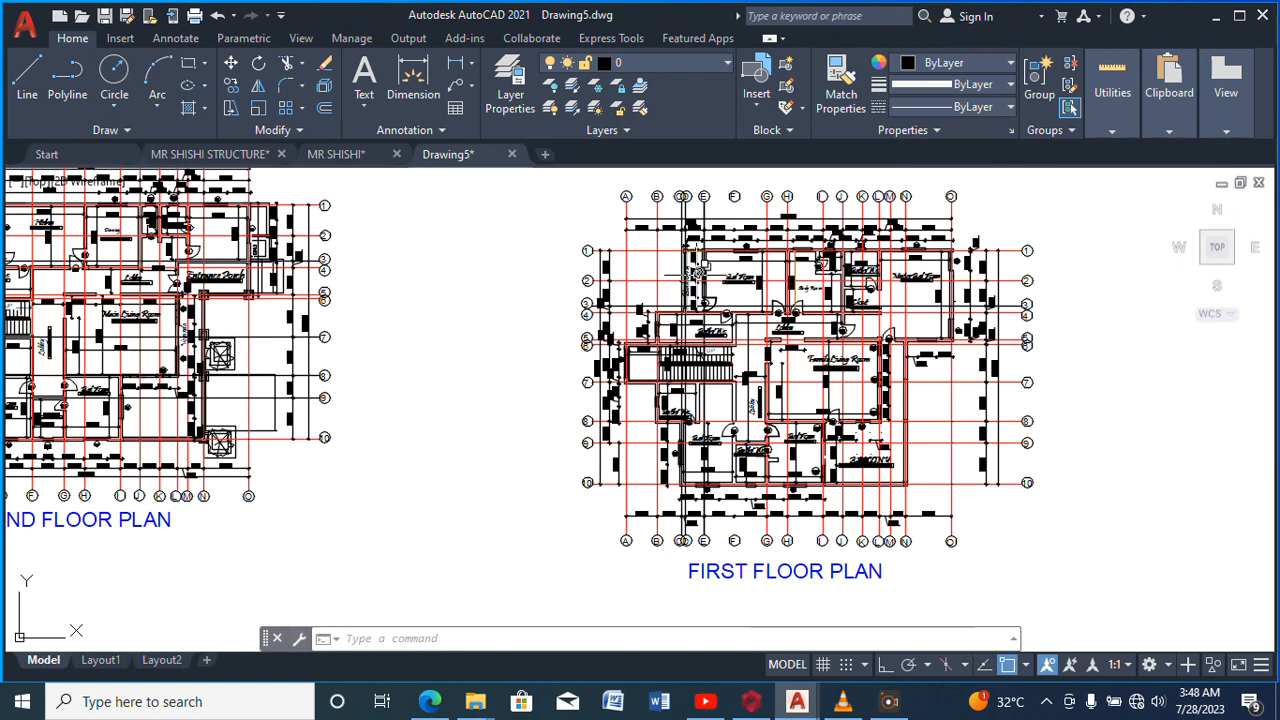
scroll(704, 275, down, 6)
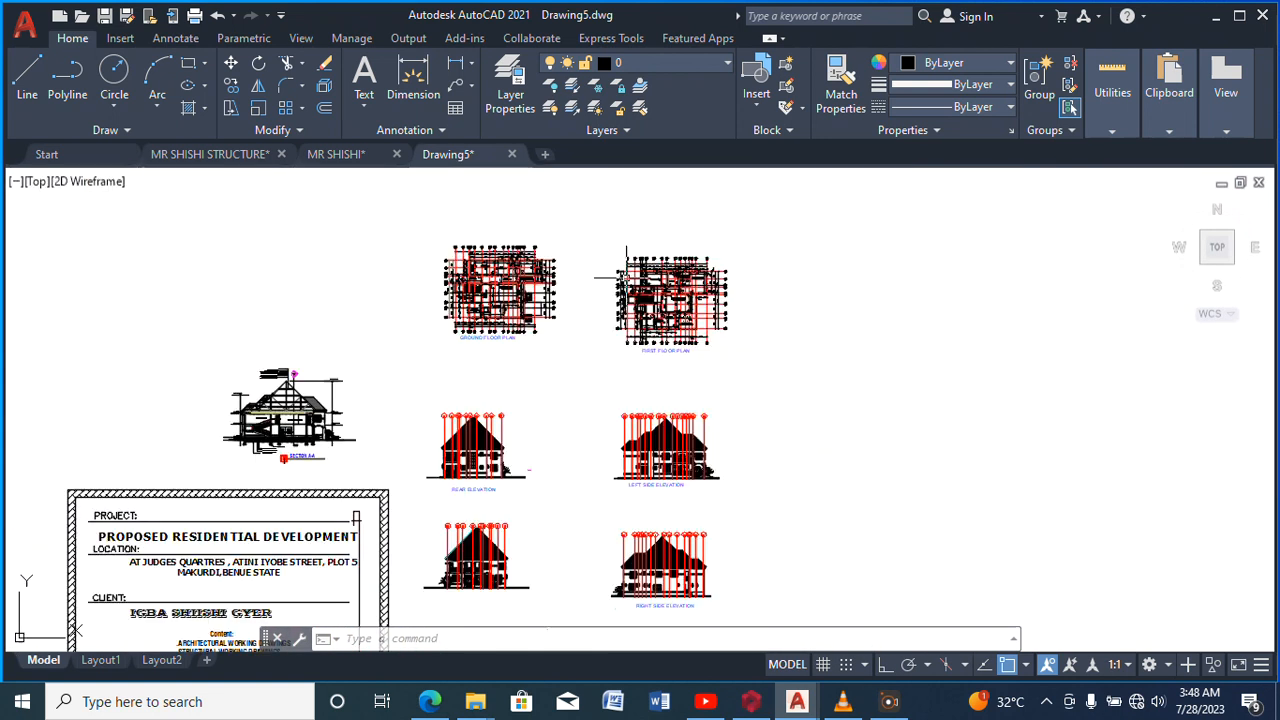
Copy the ground floor and first floor plans together to the empty area right of the original drawings
click(265, 90)
click(769, 198)
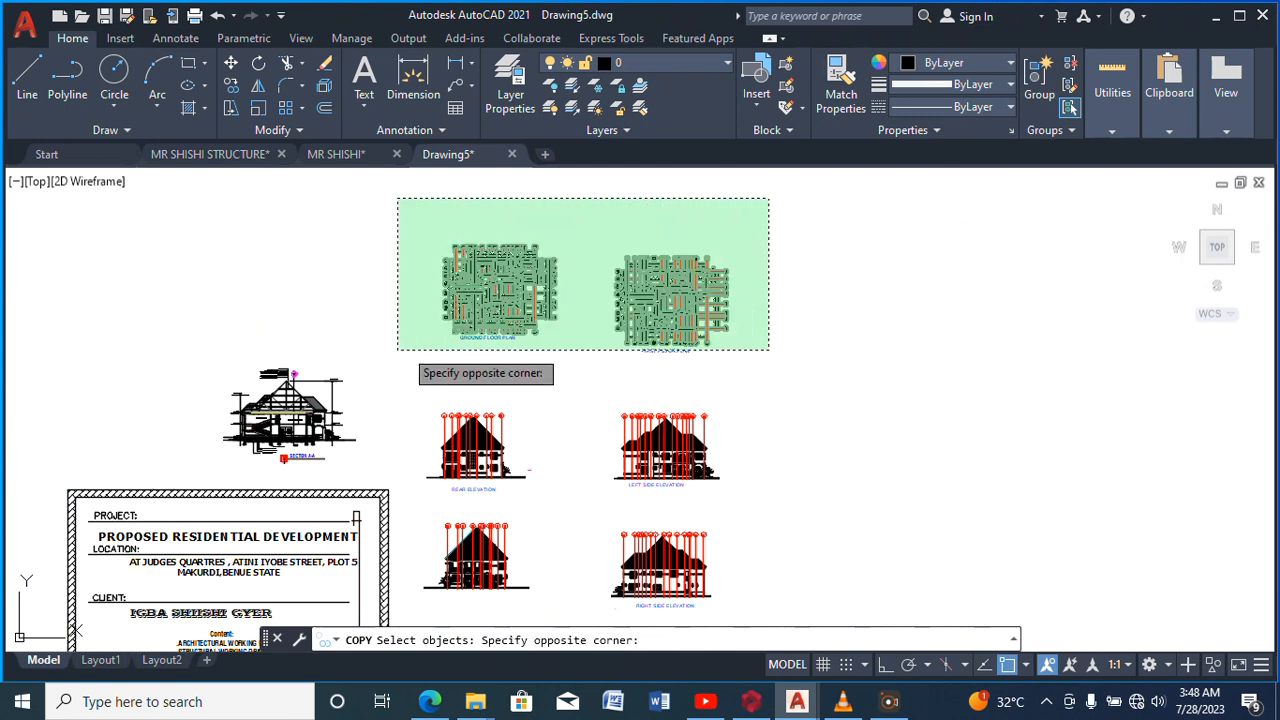
click(398, 350)
click(400, 288)
click(388, 296)
key(Return)
click(388, 288)
scroll(372, 298, down, 2)
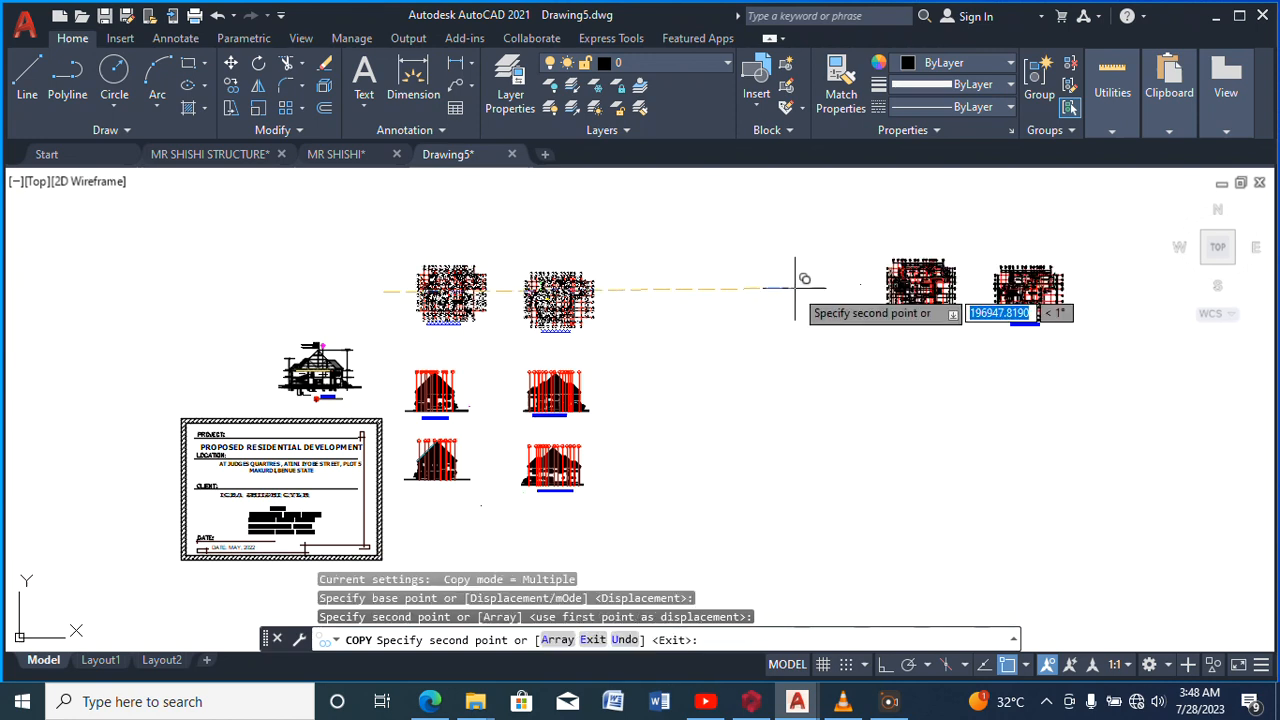
click(765, 283)
key(Escape)
Change the colour of the original first floor plan, including its title, to green 19,155,72
scroll(500, 290, up, 6)
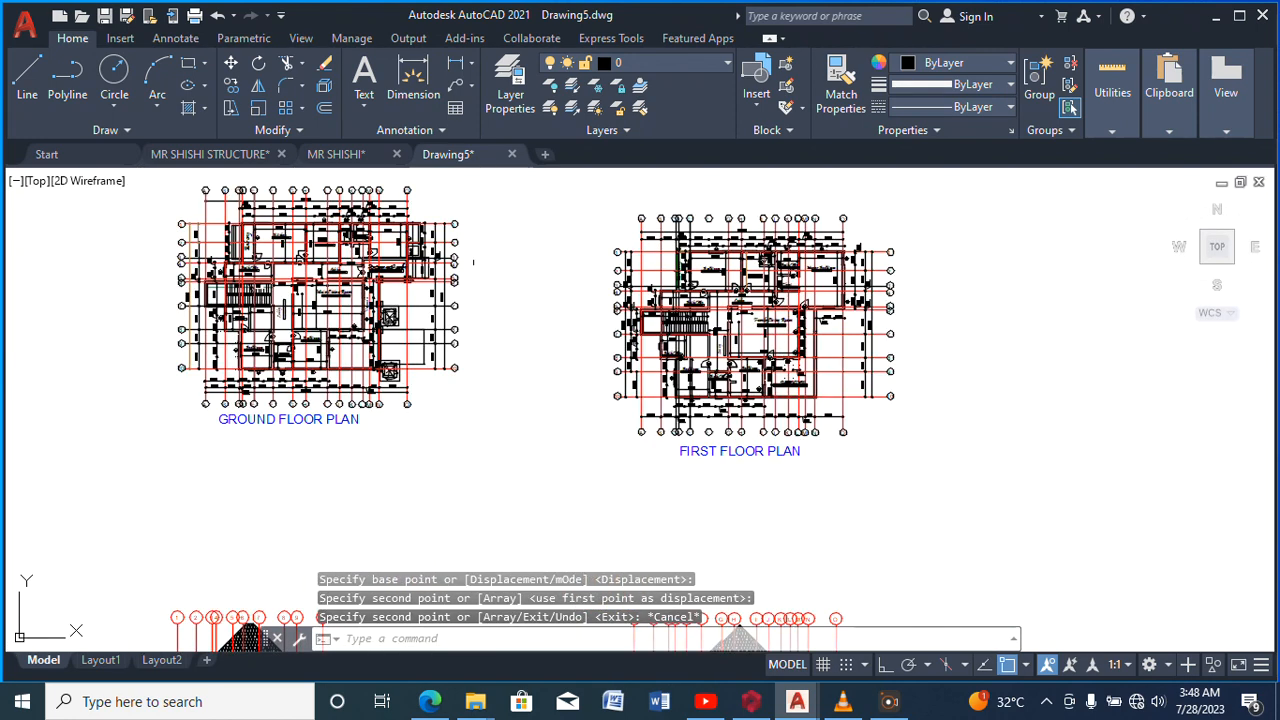
click(959, 176)
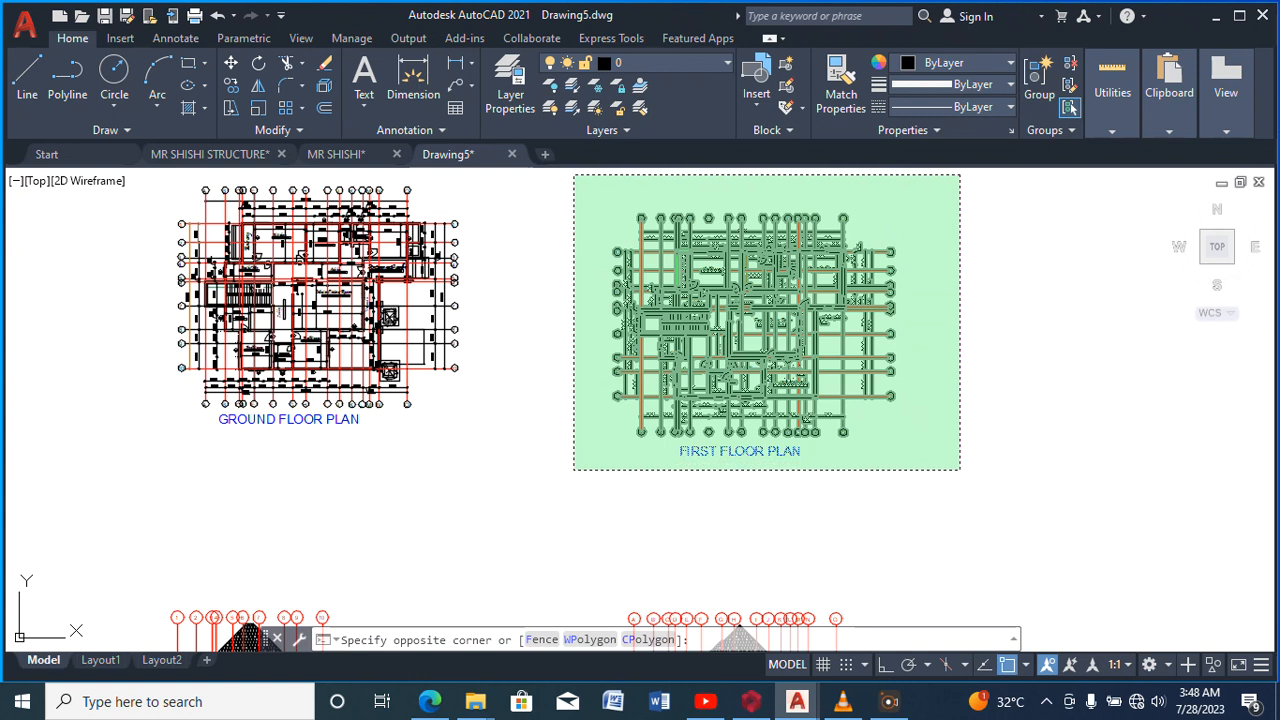
click(573, 470)
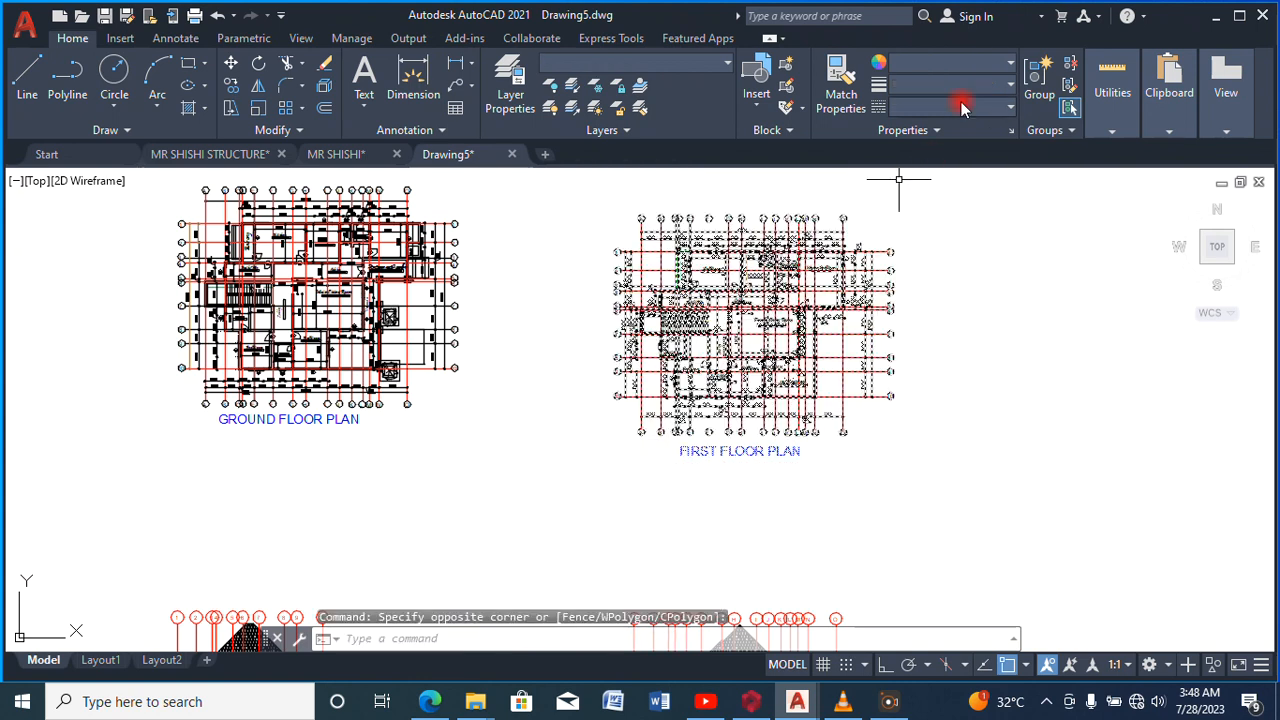
click(971, 63)
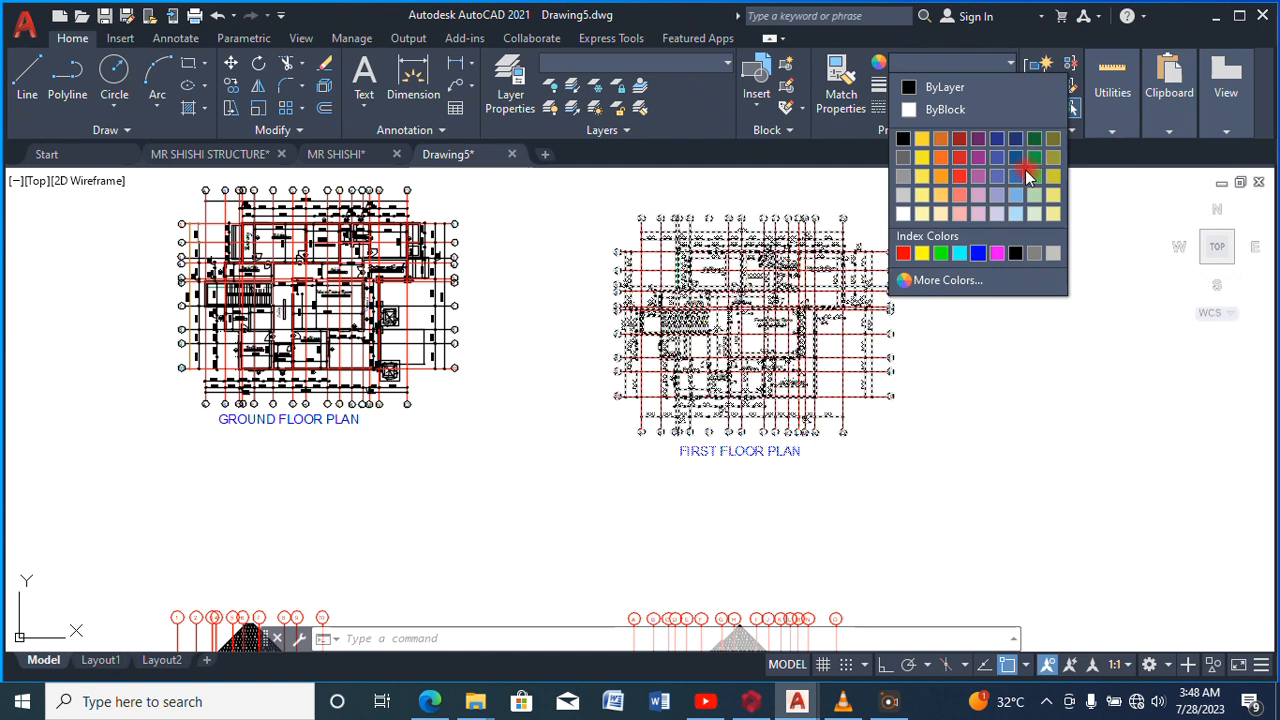
click(924, 341)
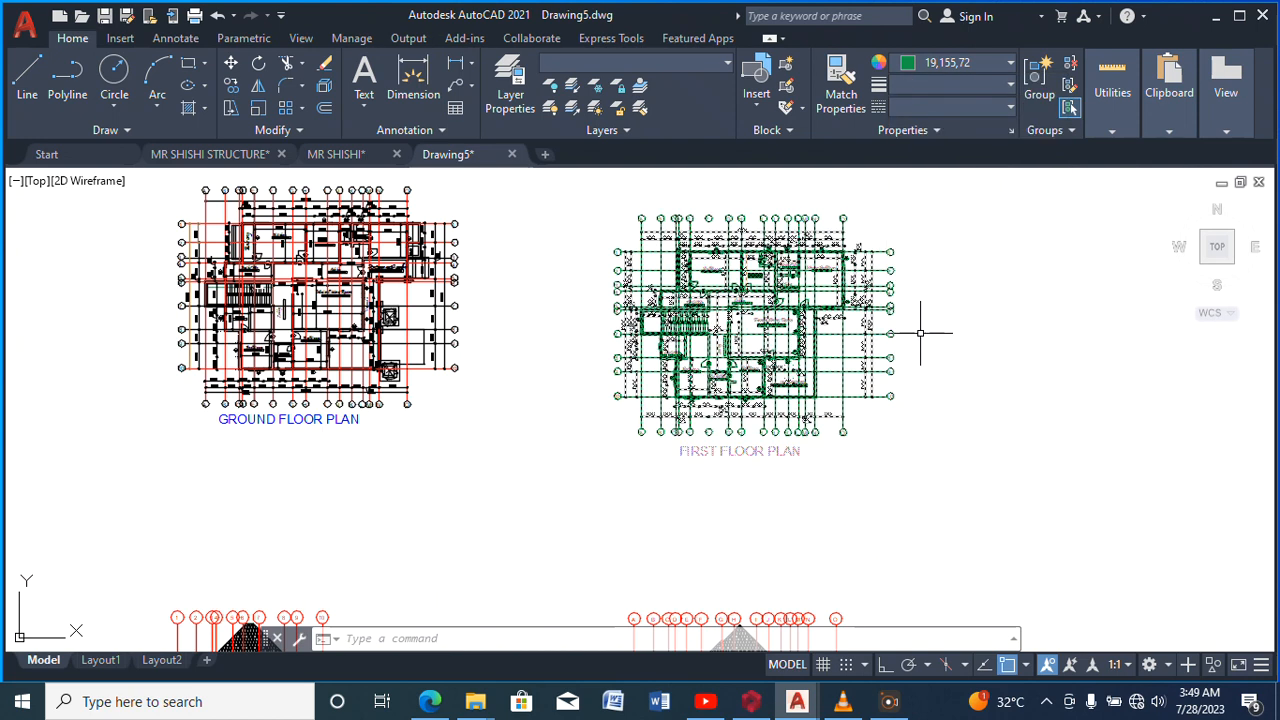
key(Escape)
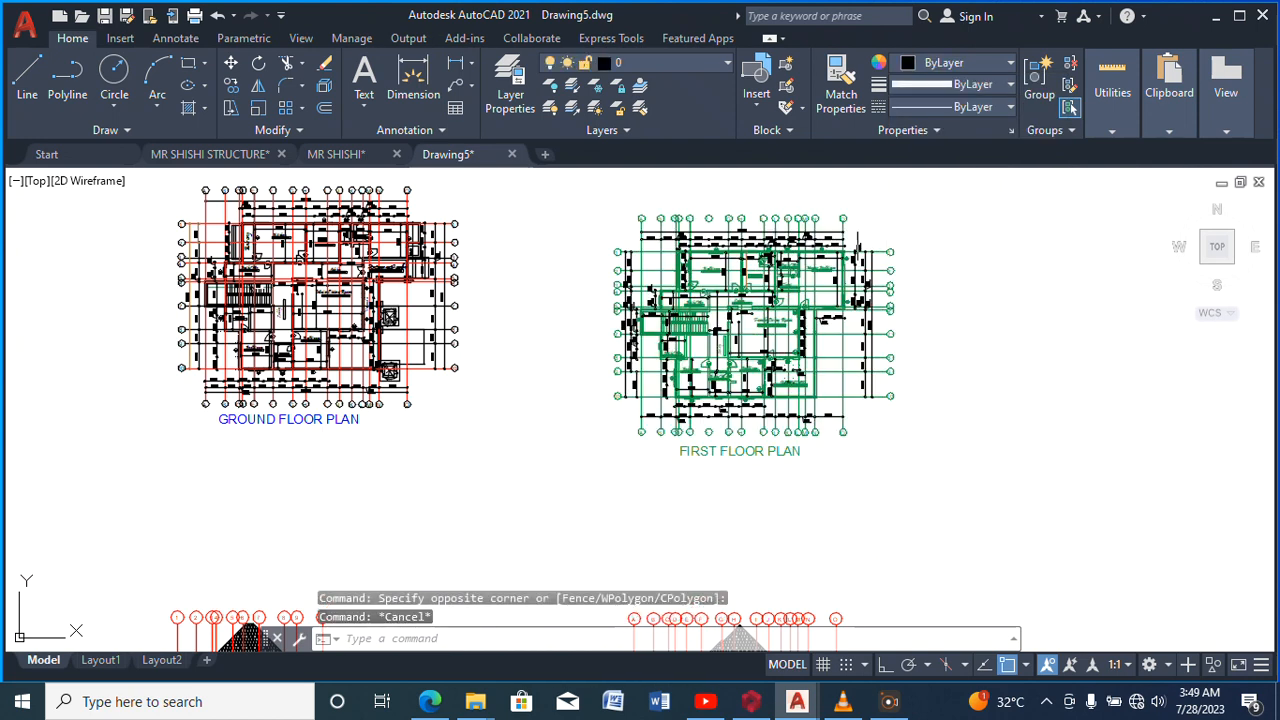
Examine the grid lines around the staircase on both floor plans for a common reference point
scroll(596, 295, up, 8)
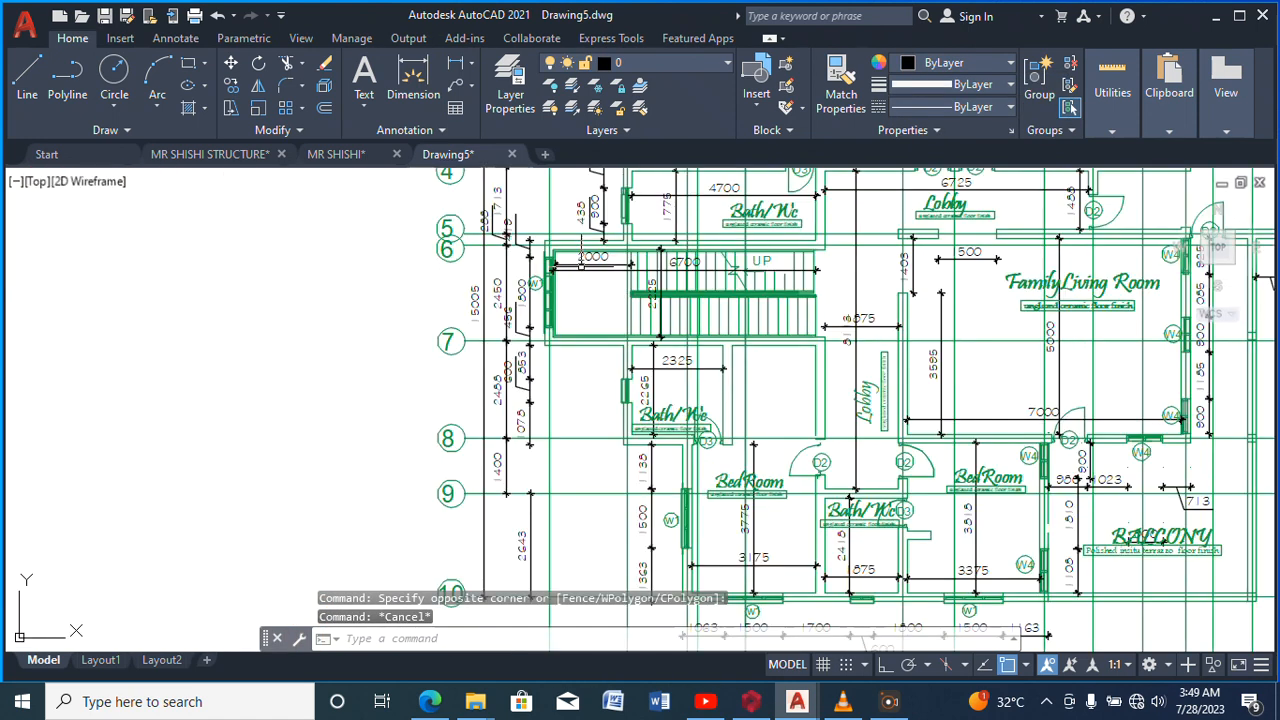
scroll(560, 275, down, 9)
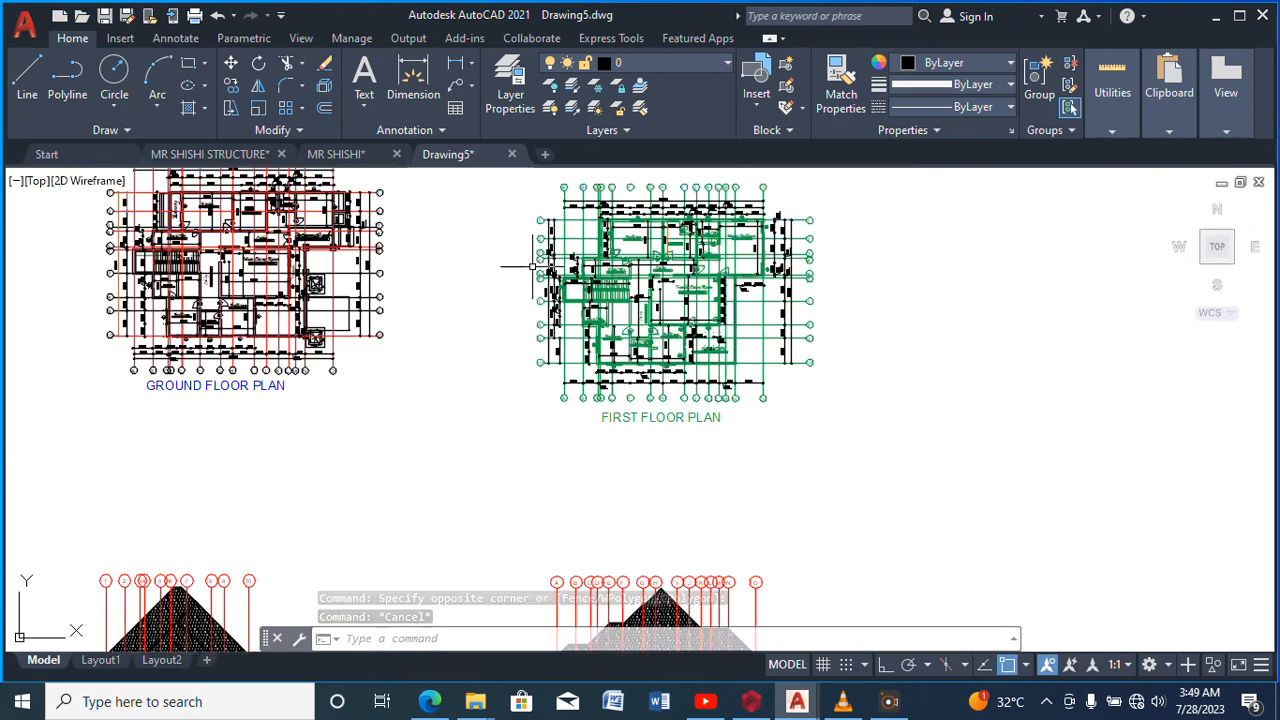
scroll(527, 266, up, 2)
scroll(527, 266, up, 8)
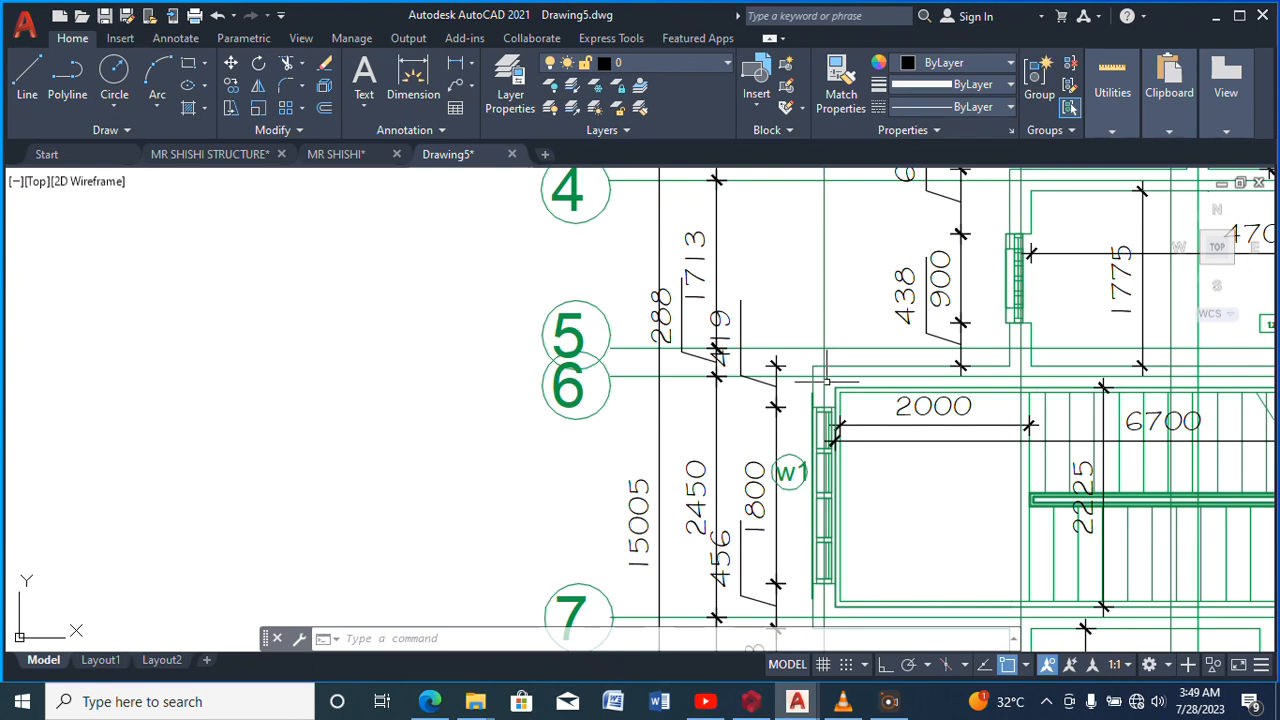
scroll(822, 383, down, 4)
scroll(822, 378, down, 5)
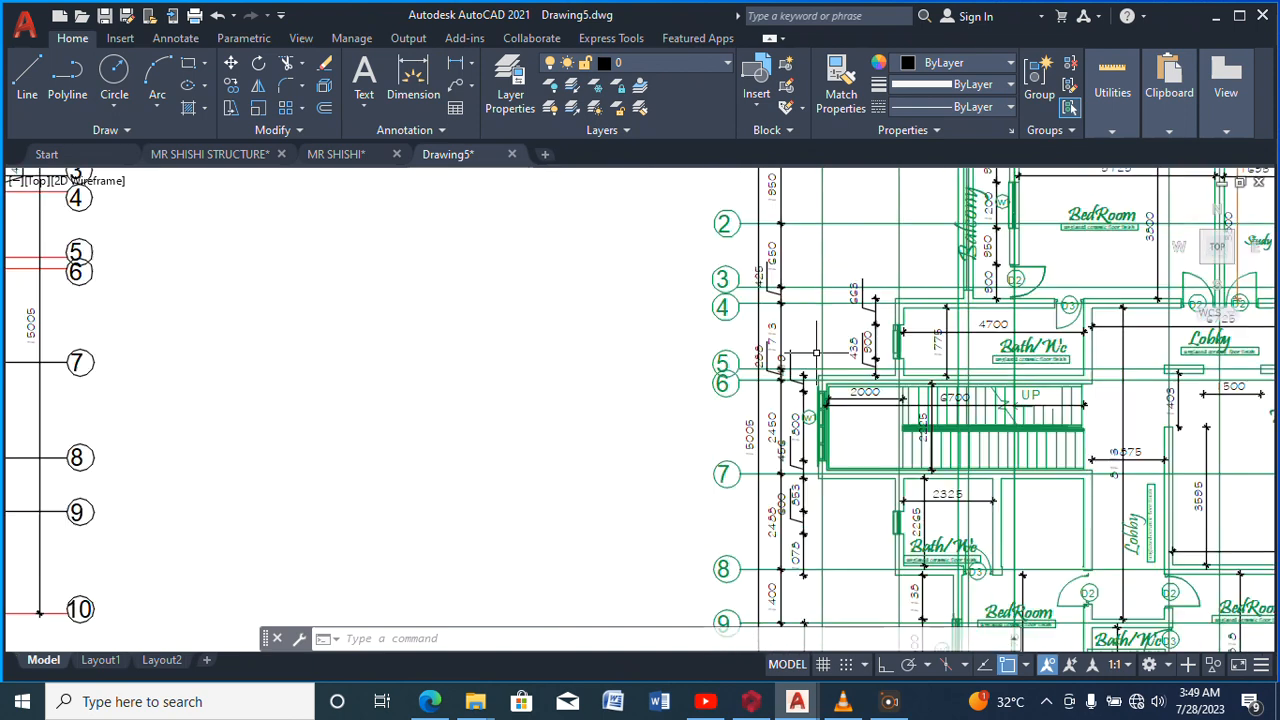
scroll(816, 252, up, 6)
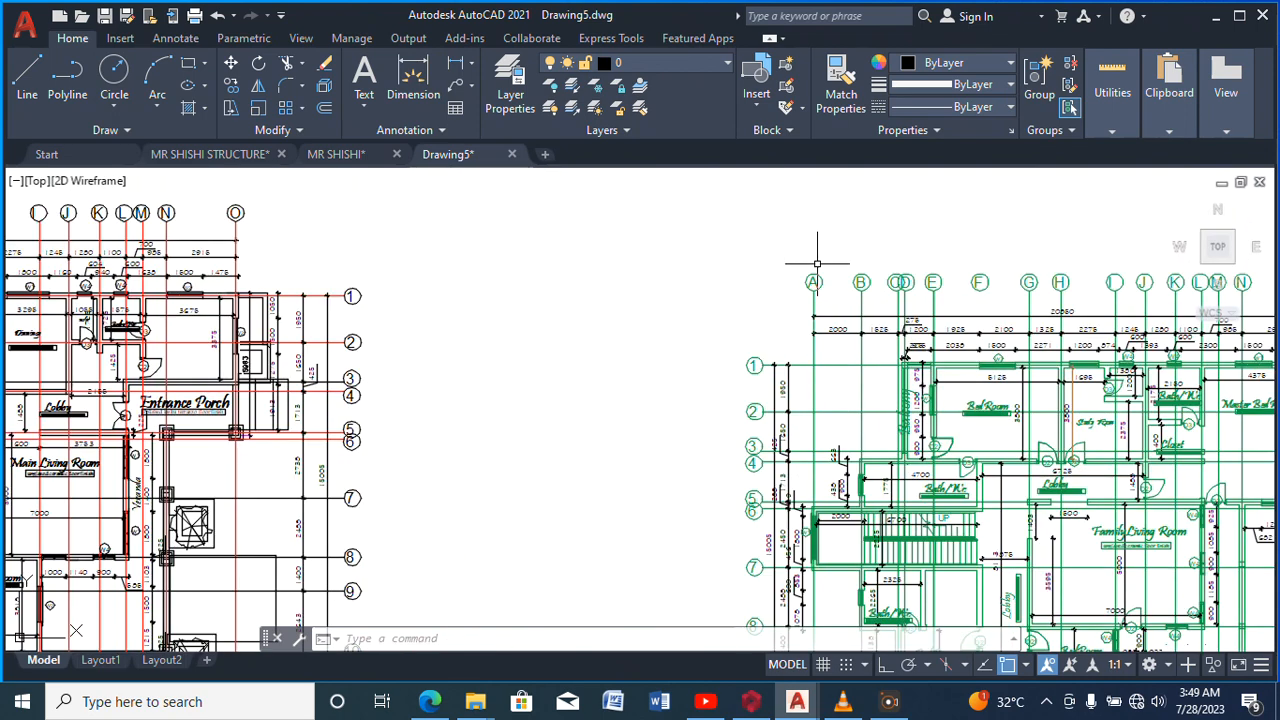
scroll(820, 272, down, 10)
scroll(592, 300, up, 9)
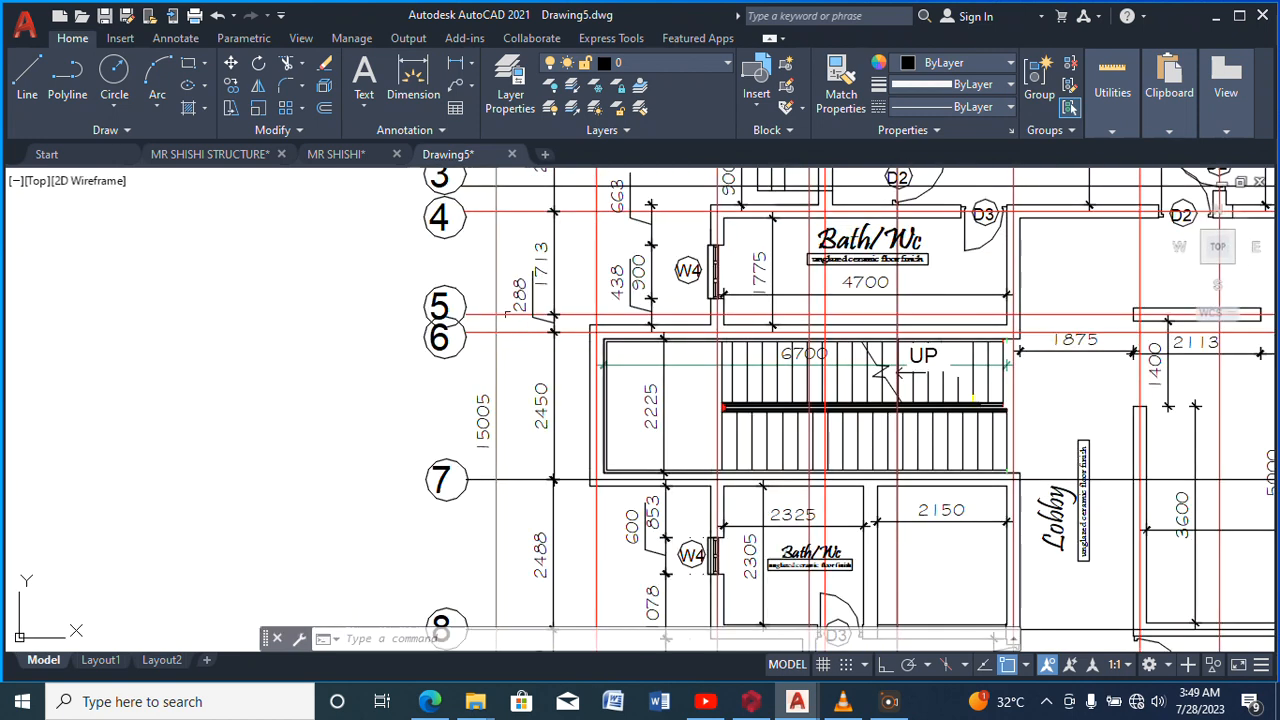
scroll(605, 338, up, 5)
scroll(590, 435, down, 7)
scroll(596, 364, down, 8)
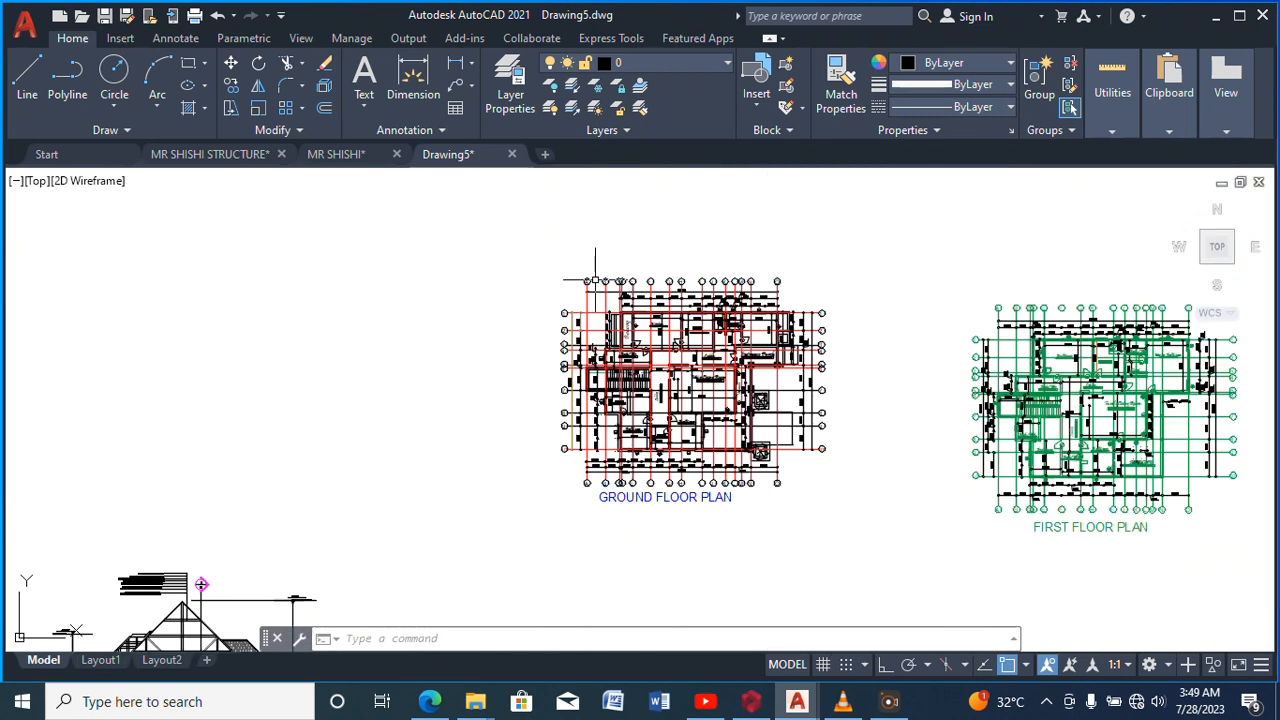
Copy the green first floor plan onto the ground floor plan, matching the intersections of grid lines A and 6
click(231, 85)
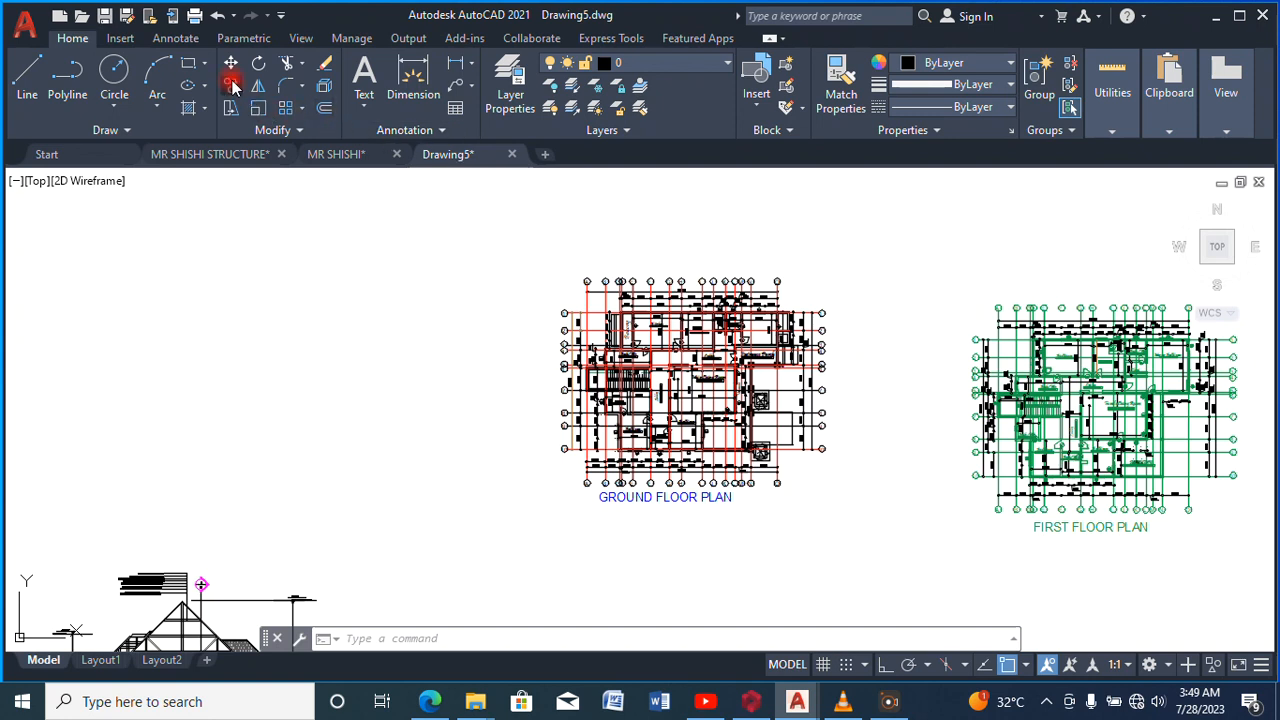
scroll(663, 375, down, 4)
scroll(900, 390, up, 5)
click(858, 249)
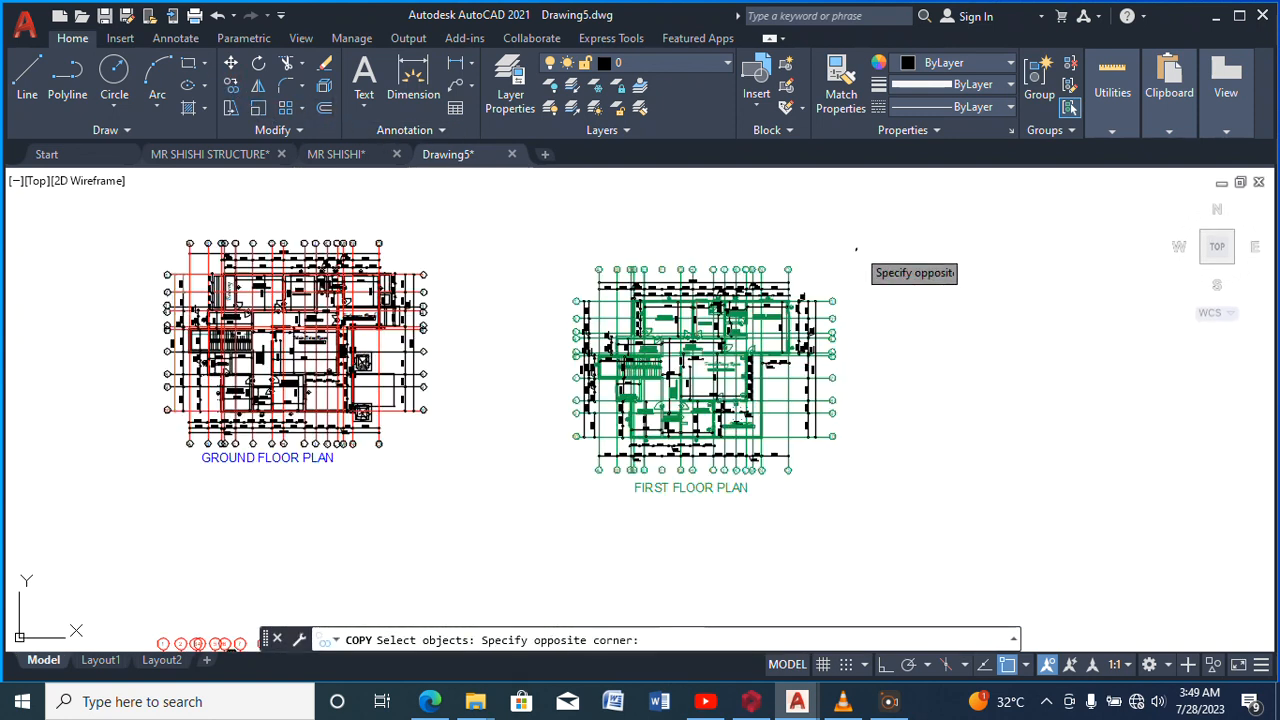
click(527, 557)
click(533, 487)
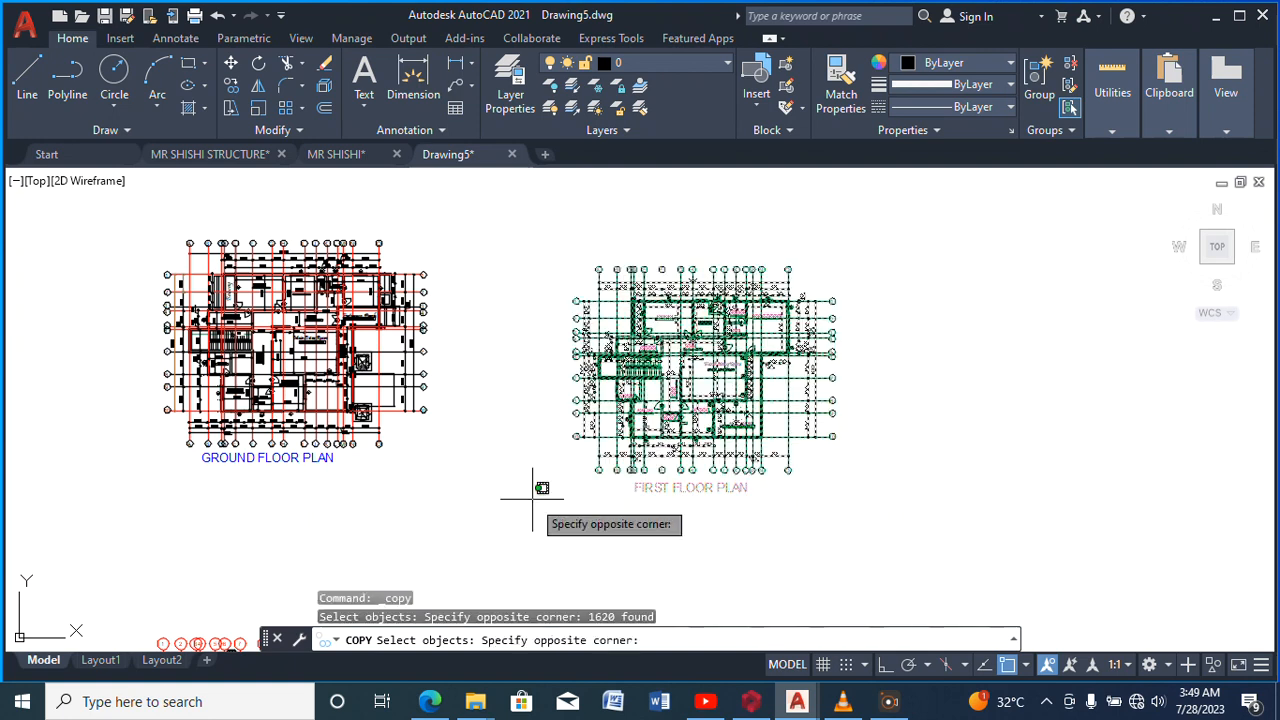
click(600, 500)
scroll(615, 362, up, 3)
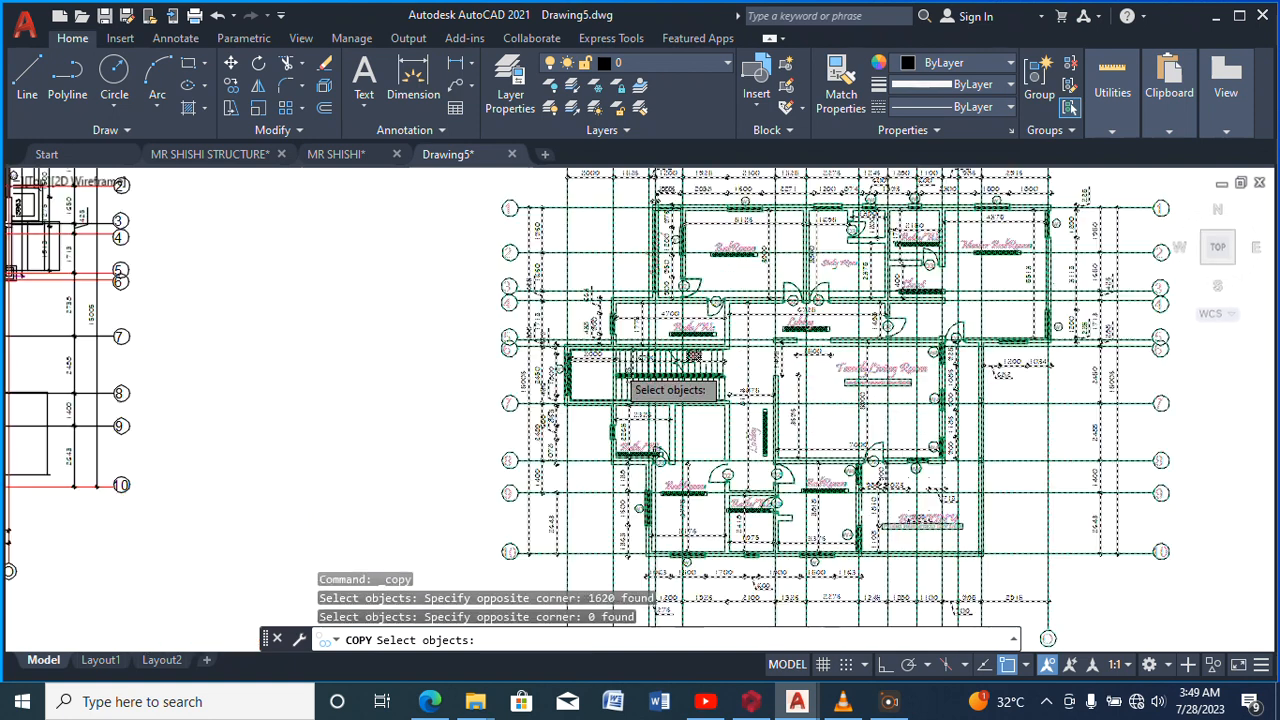
scroll(600, 355, up, 3)
scroll(557, 320, up, 3)
key(Return)
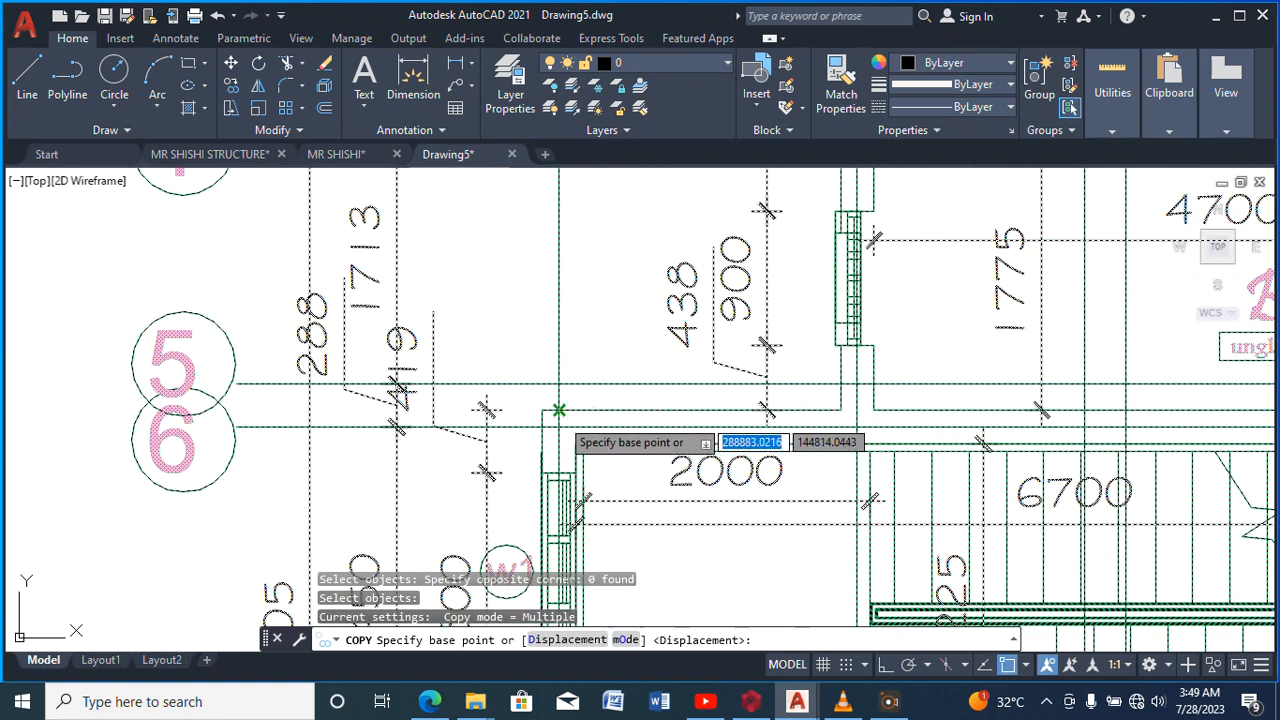
click(558, 427)
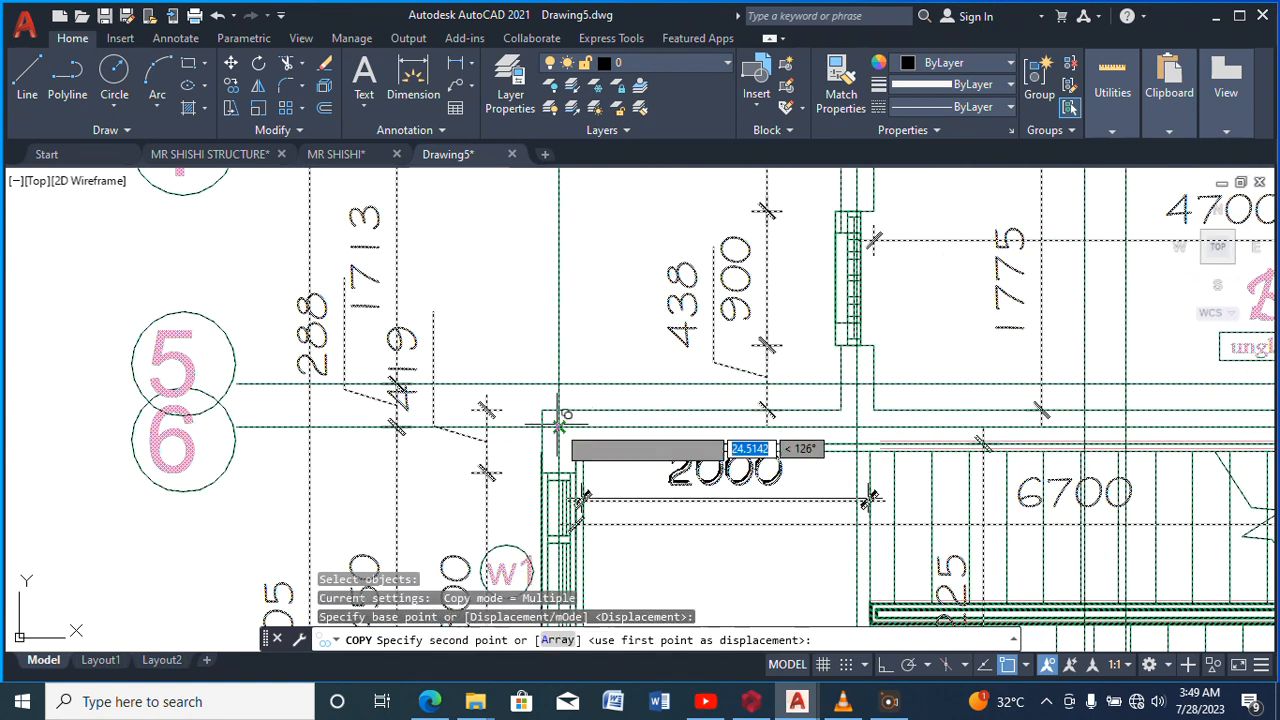
scroll(683, 395, down, 4)
scroll(770, 380, down, 4)
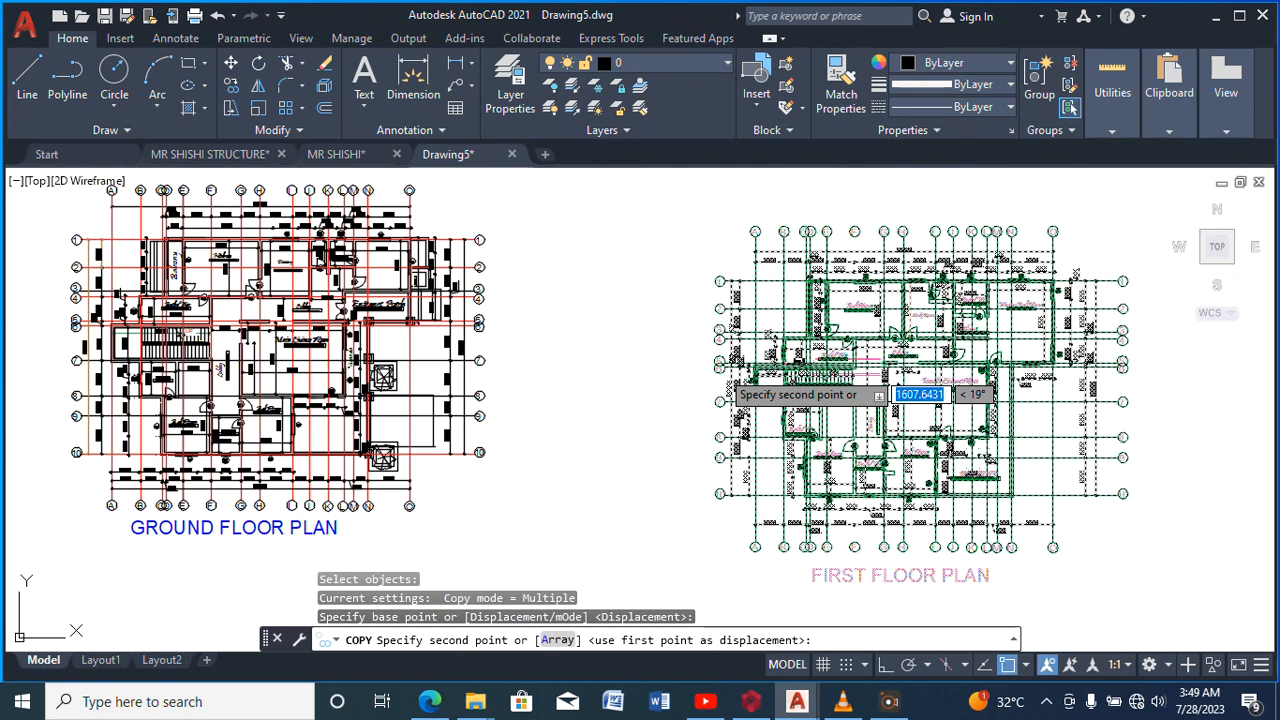
scroll(300, 355, up, 12)
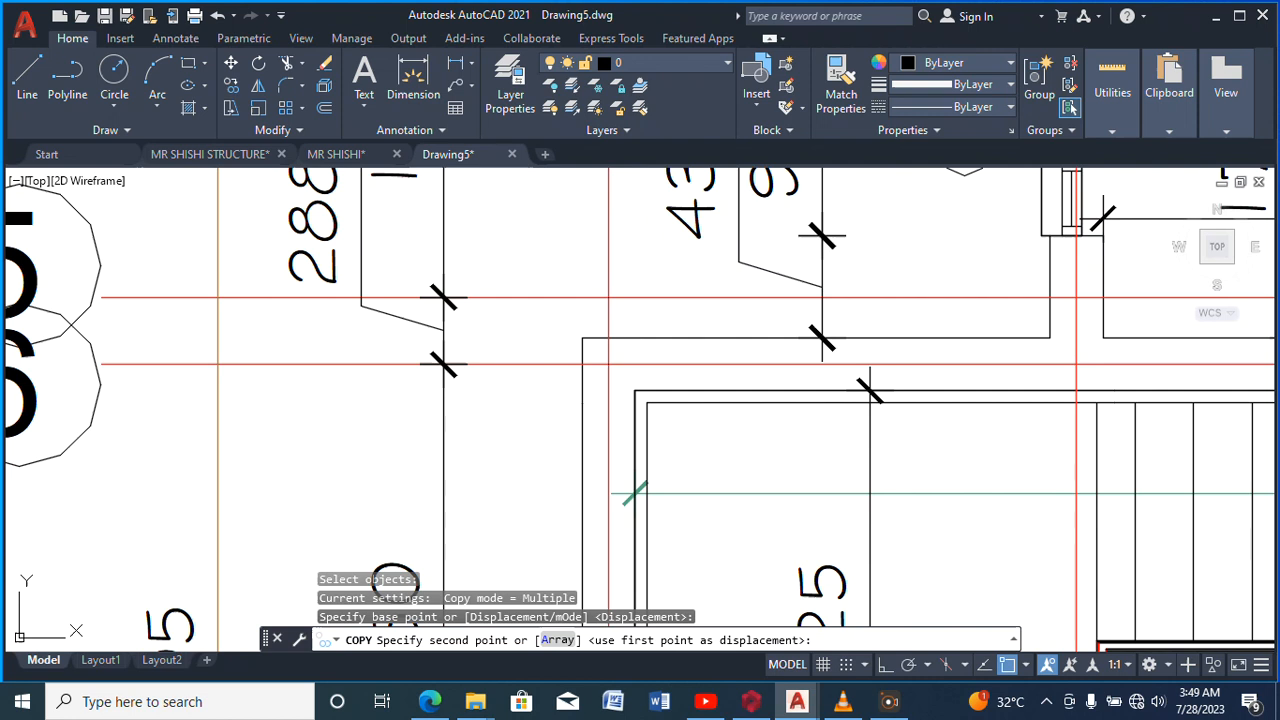
click(609, 363)
scroll(554, 353, down, 6)
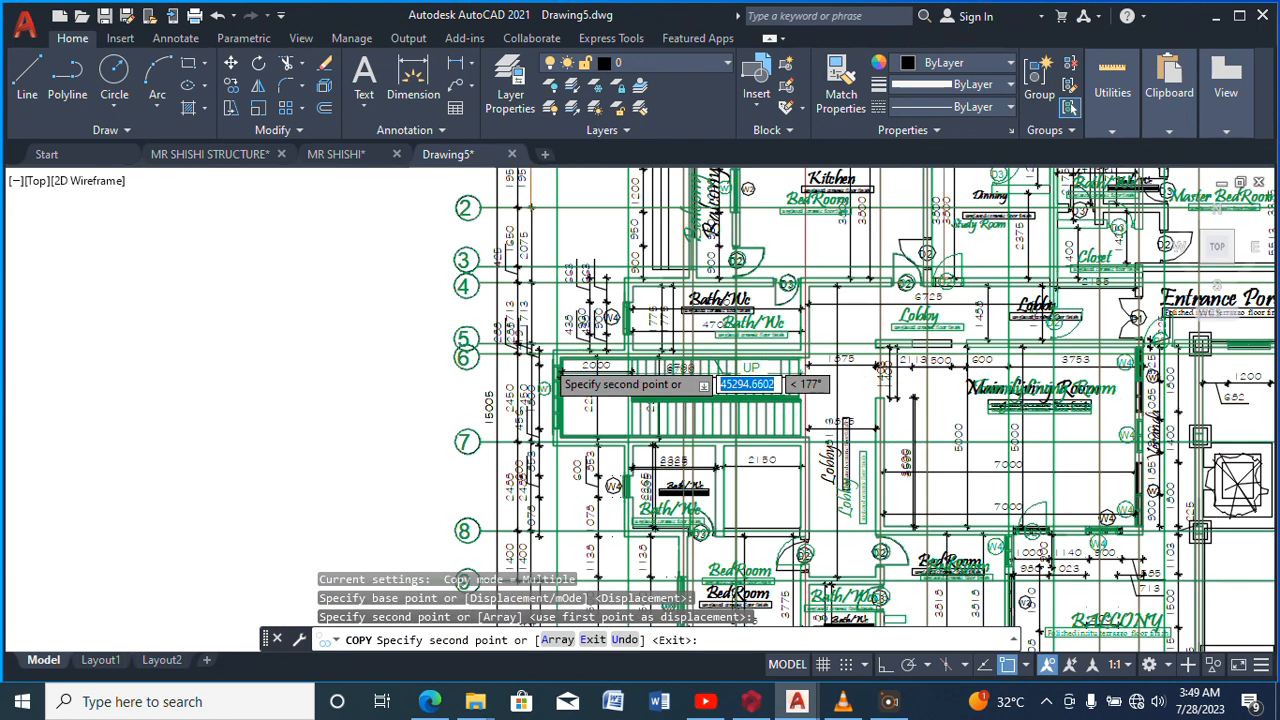
scroll(550, 370, down, 4)
key(Escape)
scroll(657, 355, up, 2)
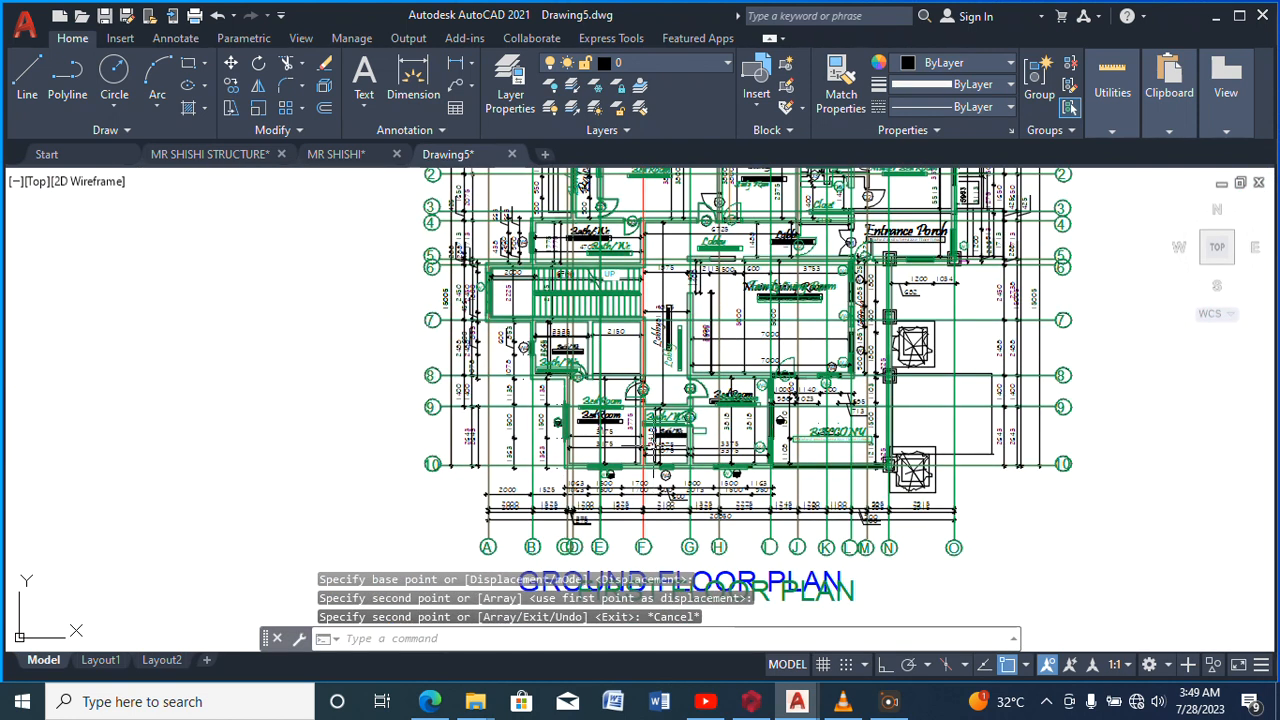
Examine the overlaid ground and first floor plans, comparing walls, rooms, grid lines and openings across the building
scroll(740, 390, up, 4)
scroll(565, 462, down, 6)
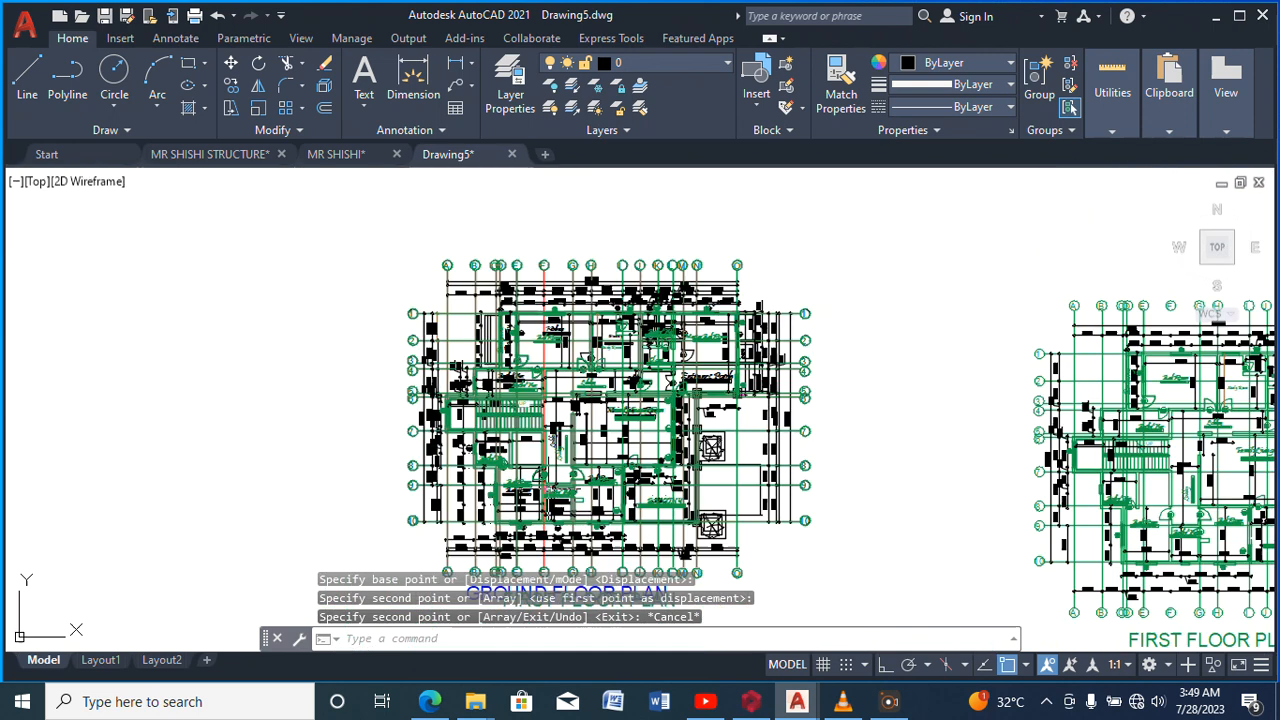
scroll(748, 400, up, 6)
scroll(748, 400, down, 7)
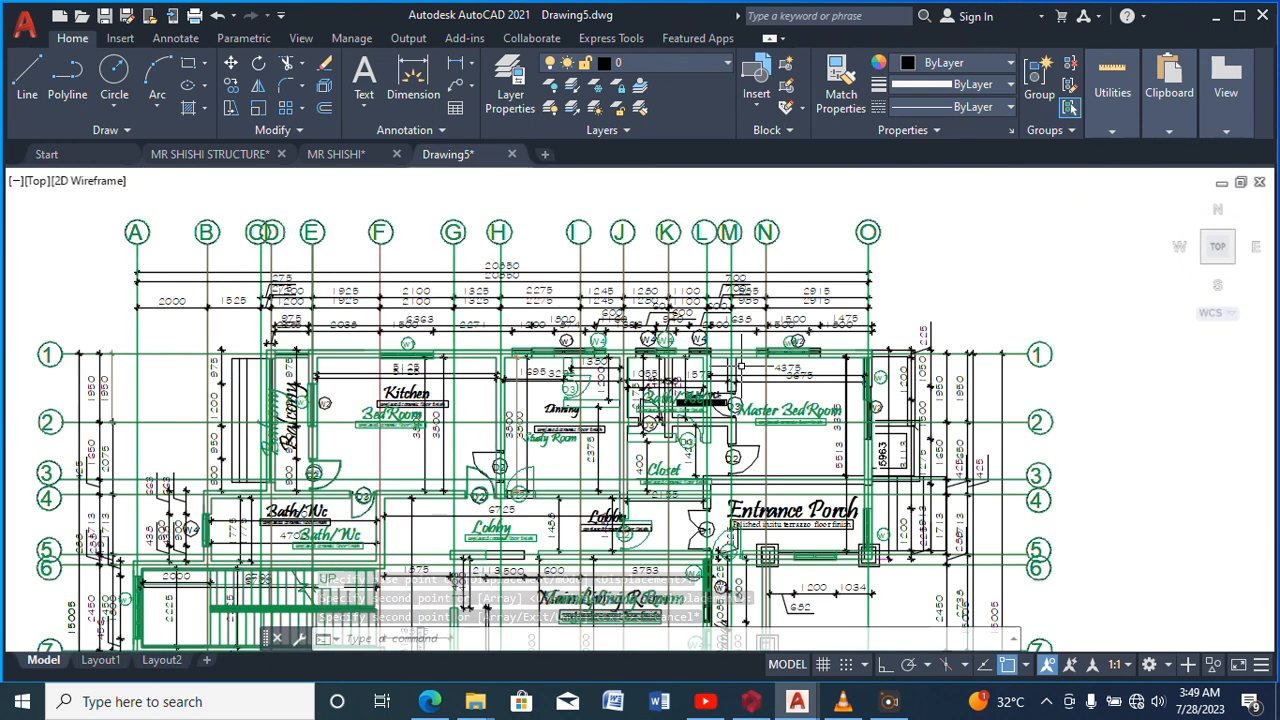
scroll(748, 400, up, 1)
scroll(738, 310, down, 5)
scroll(516, 287, down, 3)
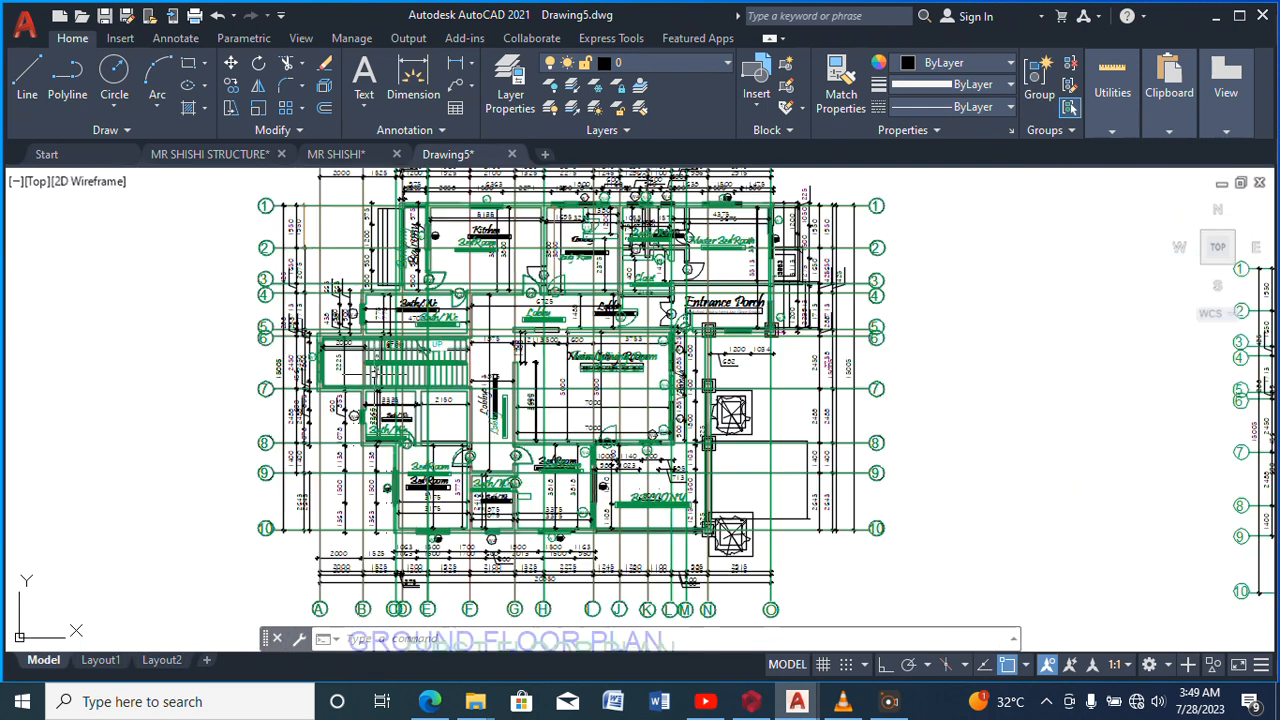
scroll(405, 475, up, 4)
scroll(480, 380, down, 2)
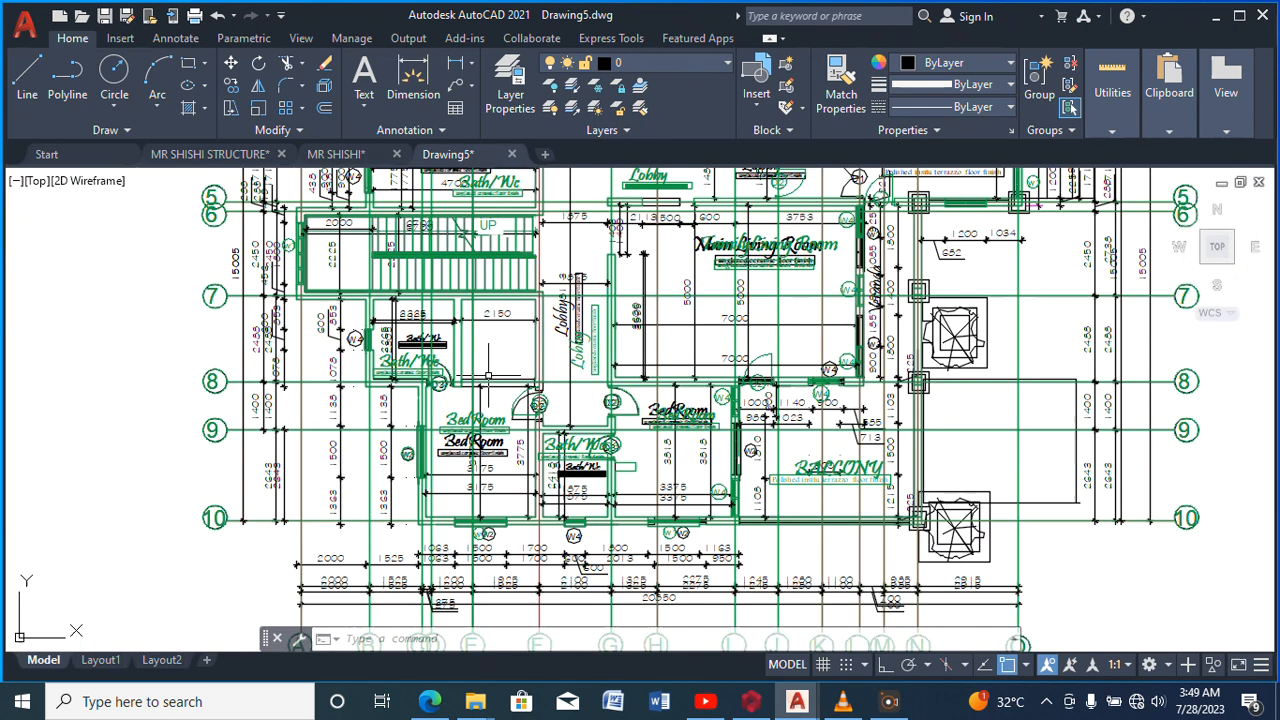
scroll(500, 355, up, 4)
scroll(500, 355, down, 2)
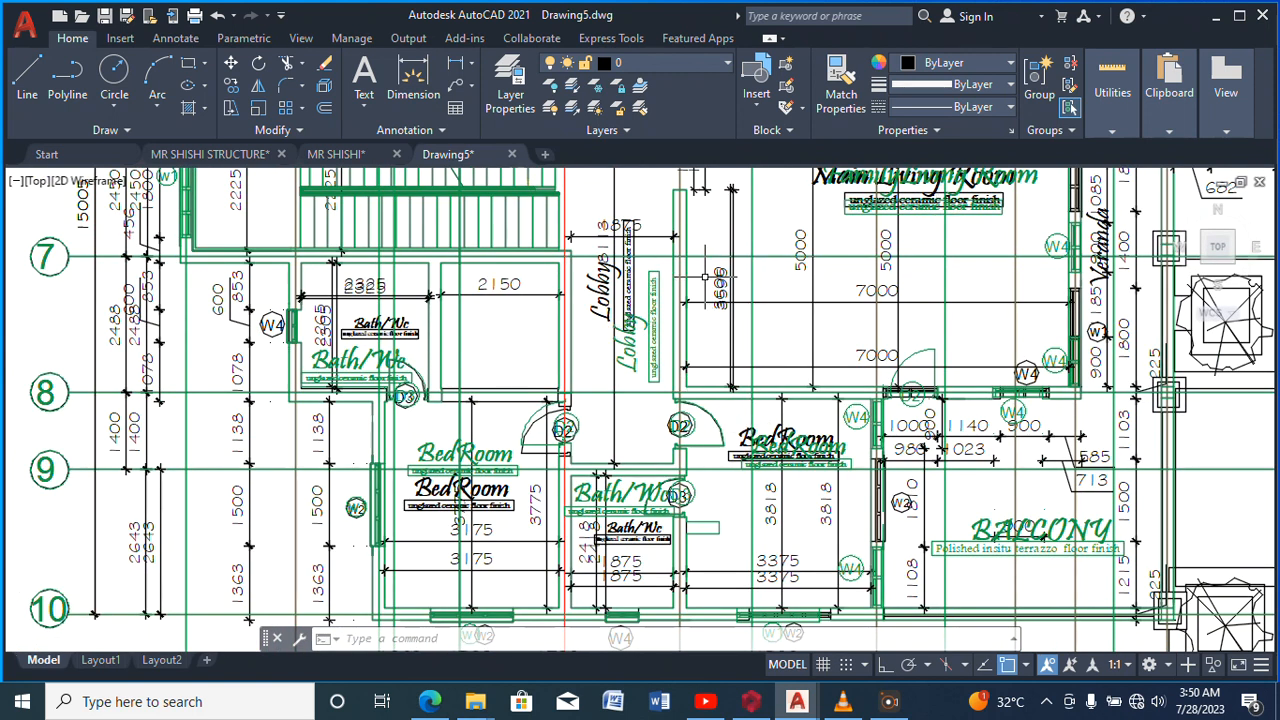
scroll(705, 276, down, 4)
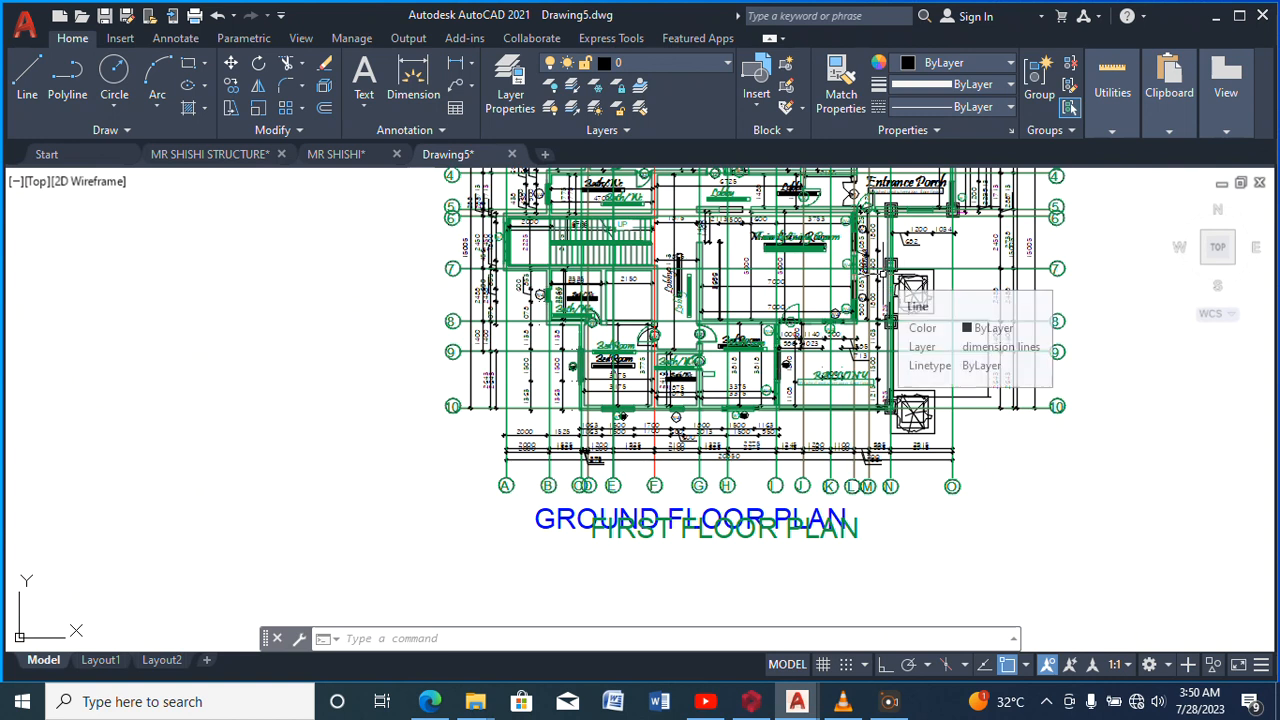
Copy the unmodified ground floor plan, the duplicate beside the original drawings, to the clipboard
scroll(665, 345, down, 10)
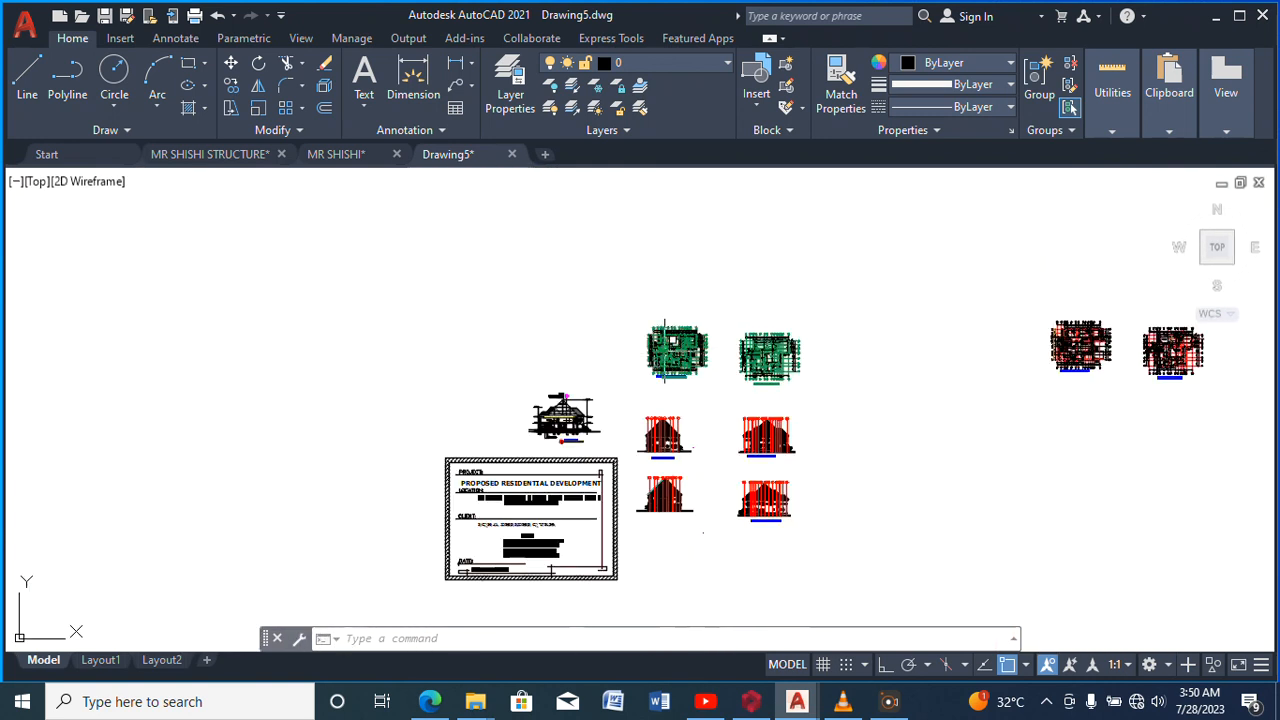
scroll(1148, 356, up, 4)
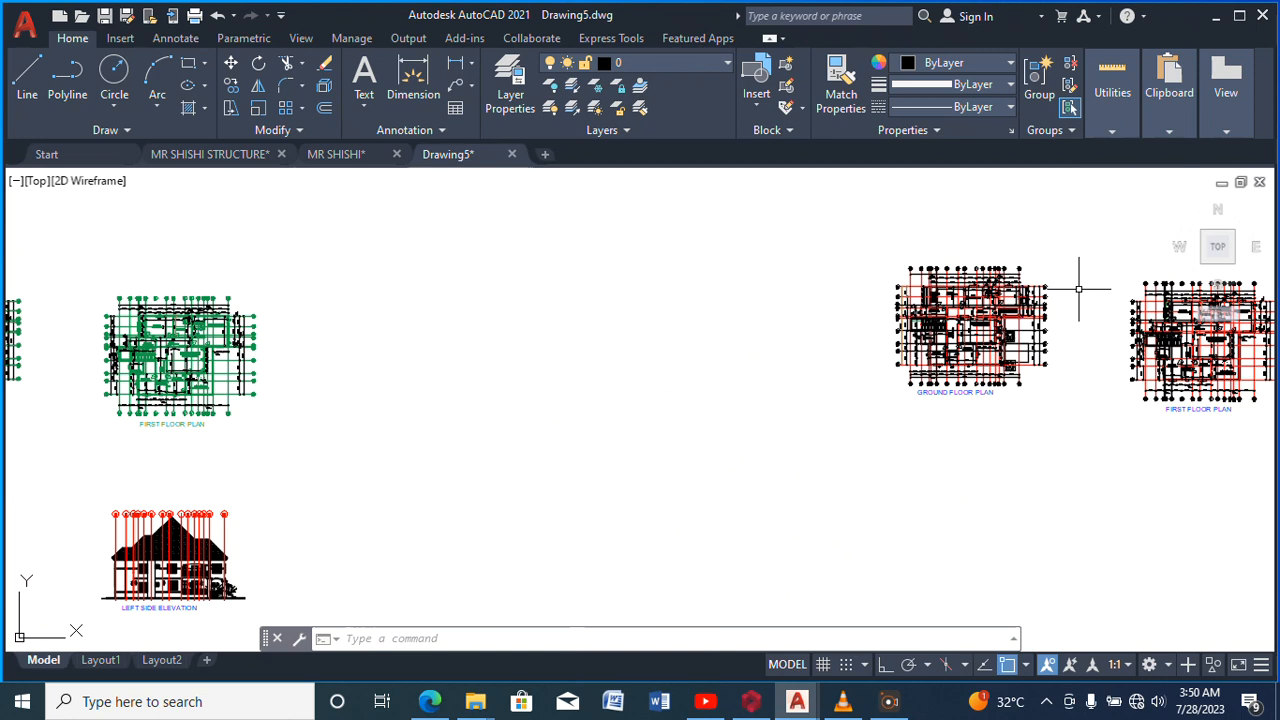
scroll(1078, 289, up, 4)
scroll(731, 300, down, 4)
scroll(857, 278, up, 4)
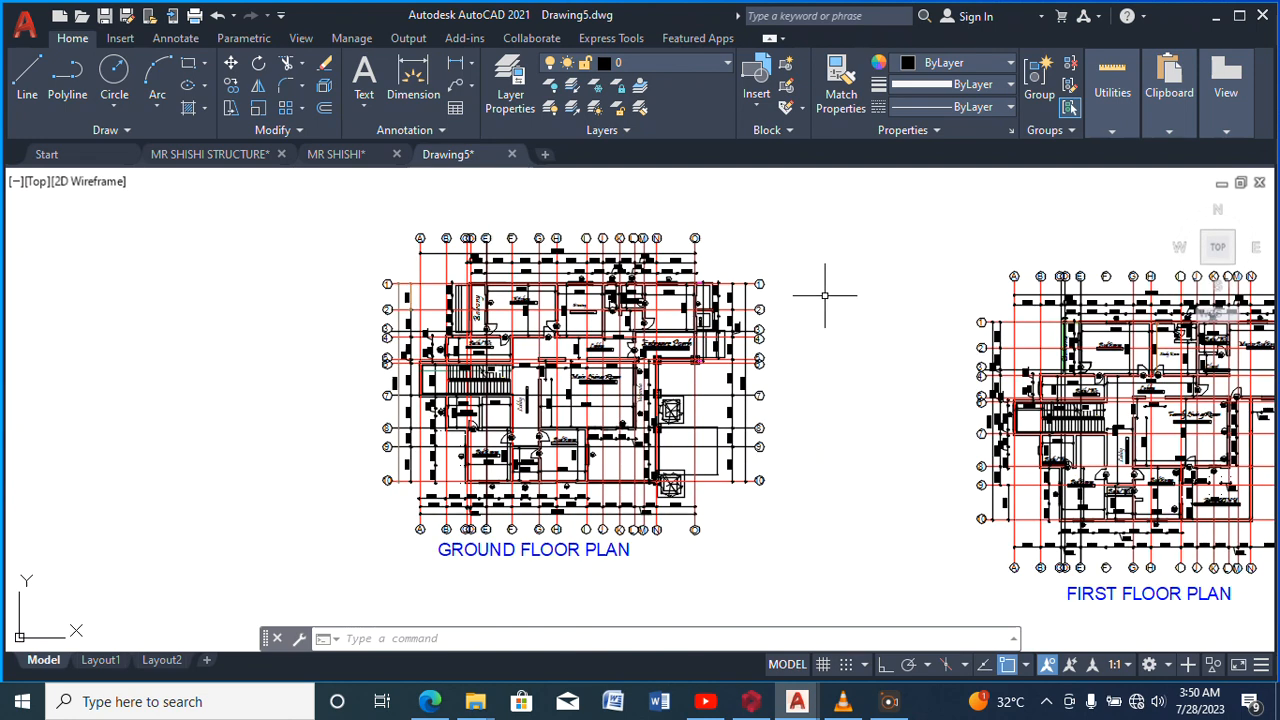
right_click(809, 241)
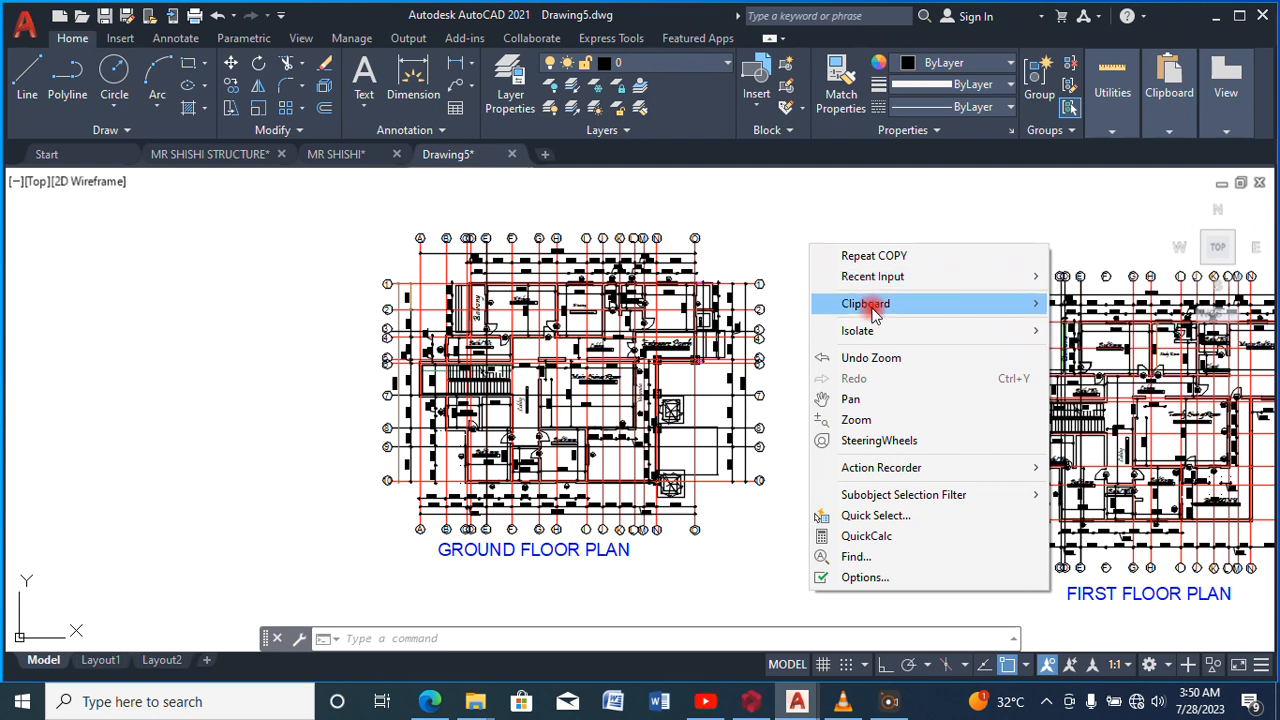
mouse_move(875, 313)
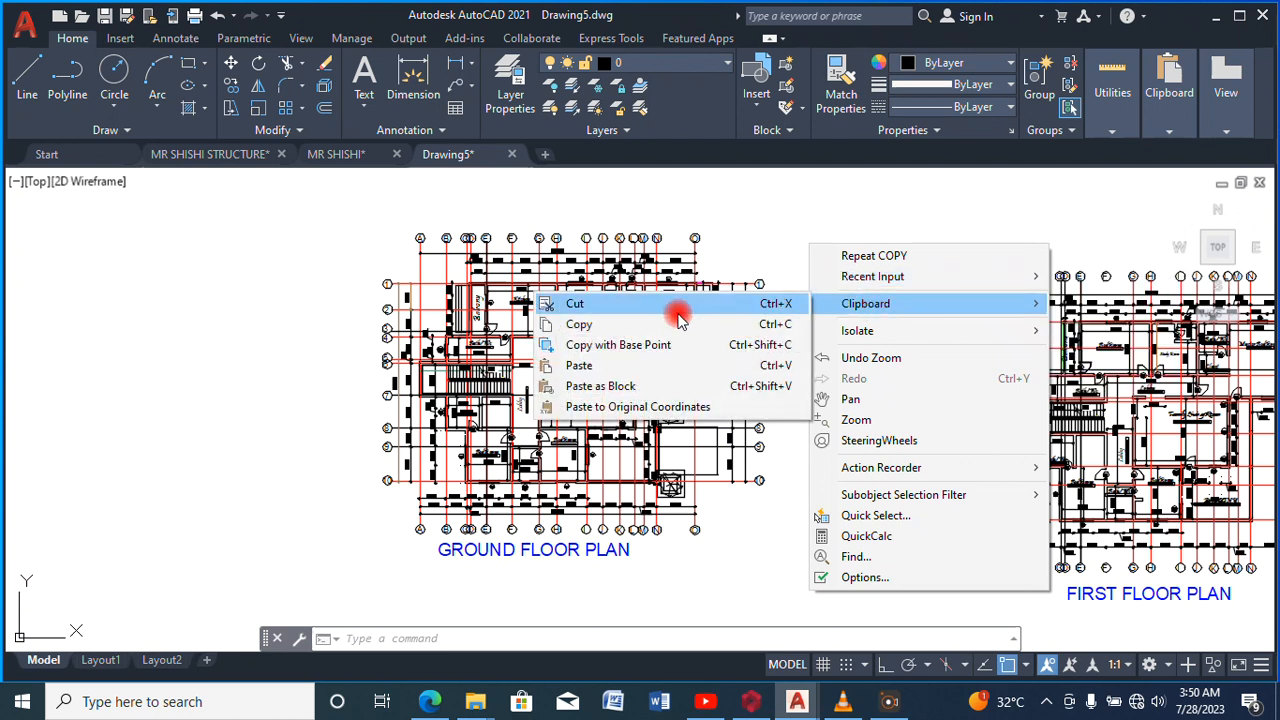
click(570, 325)
click(824, 207)
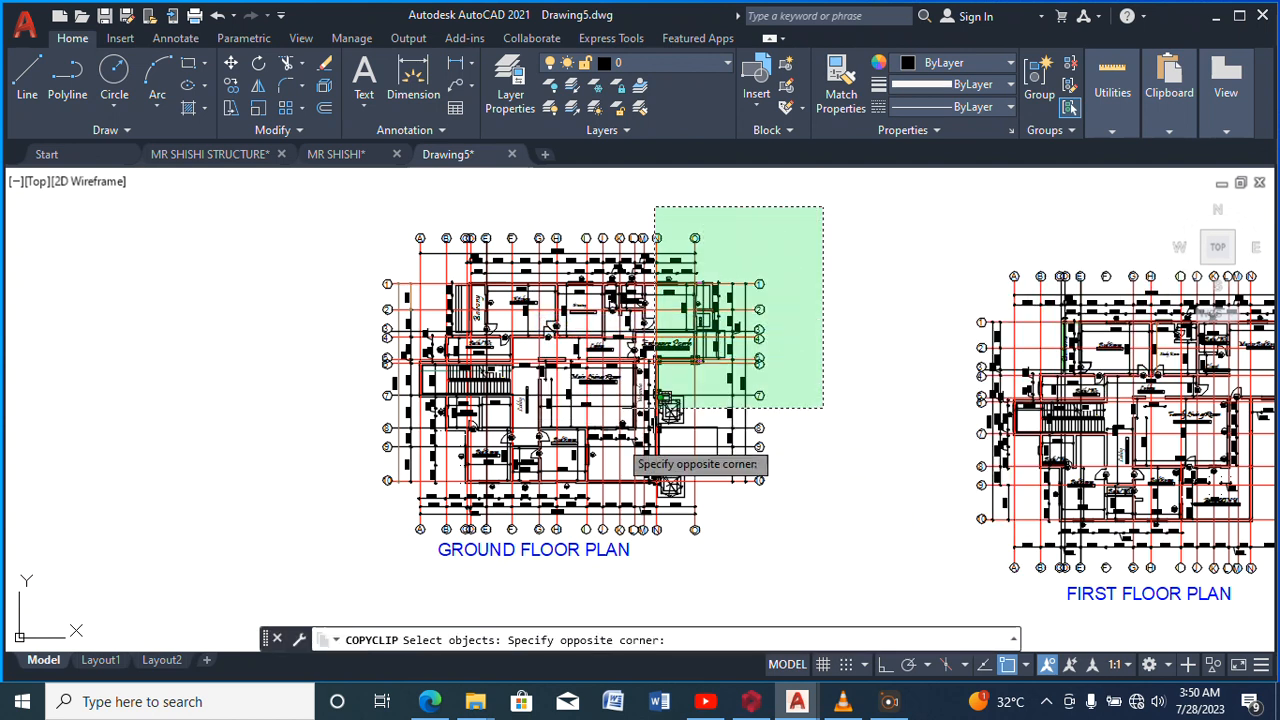
click(325, 578)
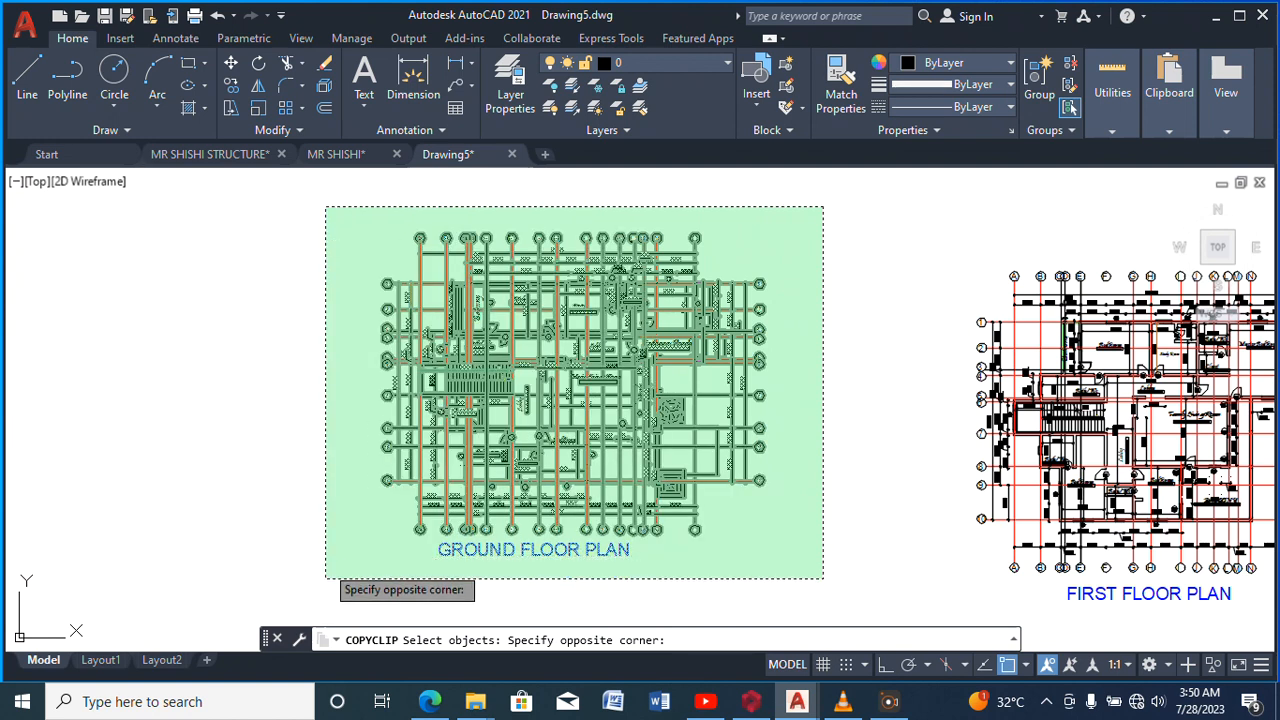
click(325, 560)
click(317, 554)
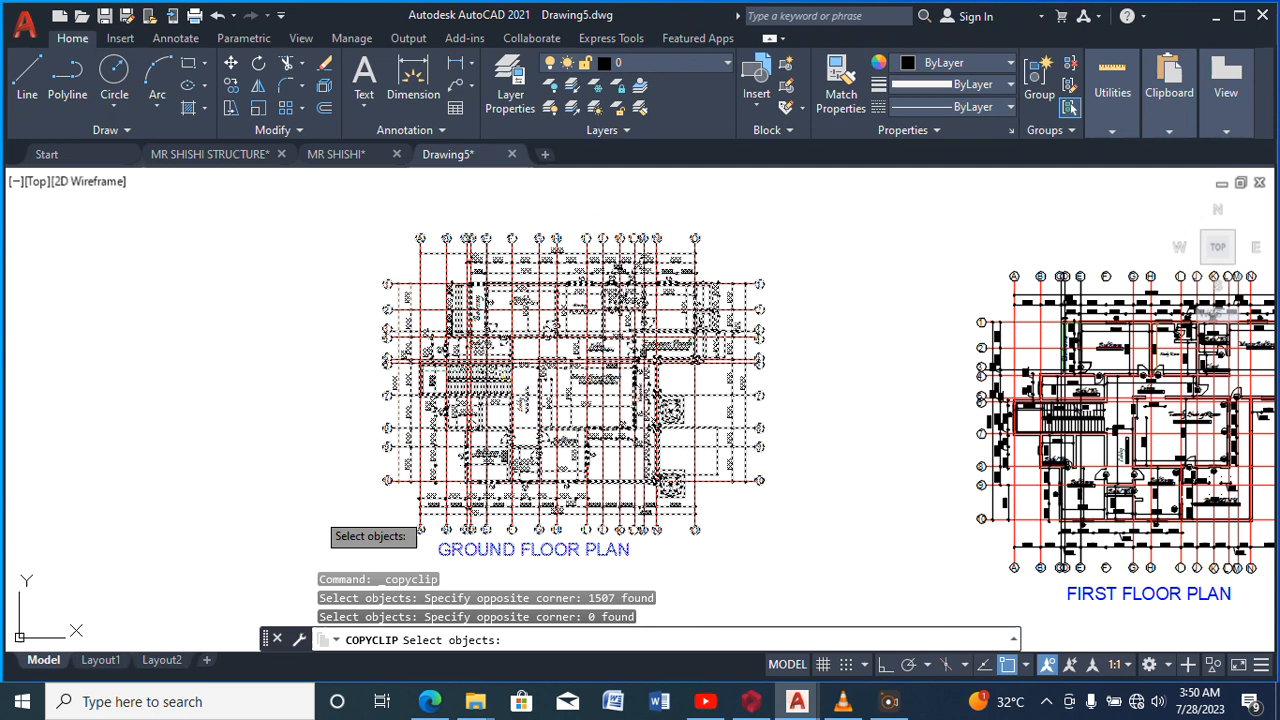
key(Return)
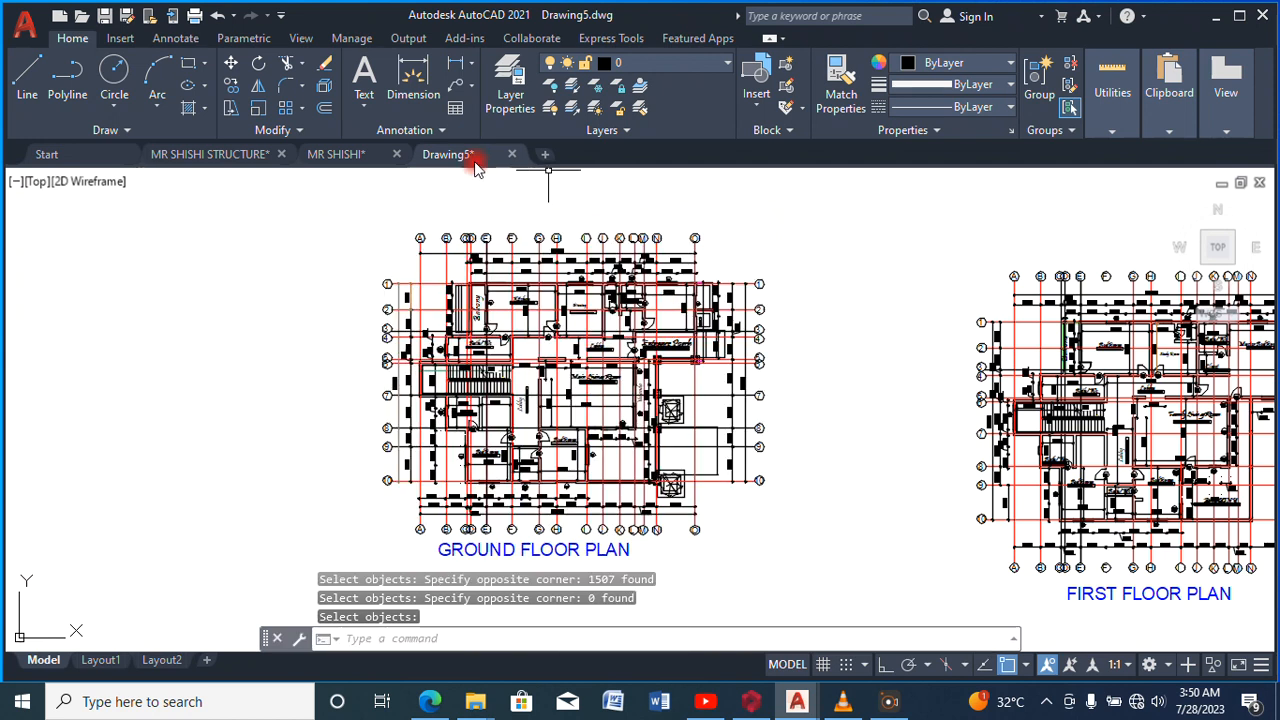
Create a new drawing with the grid display off and paste the copied ground floor plan into it
click(544, 155)
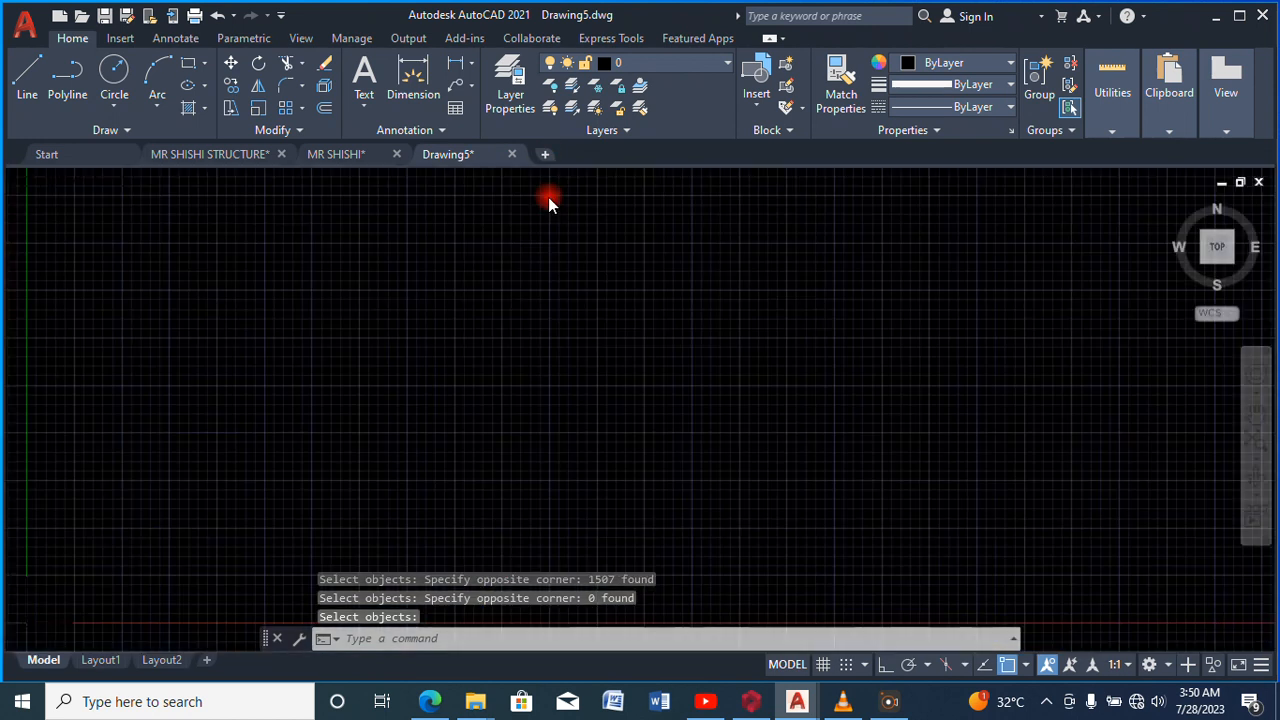
click(822, 665)
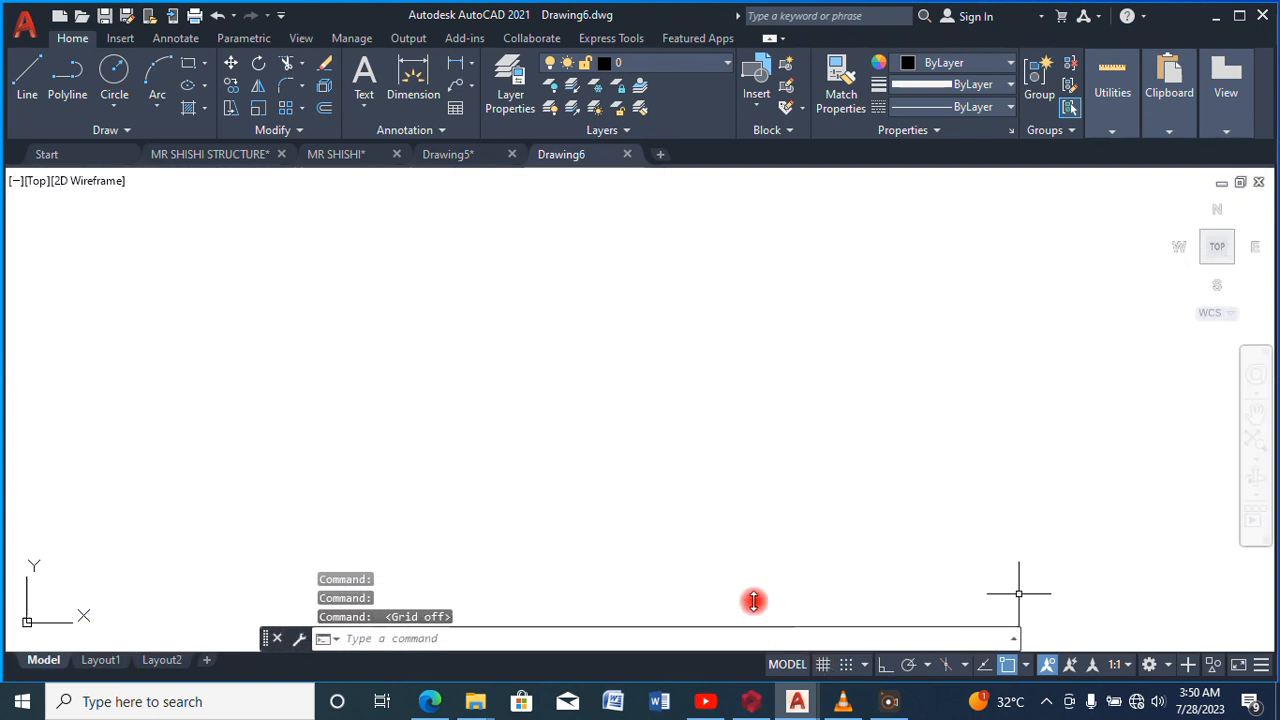
right_click(527, 403)
mouse_move(680, 117)
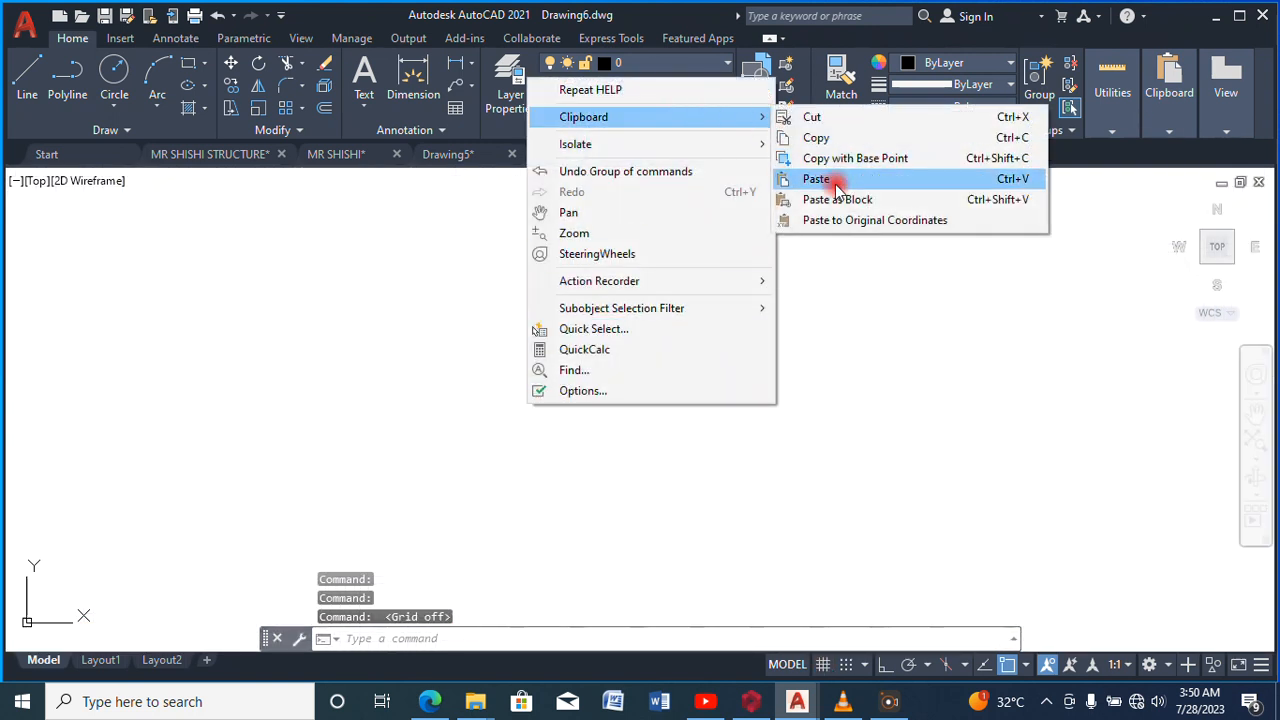
click(834, 180)
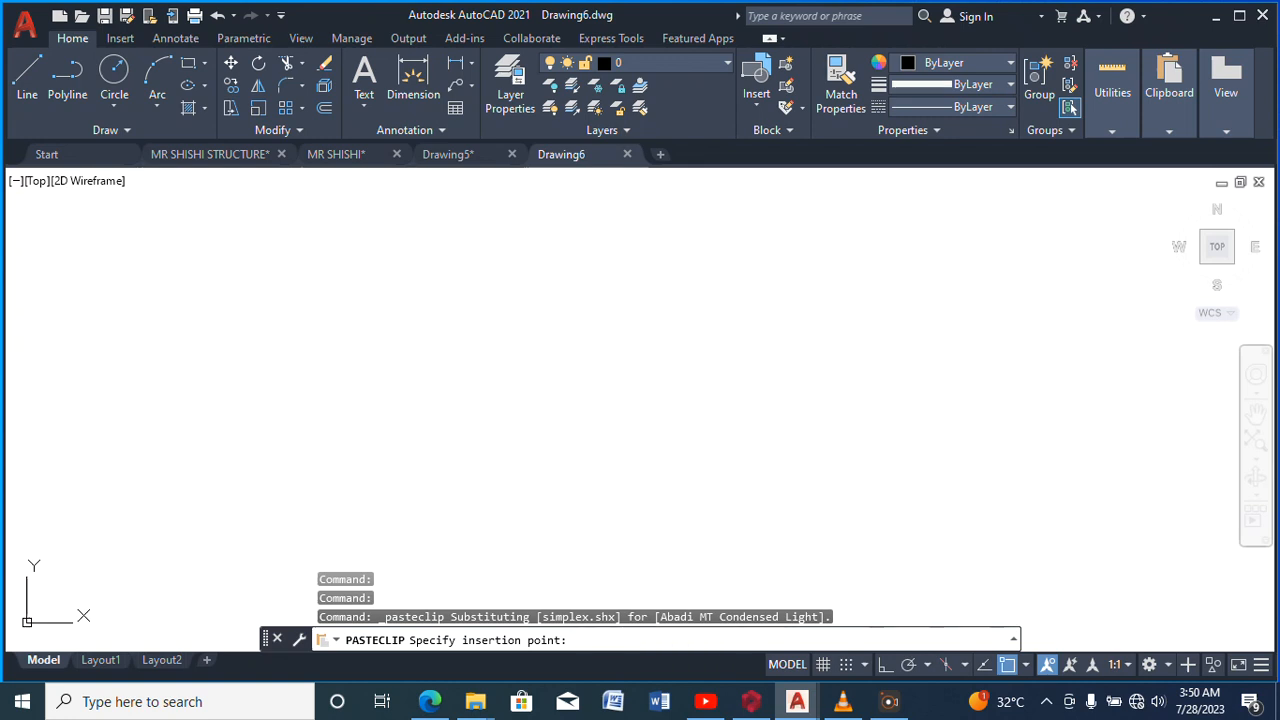
click(608, 492)
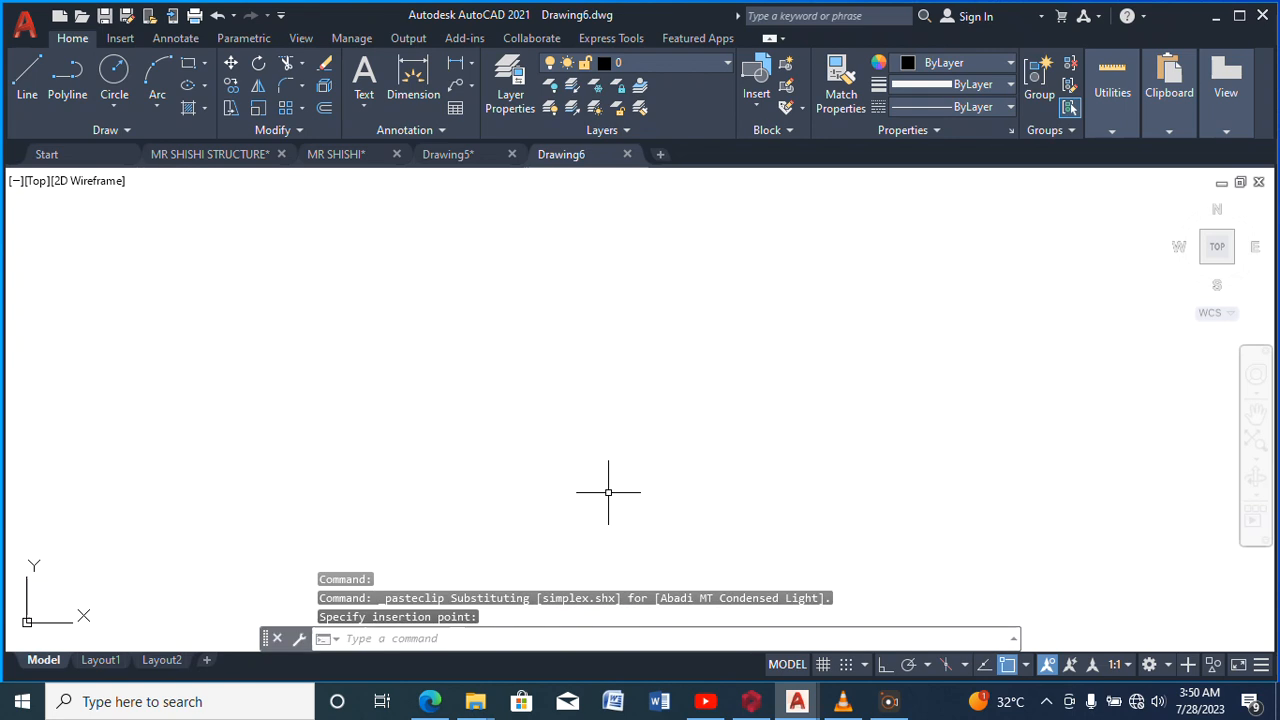
Zoom to the drawing extents to bring the pasted ground floor plan into view
right_click(588, 420)
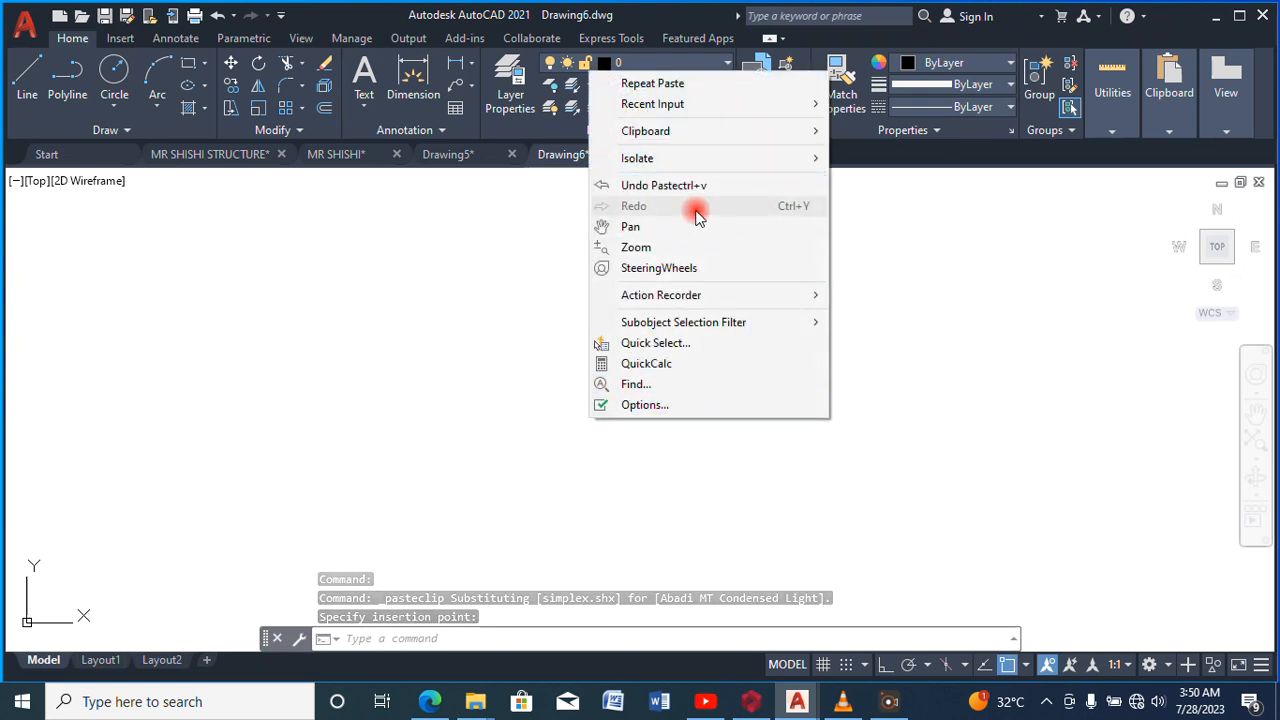
click(675, 247)
right_click(652, 256)
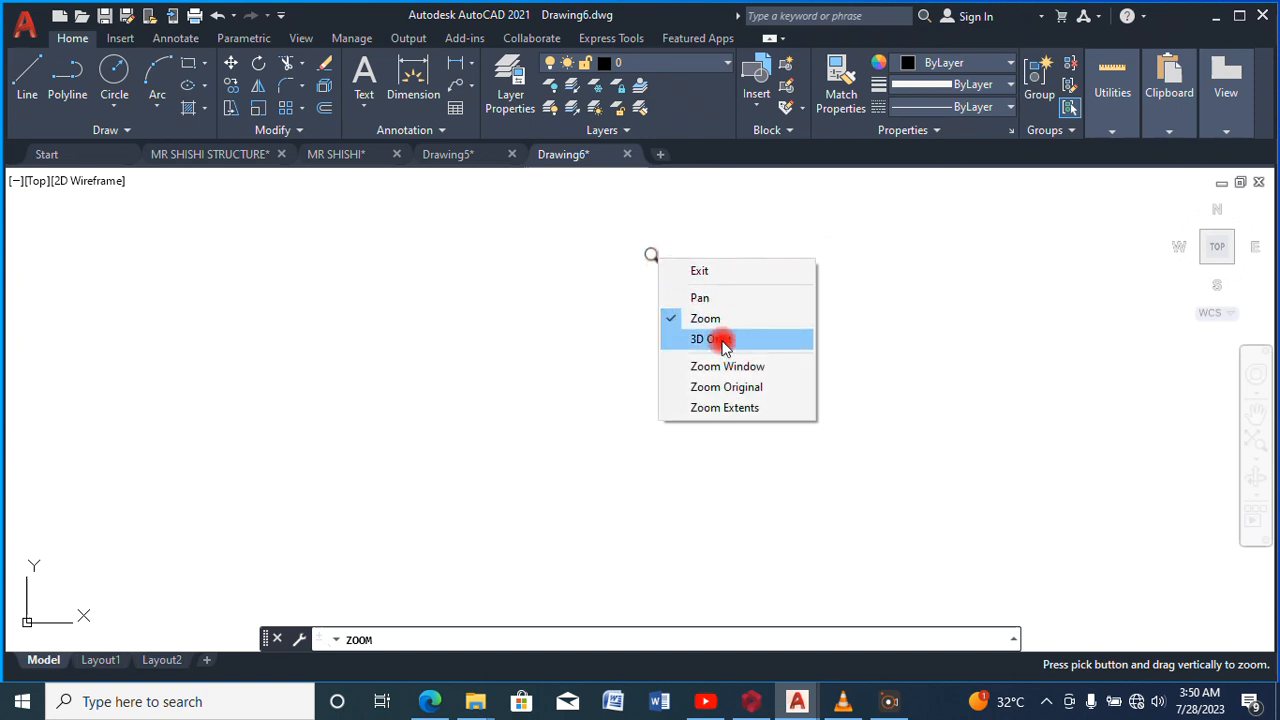
click(715, 406)
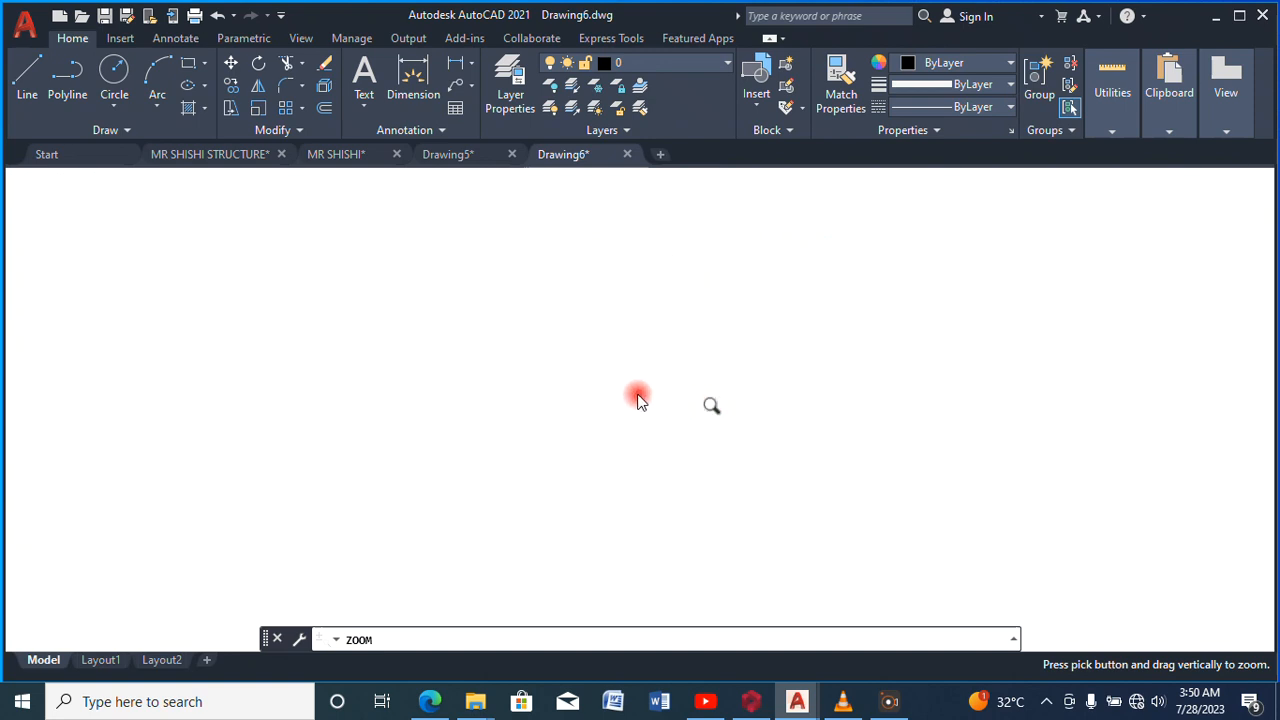
key(Escape)
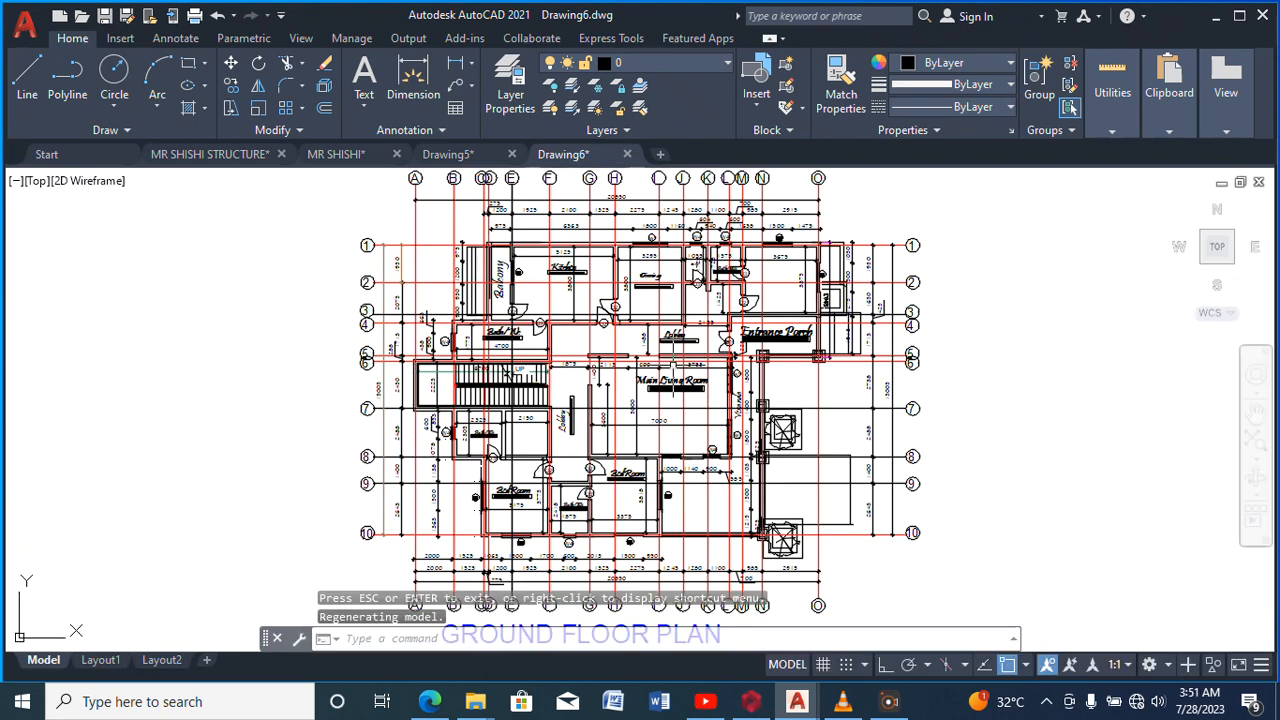
scroll(521, 240, up, 2)
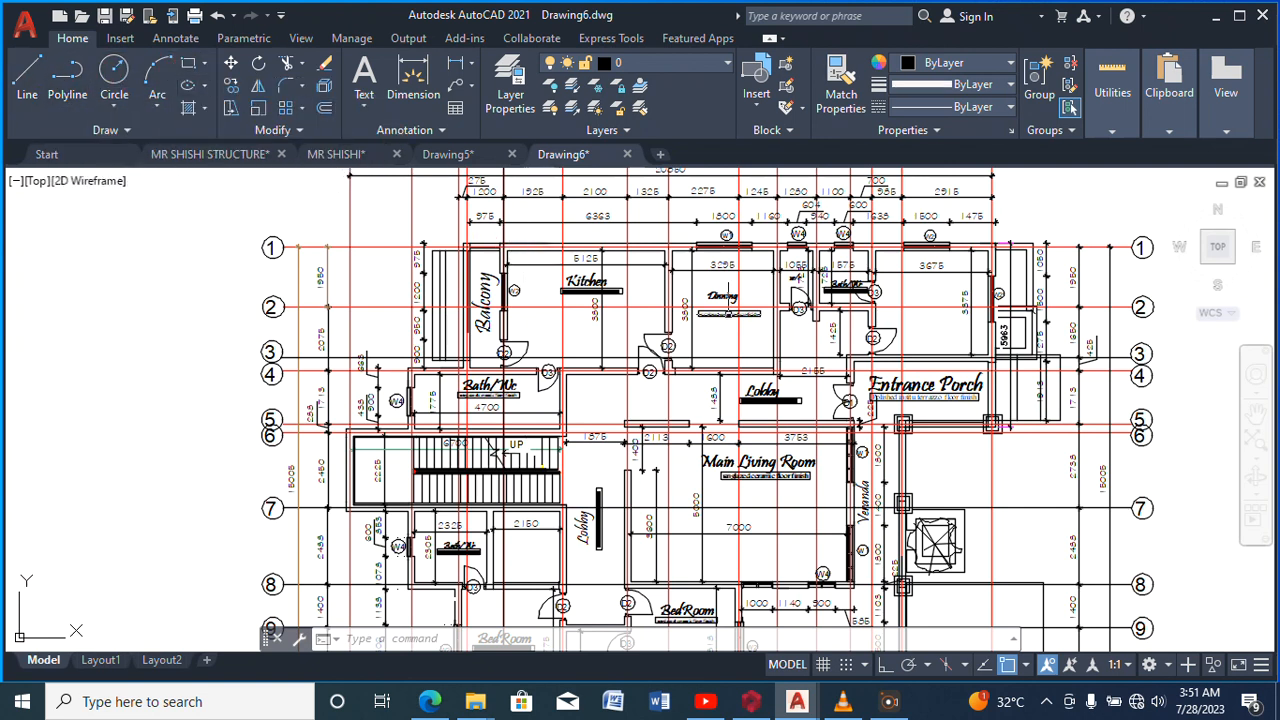
Create a new layer named SLAB and set its colour to green
click(519, 88)
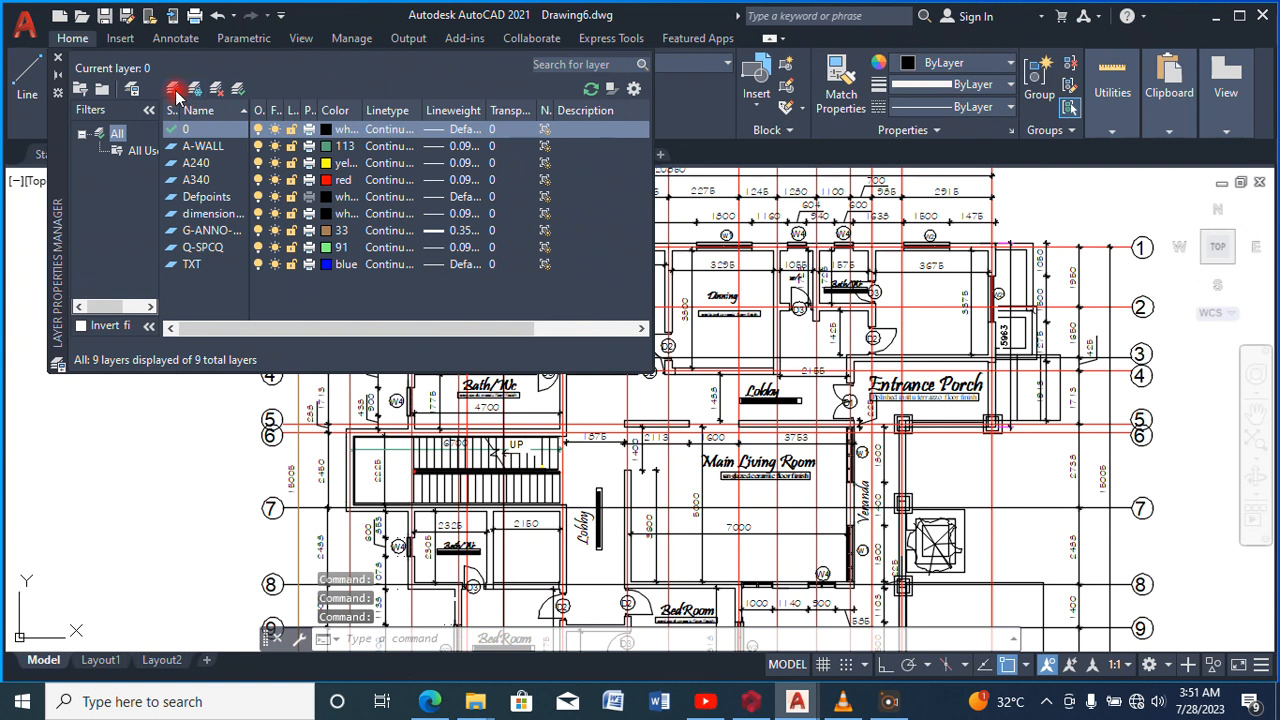
click(175, 89)
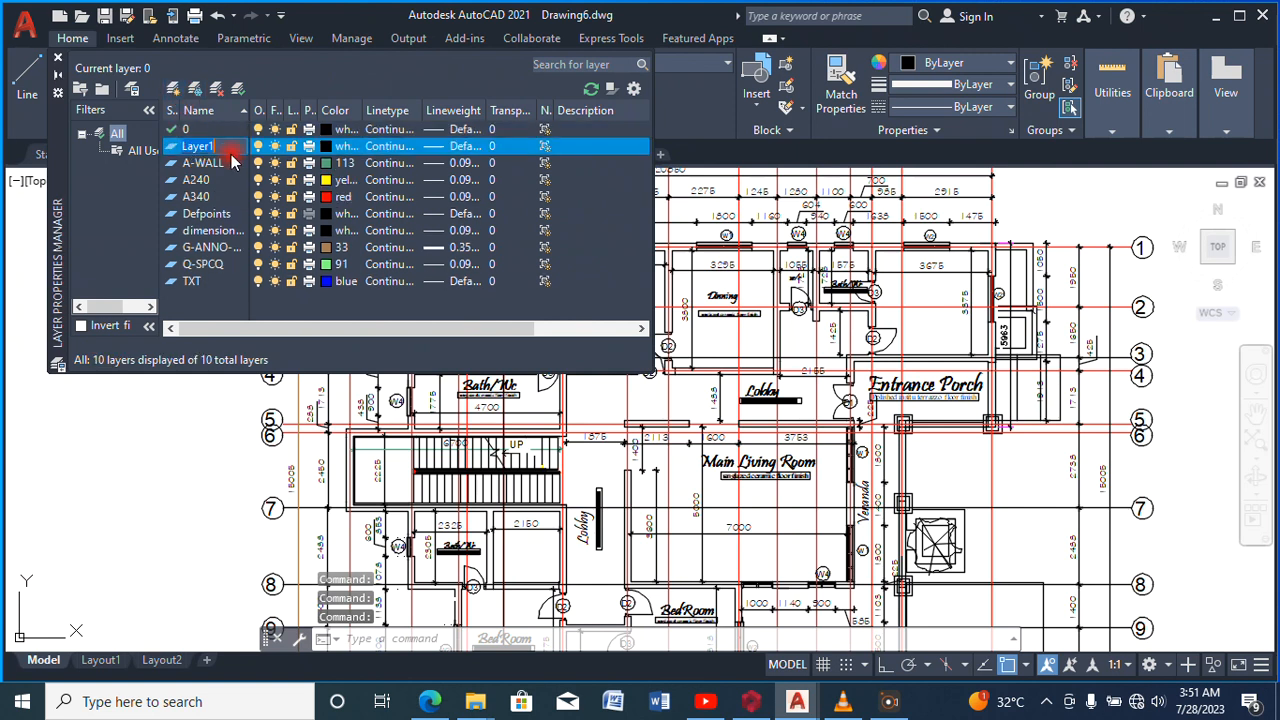
text(SLAB)
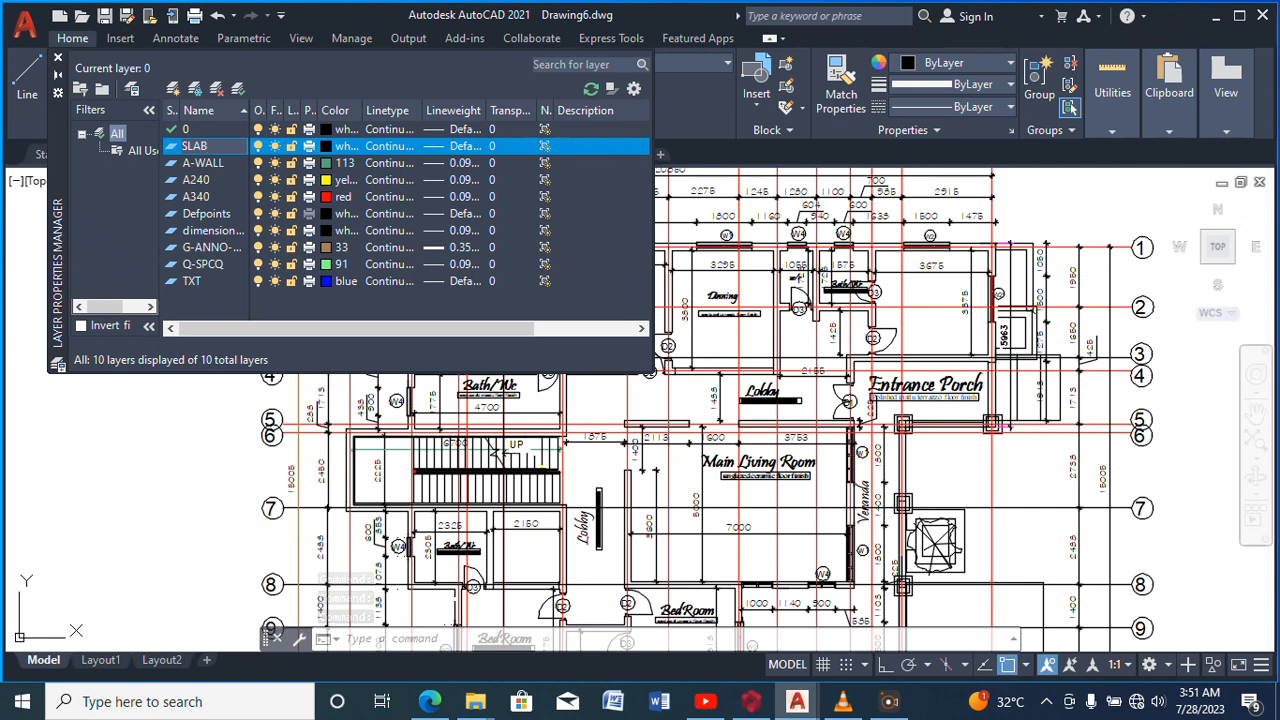
click(326, 147)
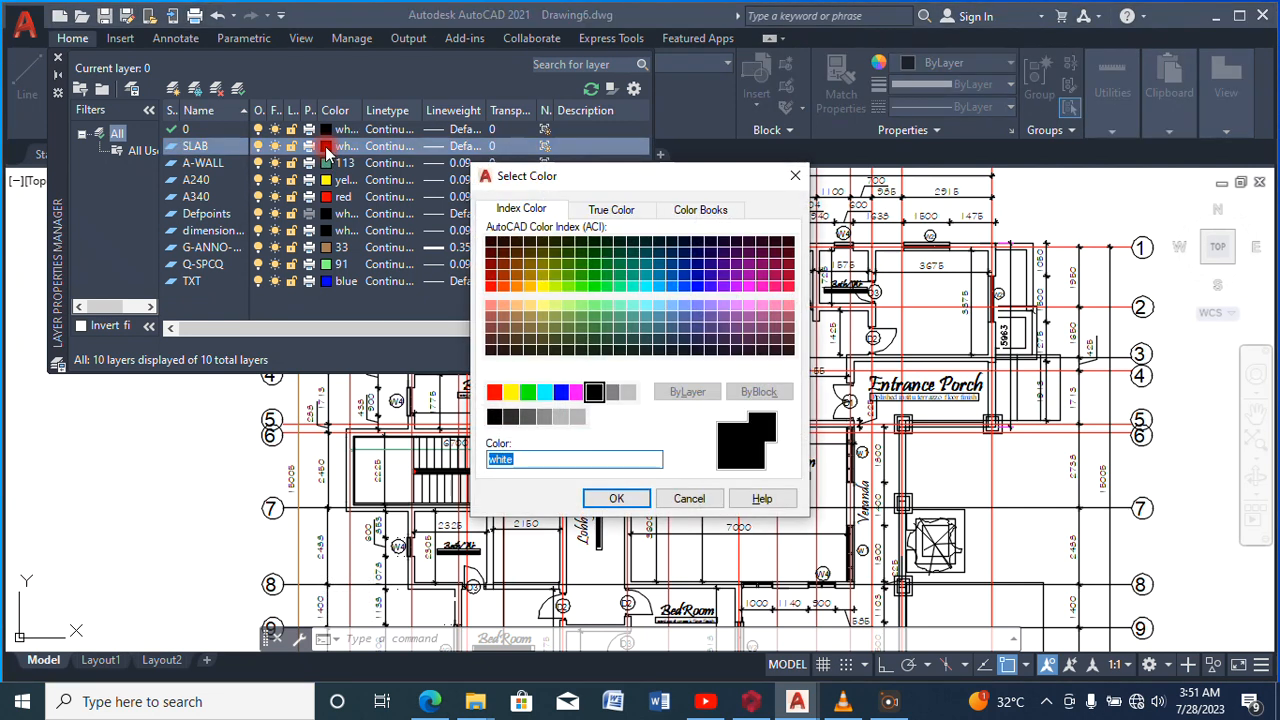
click(530, 392)
click(600, 497)
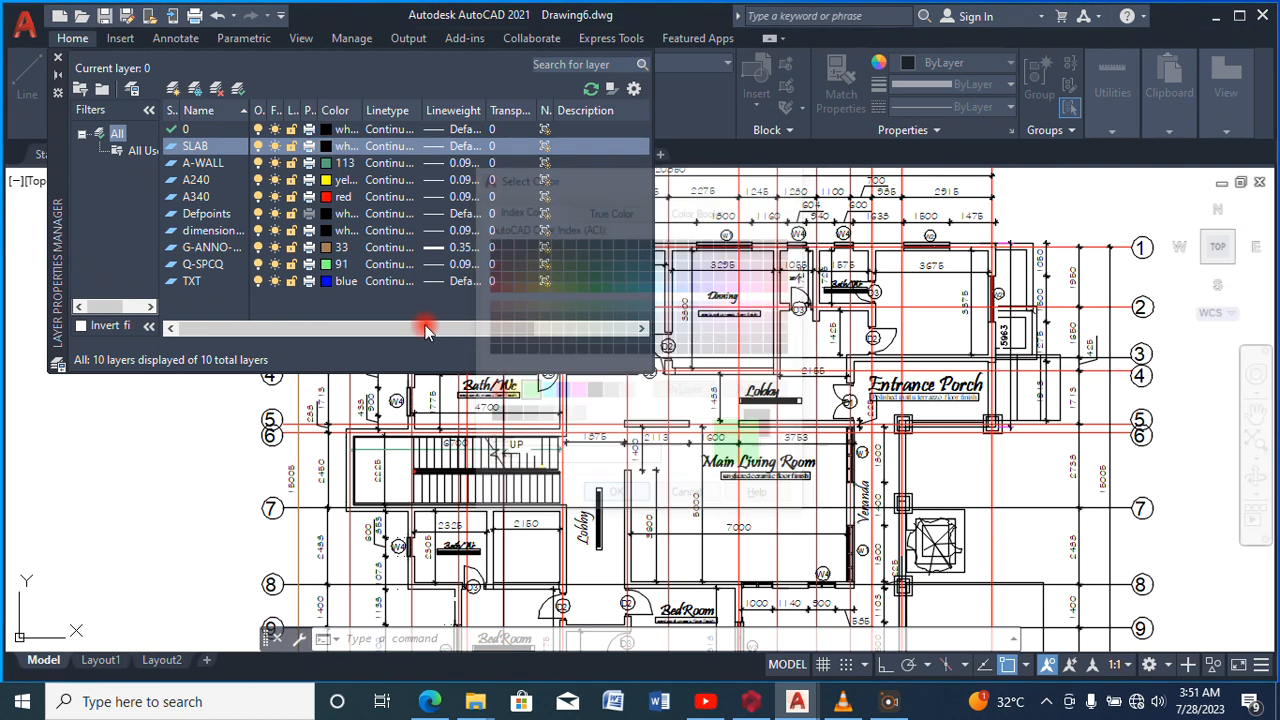
Make SLAB the current layer, keep it turned on, and close the layer manager
click(257, 148)
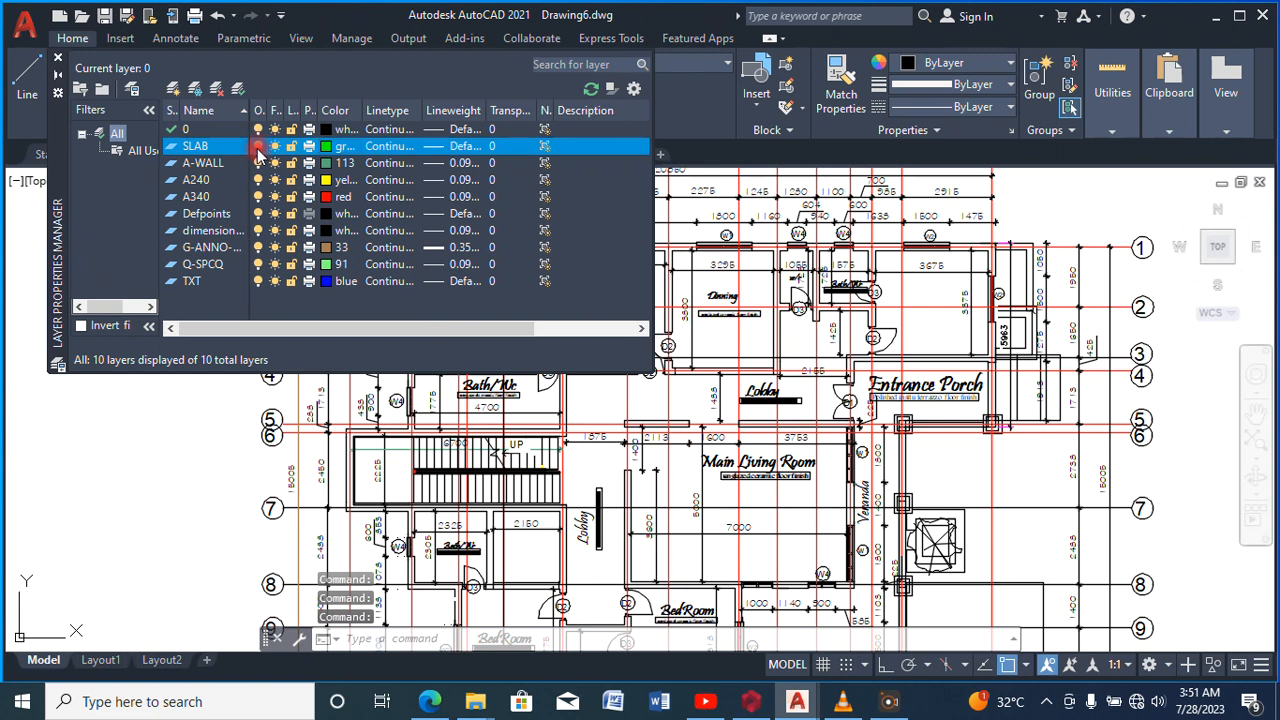
right_click(257, 151)
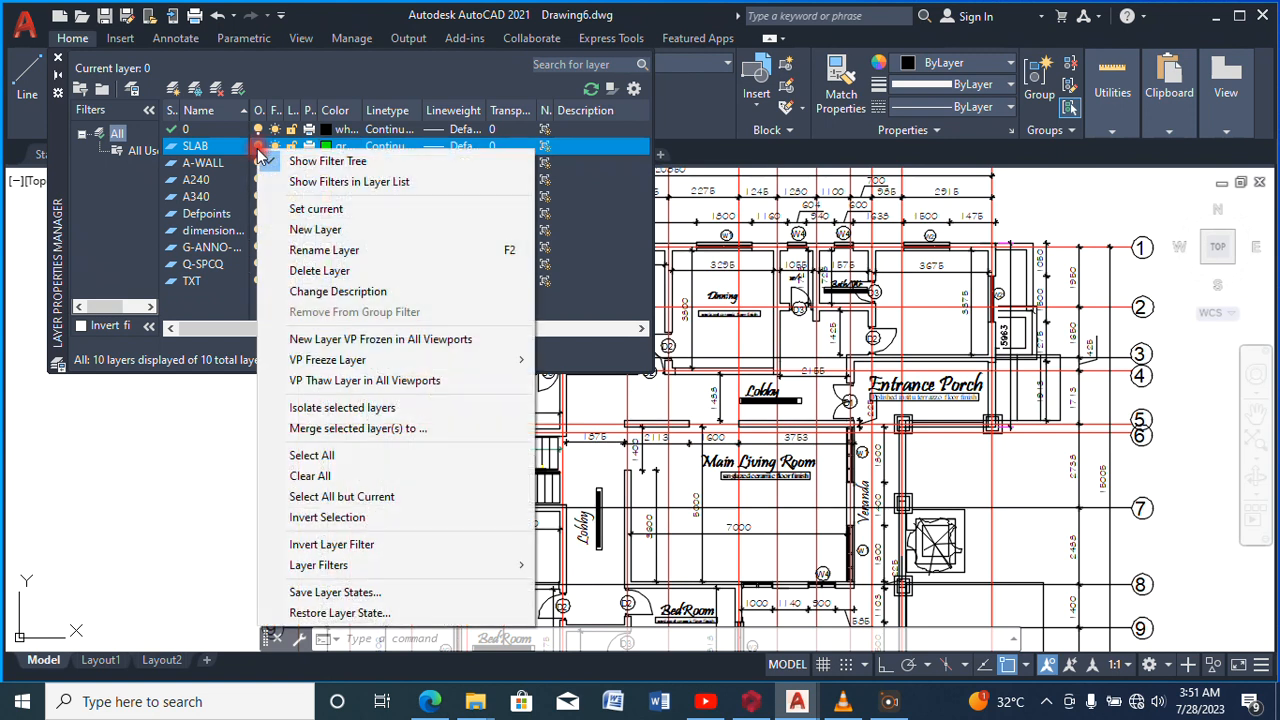
click(309, 208)
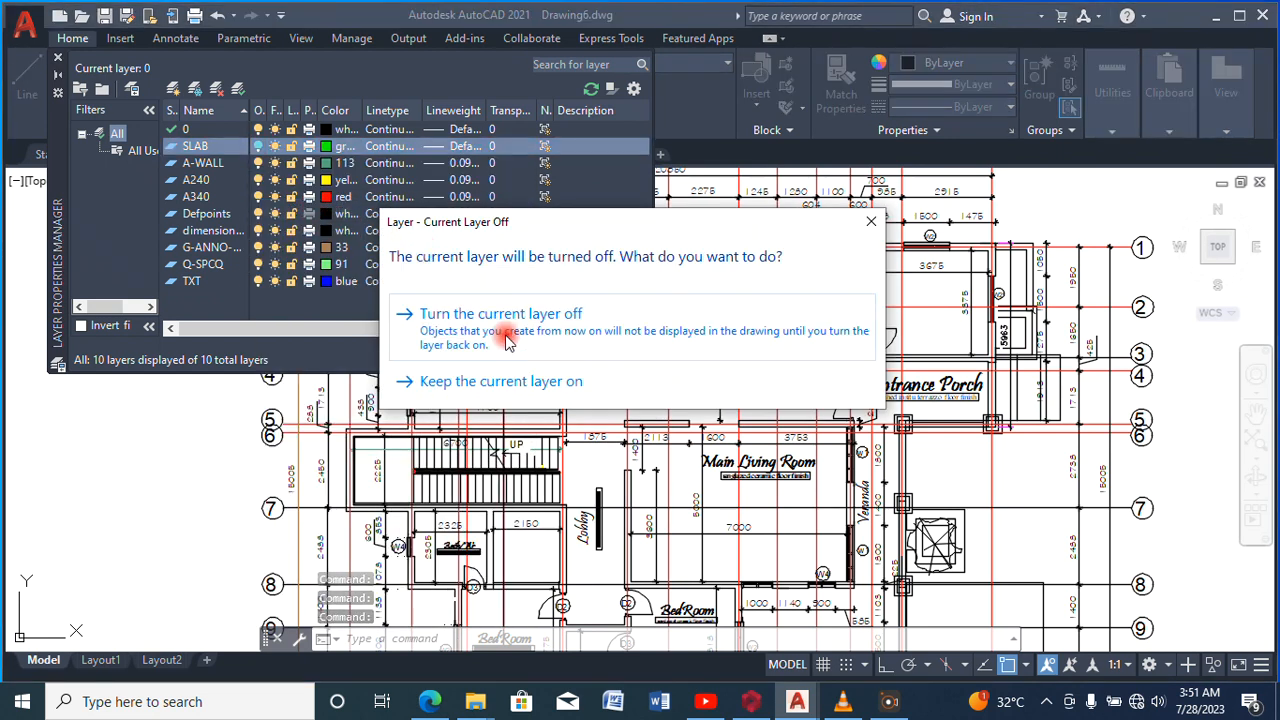
click(527, 386)
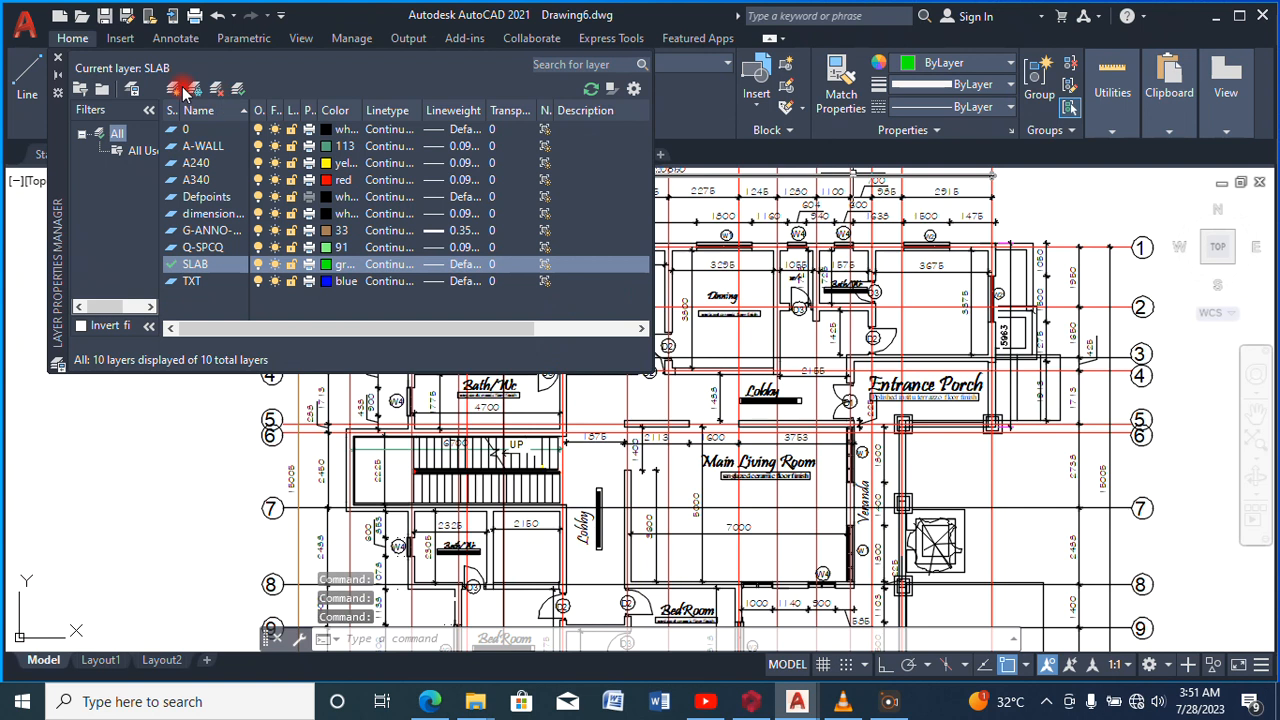
click(58, 62)
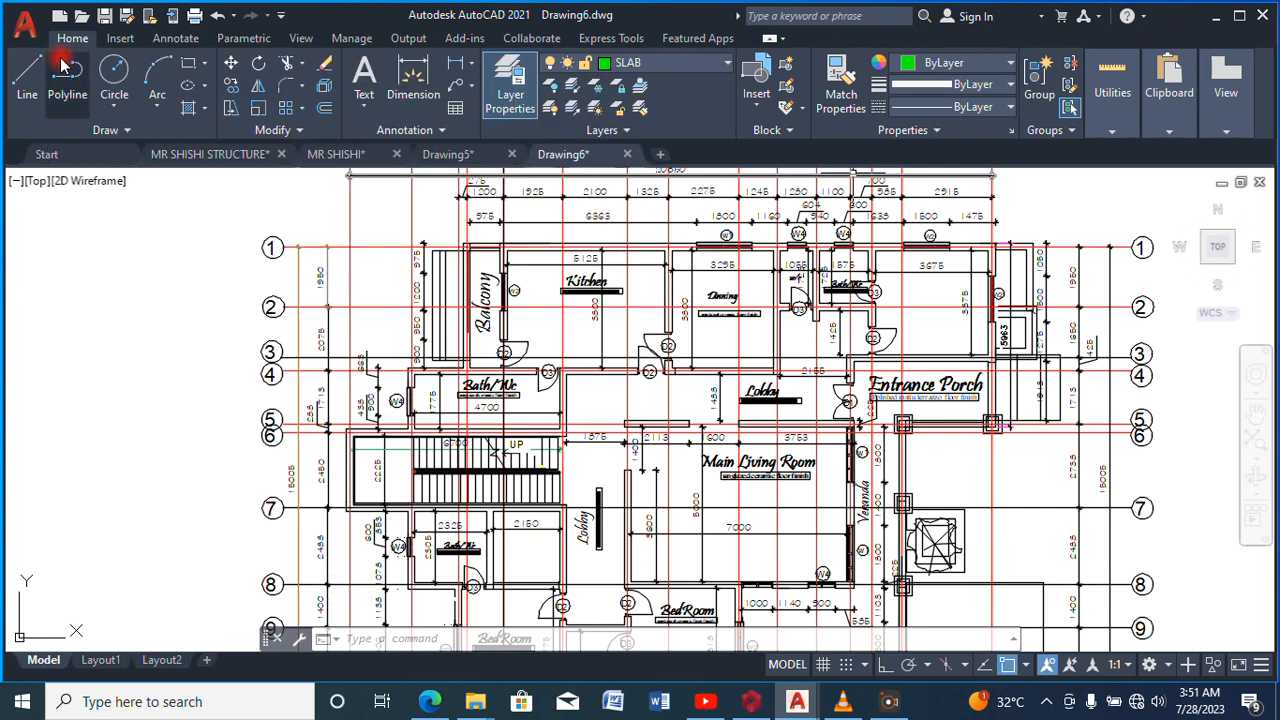
Draw a slab rectangle around the Balcony, from grid intersection D/1 to the wall centreline intersection at E/4
click(186, 66)
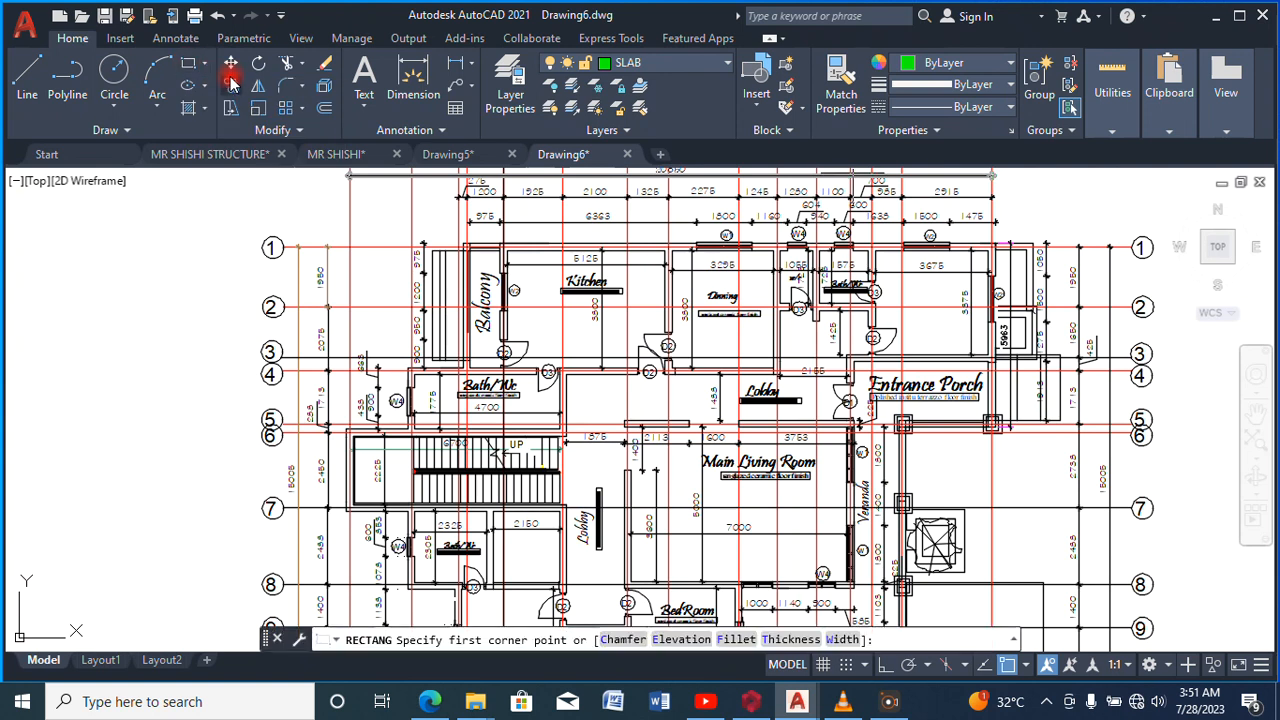
scroll(417, 236, up, 5)
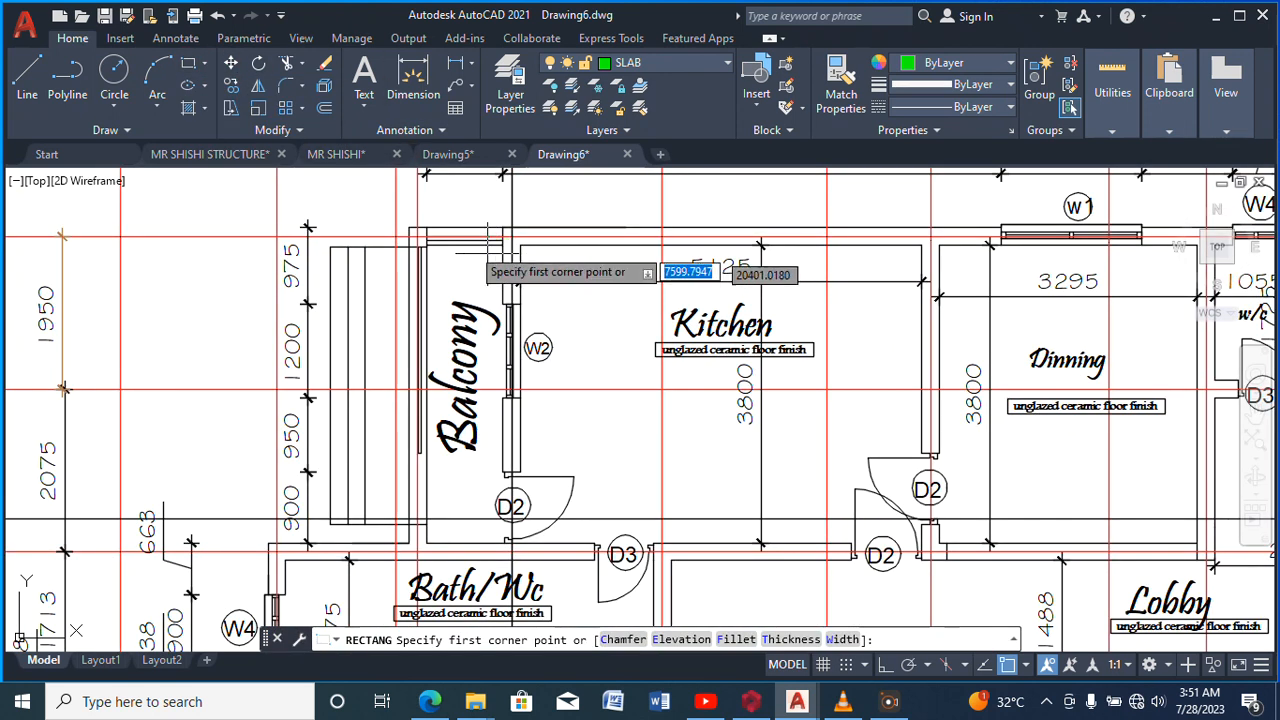
click(417, 236)
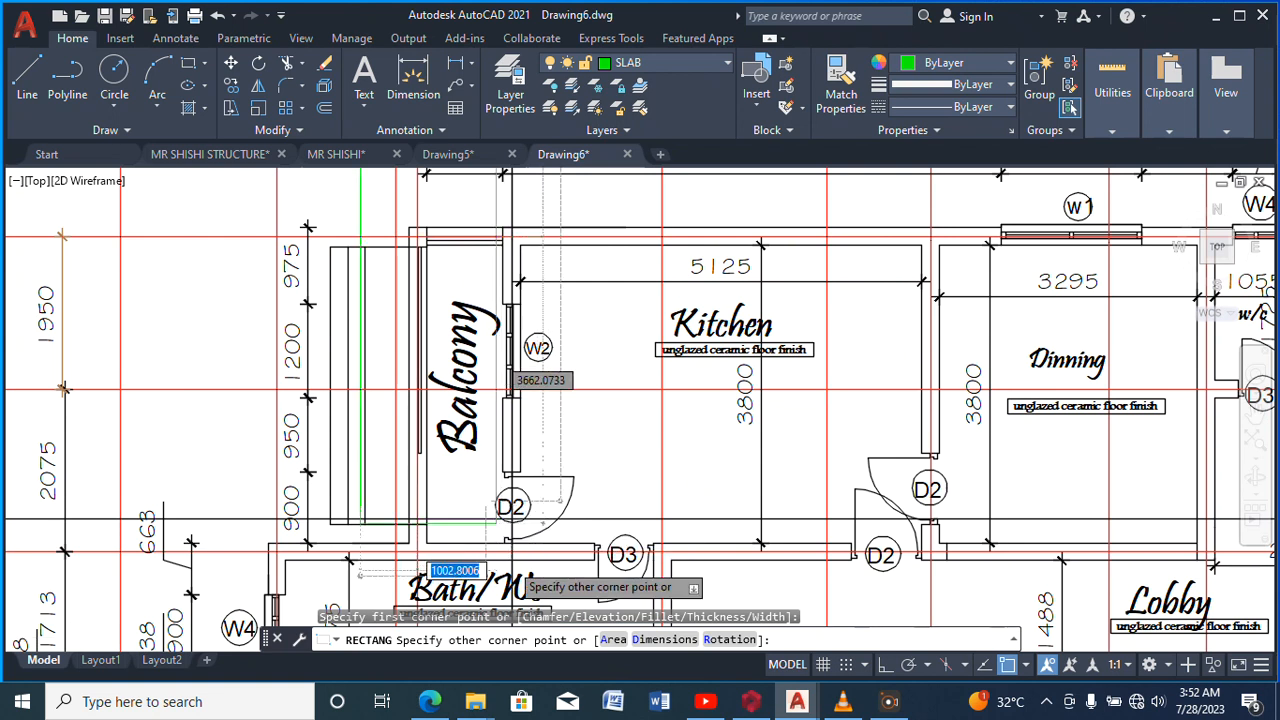
scroll(507, 560, up, 2)
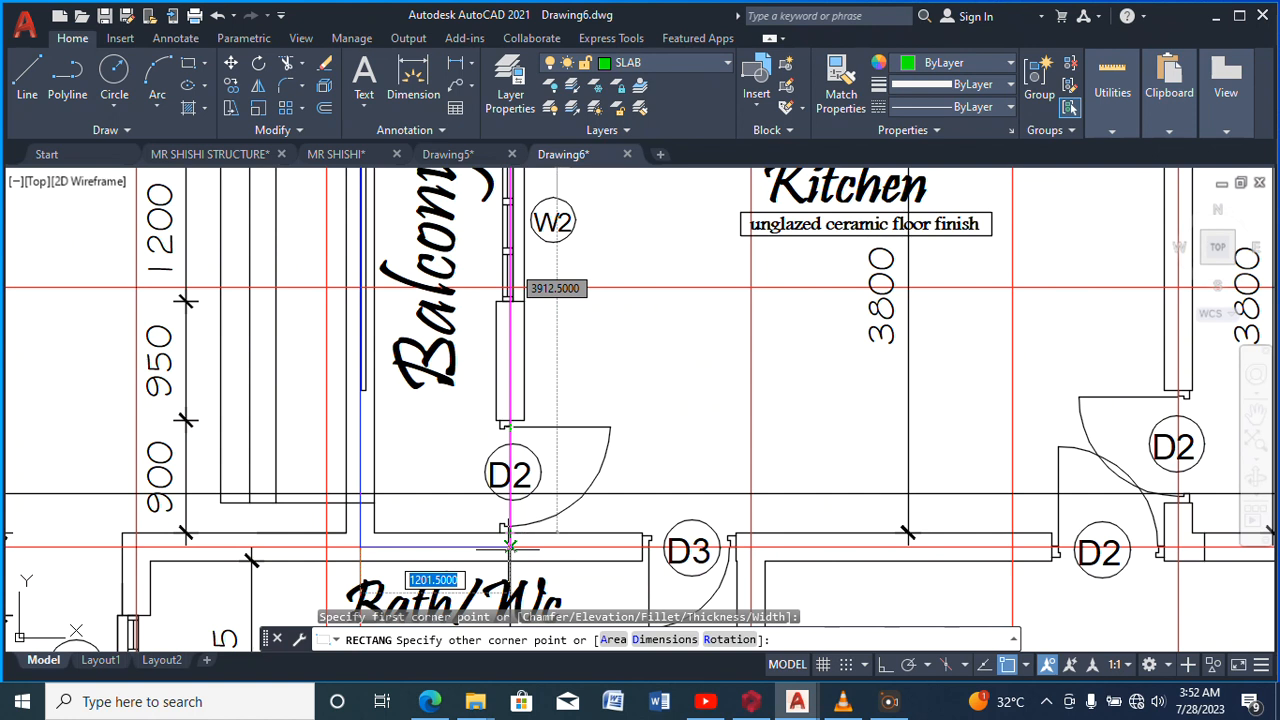
click(509, 547)
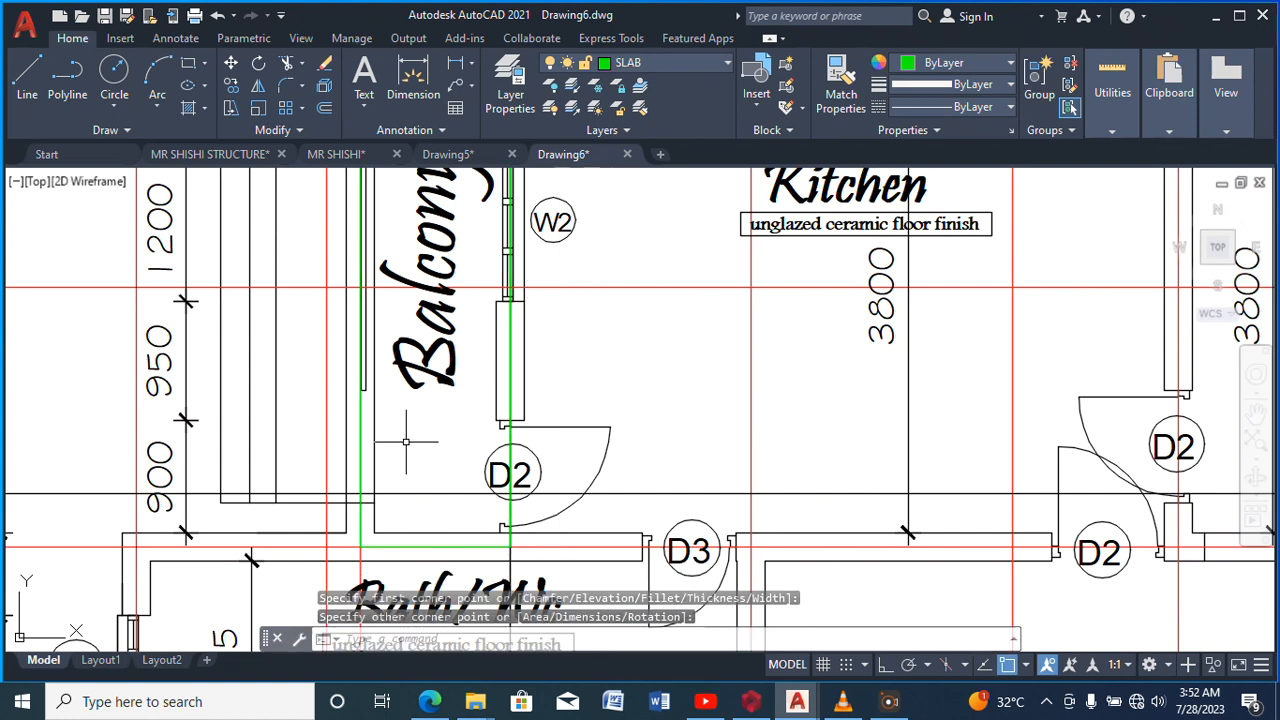
Draw a slab rectangle over the Kitchen, from grid intersection E/1 to H/4
scroll(406, 440, down, 4)
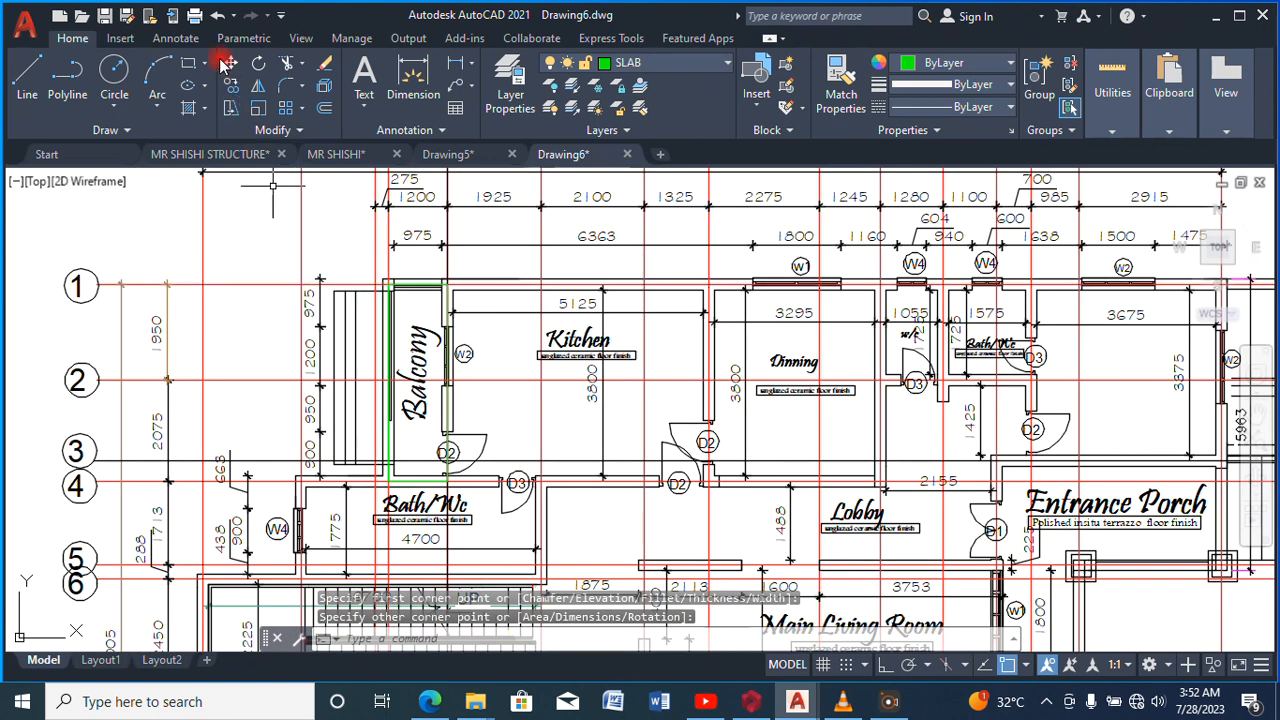
click(190, 65)
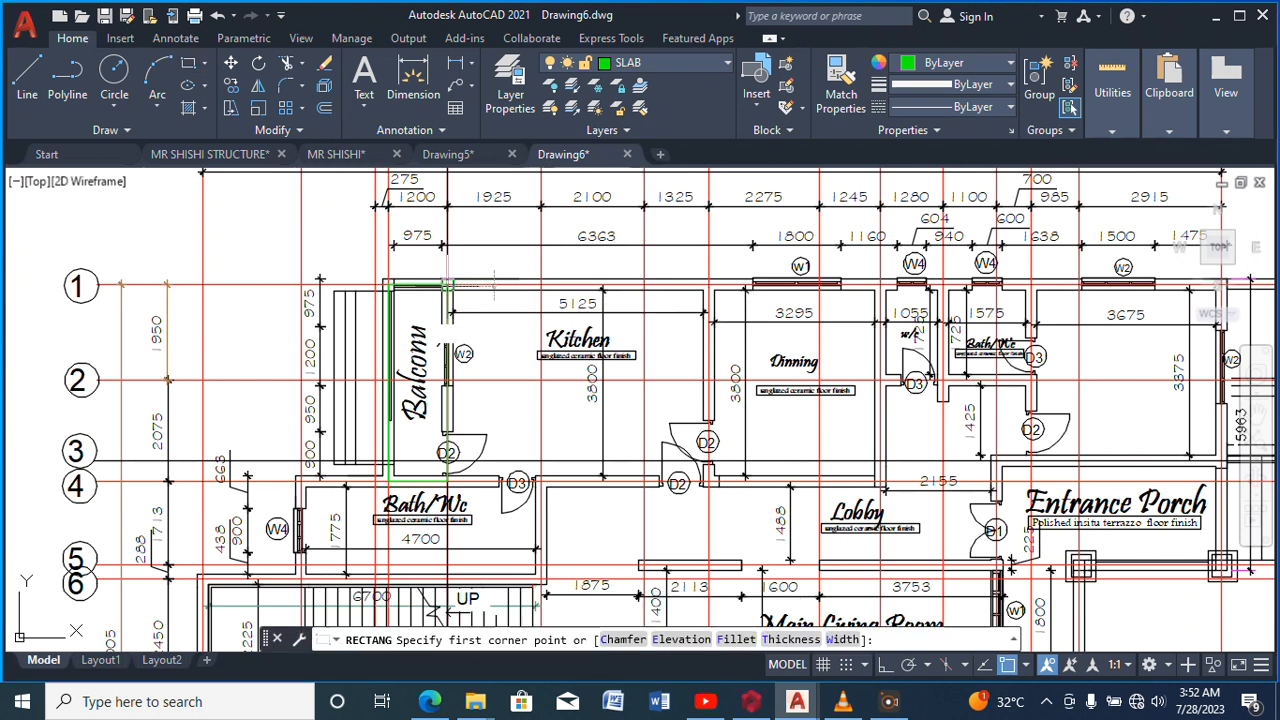
click(448, 285)
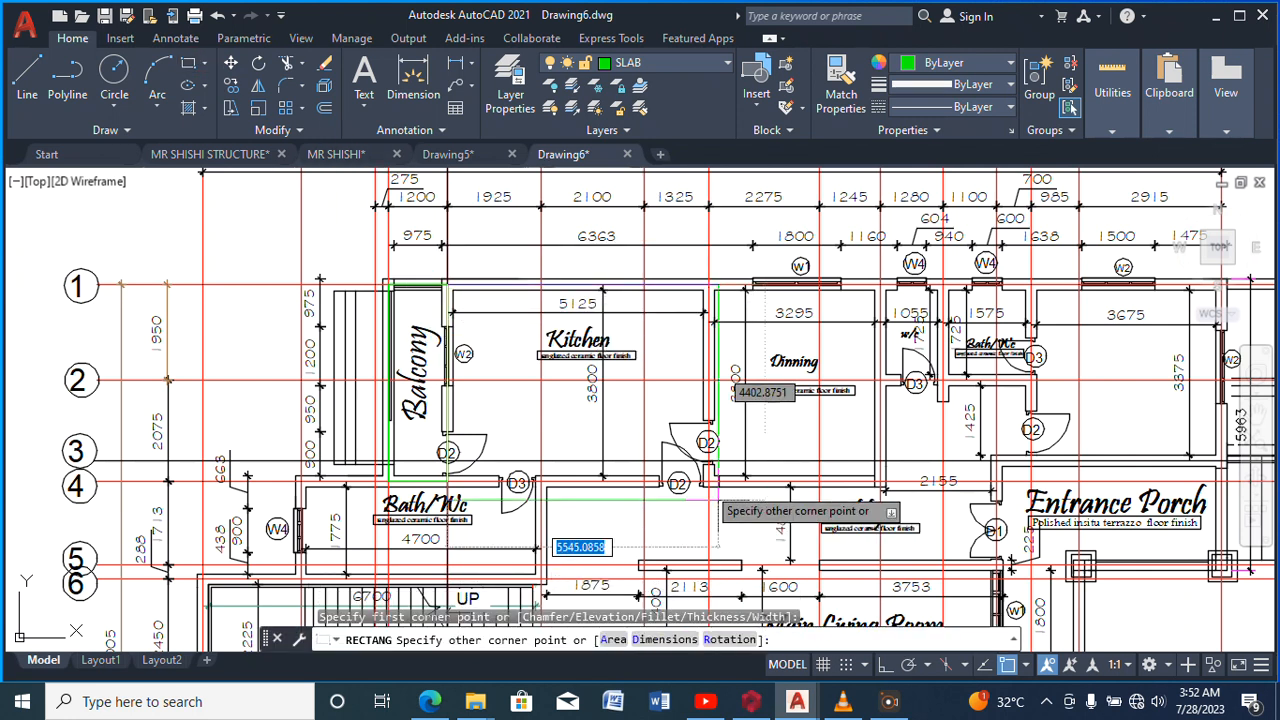
scroll(710, 484, up, 2)
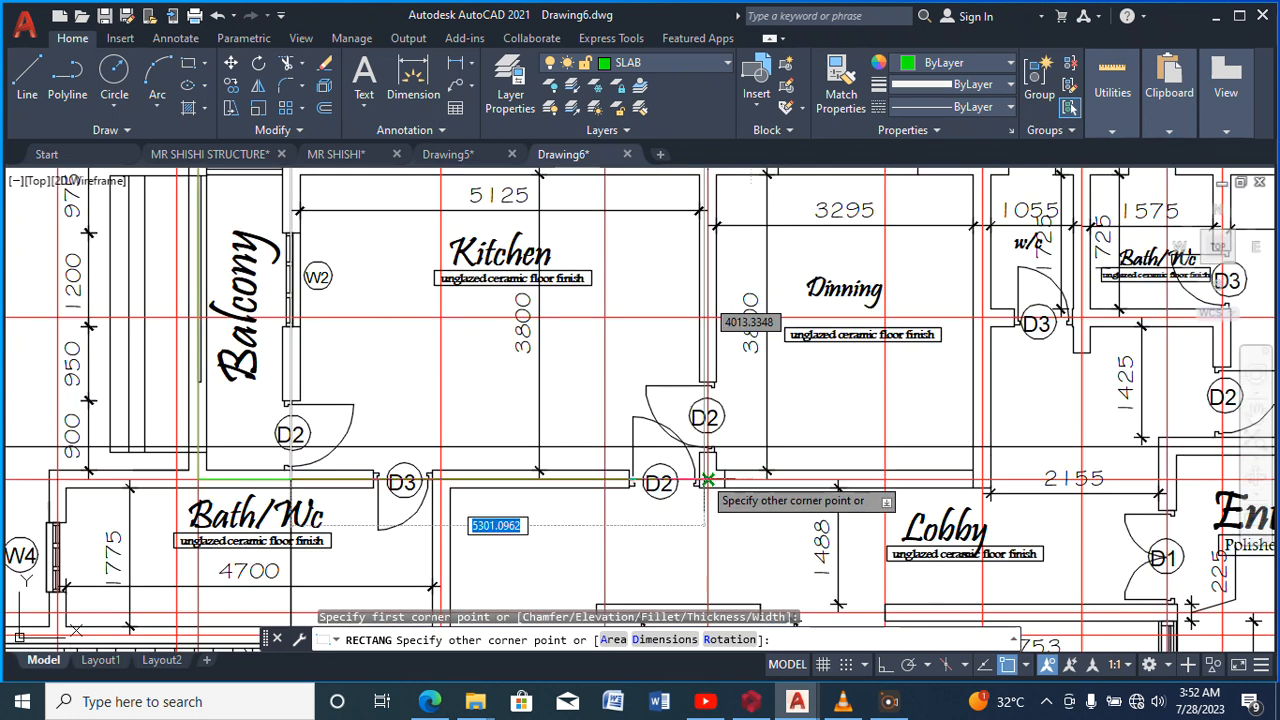
scroll(707, 483, up, 2)
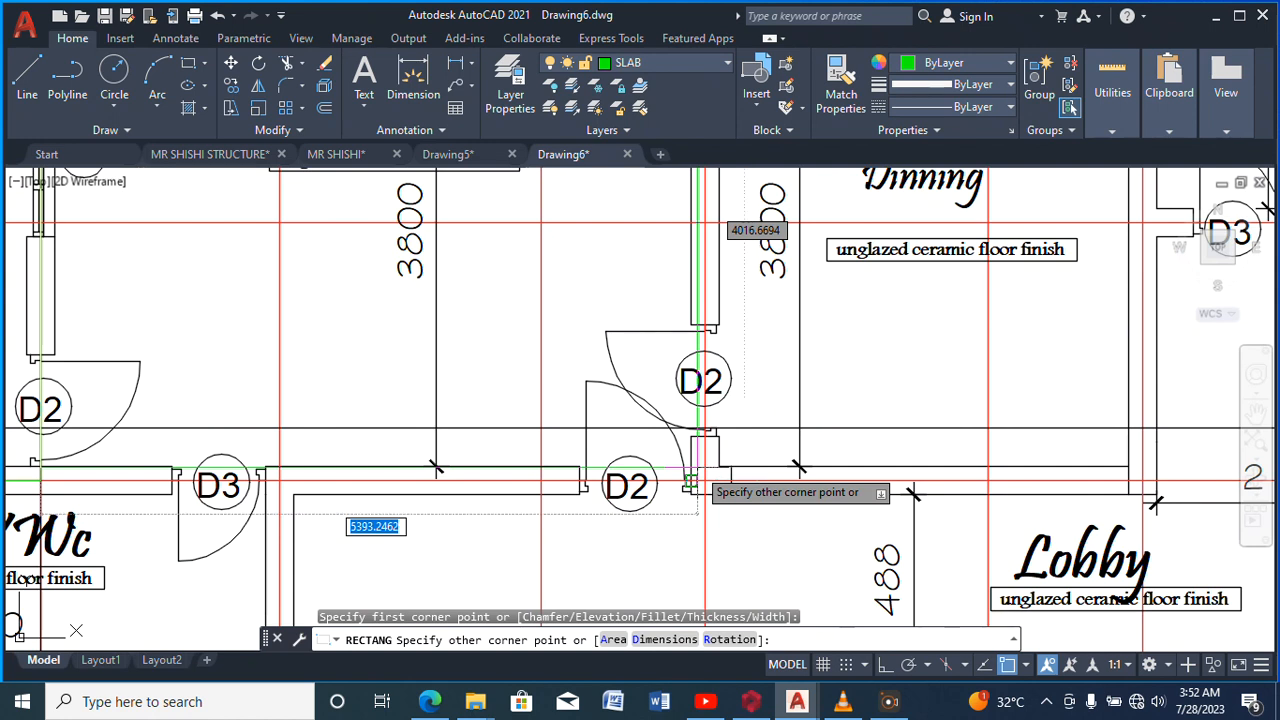
click(705, 481)
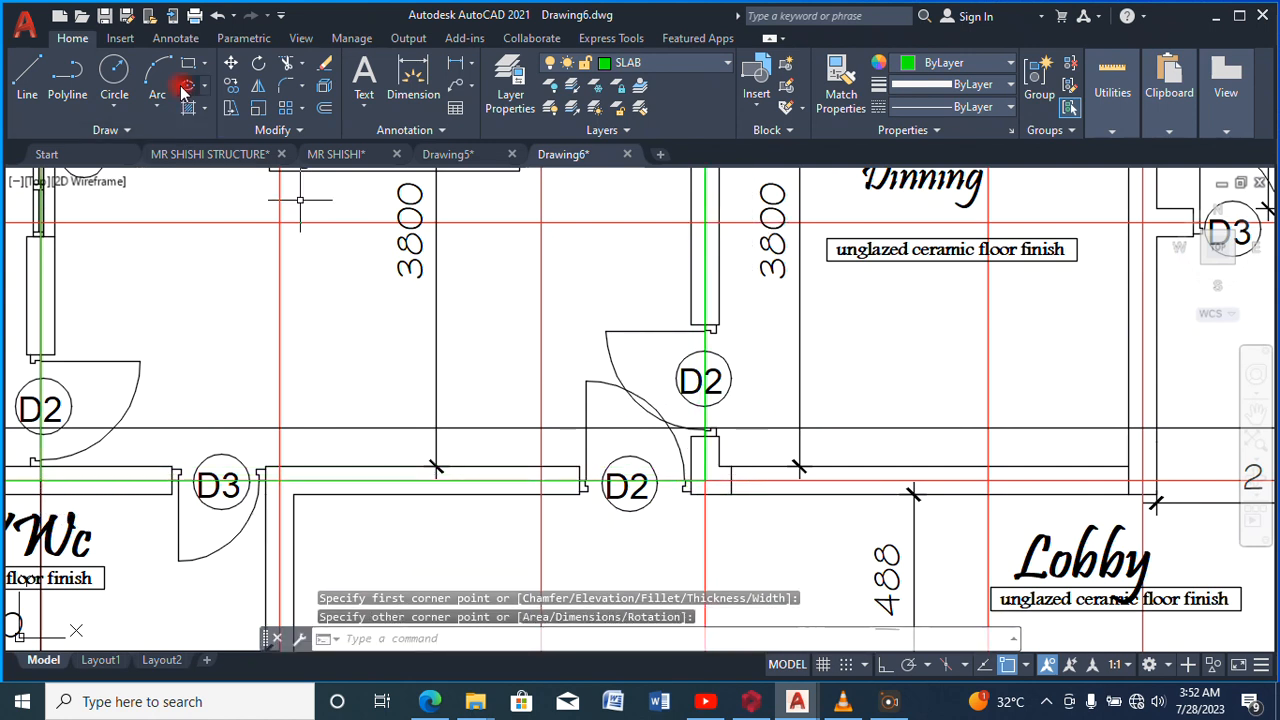
Draw a slab rectangle over the Dinning room, from grid intersection H/1 to J/4
key(Return)
scroll(337, 343, down, 3)
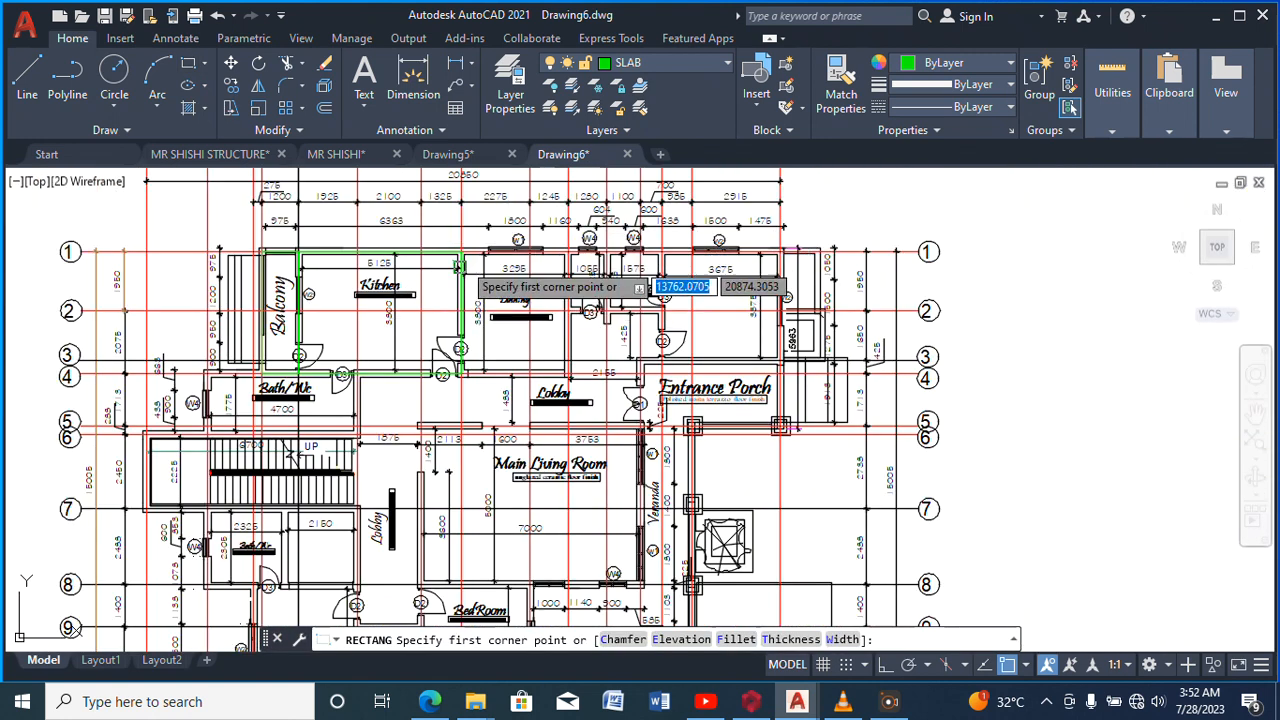
scroll(470, 255, up, 2)
click(454, 236)
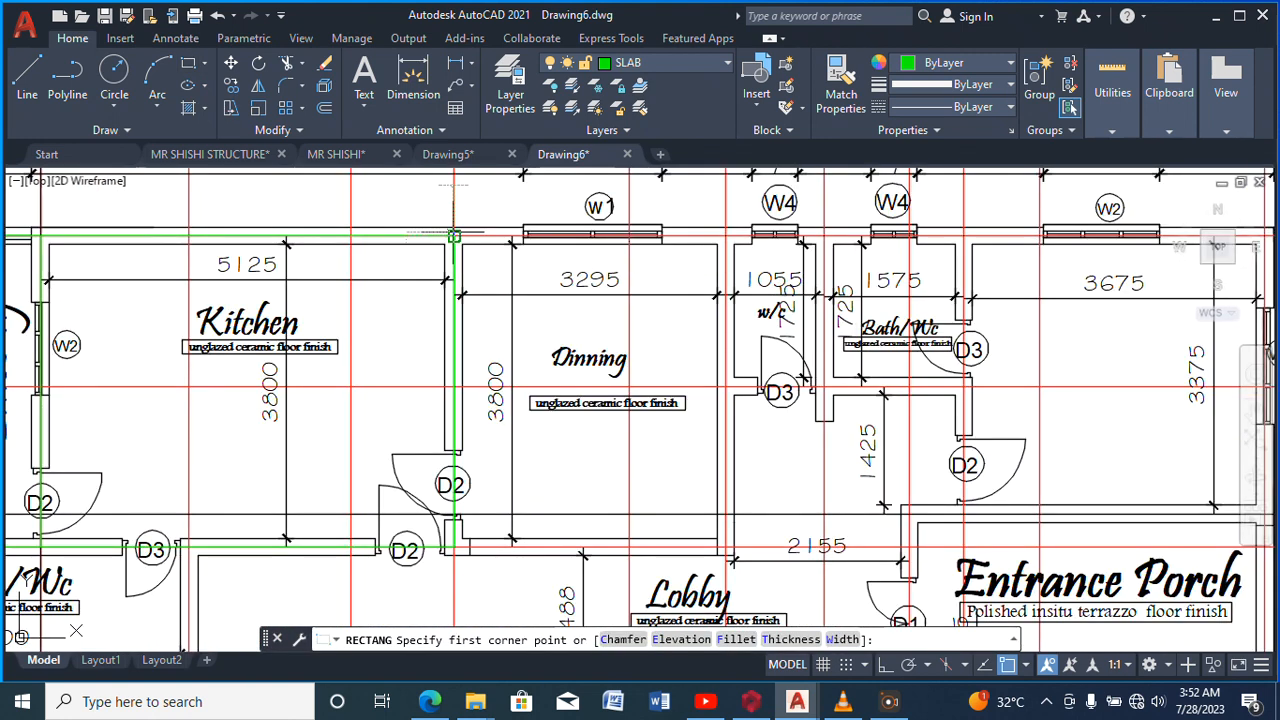
click(454, 236)
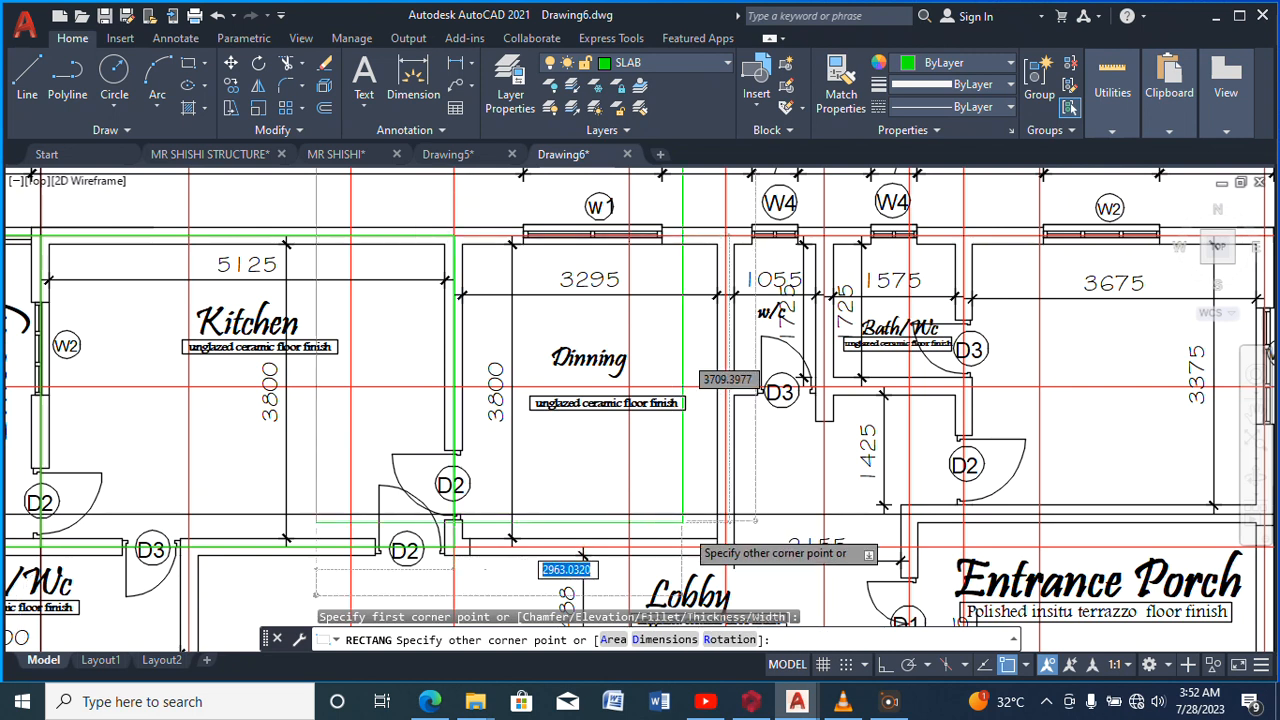
scroll(683, 521, up, 2)
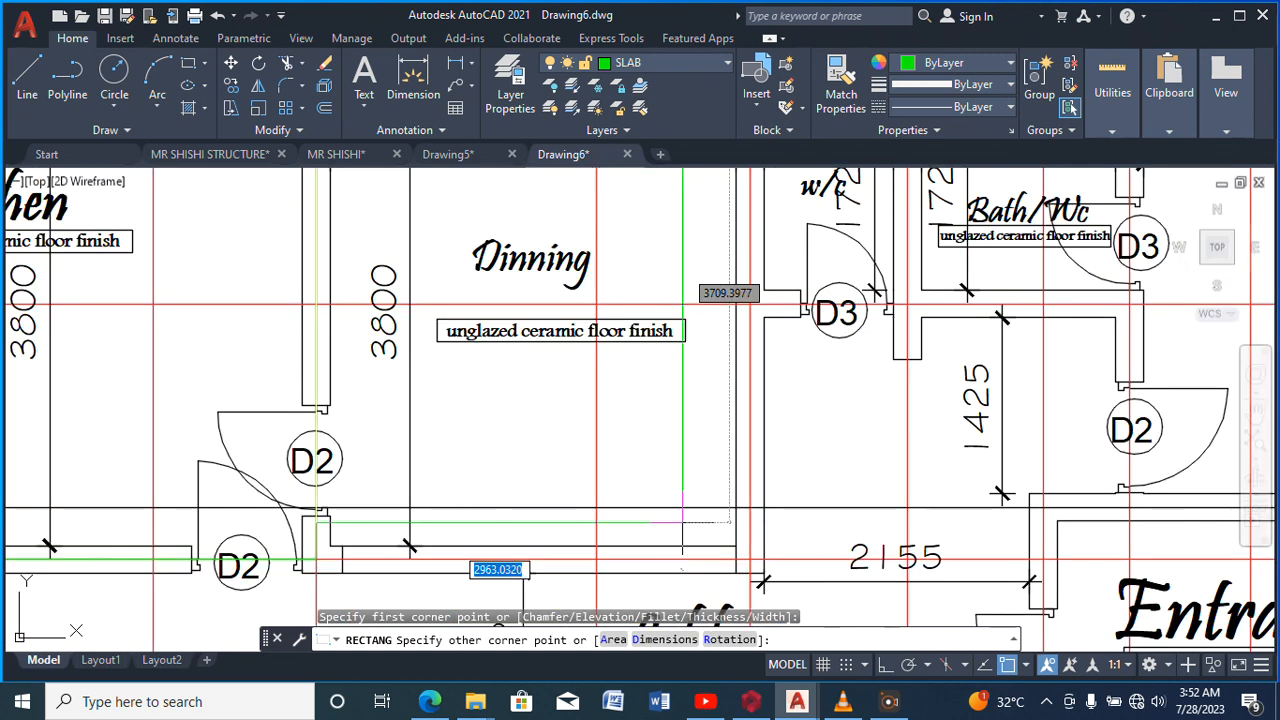
click(750, 560)
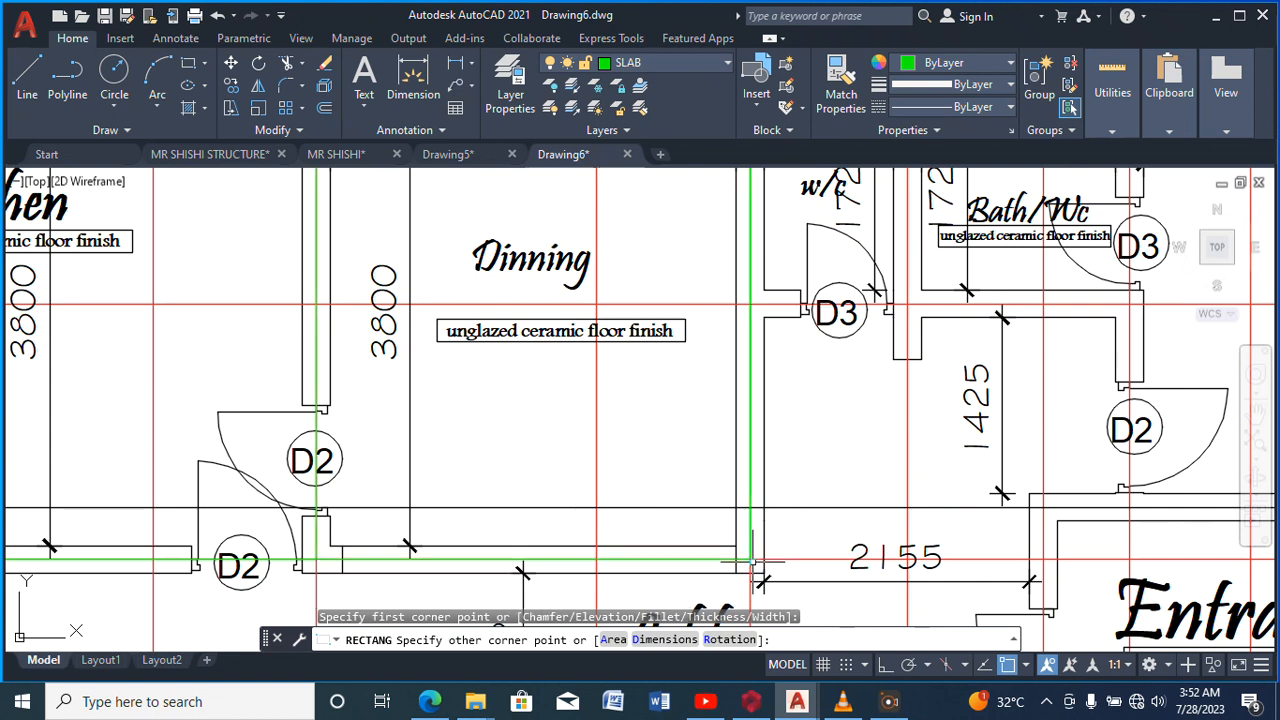
Draw a slab rectangle over the w/c and Bath/Wc area east of the Dinning room, from grid intersection J/1 to L/4
click(193, 70)
scroll(410, 305, down, 3)
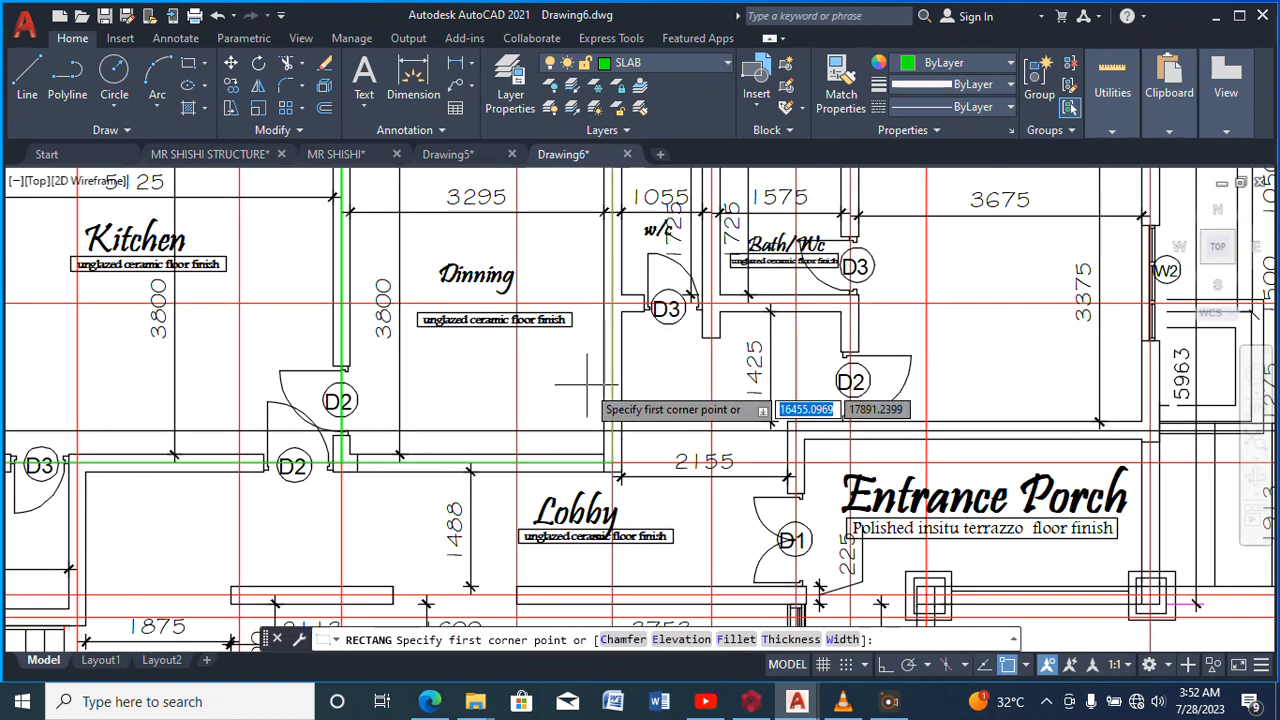
scroll(598, 368, down, 2)
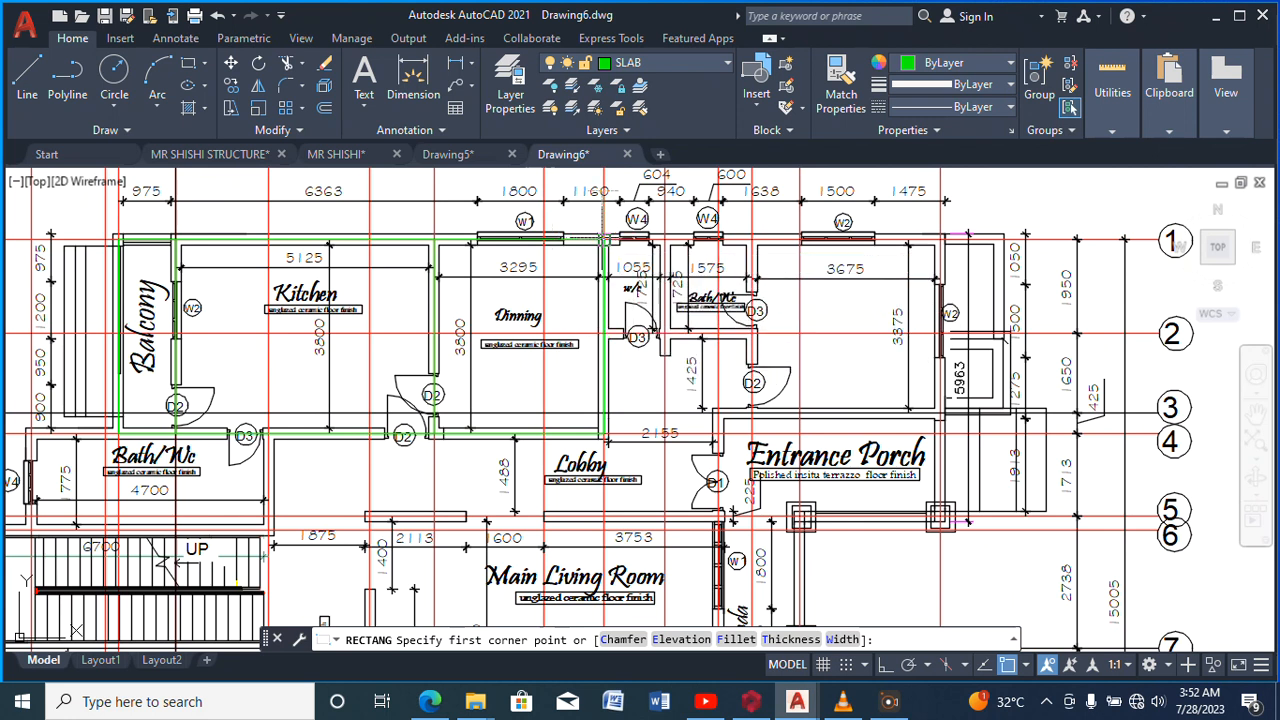
click(603, 237)
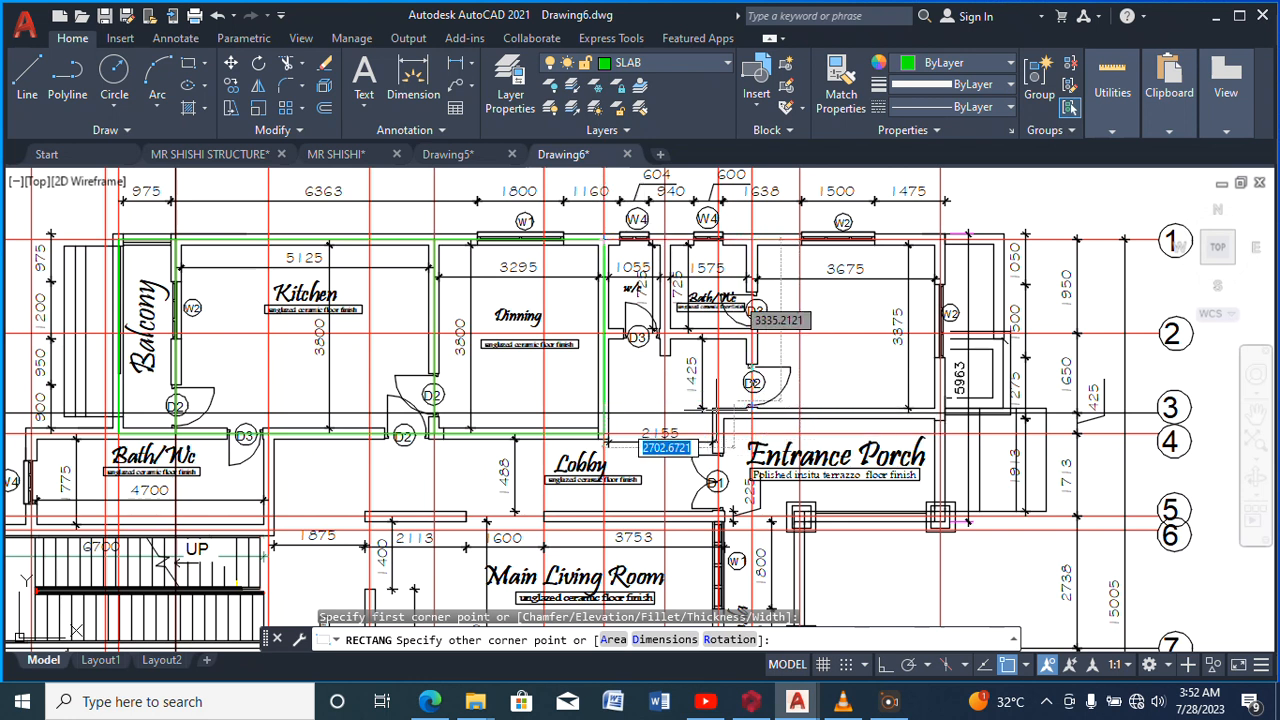
scroll(708, 446, up, 2)
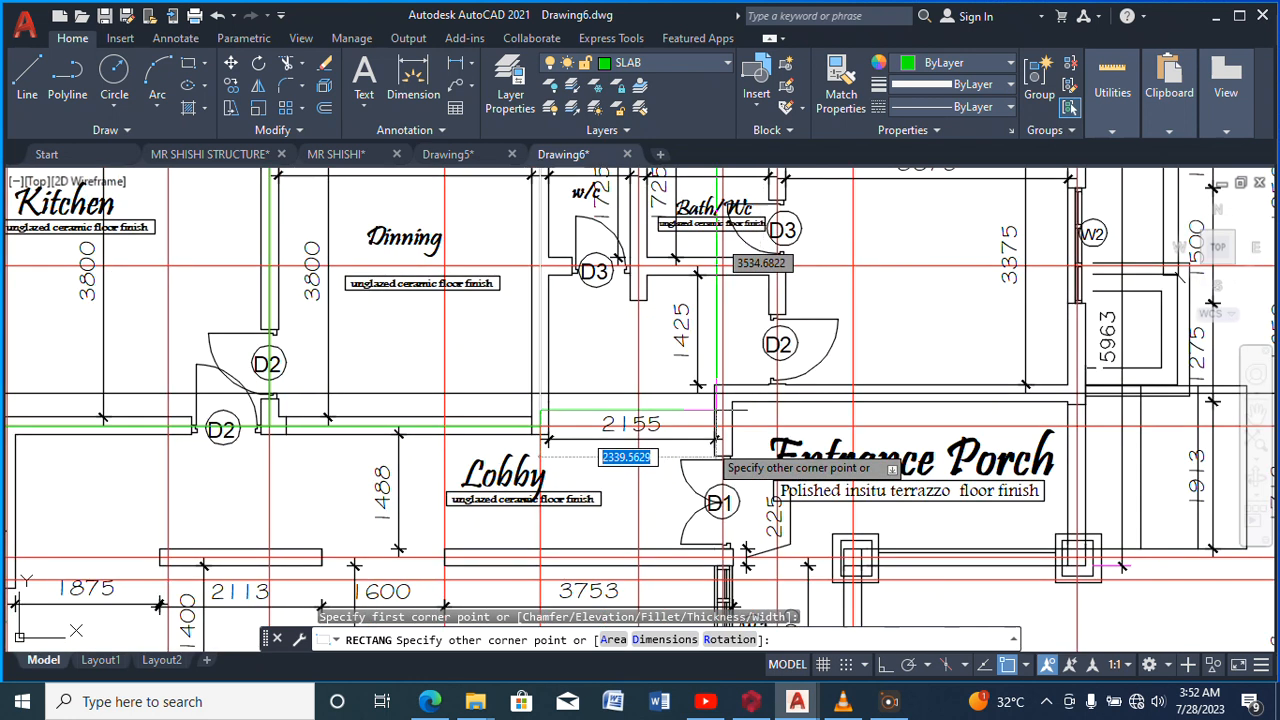
scroll(716, 440, up, 2)
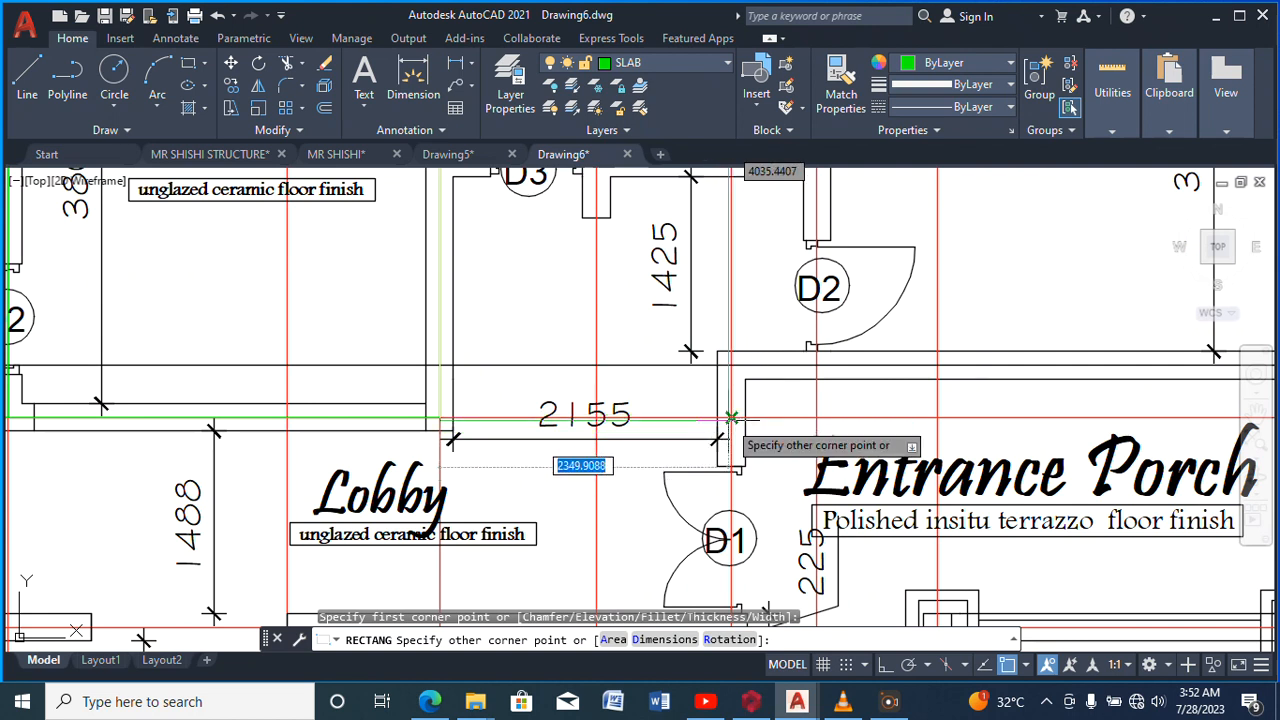
click(731, 418)
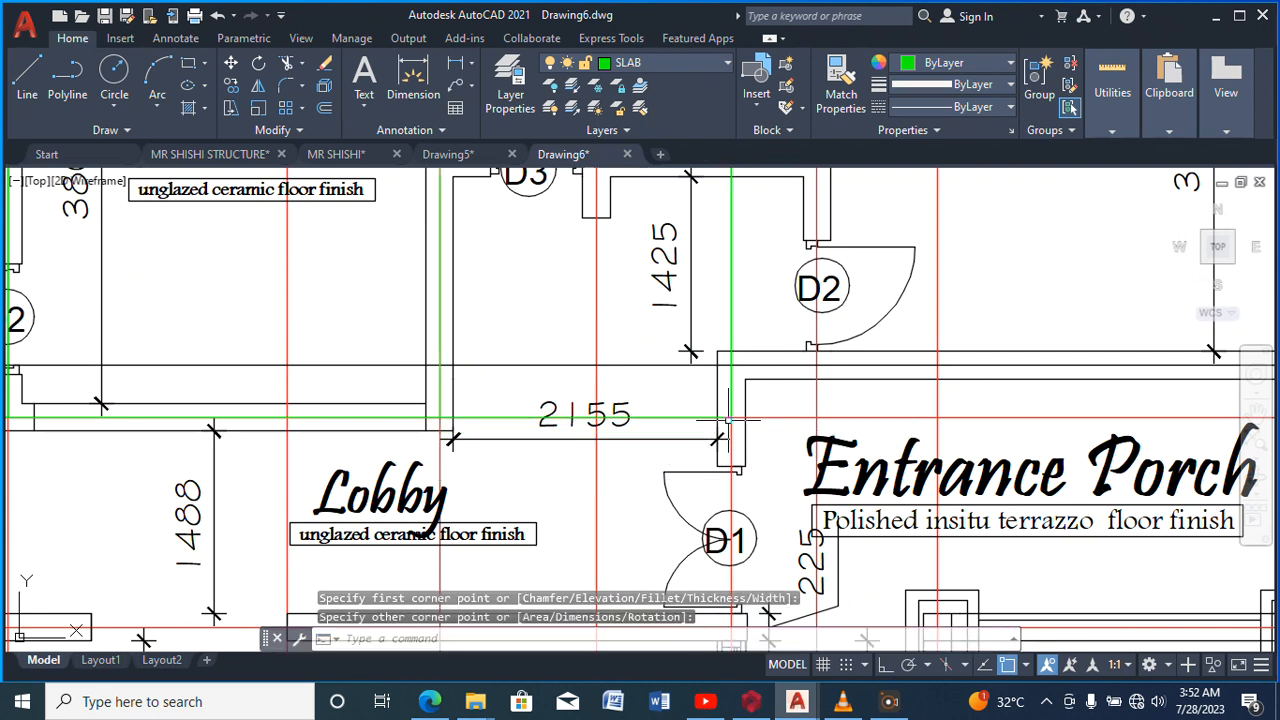
Draw a slab rectangle over the room north of the Entrance Porch, from grid intersection L/1 to O/3
scroll(644, 416, down, 10)
right_click(726, 252)
click(737, 272)
scroll(679, 350, up, 3)
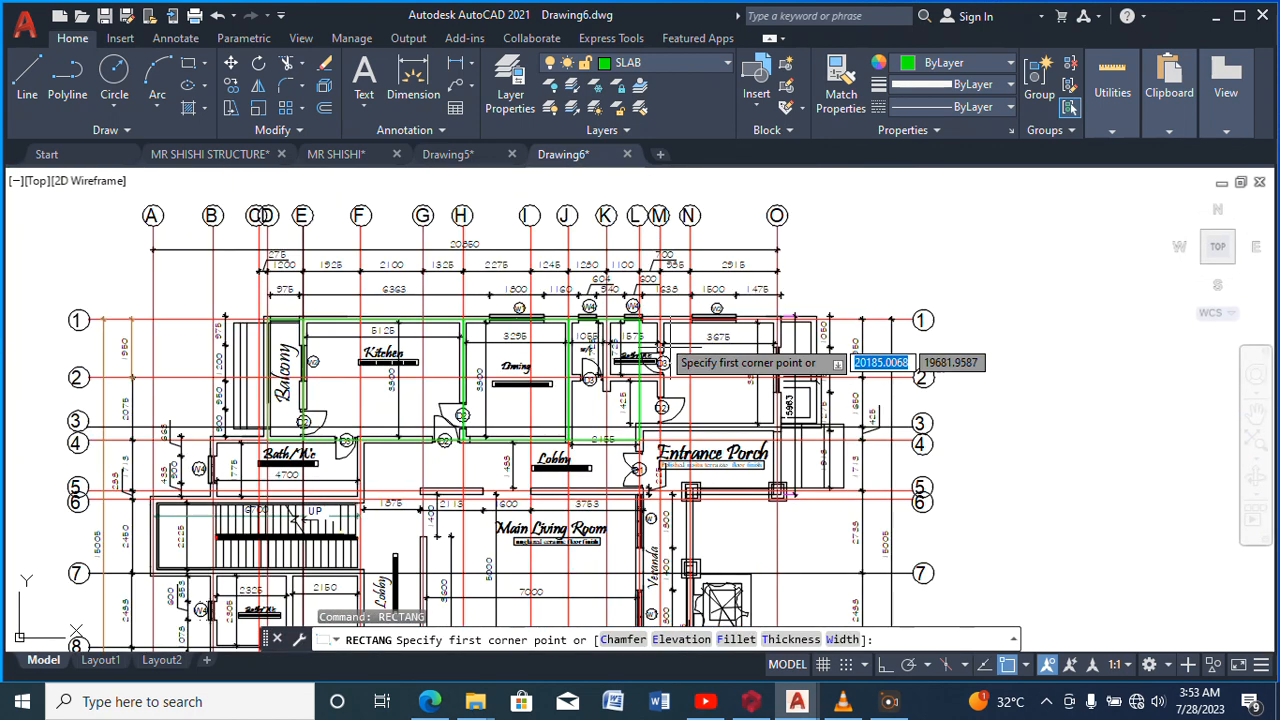
scroll(652, 322, up, 8)
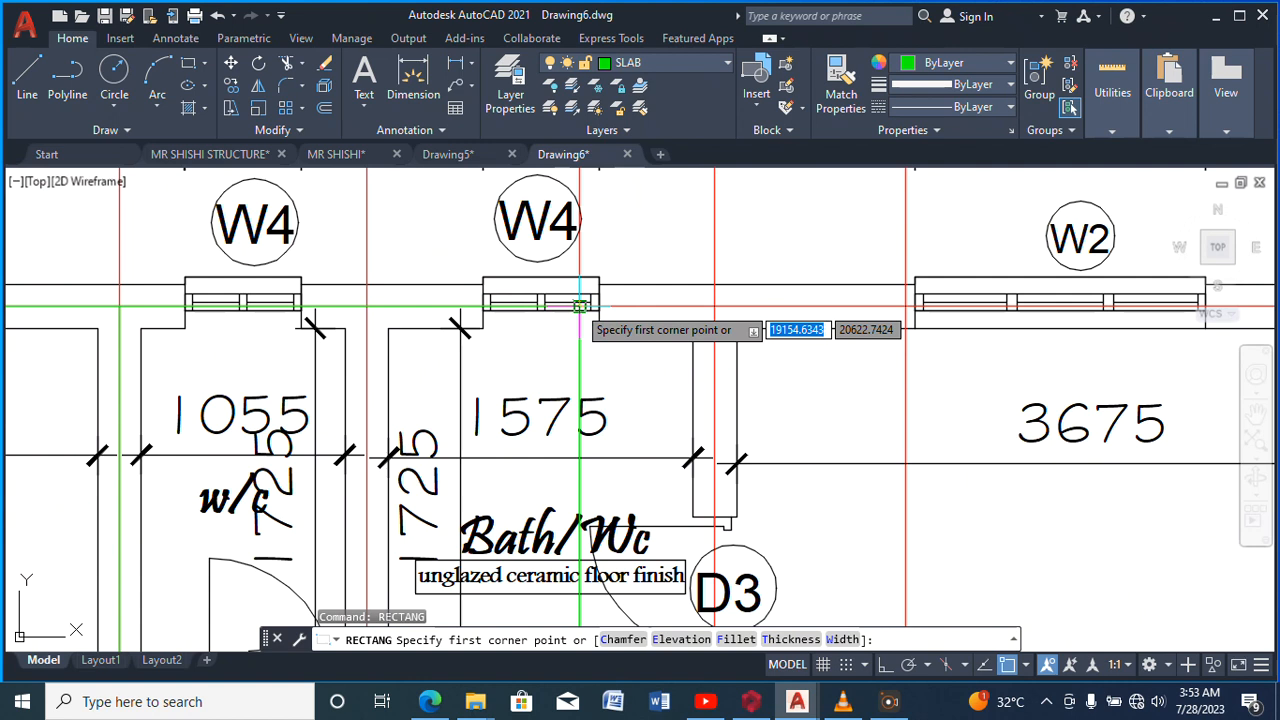
click(579, 305)
scroll(579, 300, down, 2)
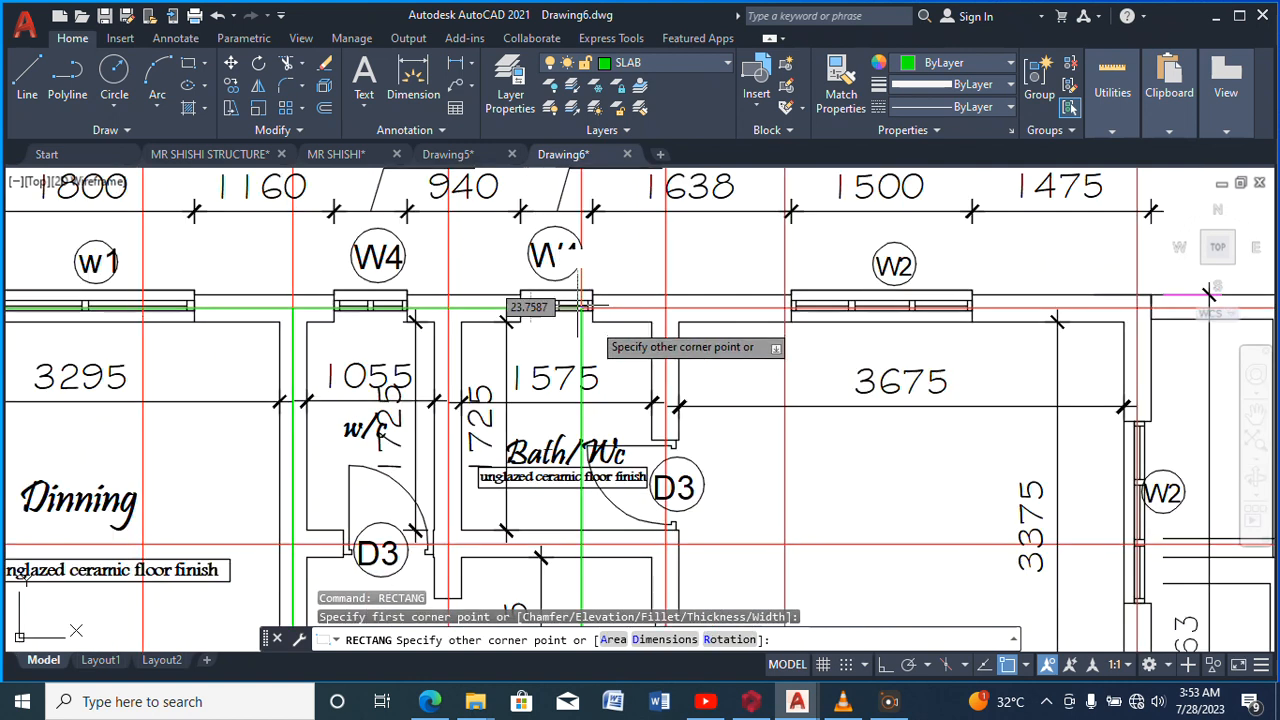
scroll(605, 330, down, 3)
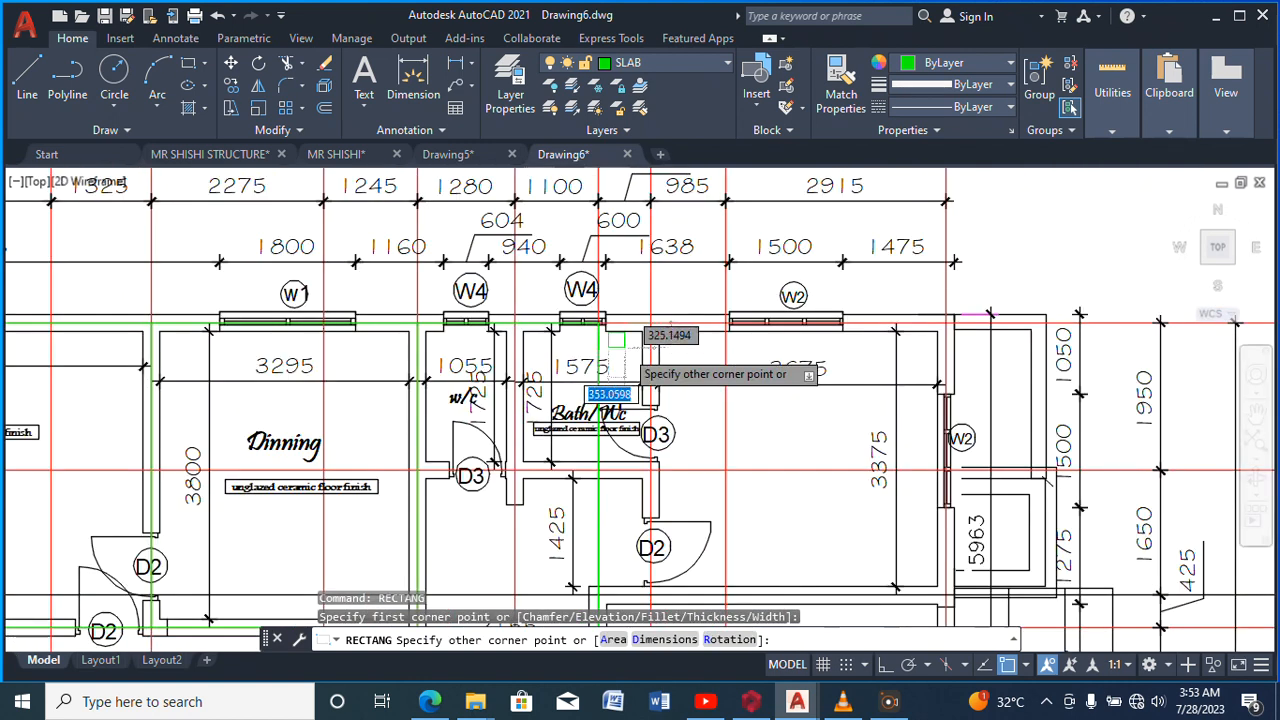
scroll(612, 345, down, 4)
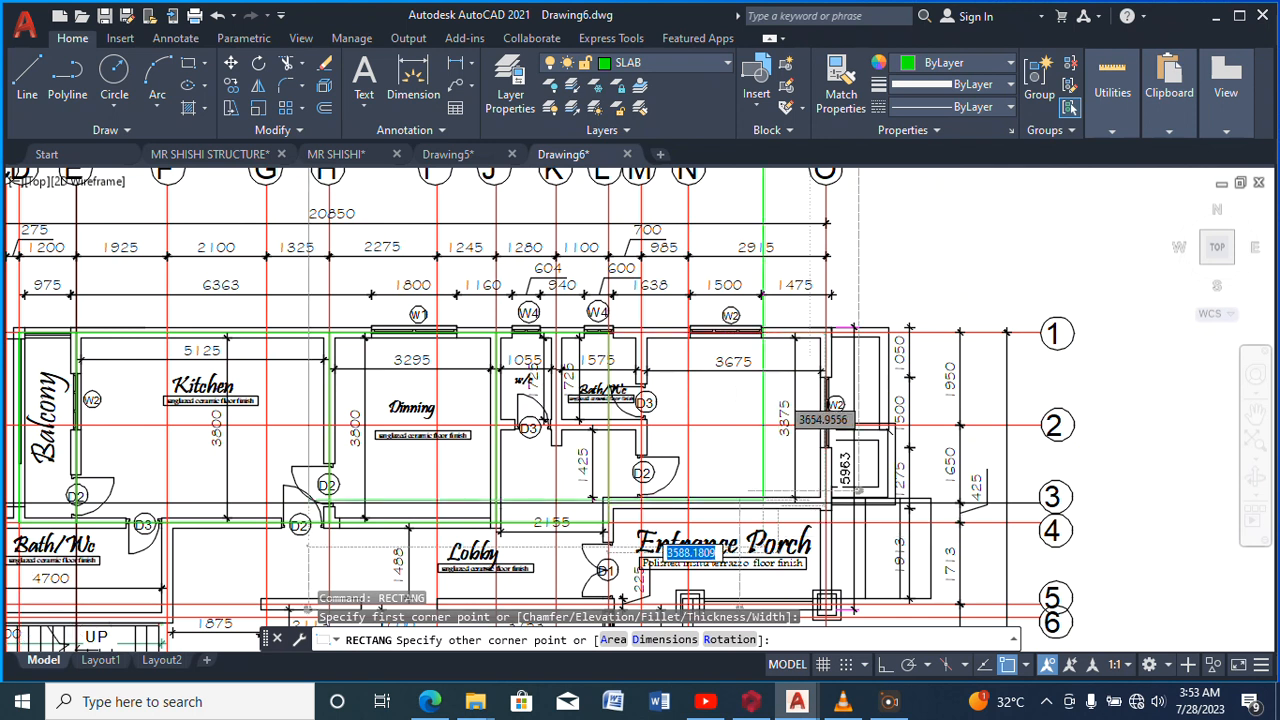
scroll(790, 510, up, 3)
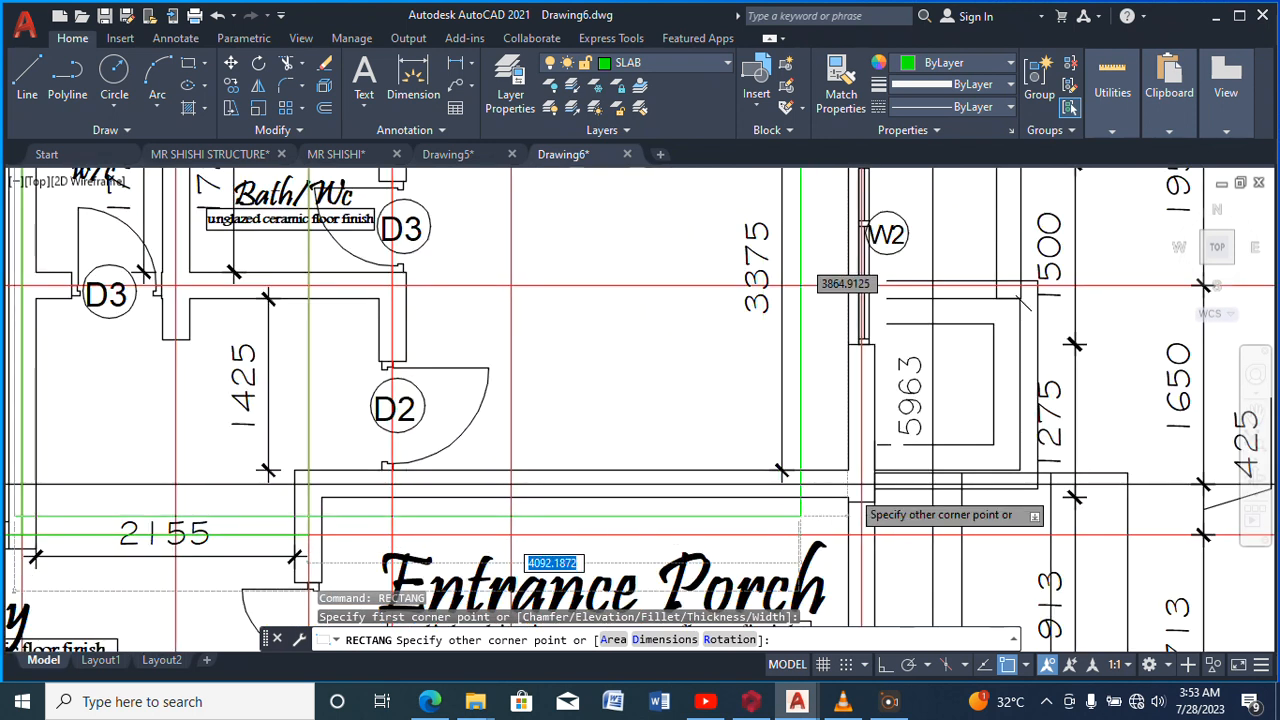
scroll(800, 516, up, 2)
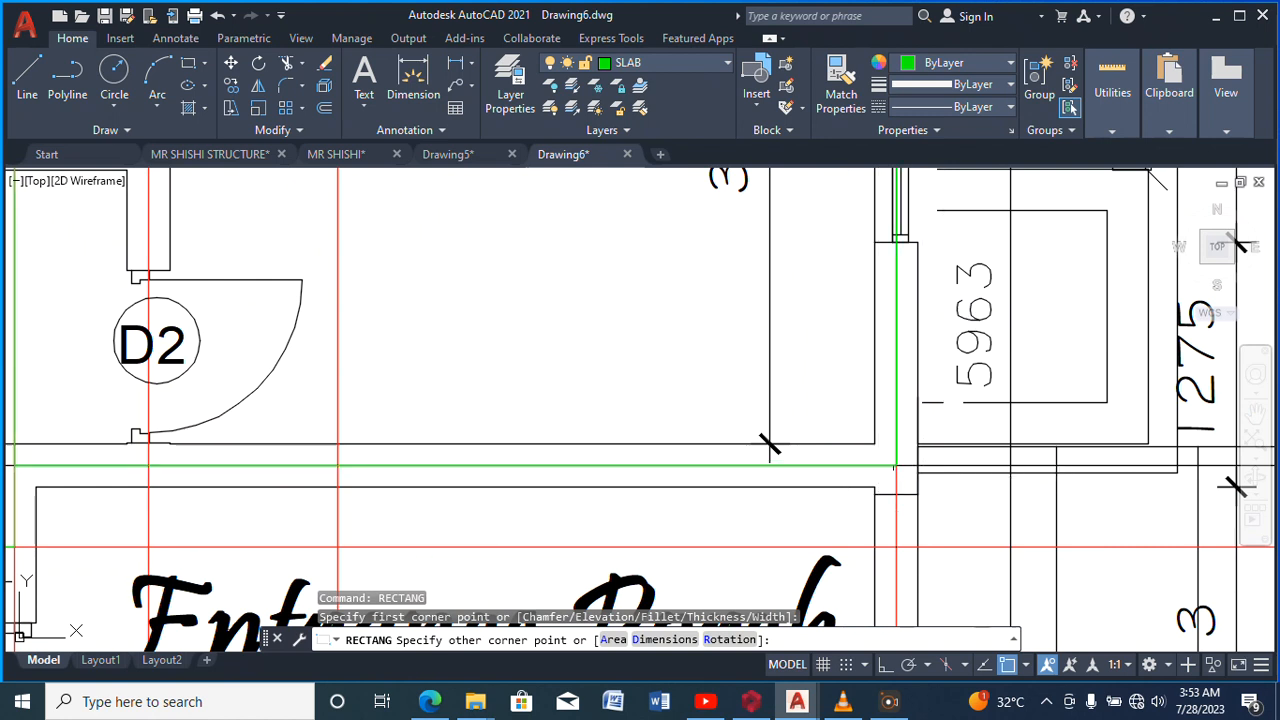
click(896, 465)
Draw a slab rectangle over the Entrance Porch, from grid intersection L/3 to the column centre at O/5
scroll(770, 390, down, 3)
right_click(729, 339)
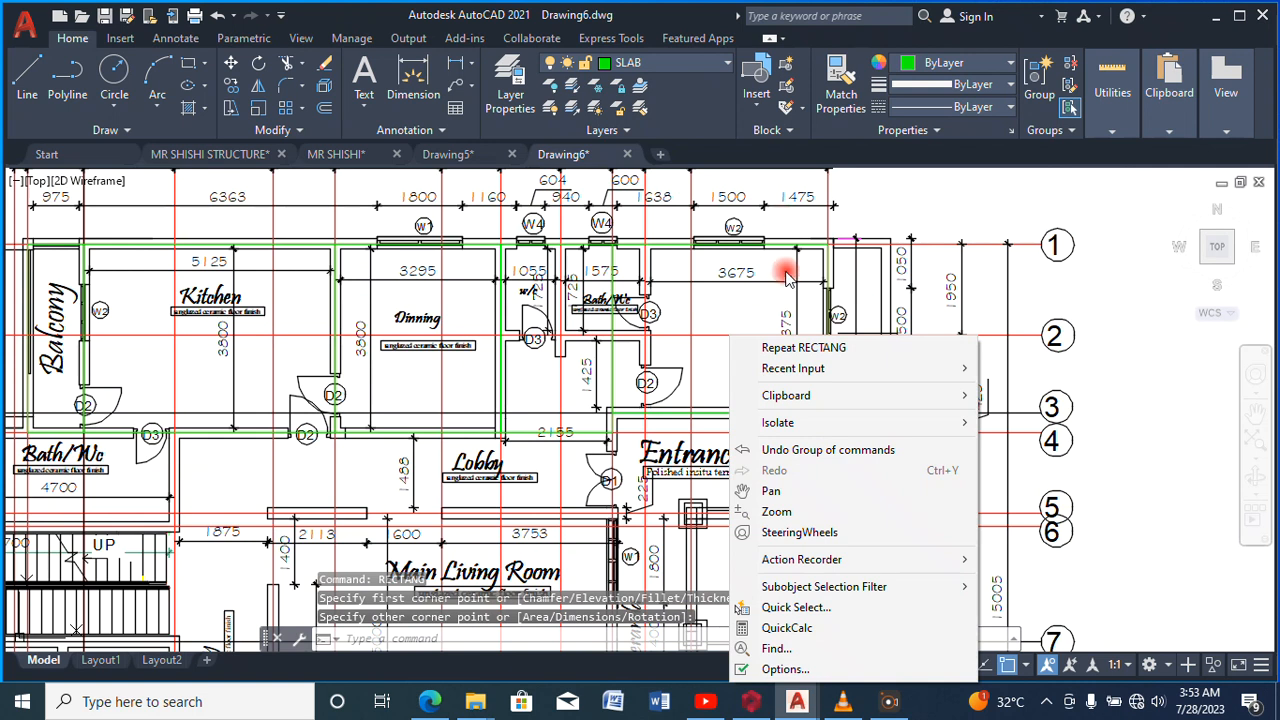
click(760, 346)
scroll(698, 357, down, 3)
scroll(676, 347, up, 5)
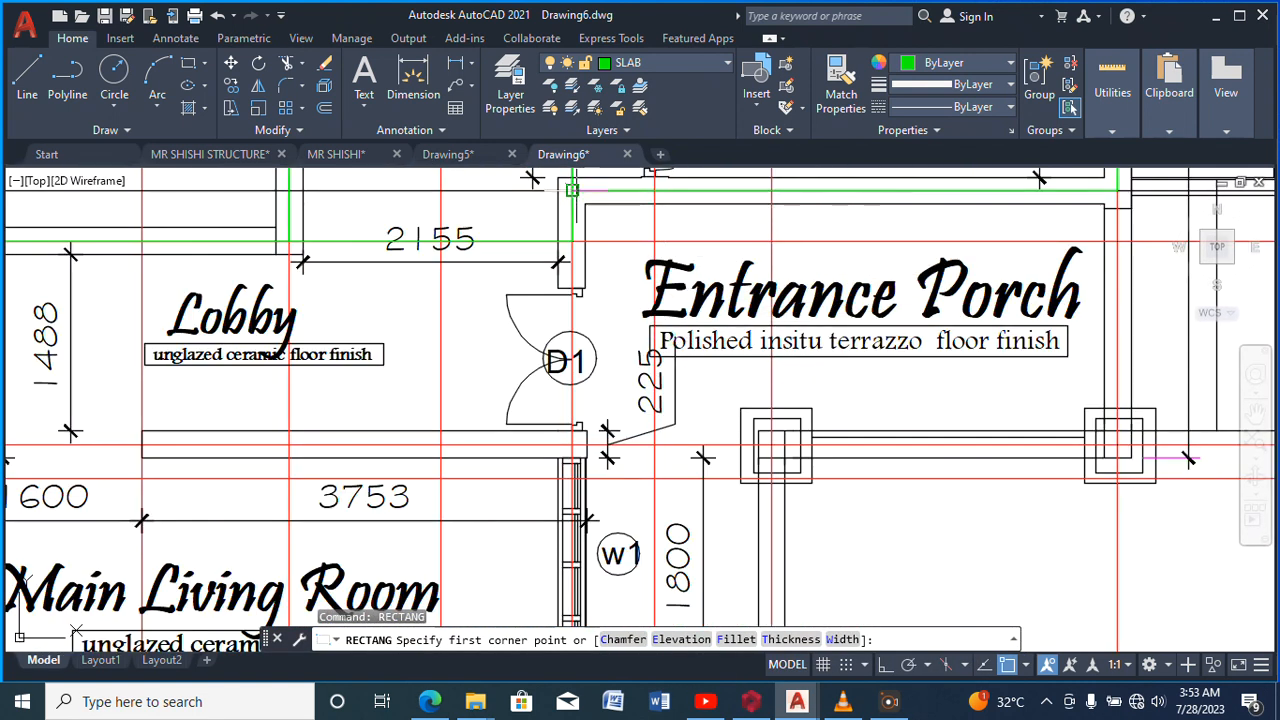
click(572, 190)
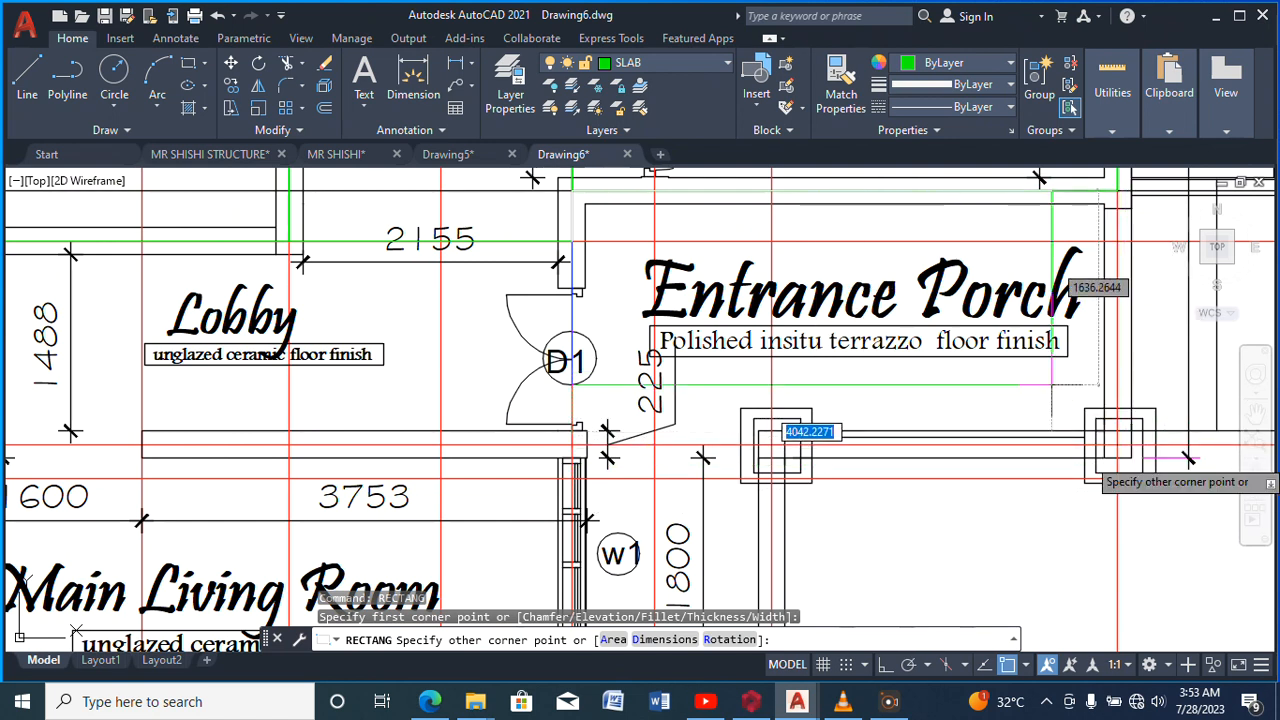
scroll(1095, 440, up, 2)
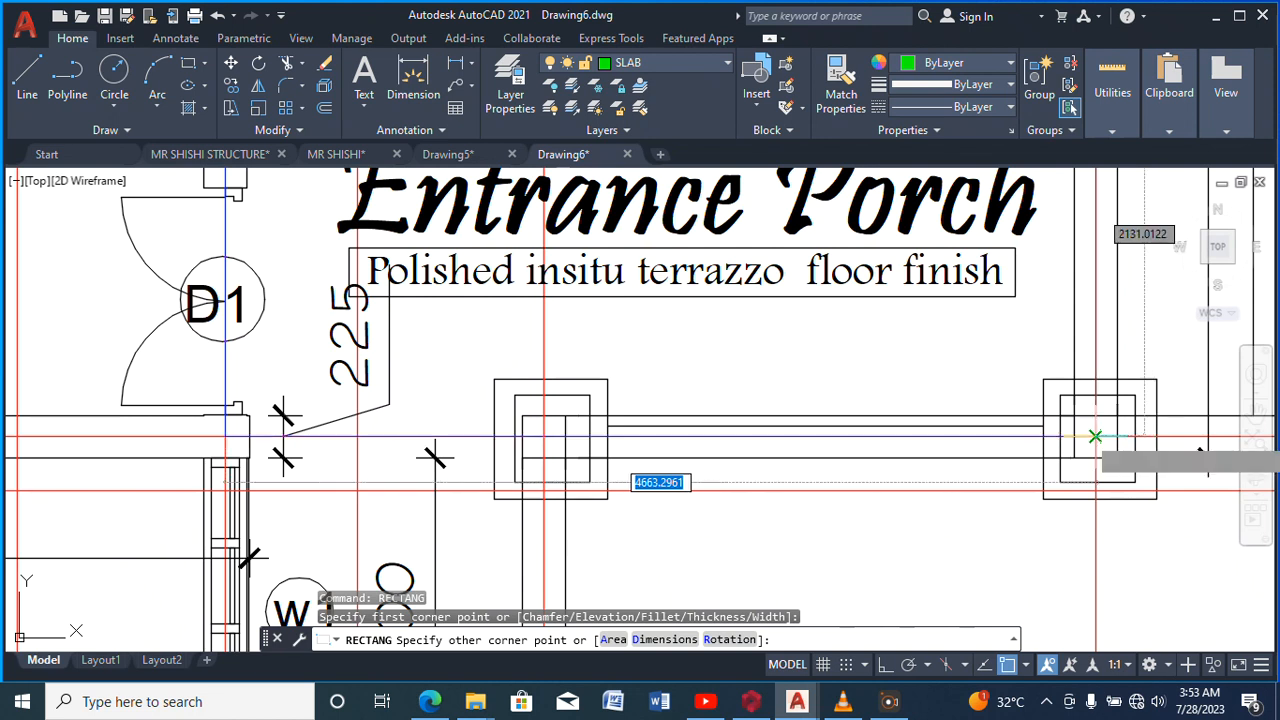
click(1095, 437)
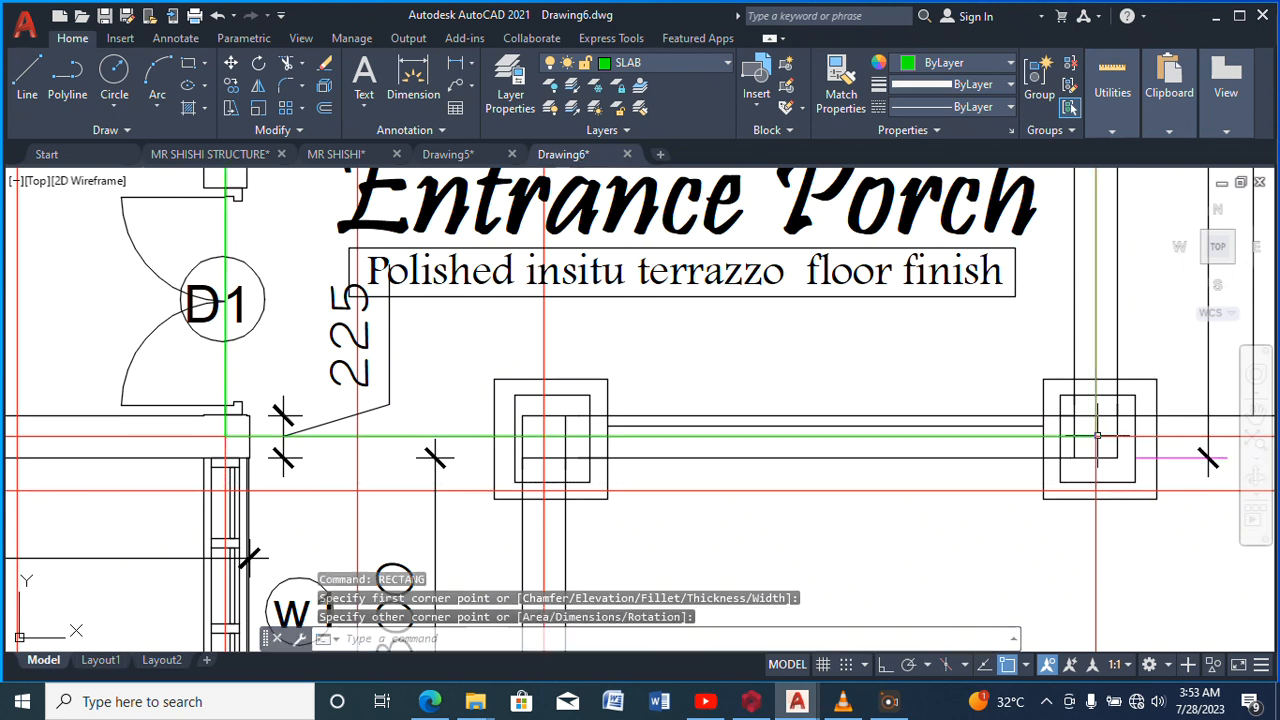
right_click(941, 373)
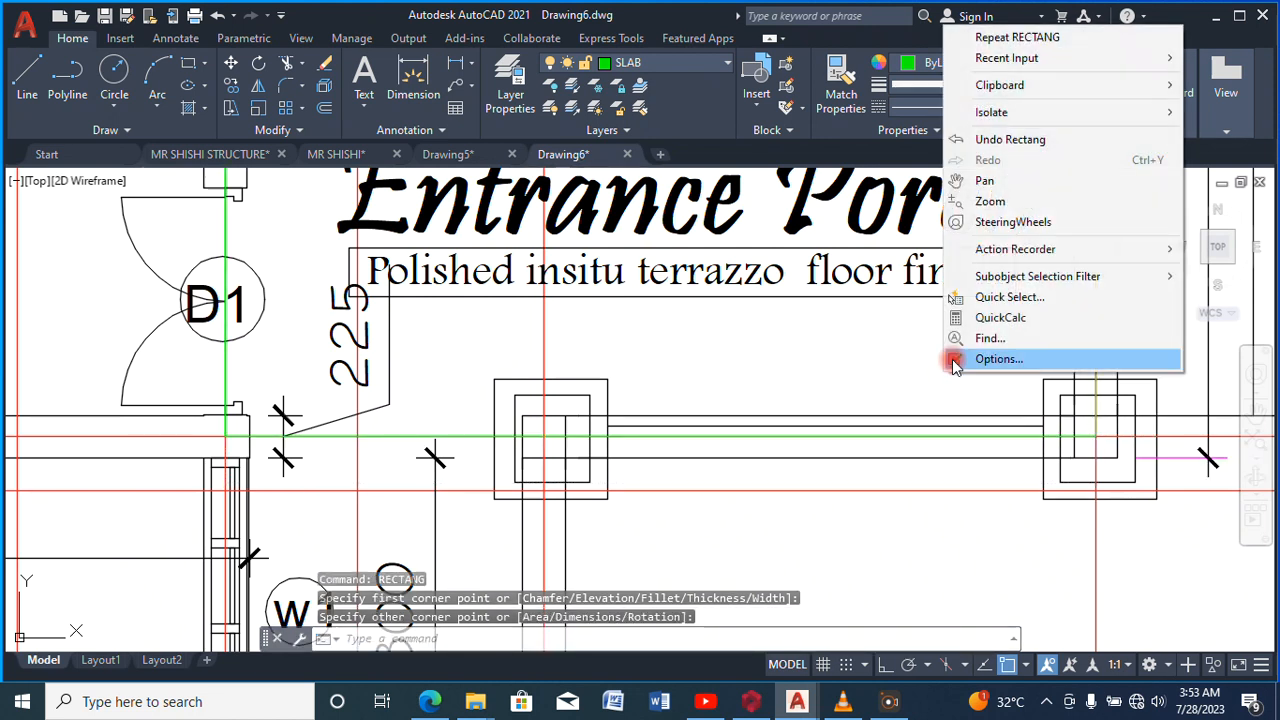
Draw a slab rectangle over the Veranda, from grid intersection L/5 to the column centre at N/8
click(1020, 35)
scroll(880, 330, down, 5)
scroll(820, 320, up, 5)
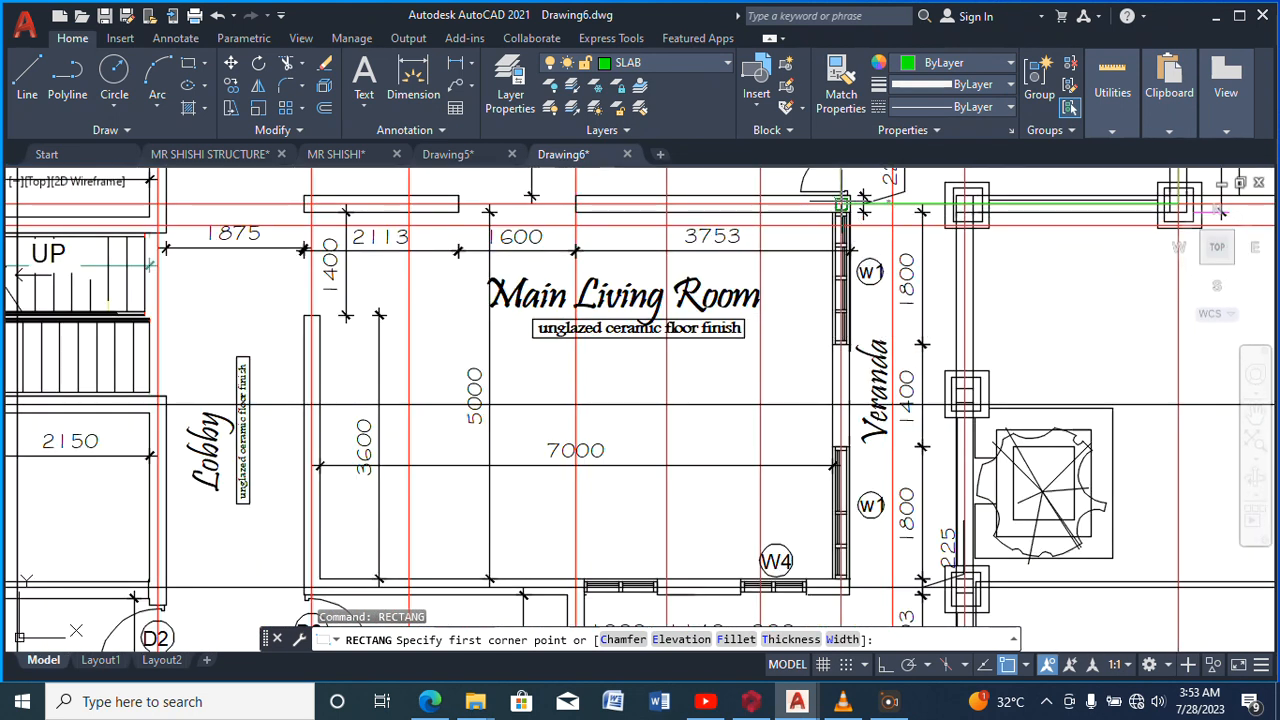
click(845, 208)
scroll(847, 210, down, 3)
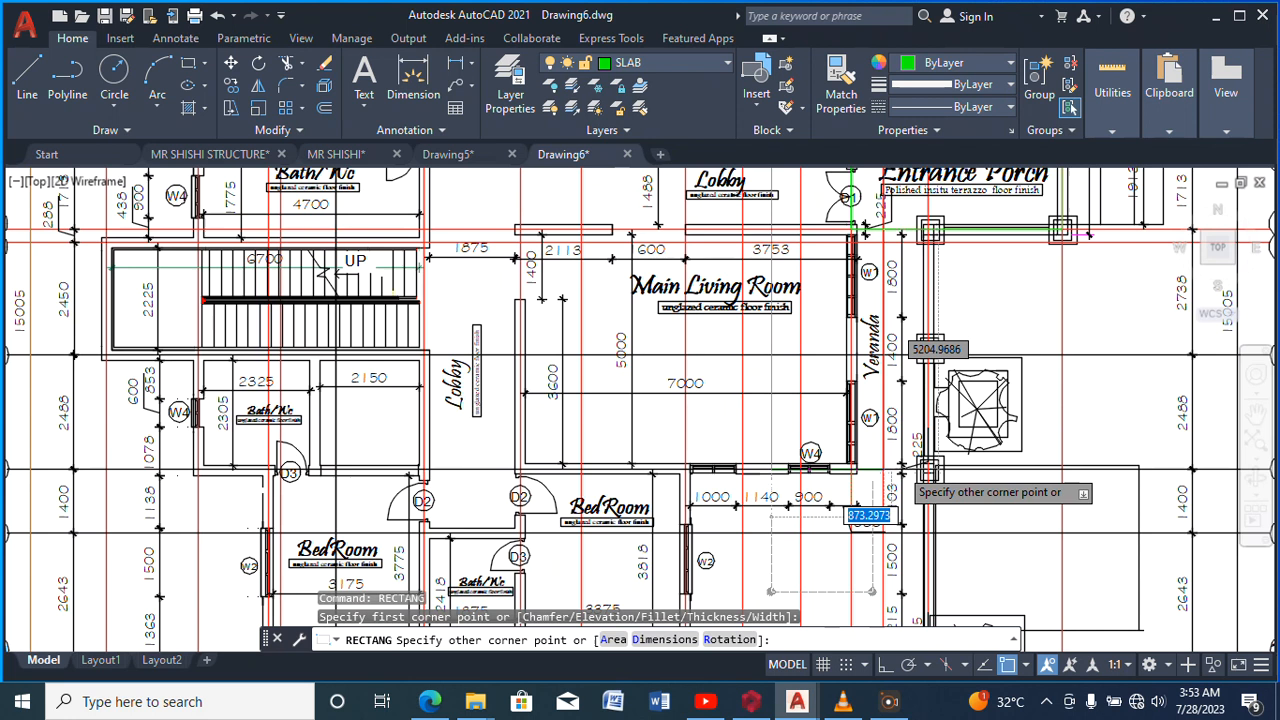
scroll(857, 514, up, 4)
scroll(940, 468, up, 2)
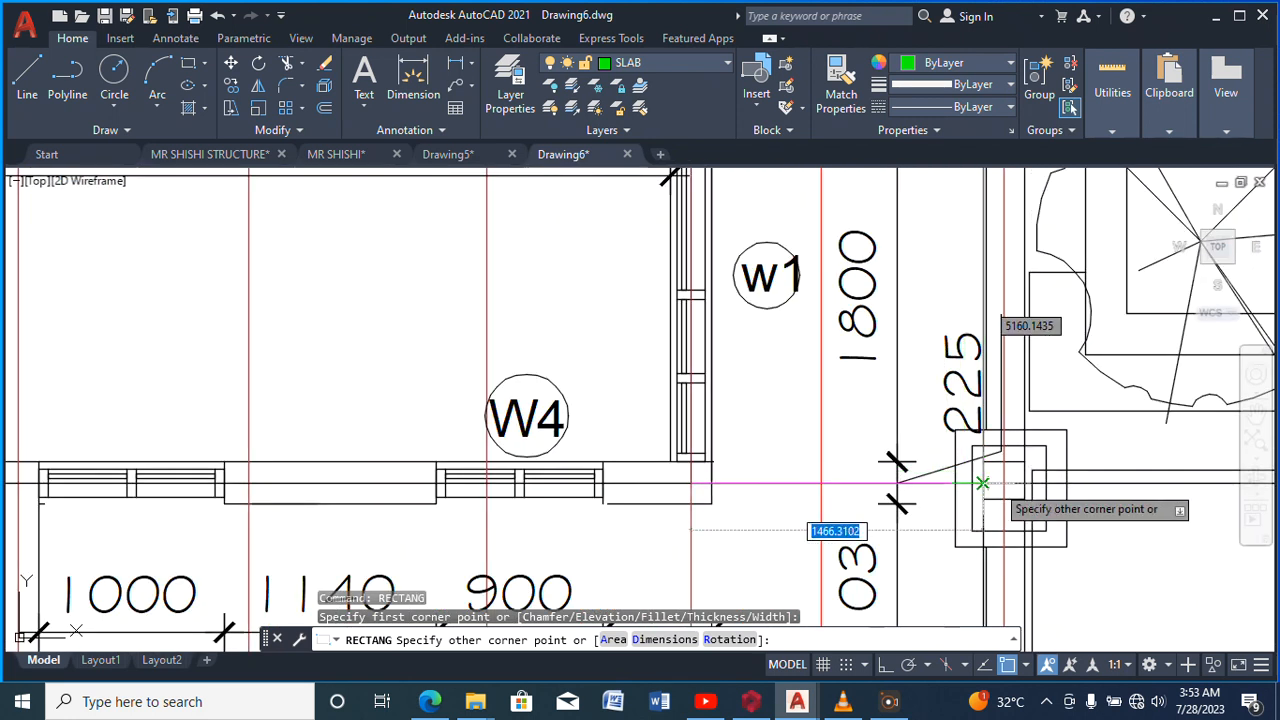
click(1003, 485)
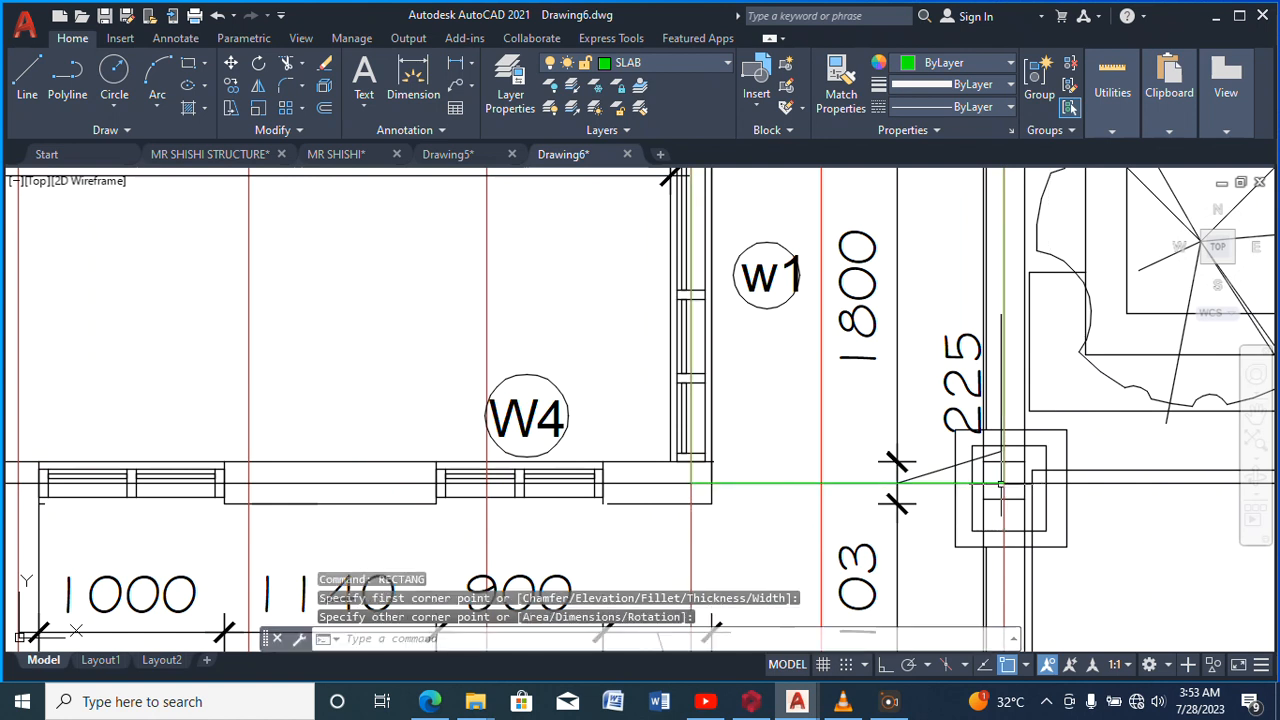
Draw a slab rectangle over the western half of the Main Living Room, from grid intersection G/5 to I/8
scroll(862, 384, down, 2)
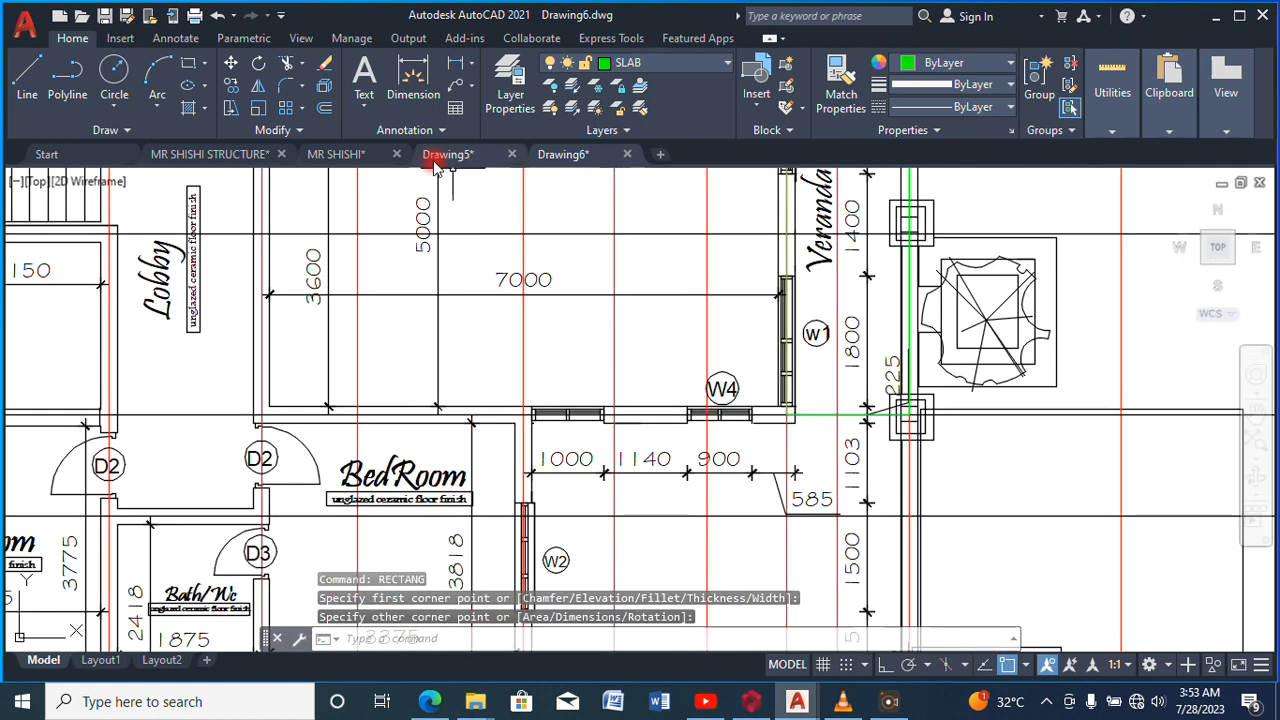
key(space)
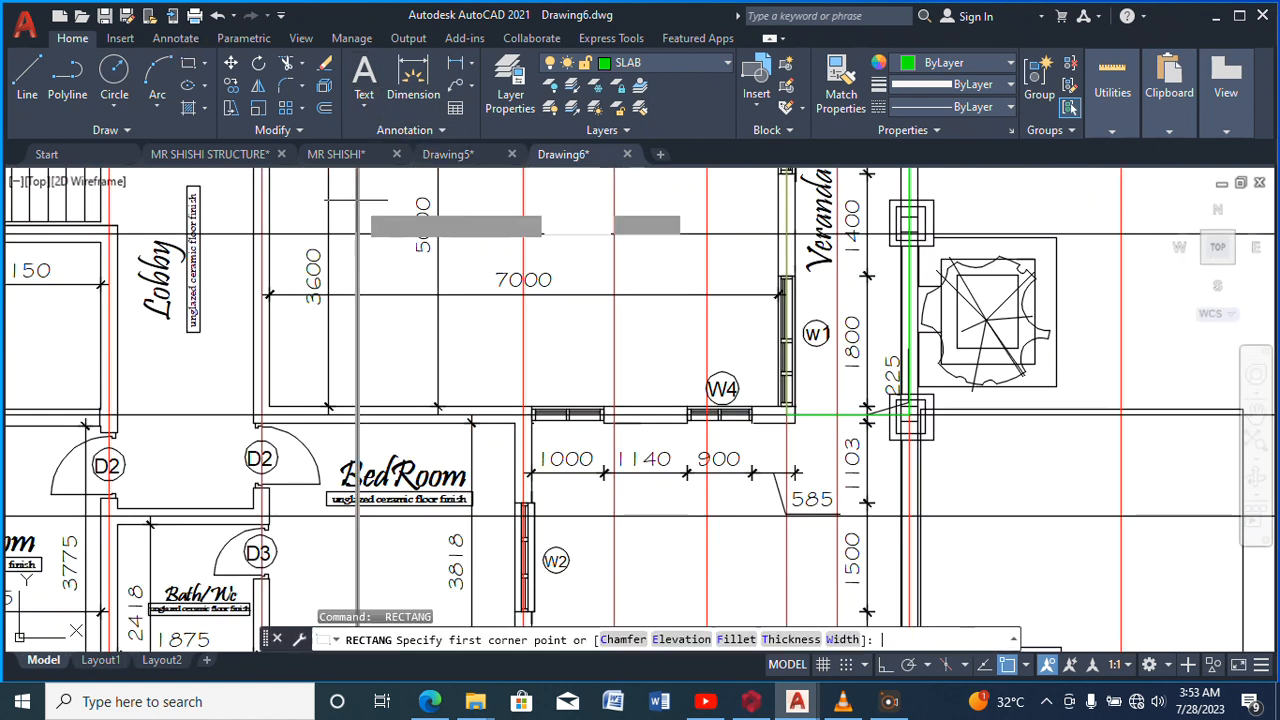
scroll(476, 377, down, 3)
scroll(360, 235, up, 4)
click(361, 234)
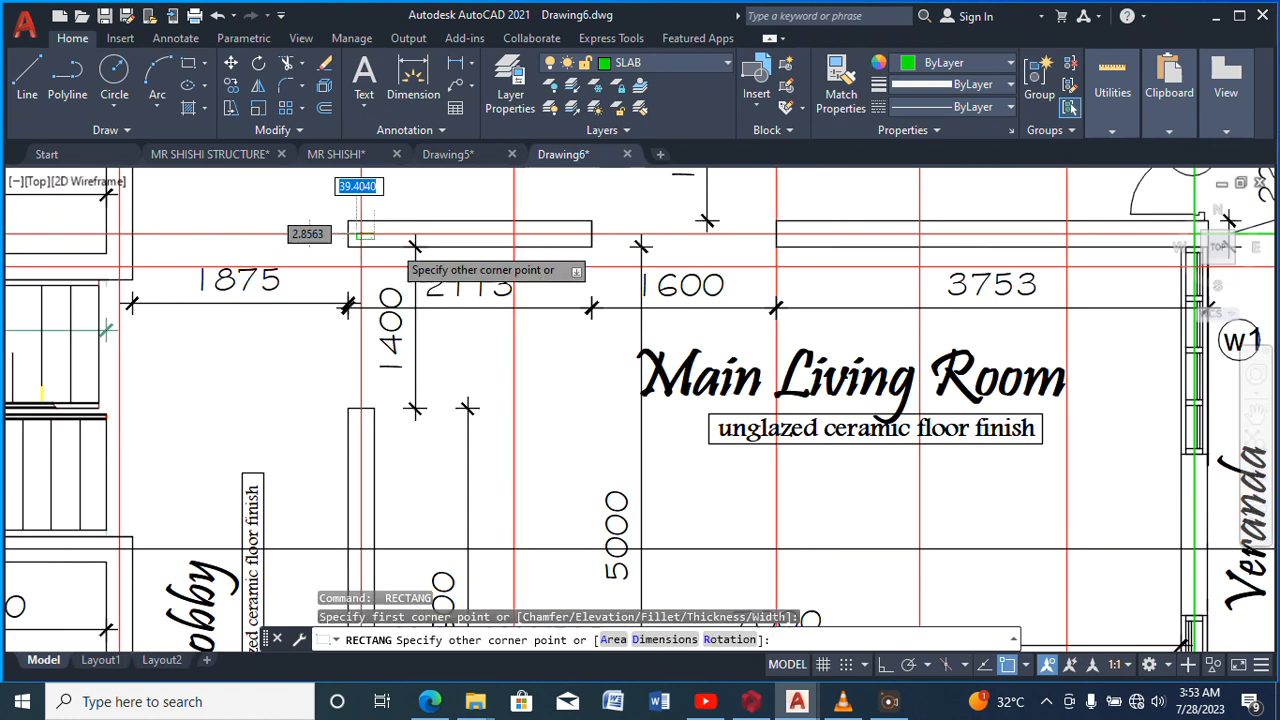
scroll(398, 250, down, 2)
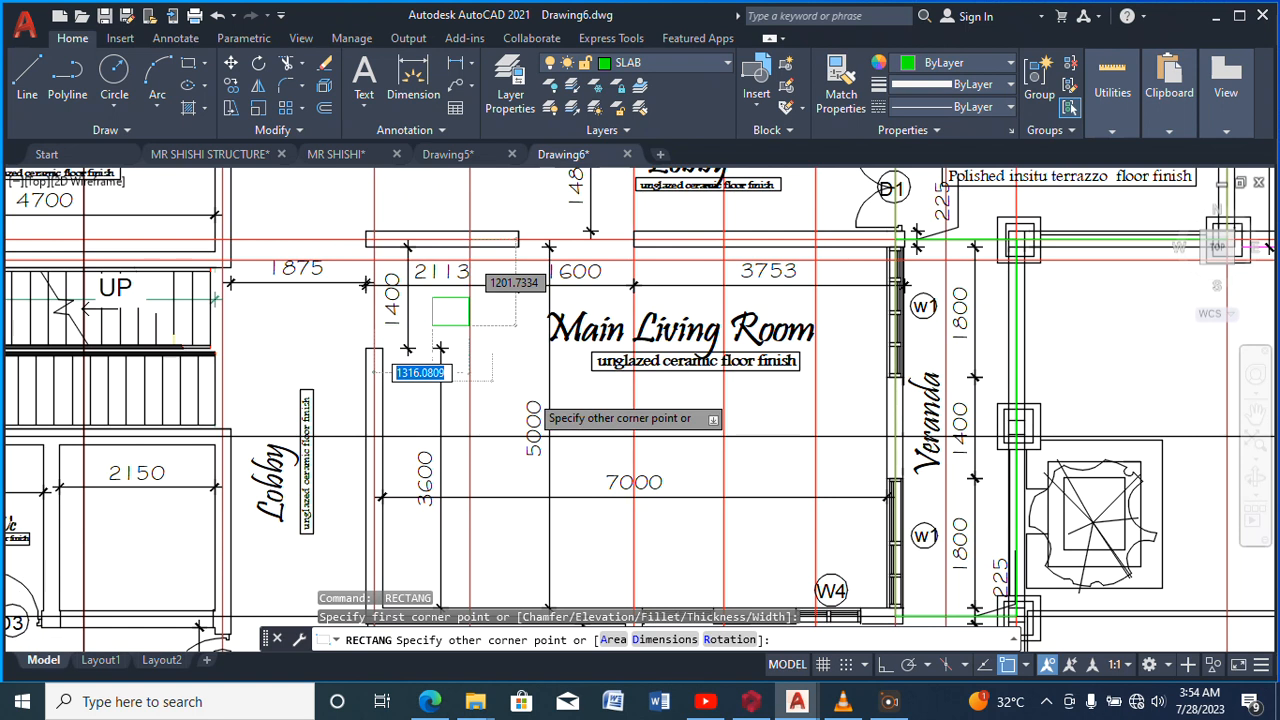
scroll(540, 405, down, 2)
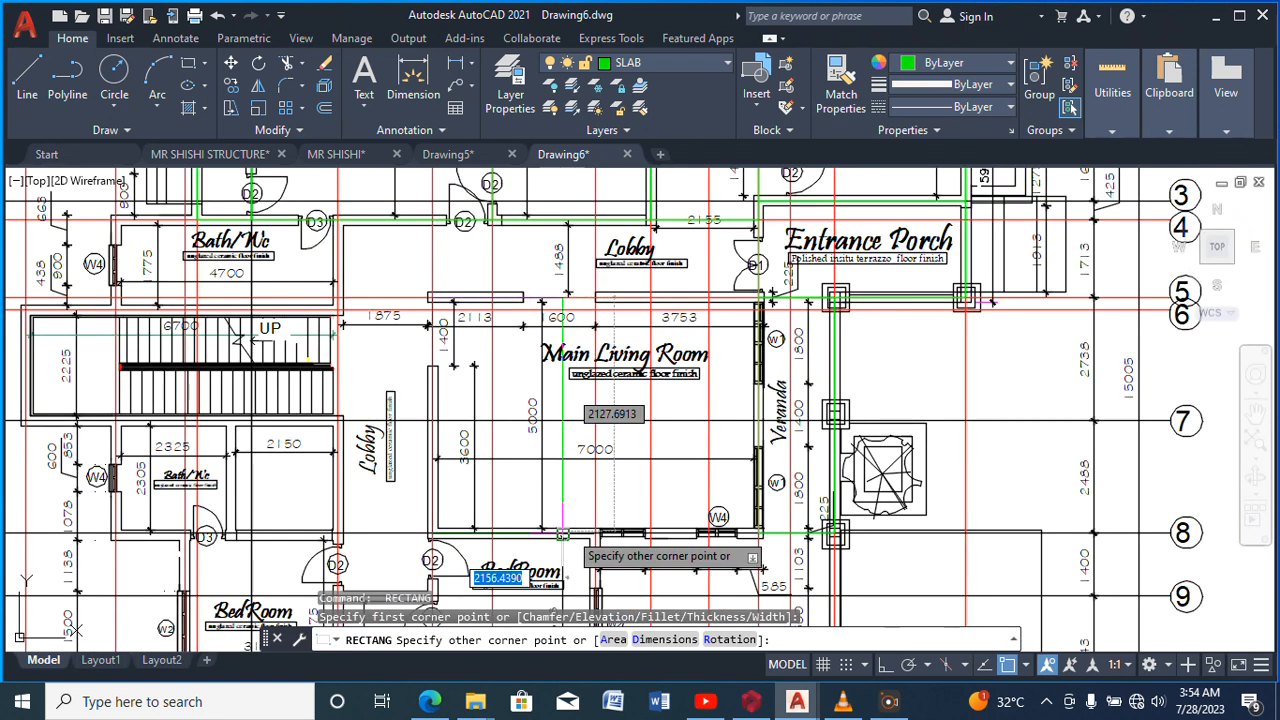
scroll(565, 532, up, 2)
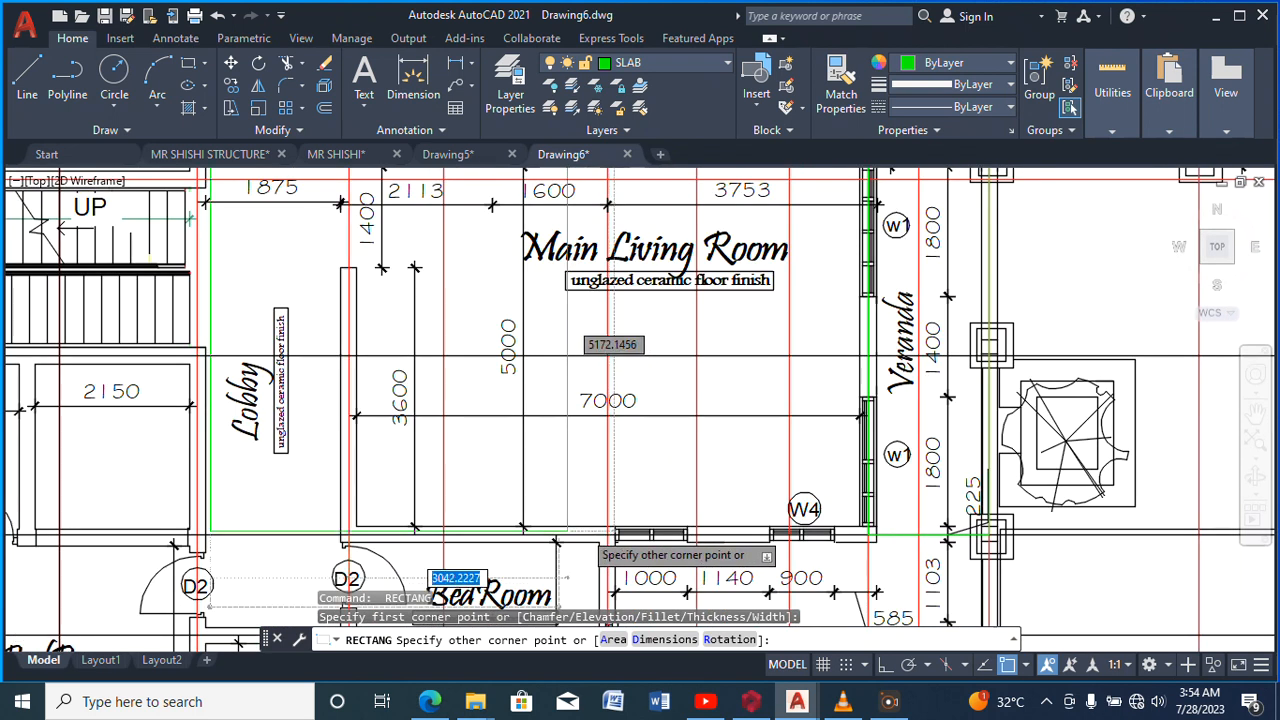
scroll(612, 538, up, 2)
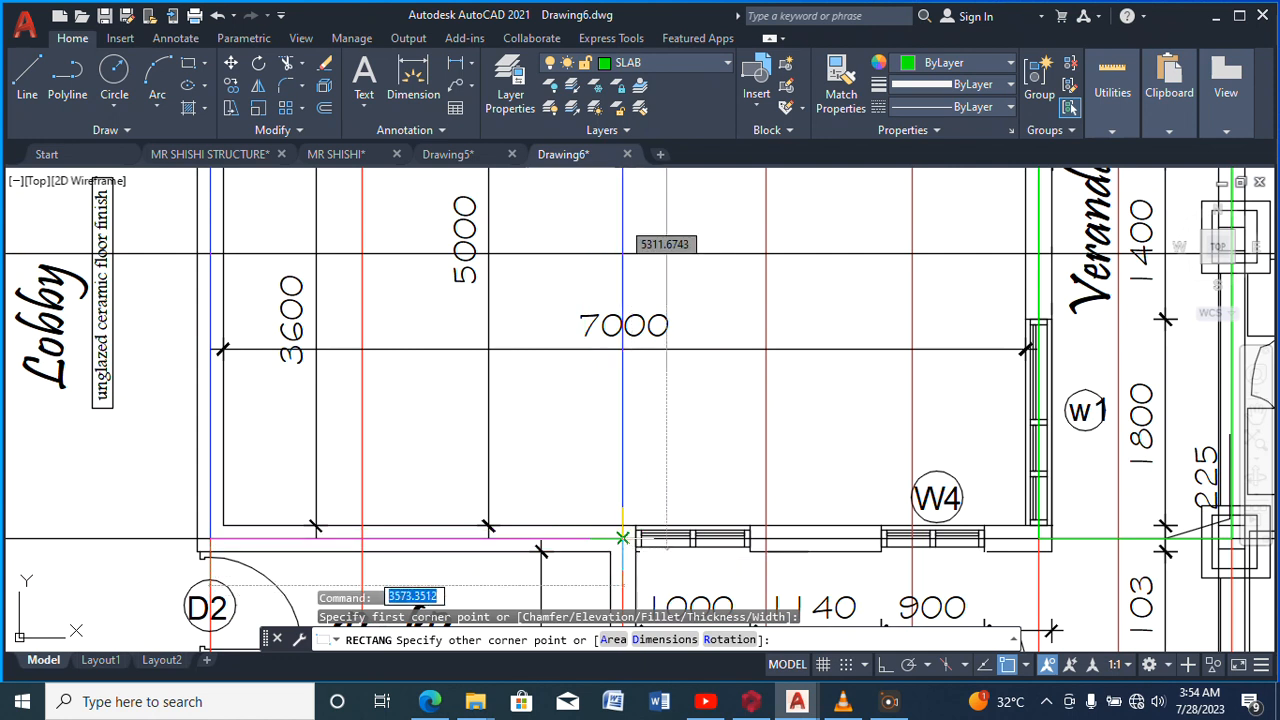
click(622, 538)
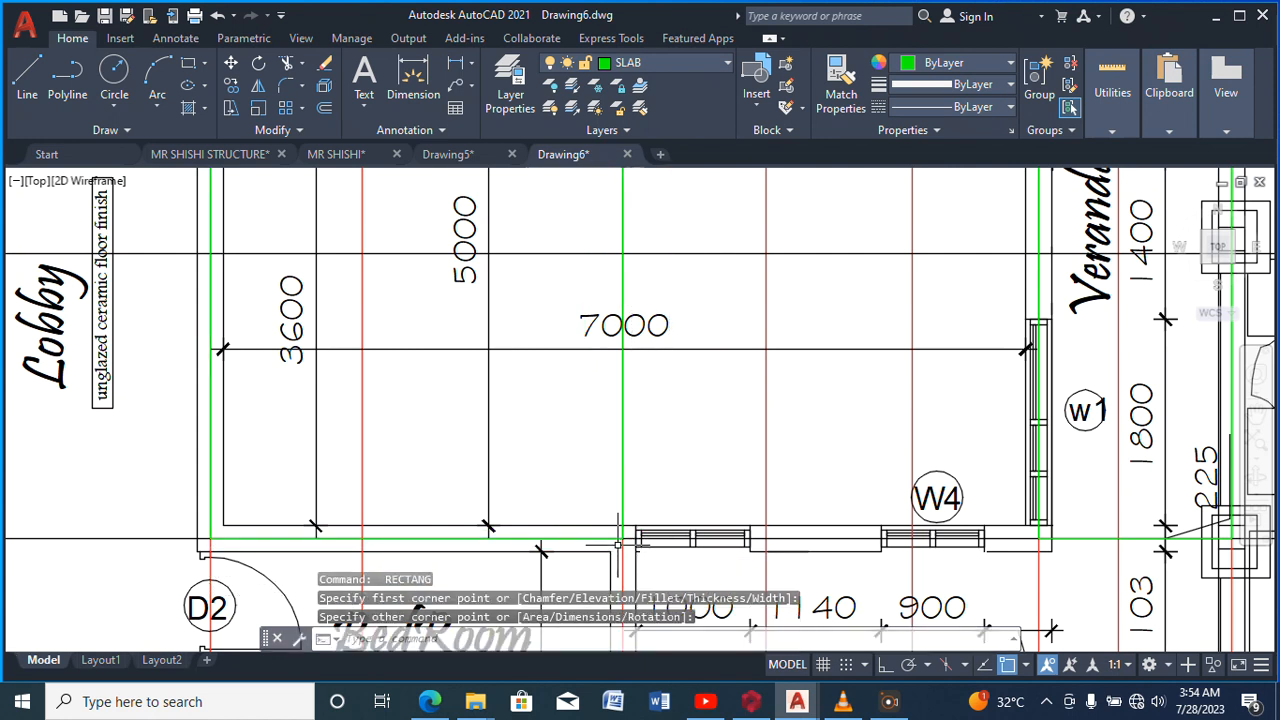
Try to draw a slab rectangle over the eastern half of the Main Living Room, from grid intersection I/5 toward L/8
scroll(618, 545, up, 5)
key(space)
scroll(500, 470, down, 5)
scroll(502, 386, down, 4)
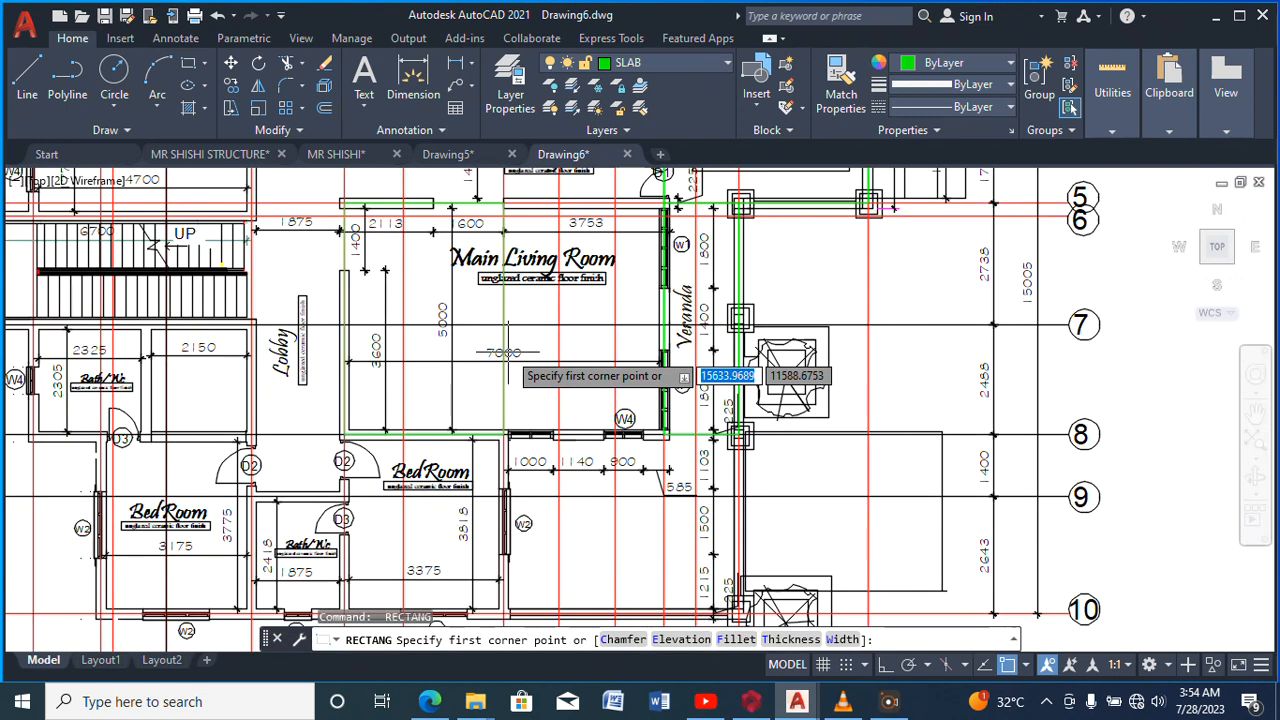
scroll(505, 228, up, 8)
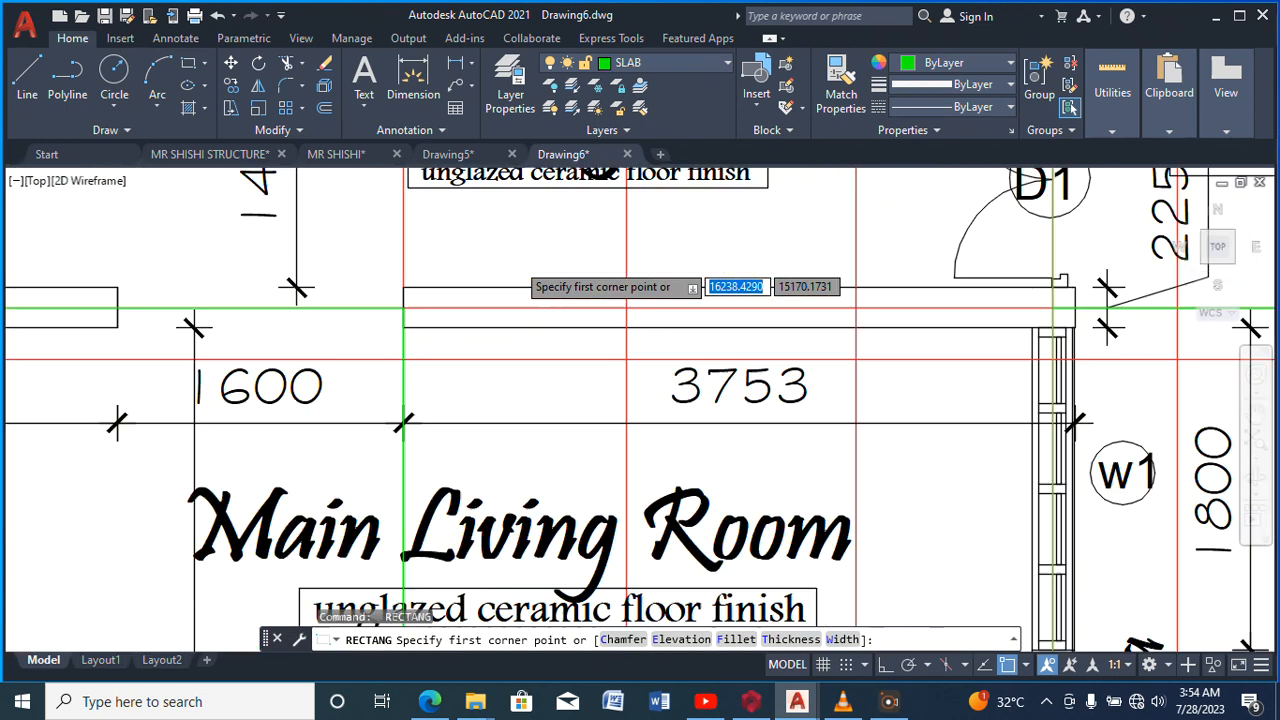
click(403, 309)
scroll(541, 307, down, 8)
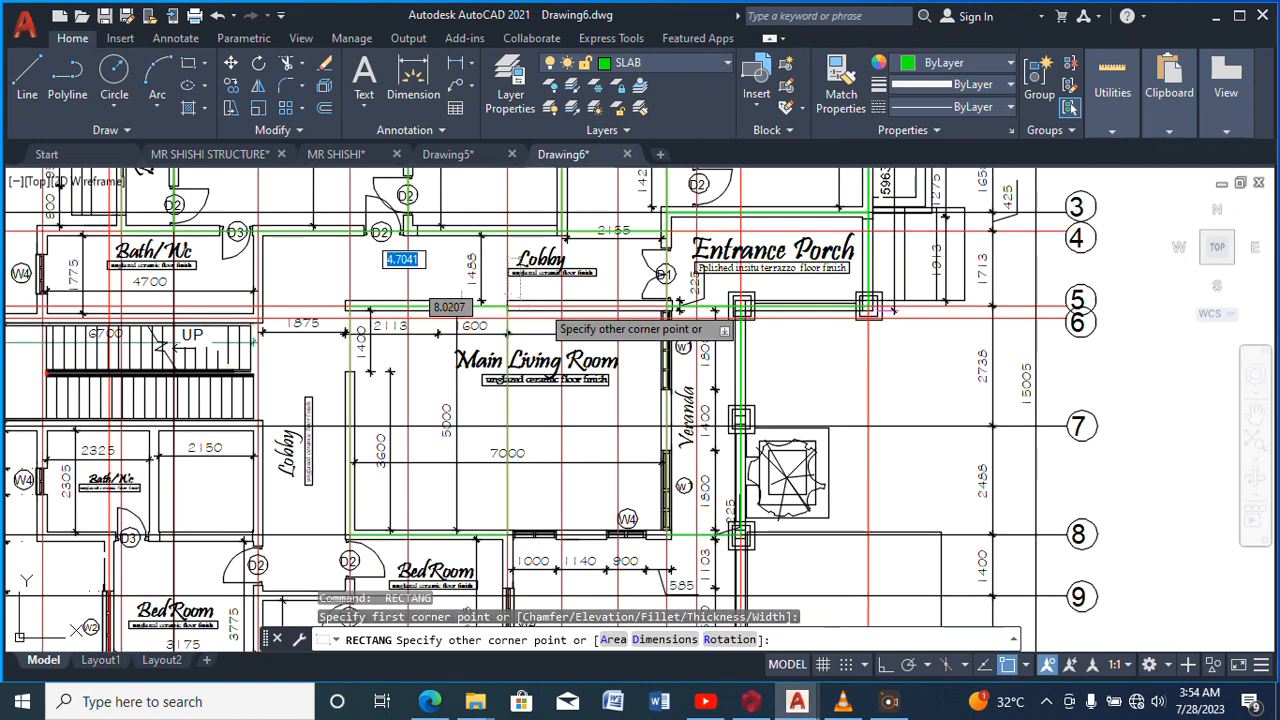
scroll(607, 442, down, 1)
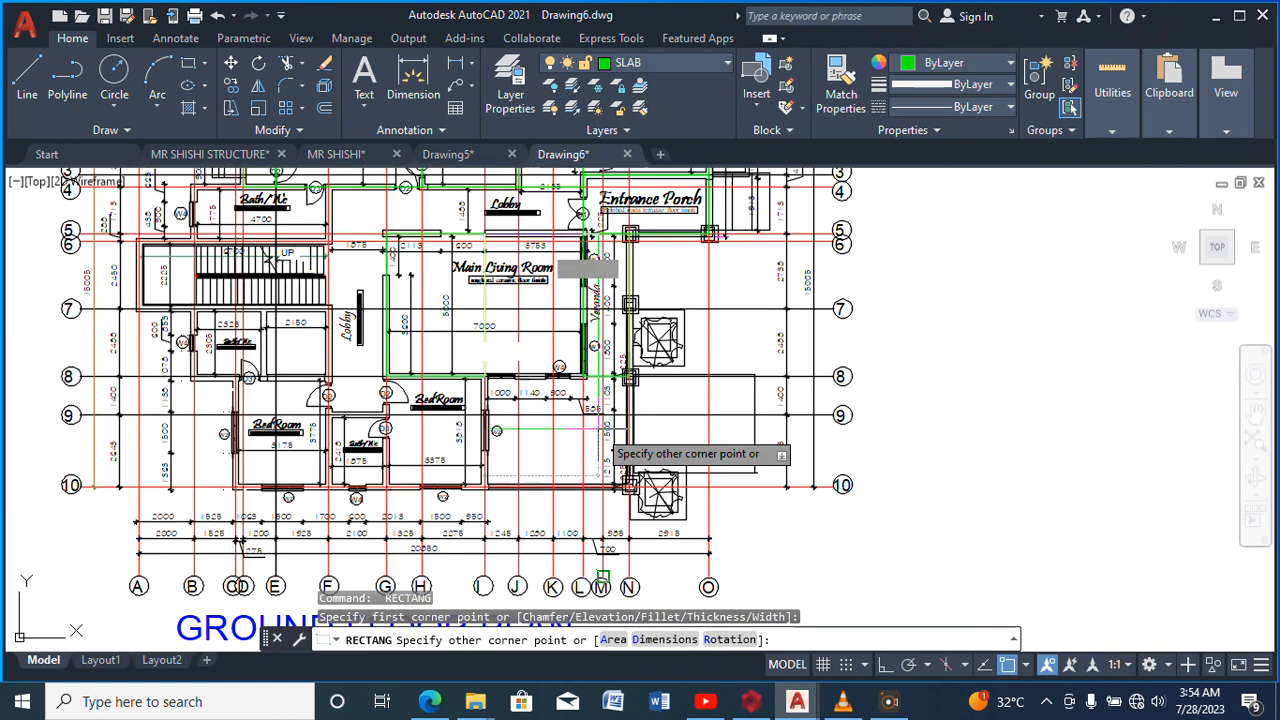
scroll(580, 396, up, 3)
scroll(570, 384, up, 2)
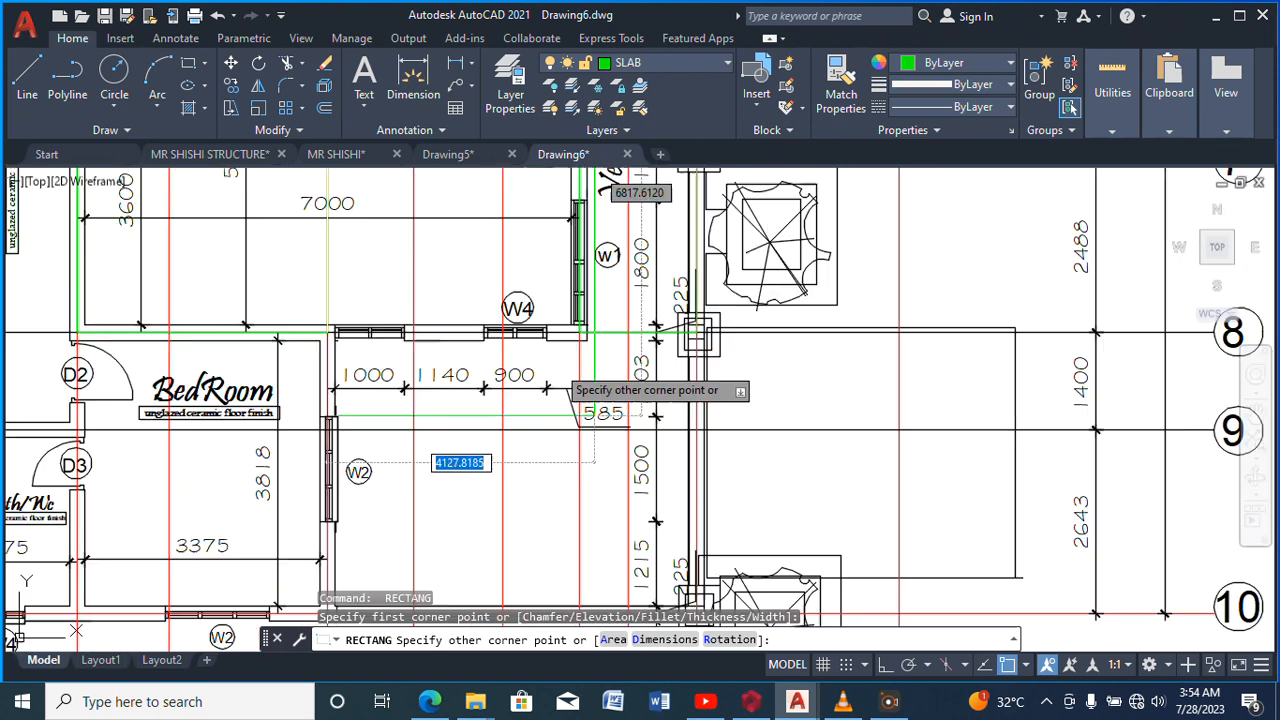
scroll(590, 348, up, 2)
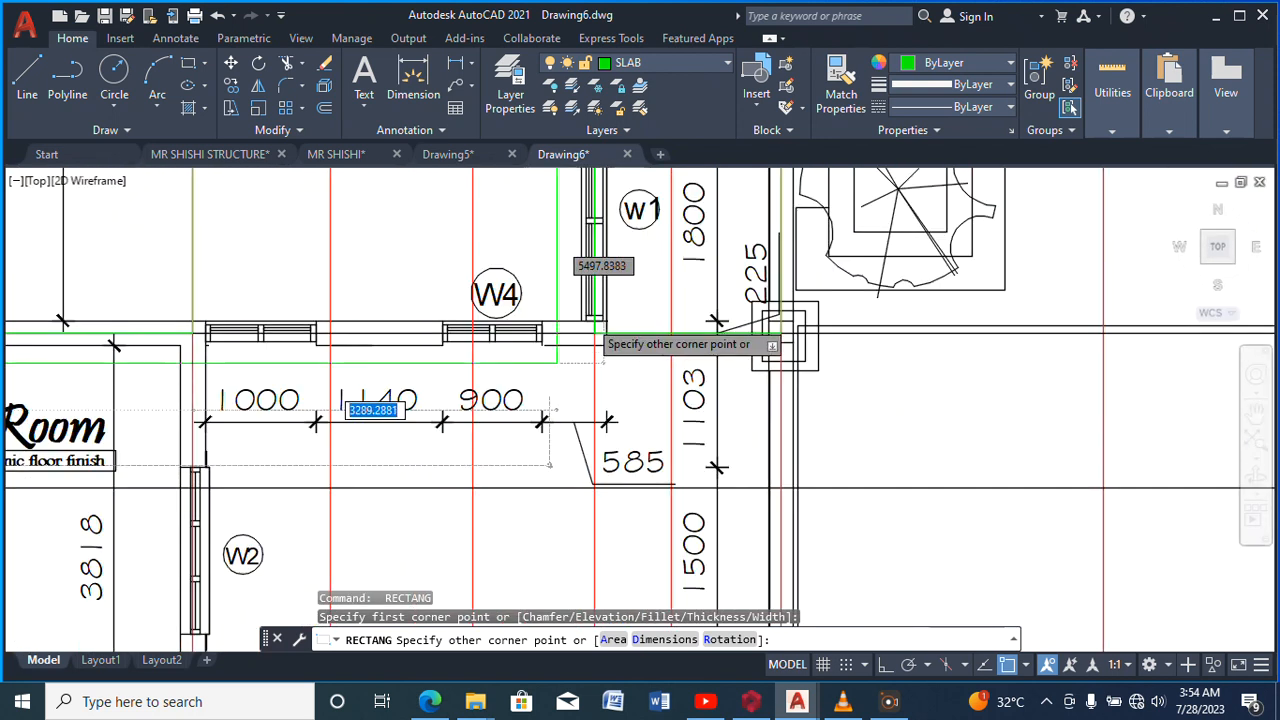
scroll(590, 324, up, 2)
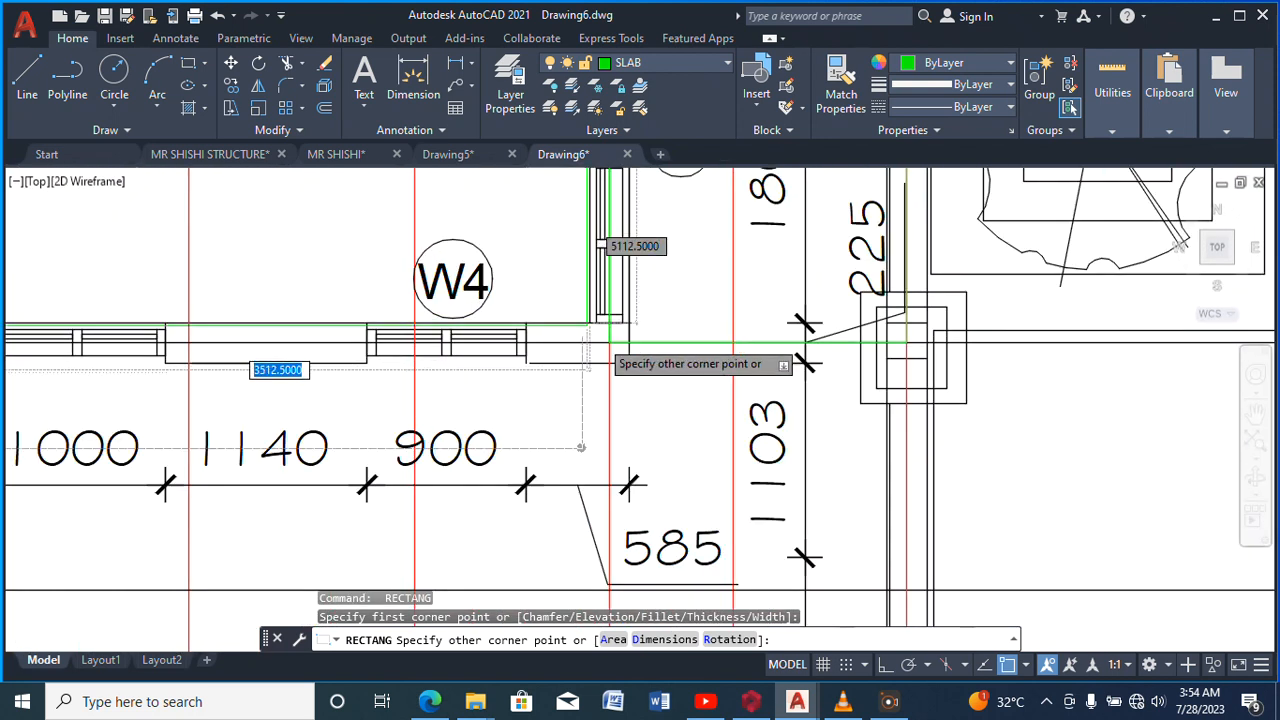
scroll(590, 325, up, 4)
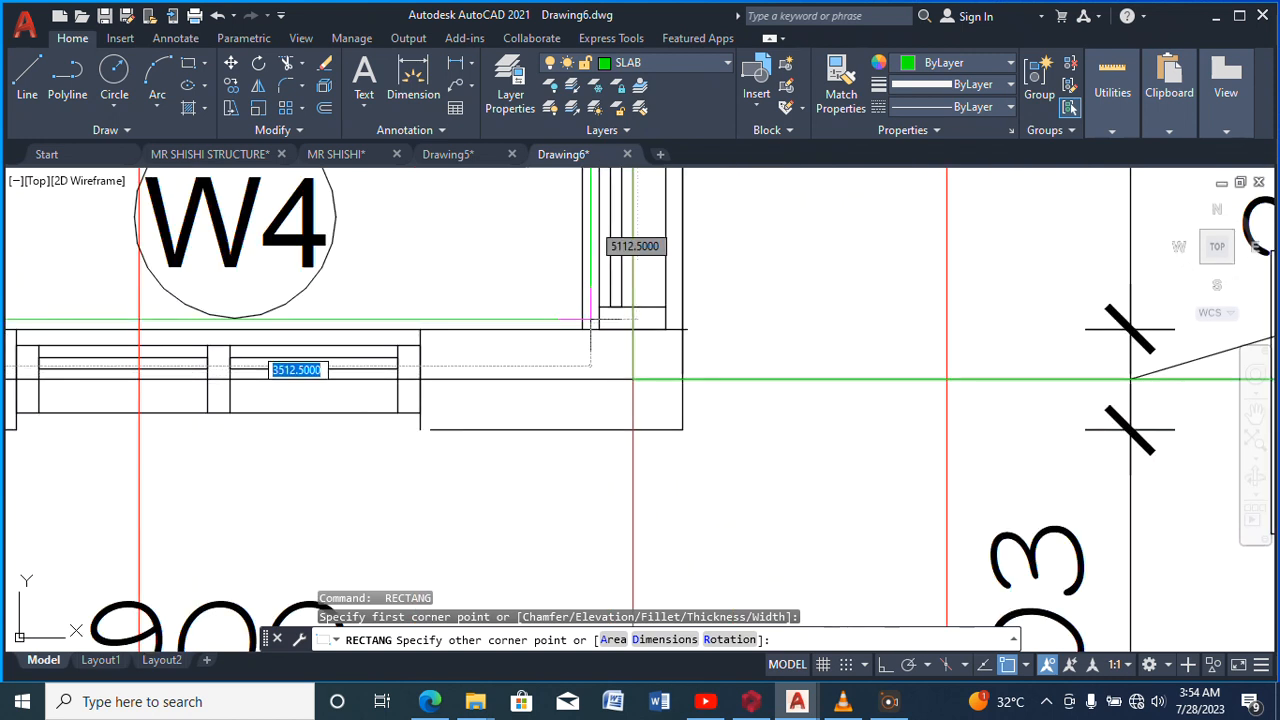
scroll(632, 378, up, 2)
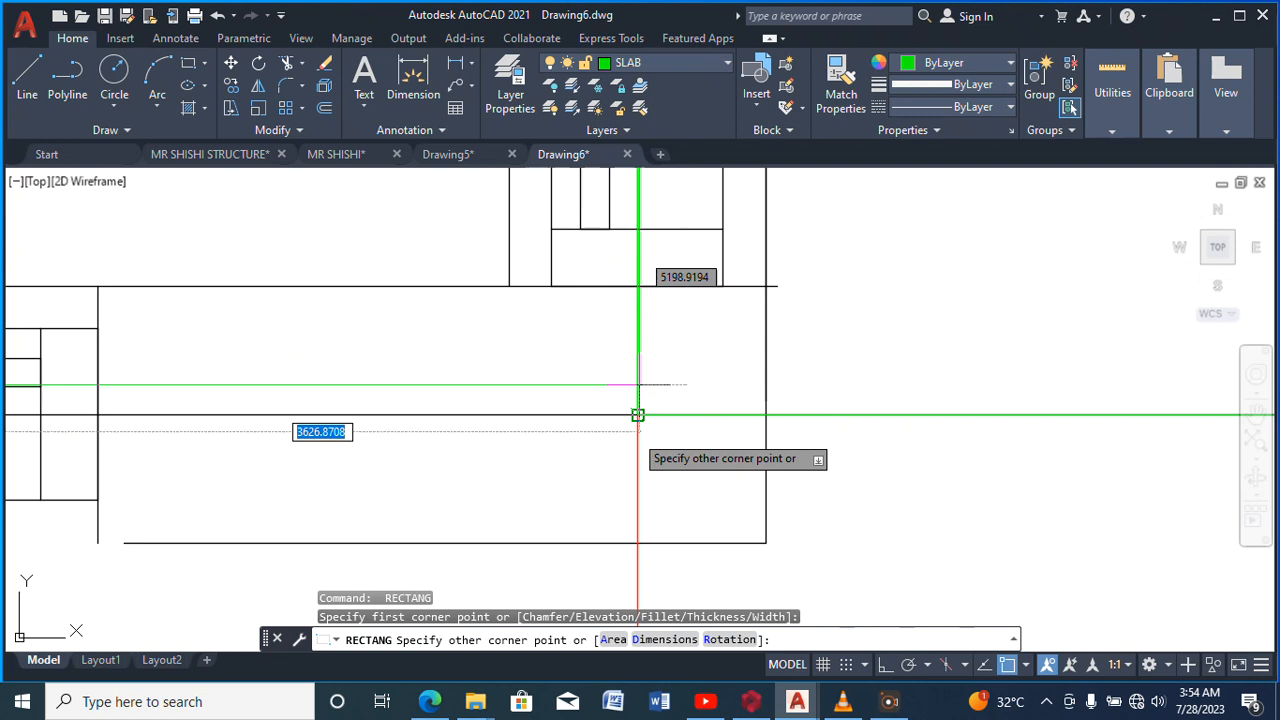
click(632, 433)
scroll(632, 431, up, 4)
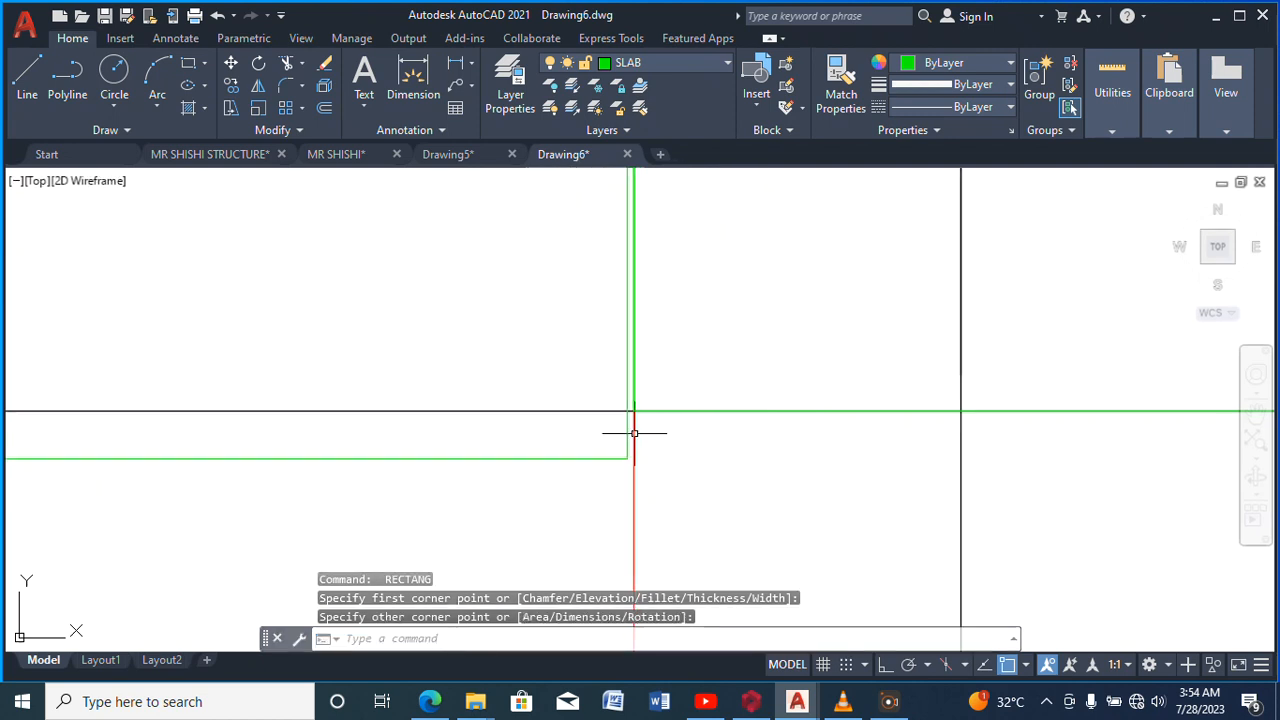
Erase the misaligned rectangle whose corner misses grid intersection L/8
click(328, 65)
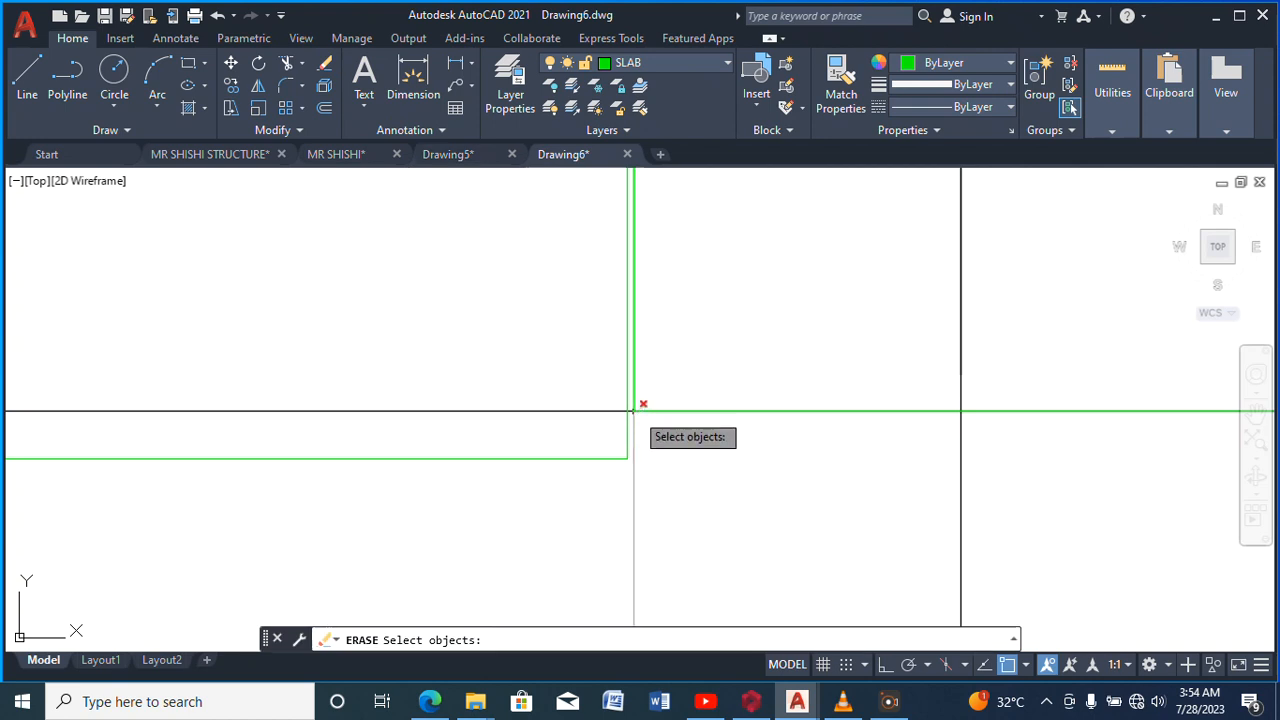
click(624, 453)
click(598, 441)
key(Return)
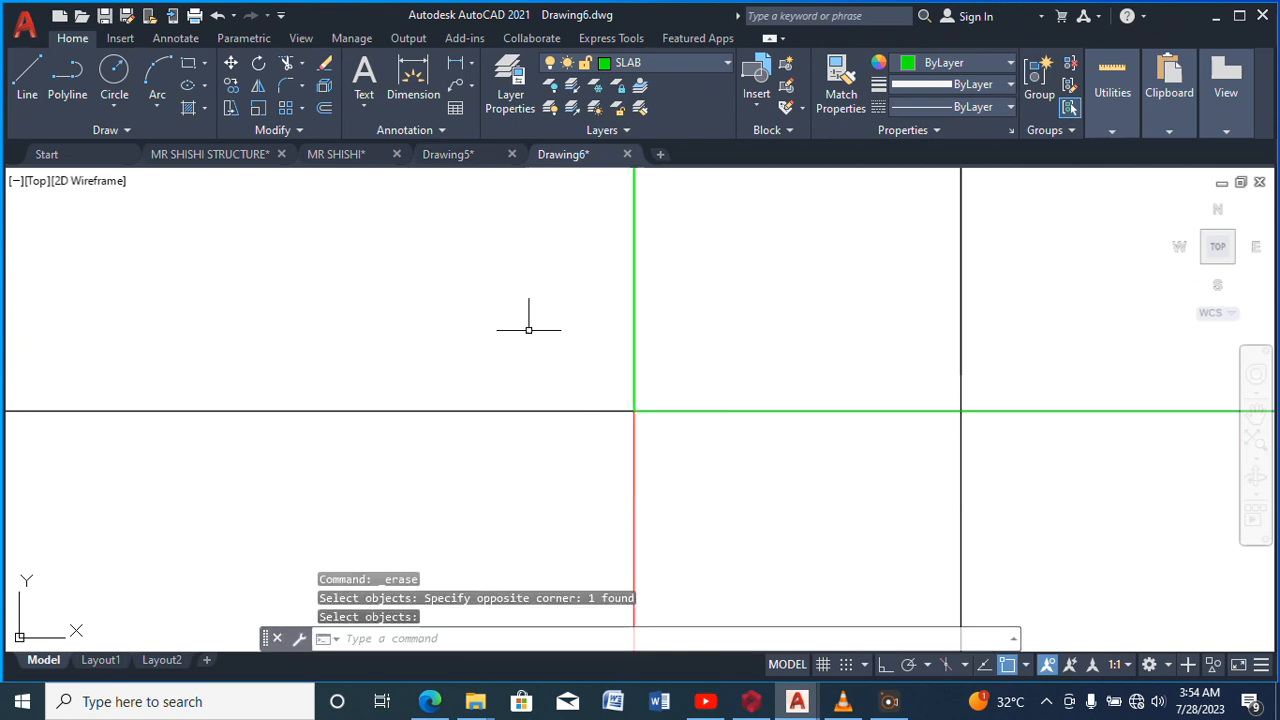
Draw a slab rectangle over the eastern half of the Main Living Room, from grid intersection L/8 to I/5
click(188, 63)
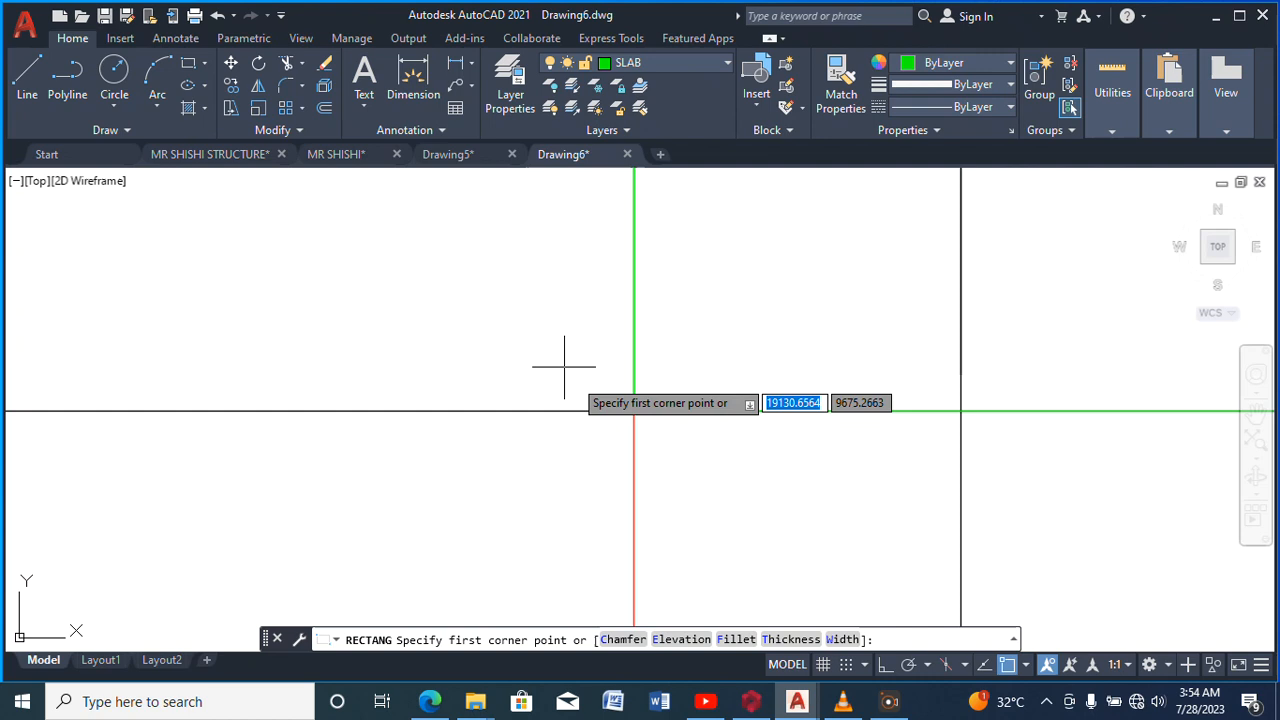
click(632, 412)
click(632, 412)
scroll(632, 412, down, 6)
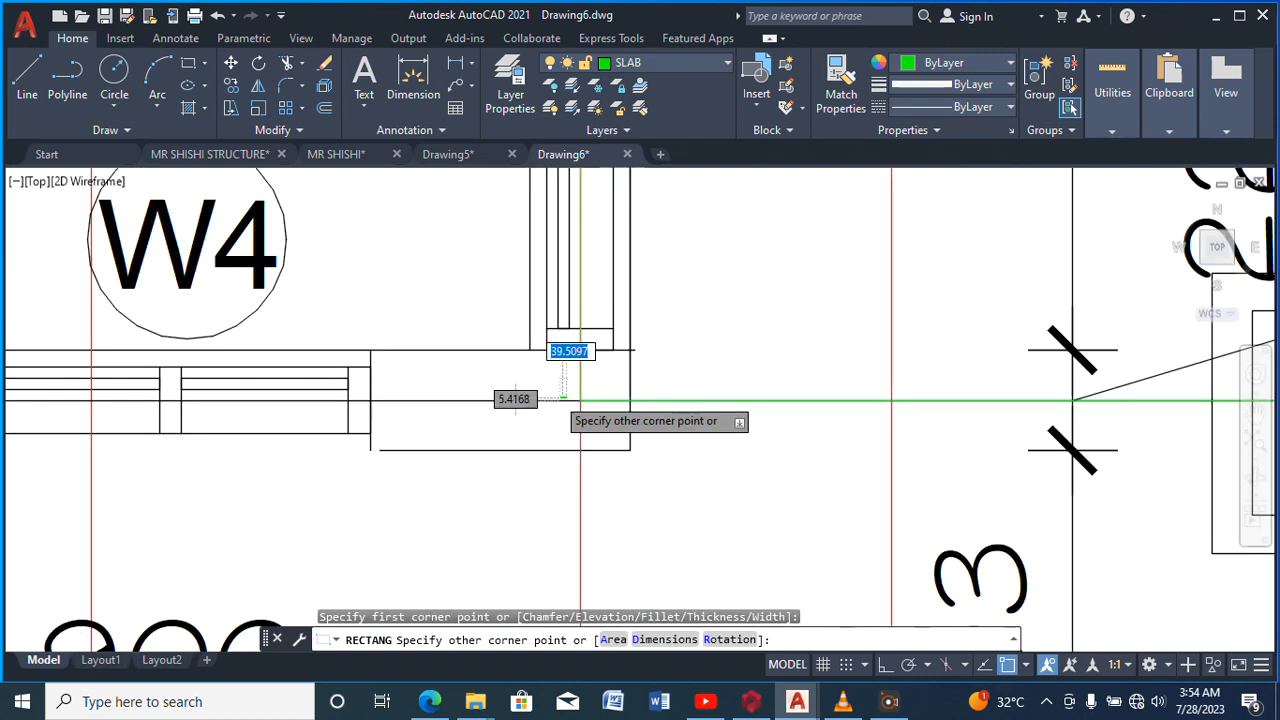
scroll(565, 398, down, 4)
scroll(425, 348, down, 3)
scroll(420, 350, down, 3)
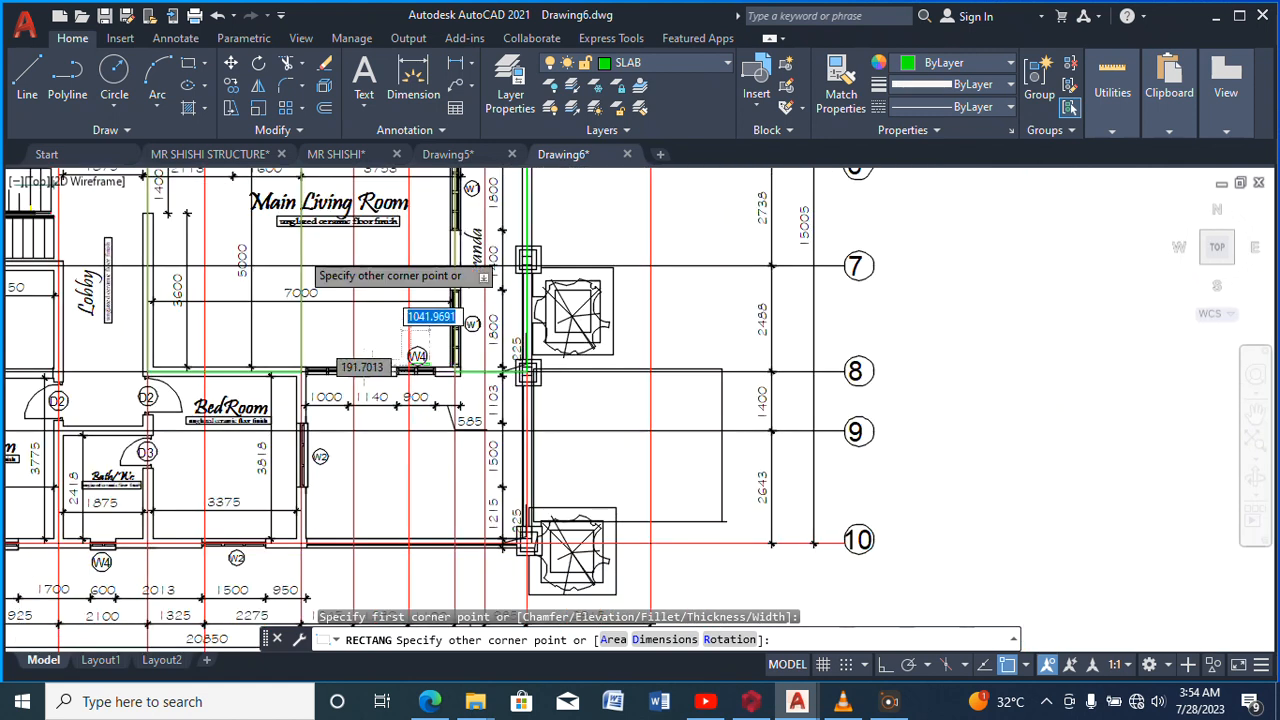
scroll(320, 240, down, 3)
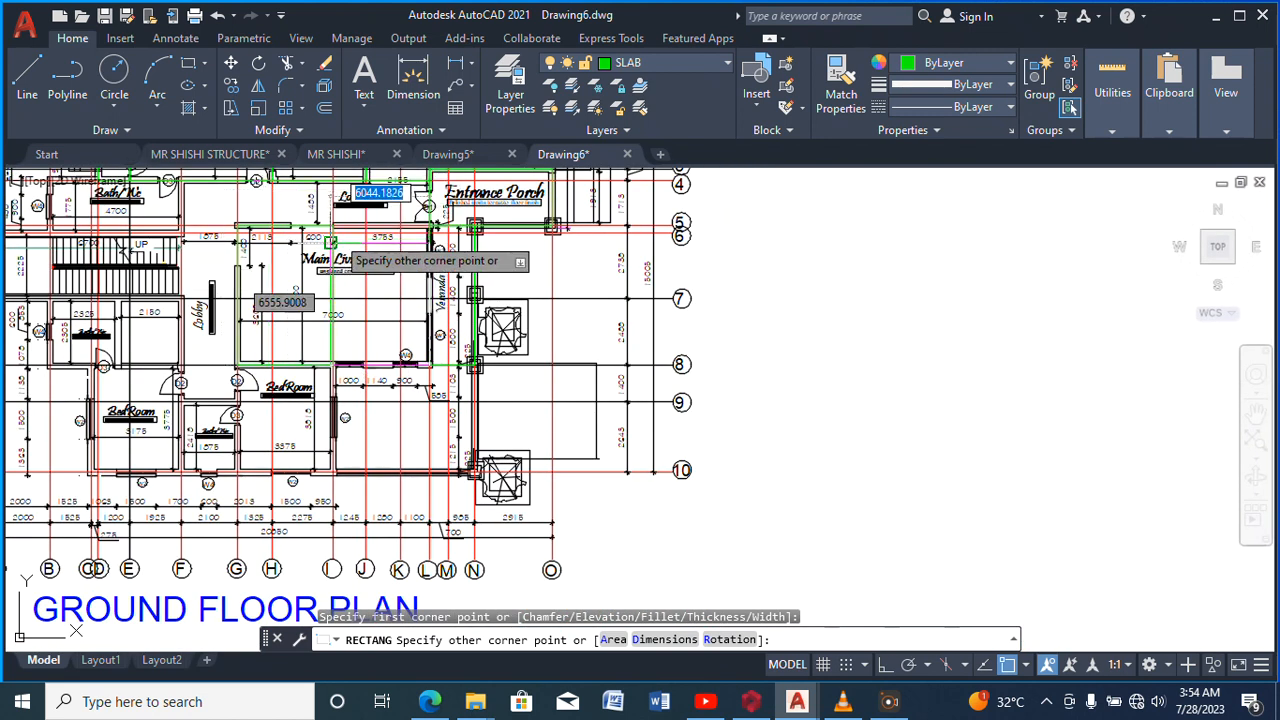
scroll(333, 238, up, 2)
scroll(333, 240, up, 3)
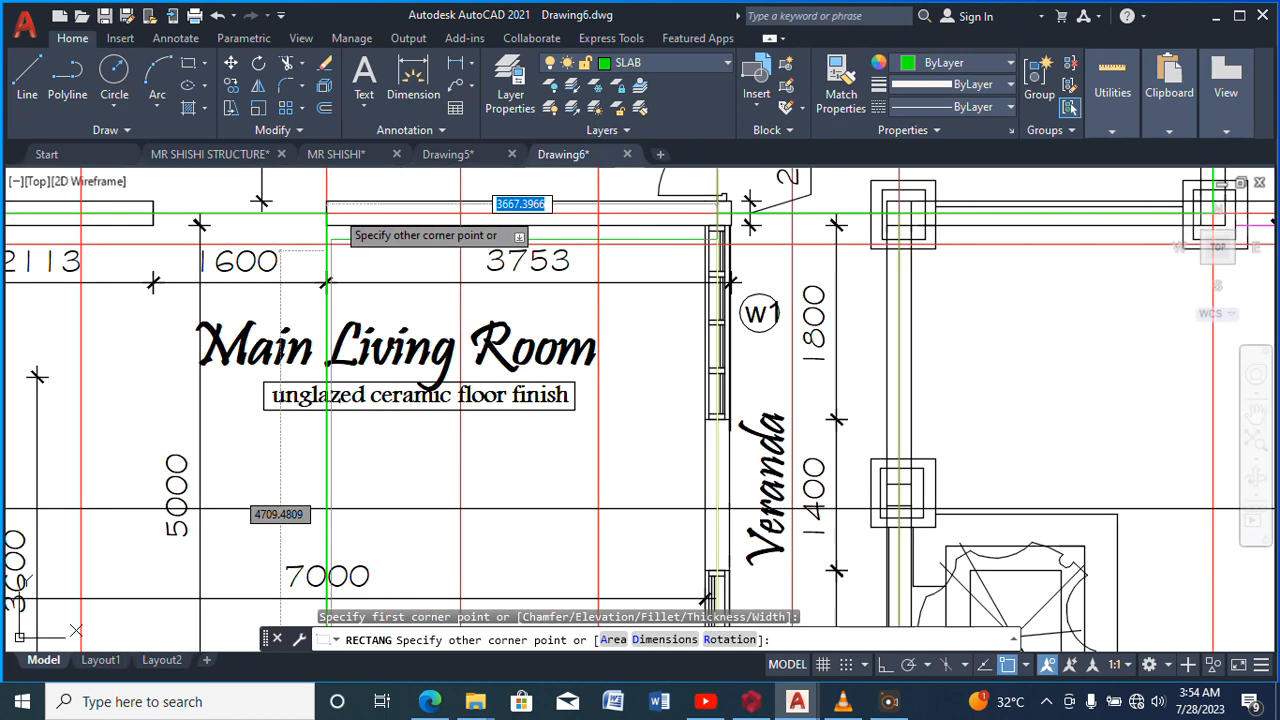
scroll(330, 232, up, 2)
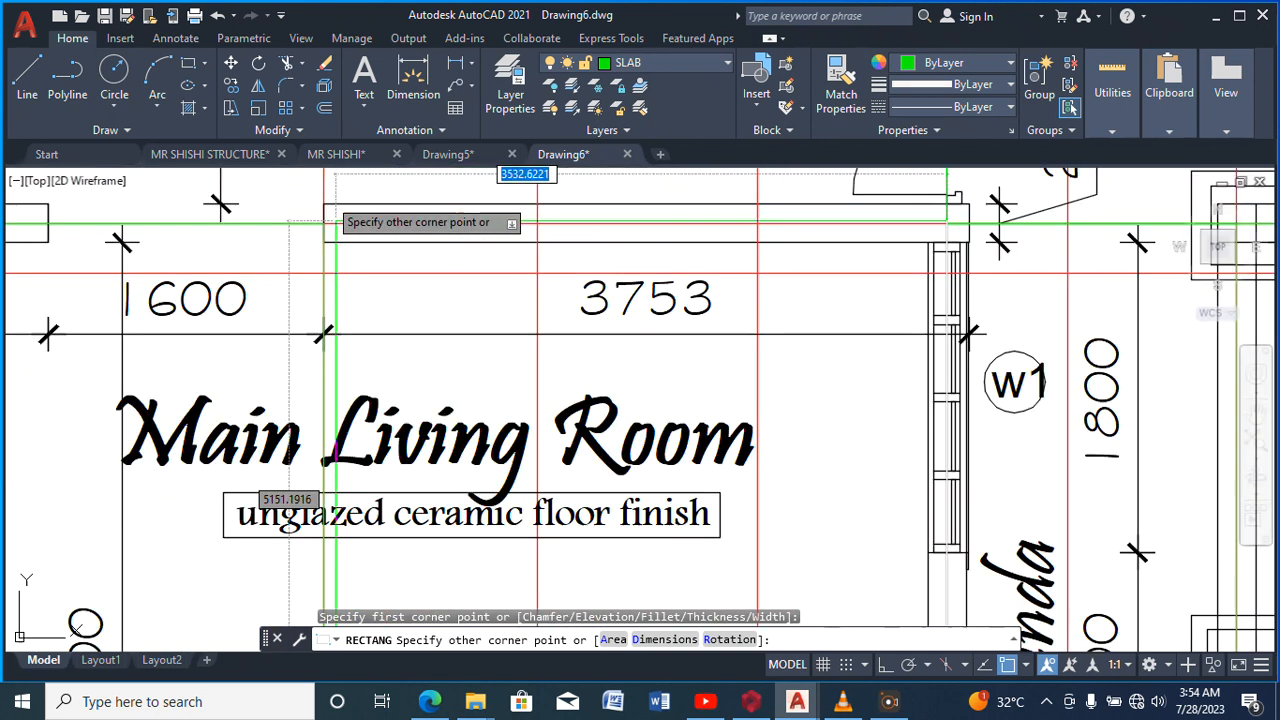
scroll(325, 230, up, 2)
scroll(316, 216, up, 2)
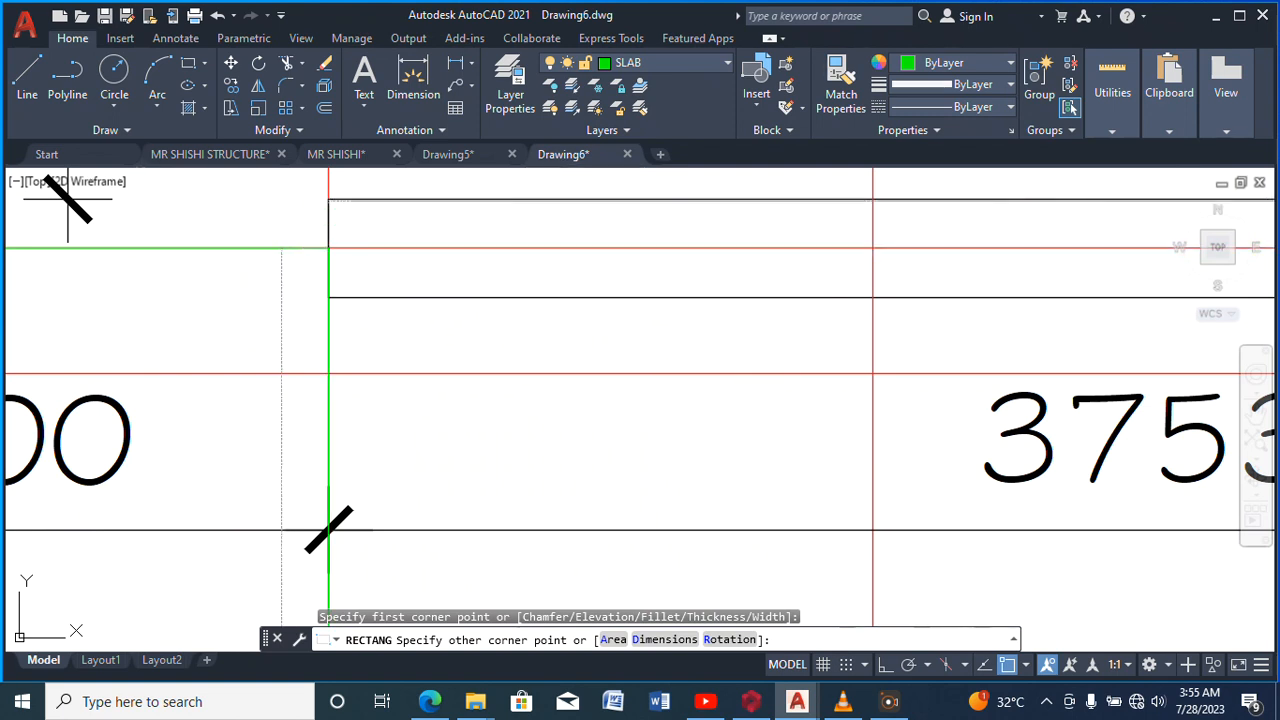
click(329, 245)
scroll(331, 248, up, 5)
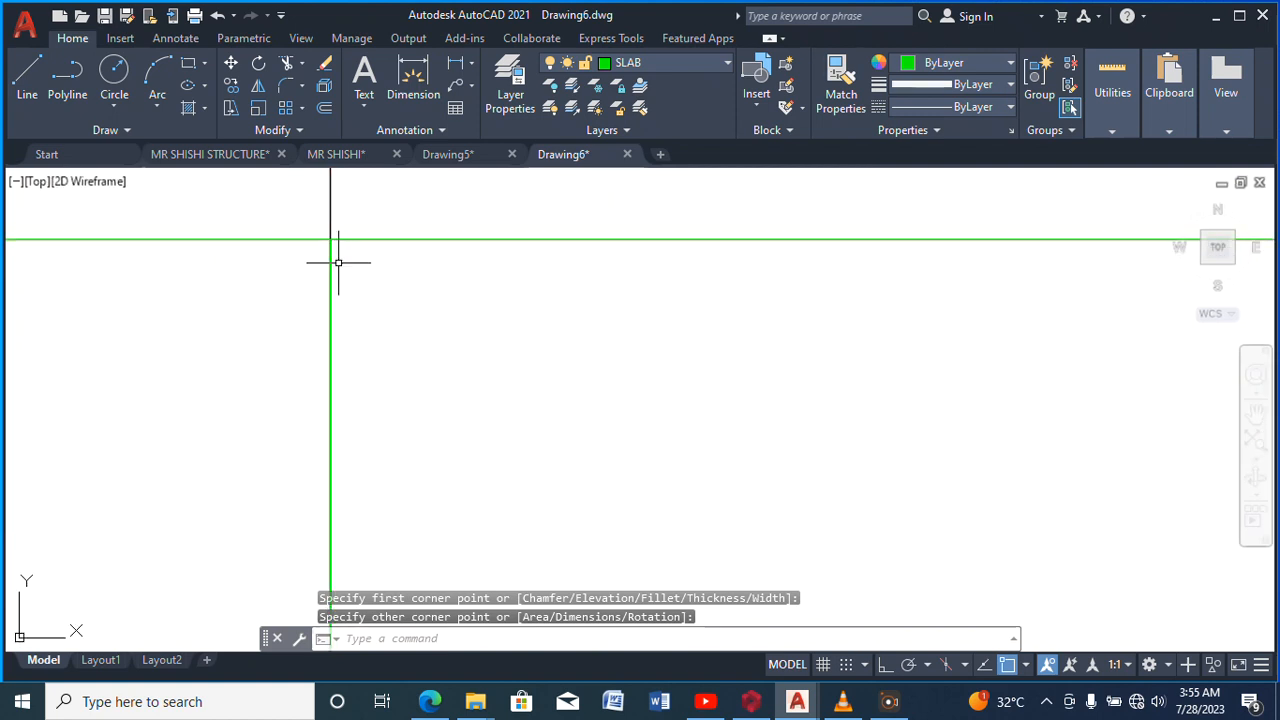
Draw a slab rectangle over the southwest BedRoom, from grid intersection C/8 to F/10
right_click(388, 226)
click(420, 233)
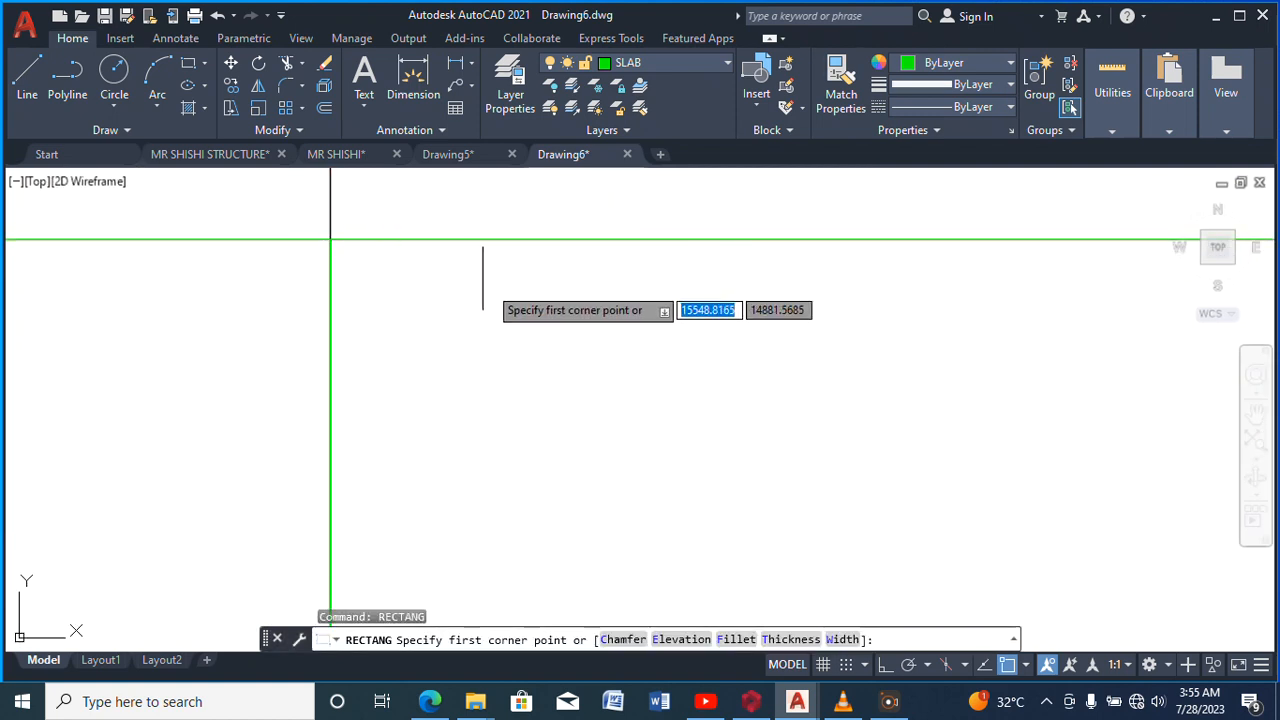
scroll(490, 288, down, 5)
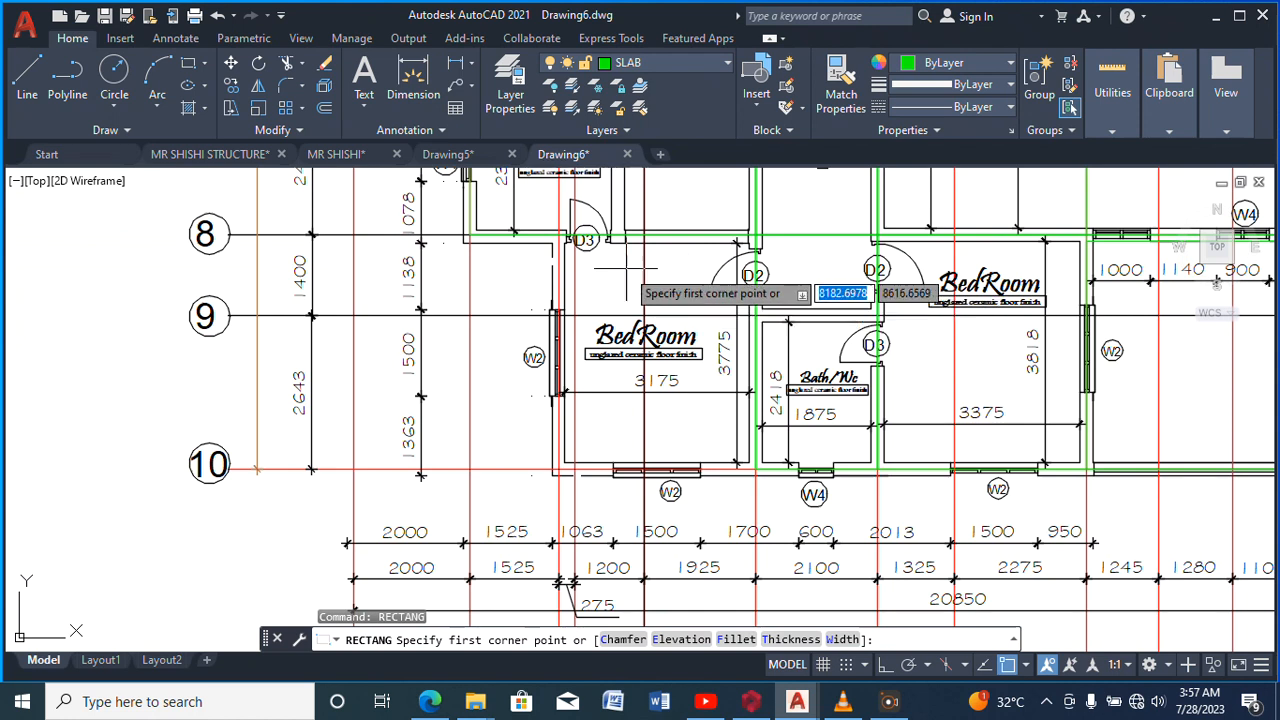
scroll(570, 290, down, 3)
scroll(570, 230, up, 3)
scroll(558, 238, up, 3)
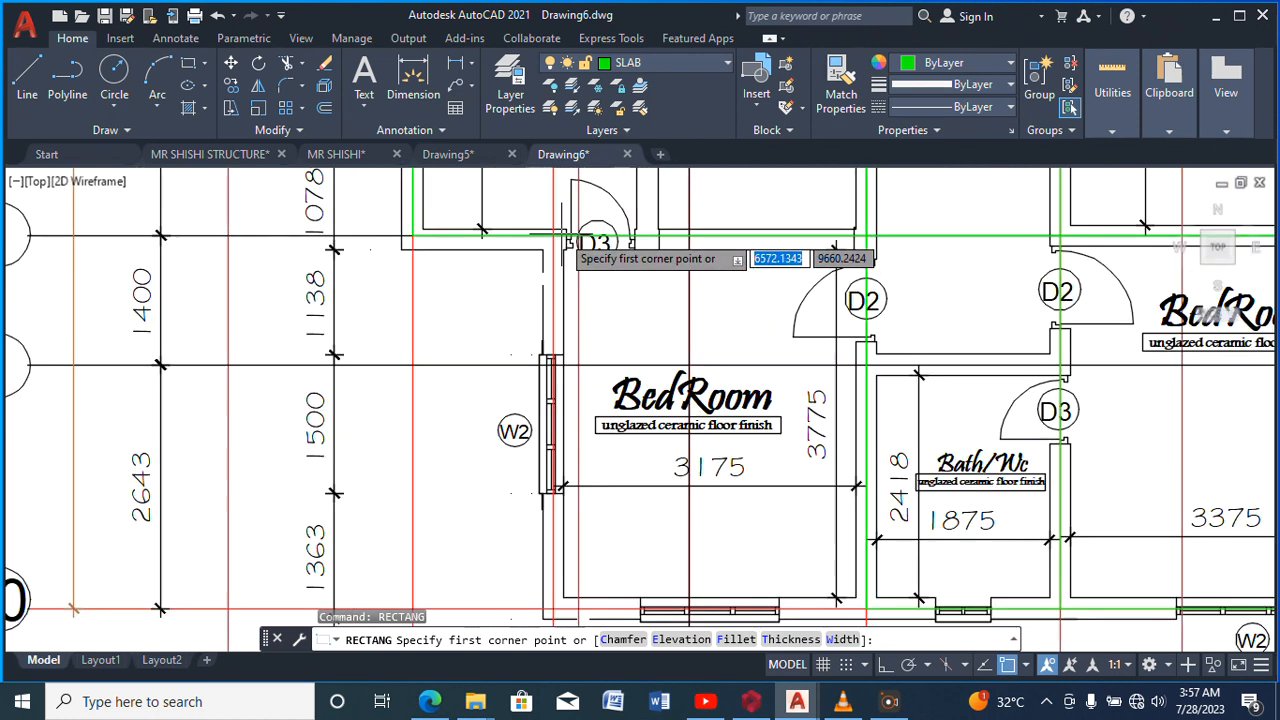
click(545, 235)
scroll(545, 235, down, 2)
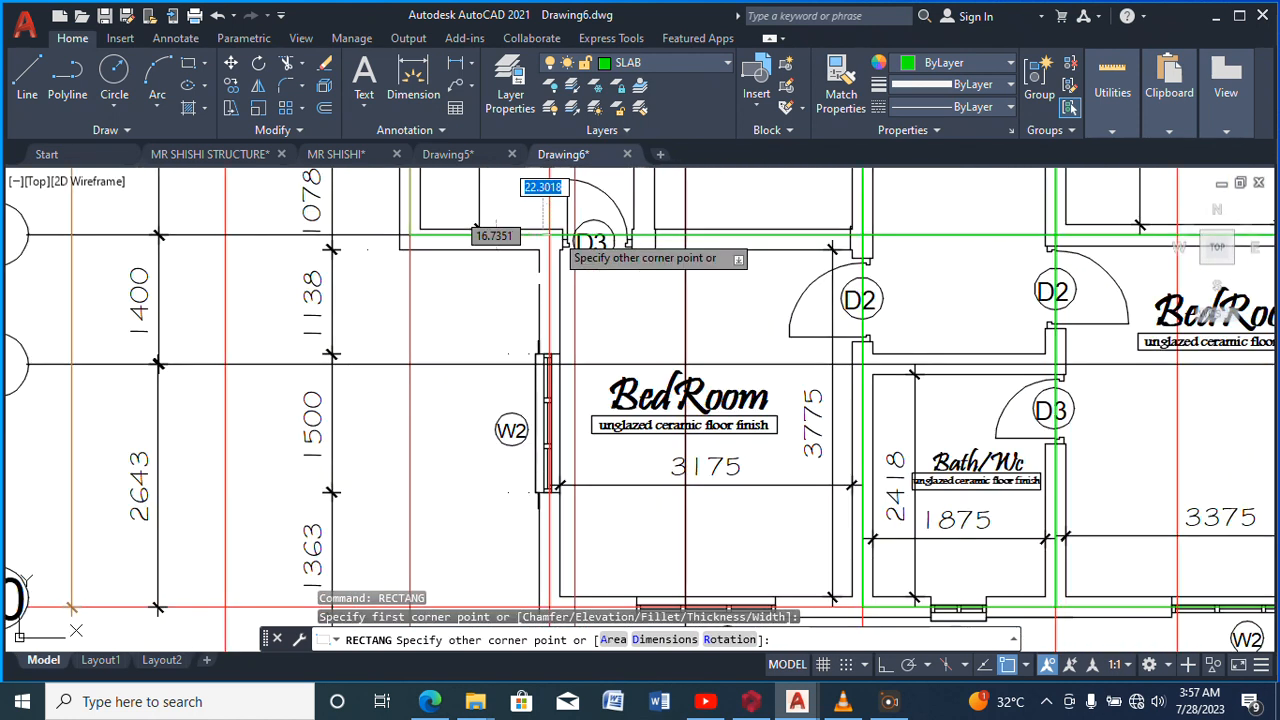
scroll(643, 318, down, 3)
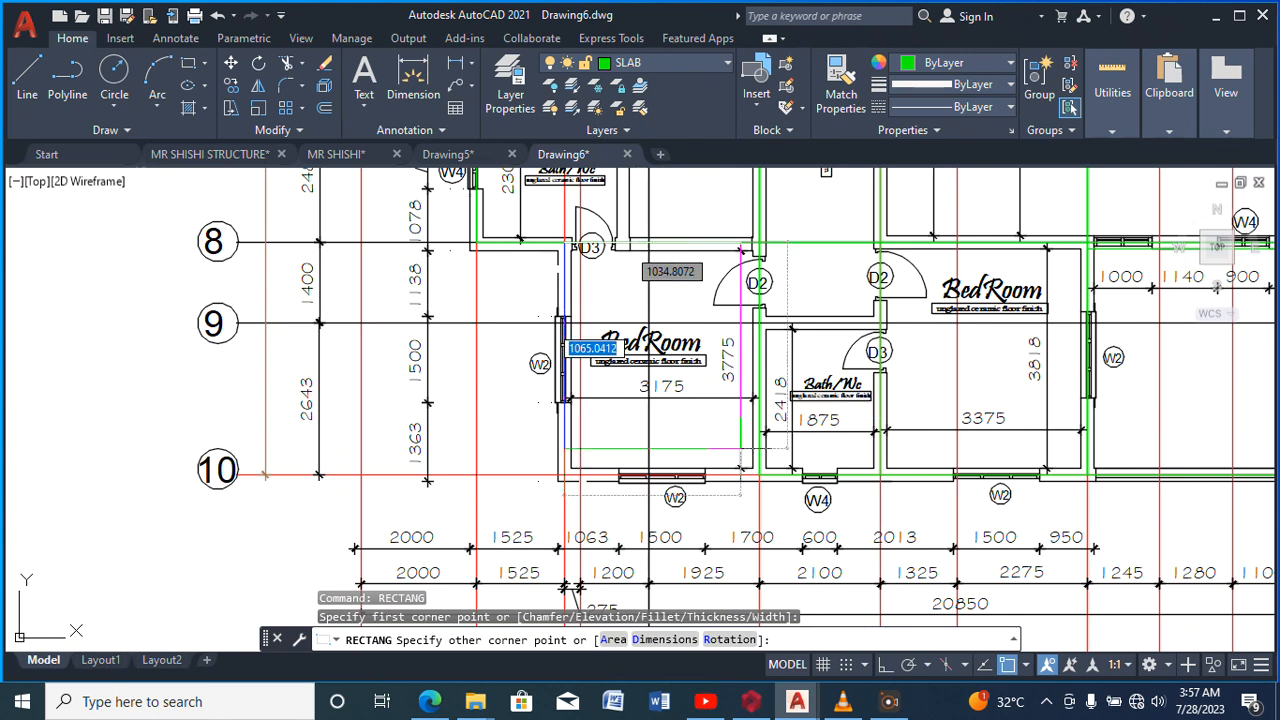
scroll(760, 470, up, 2)
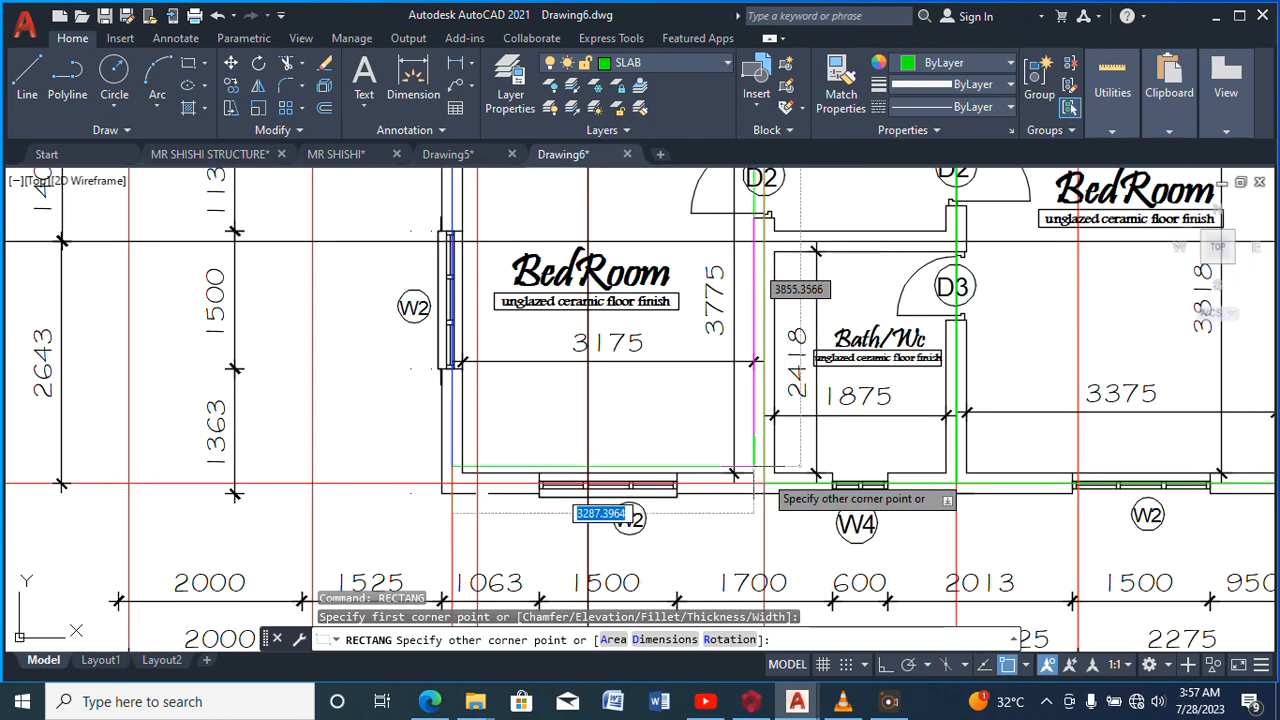
scroll(762, 476, up, 2)
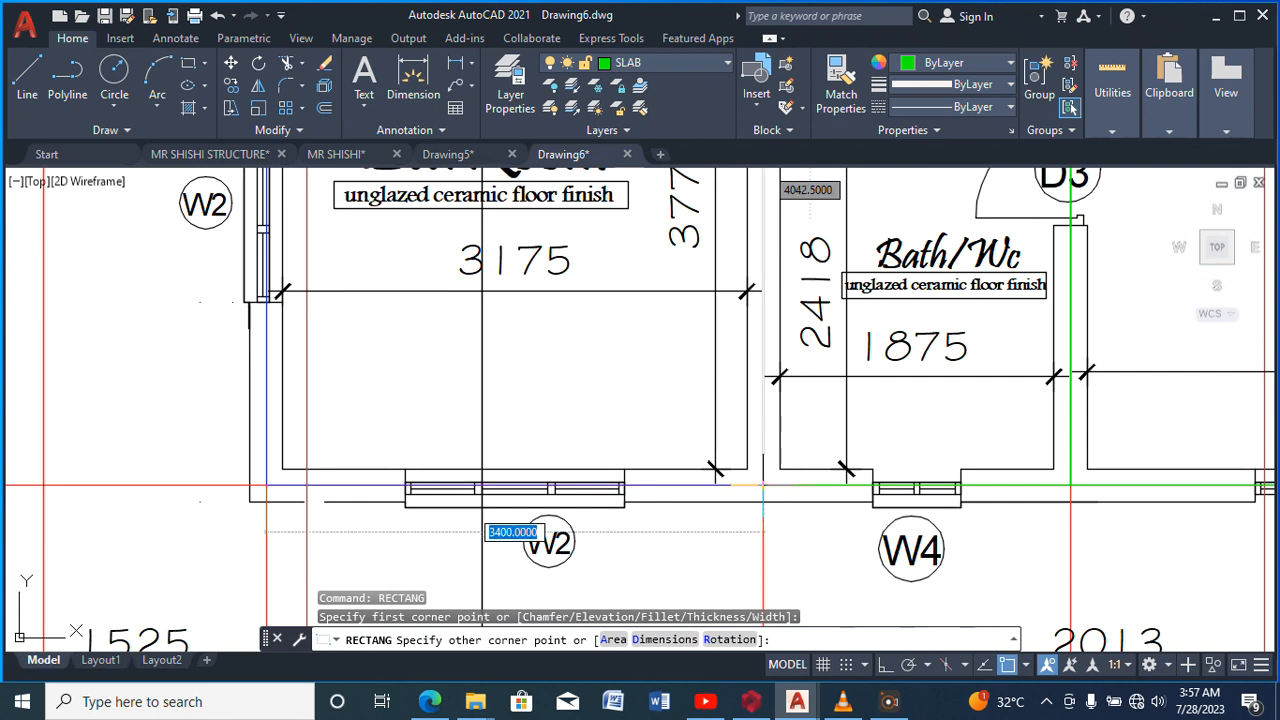
key(Return)
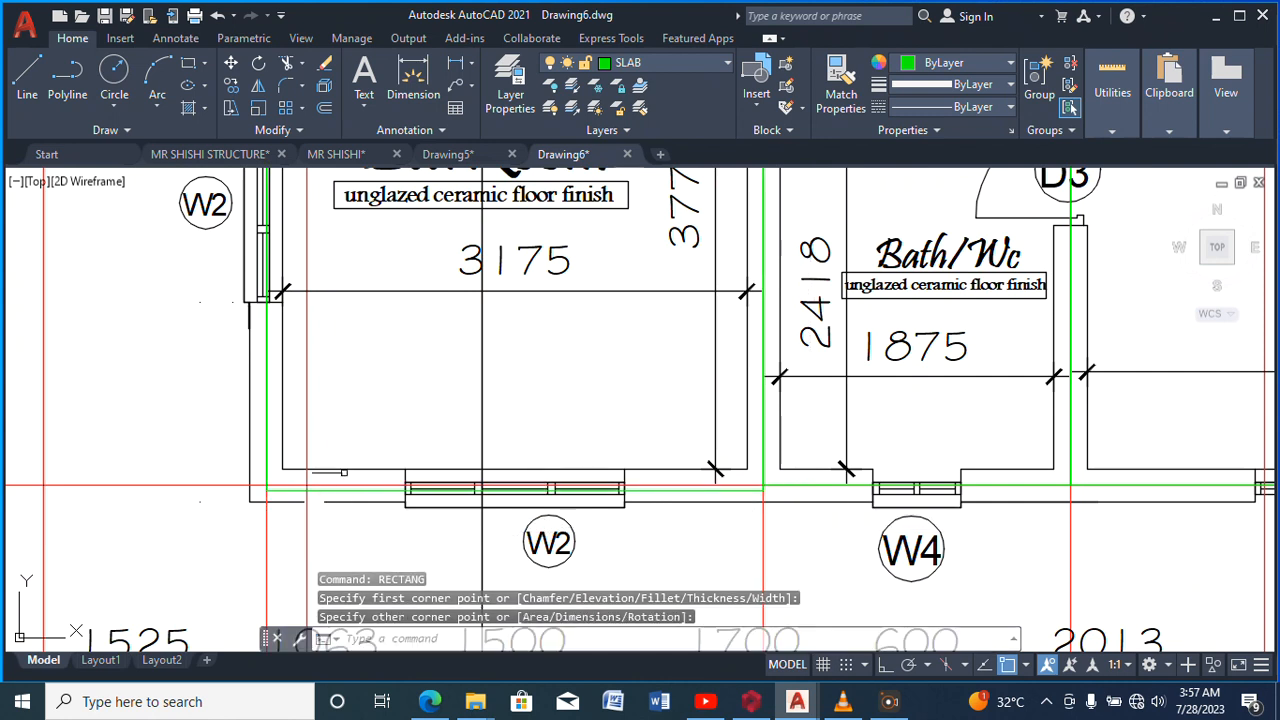
click(321, 64)
scroll(260, 492, up, 4)
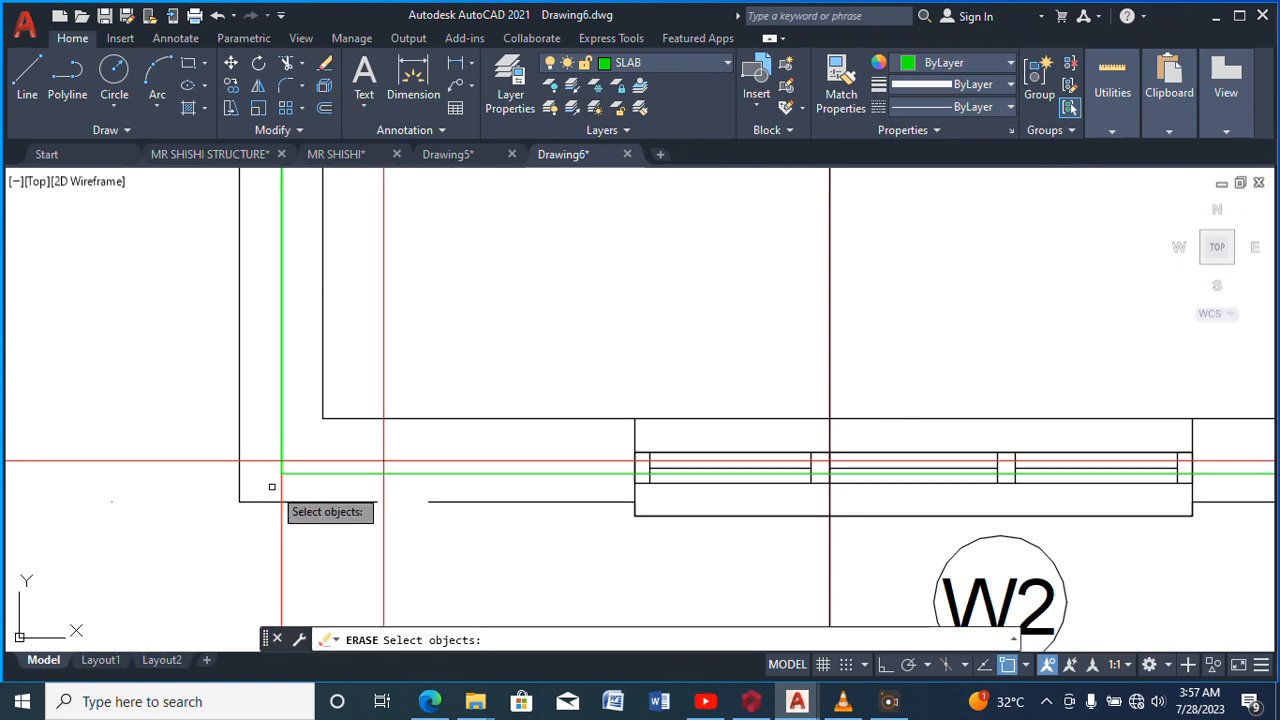
scroll(271, 487, up, 3)
key(Escape)
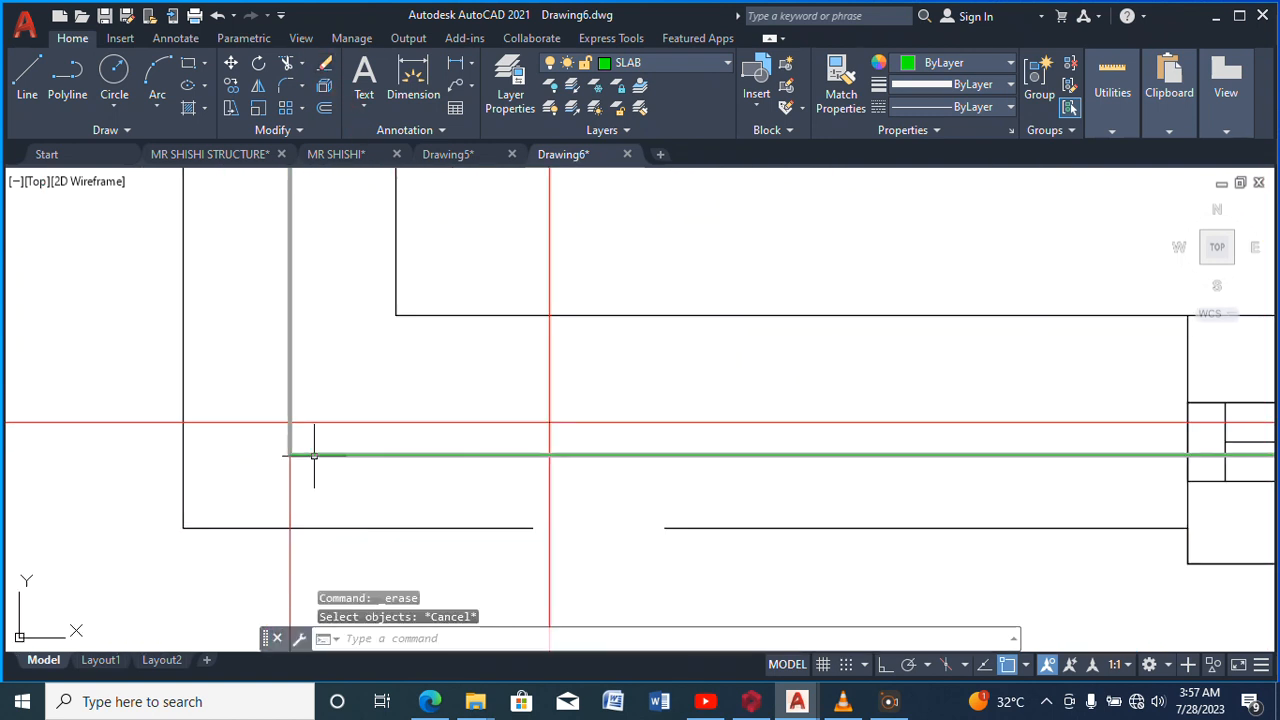
Stretch the southwest corner of the BedRoom slab rectangle up onto grid intersection C/10
click(314, 456)
click(290, 455)
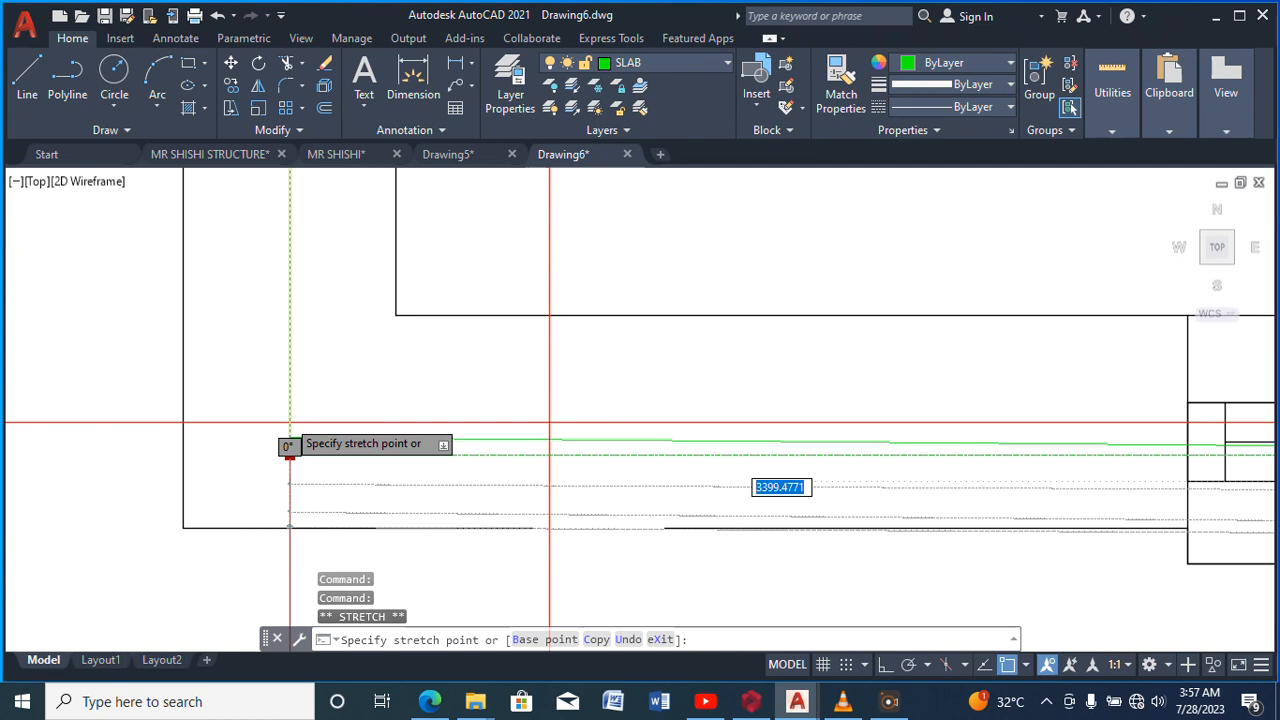
scroll(289, 430, up, 2)
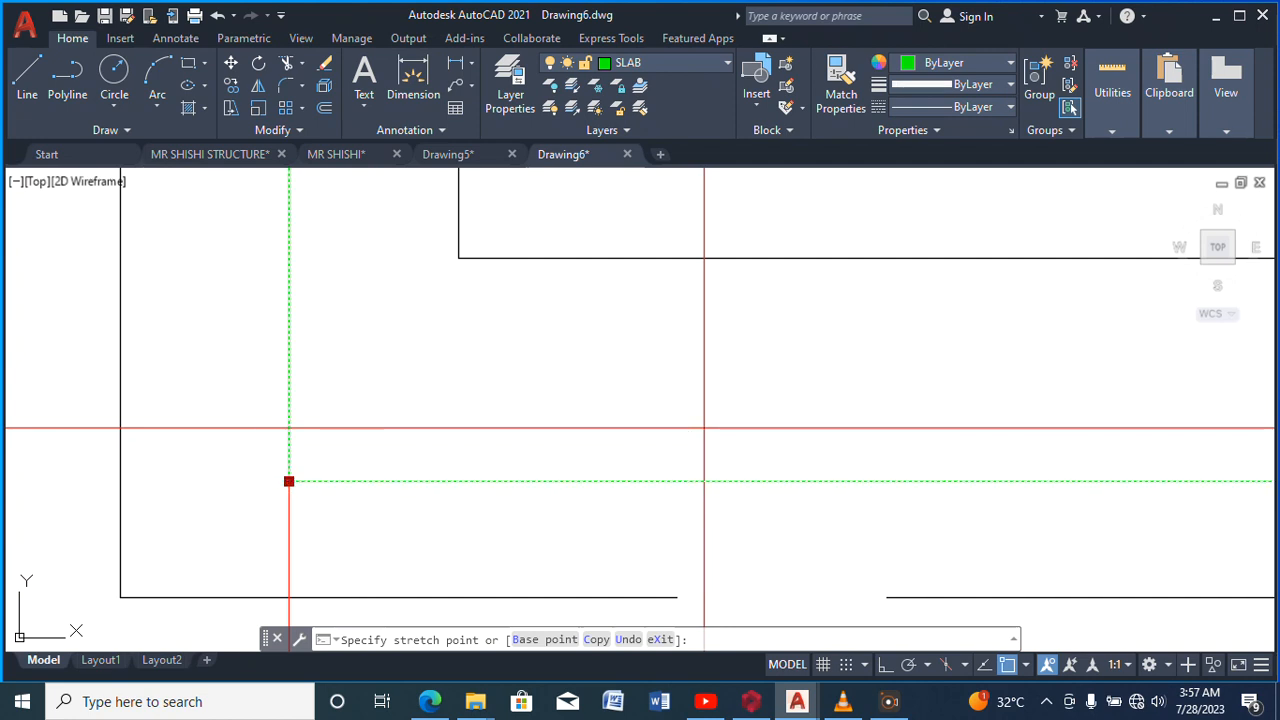
click(289, 428)
scroll(220, 449, down, 3)
scroll(223, 448, down, 3)
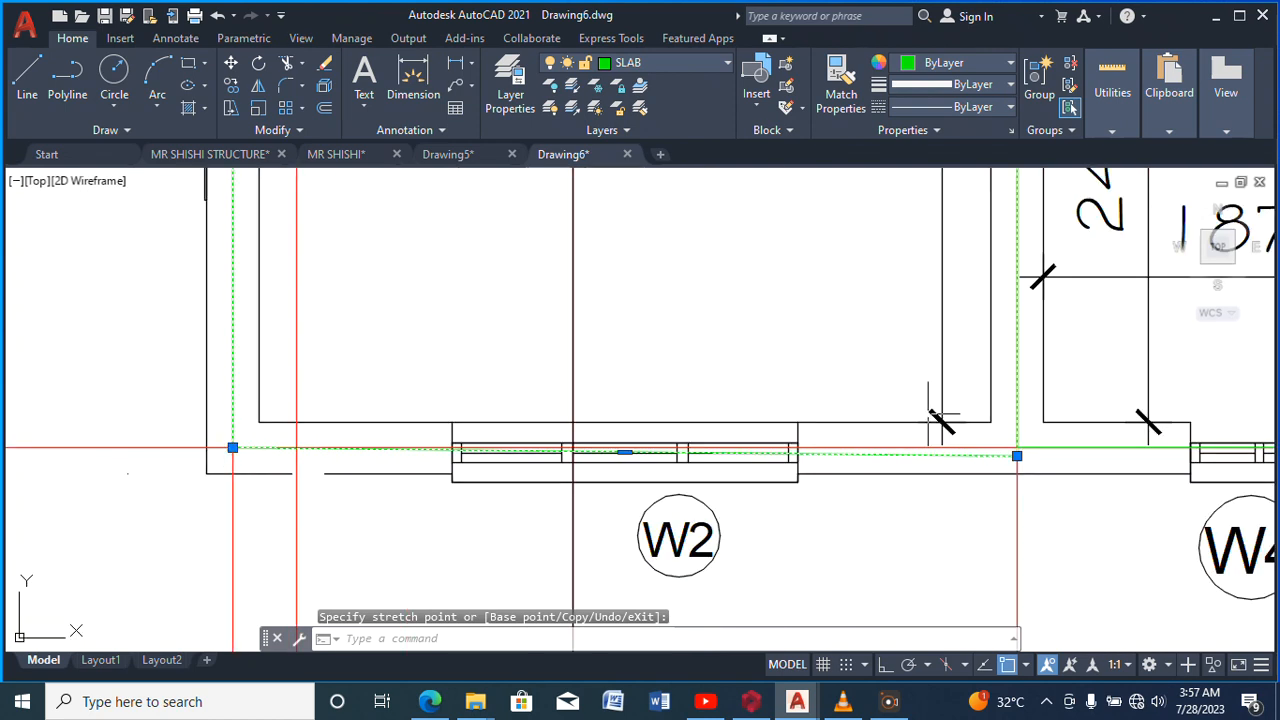
Stretch the southeast corner of the BedRoom slab rectangle onto grid intersection F/10 and deselect the rectangle
scroll(1011, 466, up, 6)
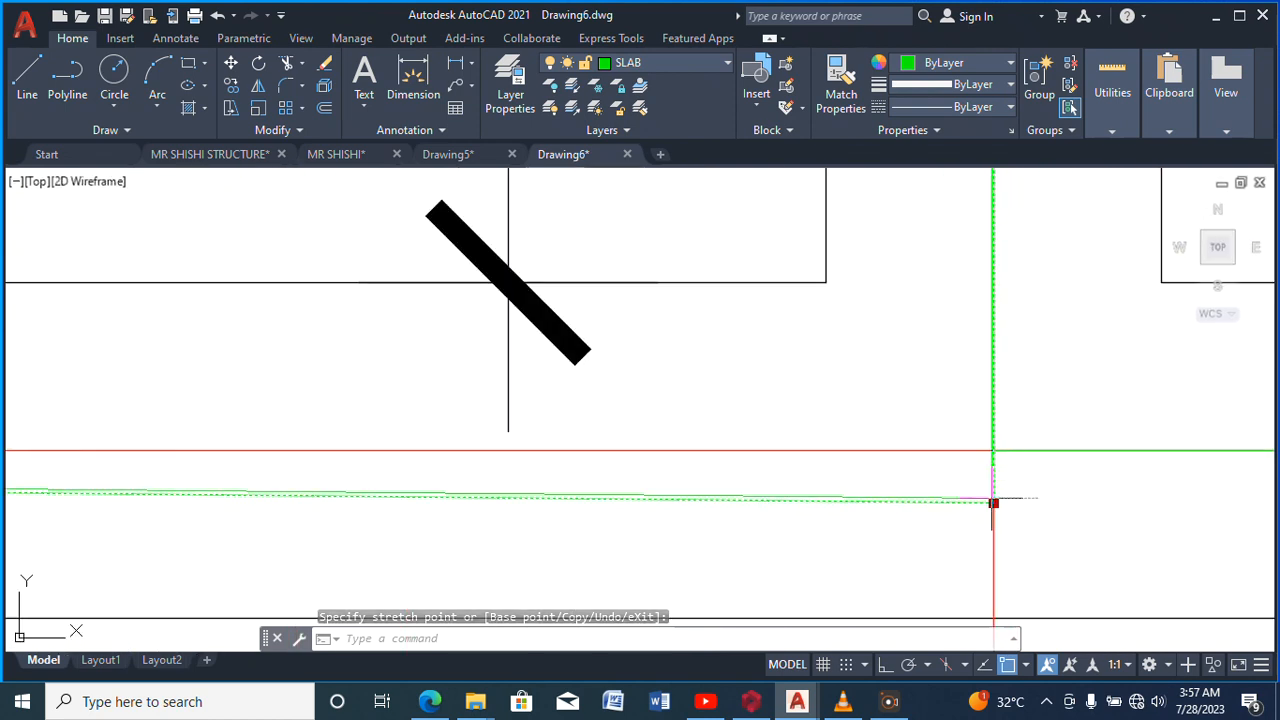
click(993, 502)
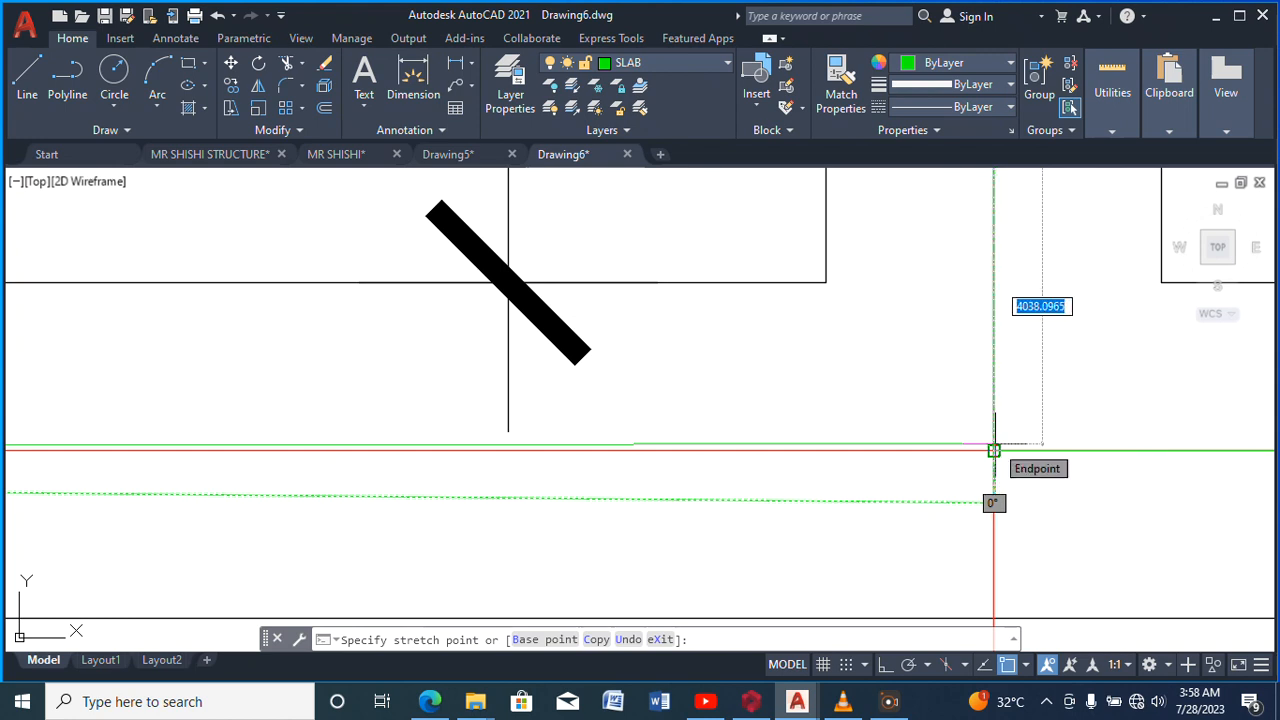
click(993, 450)
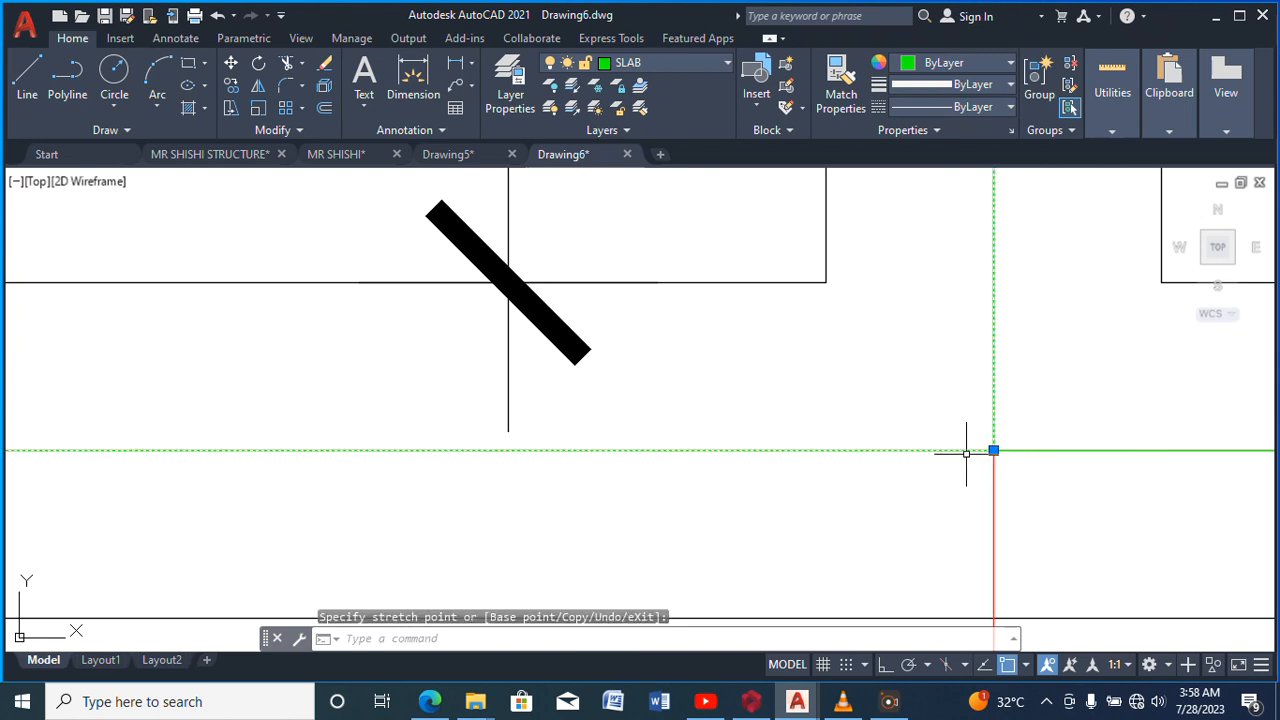
scroll(990, 452, up, 5)
scroll(958, 460, down, 8)
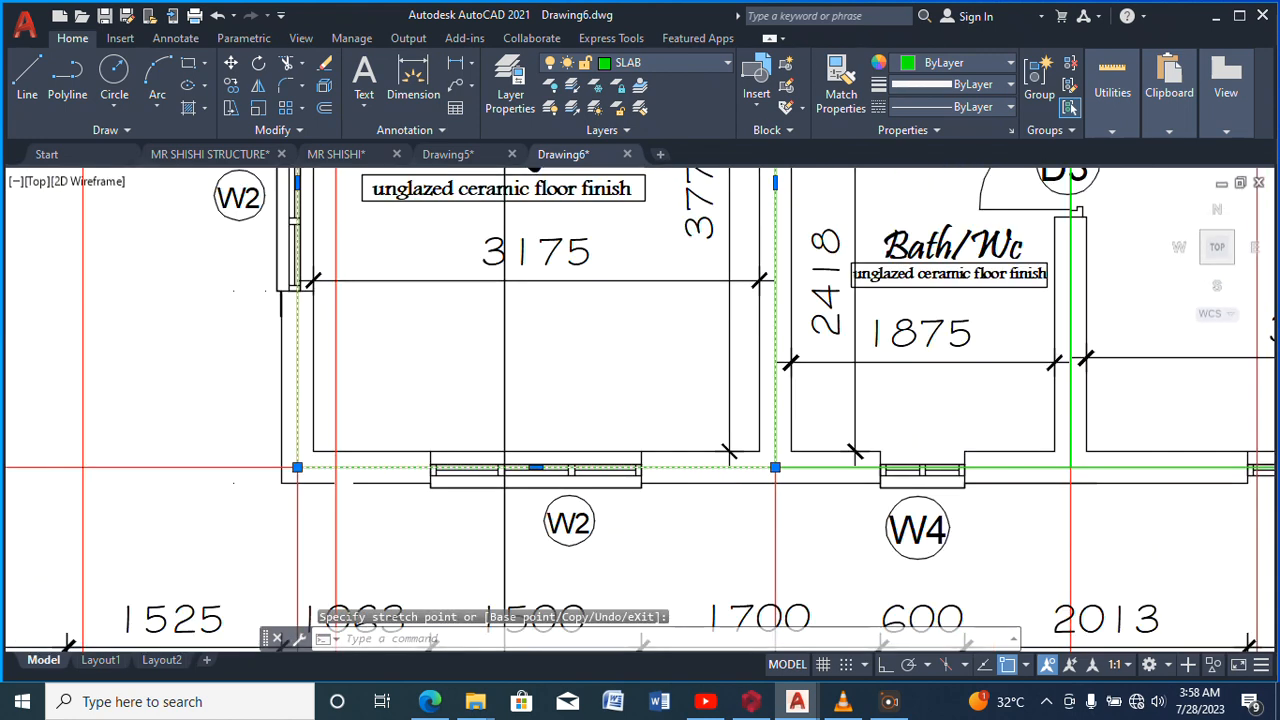
key(Escape)
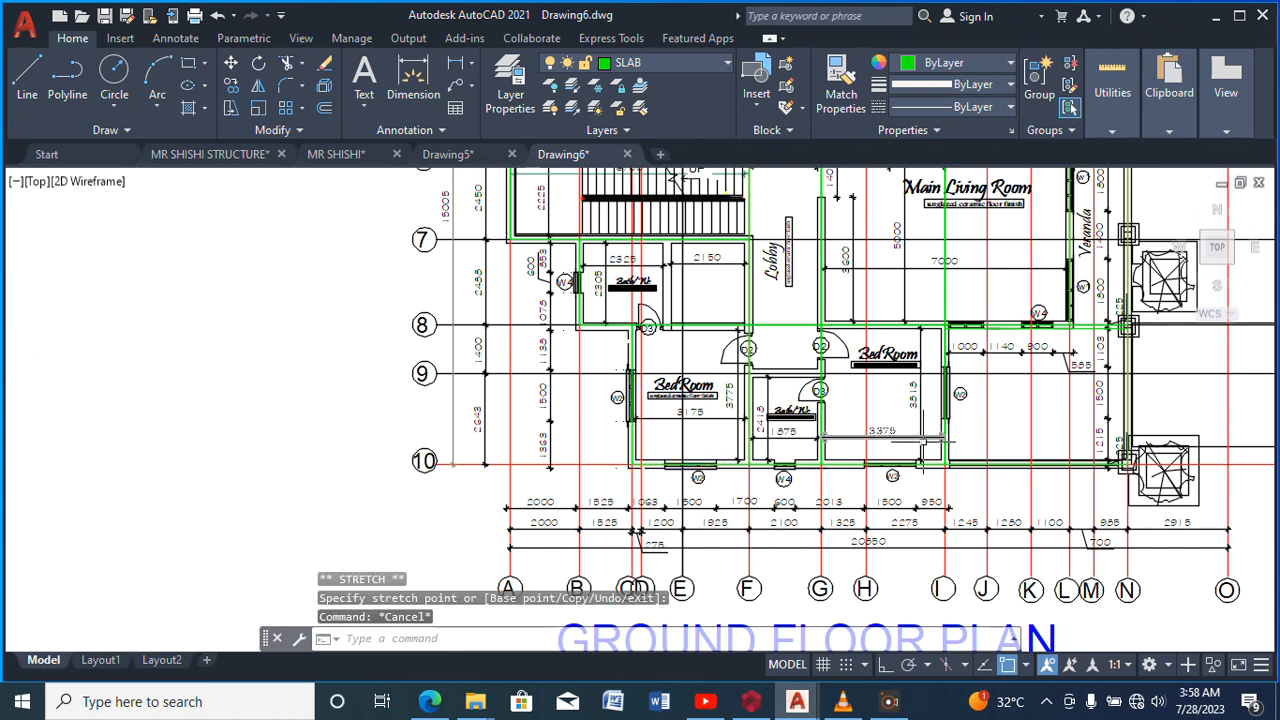
Examine the green slab outlines across the whole ground floor plan
scroll(898, 445, up, 1)
scroll(754, 428, down, 6)
scroll(616, 536, up, 5)
scroll(757, 428, down, 4)
scroll(839, 398, up, 6)
scroll(838, 398, up, 2)
scroll(746, 505, down, 6)
scroll(852, 349, up, 4)
scroll(432, 358, down, 4)
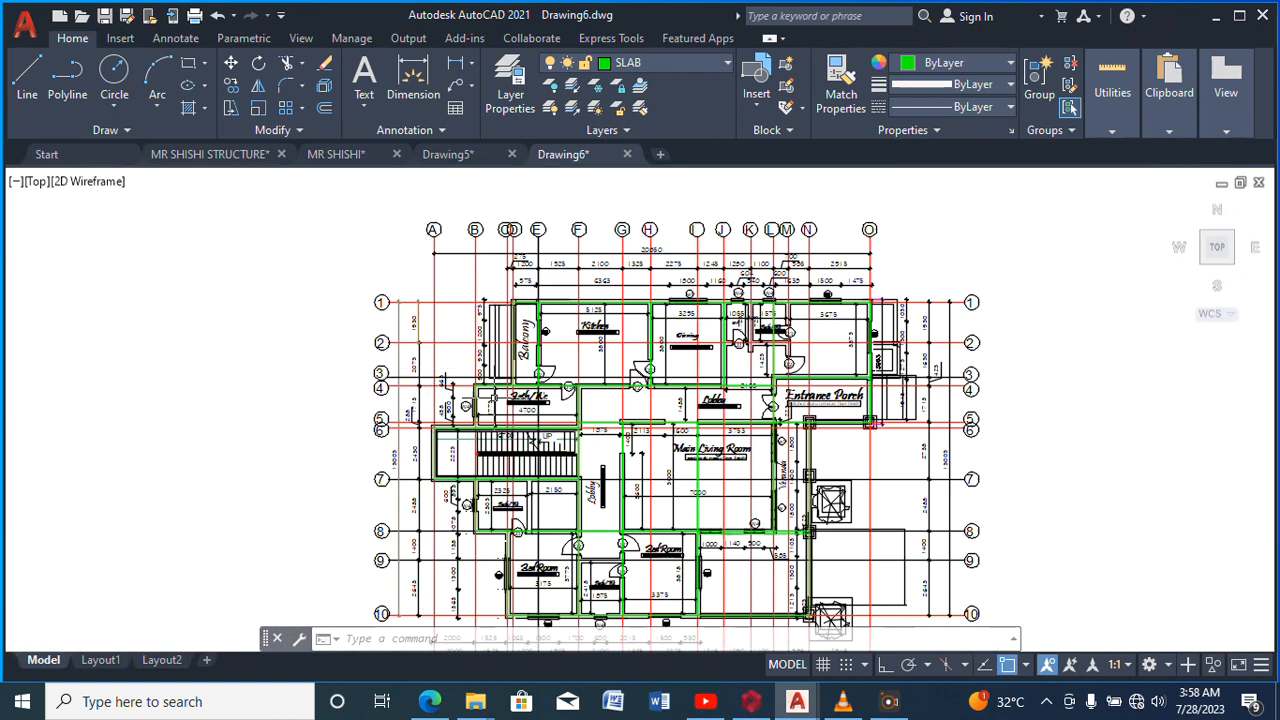
scroll(505, 387, up, 5)
scroll(500, 378, down, 7)
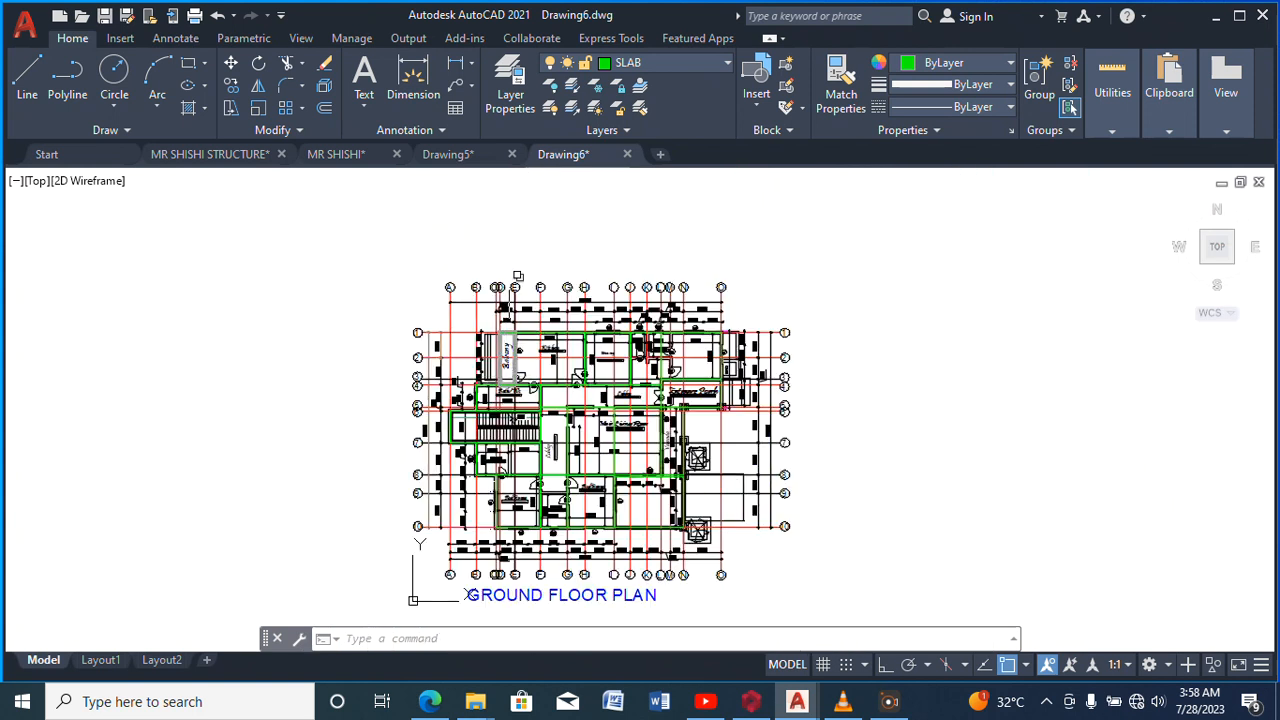
Copy the complete ground floor plan, including its slab outlines, grid and title, to the clipboard
right_click(750, 242)
mouse_move(770, 273)
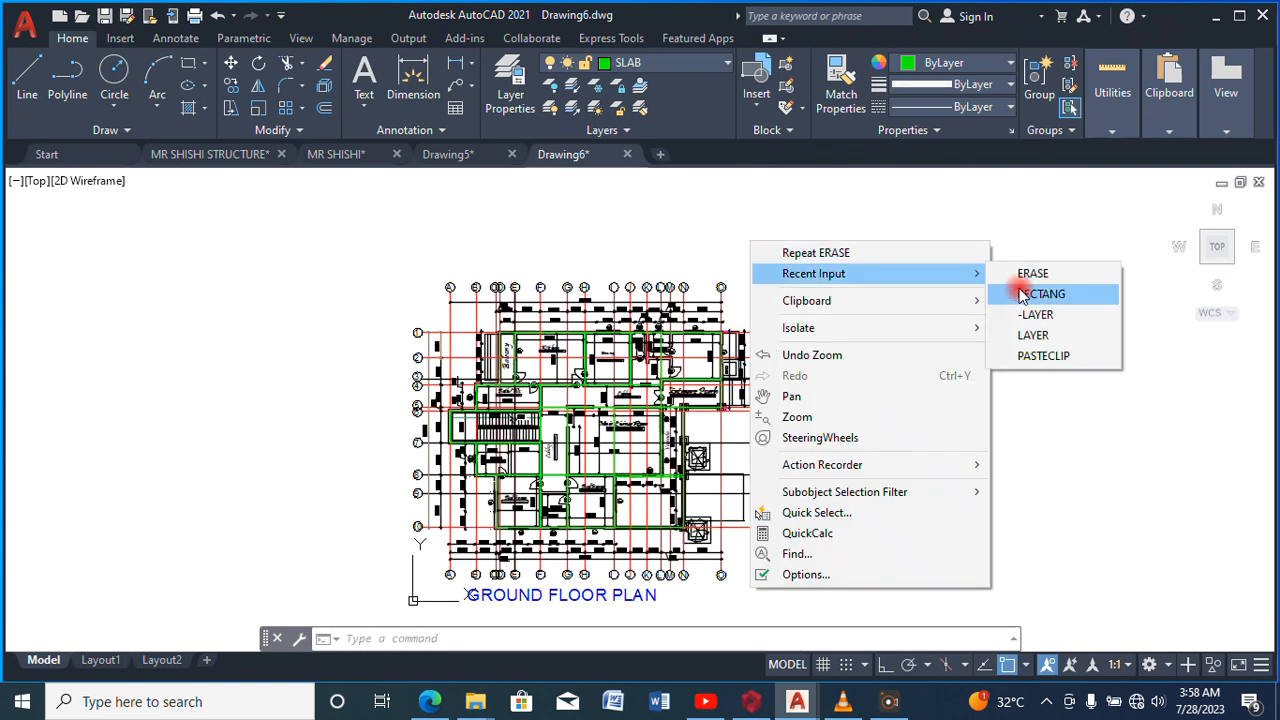
mouse_move(954, 300)
click(1035, 323)
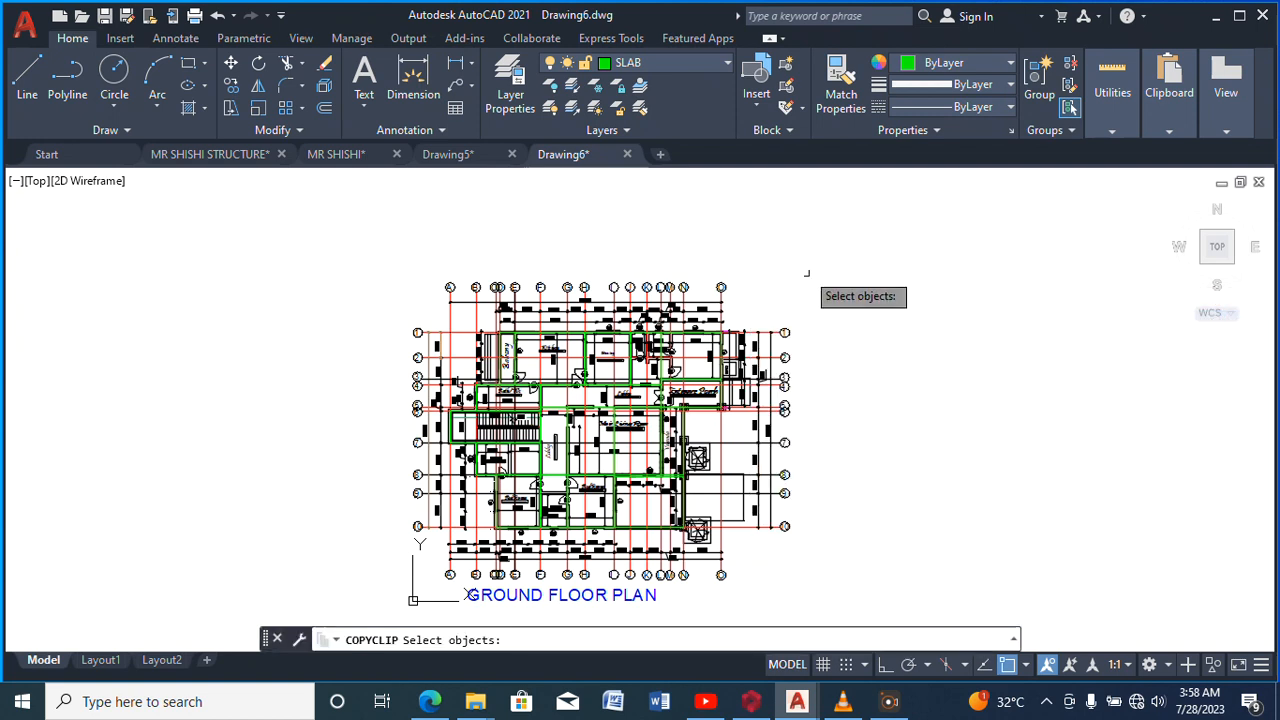
click(843, 244)
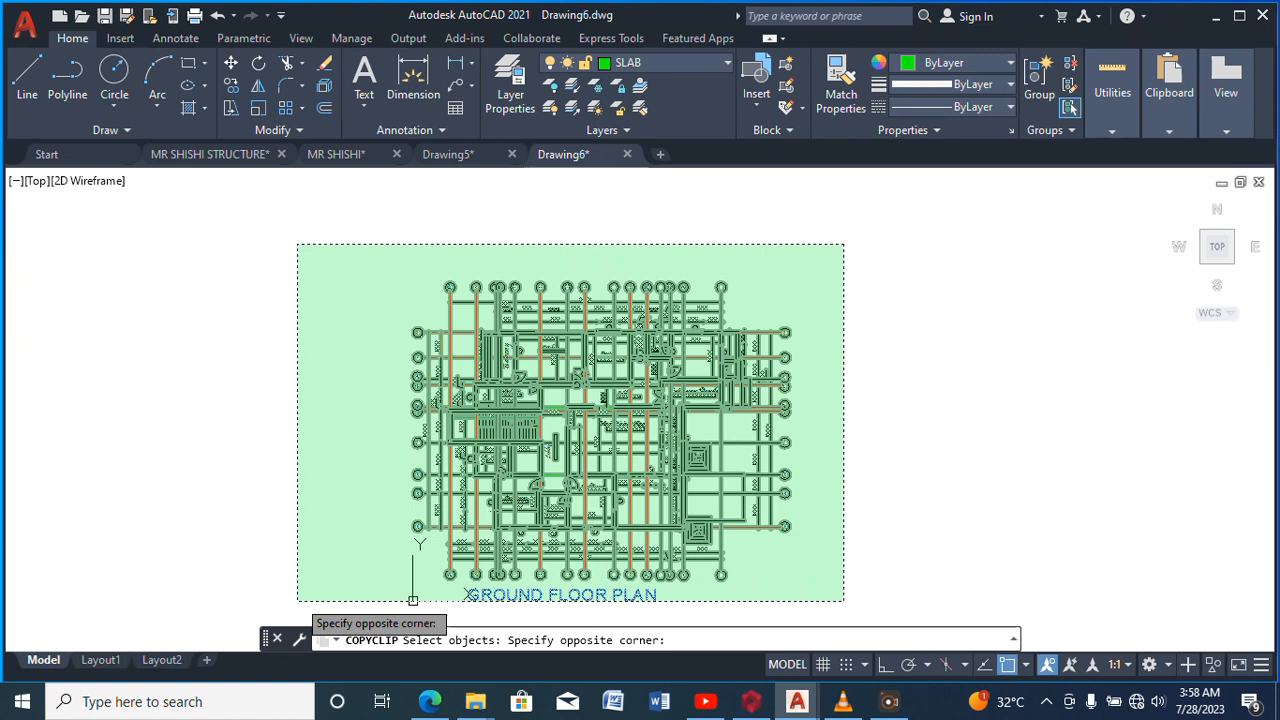
click(412, 600)
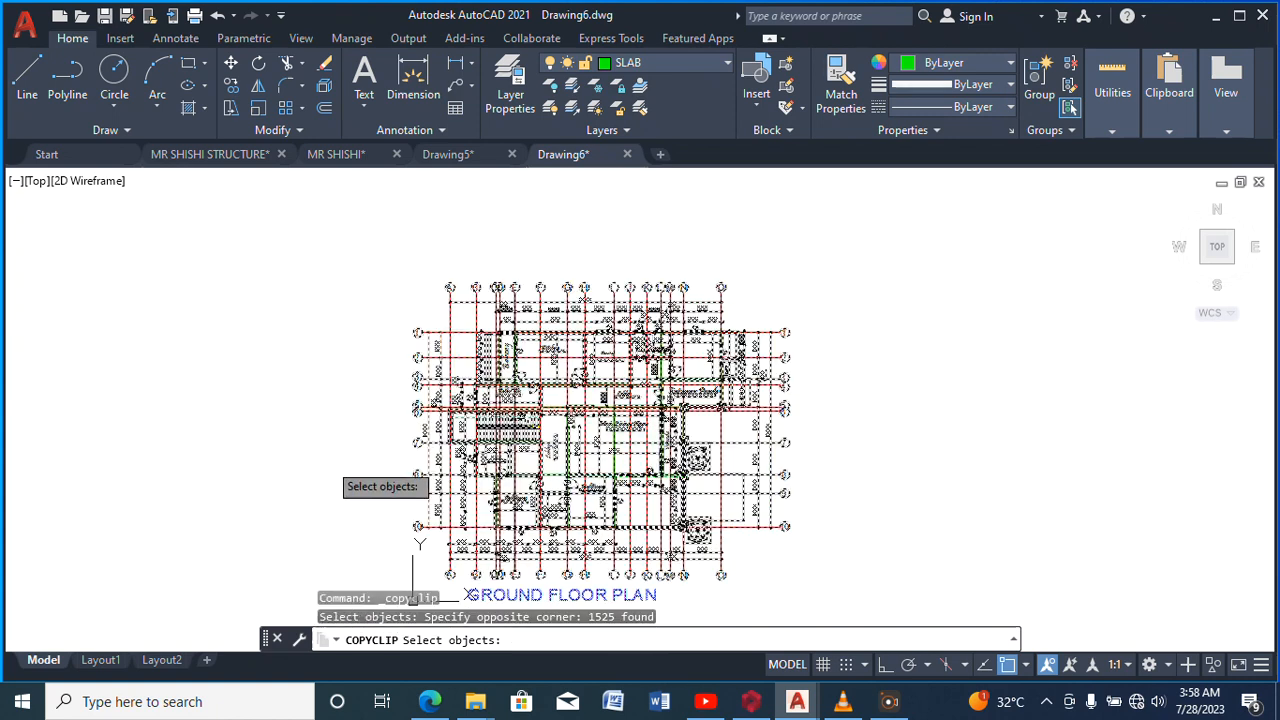
key(Return)
Create a new drawing with the grid display off and paste the copied ground floor plan into it
click(660, 155)
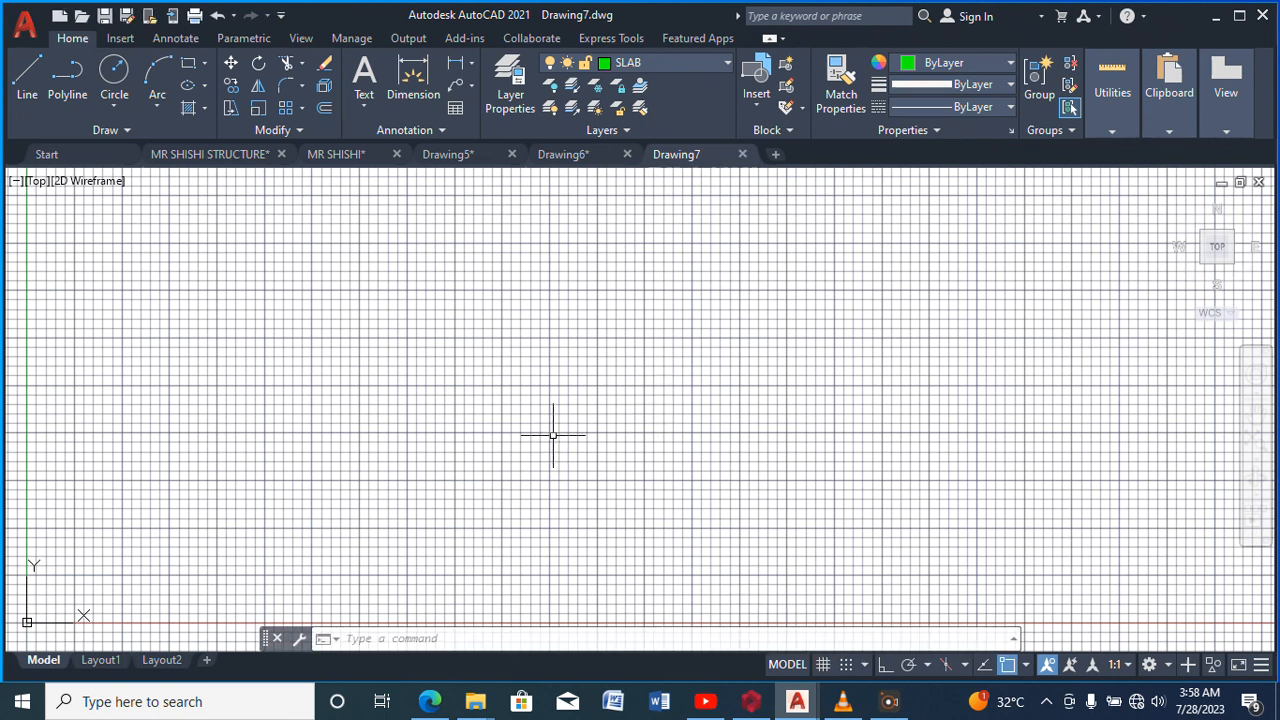
click(822, 664)
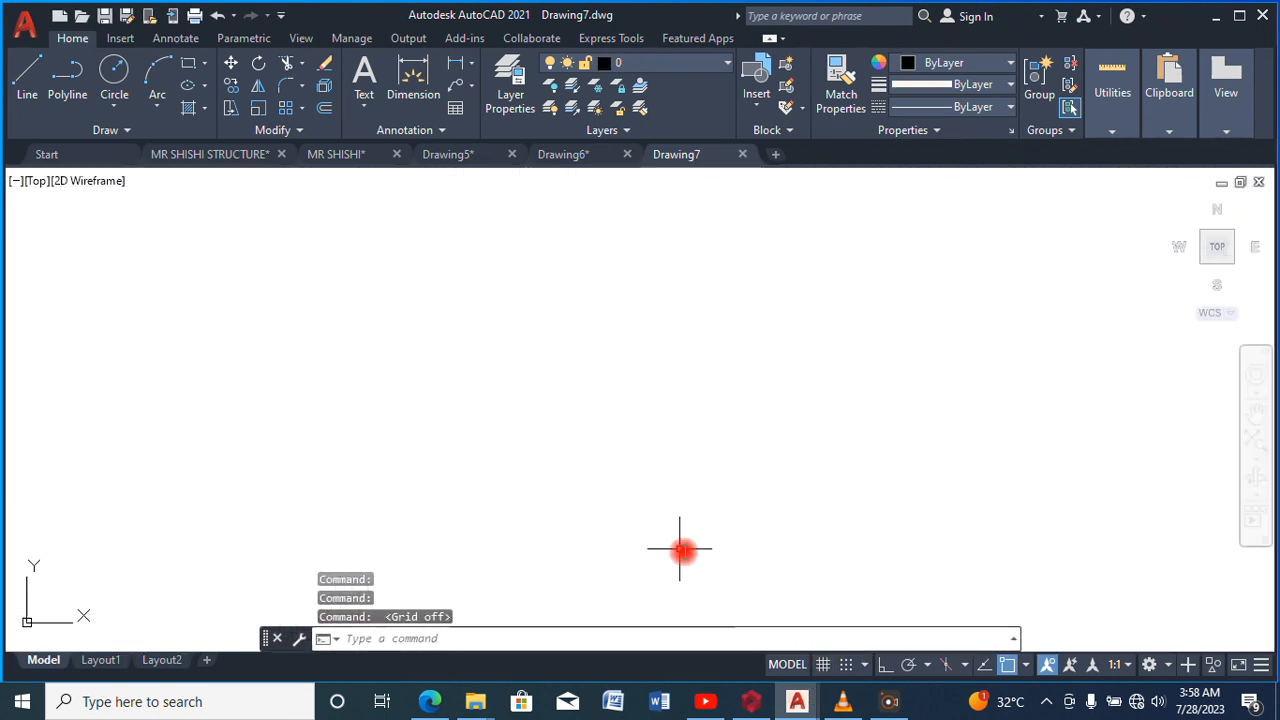
right_click(593, 425)
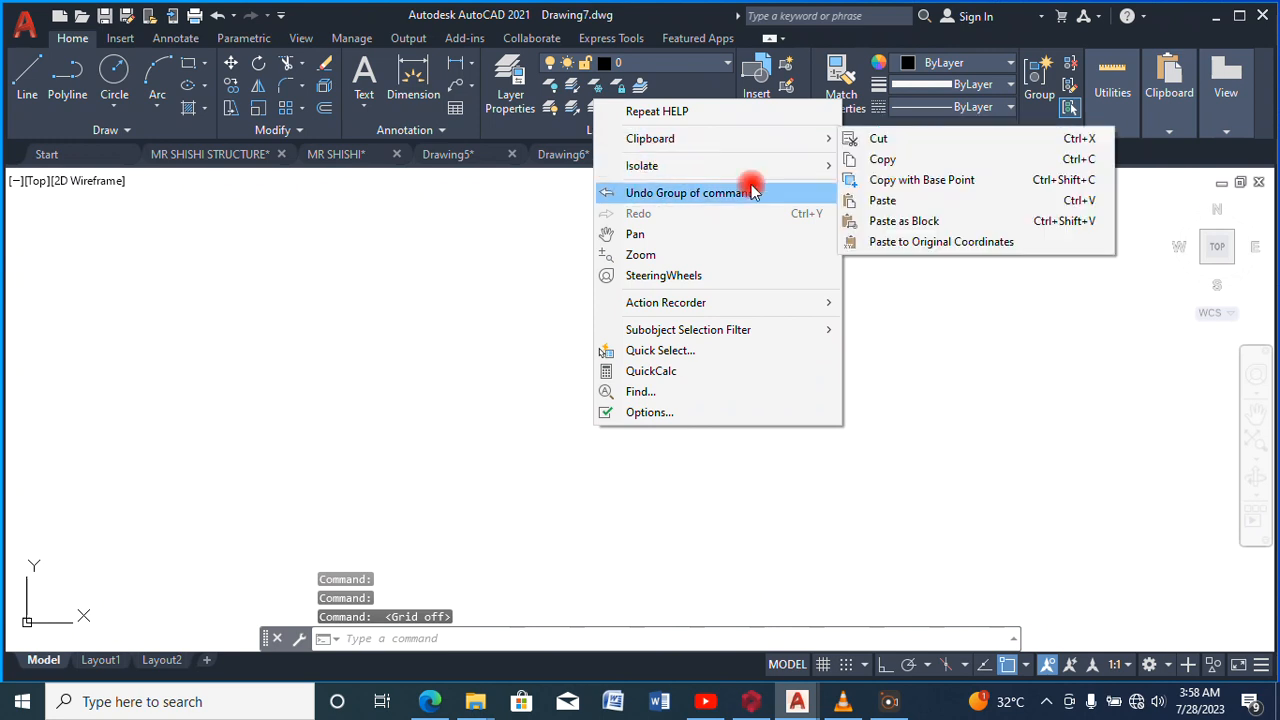
click(866, 200)
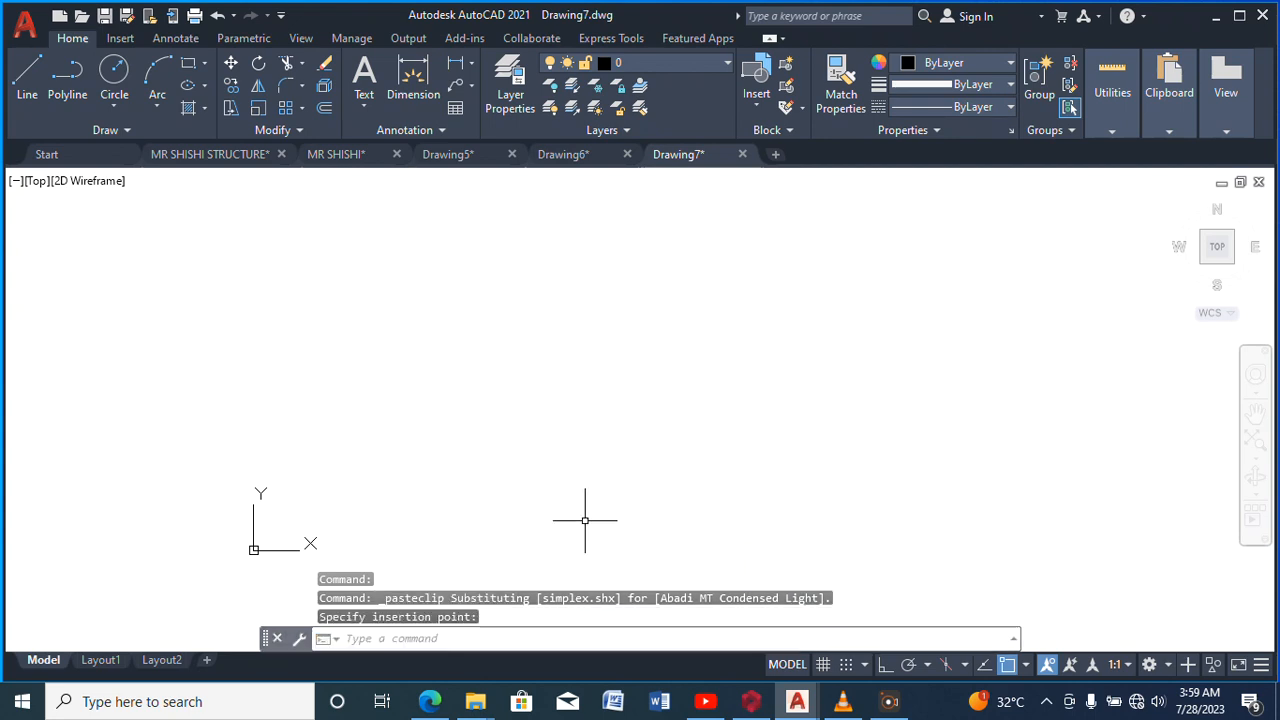
right_click(592, 484)
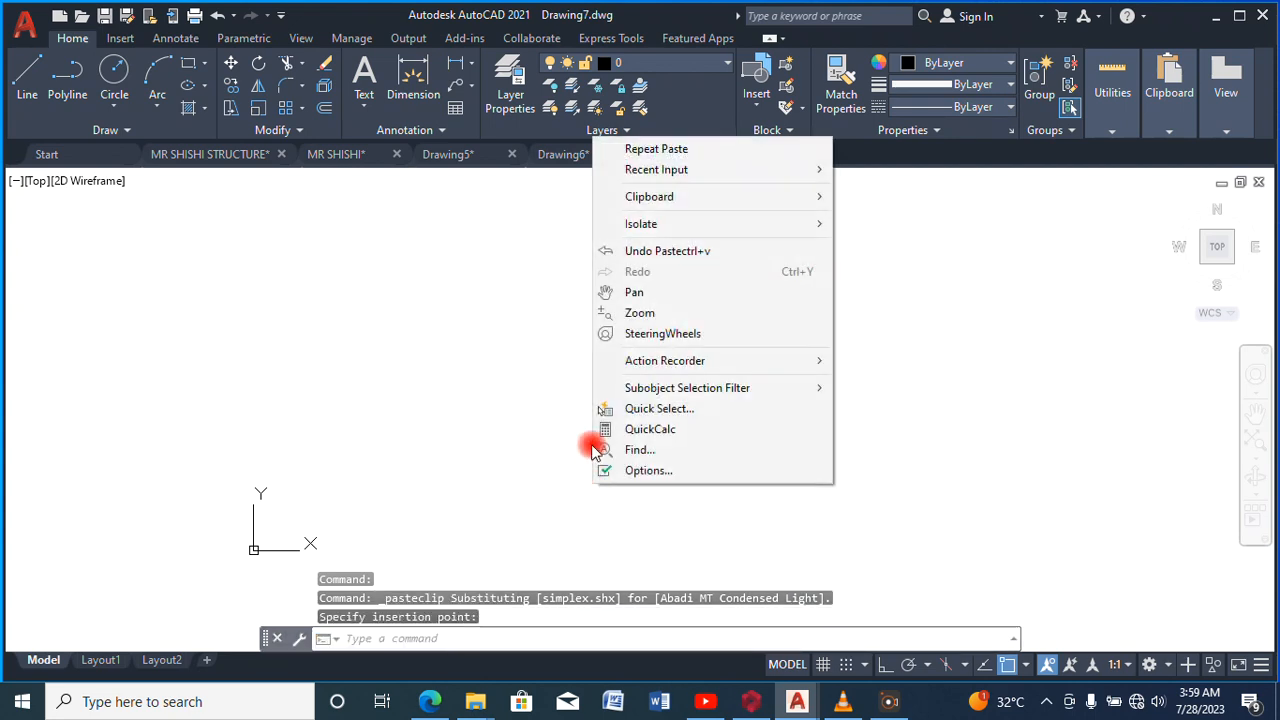
click(630, 314)
right_click(621, 317)
click(703, 471)
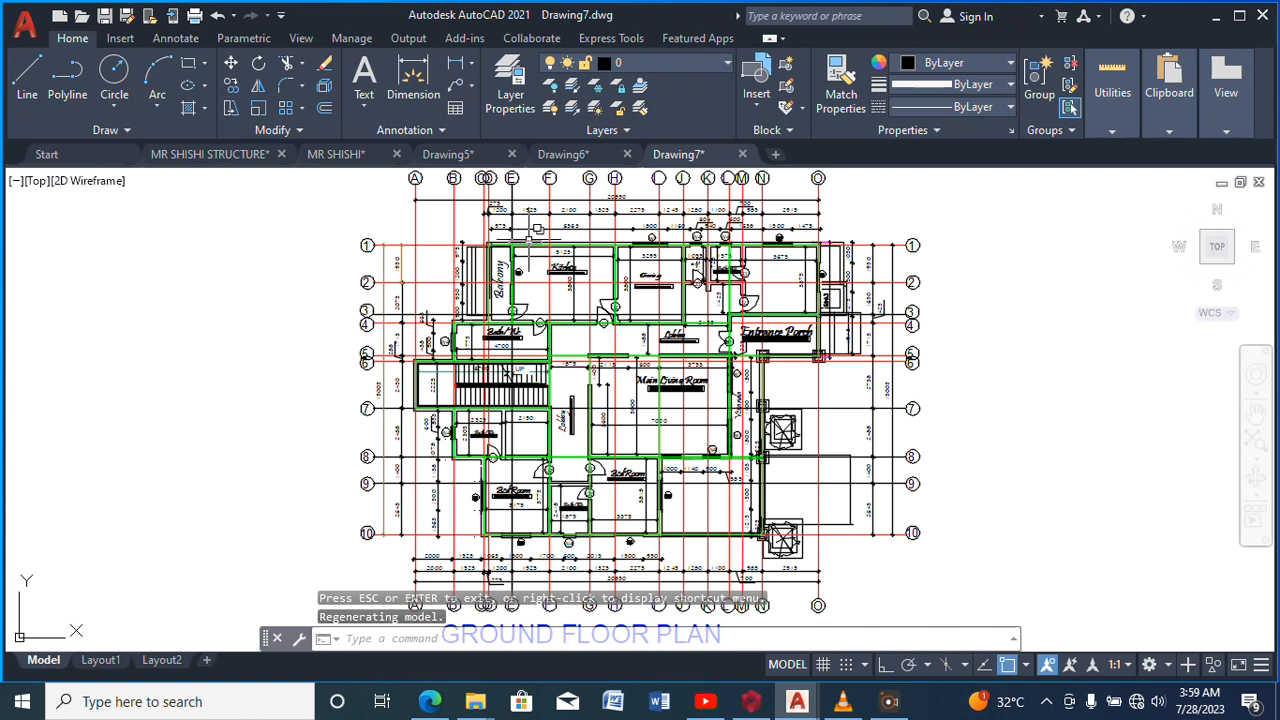
Turn off the current SLAB layer in Drawing6
click(564, 158)
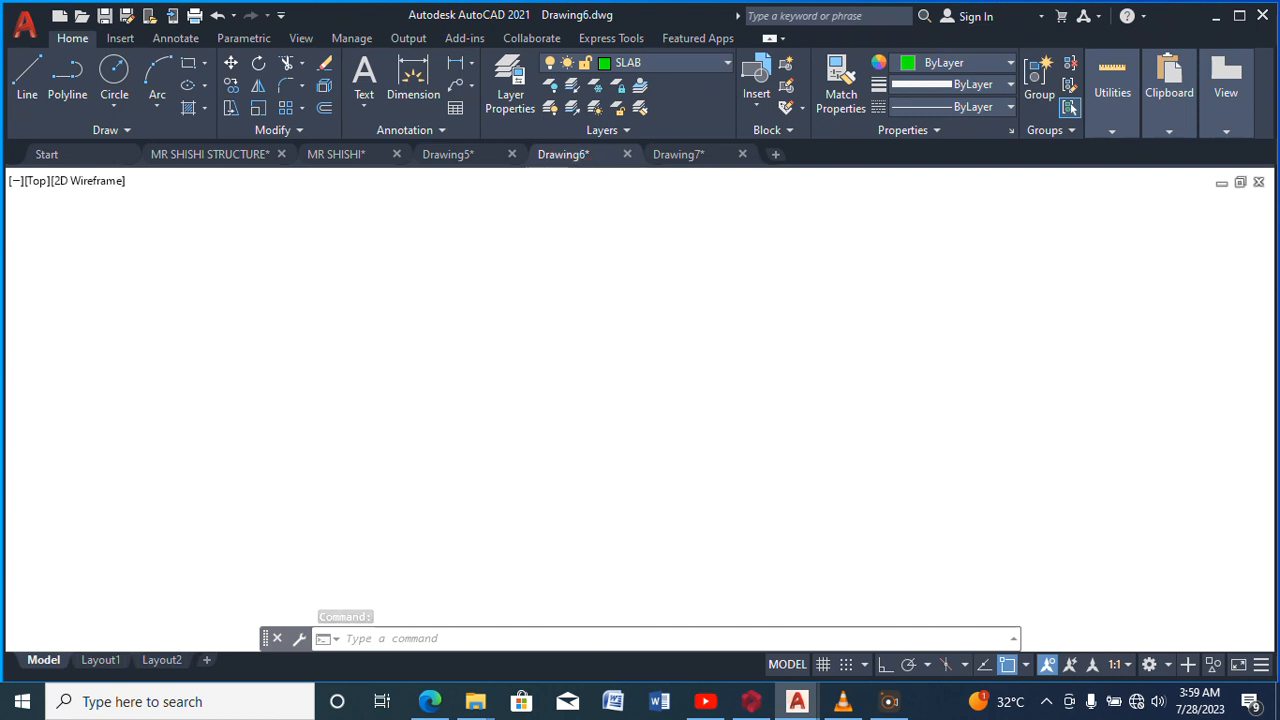
scroll(493, 240, up, 5)
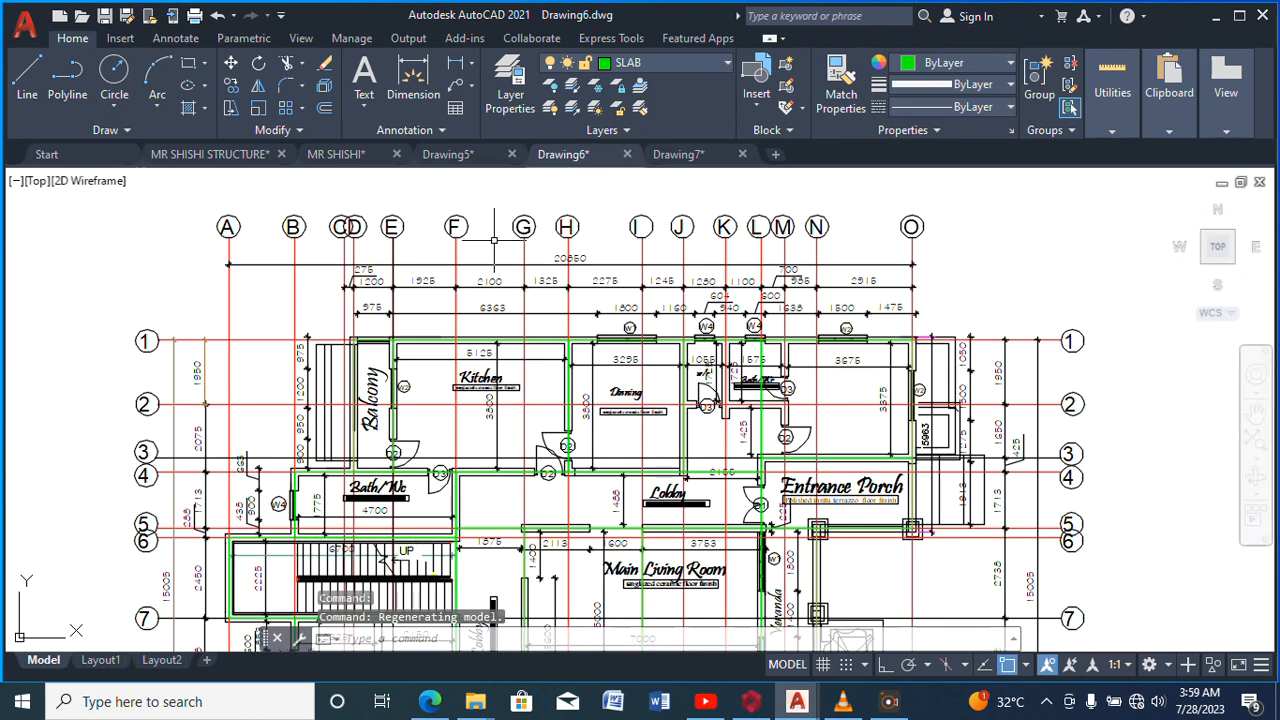
click(509, 78)
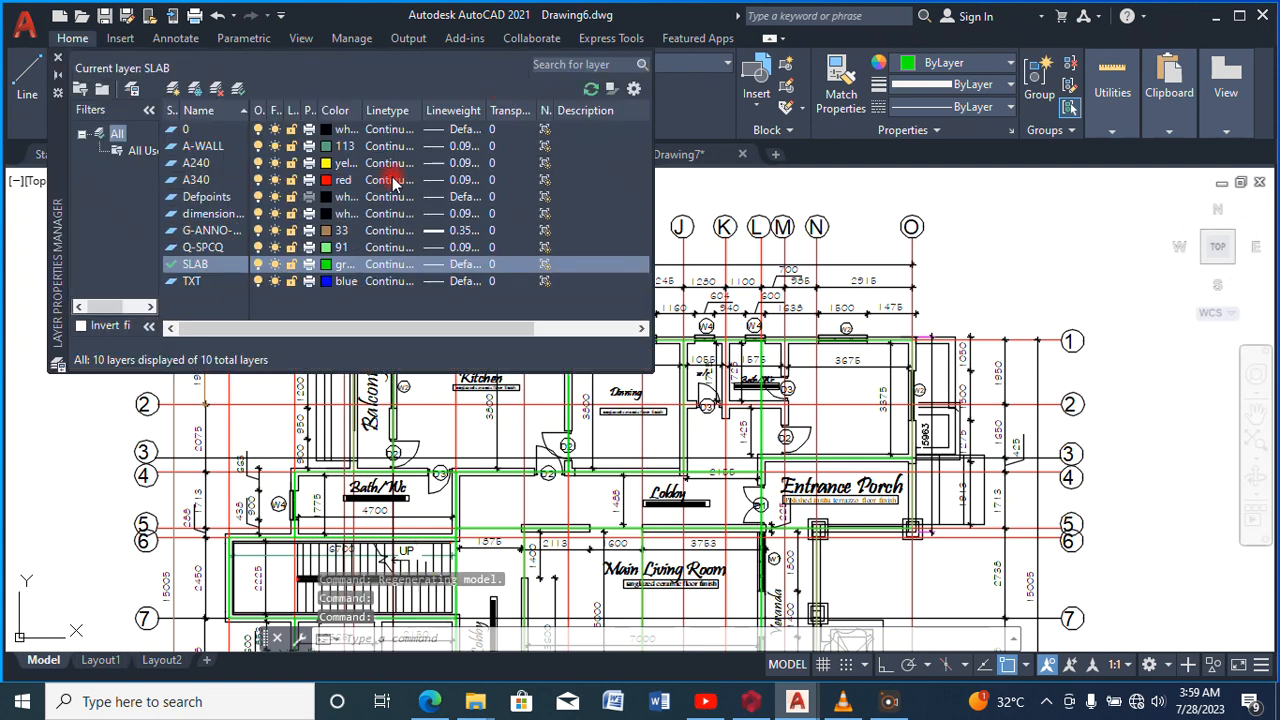
click(259, 265)
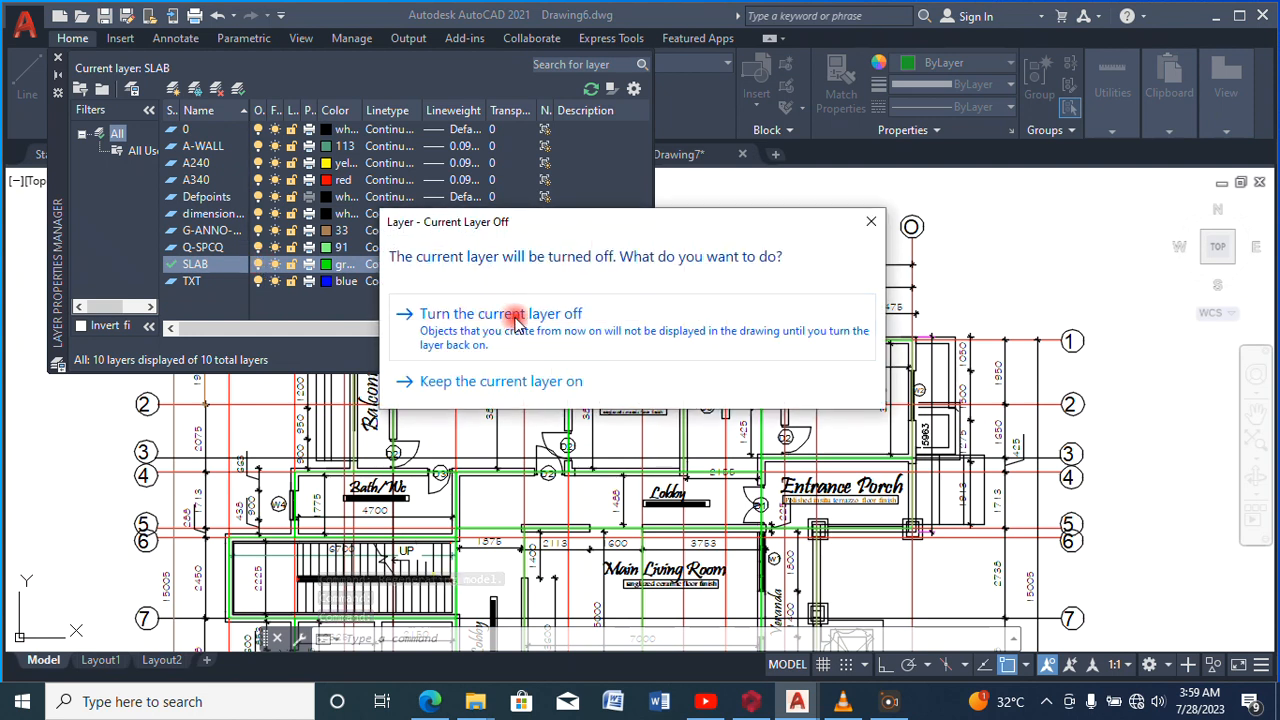
click(531, 316)
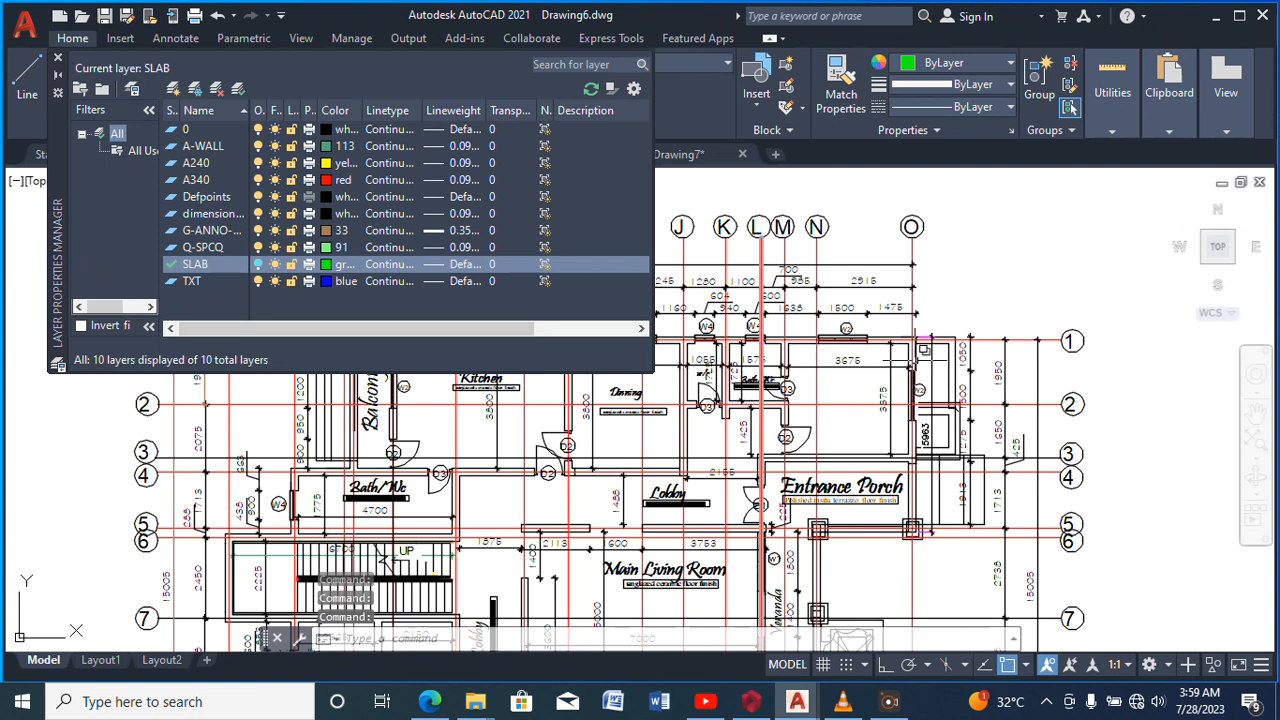
Erase all visible objects of the ground floor plan while the SLAB layer is off
click(57, 62)
scroll(686, 196, down, 6)
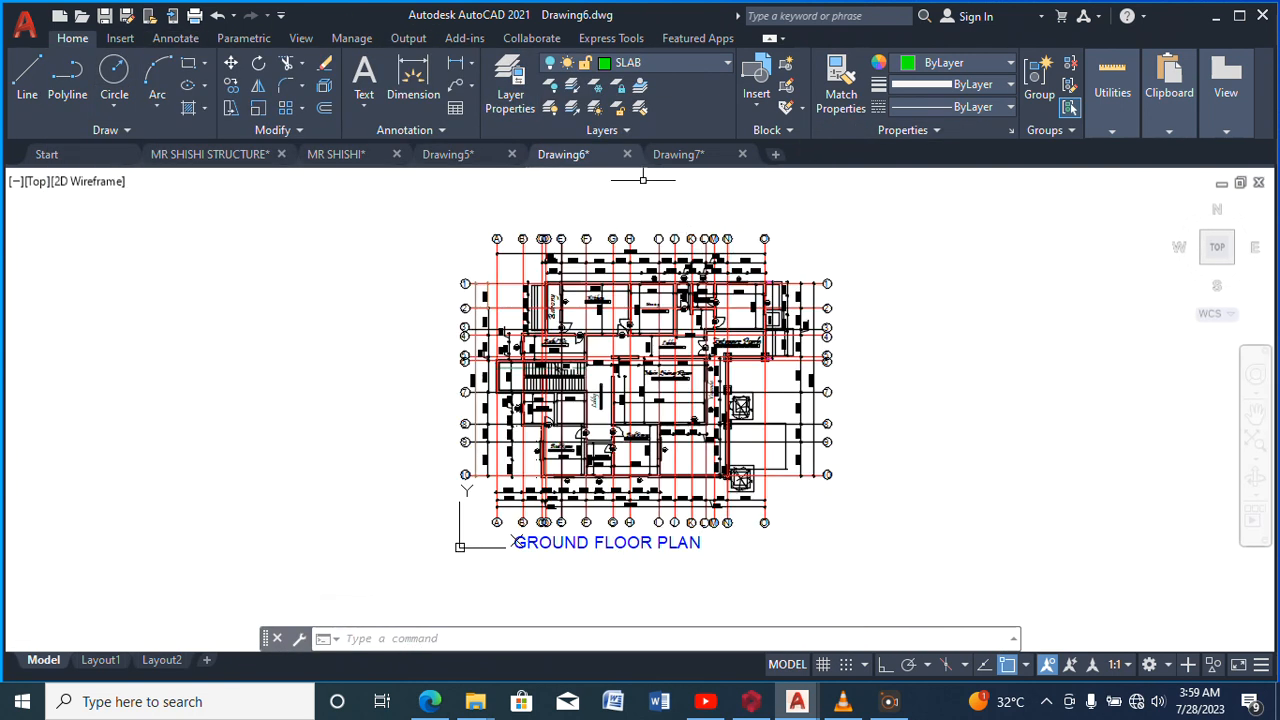
click(324, 62)
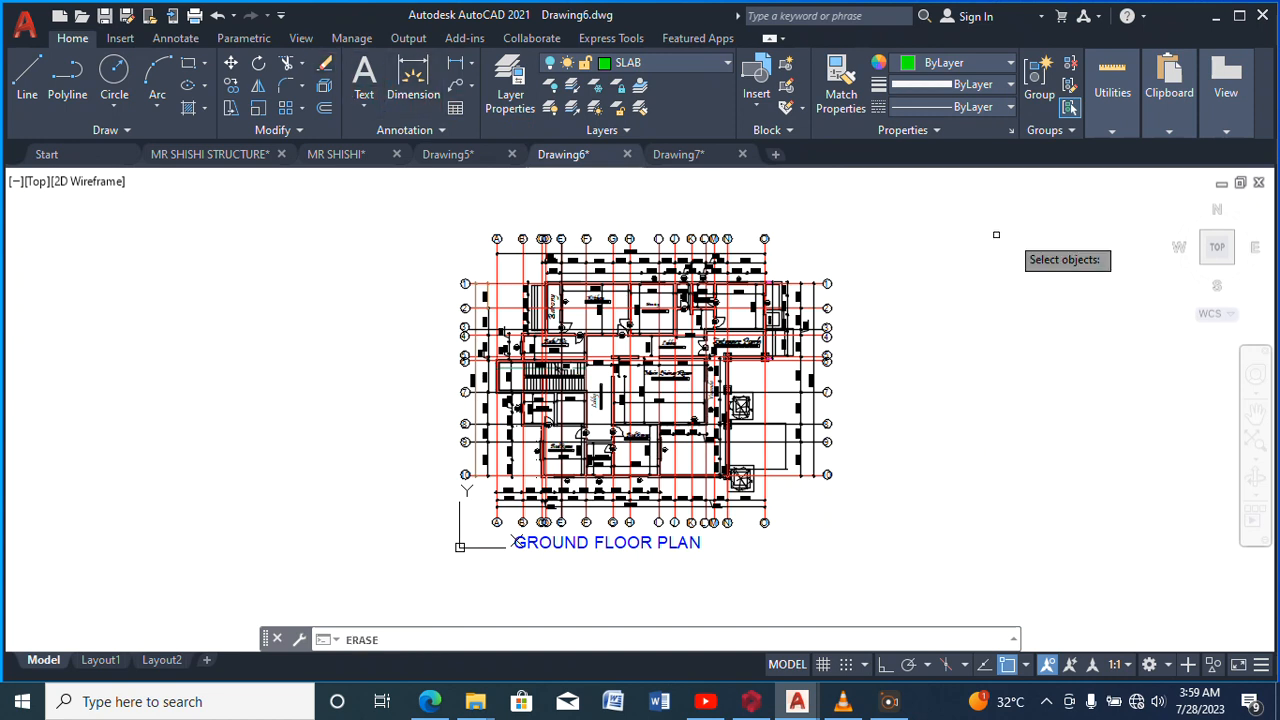
click(945, 195)
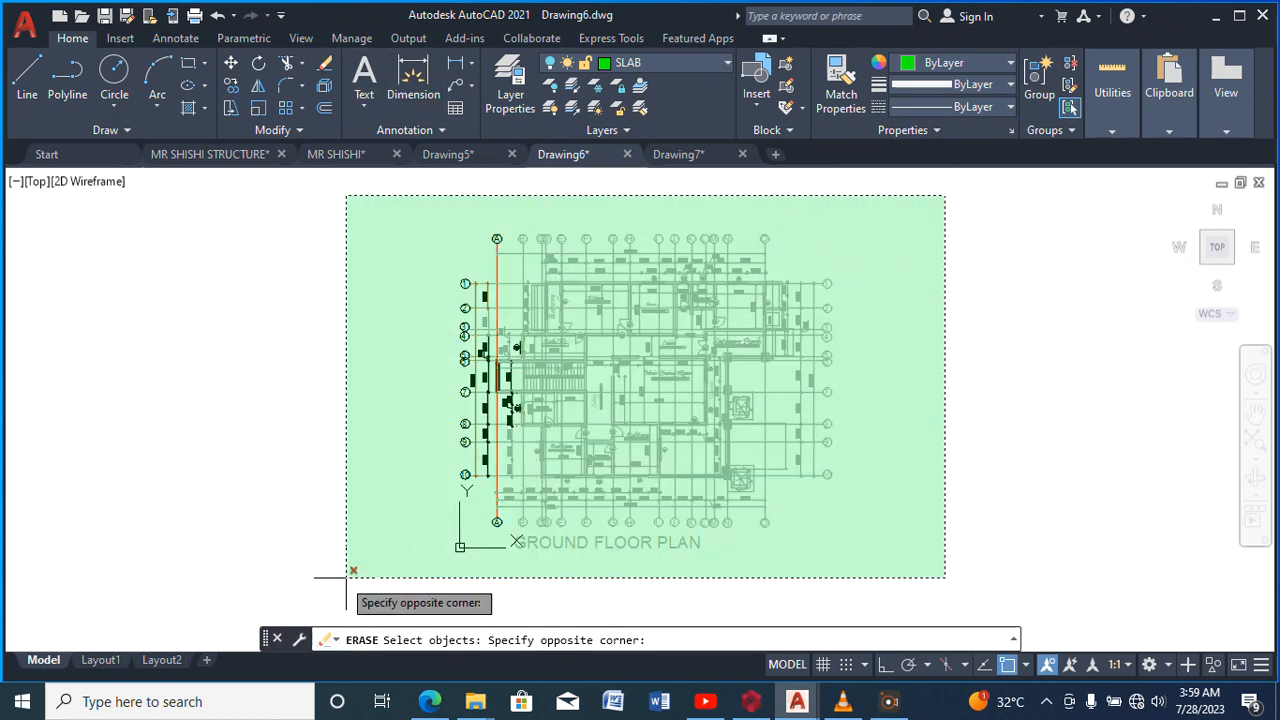
click(353, 570)
click(337, 432)
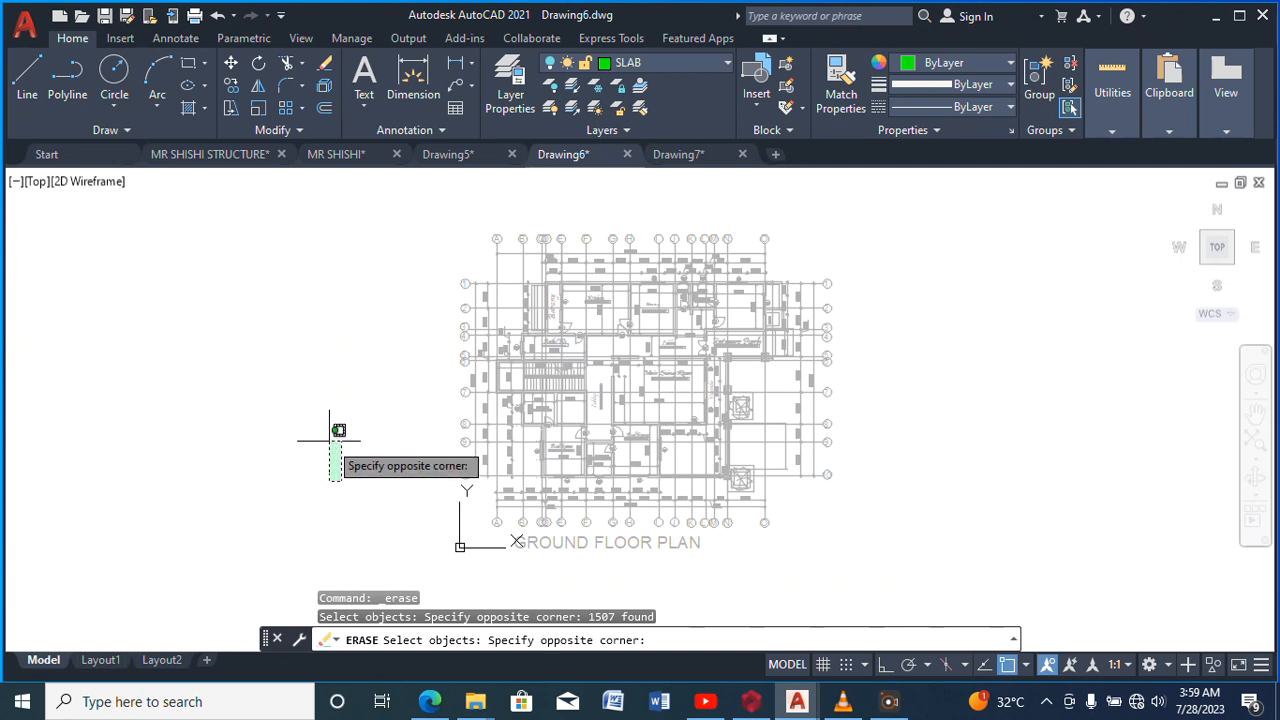
click(353, 416)
right_click(353, 416)
Examine the full extents of the drawing for any objects left after the erase
right_click(541, 389)
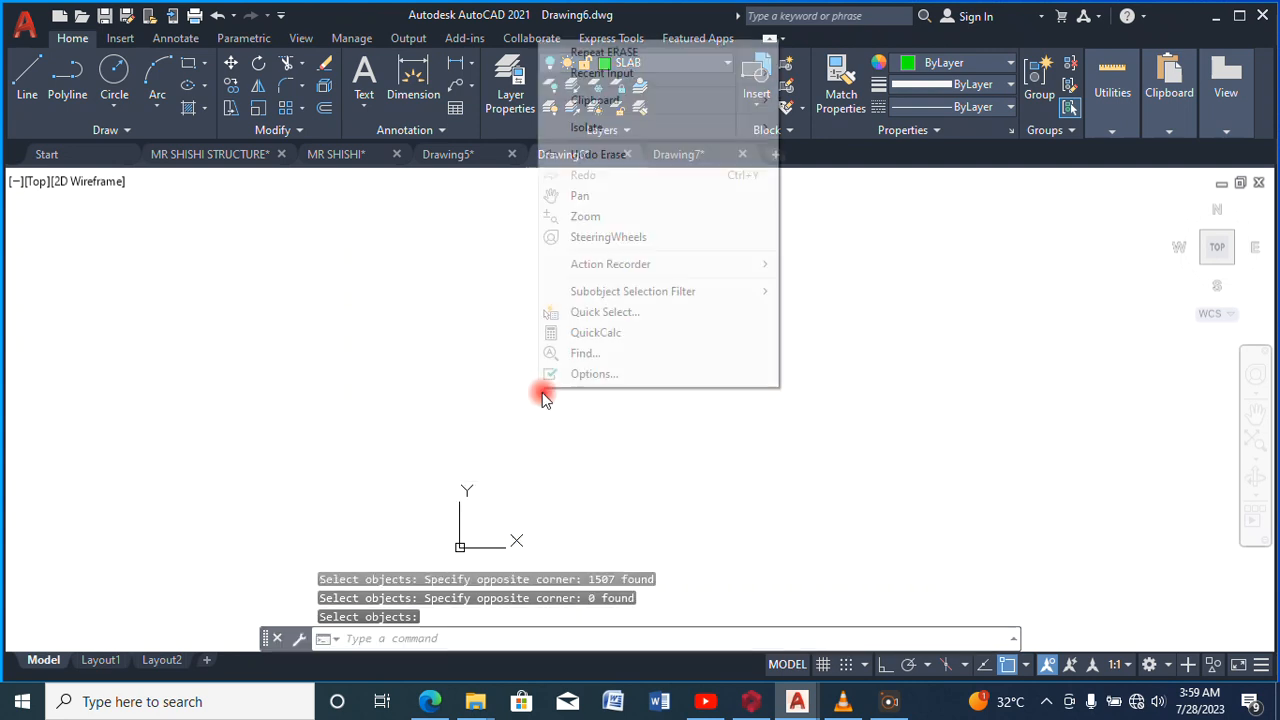
click(598, 218)
right_click(500, 297)
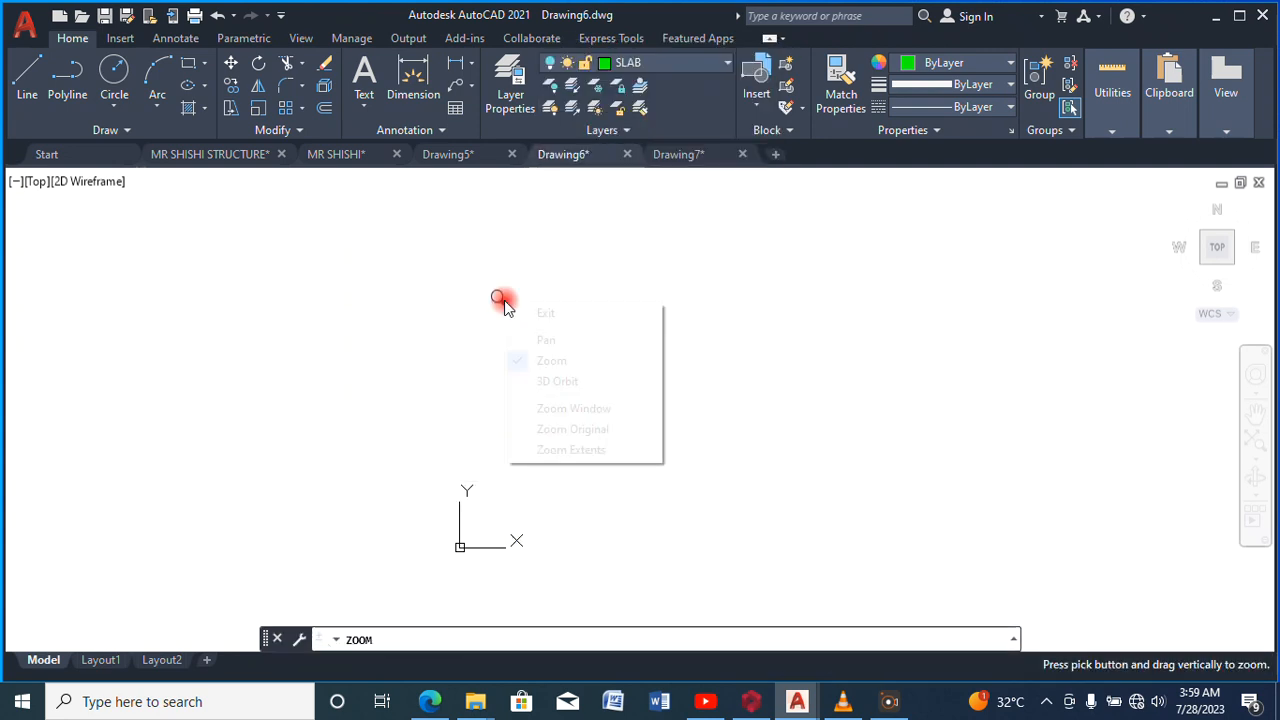
click(563, 451)
right_click(541, 403)
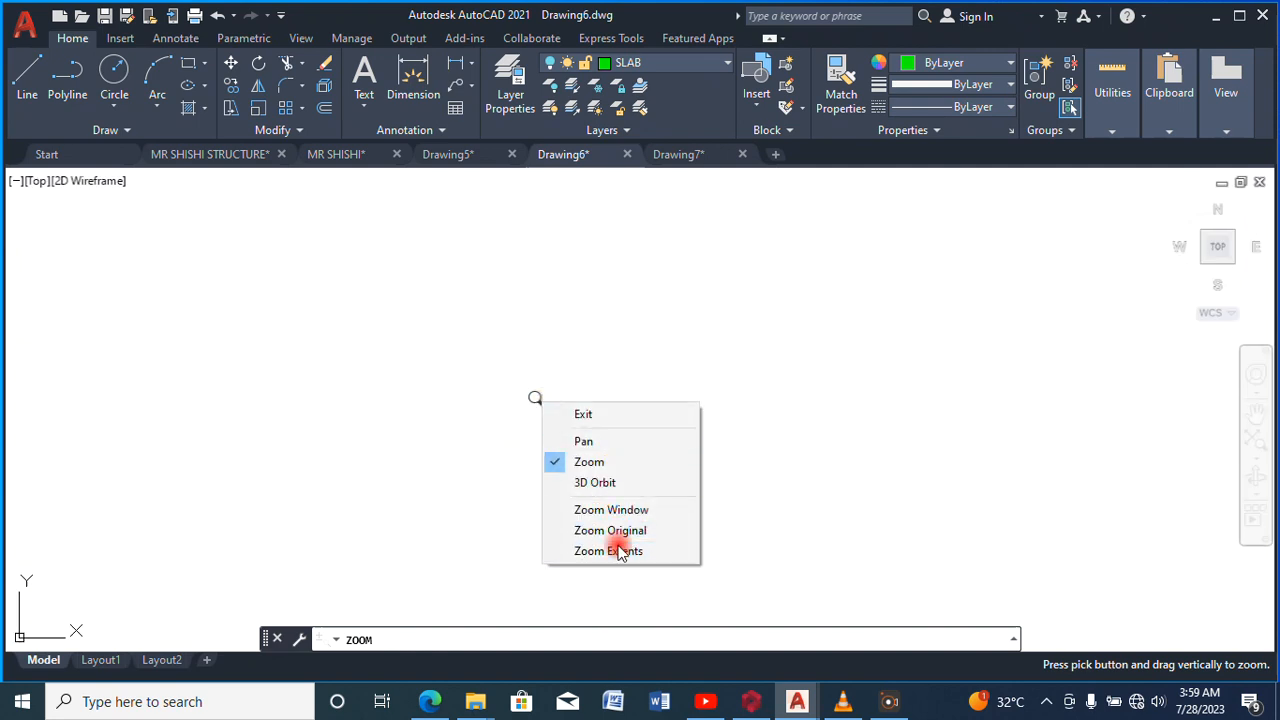
click(620, 549)
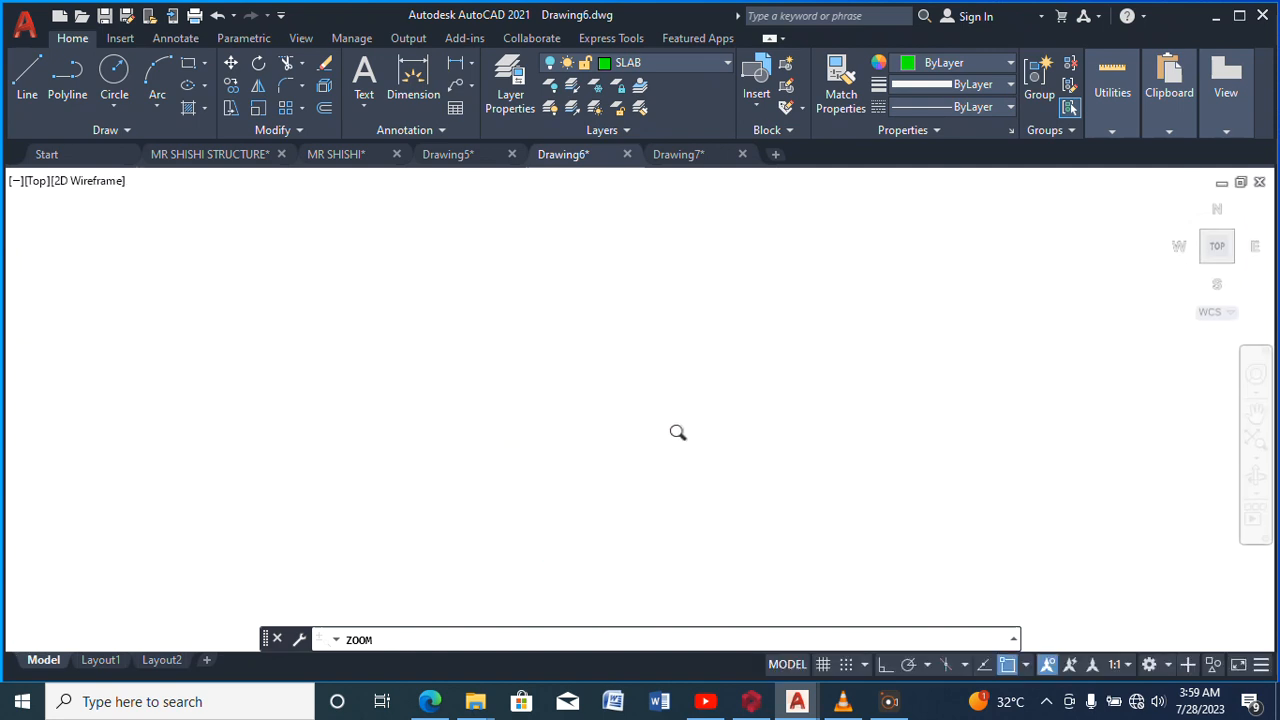
right_click(605, 401)
click(643, 409)
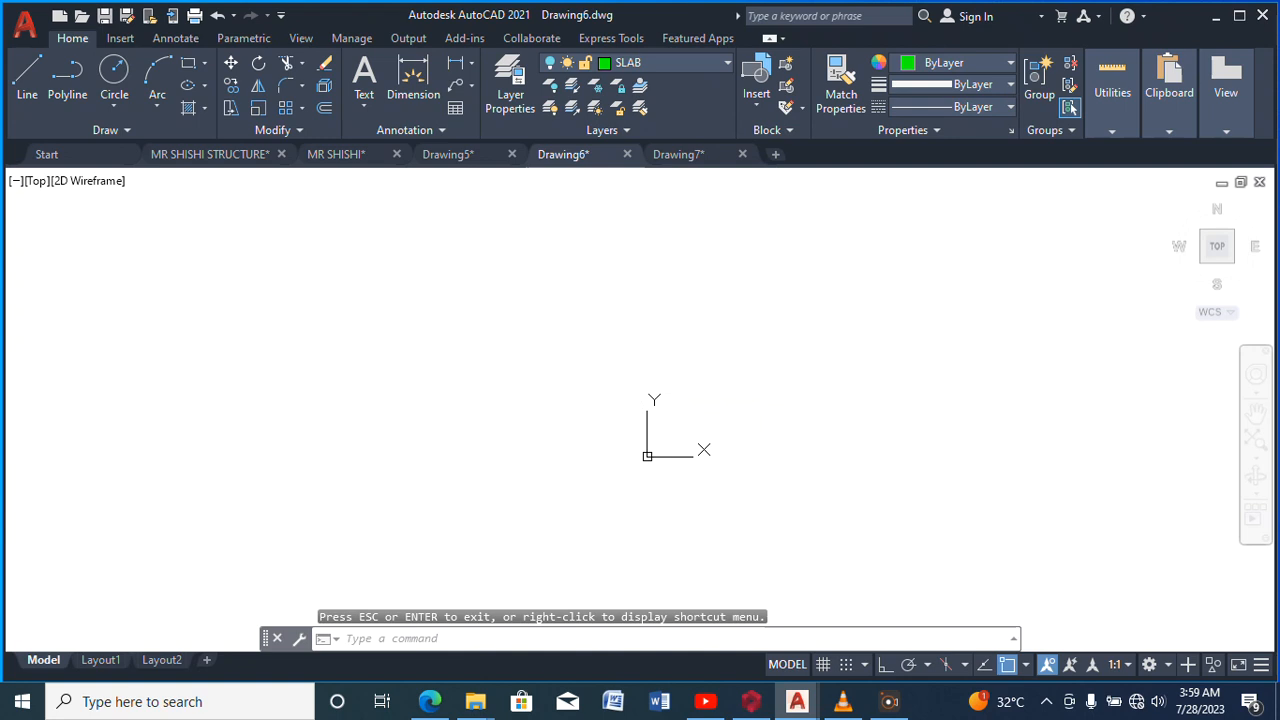
Turn the SLAB layer back on and bring the green slab outlines into view
click(514, 104)
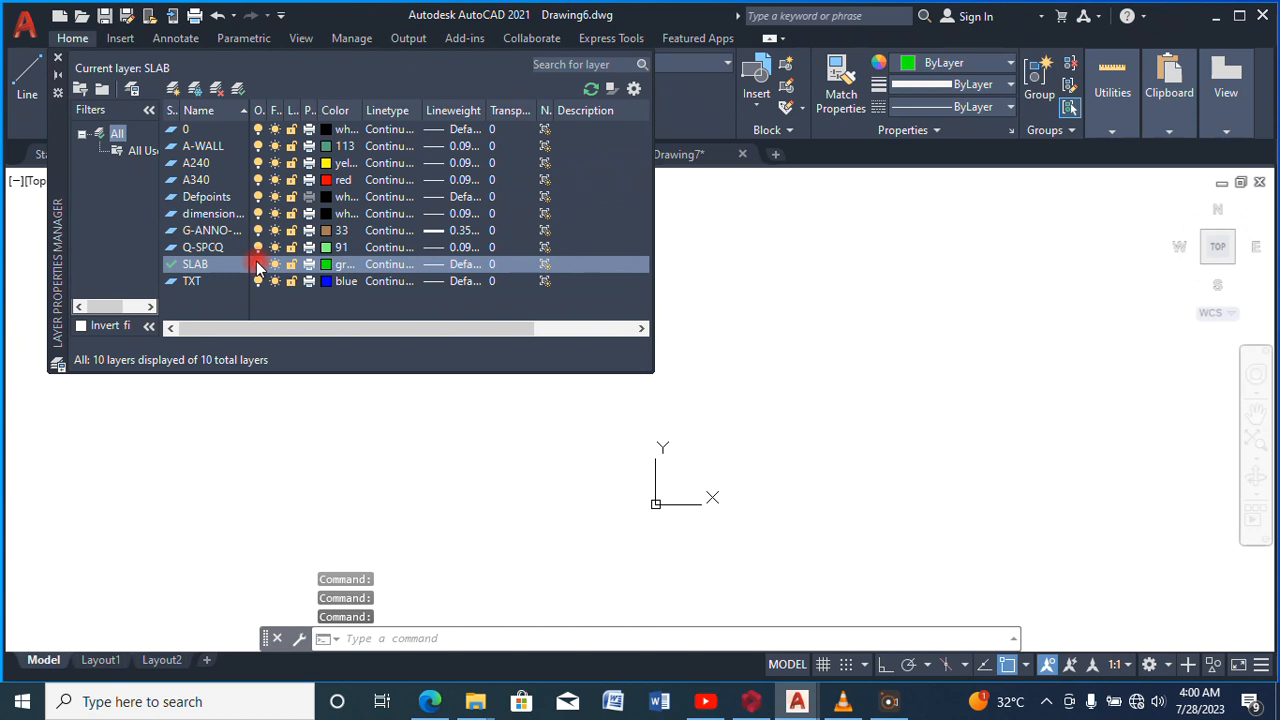
click(257, 266)
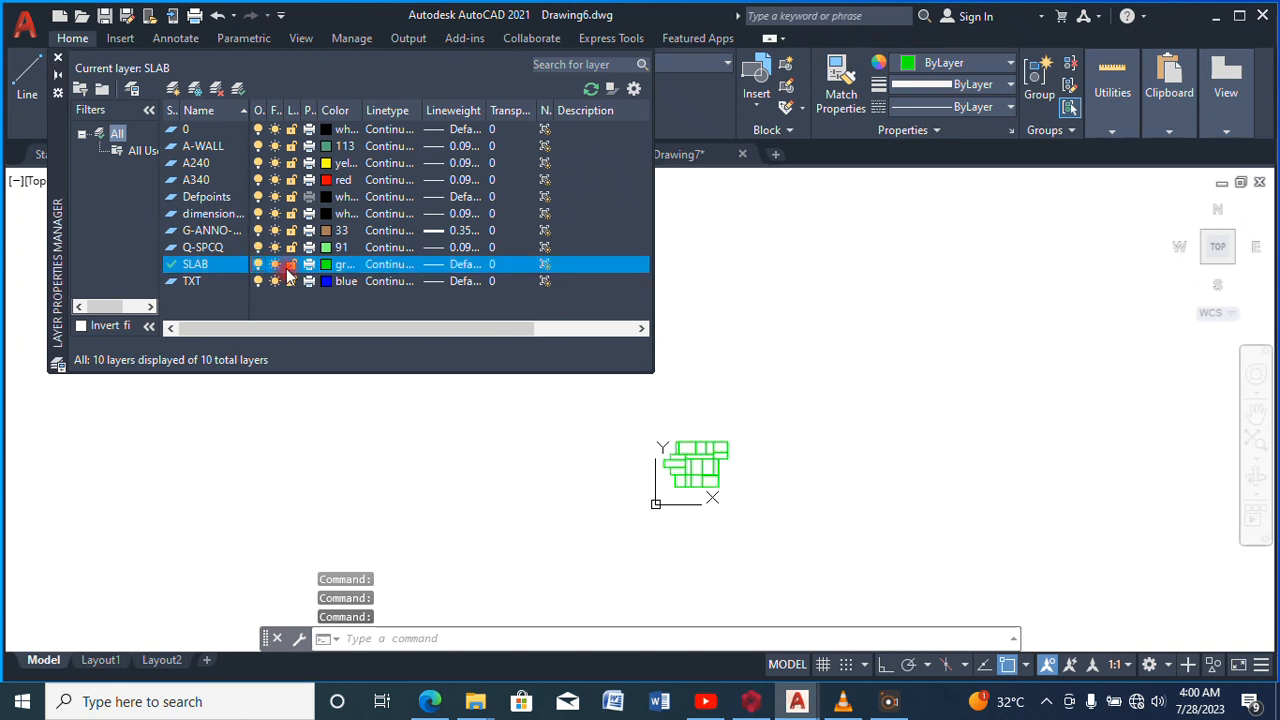
click(57, 60)
scroll(650, 400, up, 5)
scroll(563, 324, up, 2)
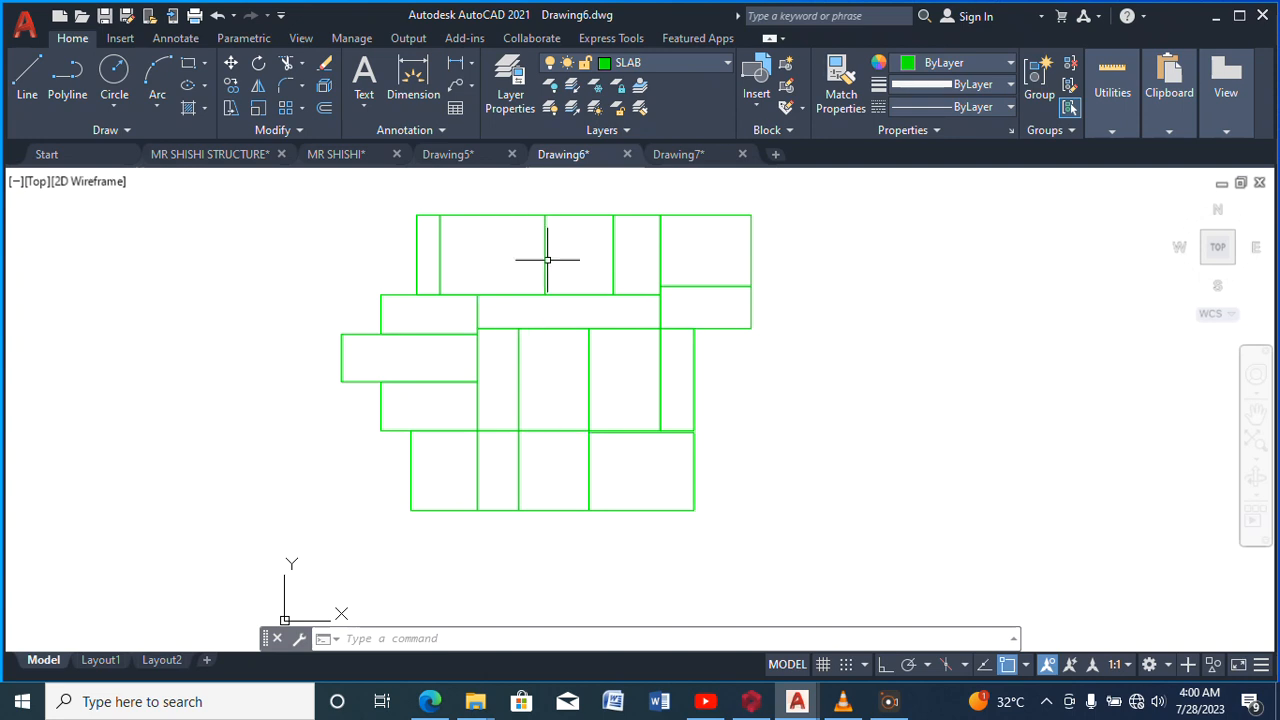
Save the slab outline drawing in Documents as CIVILSOFTCLASS1 in AutoCAD 2013/LT2013 DXF format
click(30, 30)
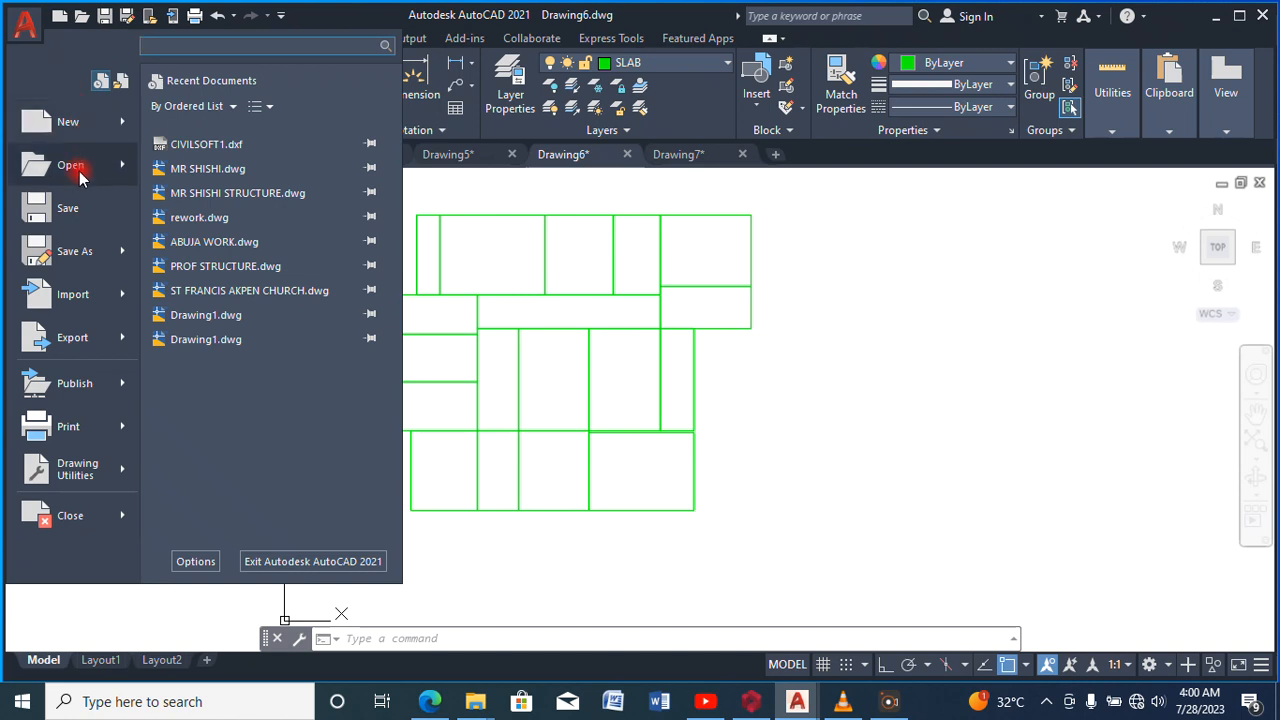
click(72, 254)
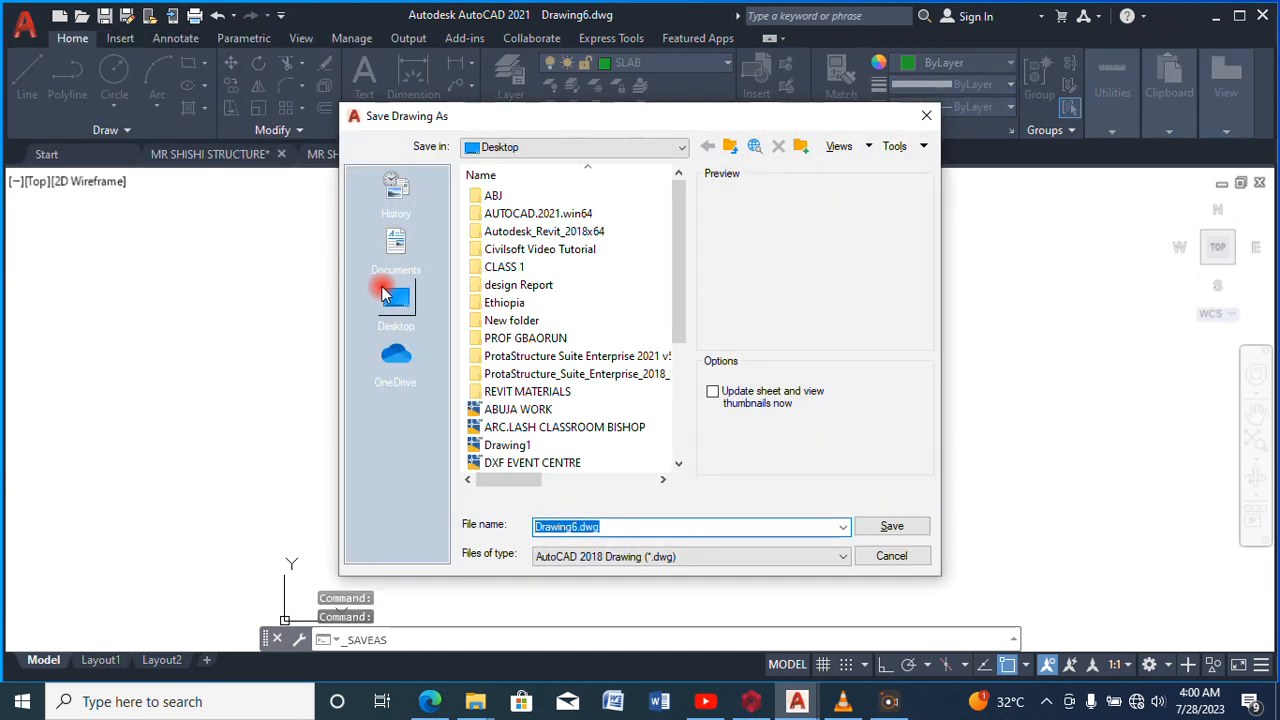
click(395, 262)
double_click(600, 526)
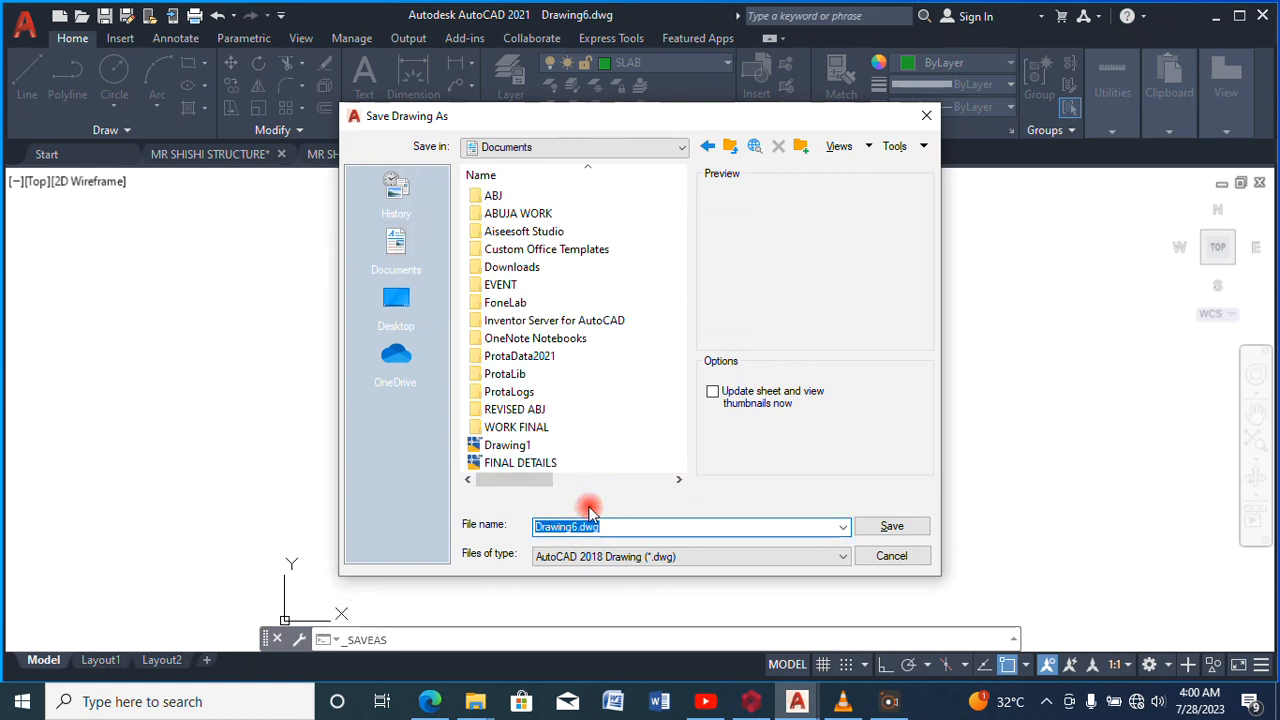
text(CIVILSOFTCLASS1)
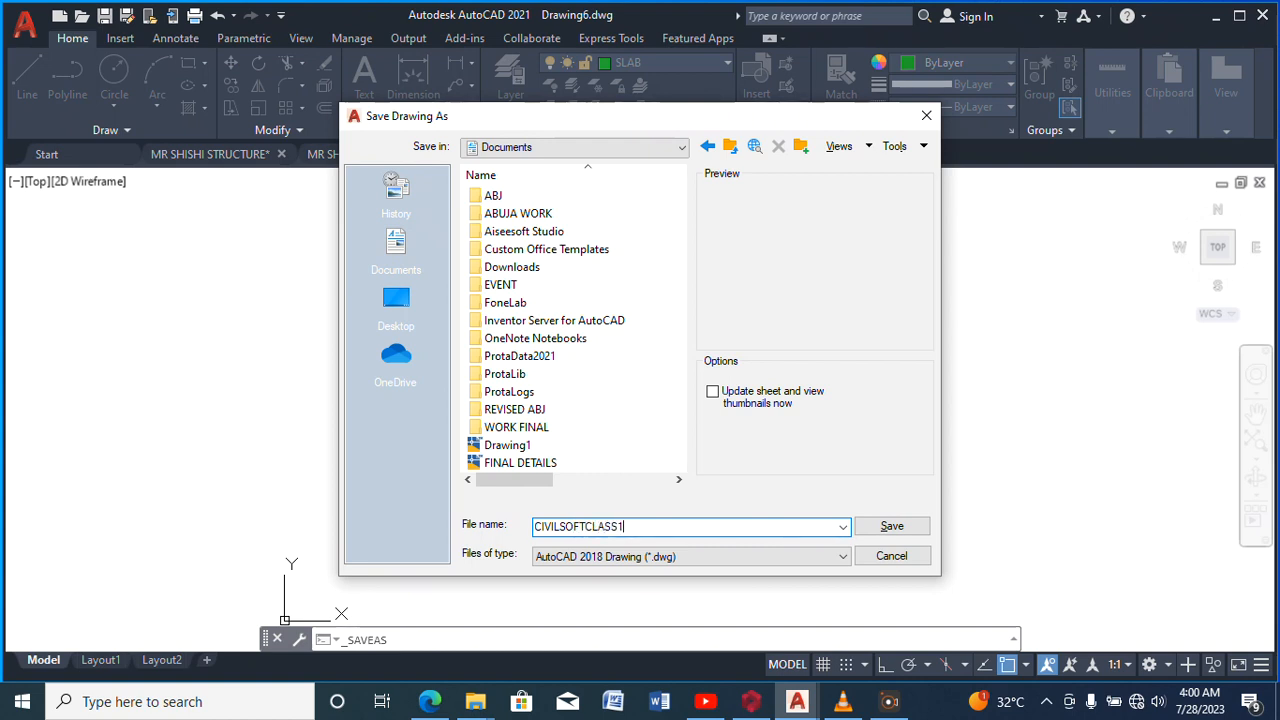
click(697, 557)
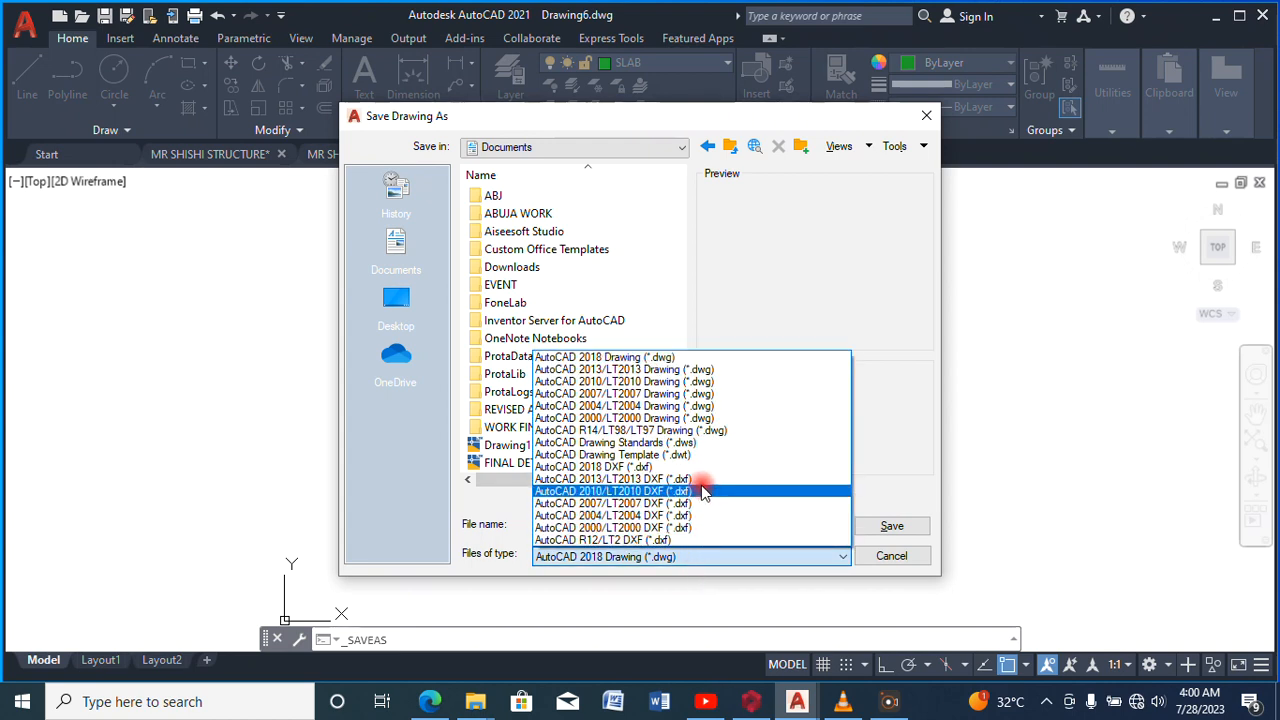
click(694, 479)
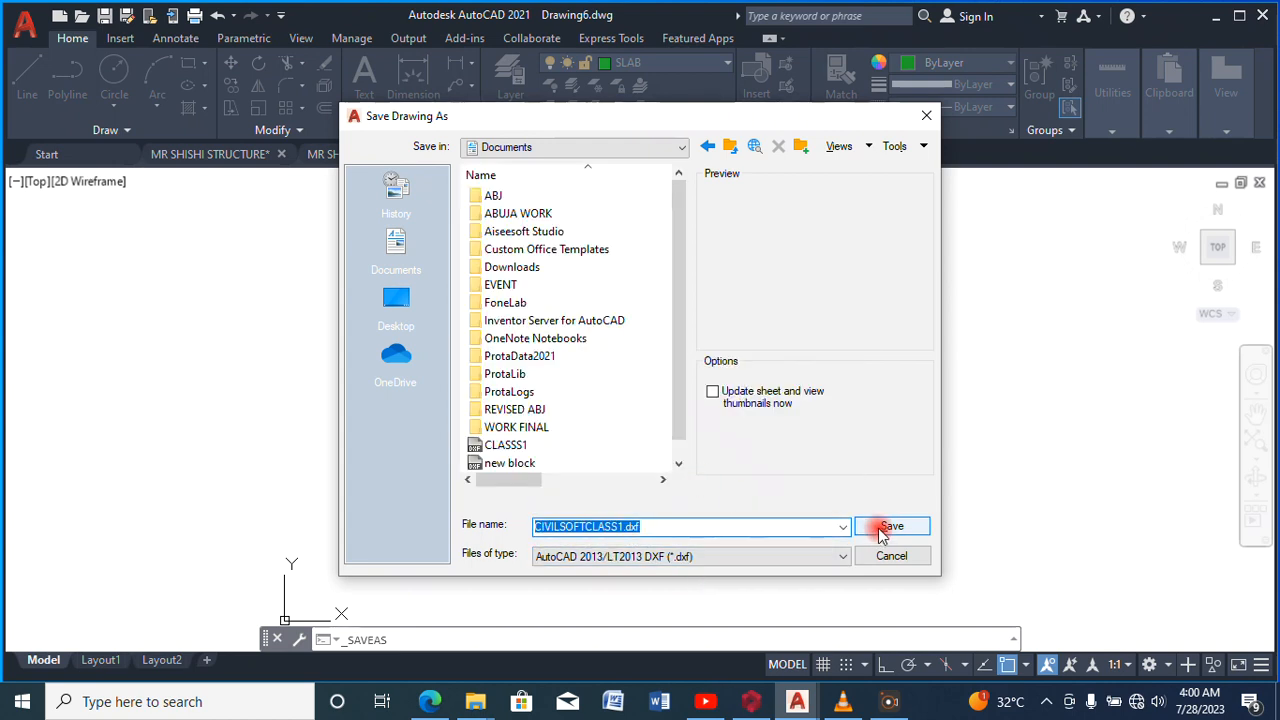
click(885, 529)
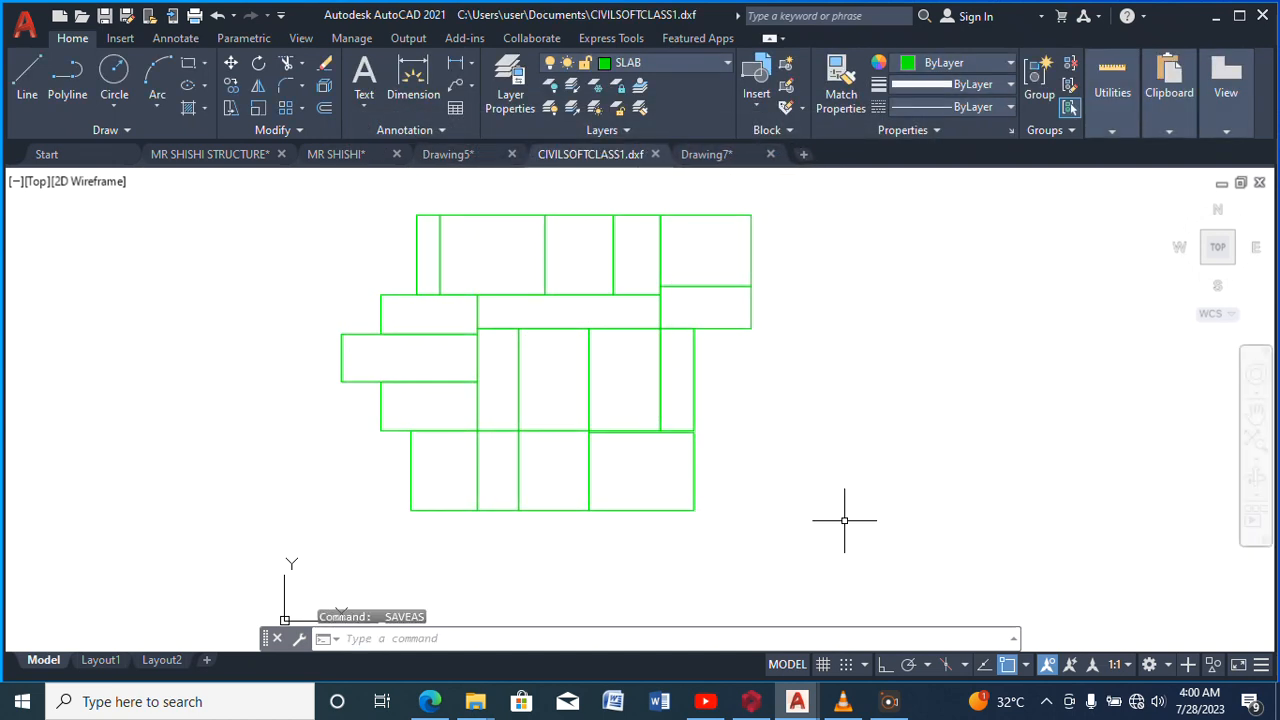
Switch to QuickCivilSeries QuickStructure by launching it from the desktop, and create a new project
click(1215, 16)
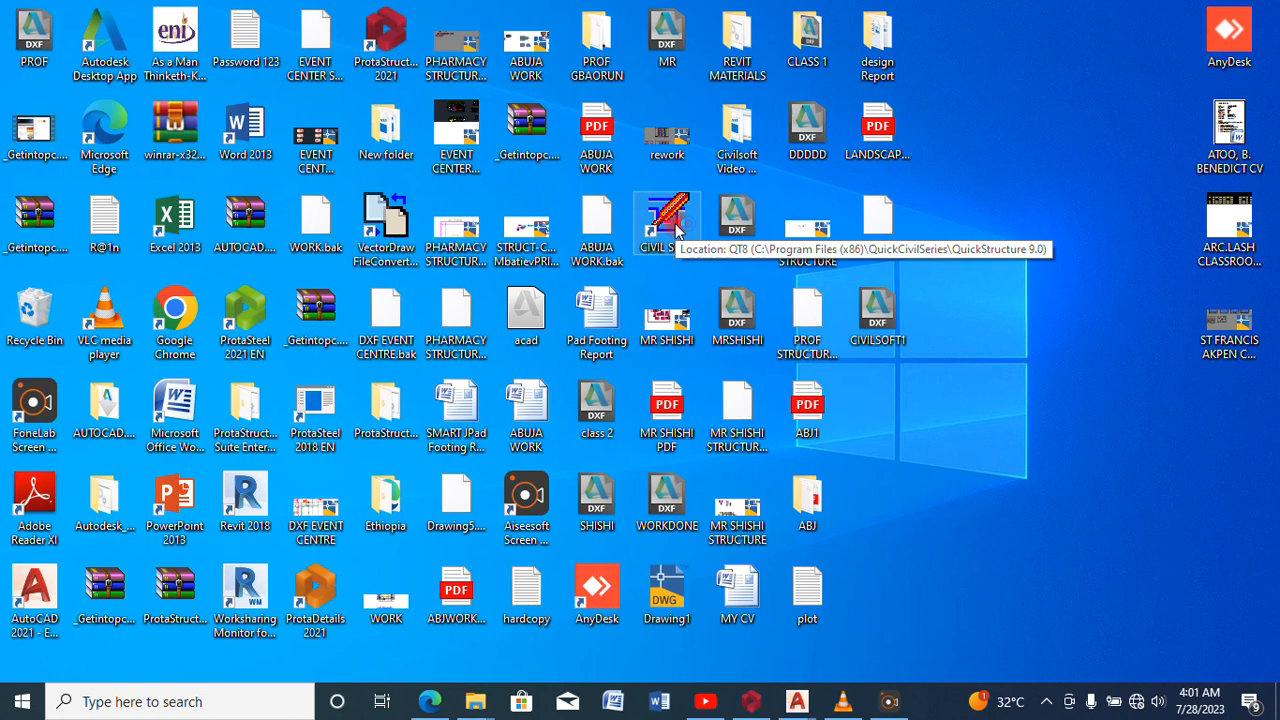
double_click(672, 225)
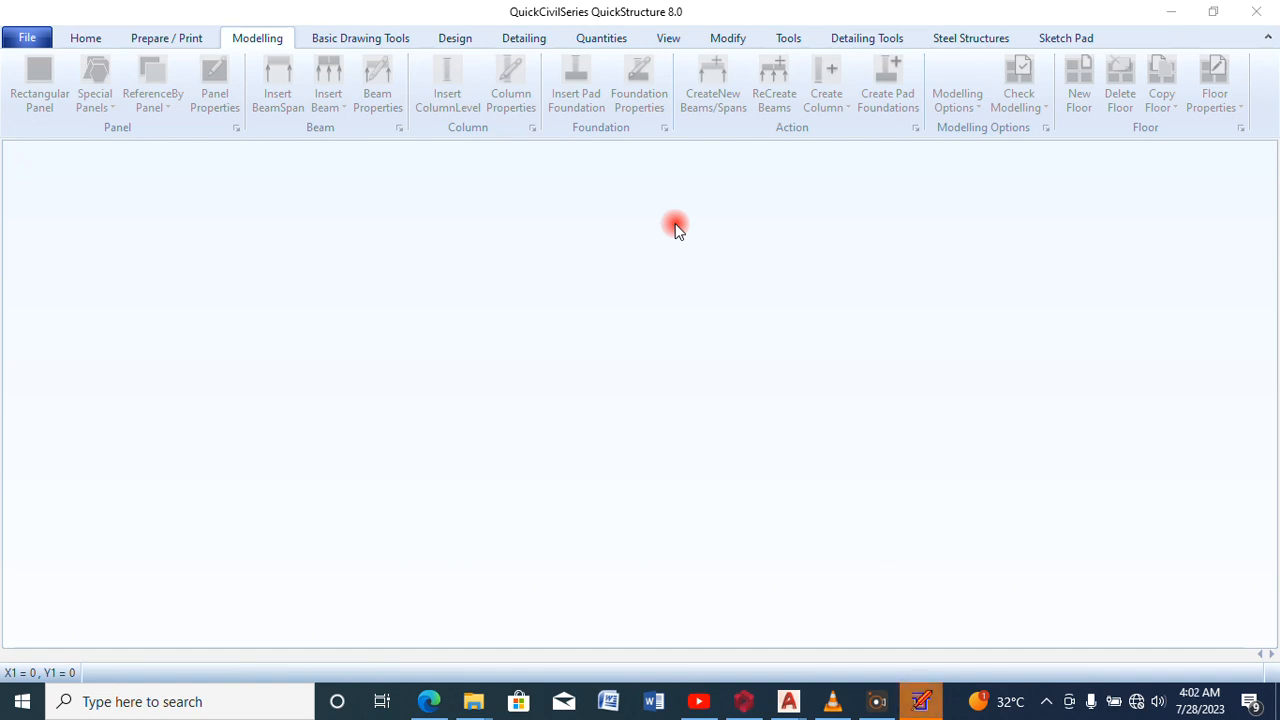
click(362, 40)
click(27, 39)
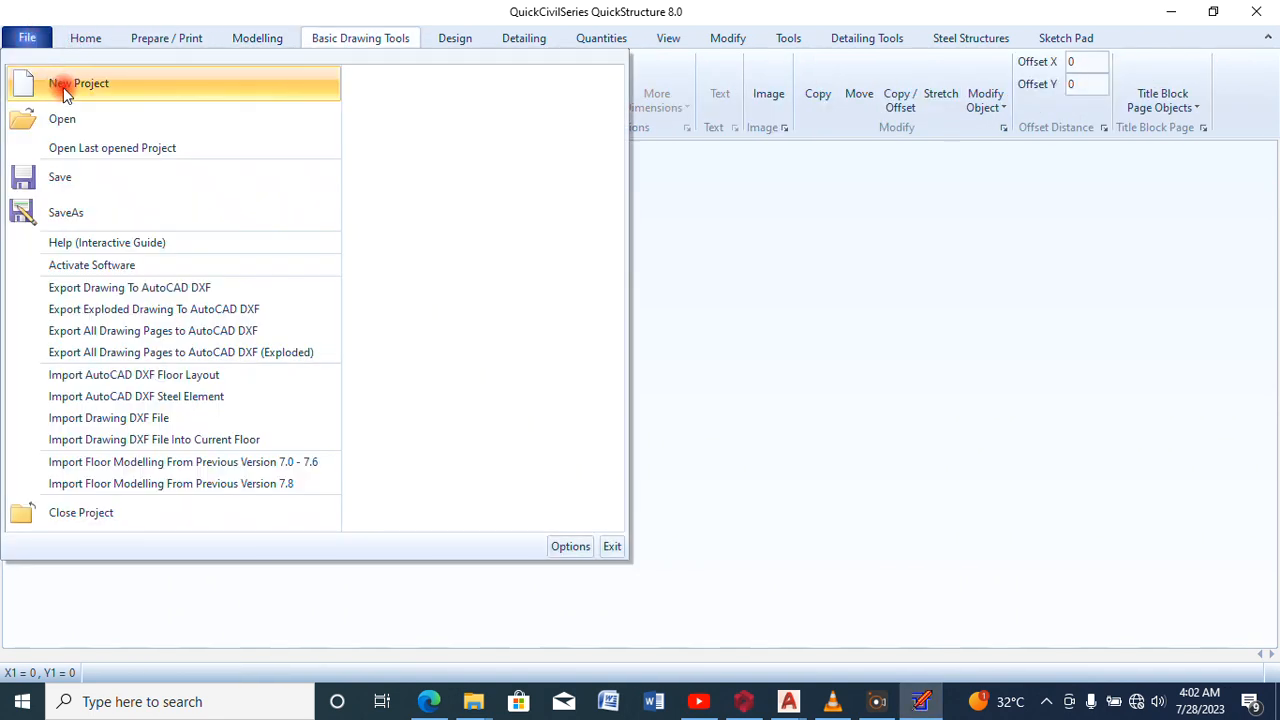
click(64, 90)
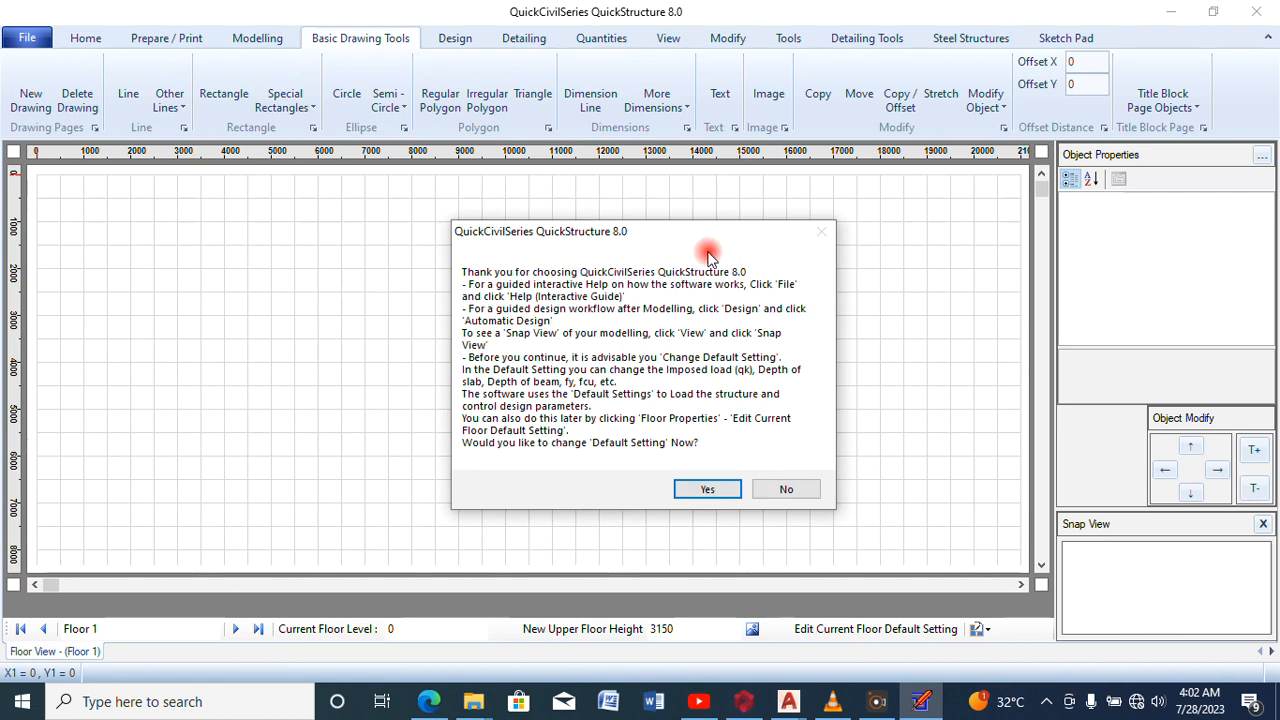
Open the new project's floor default settings and review the detailing and geometry values down to the new upper floor height
click(698, 488)
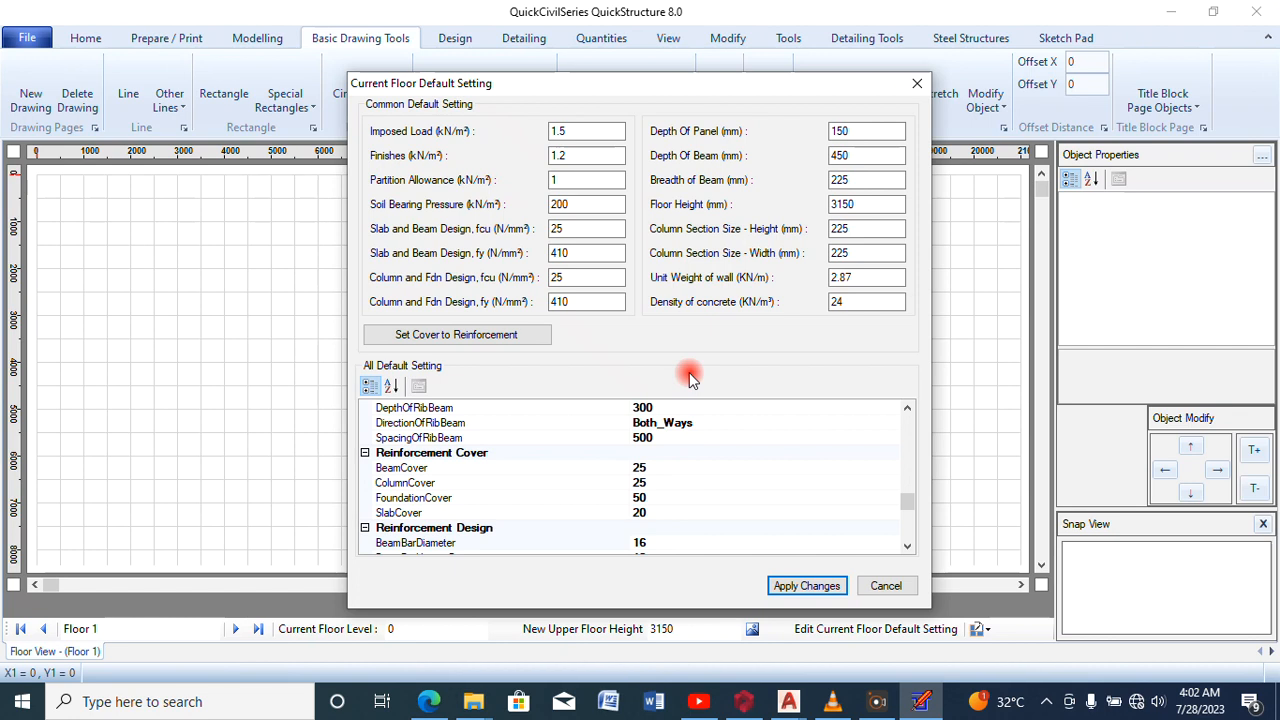
drag(896, 495, 906, 440)
drag(905, 438, 905, 430)
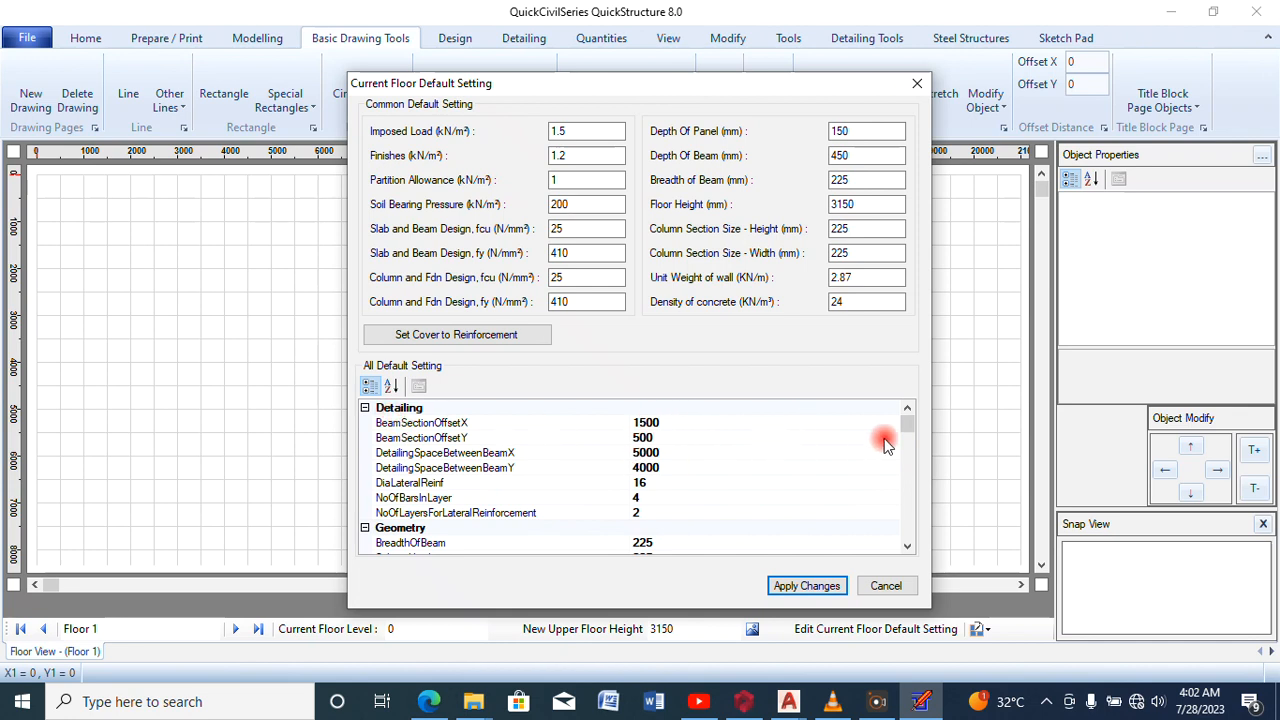
click(907, 546)
click(907, 546)
click(907, 546)
click(907, 546)
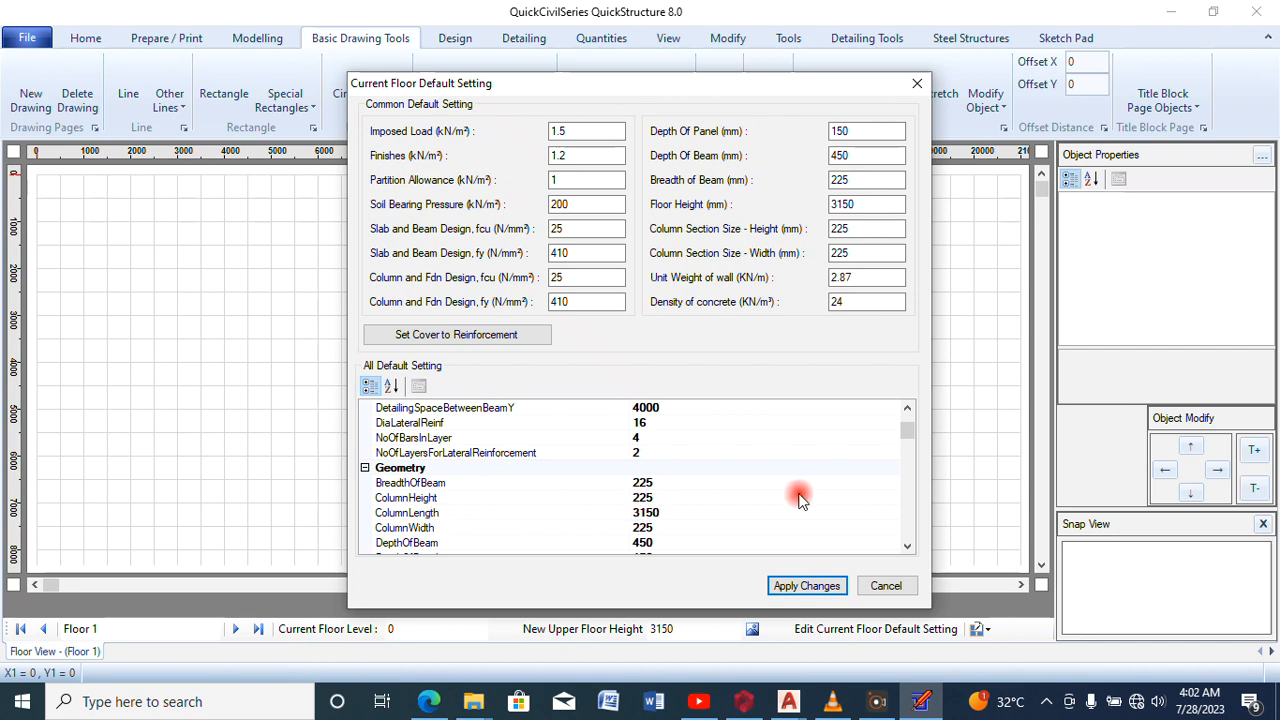
click(908, 548)
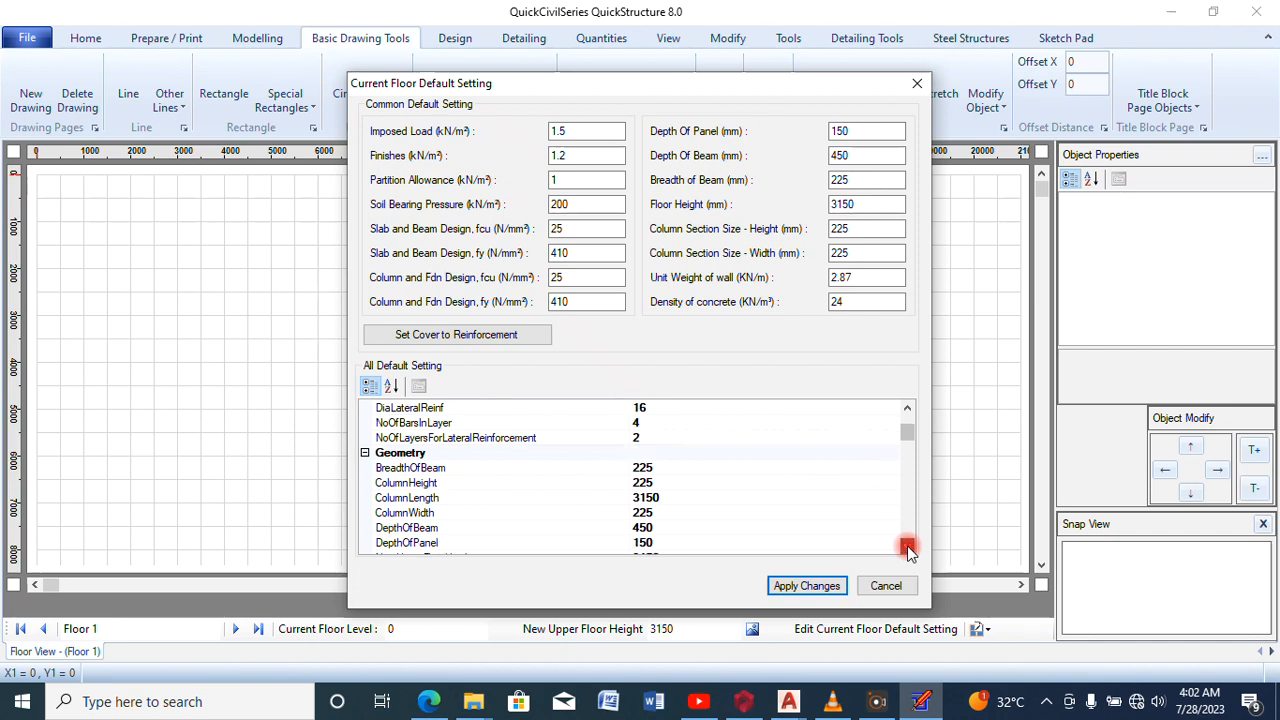
click(908, 548)
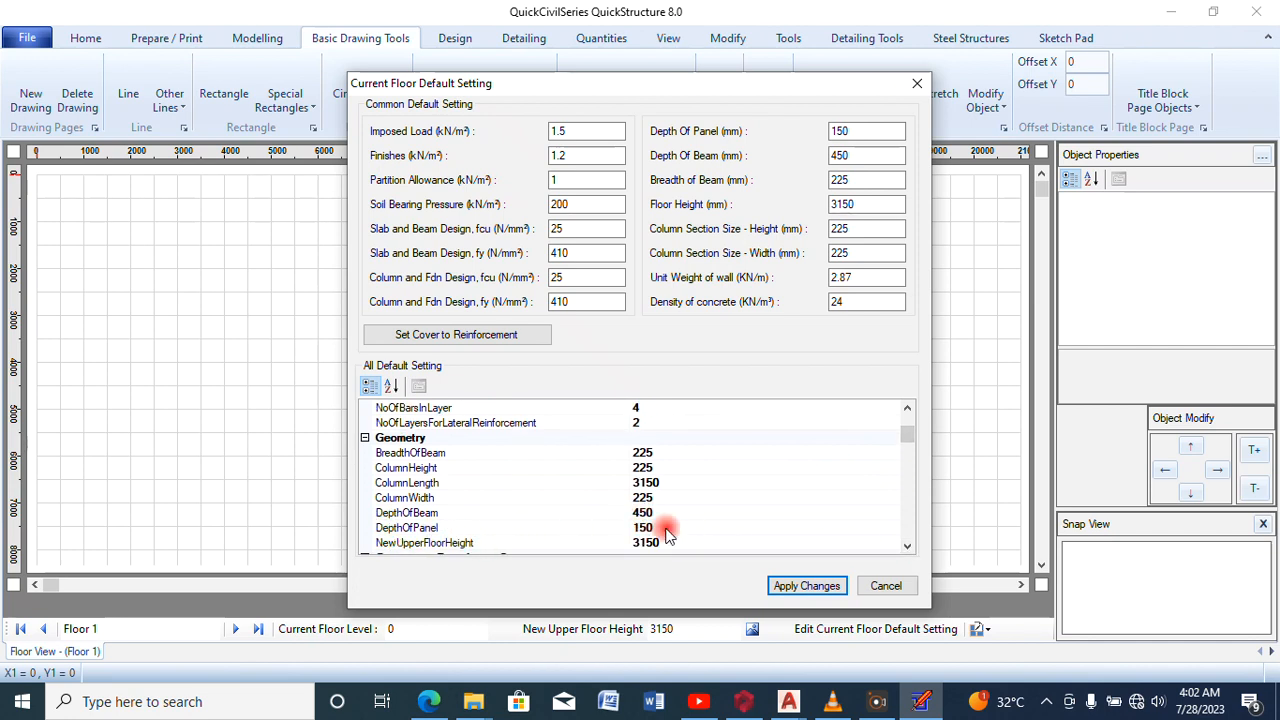
click(907, 546)
click(907, 546)
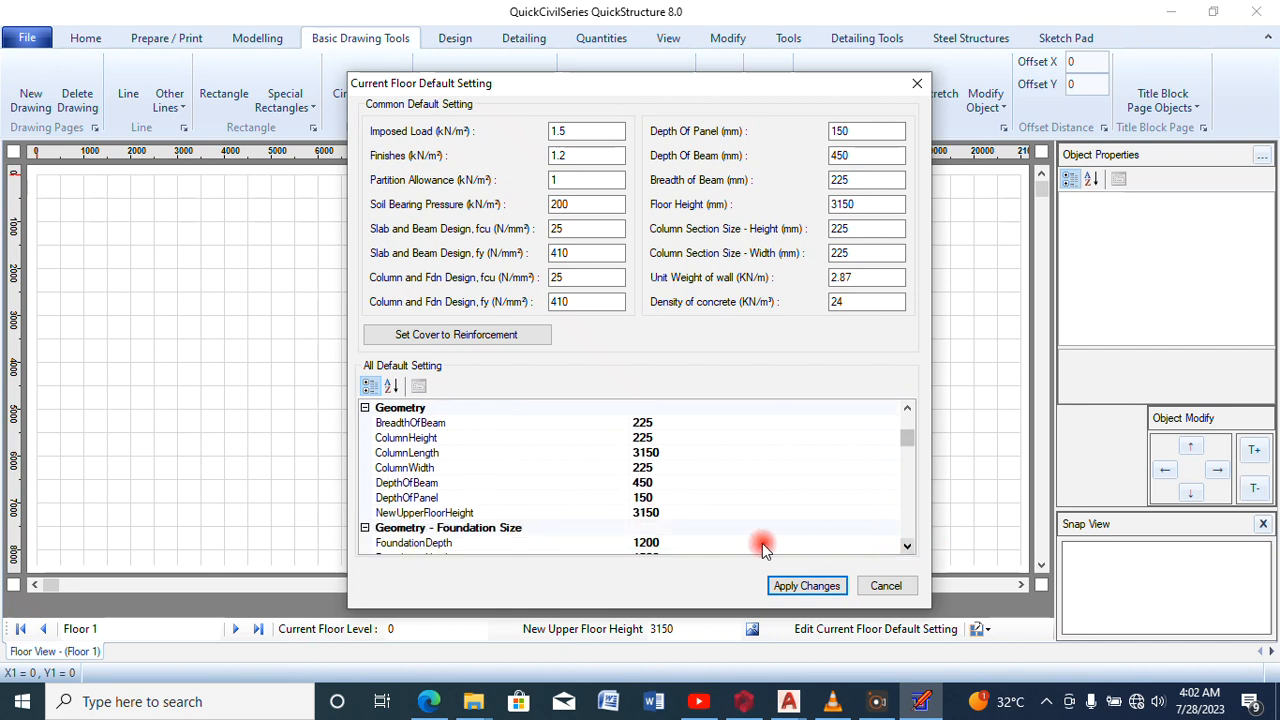
click(659, 514)
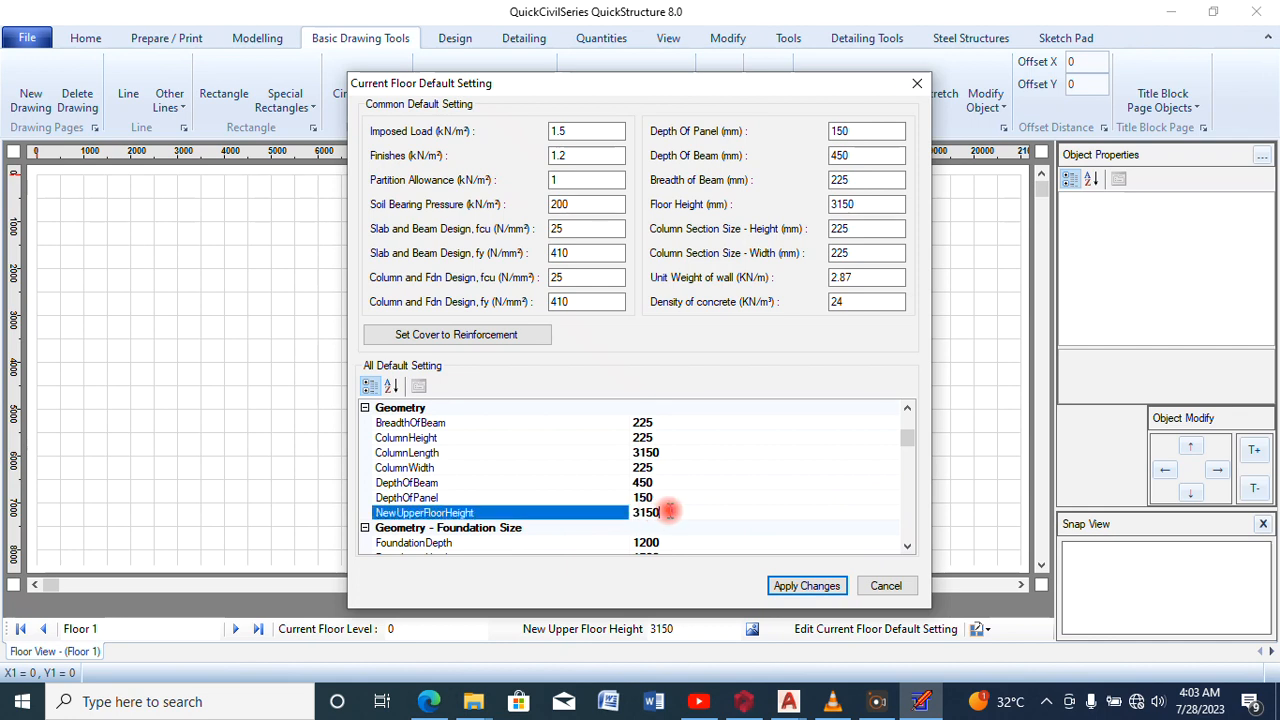
Set the default foundation depth to 1400
click(907, 547)
click(907, 547)
click(907, 547)
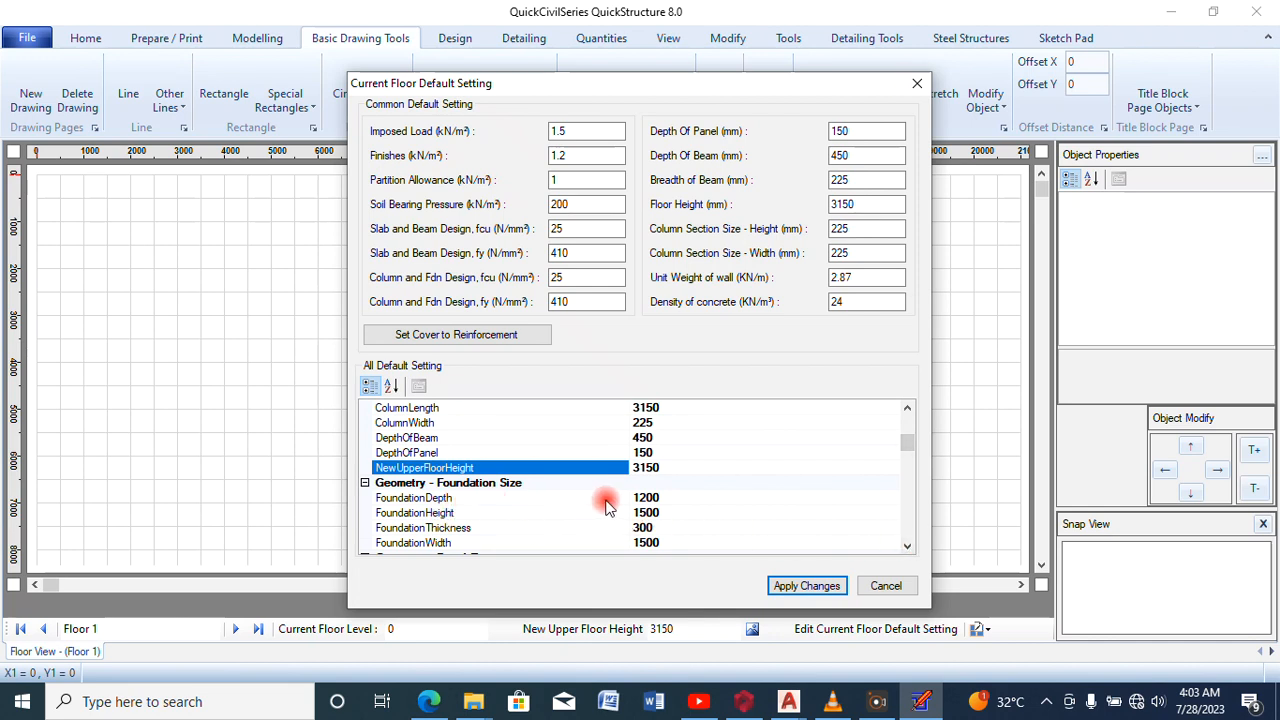
click(660, 497)
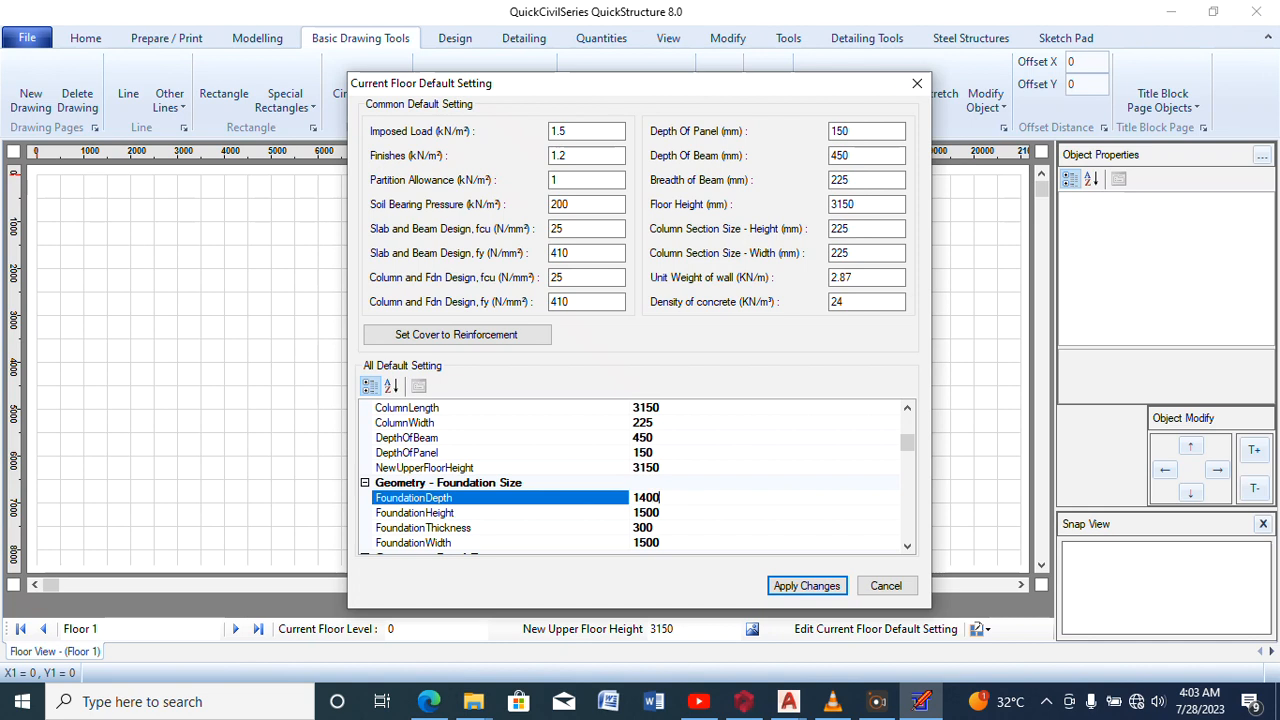
click(727, 483)
Set the default foundation width to 1600
click(660, 530)
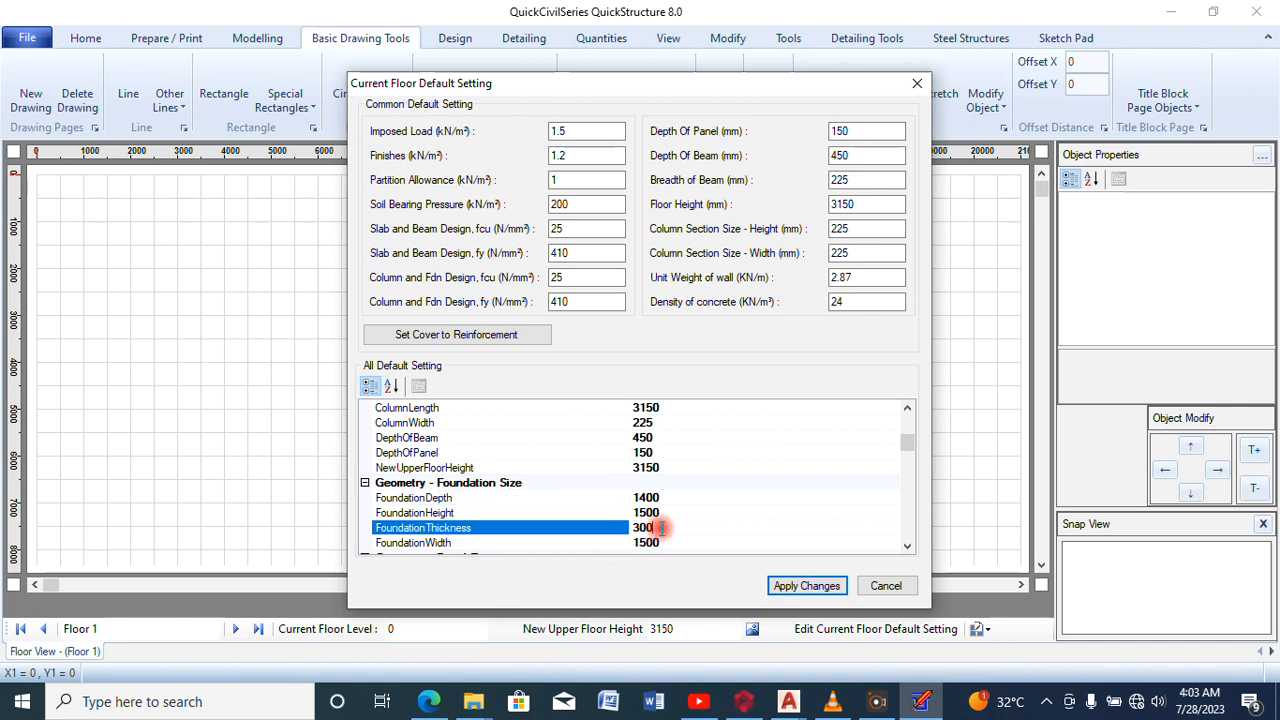
click(908, 546)
click(908, 546)
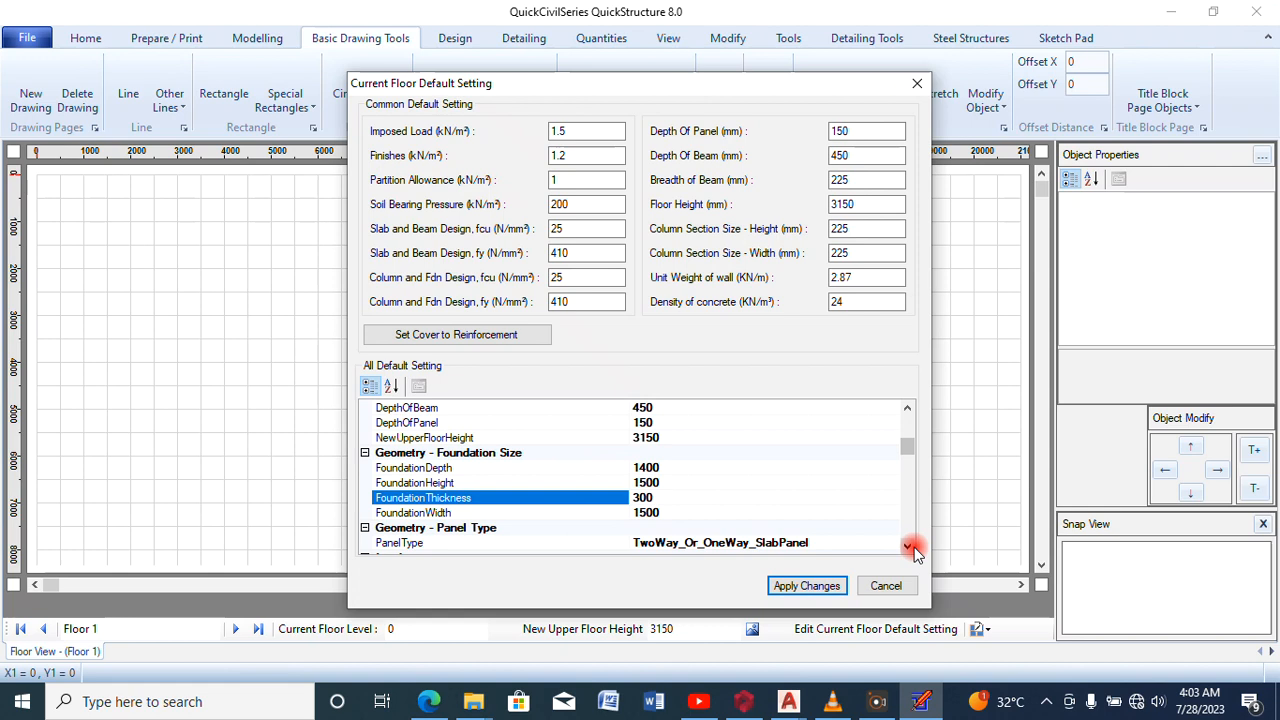
click(908, 546)
click(908, 546)
click(908, 546)
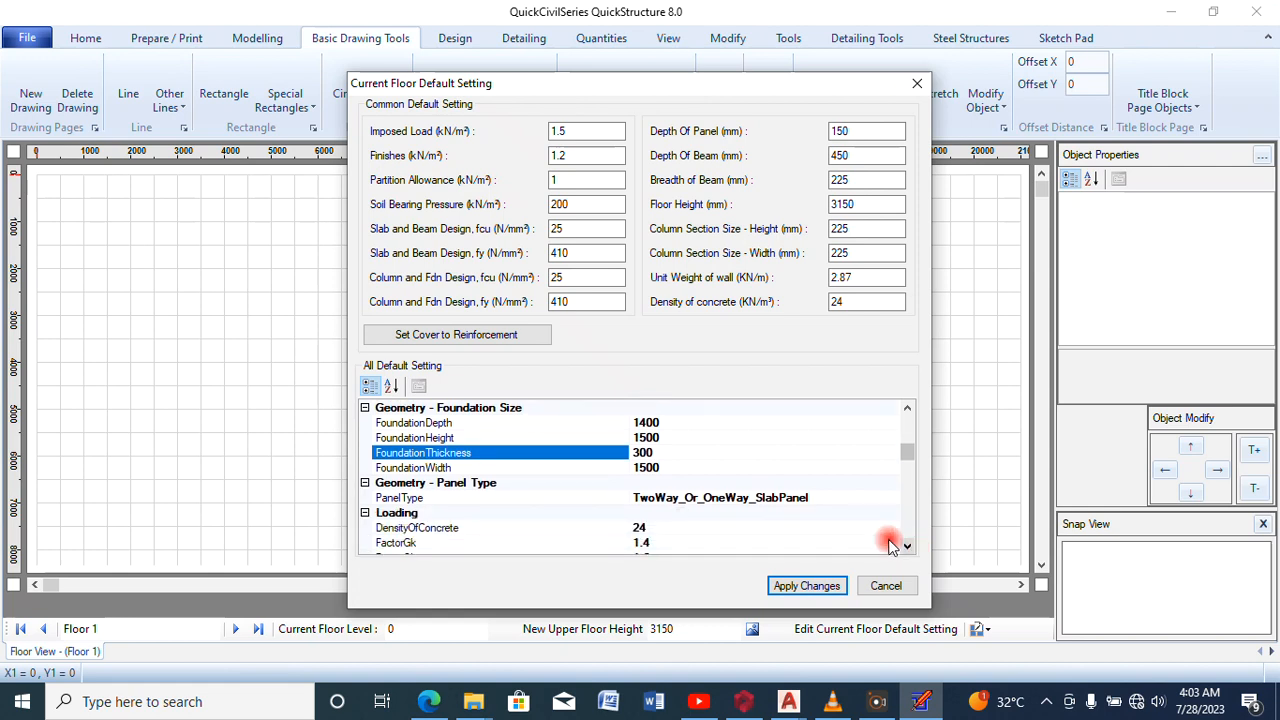
click(678, 467)
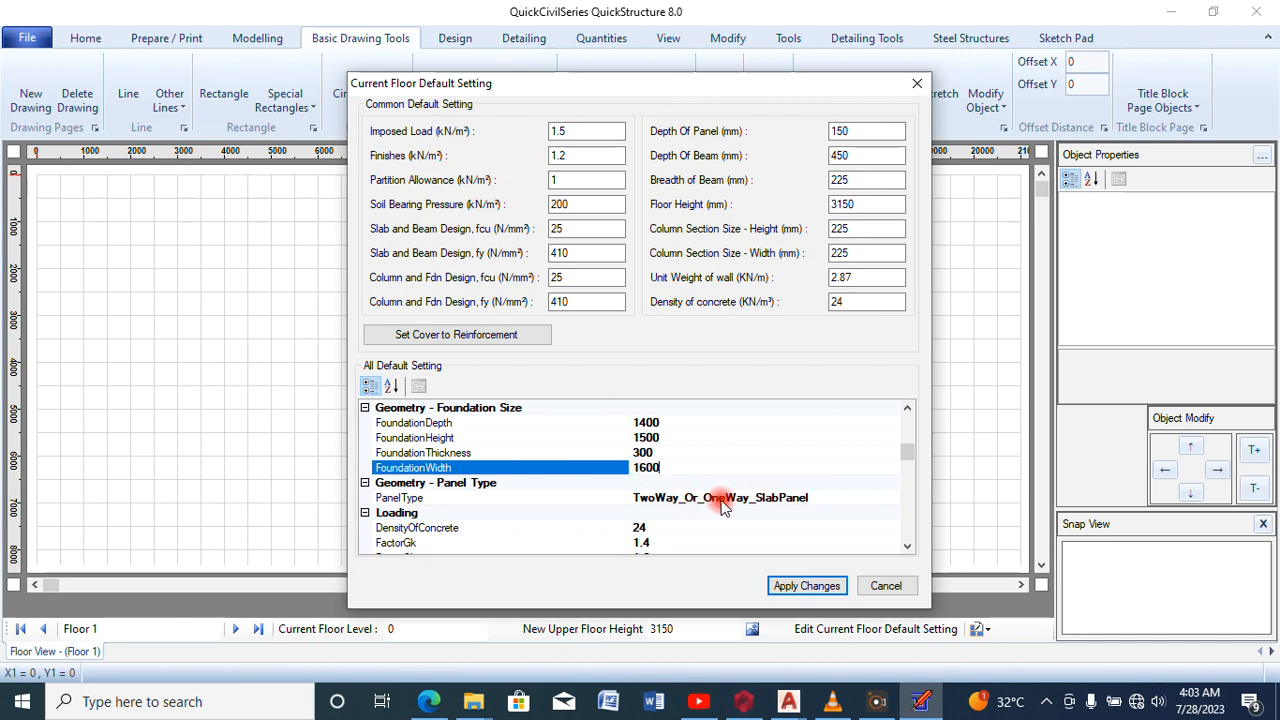
Choose TwoWay_Or_OneWay_SlabPanel as the floor's default panel type
click(663, 497)
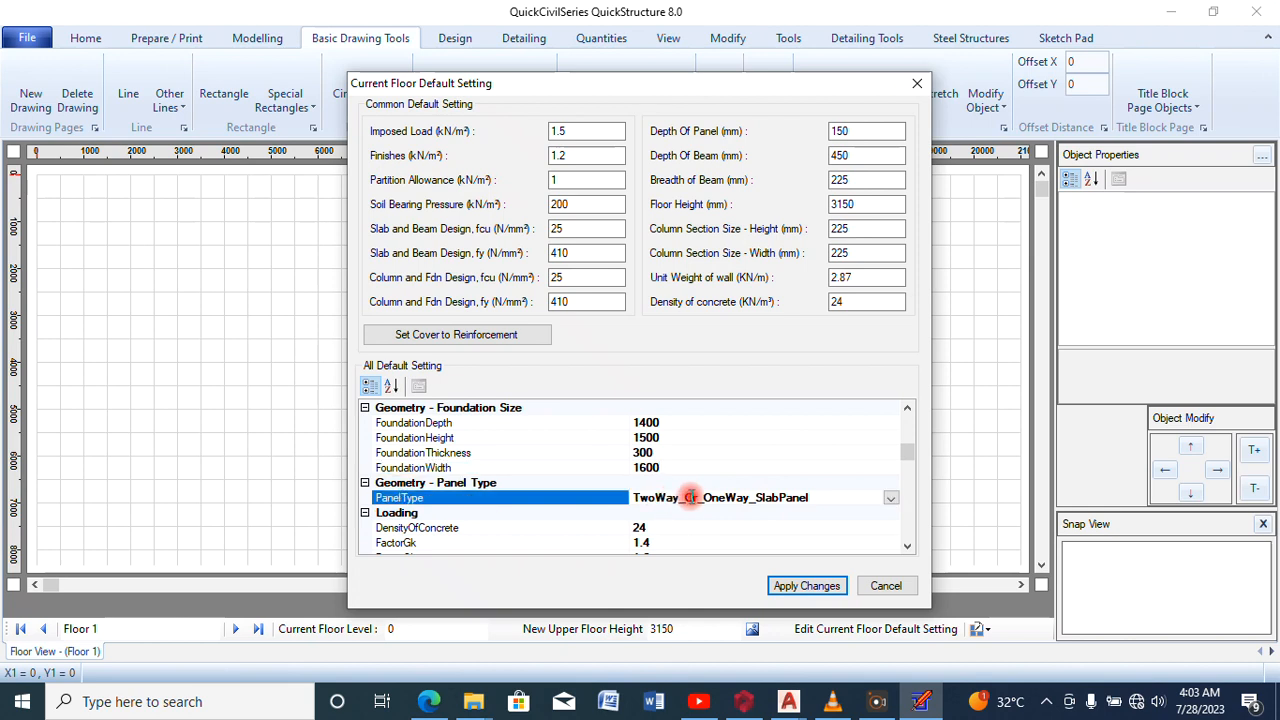
click(891, 499)
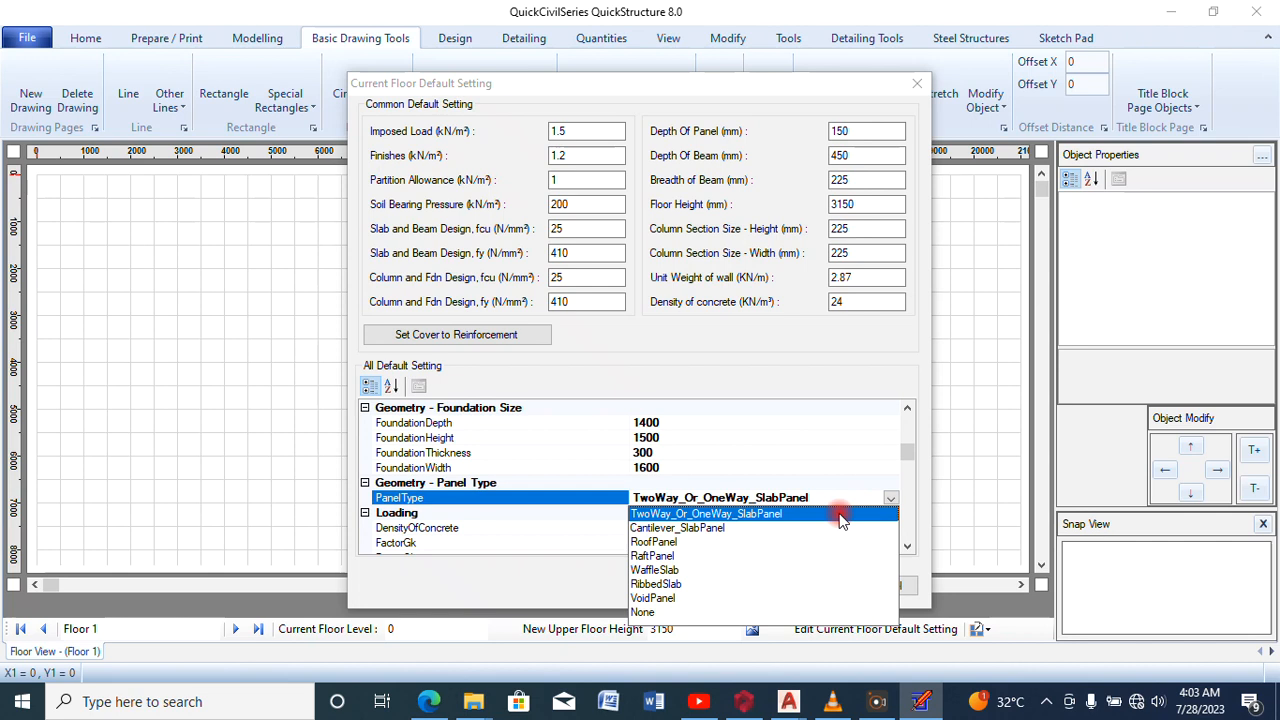
click(840, 515)
Review the loading, reinforcement and material strength defaults through the end of the list, and apply the changed floor defaults
click(907, 546)
click(907, 546)
click(907, 546)
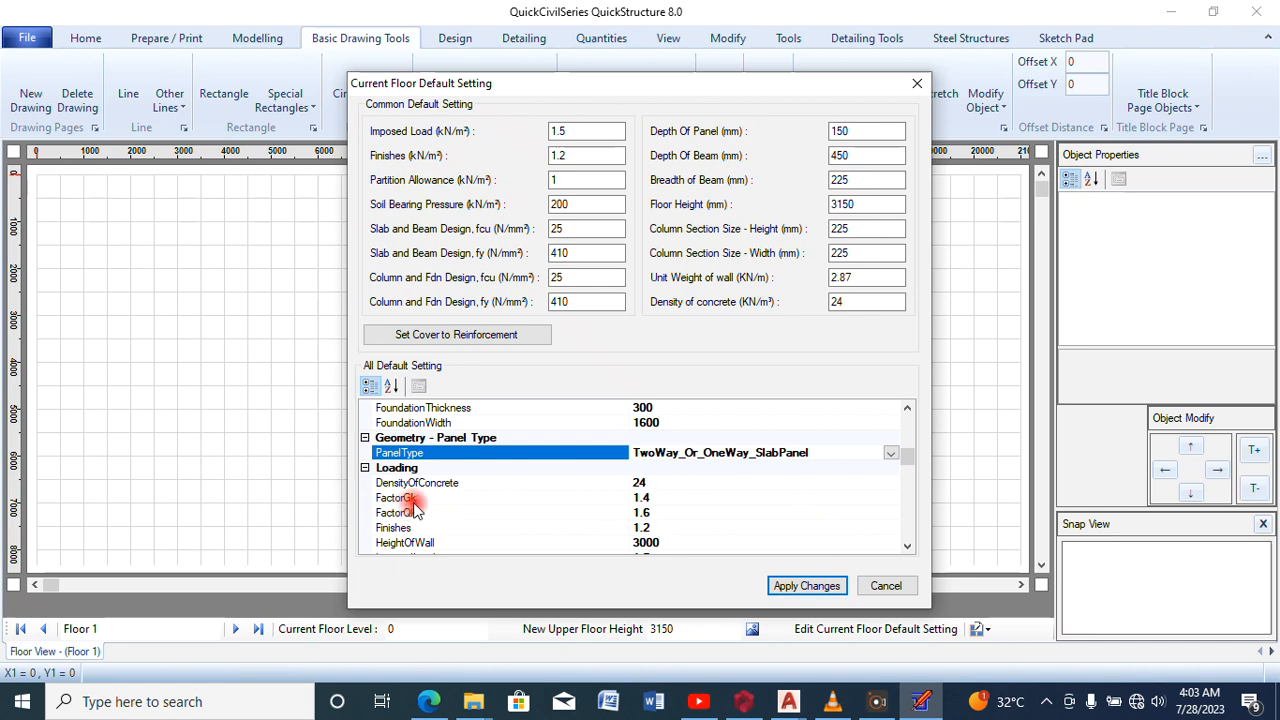
click(907, 545)
click(907, 545)
click(907, 545)
click(907, 545)
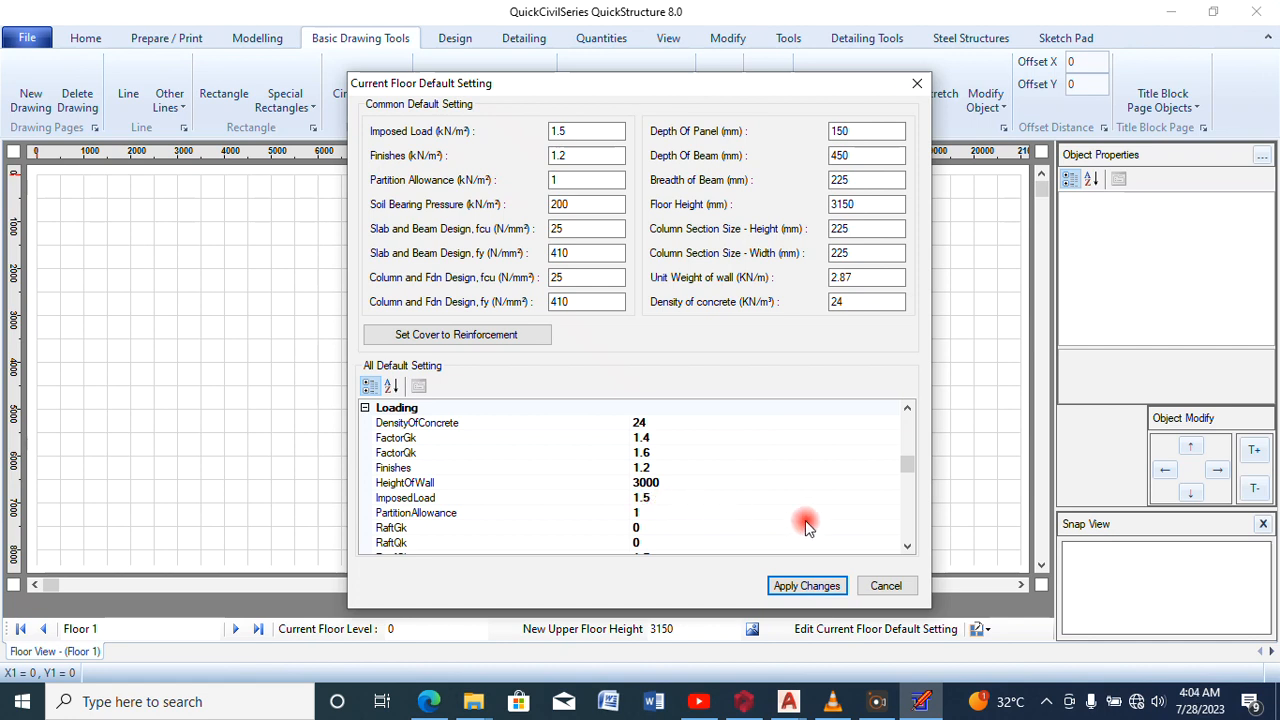
click(907, 545)
click(907, 545)
click(907, 545)
click(907, 545)
click(907, 545)
click(907, 545)
click(907, 545)
click(907, 545)
click(907, 545)
click(907, 545)
click(907, 545)
click(907, 547)
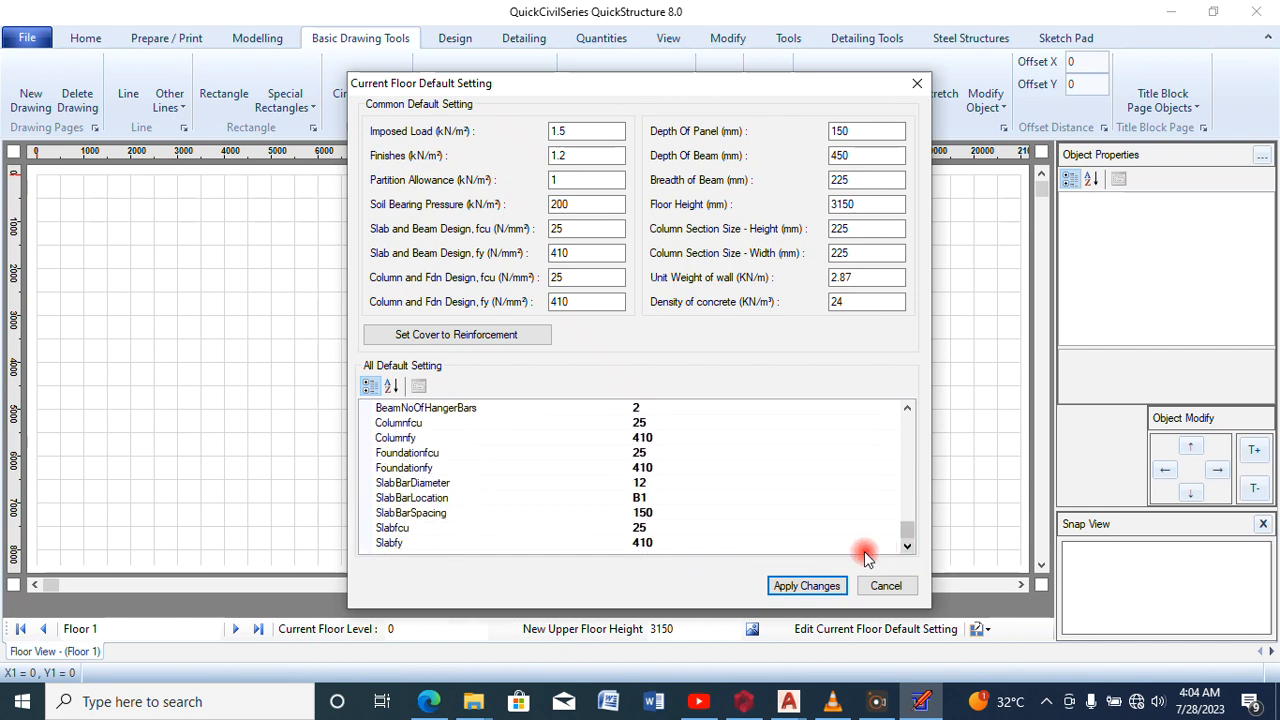
click(803, 585)
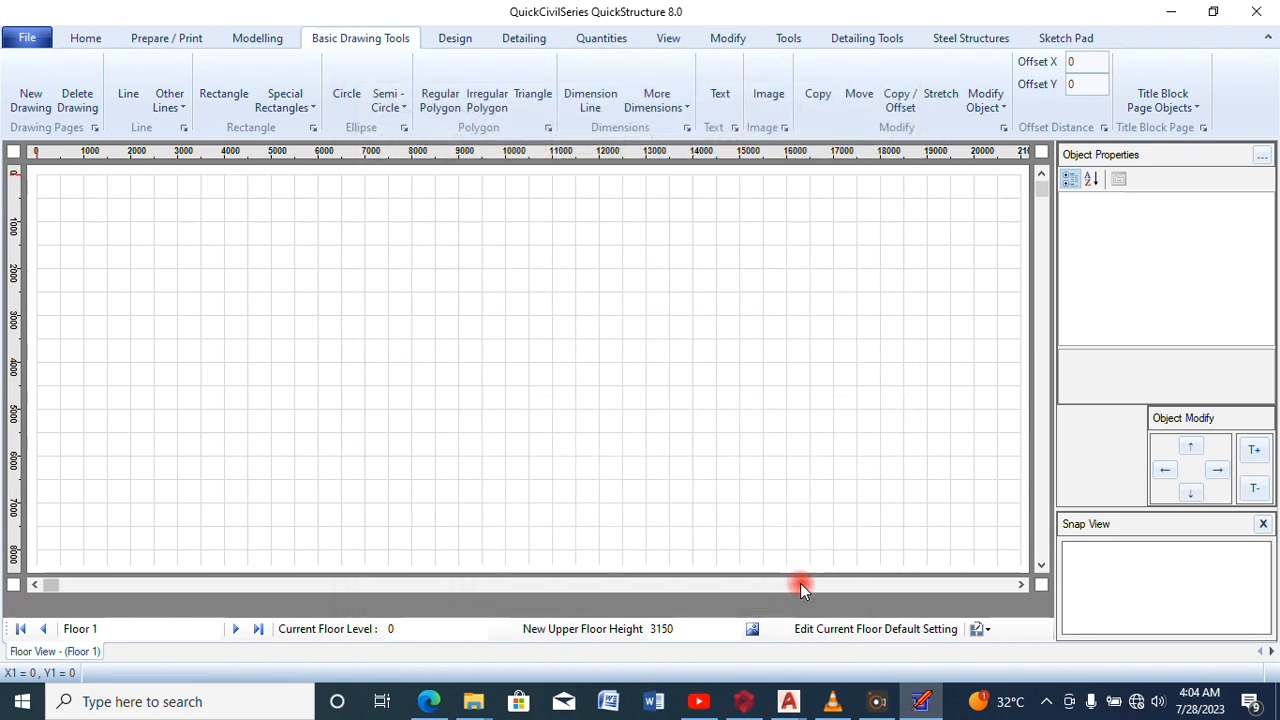
Start an AutoCAD DXF floor layout import into the current floor and locate the CIVILSOFTCLASS1 file in the Documents folder
click(35, 37)
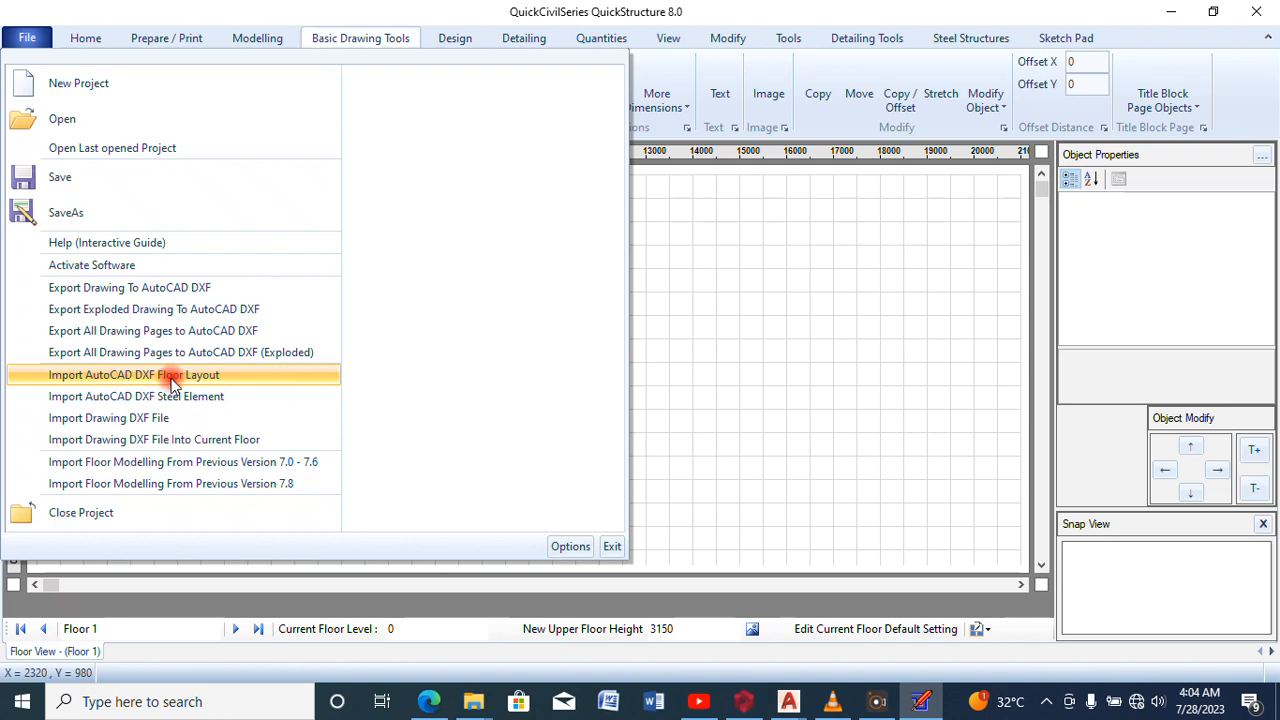
click(172, 375)
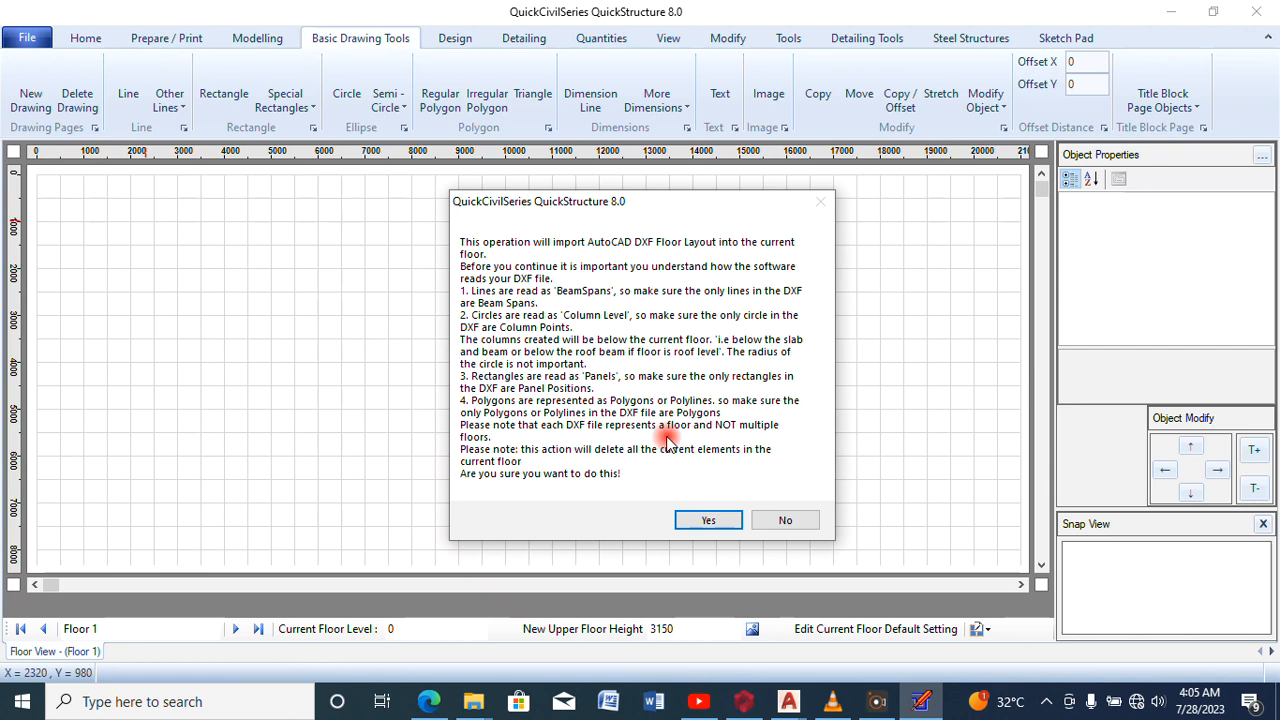
click(702, 518)
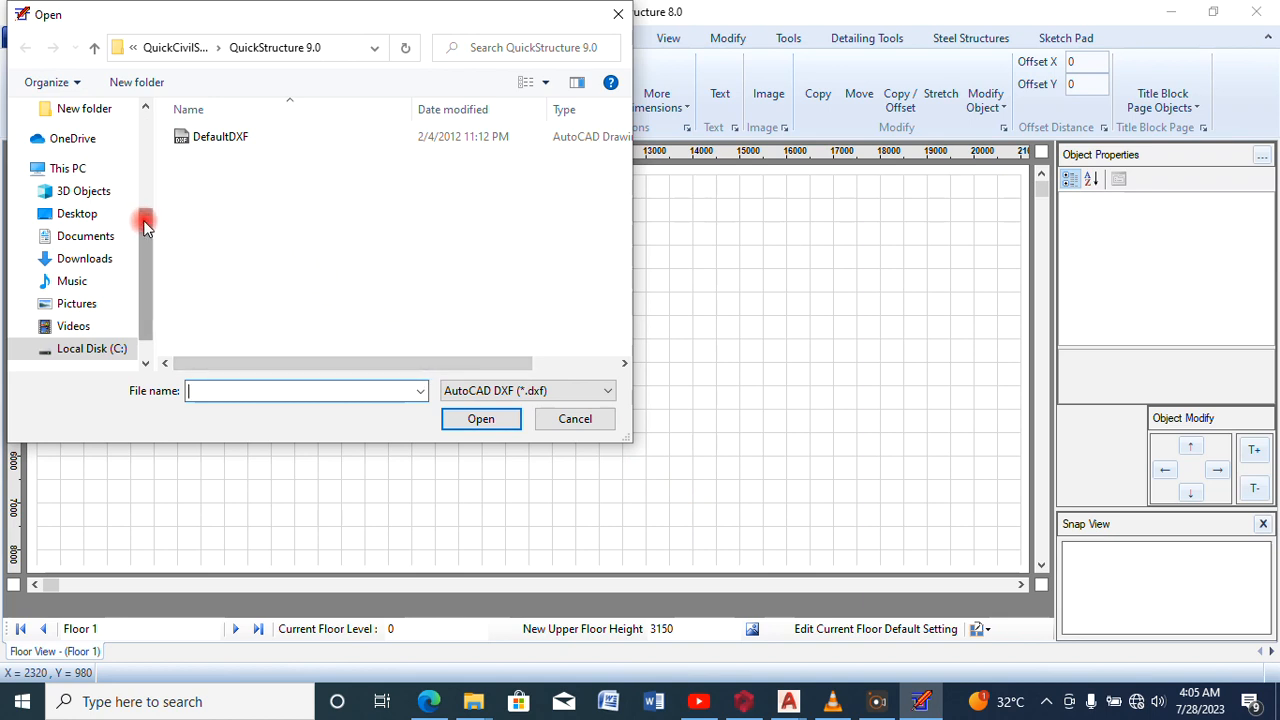
click(104, 236)
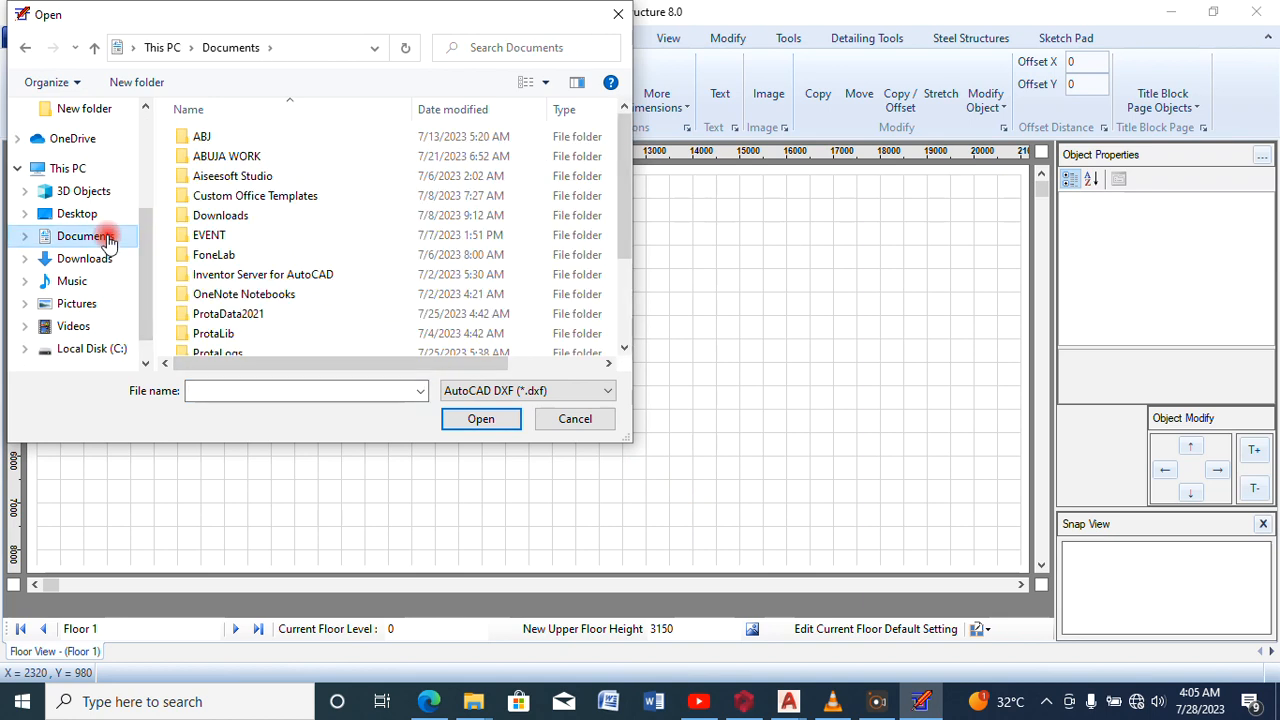
drag(620, 195, 619, 295)
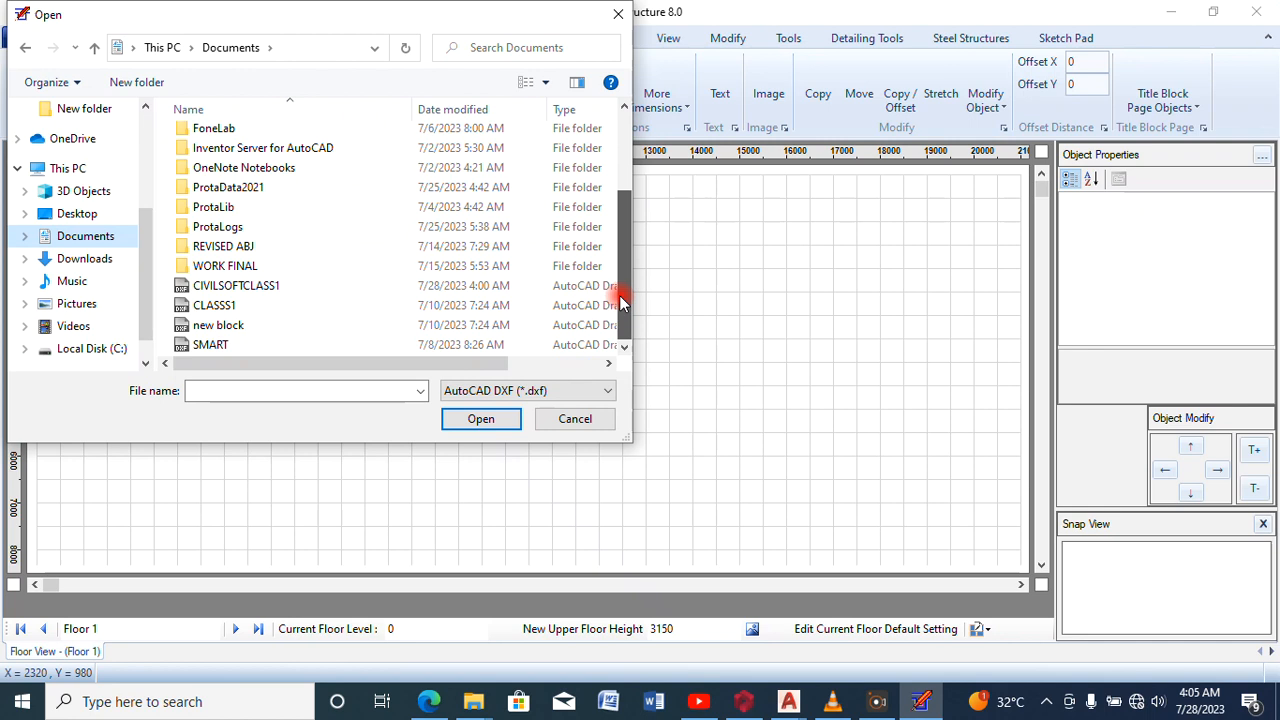
Try to import the CIVILSOFTCLASS1 DXF floor layout, applying the current floor default settings
click(268, 290)
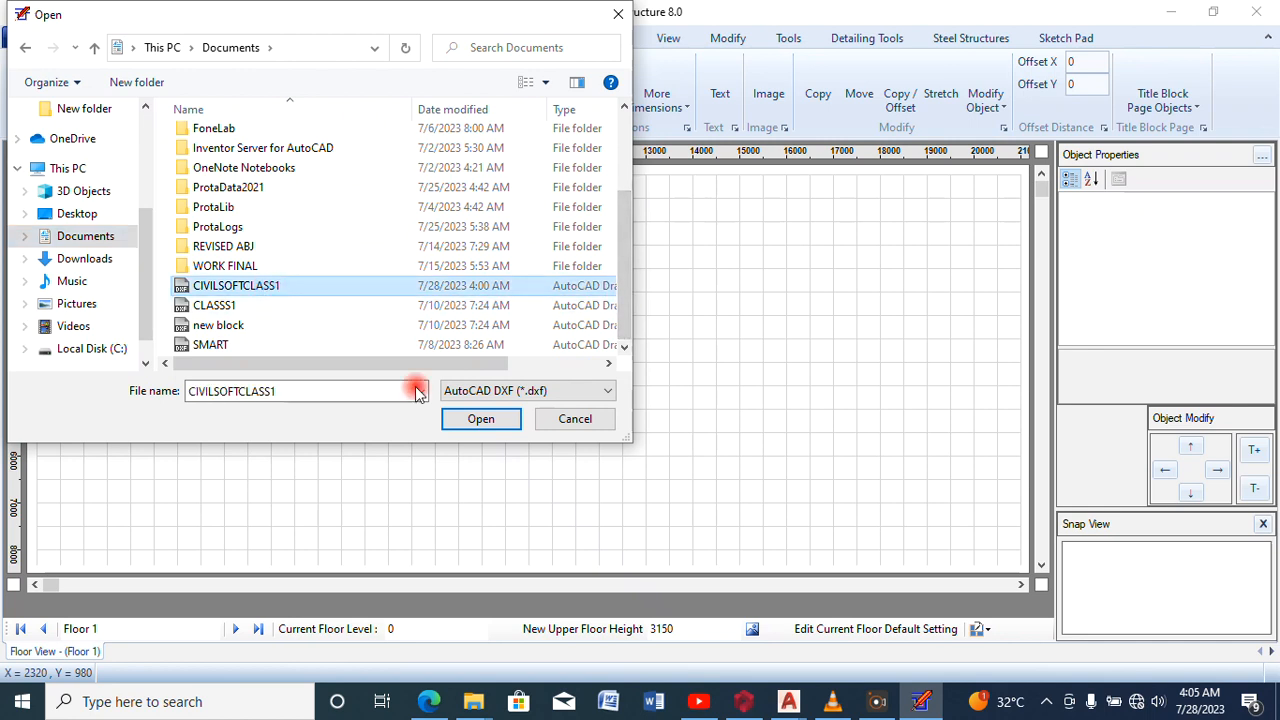
click(470, 418)
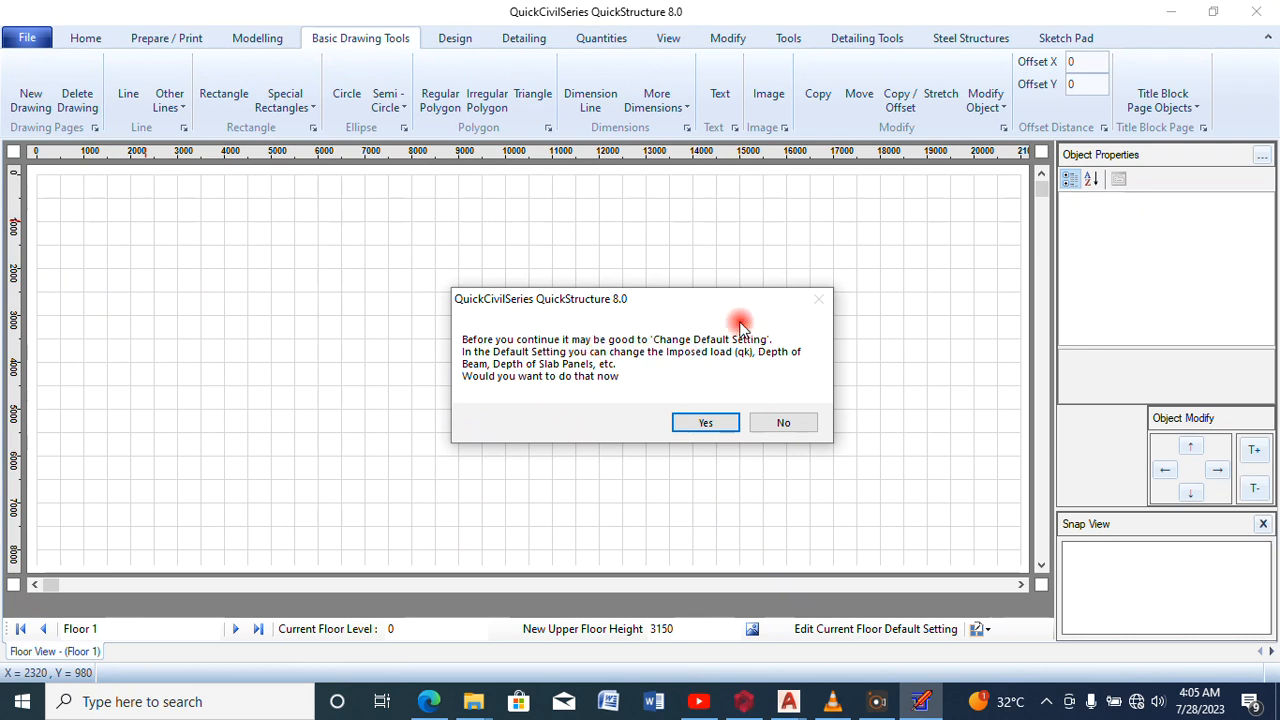
click(708, 424)
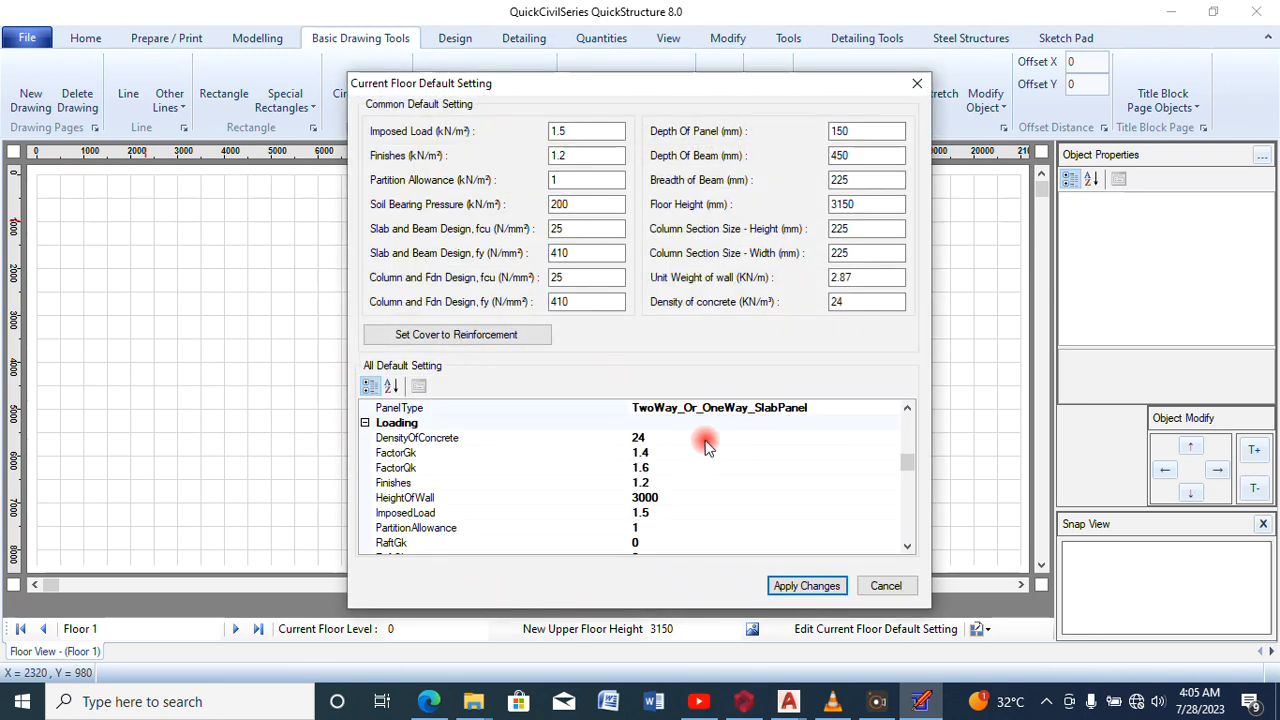
click(812, 590)
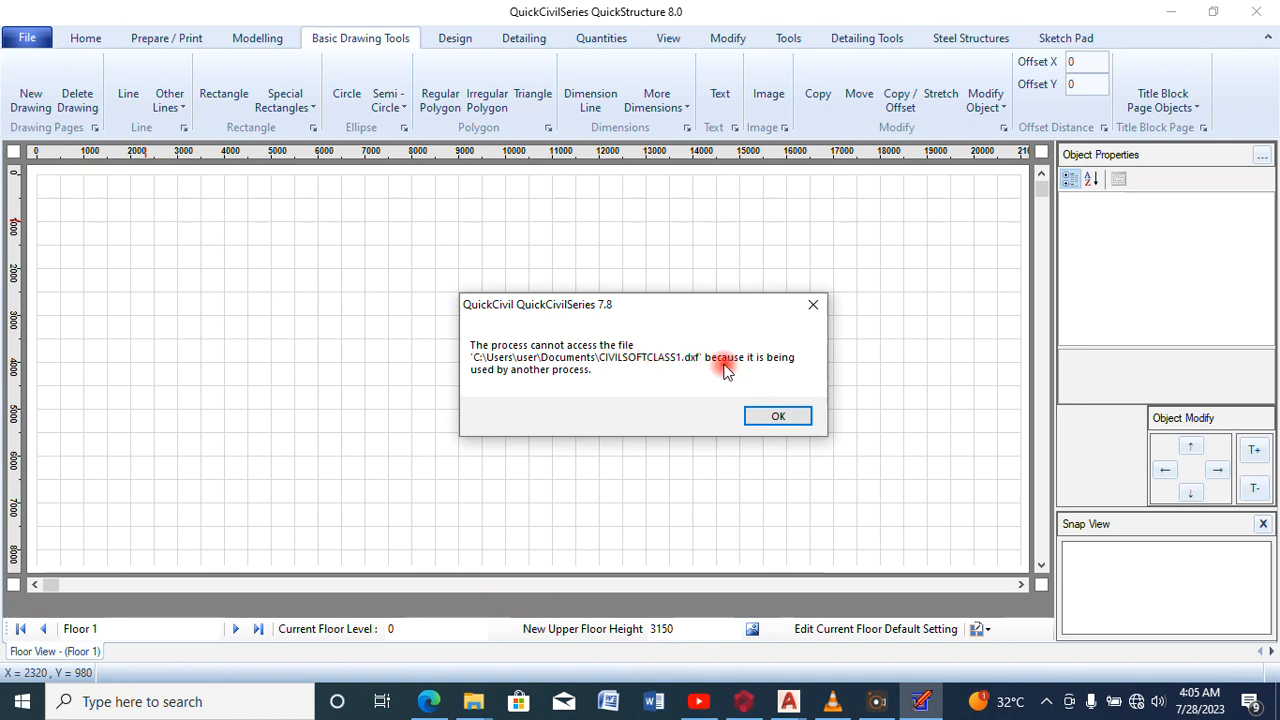
click(777, 417)
click(774, 415)
click(775, 416)
click(776, 423)
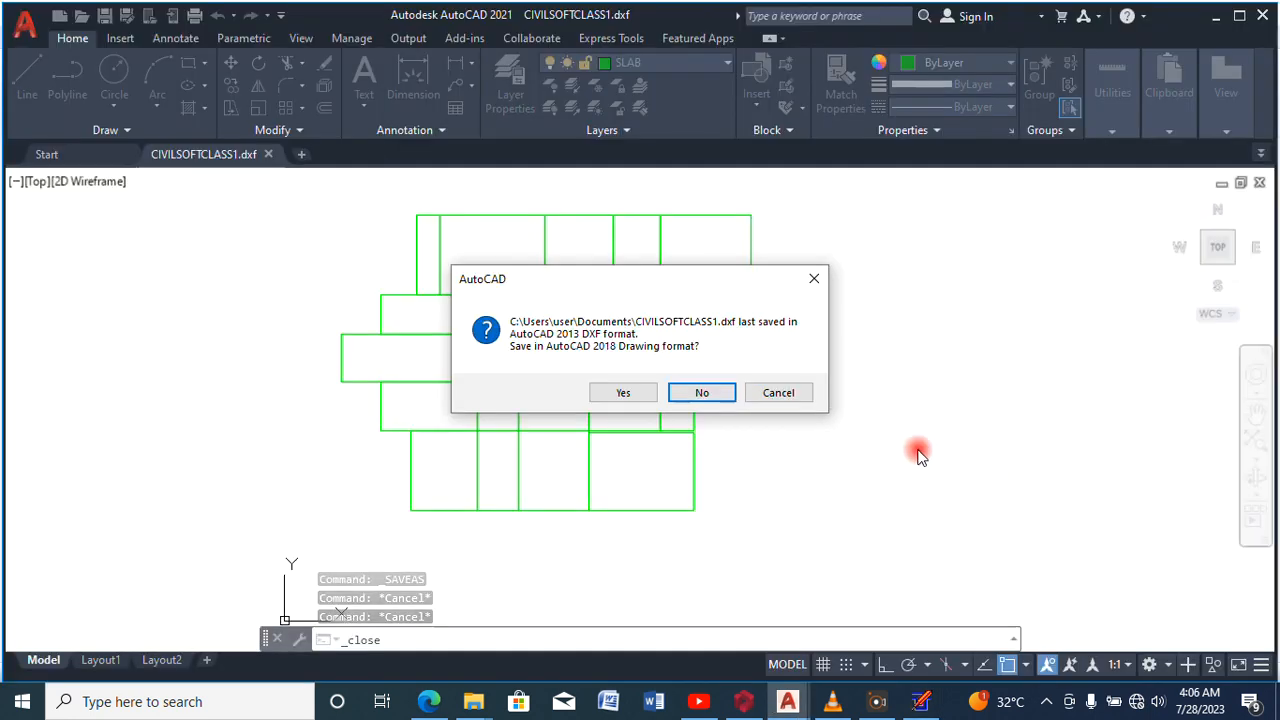
Save the drawing being closed in AutoCAD as CIVILSOFTCLASS1.dwg in AutoCAD 2018 format, and switch back to QuickStructure
click(625, 393)
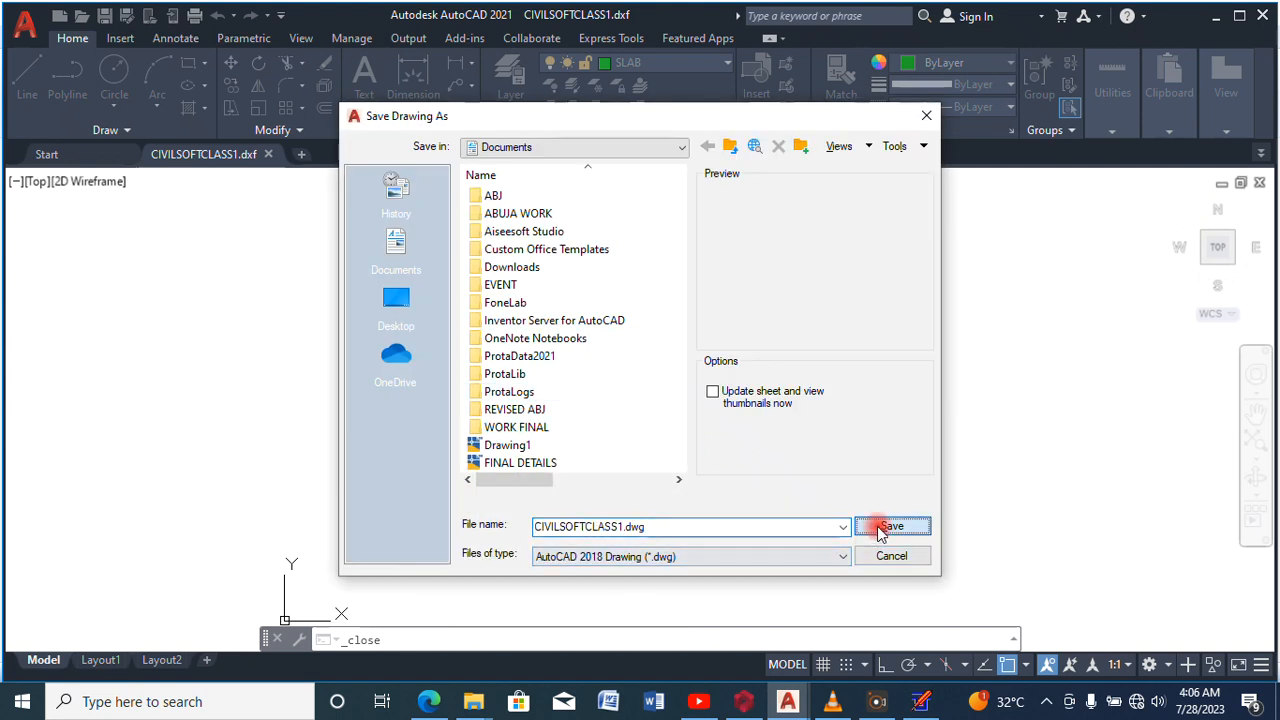
click(885, 527)
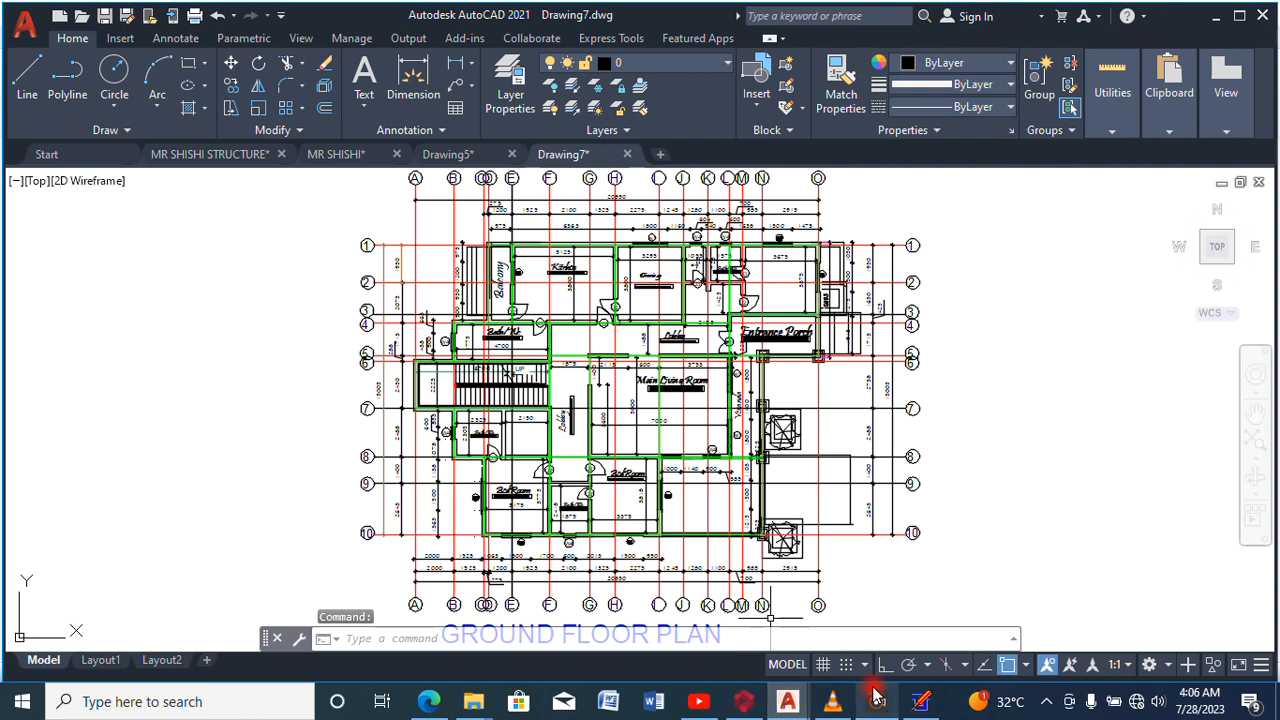
click(921, 701)
click(781, 417)
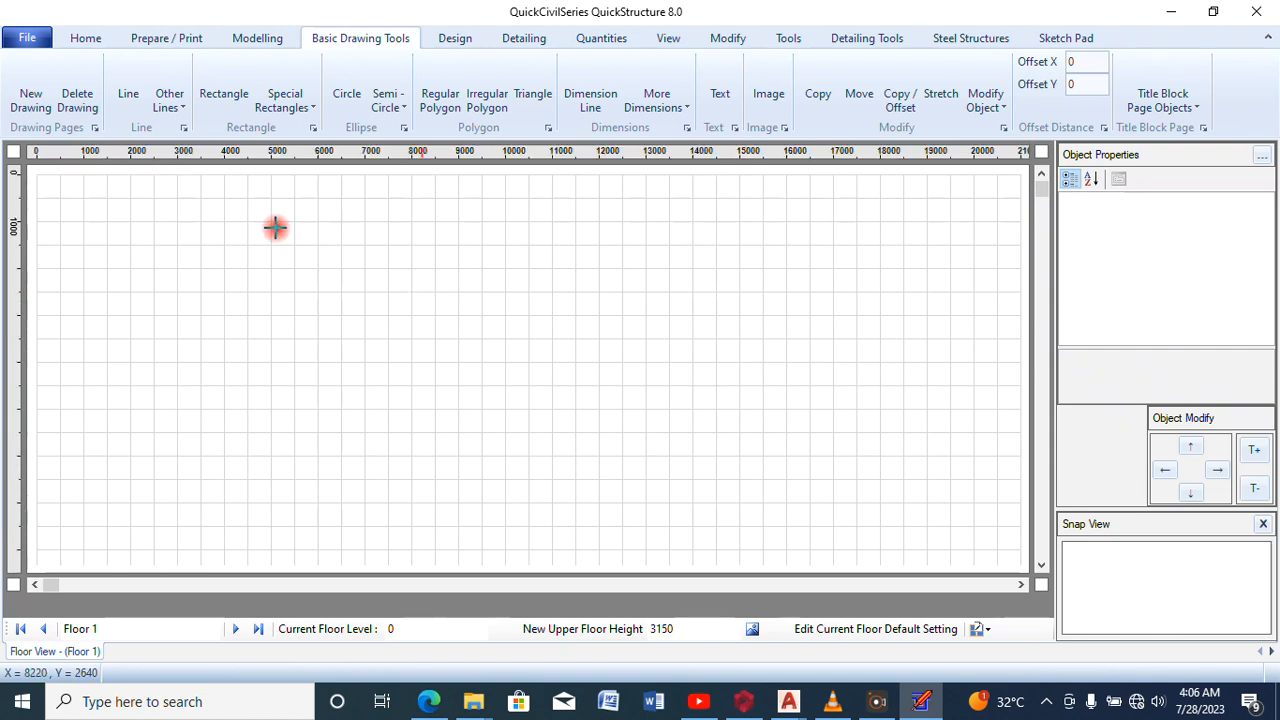
click(30, 44)
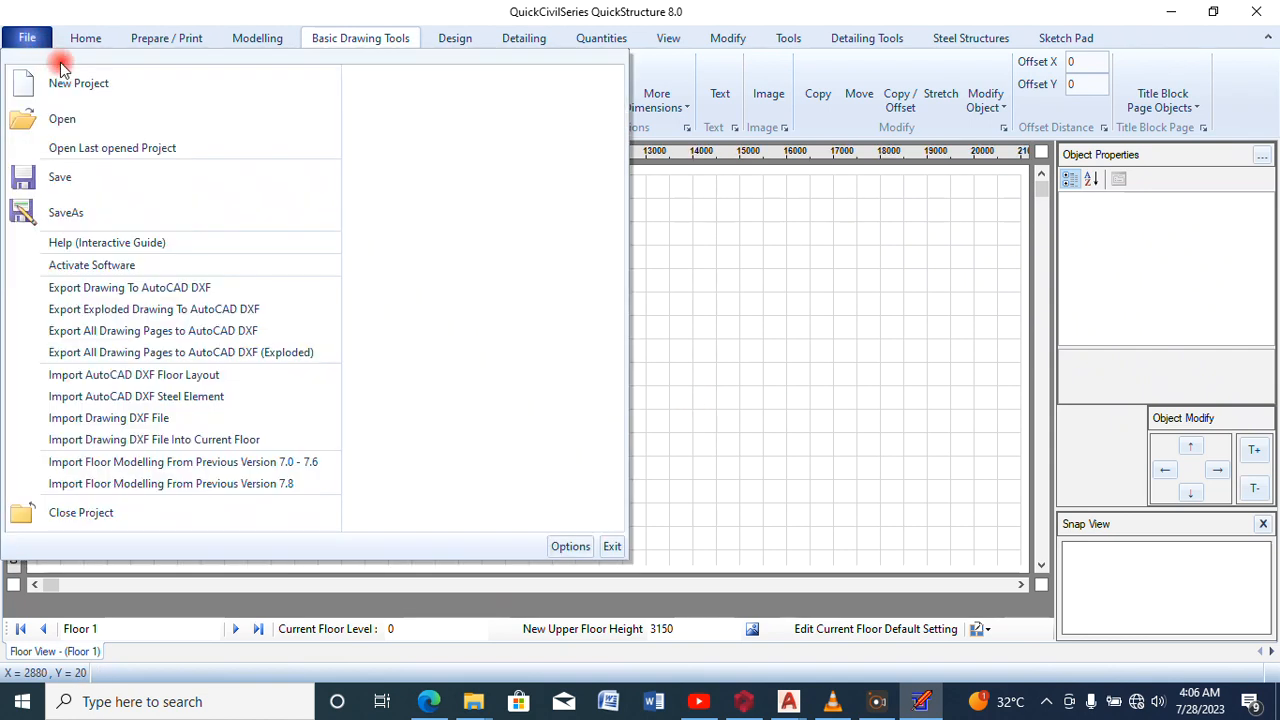
click(872, 238)
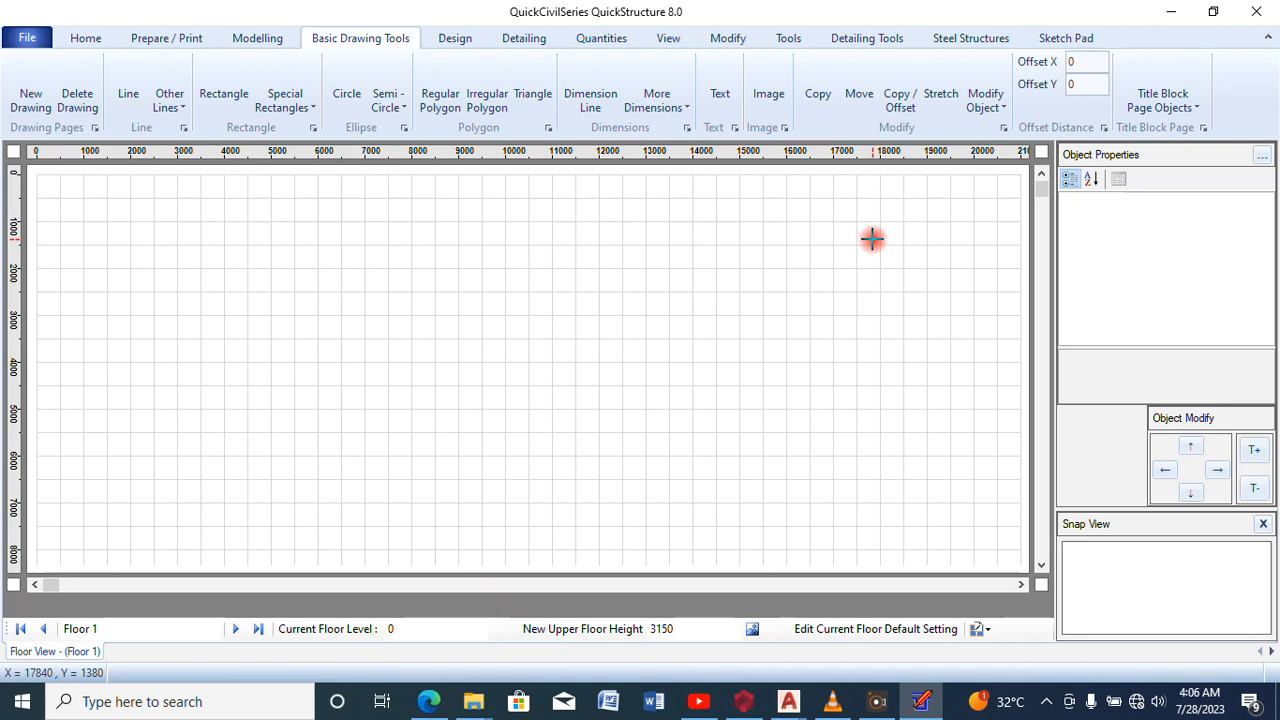
drag(1038, 197, 1027, 410)
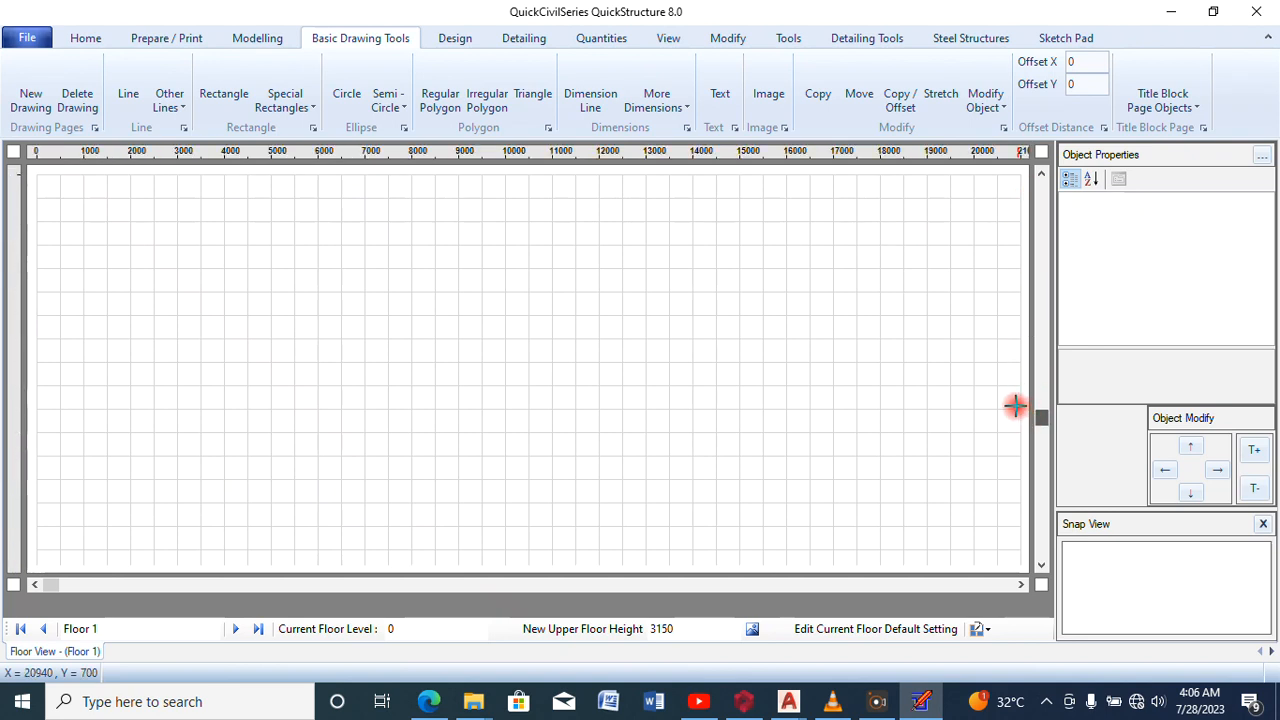
Import the AutoCAD DXF floor layout CIVILSOFTCLASS1 from Documents into the current floor, and apply the current floor default settings
click(30, 40)
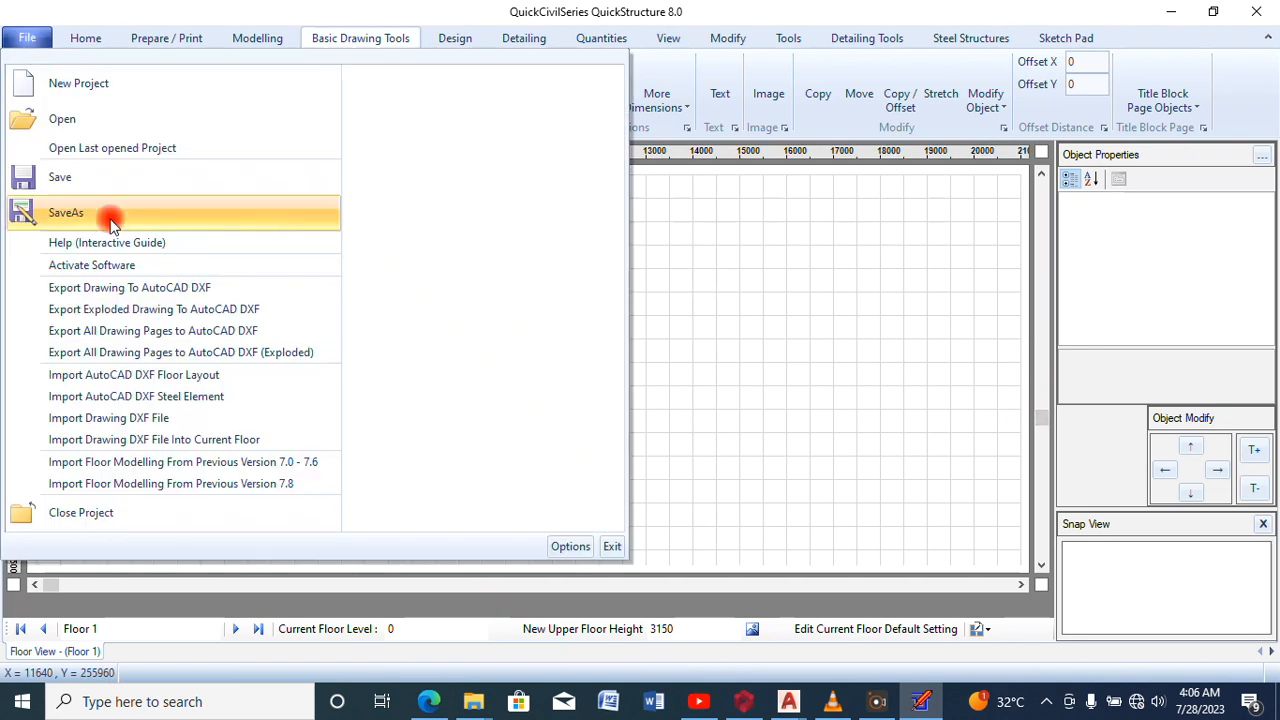
click(131, 375)
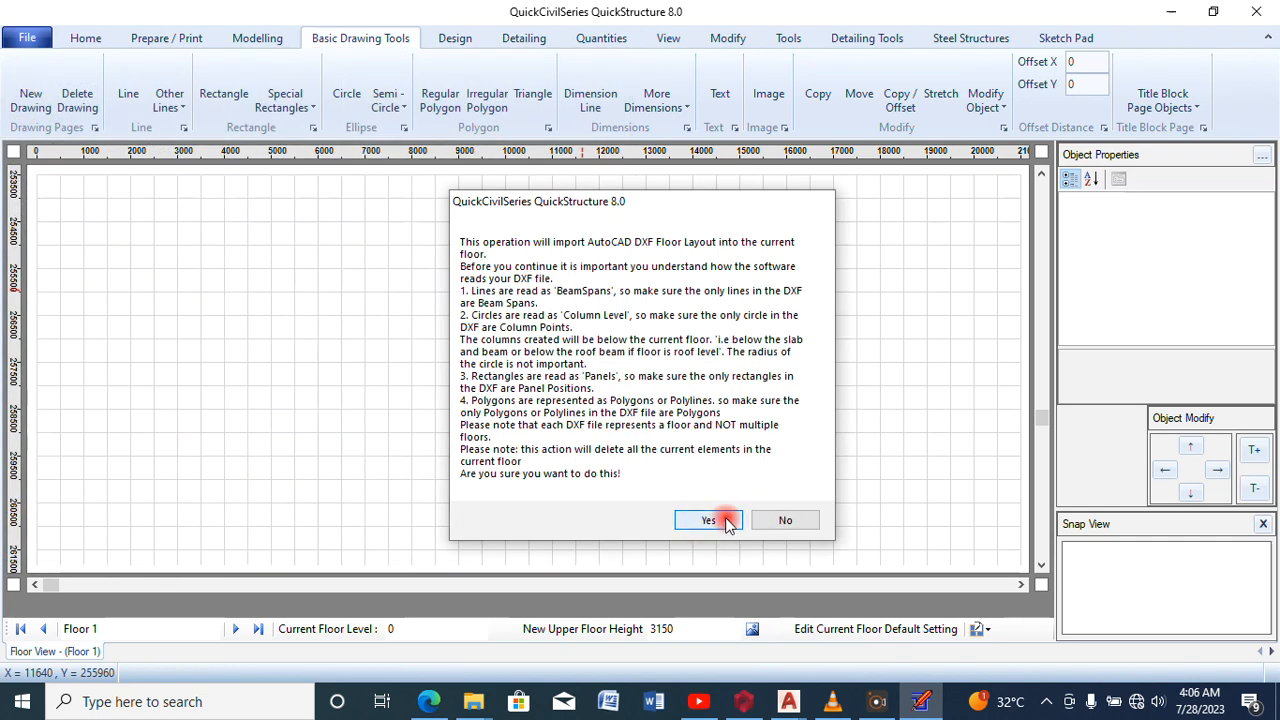
click(726, 518)
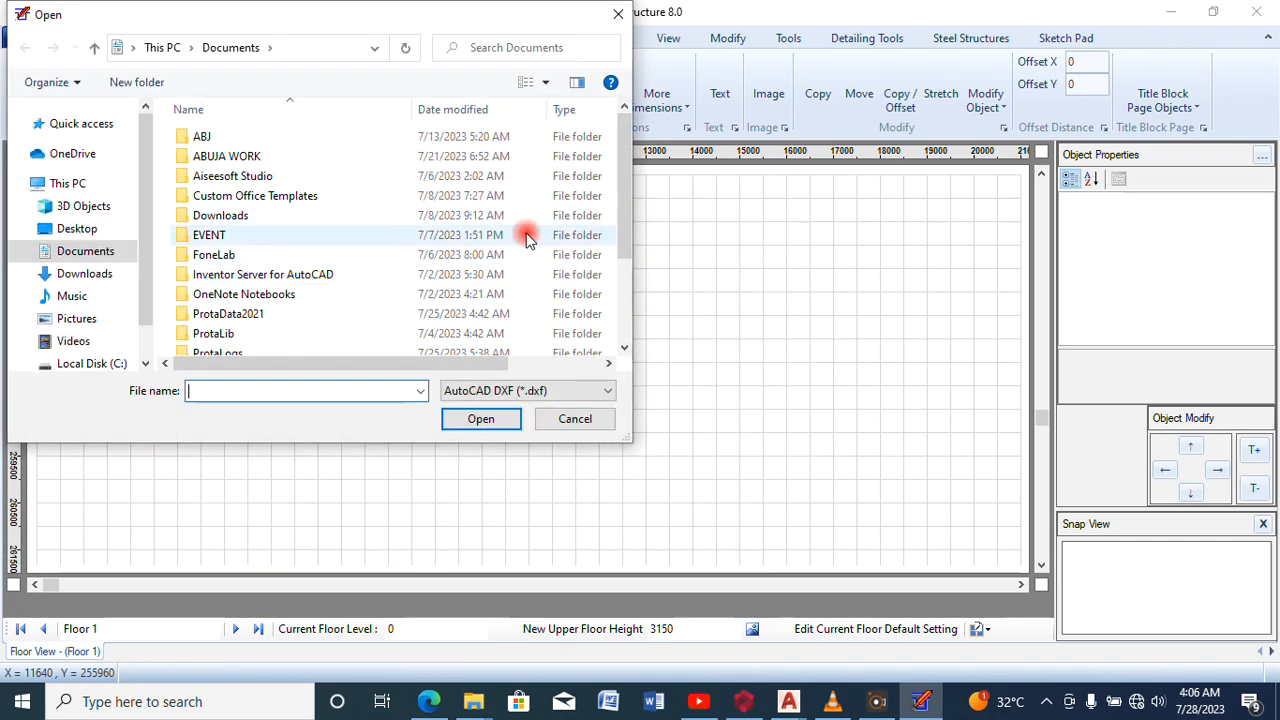
scroll(140, 225, up, 1)
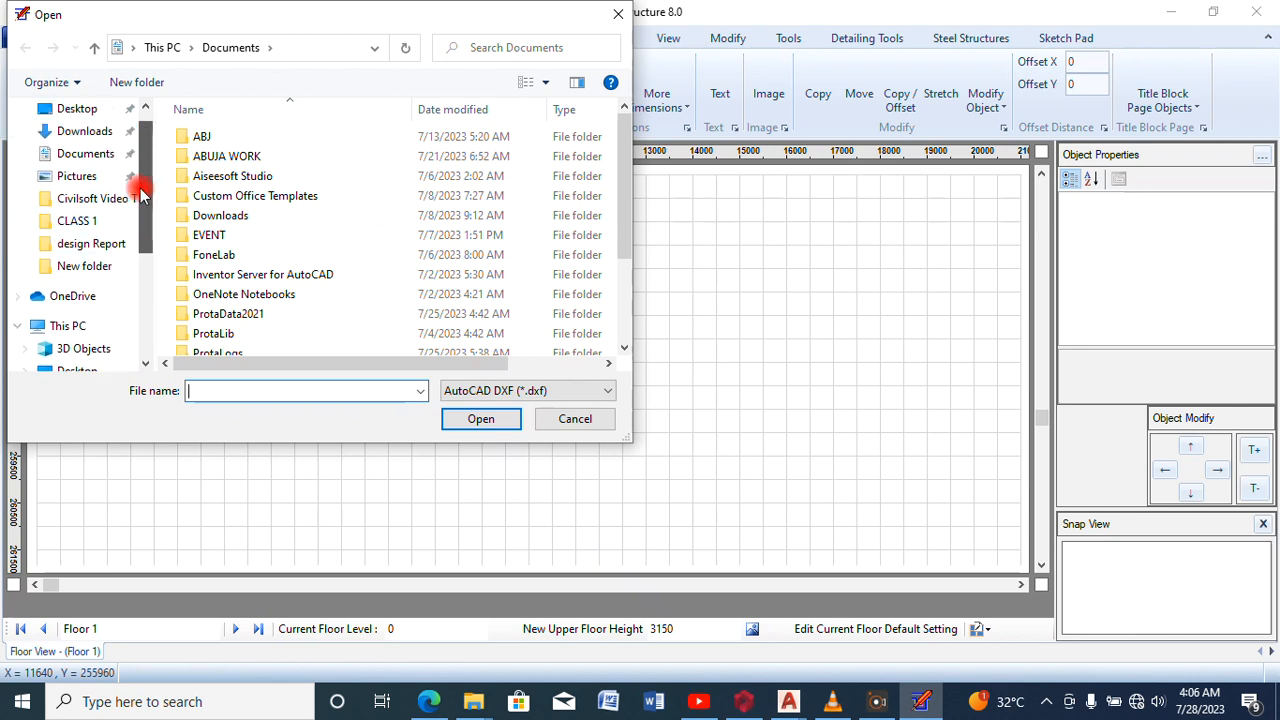
click(65, 154)
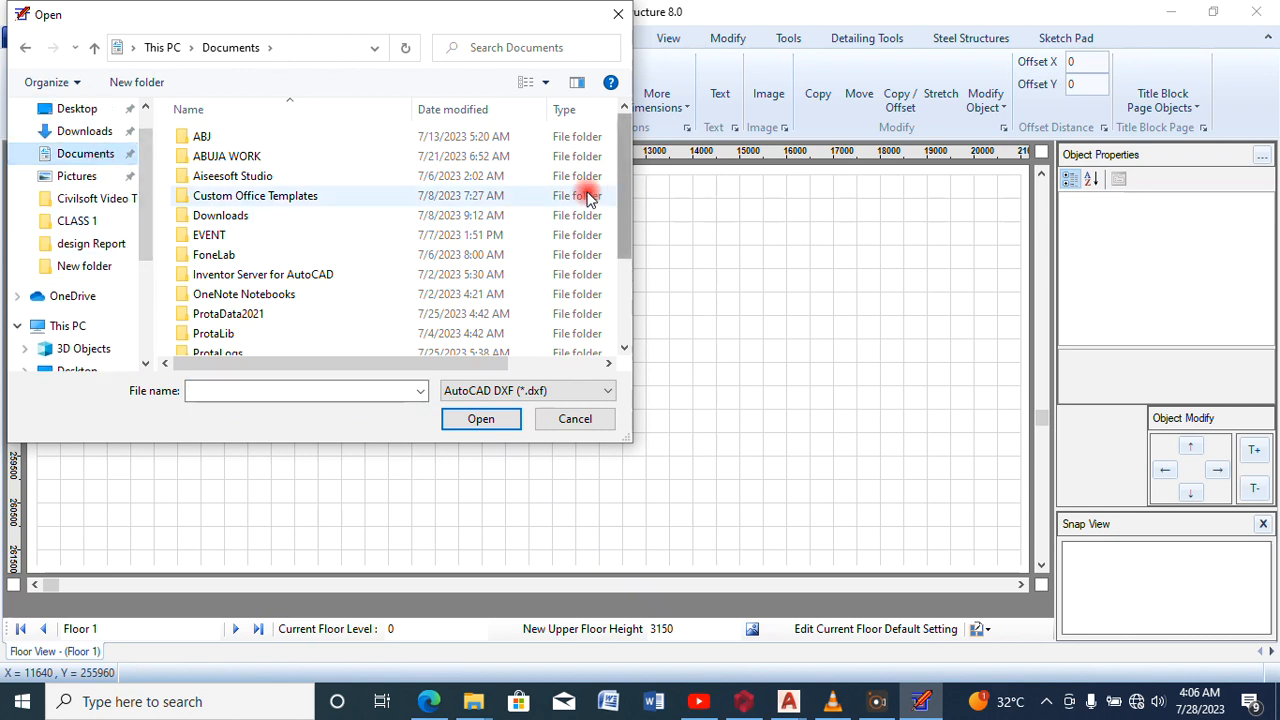
drag(630, 198, 623, 320)
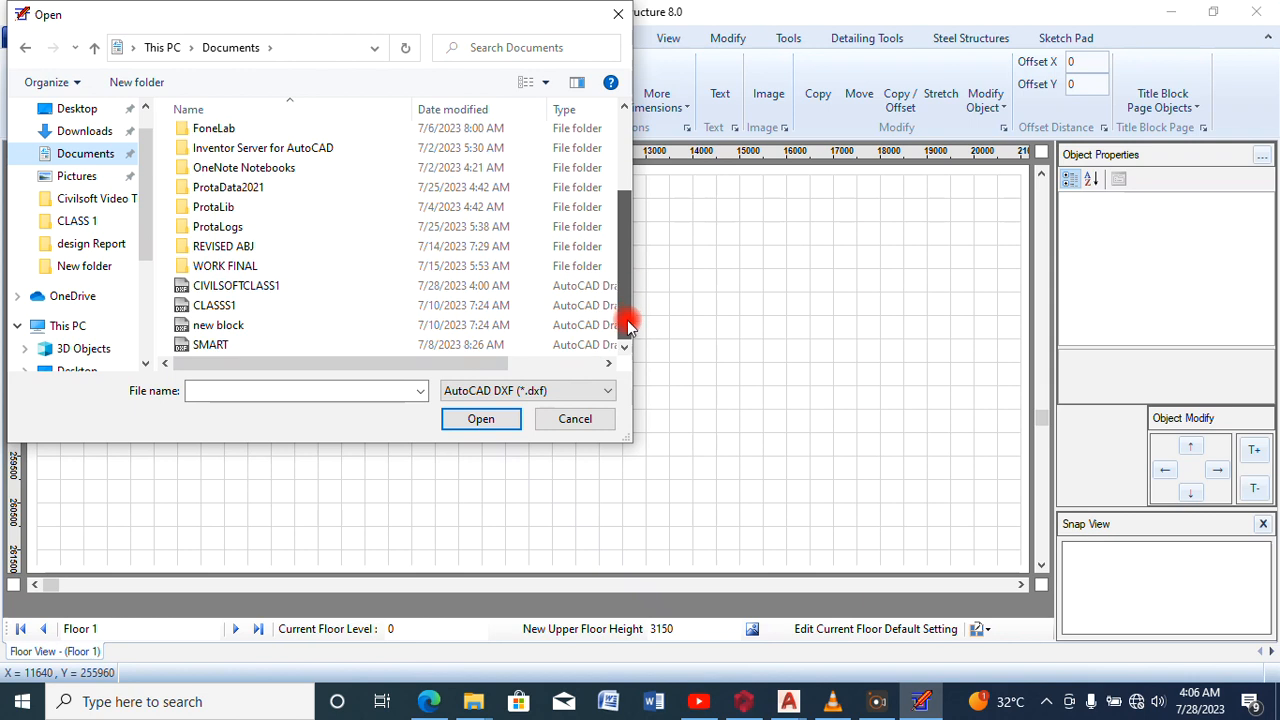
click(309, 284)
click(451, 418)
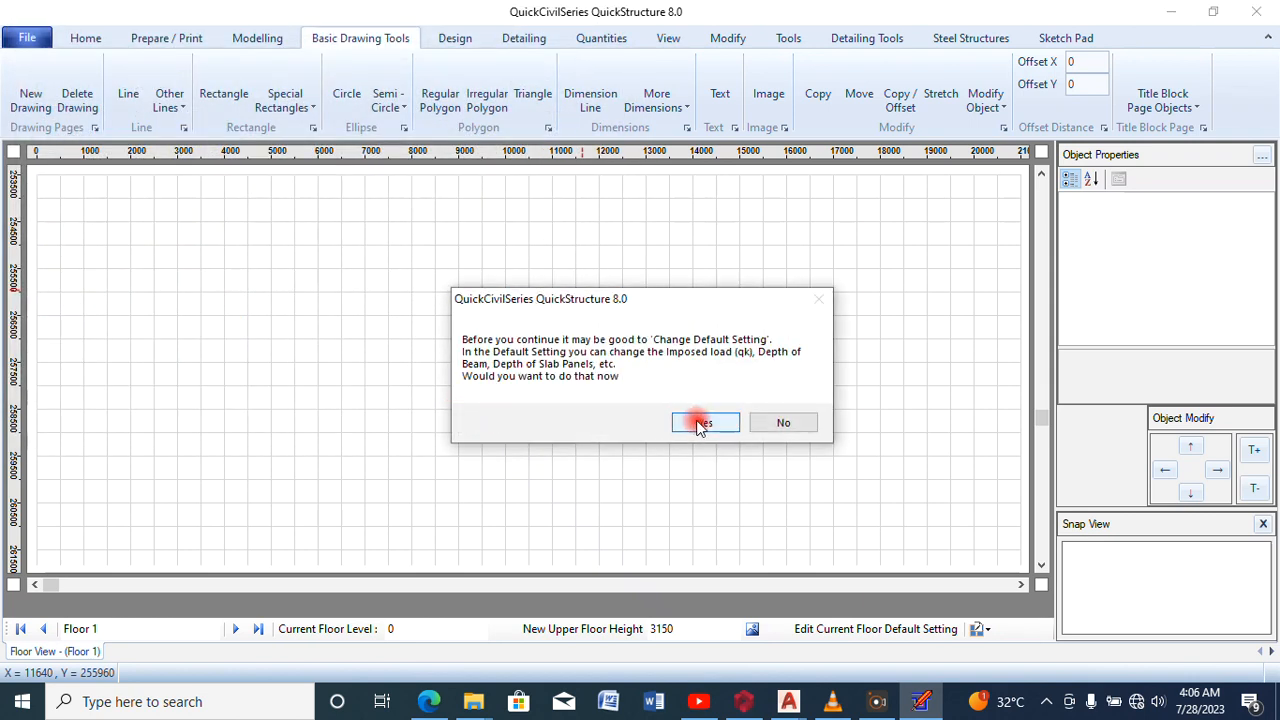
click(695, 423)
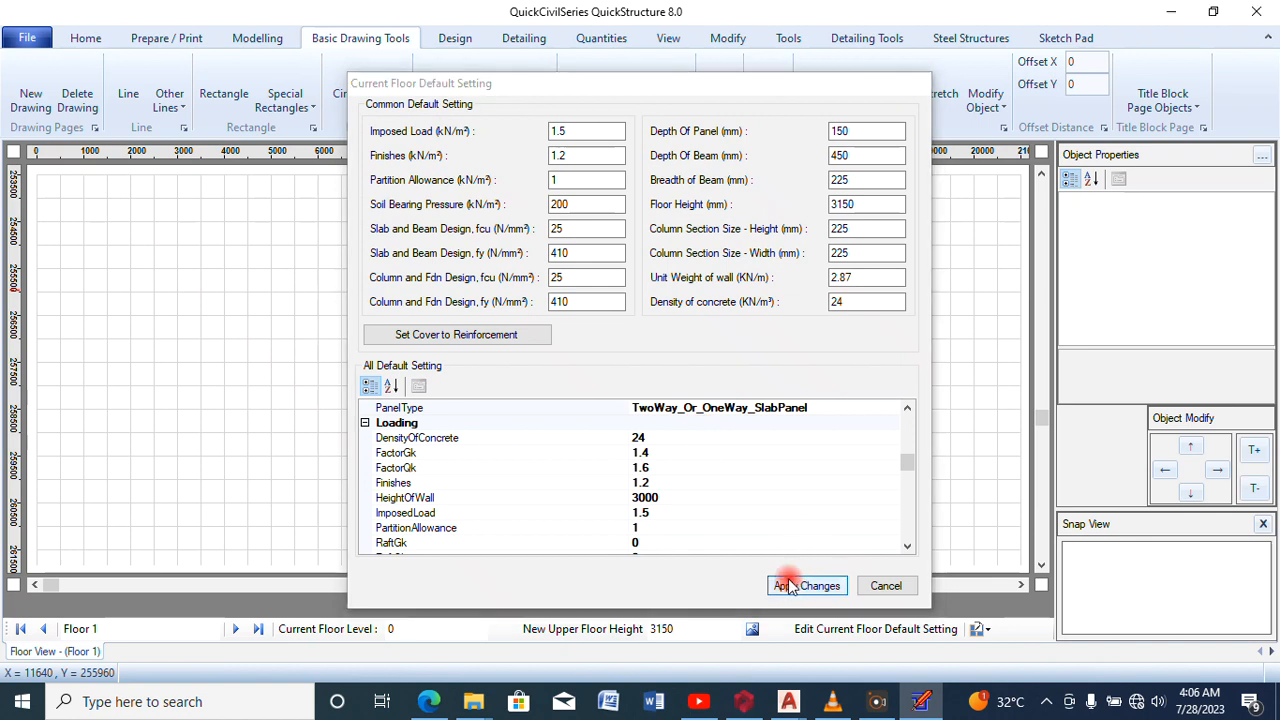
click(790, 585)
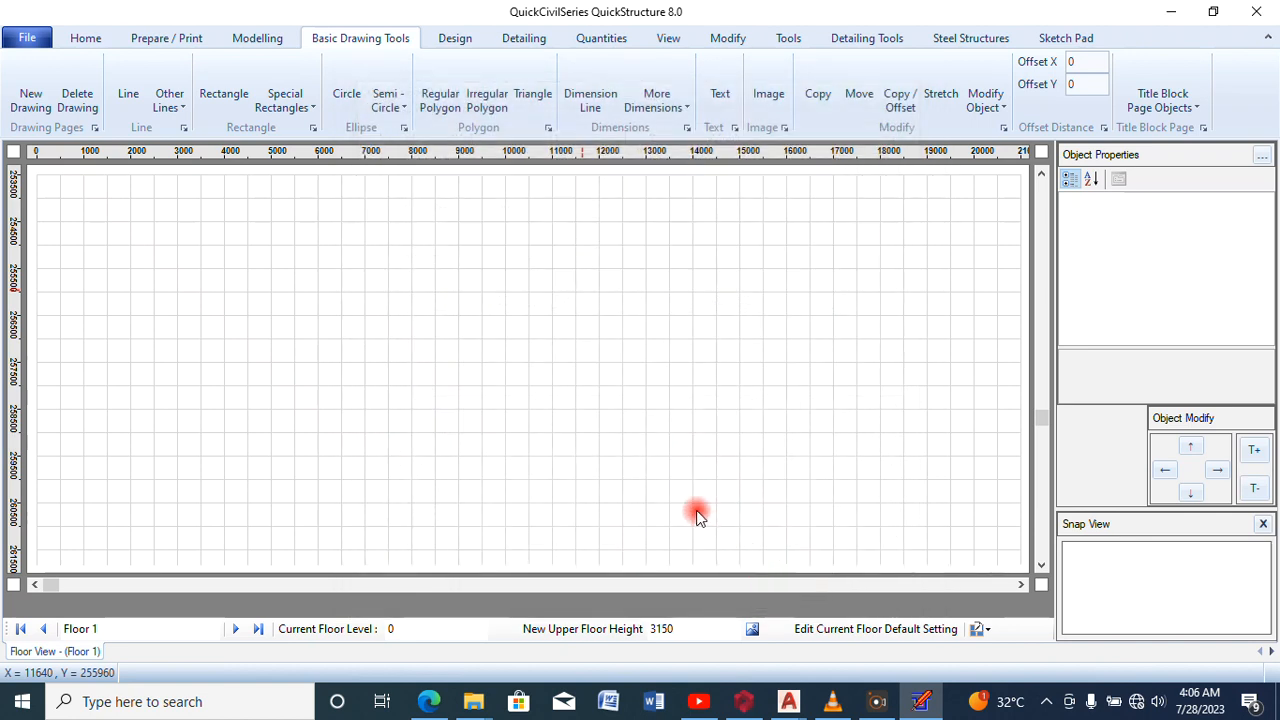
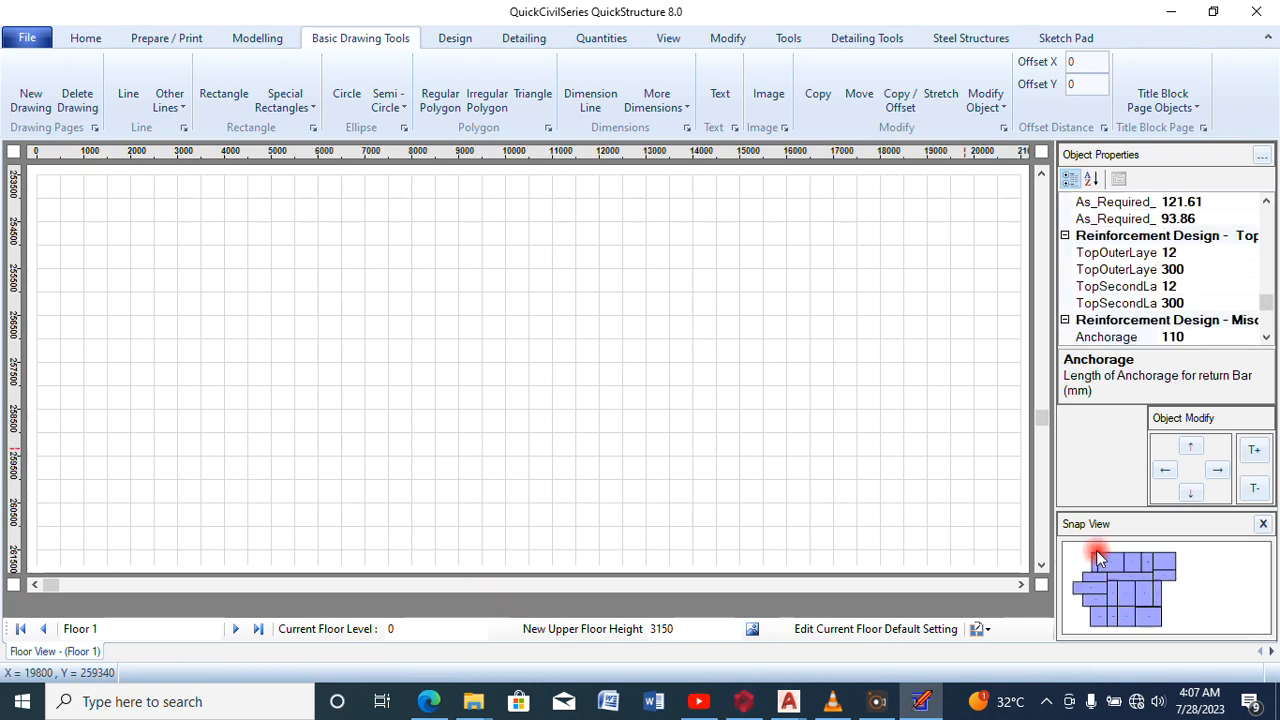
Set the drawing scale of the floor view to 1:300
drag(1042, 425, 1043, 257)
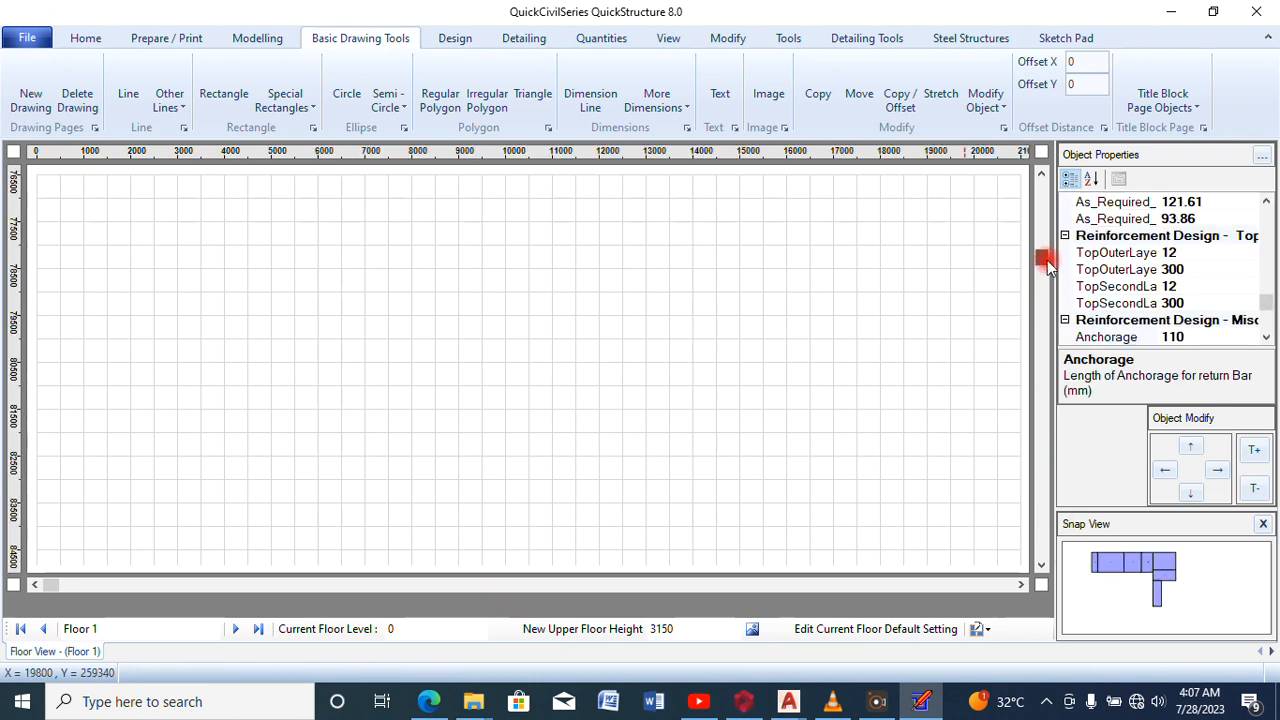
click(665, 37)
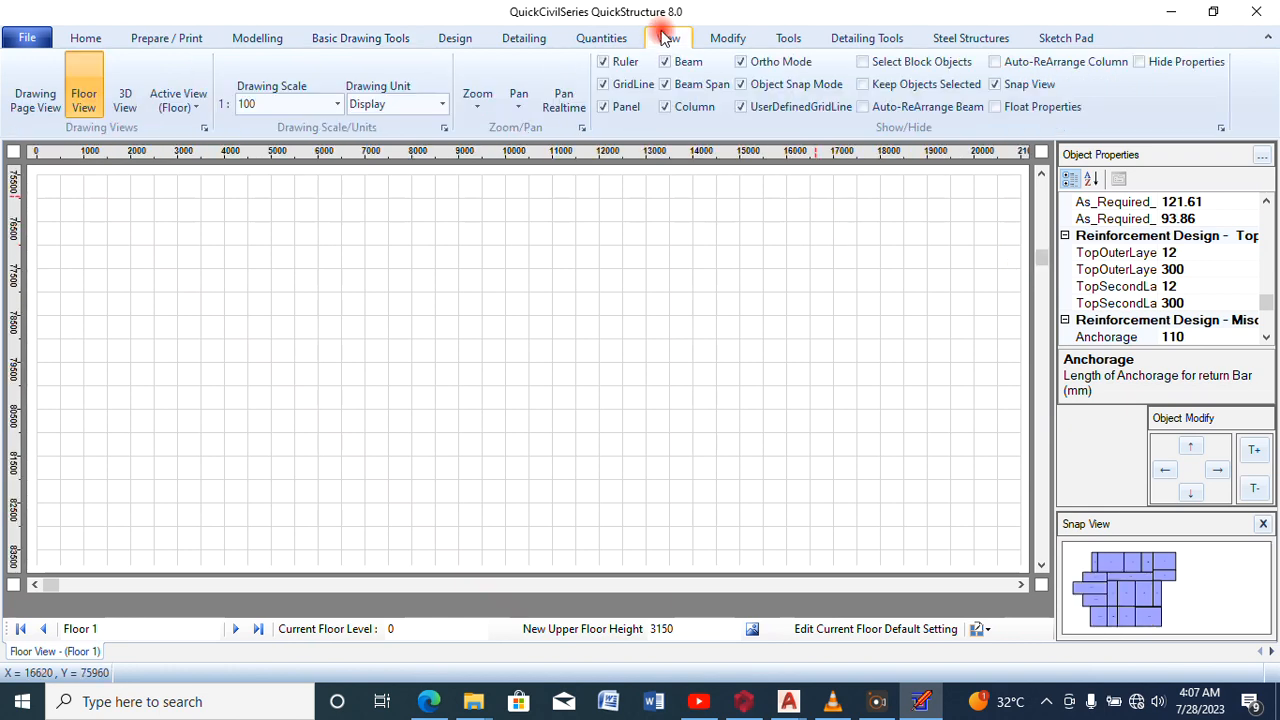
click(336, 104)
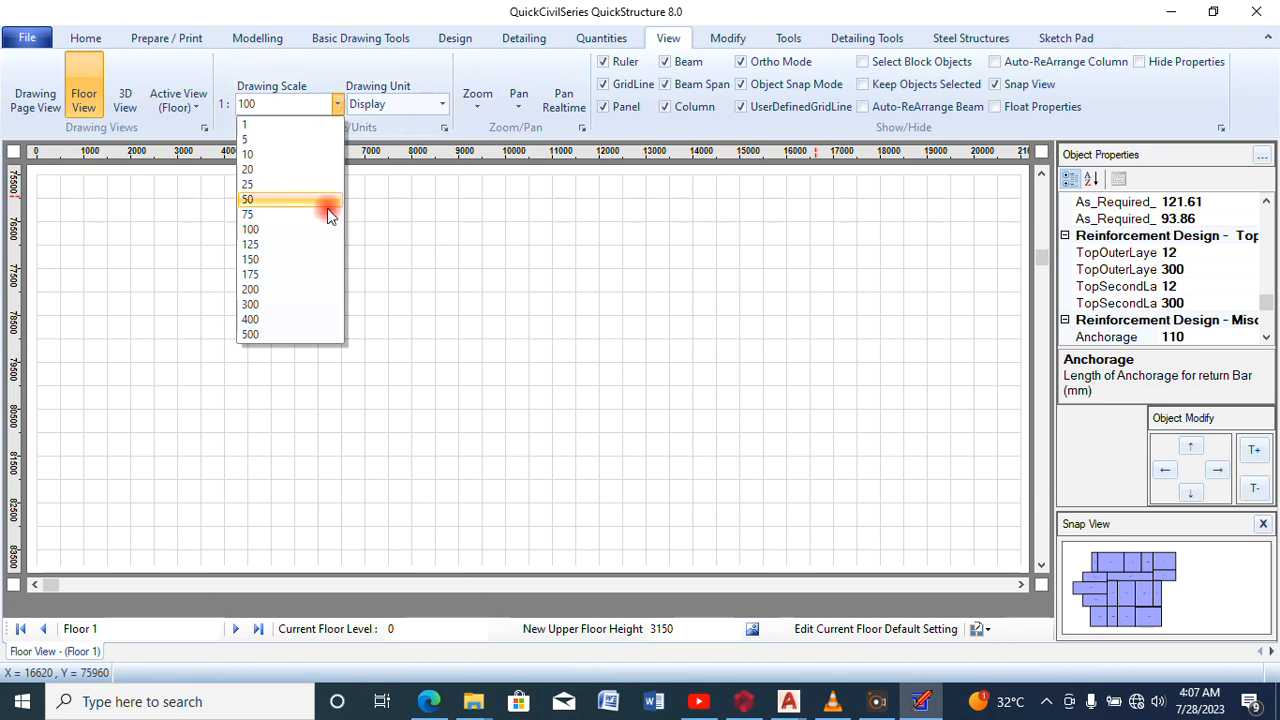
click(277, 306)
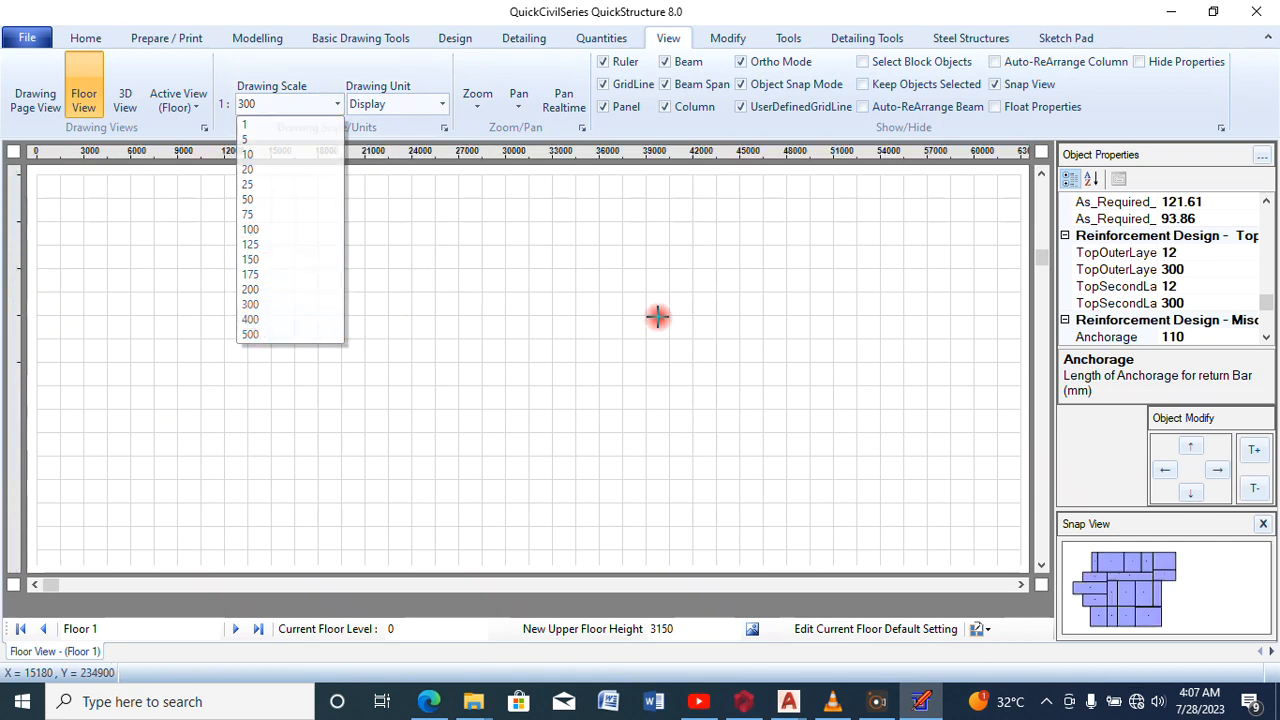
drag(1038, 256, 1040, 190)
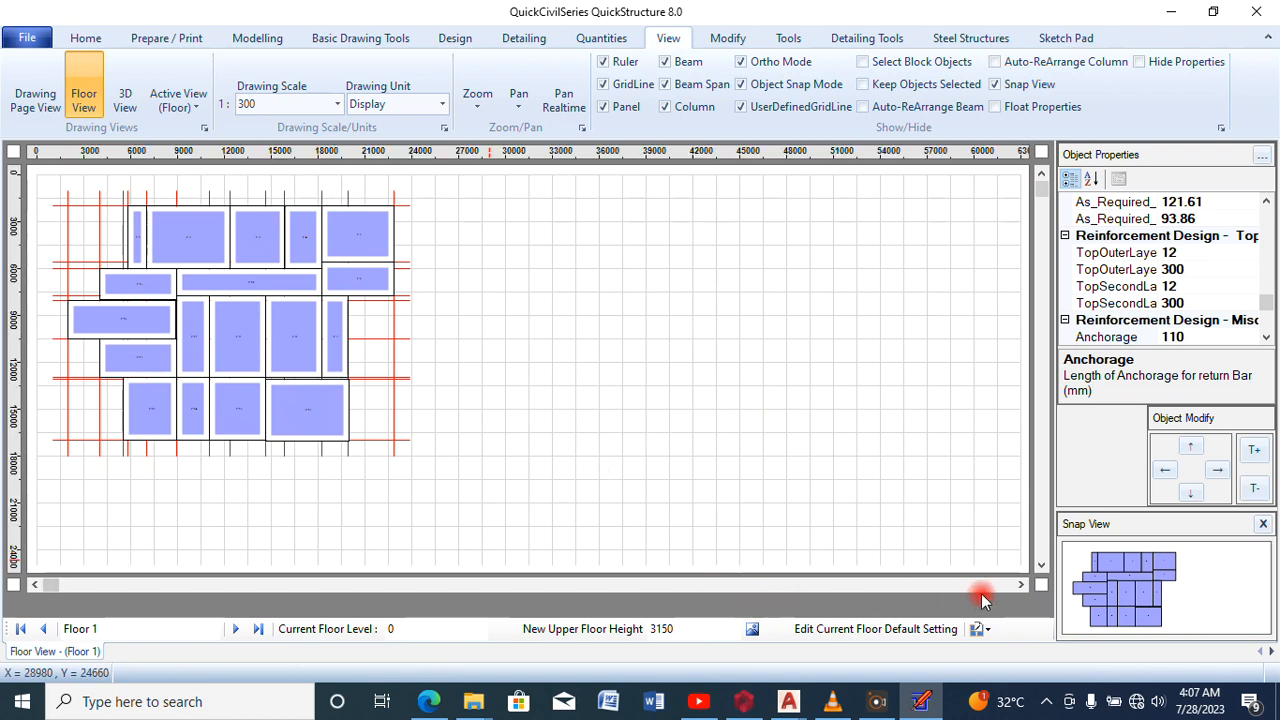
click(1022, 585)
click(1022, 585)
click(1022, 585)
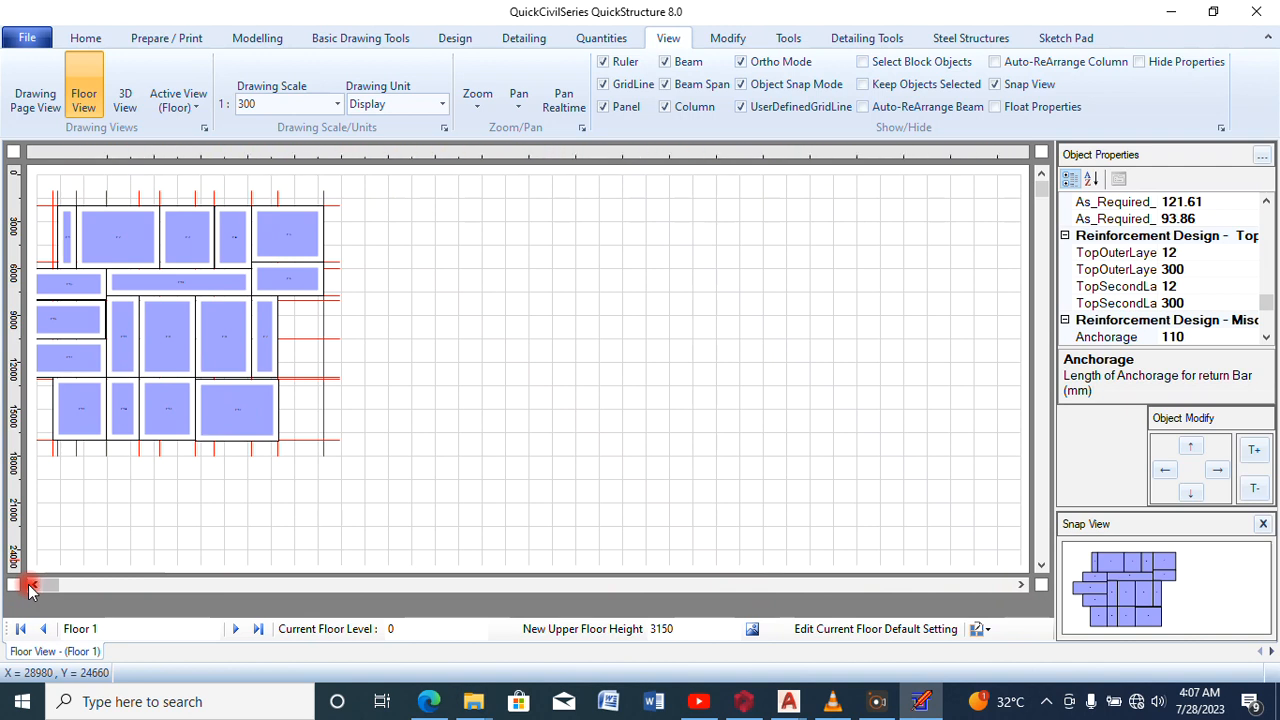
click(30, 586)
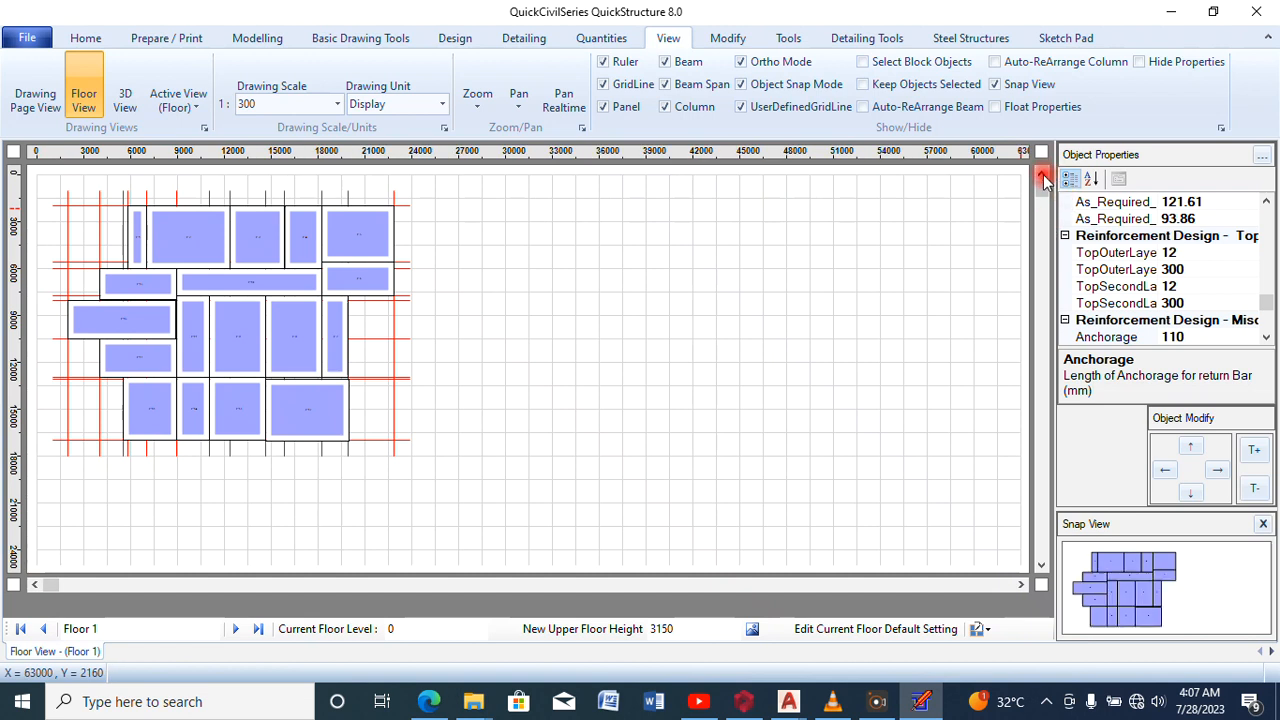
click(1041, 567)
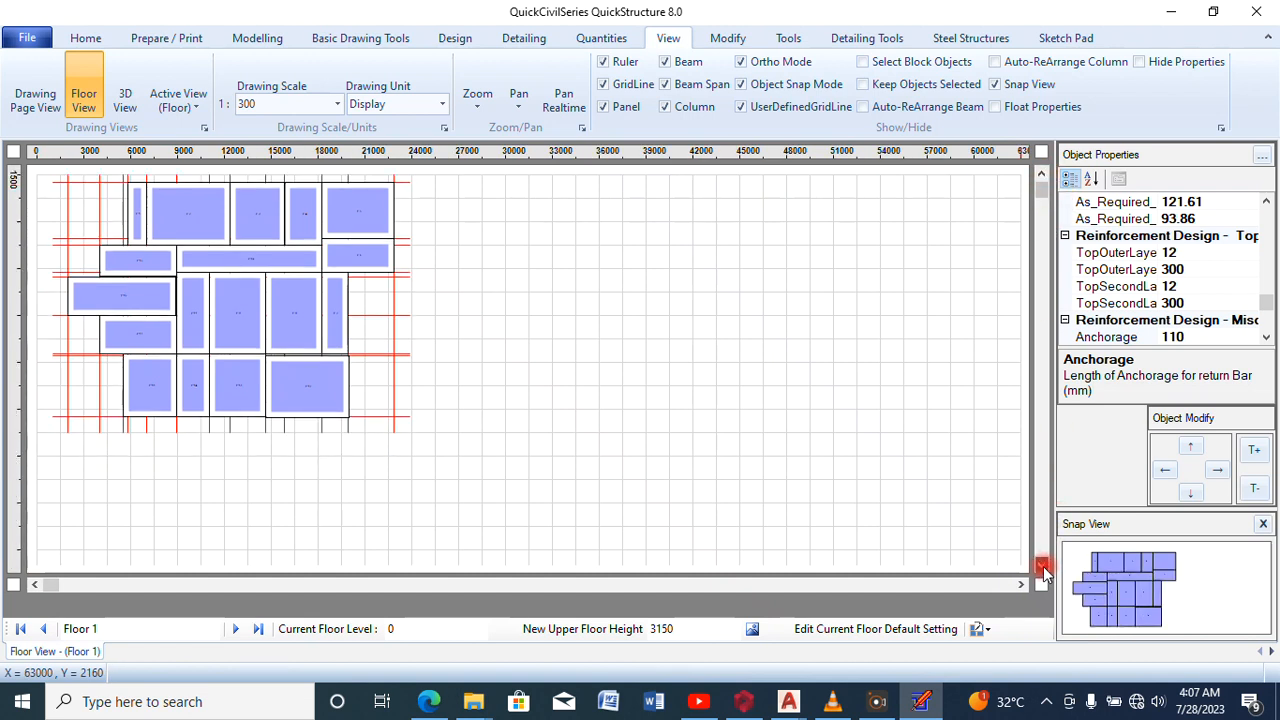
click(1041, 178)
Set the drawing scale to 1:200 so the imported slab panels display larger
click(336, 104)
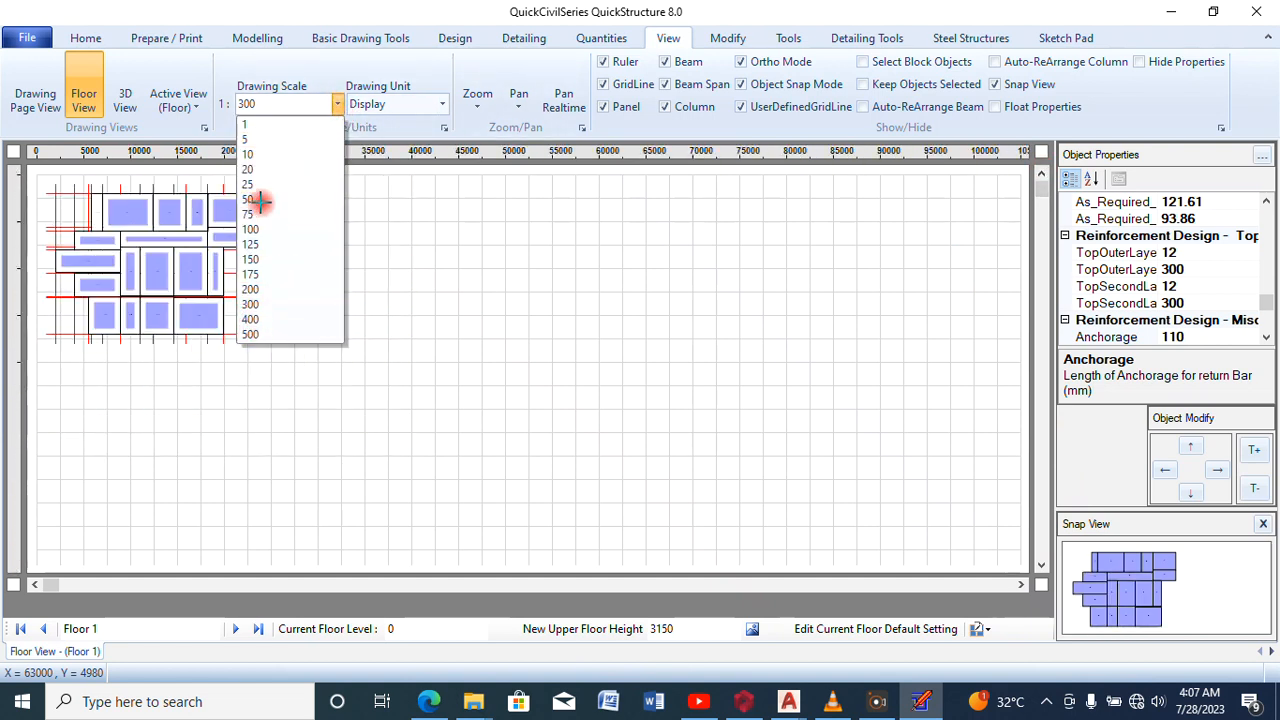
click(331, 103)
click(336, 104)
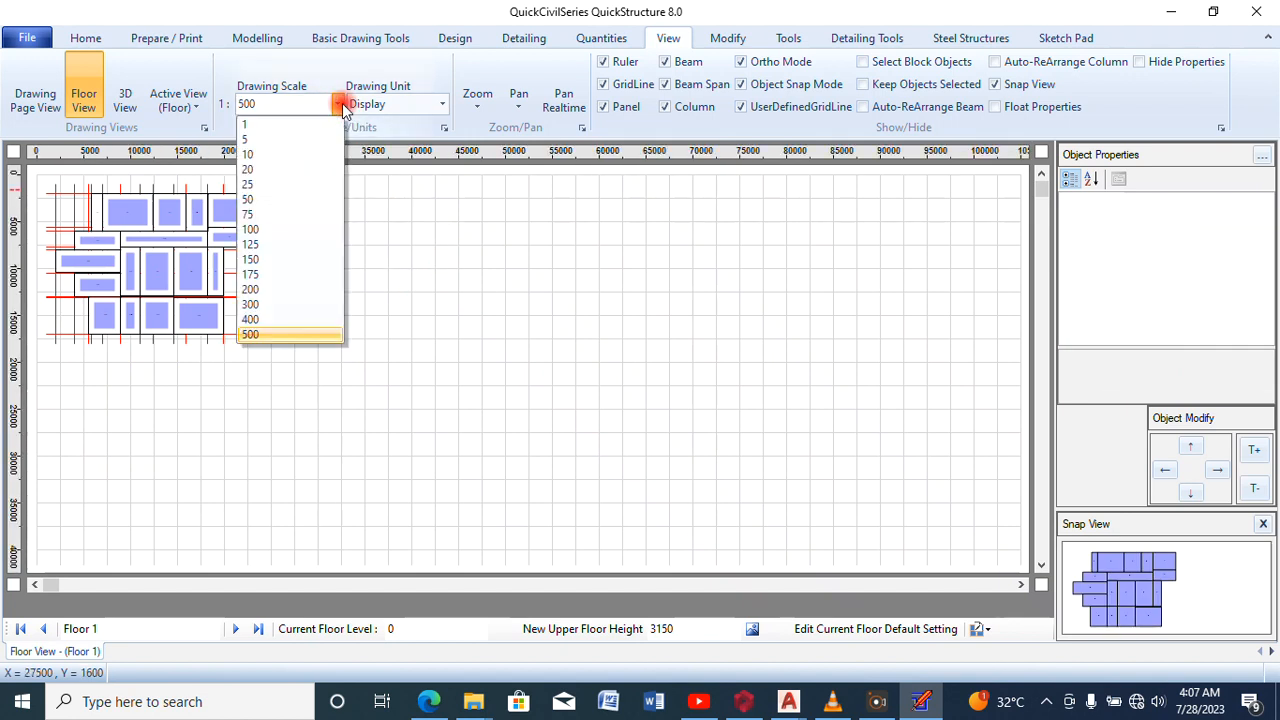
click(263, 289)
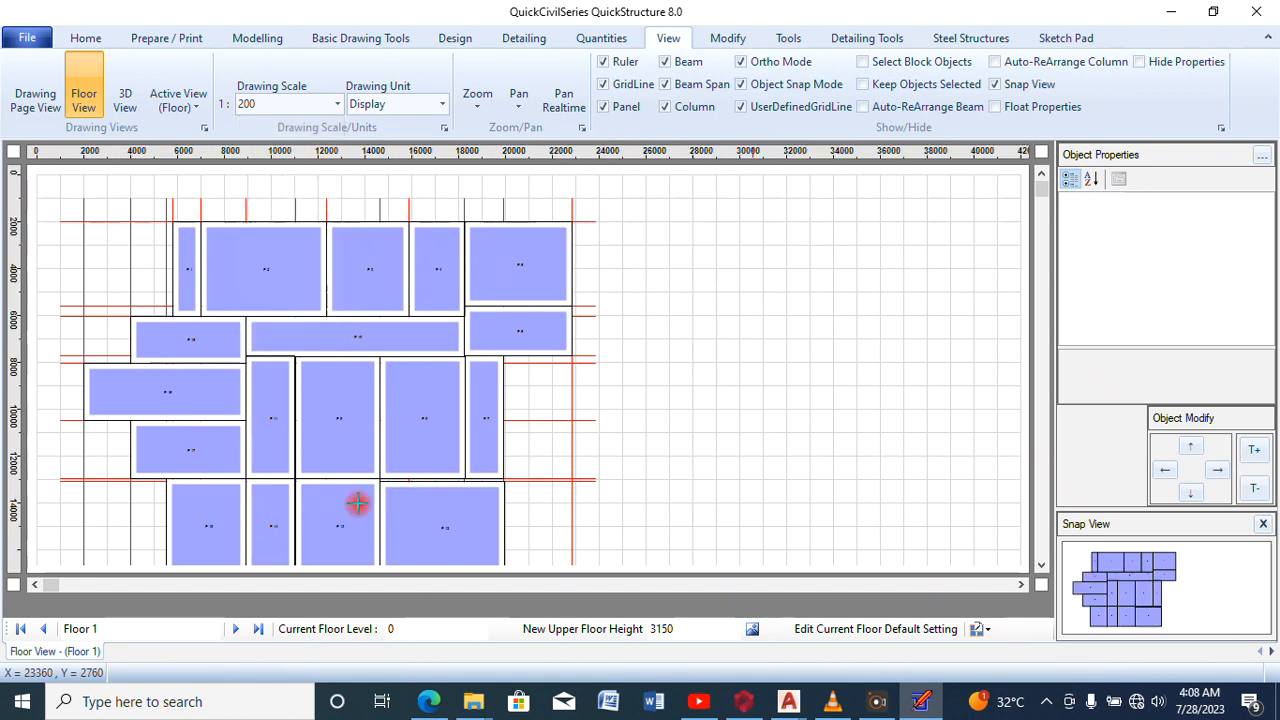
click(1041, 564)
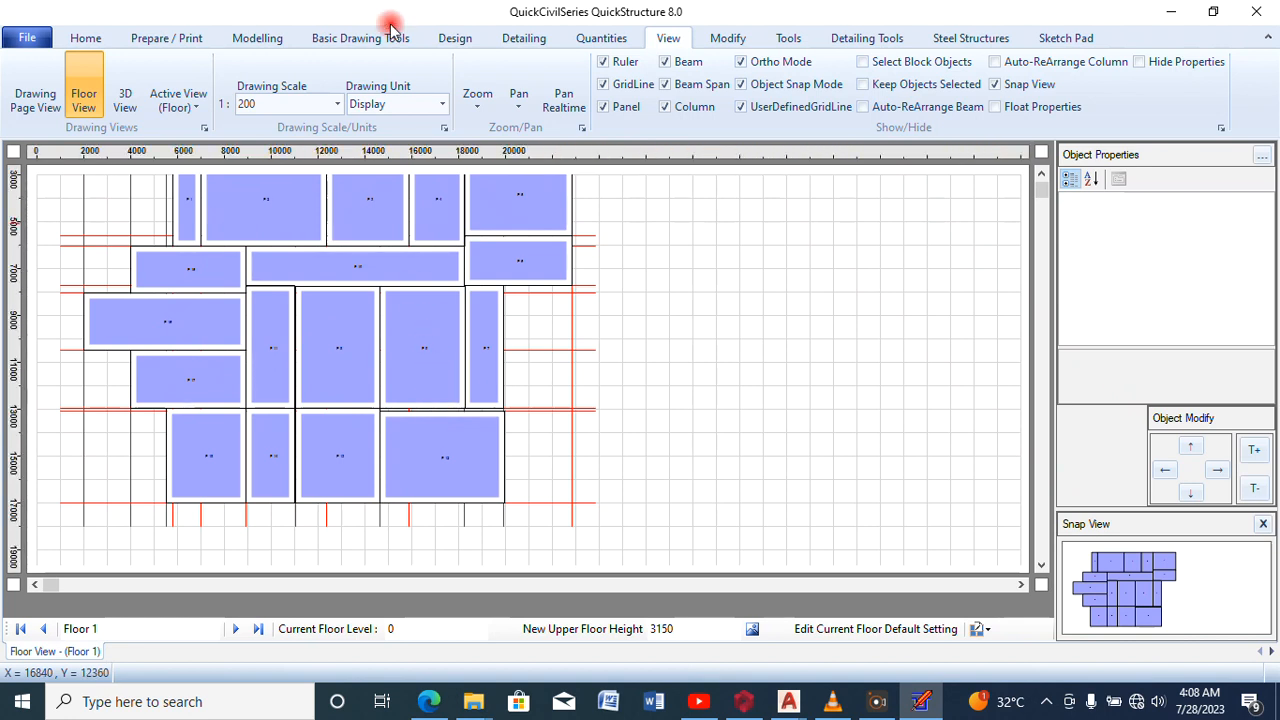
Generate new beams and spans for all slab panels on the current floor
click(257, 40)
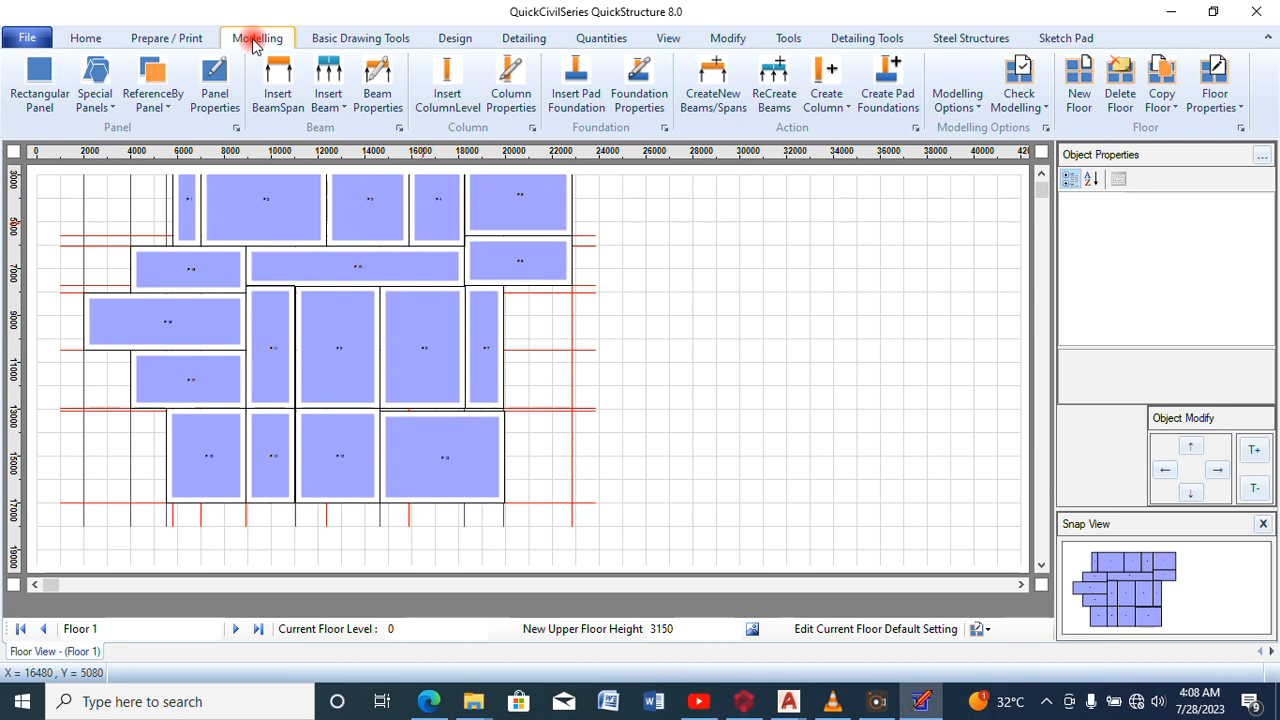
click(714, 100)
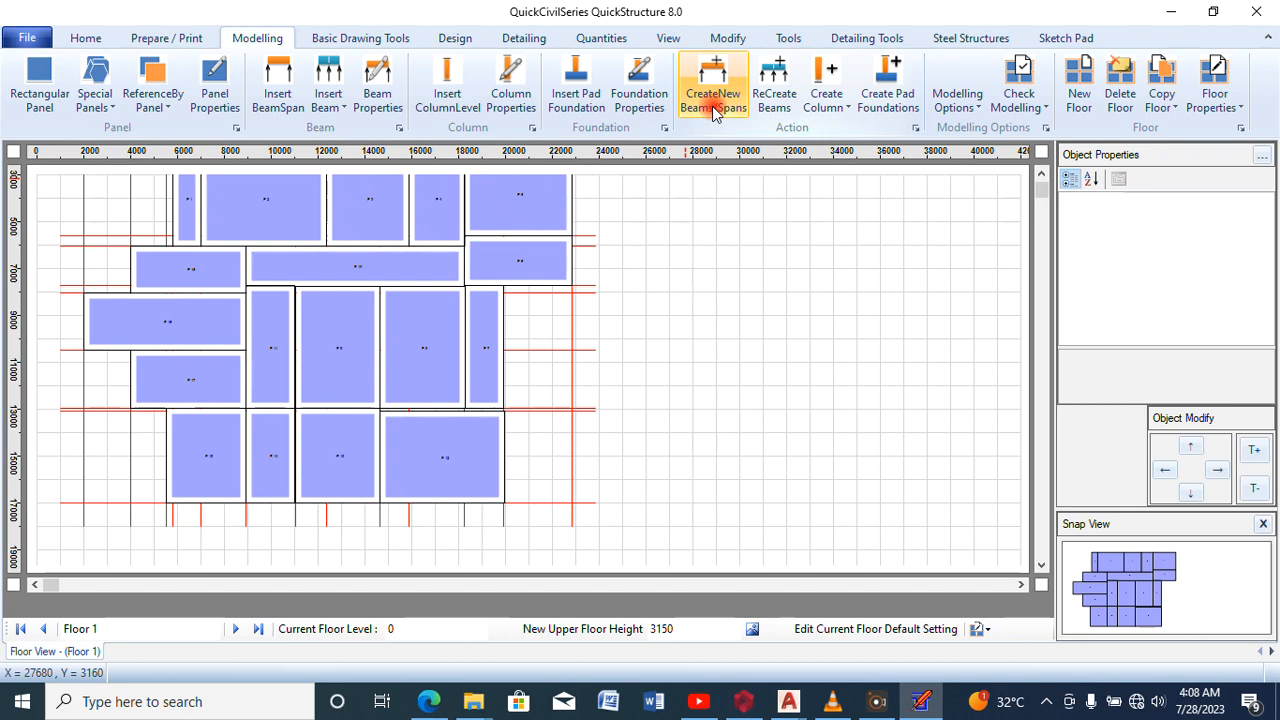
click(714, 110)
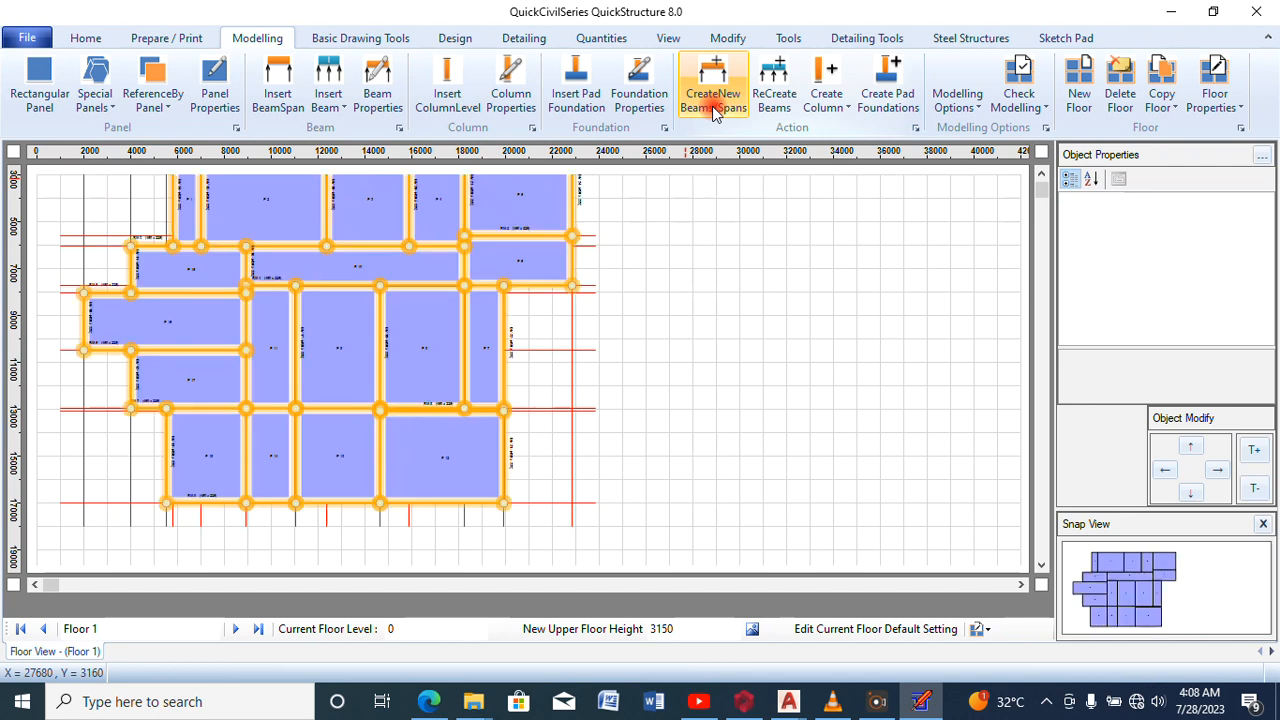
Examine the geometry, support and loading properties of the vertical beam span along panel P 7's outer edge
click(513, 235)
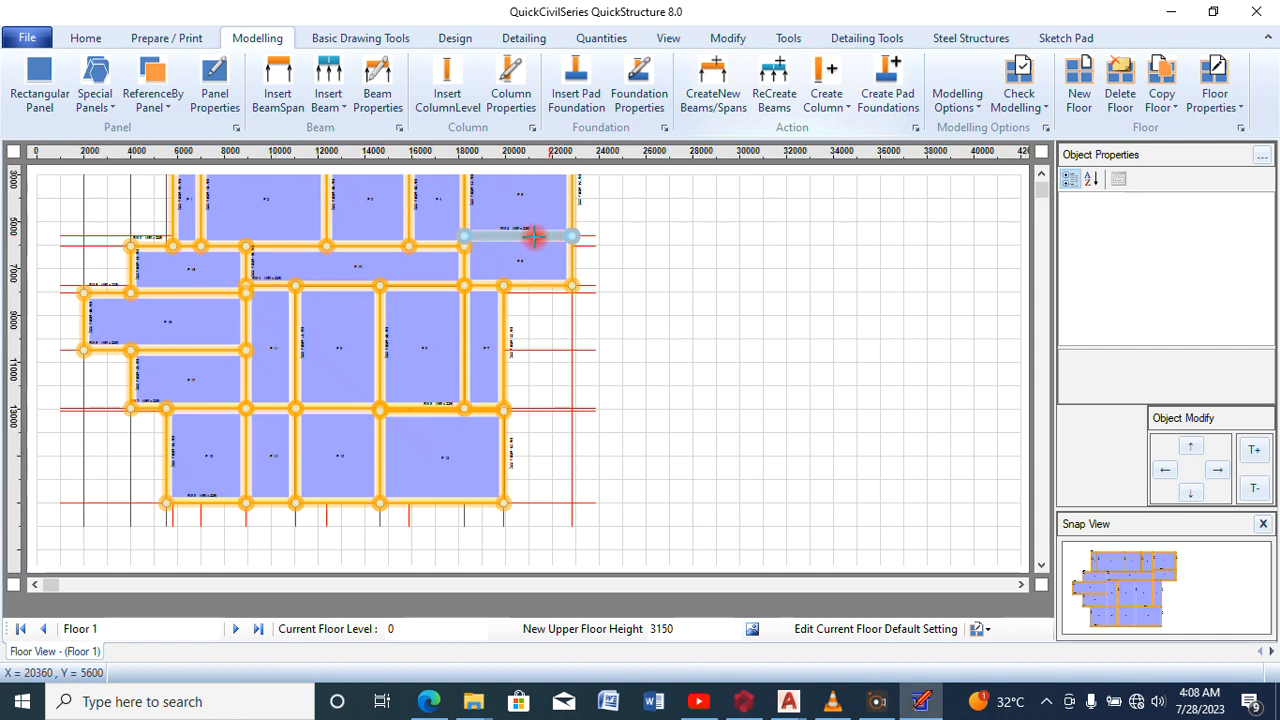
click(503, 320)
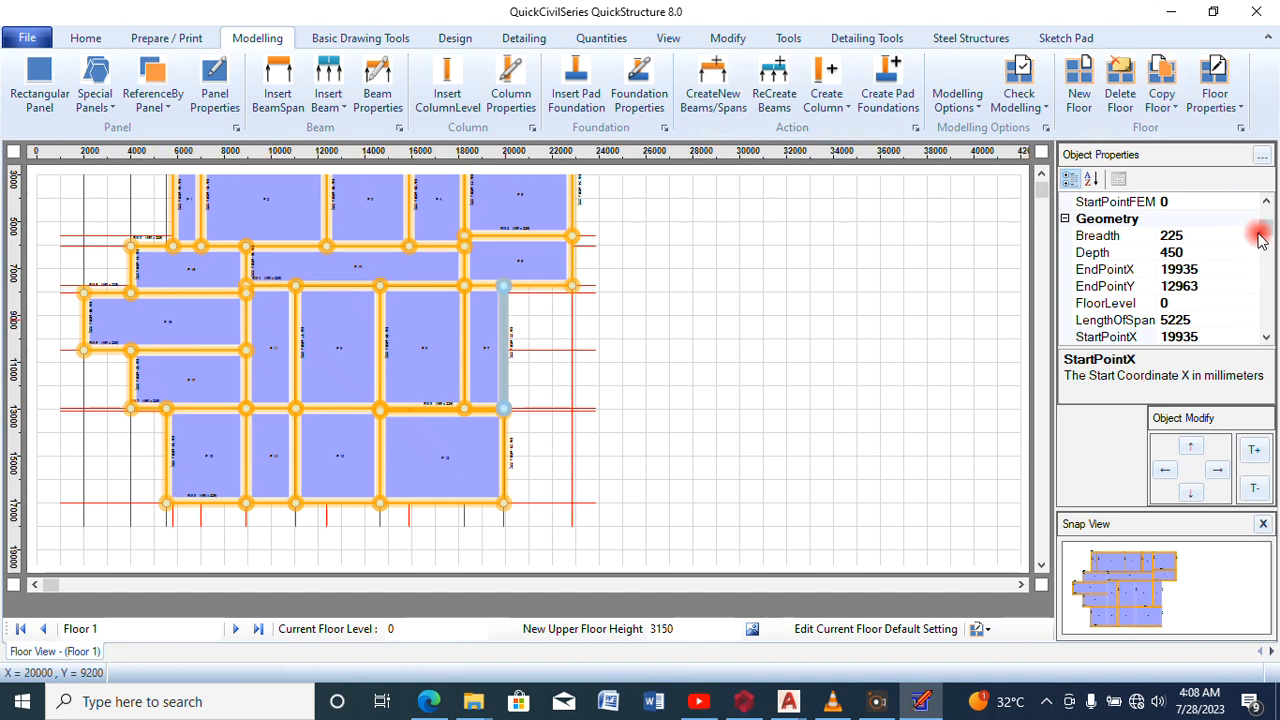
click(1267, 336)
click(1267, 336)
click(1267, 336)
click(1267, 336)
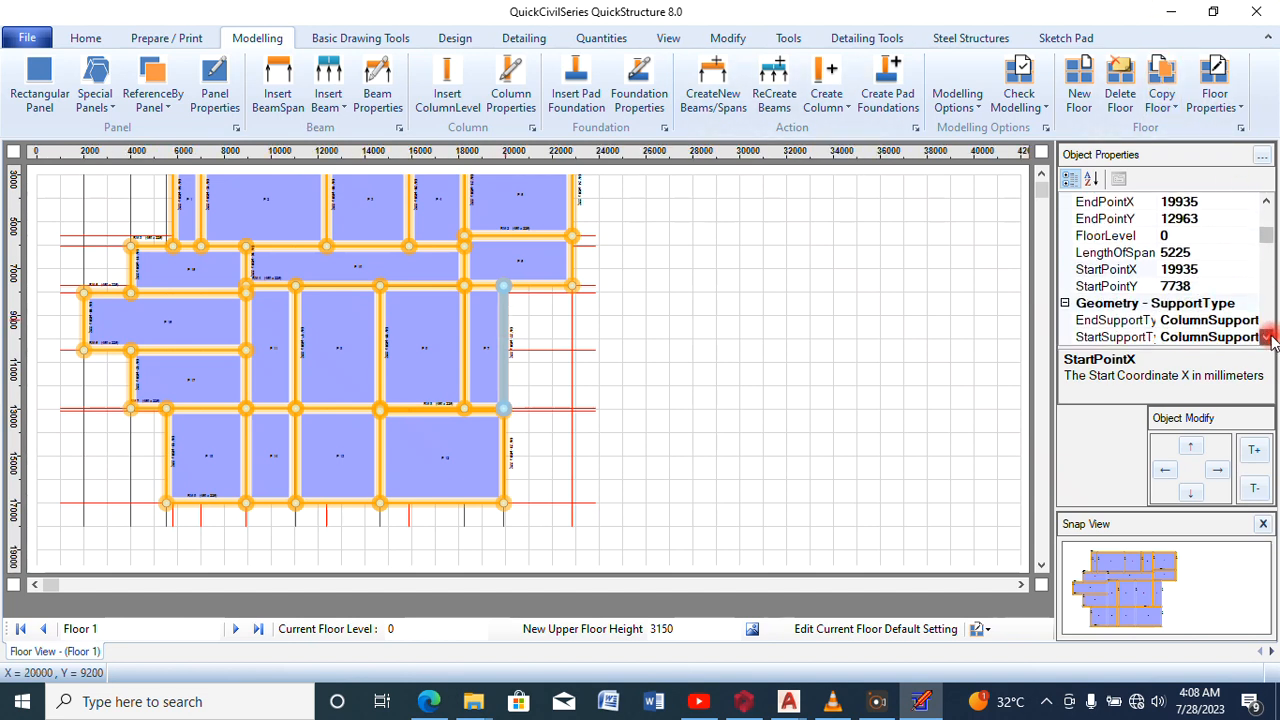
click(1267, 336)
click(1267, 336)
click(1267, 336)
click(1267, 336)
click(1267, 336)
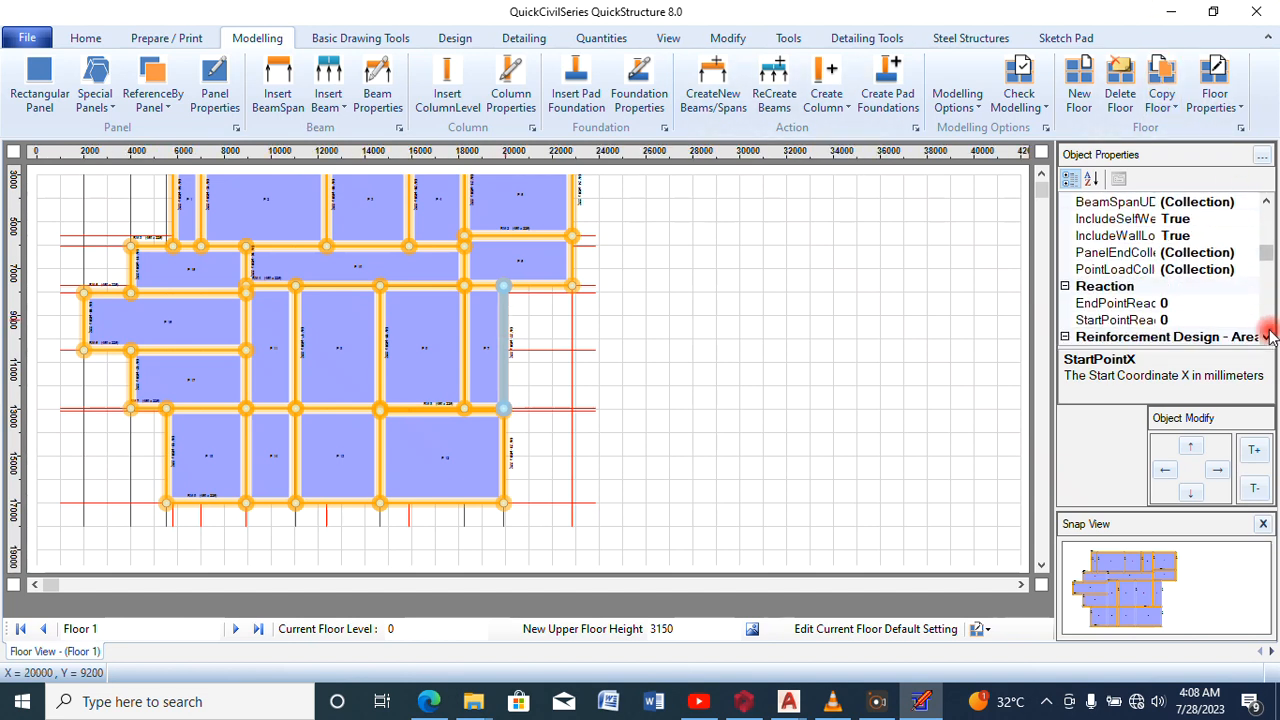
click(1268, 203)
click(1268, 203)
click(1268, 203)
click(1268, 203)
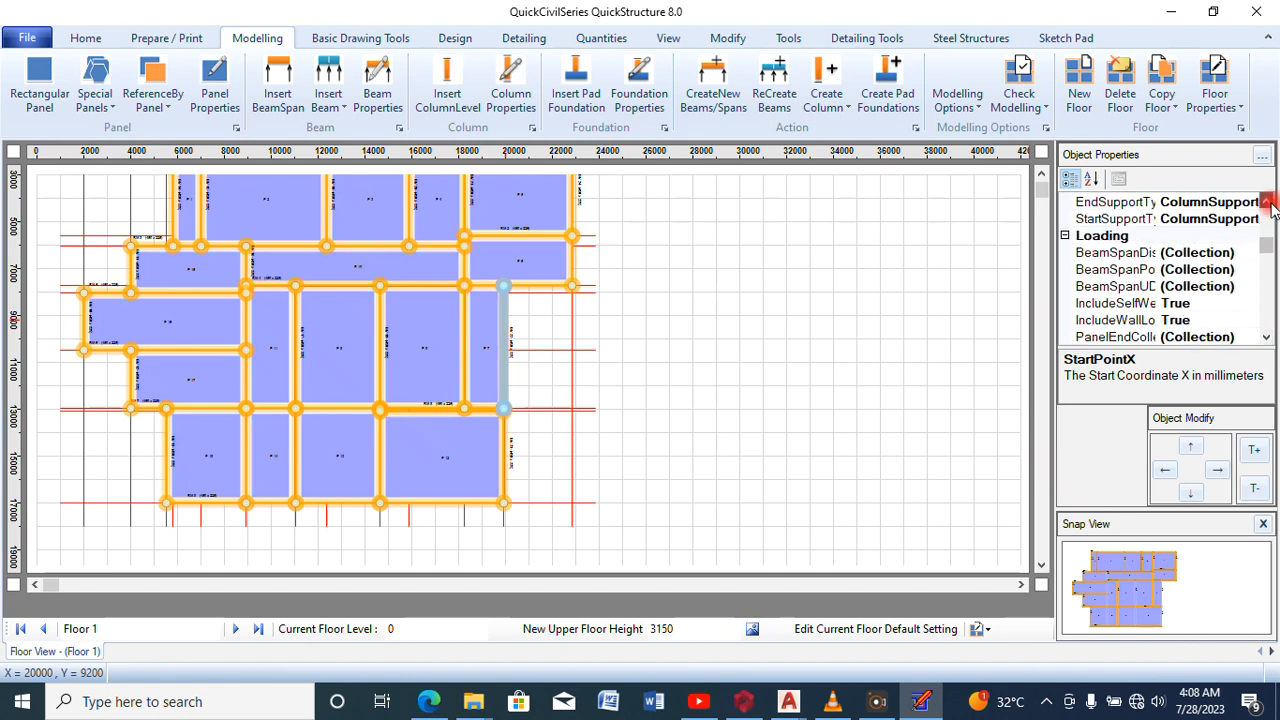
click(1268, 203)
click(1268, 203)
click(1268, 203)
click(1268, 203)
click(1268, 203)
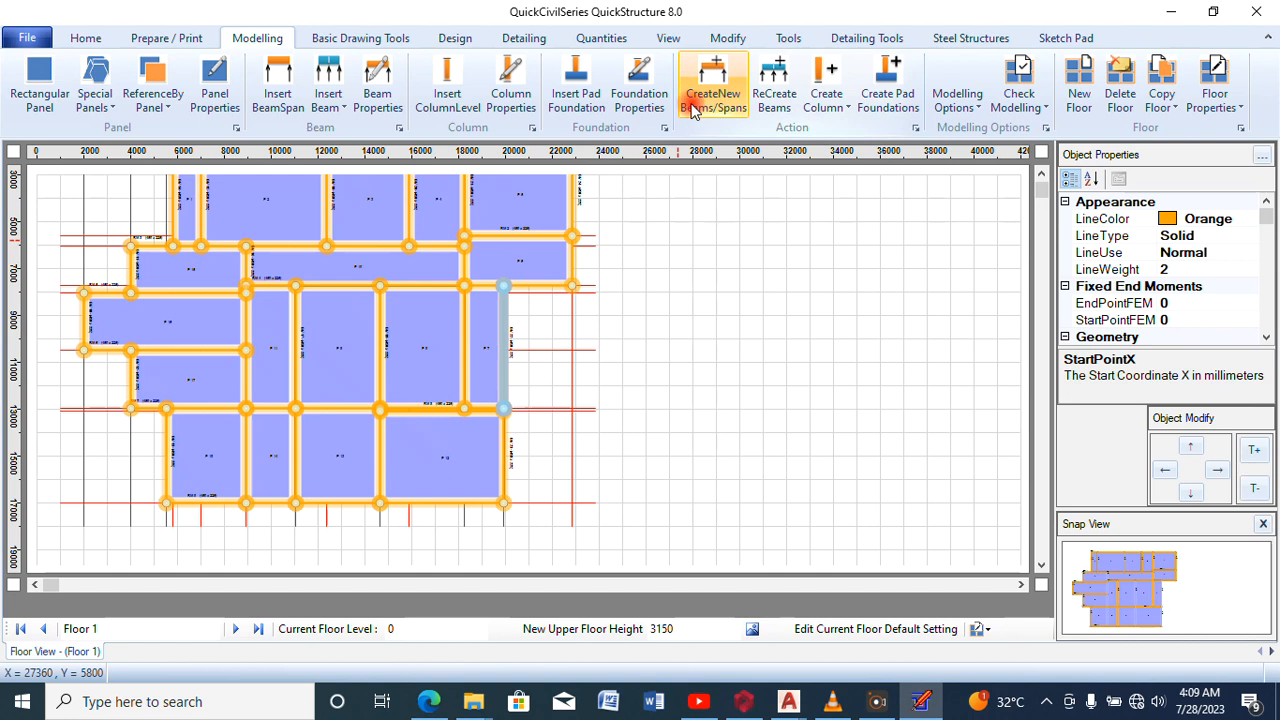
Copy the current floor with its panels and beams to create a second floor above it
click(836, 97)
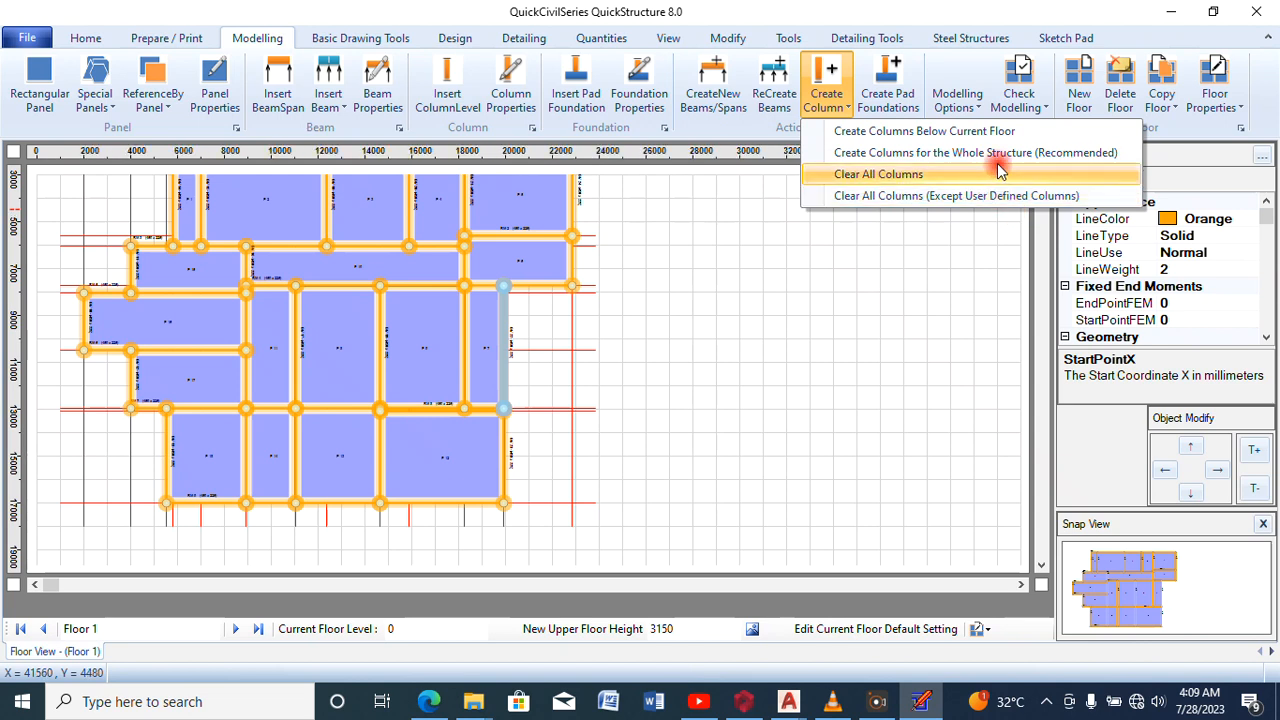
click(1182, 139)
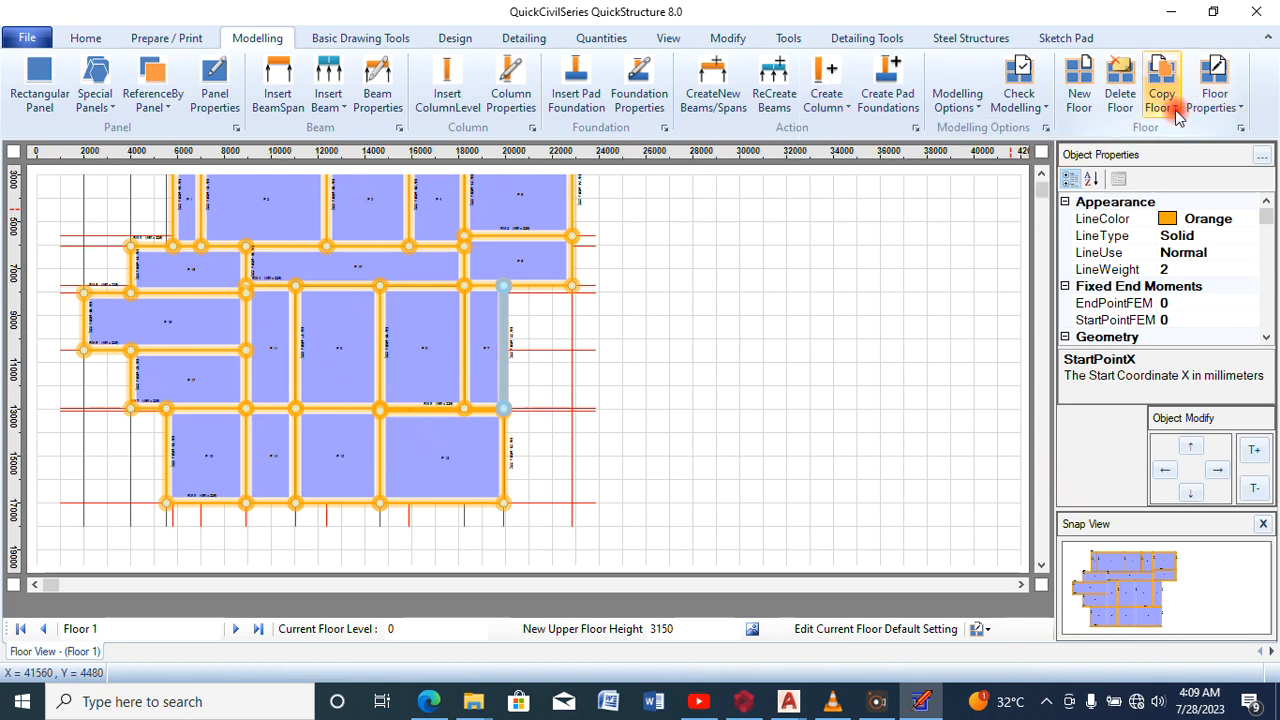
click(1179, 114)
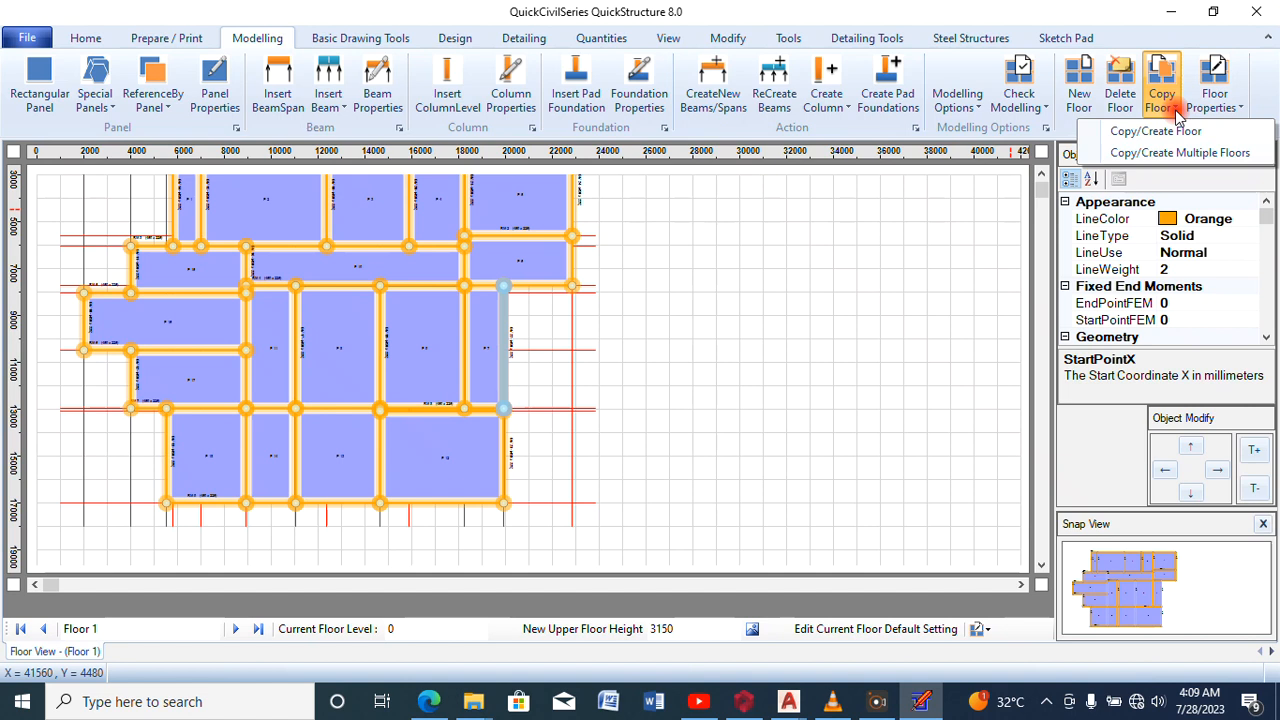
click(1125, 131)
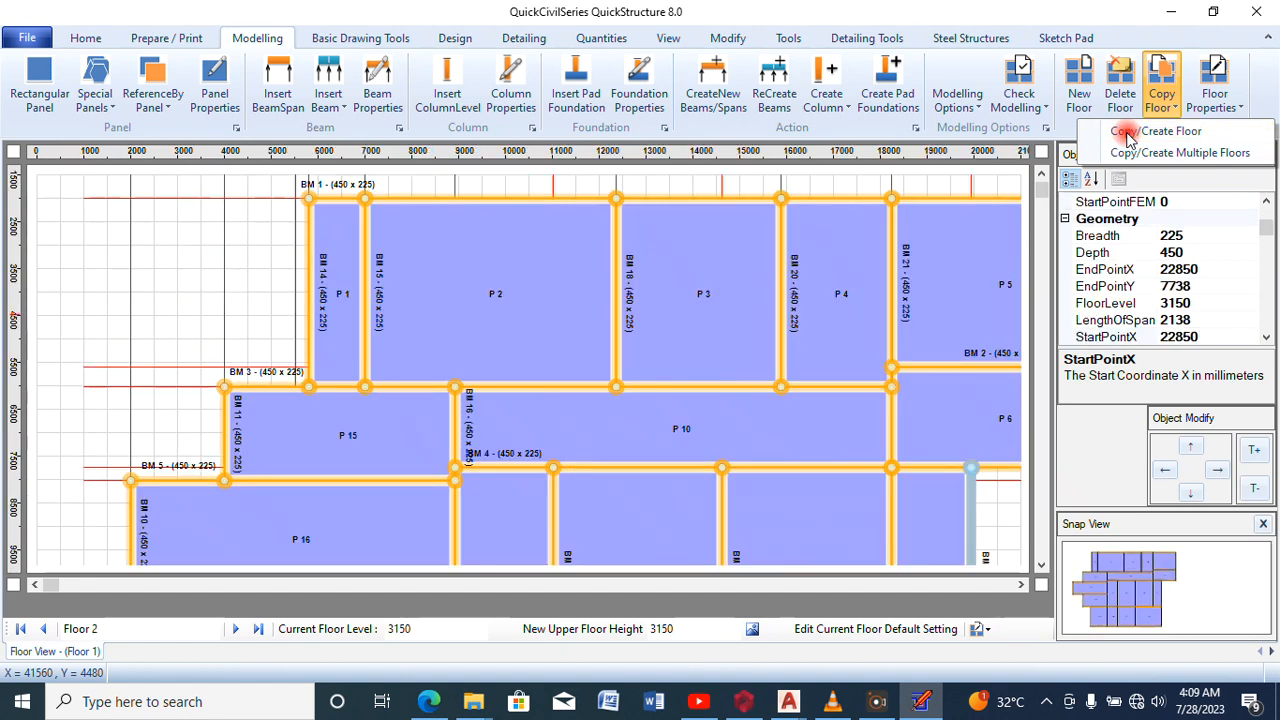
click(1127, 137)
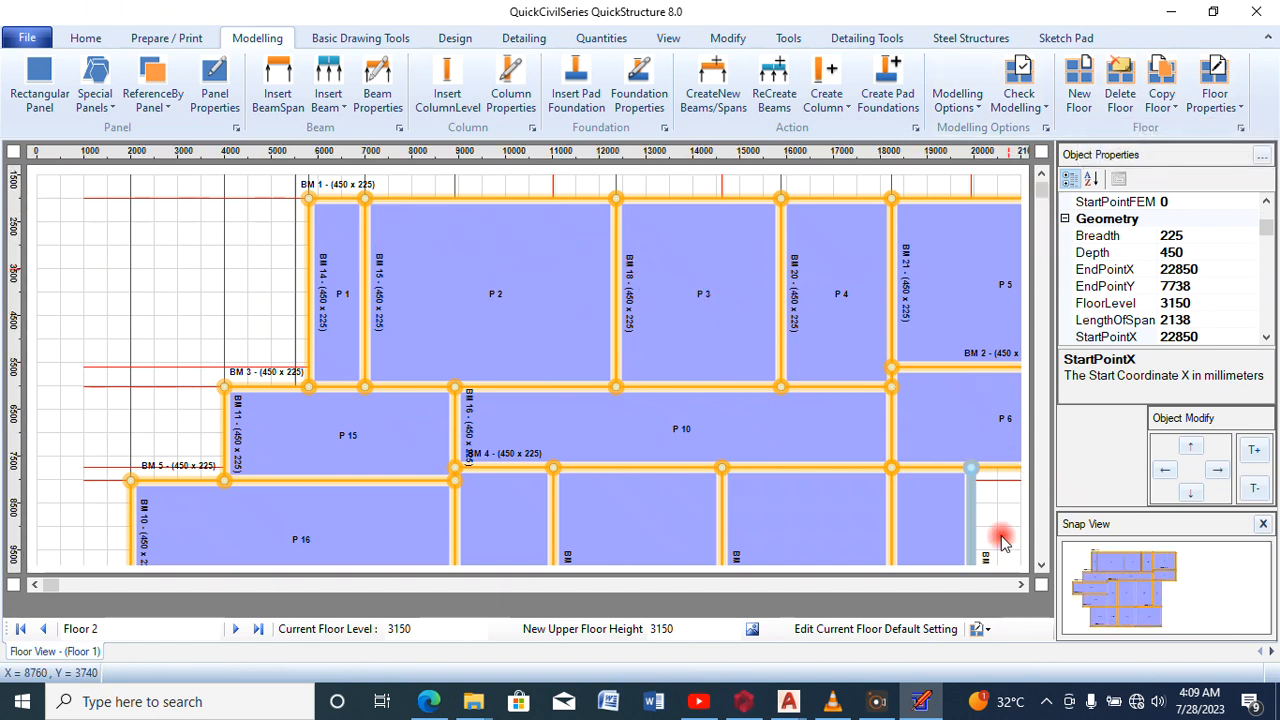
Examine the panel and beam layout across the copied floor
click(1038, 568)
click(1040, 566)
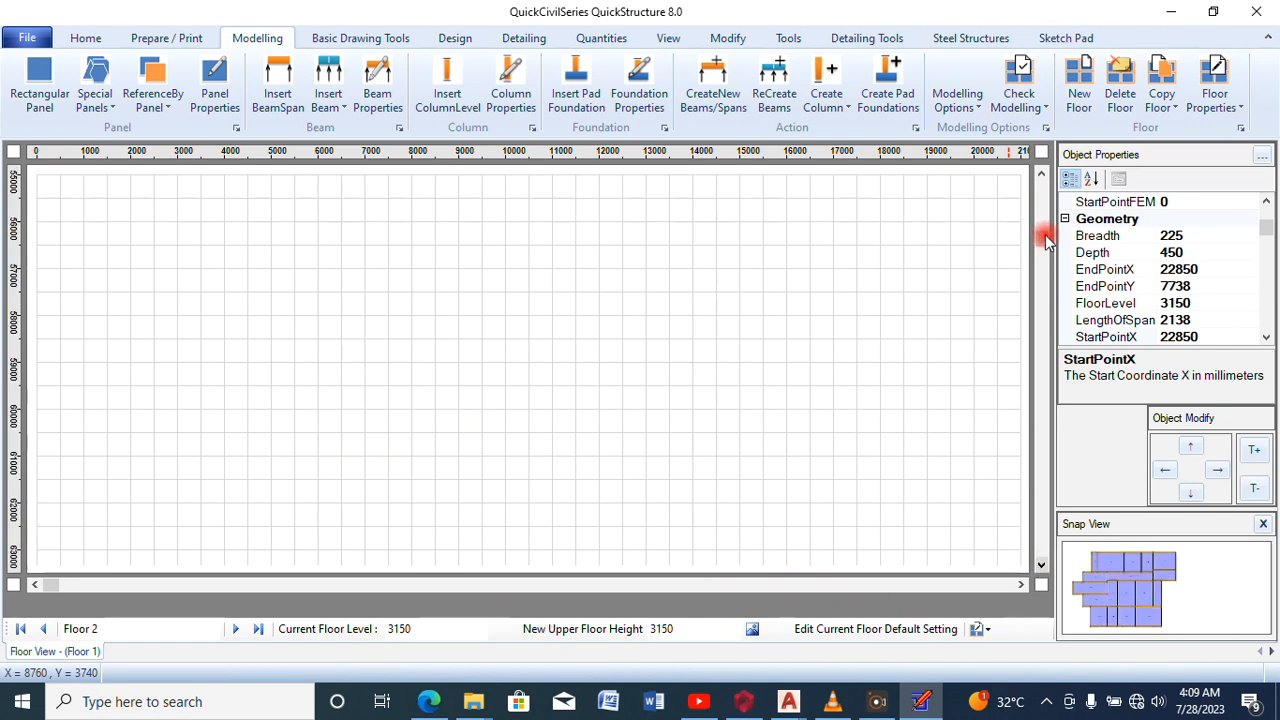
click(1041, 197)
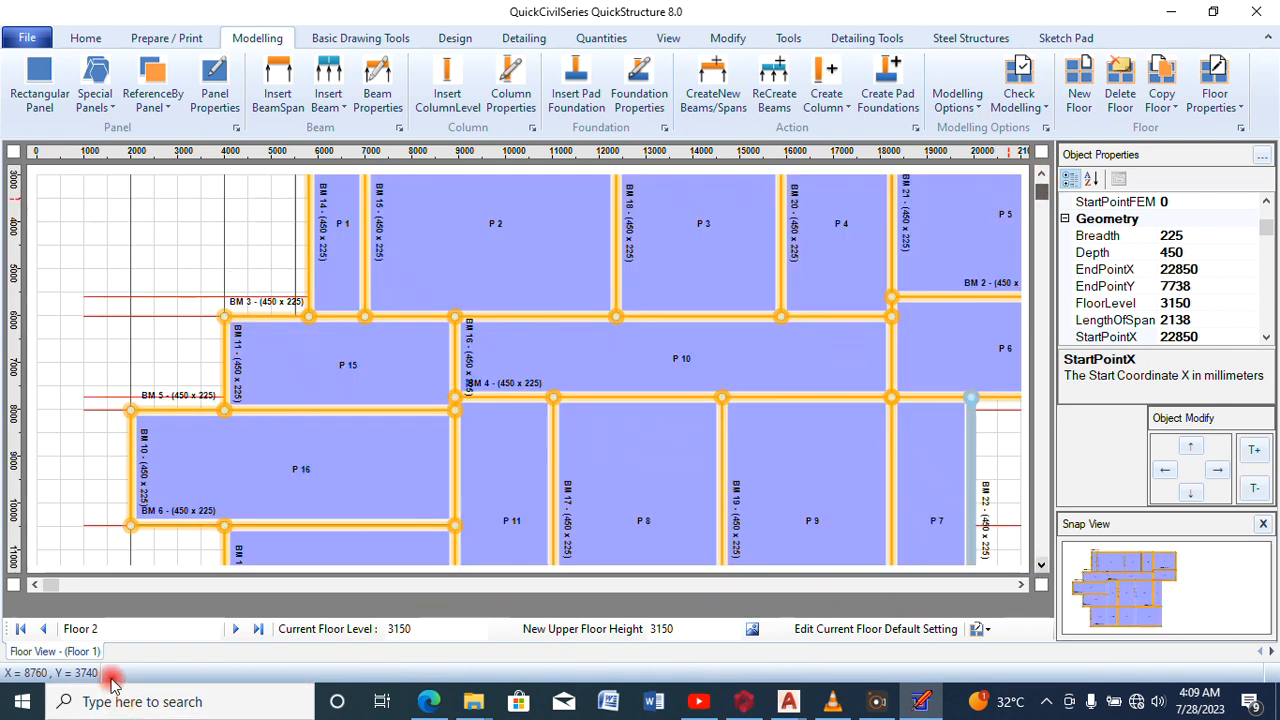
click(1021, 585)
click(1021, 585)
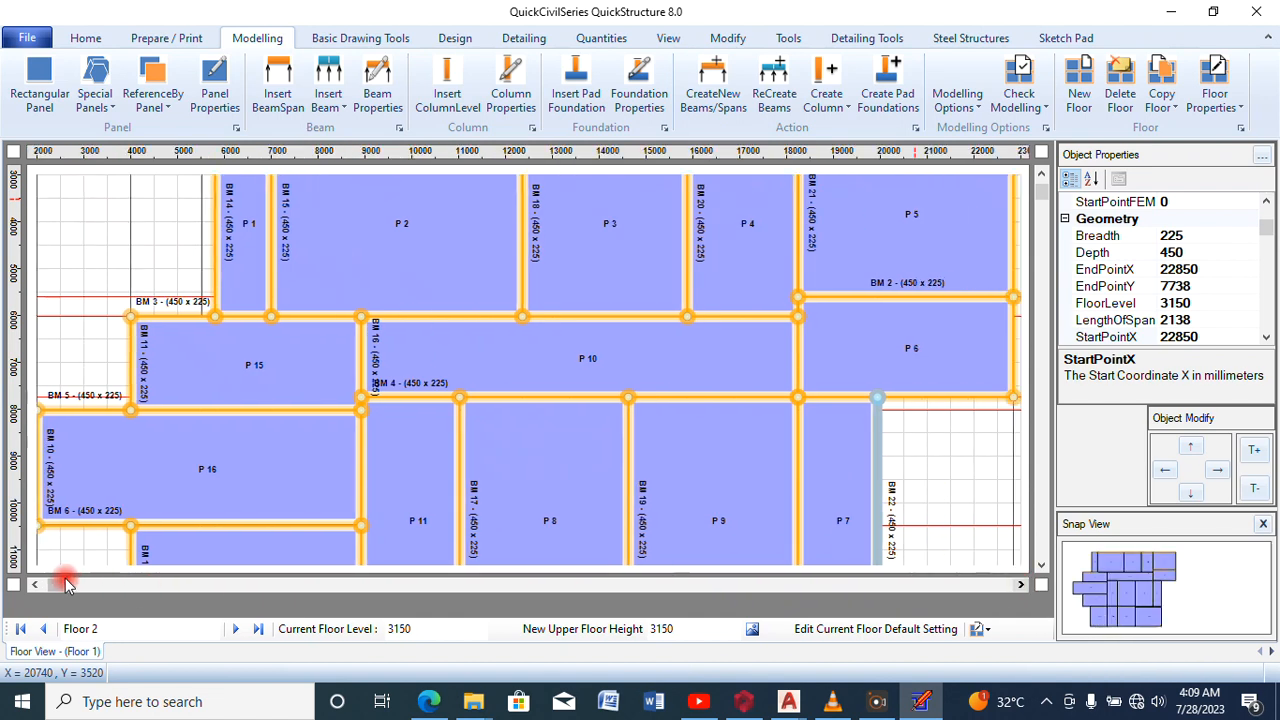
click(1041, 173)
click(1041, 173)
click(1041, 173)
click(1041, 173)
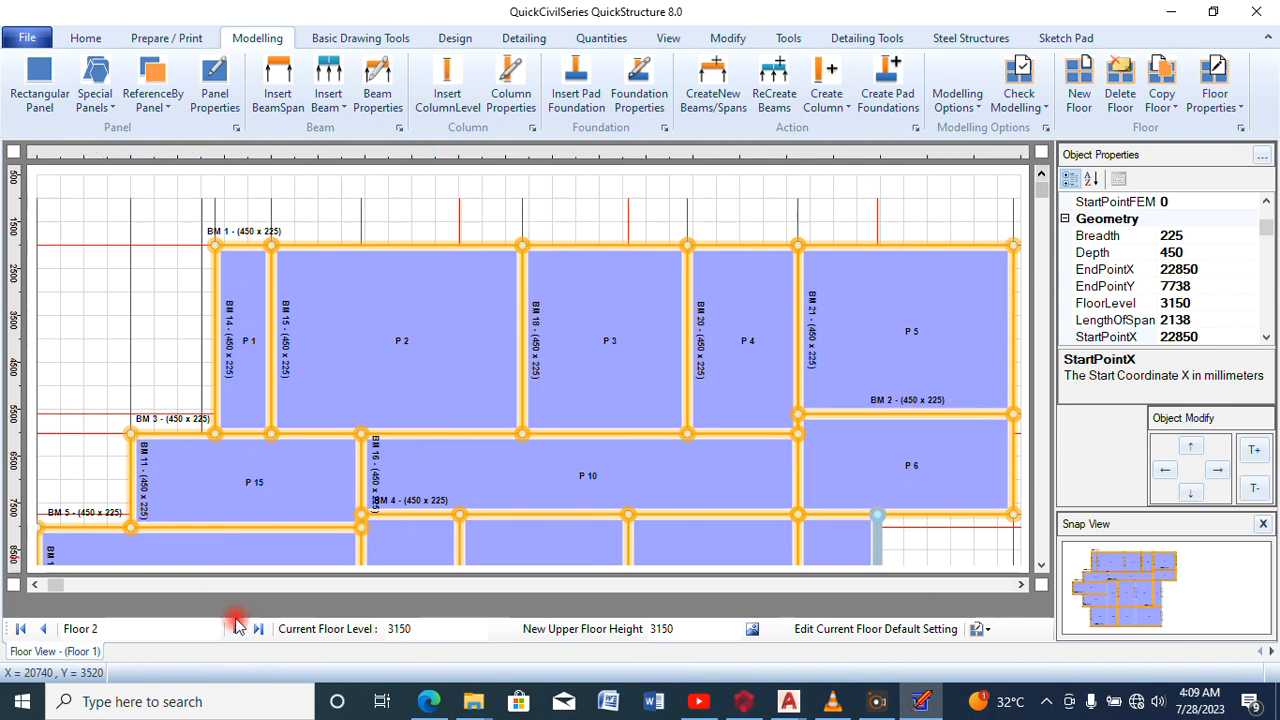
Return to the first floor view page and rename Floor 1 as GROUND FLOOR
click(22, 629)
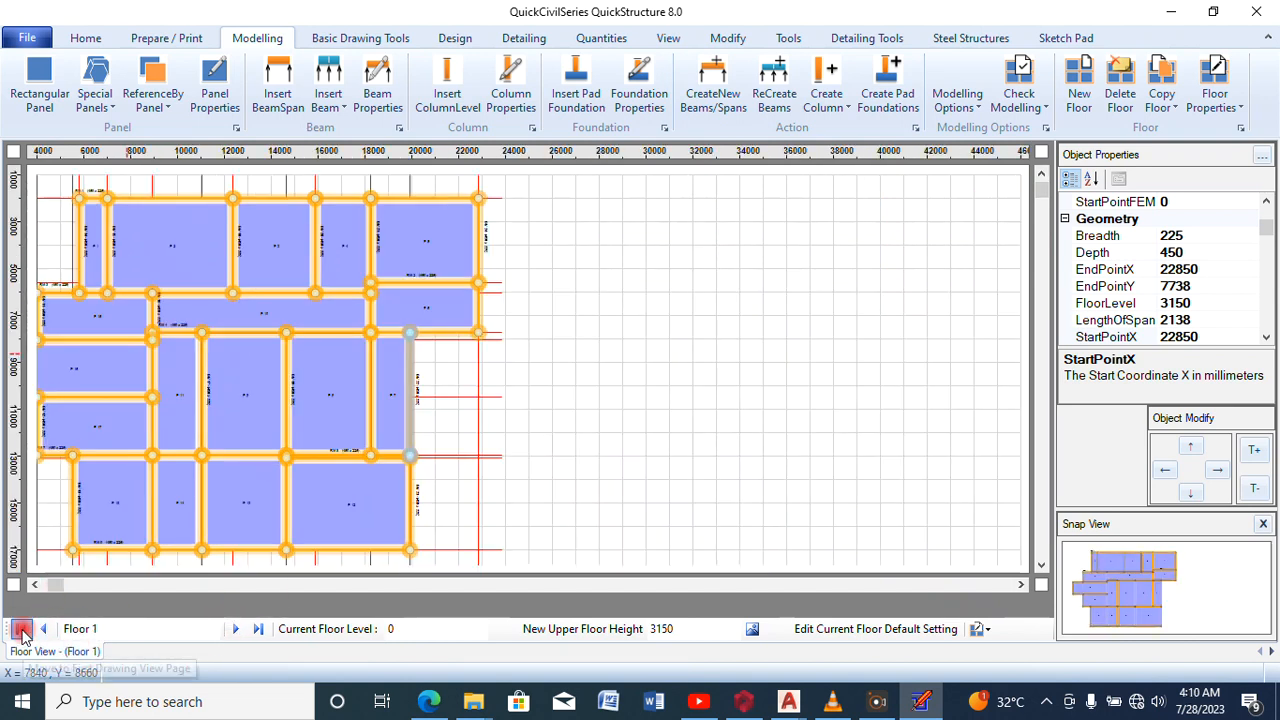
click(97, 629)
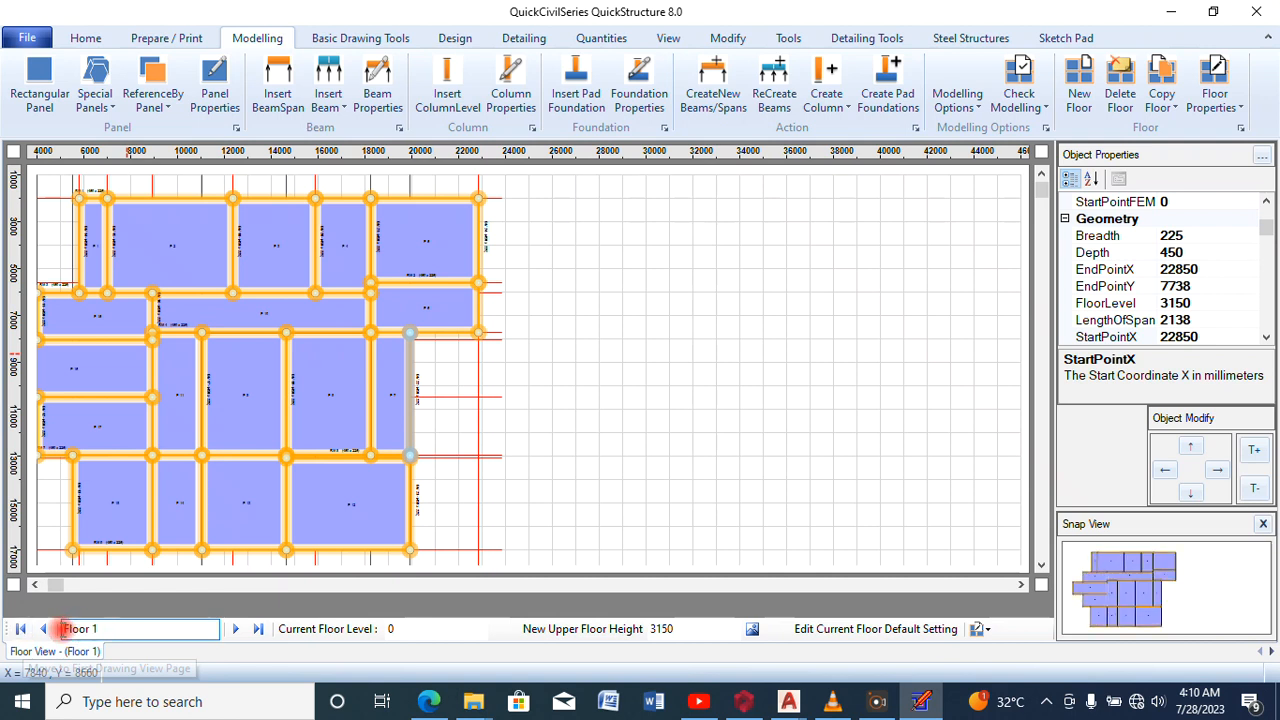
drag(97, 629, 68, 628)
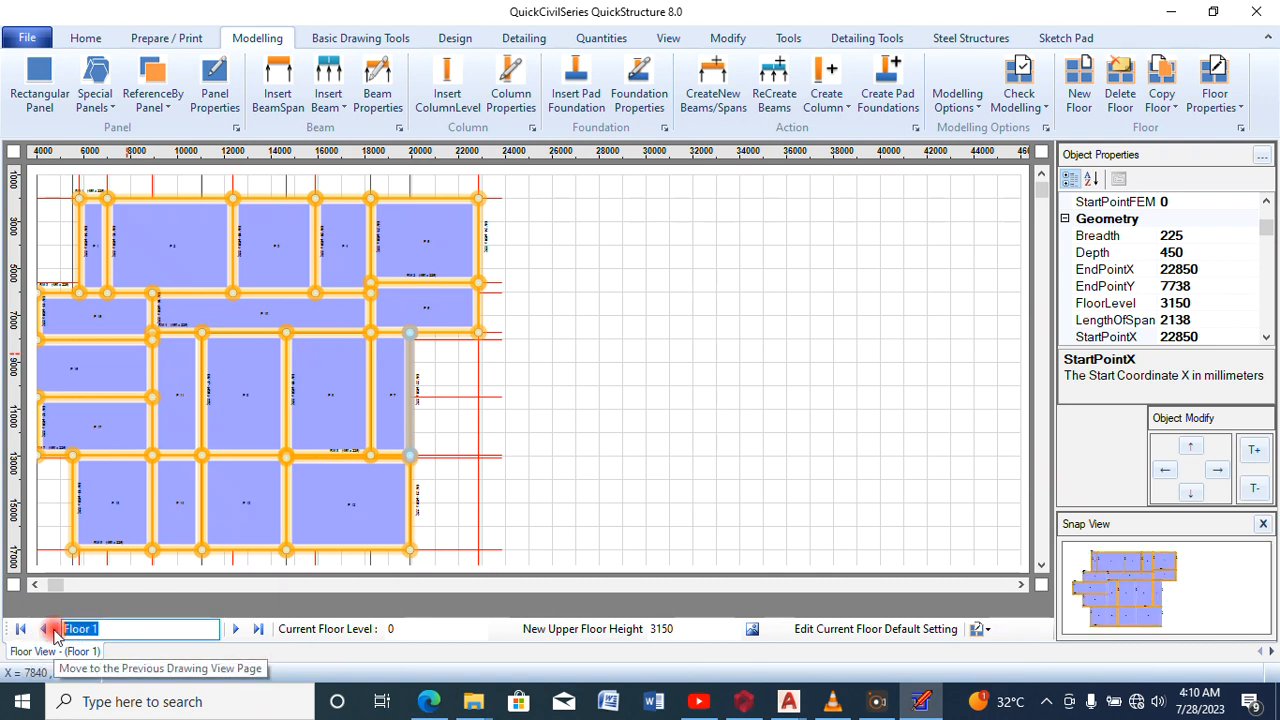
text(GROUND FLOOR)
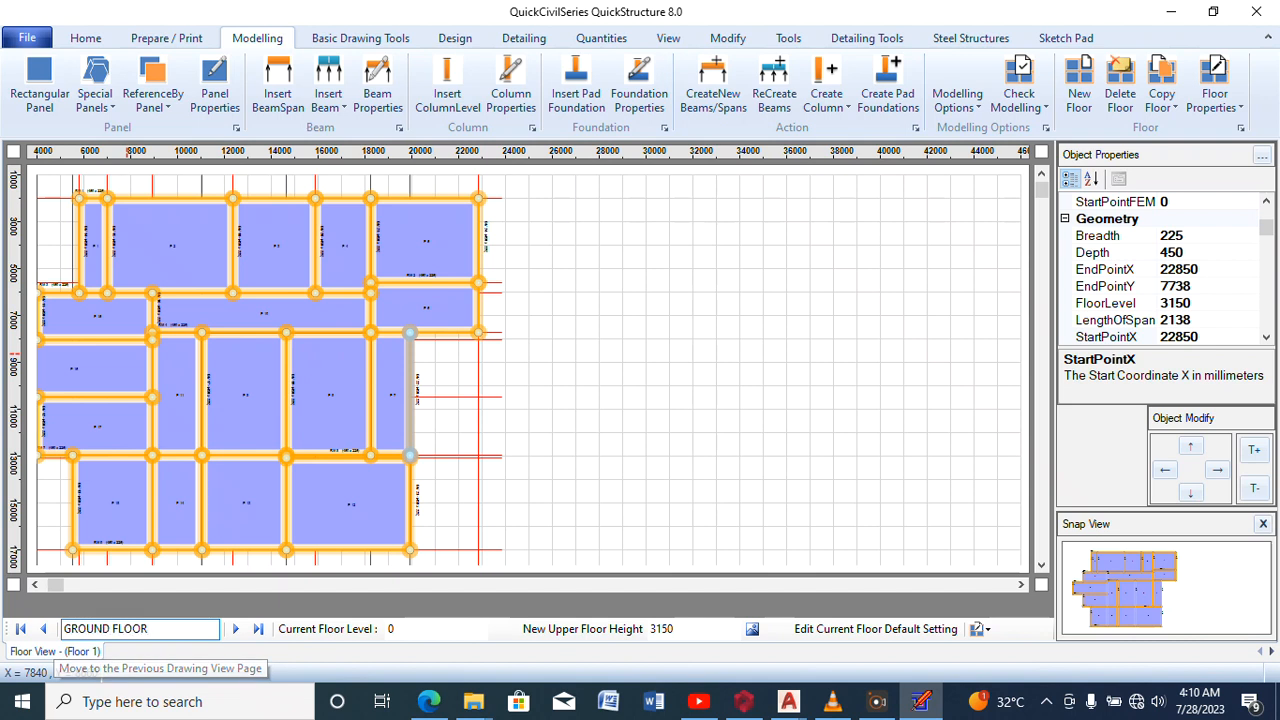
Switch to Floor 2 and rename it as FIRSTFLOOR
click(240, 630)
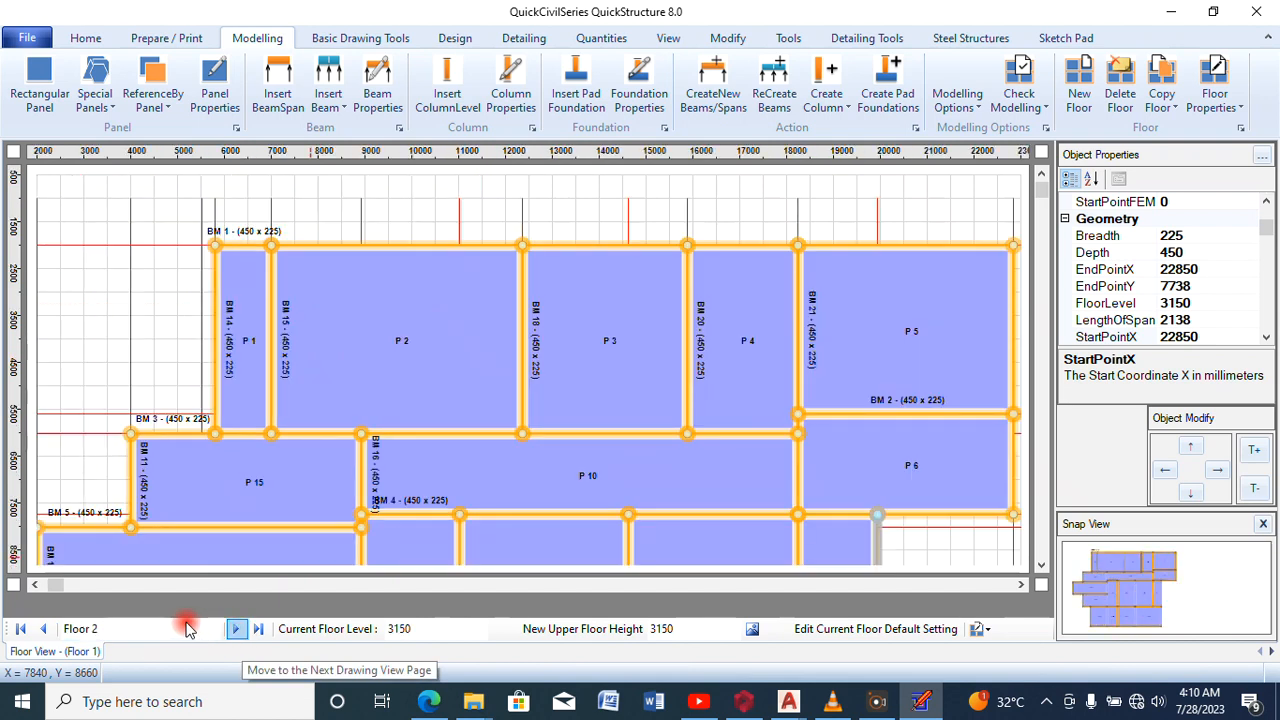
click(74, 628)
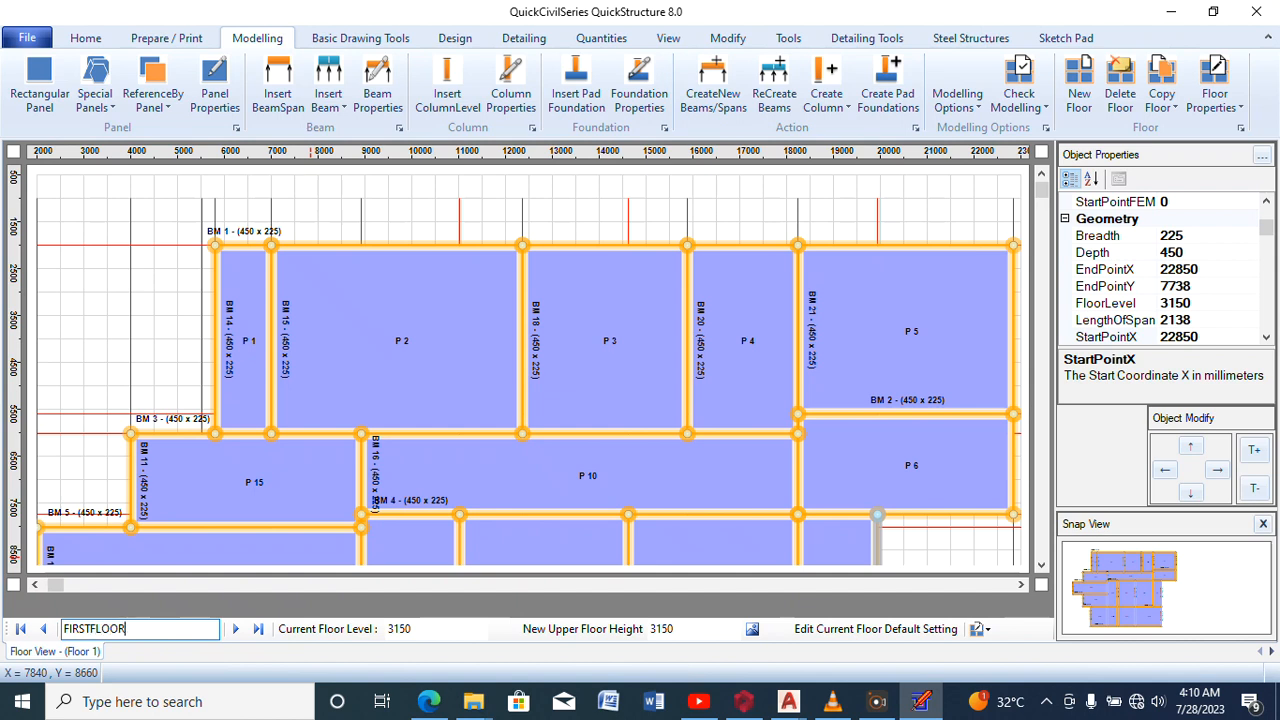
click(233, 628)
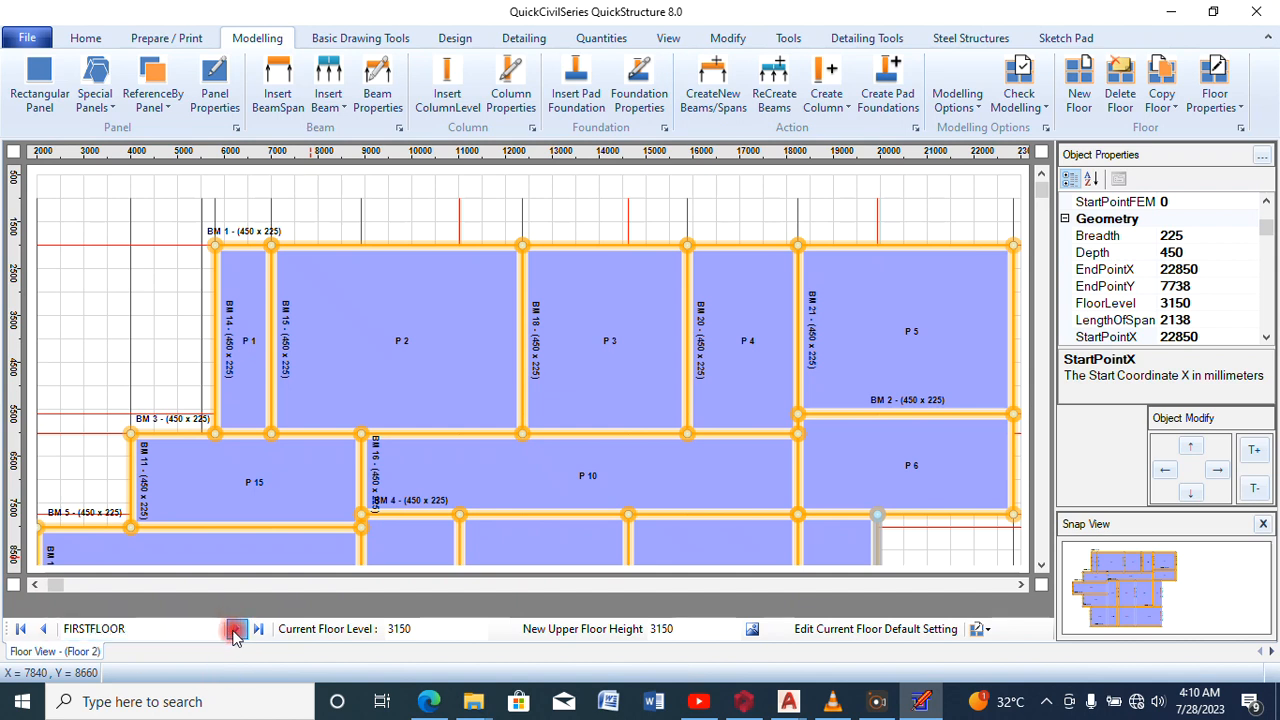
Go back to GROUND FLOOR and create columns for the whole structure
click(43, 628)
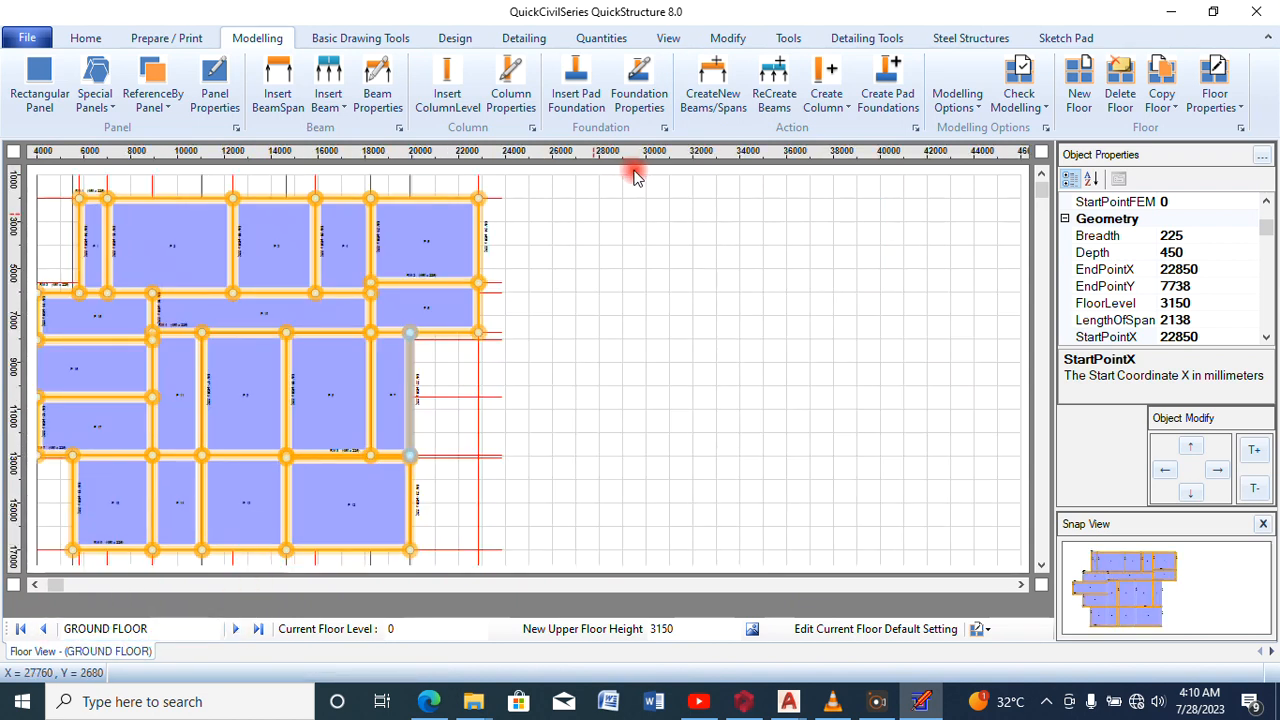
click(826, 97)
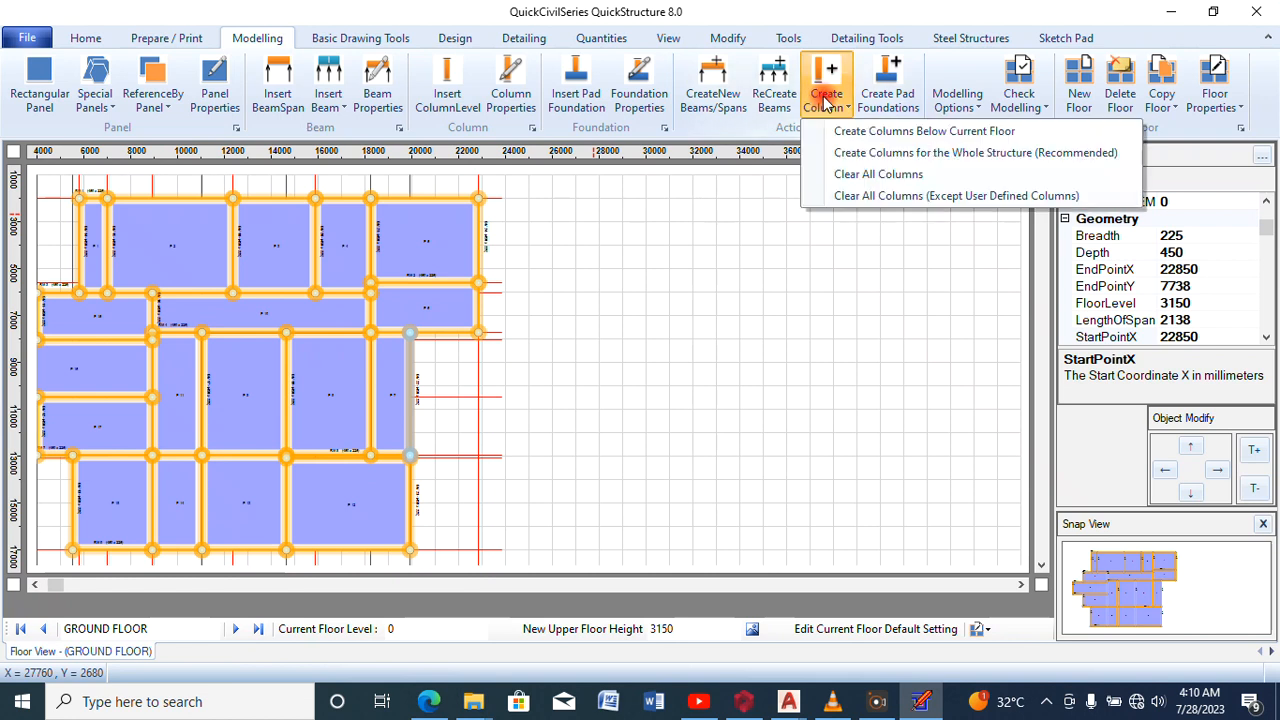
click(876, 152)
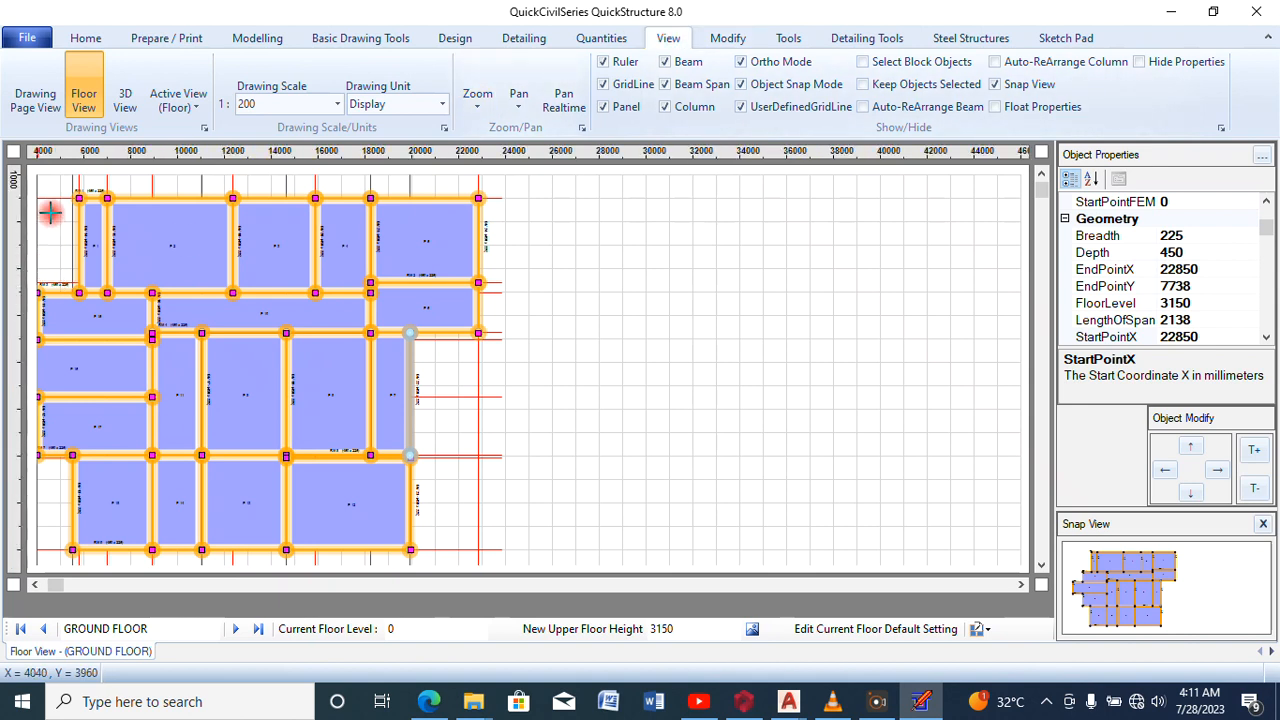
Inspect the two-storey frame of panels, beams and columns in the 3D view
click(122, 100)
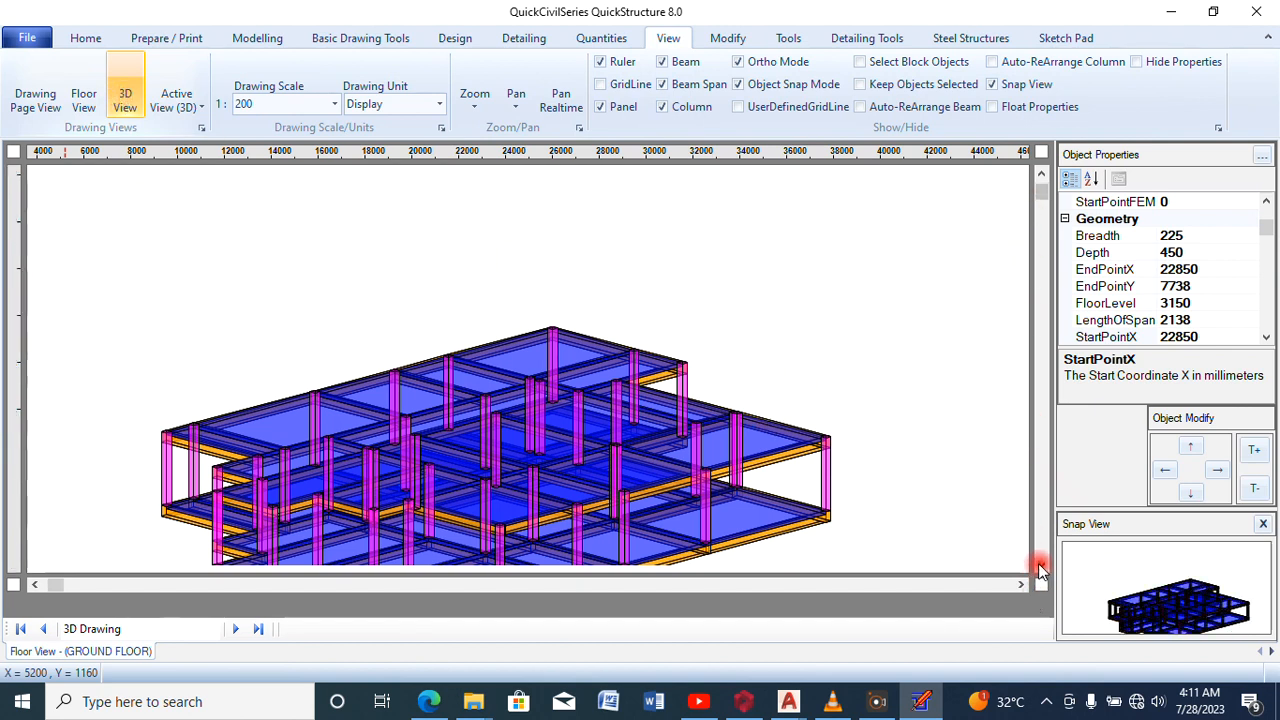
click(1041, 565)
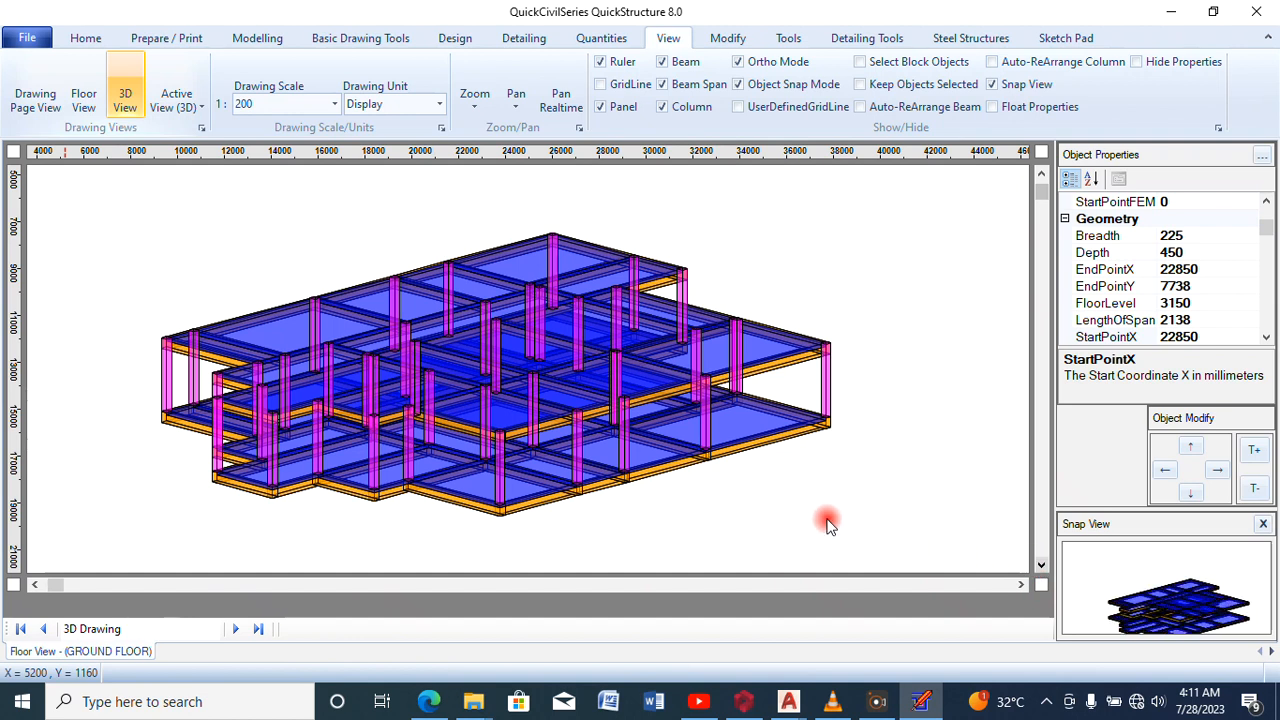
right_click(822, 465)
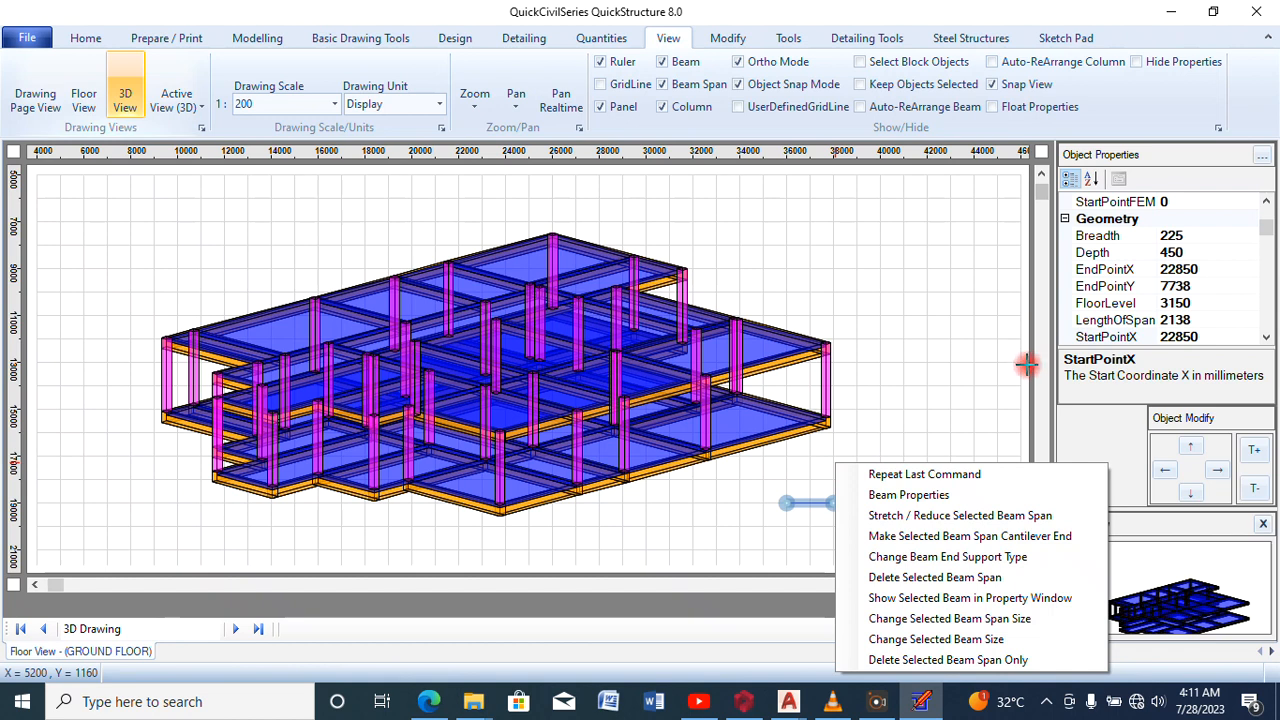
click(982, 425)
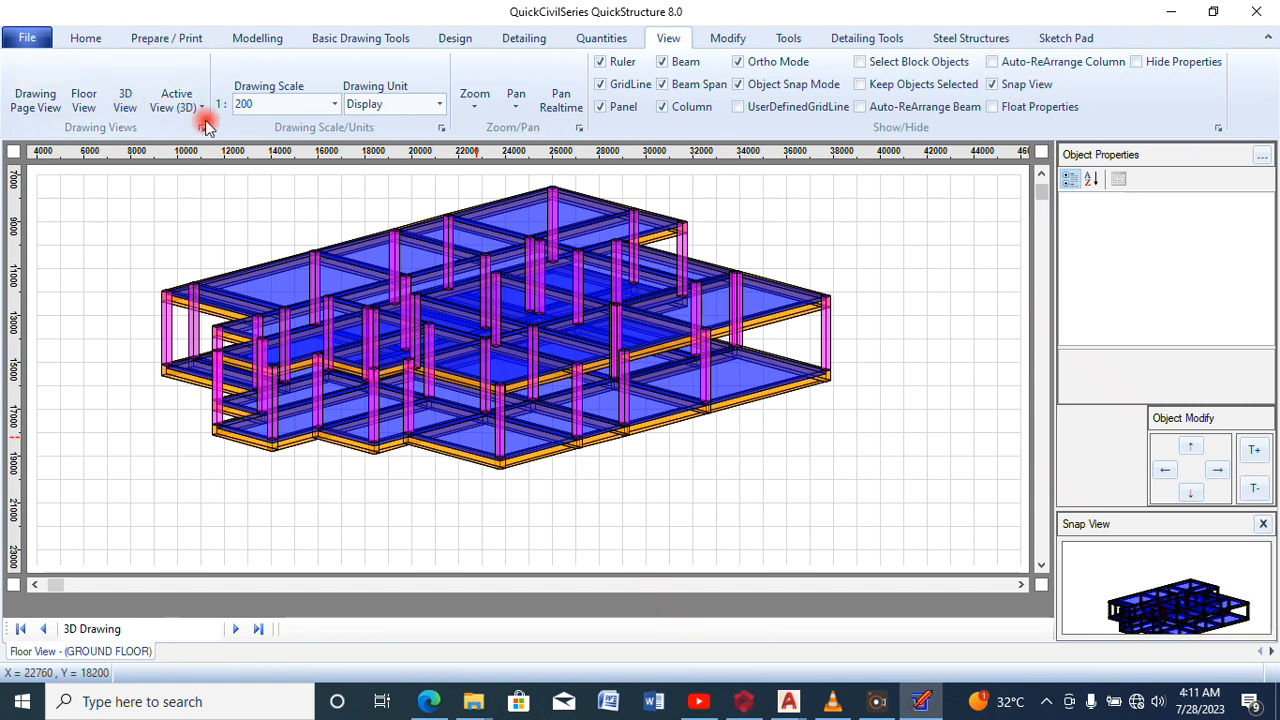
Return to the floor view of GROUND FLOOR and look over its column layout
click(86, 110)
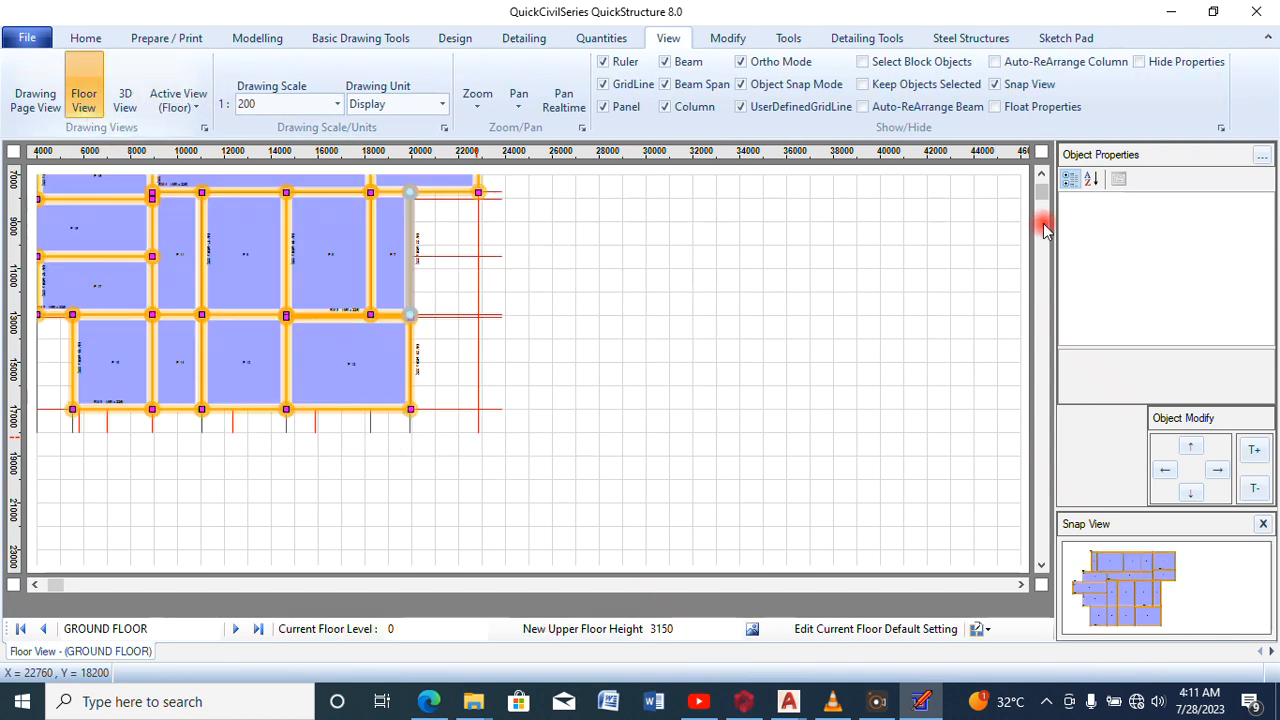
scroll(1040, 178, up, 3)
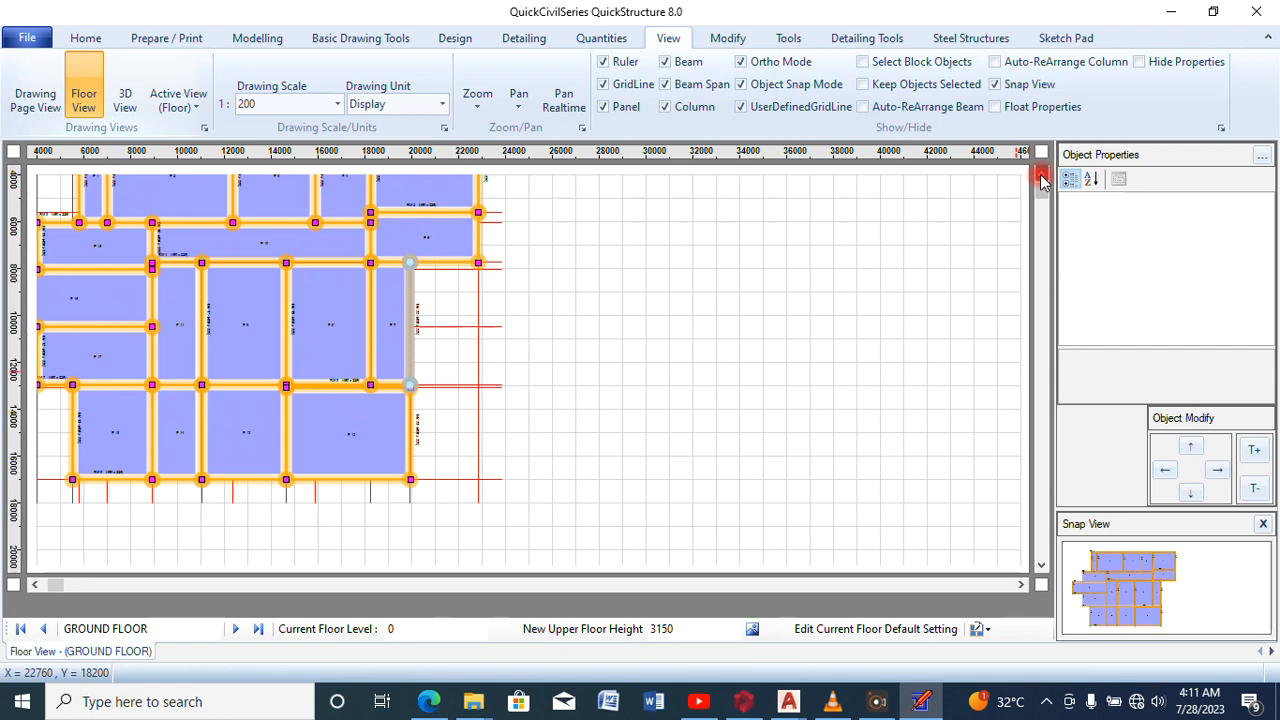
scroll(1040, 178, up, 3)
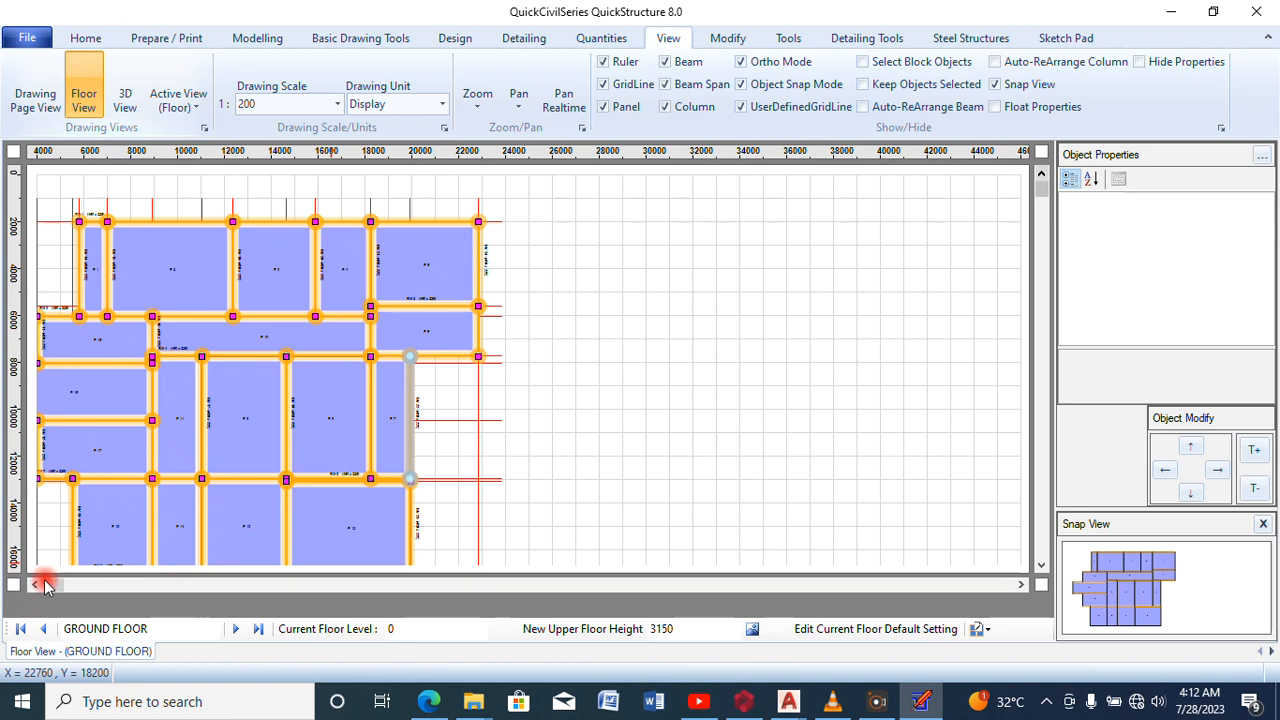
Begin creating a drawing grid, choosing the label option with NUMBERS on the X-Axis and LETTERS on the Y-Axis
click(36, 585)
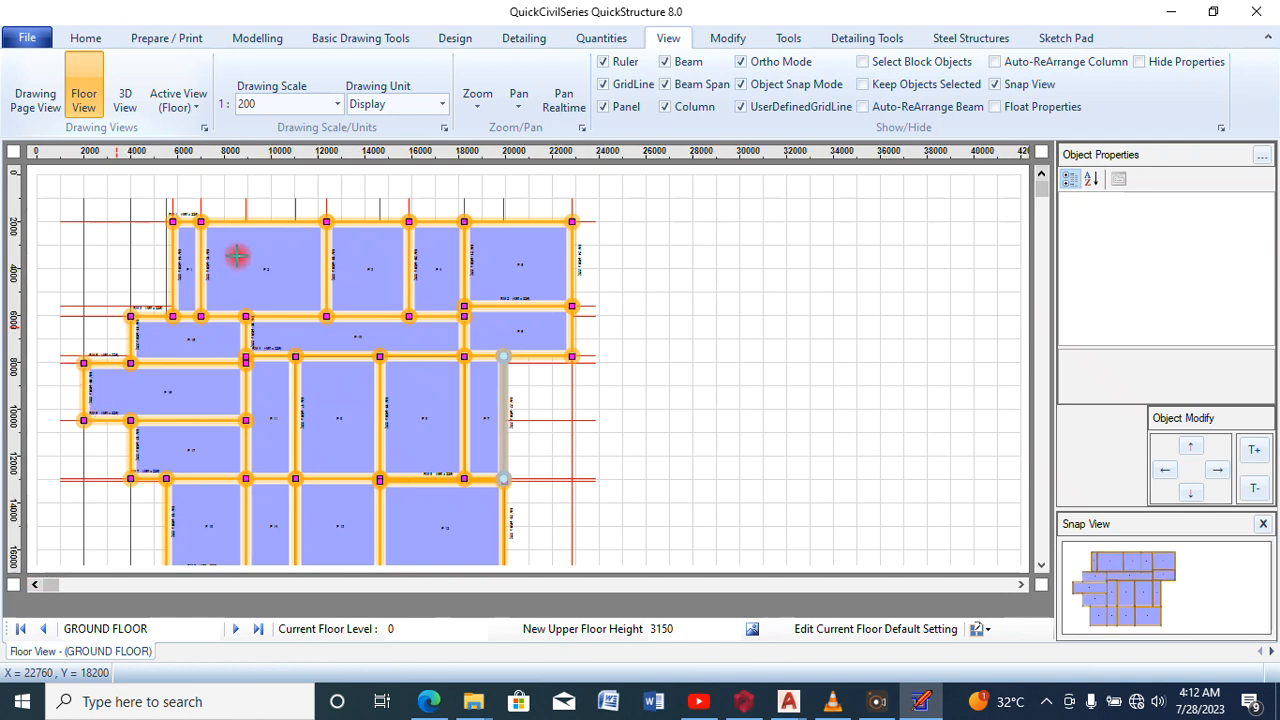
click(729, 40)
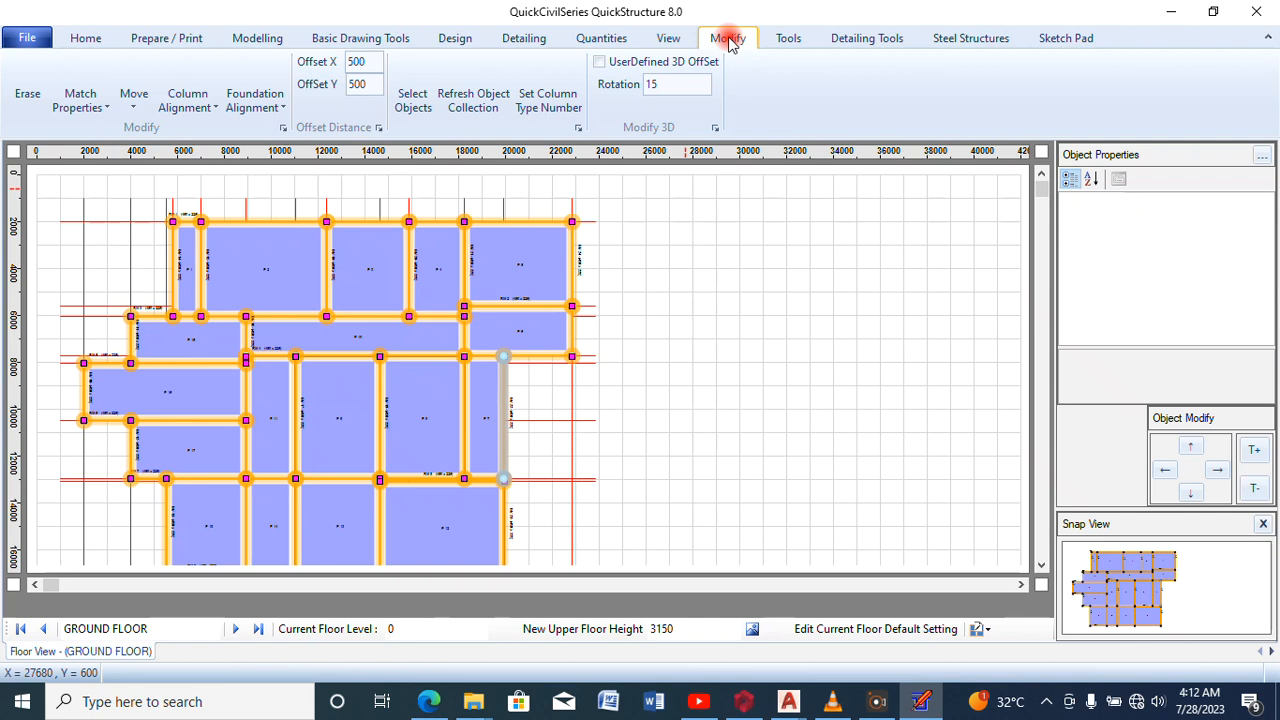
click(787, 40)
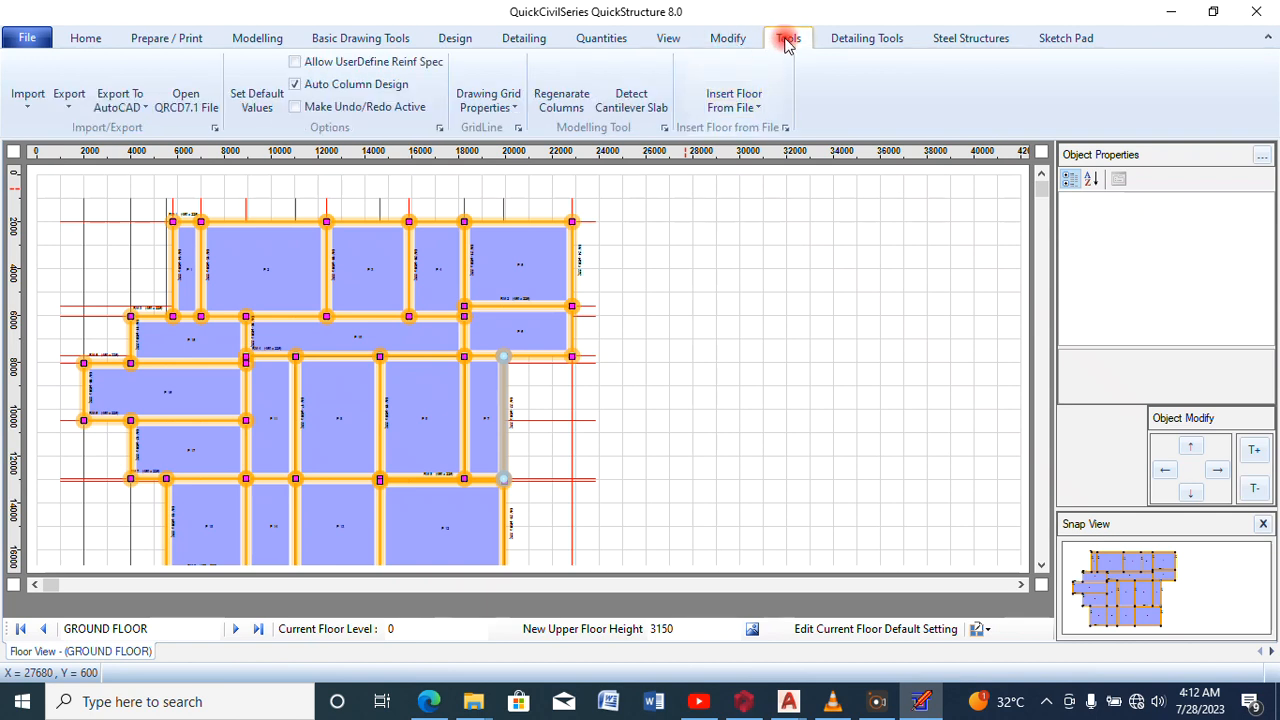
click(508, 105)
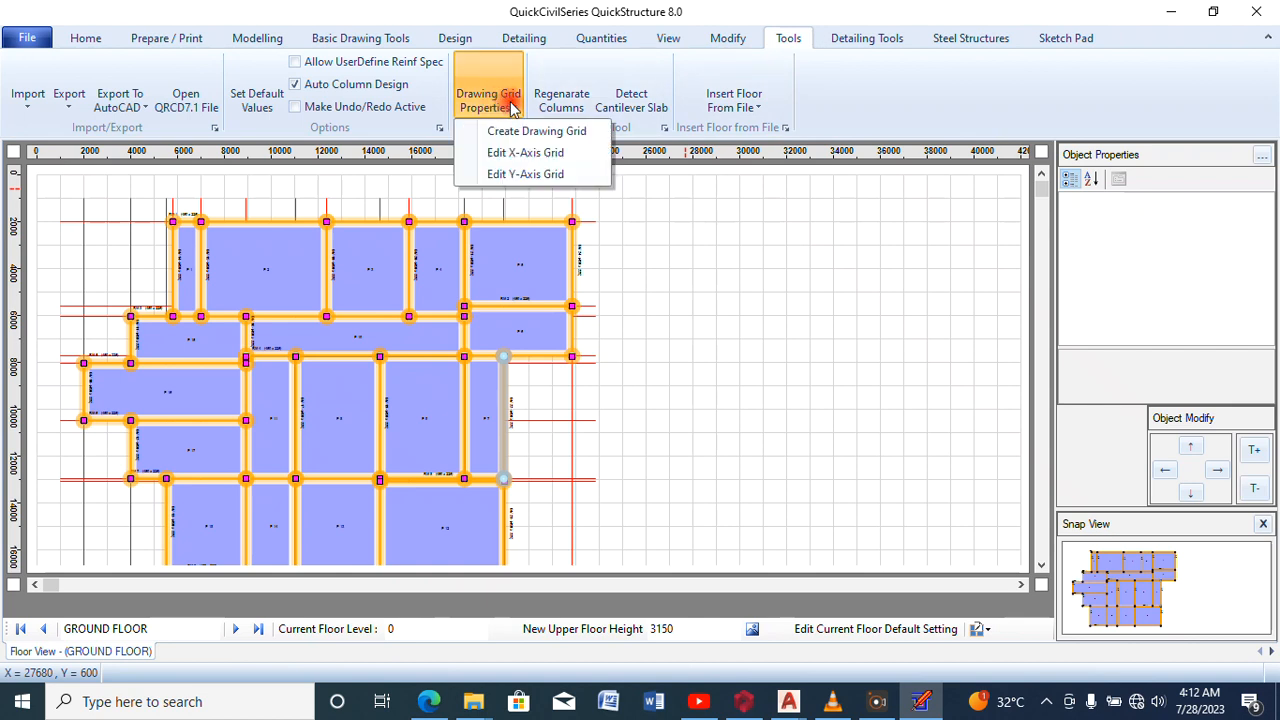
click(508, 133)
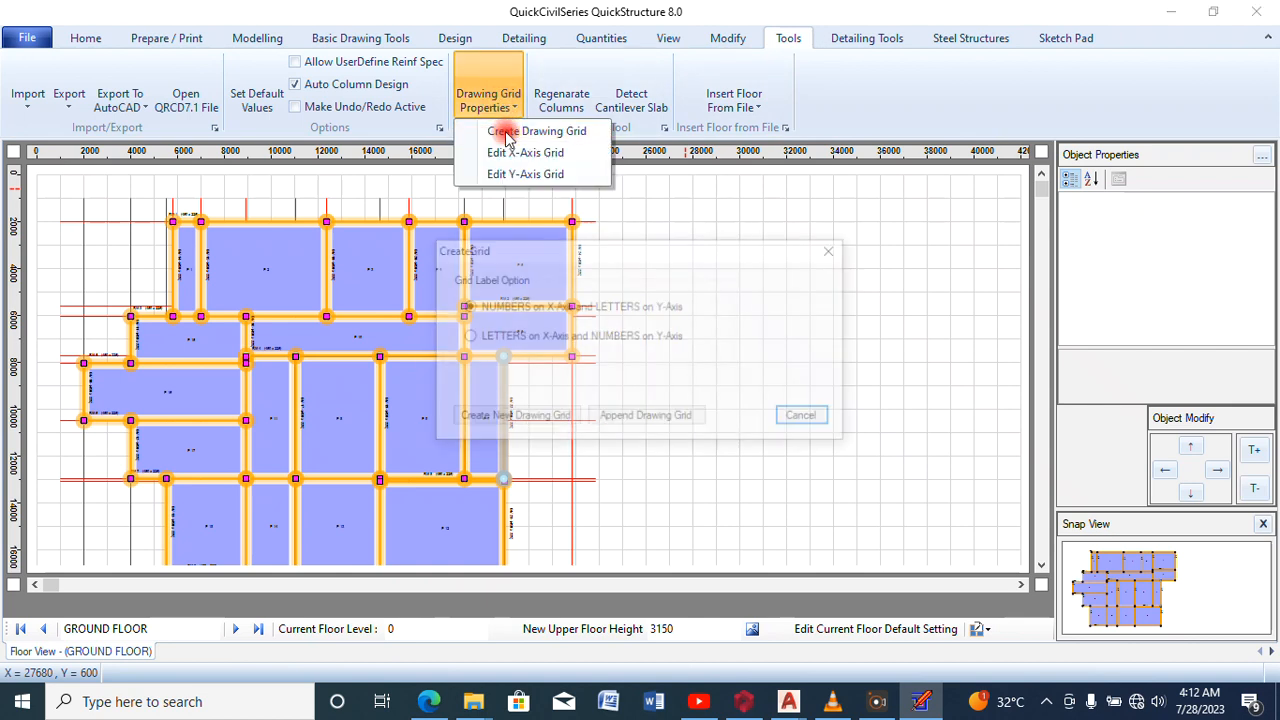
click(470, 336)
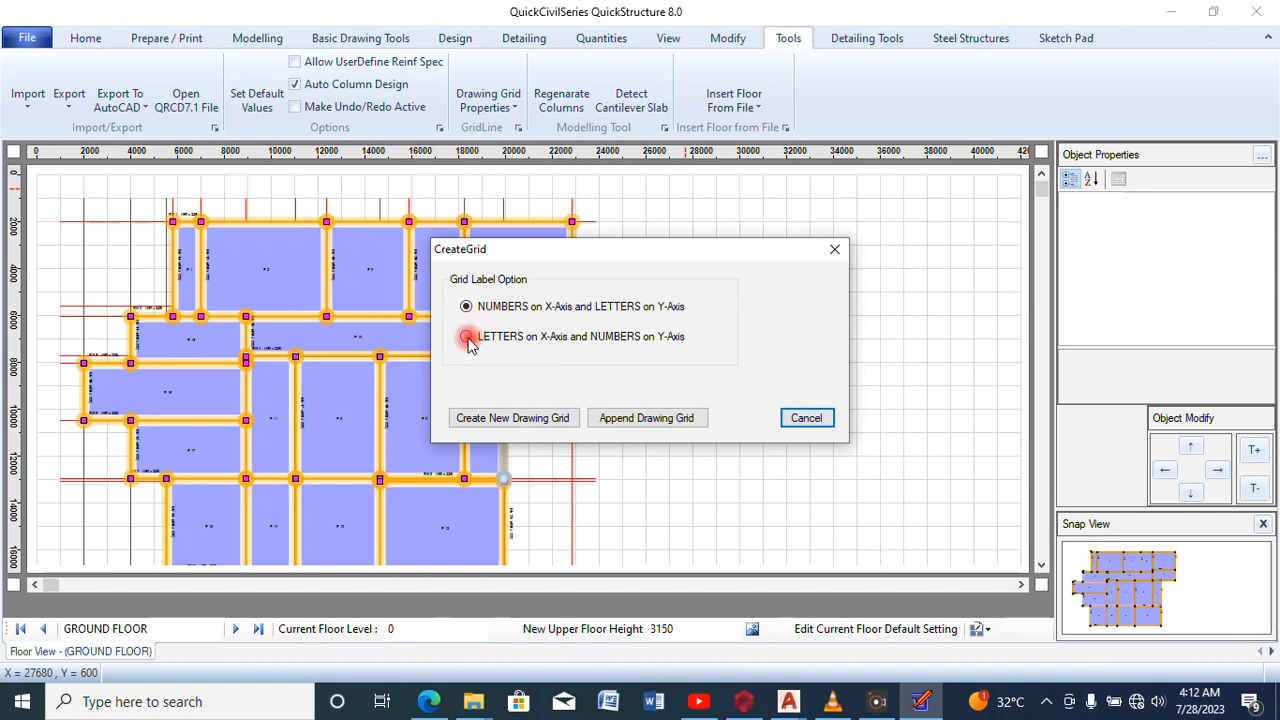
click(466, 306)
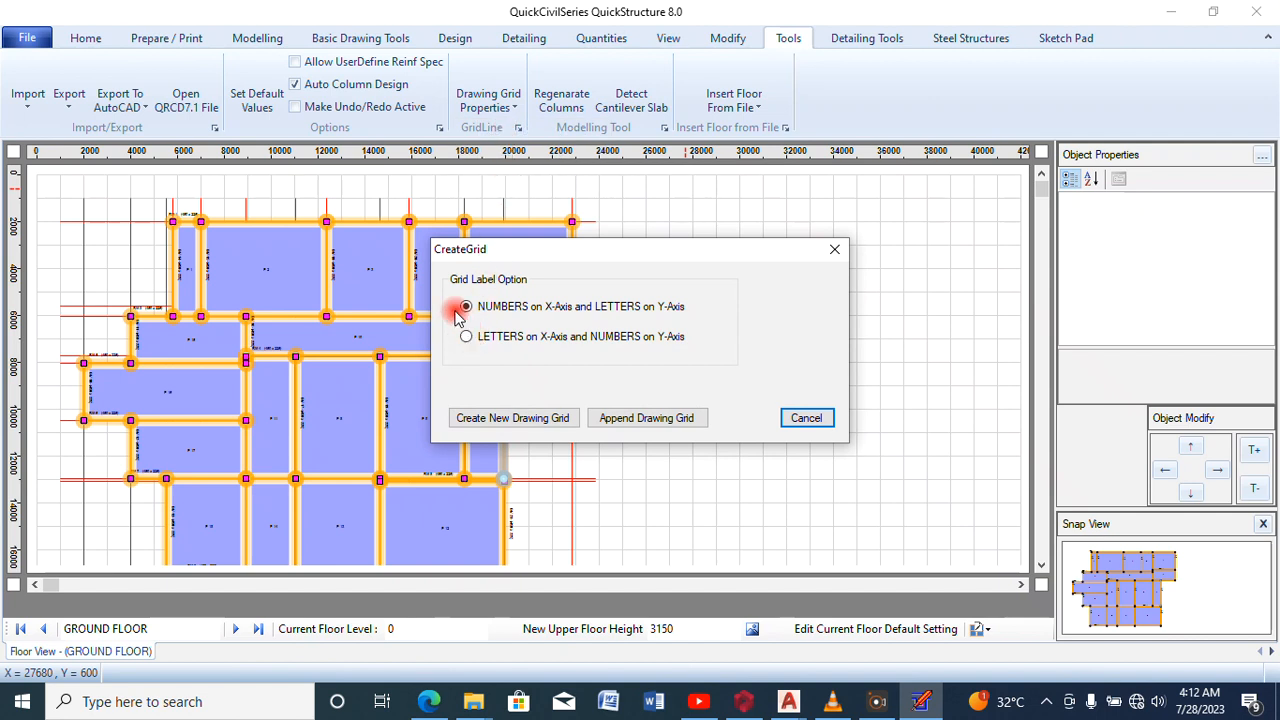
Switch to AutoCAD and examine the grid labels of the GROUND FLOOR PLAN in Drawing5.dwg
click(788, 703)
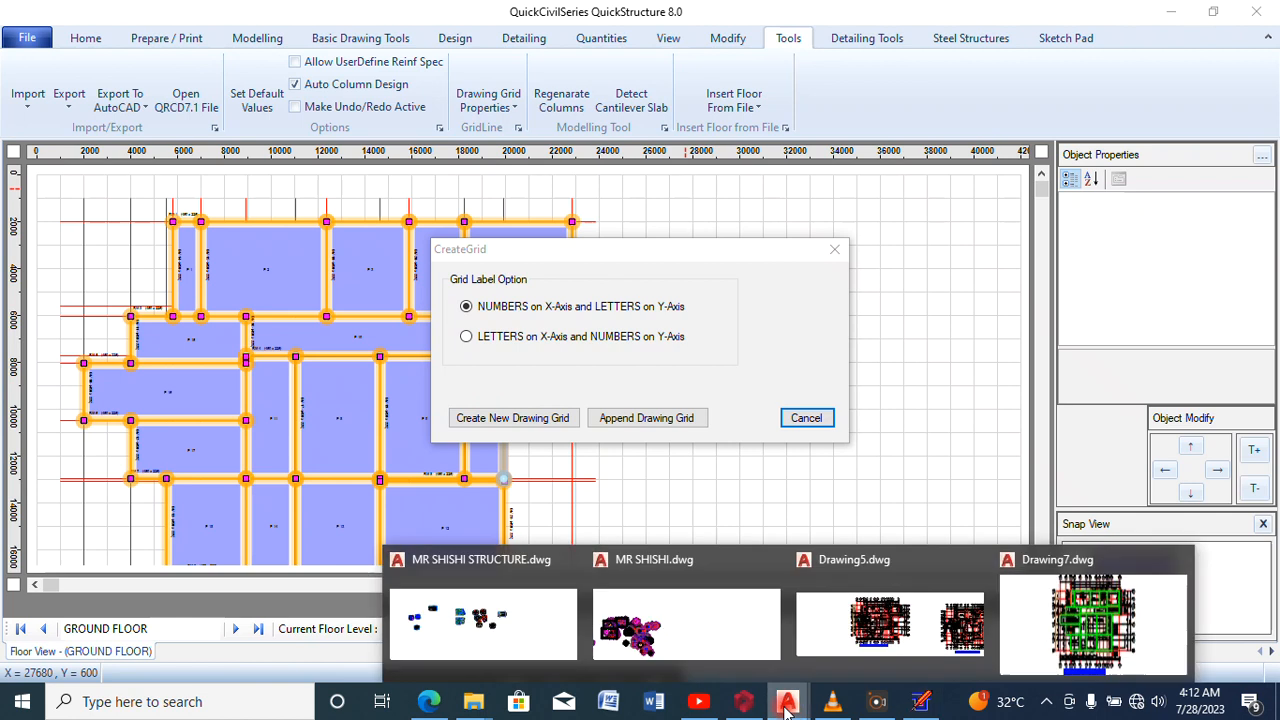
click(836, 610)
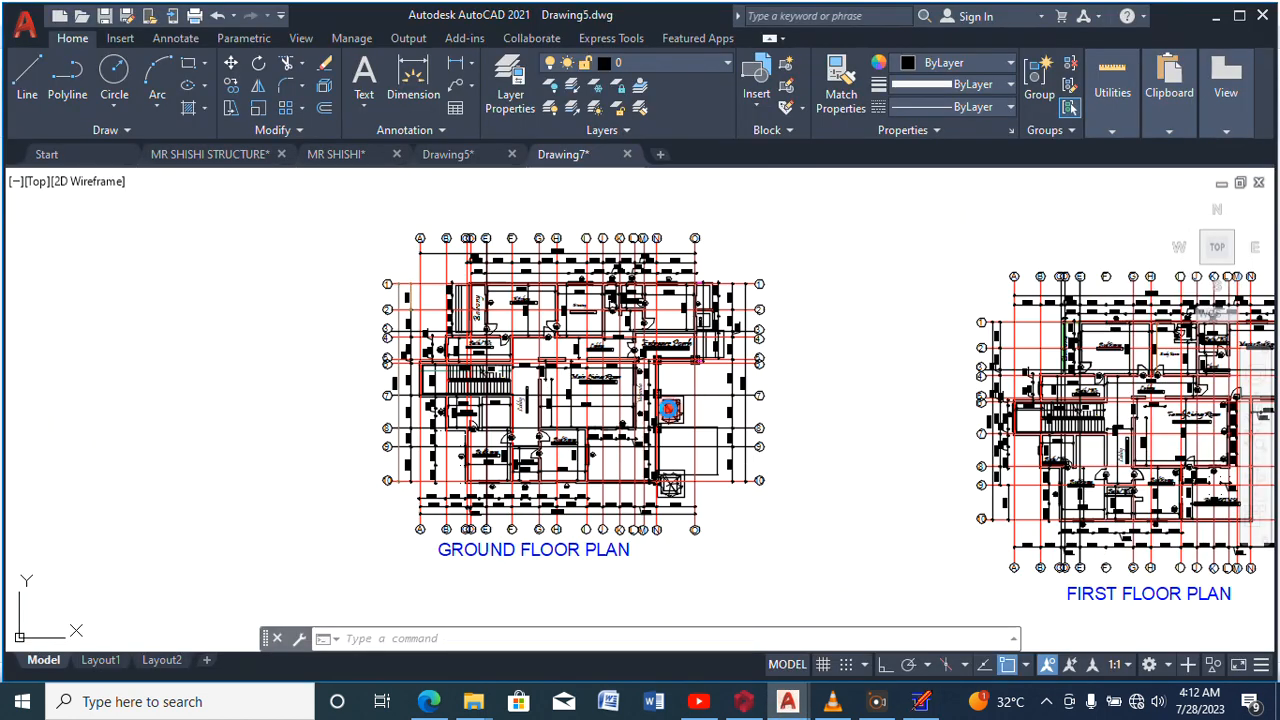
scroll(755, 275, up, 4)
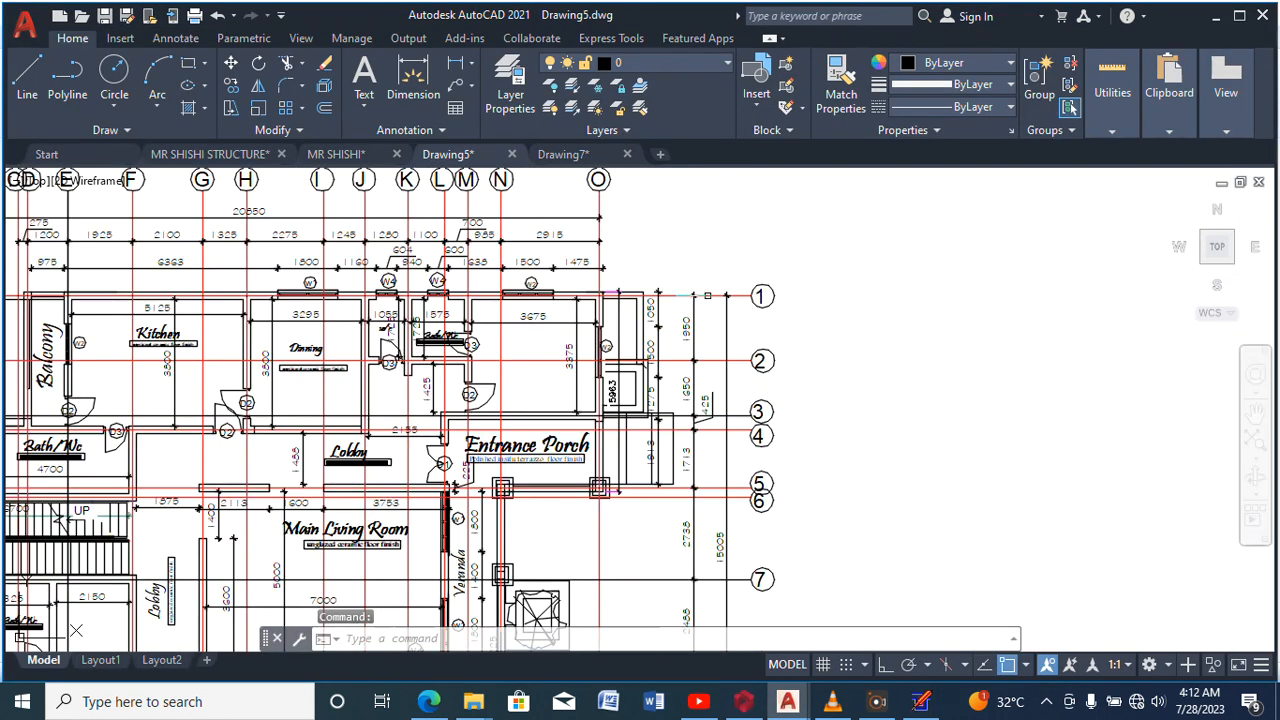
scroll(762, 296, down, 4)
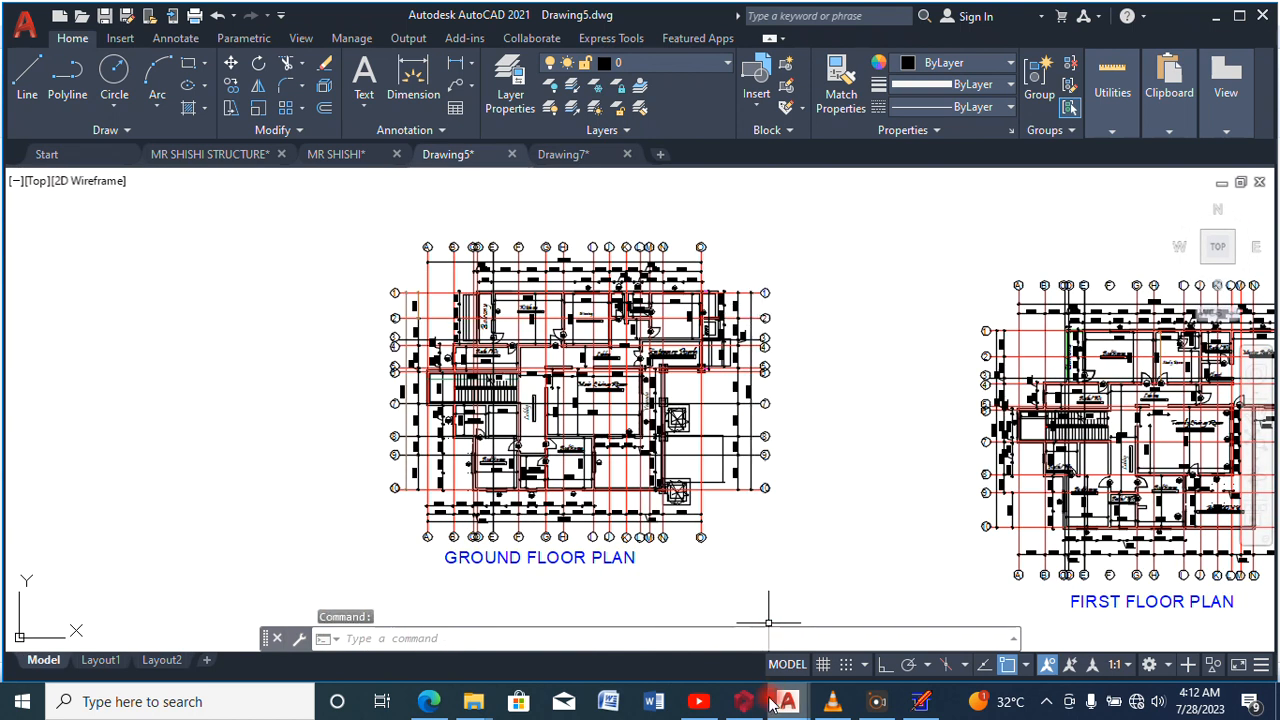
Switch back to QuickStructure and create a new drawing grid with the chosen label option
click(921, 701)
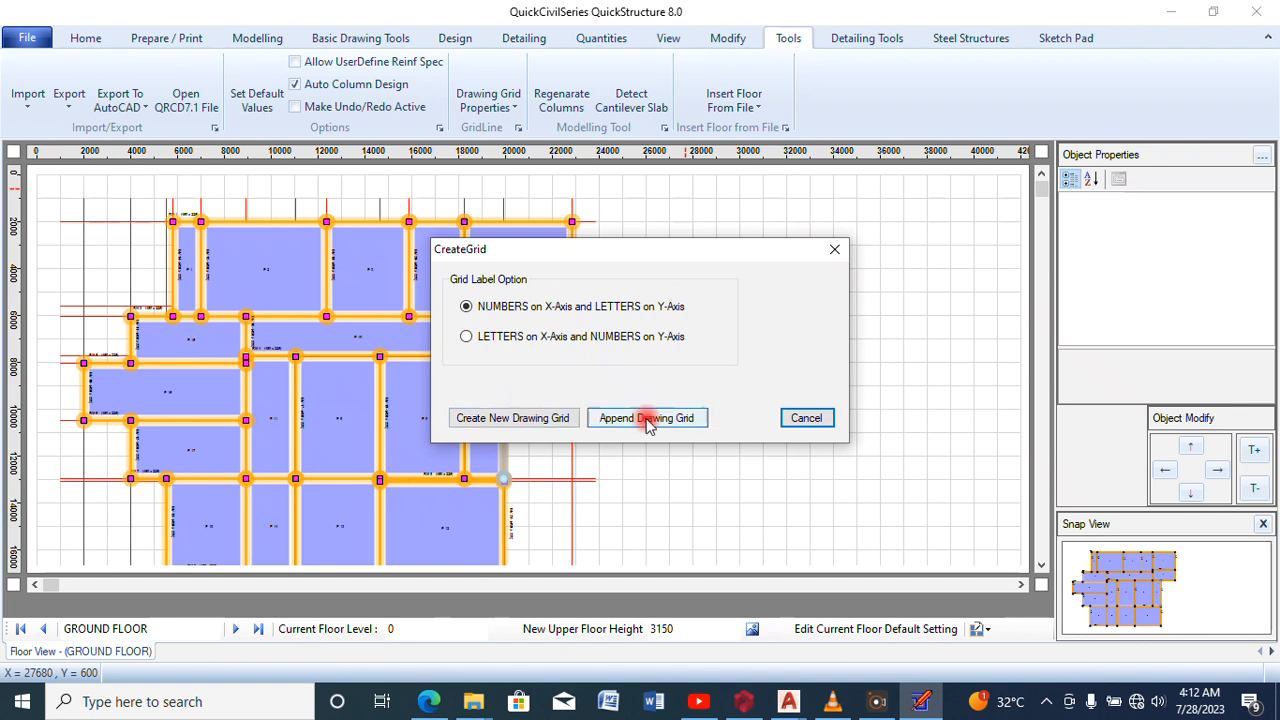
click(508, 419)
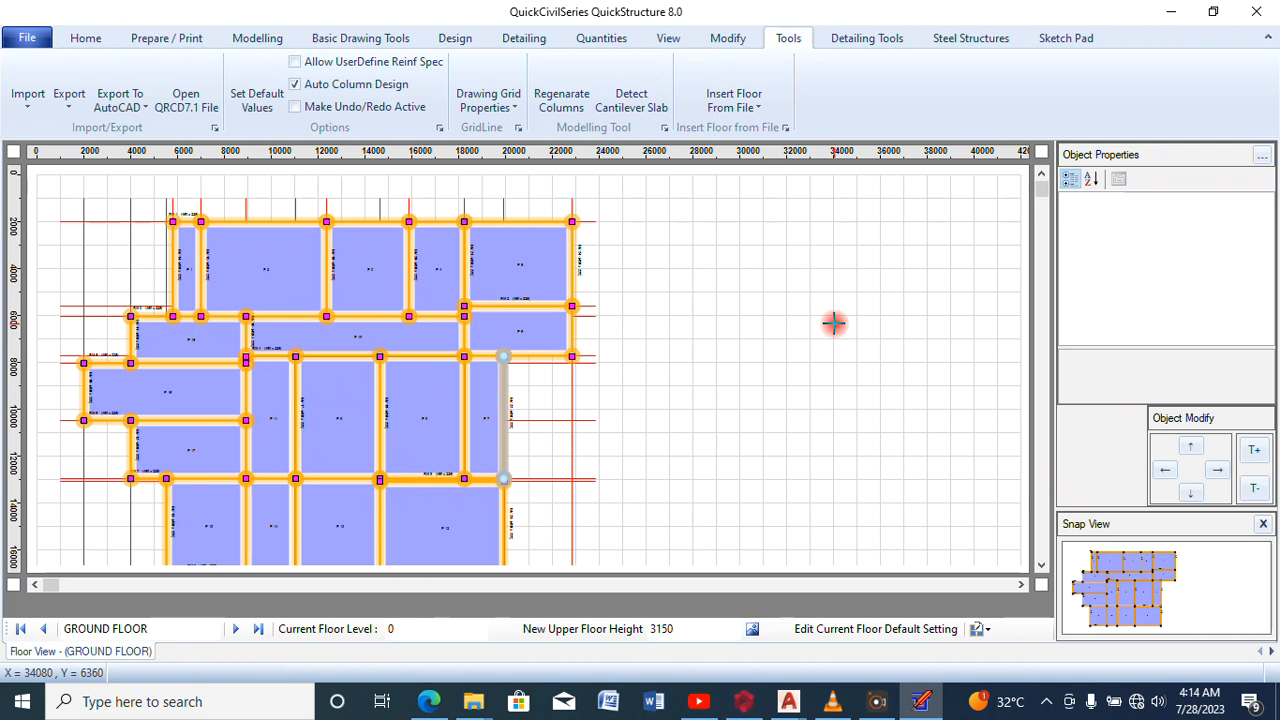
Review the ground floor's beam properties, checking the geometry of BeamSpan 2 and the whole beam span list
click(276, 40)
click(377, 95)
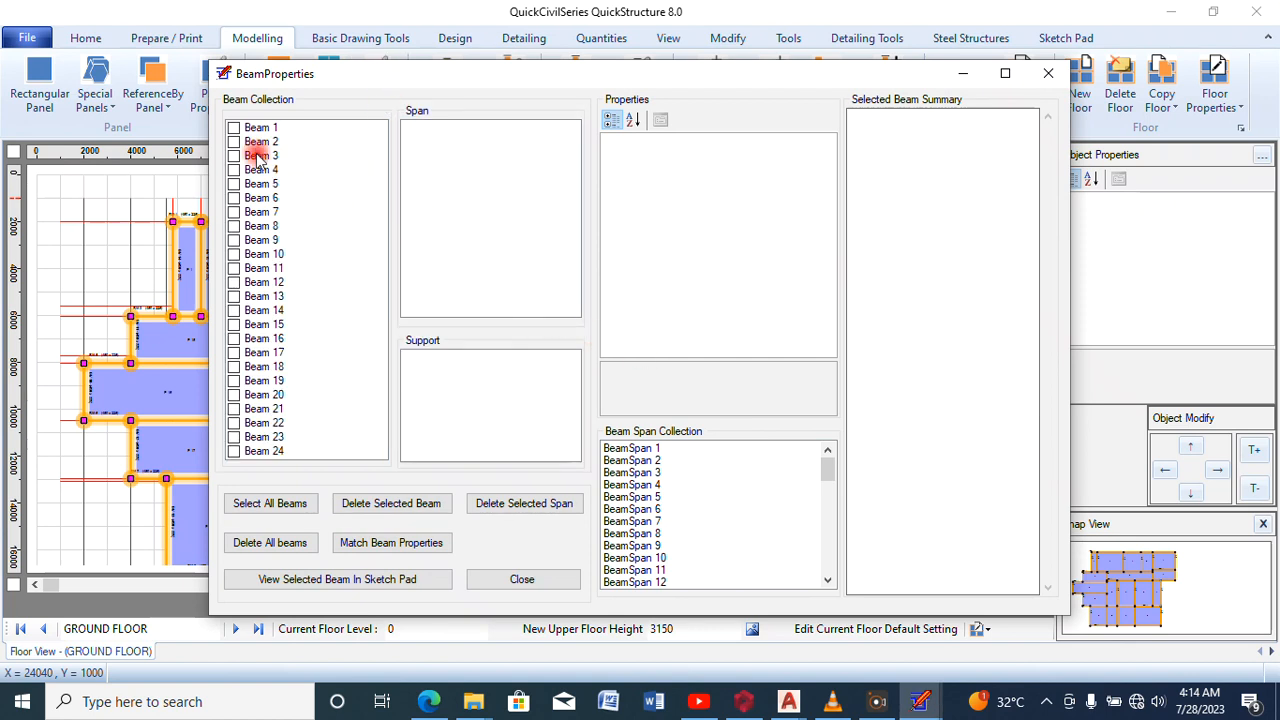
click(644, 462)
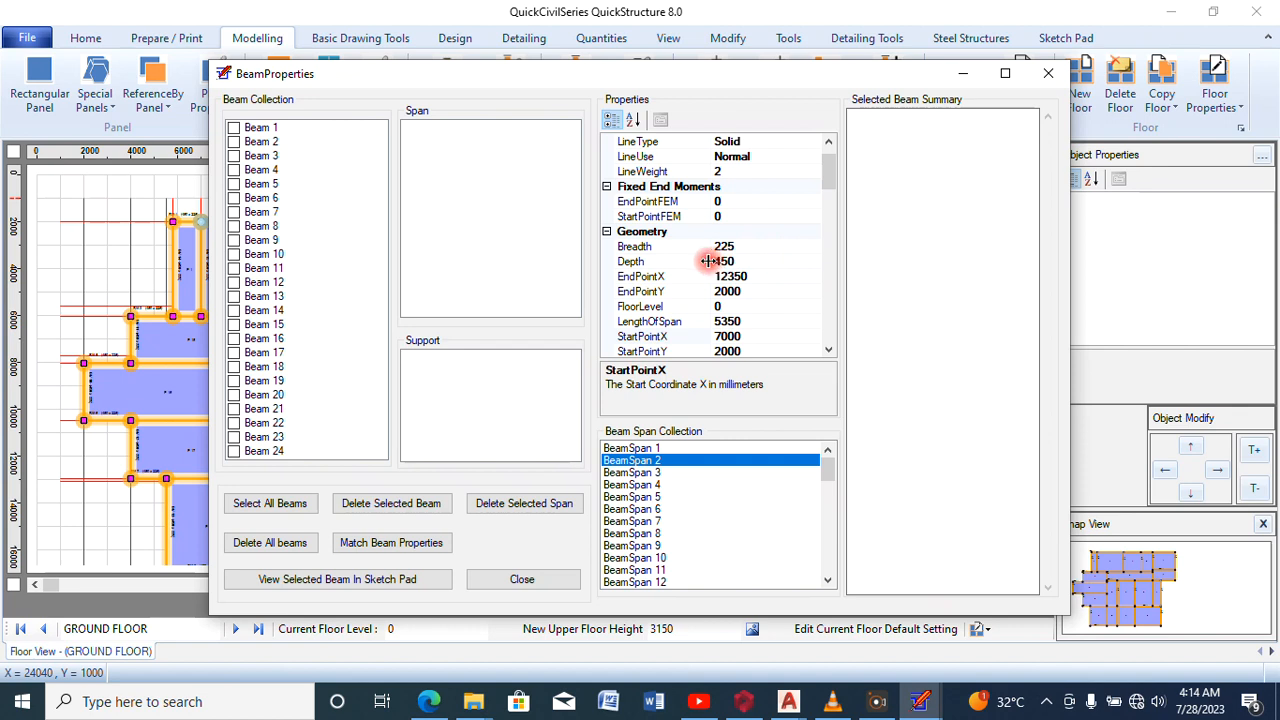
click(740, 261)
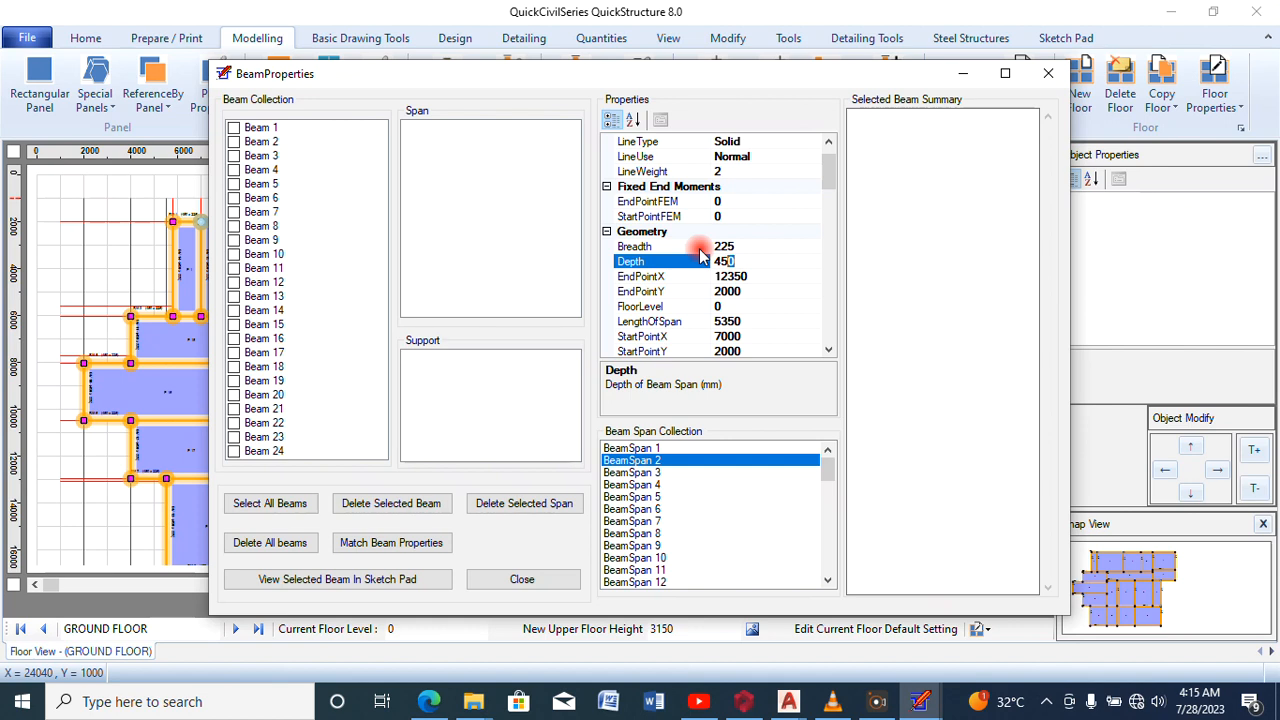
click(829, 581)
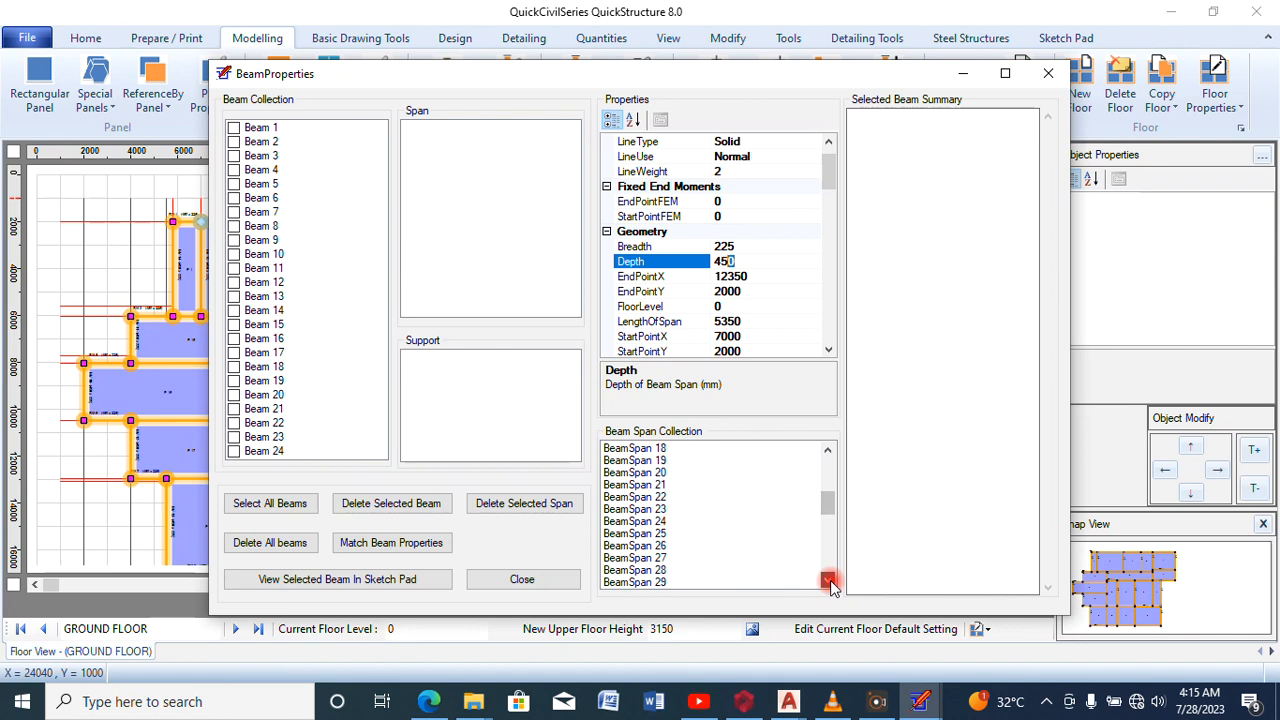
drag(829, 581, 829, 581)
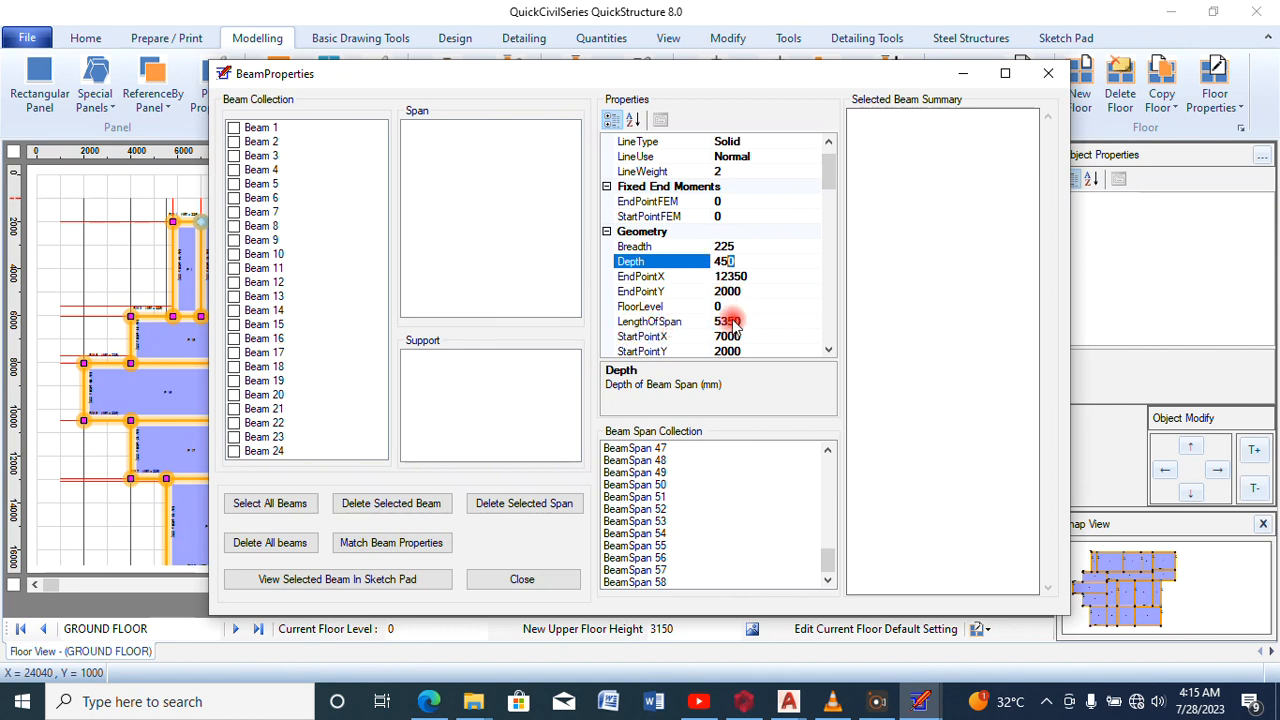
mouse_move(826, 166)
mouse_down()
mouse_move(828, 331)
mouse_move(828, 166)
mouse_up()
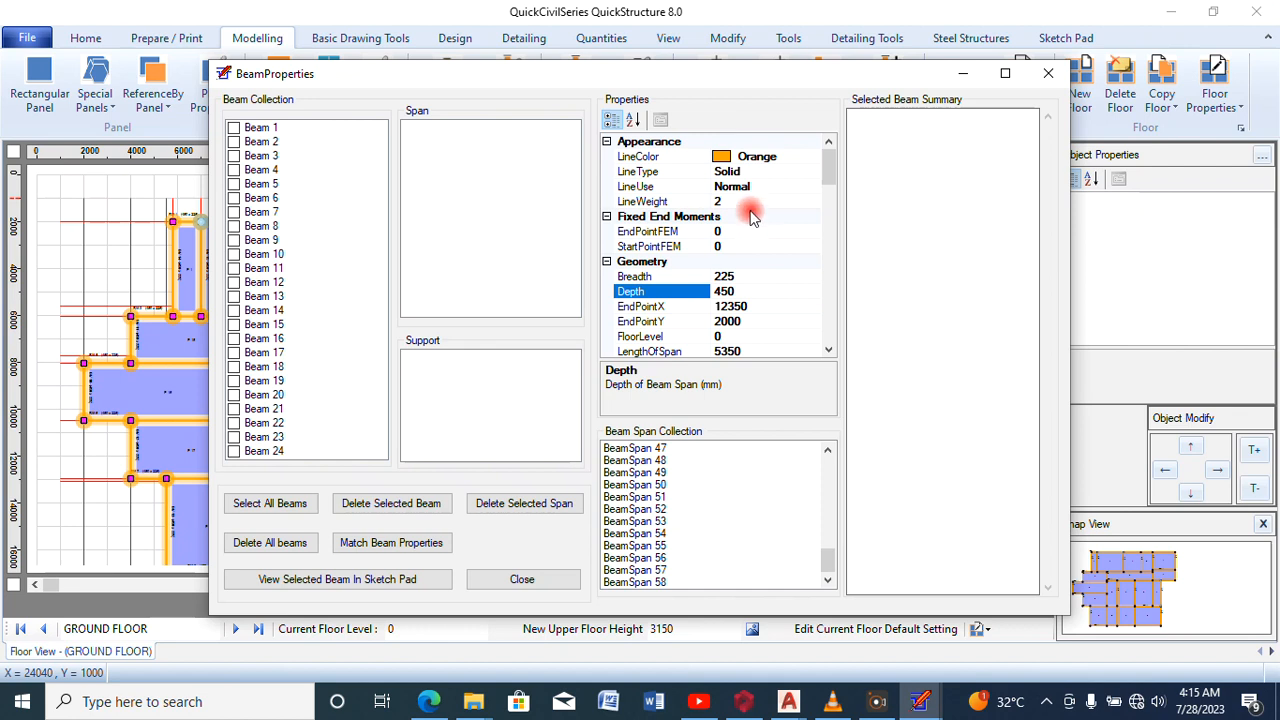
click(1047, 75)
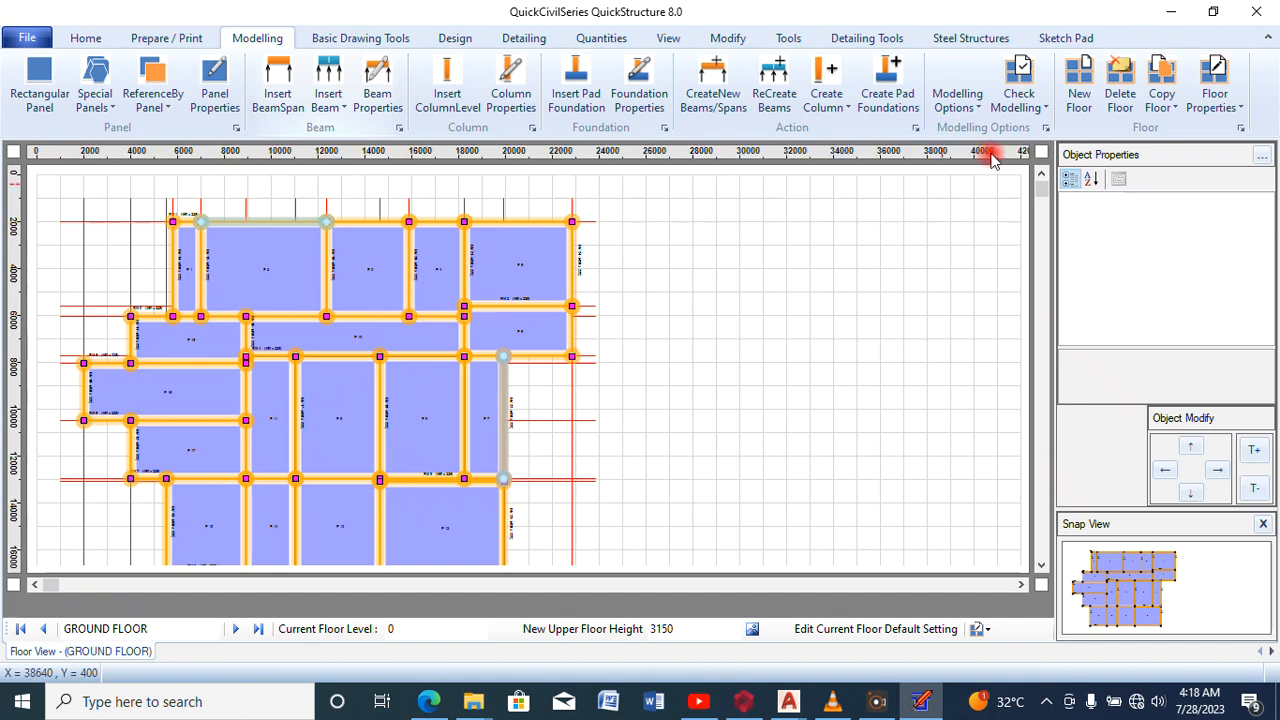
Copy FIRSTFLOOR as the reference floor to create 1 more floor, with the last floor made roof level
click(1161, 92)
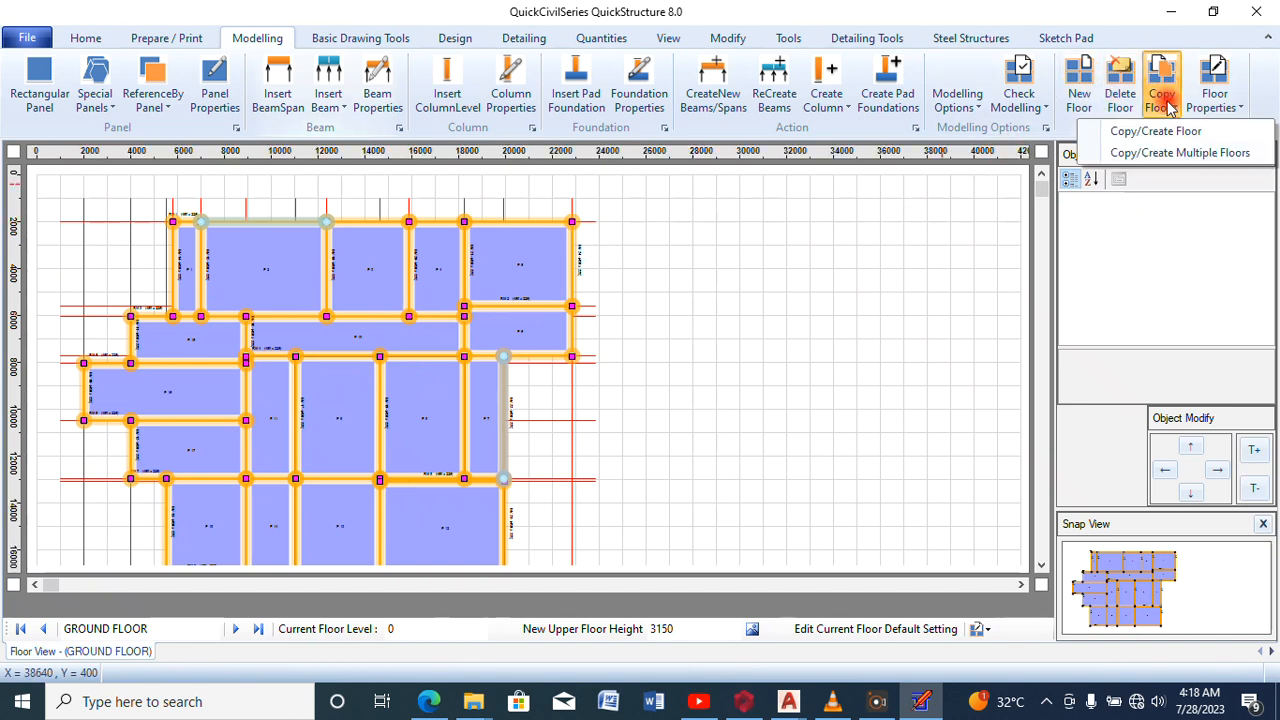
click(1168, 152)
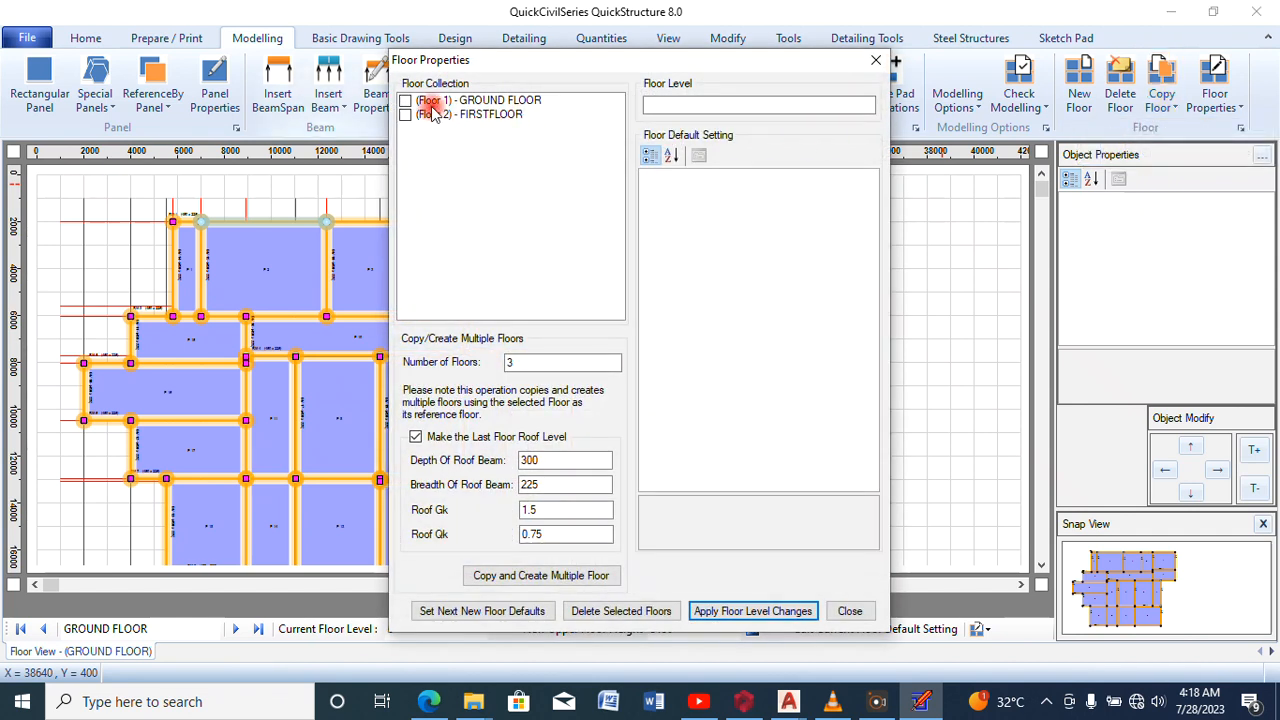
click(457, 116)
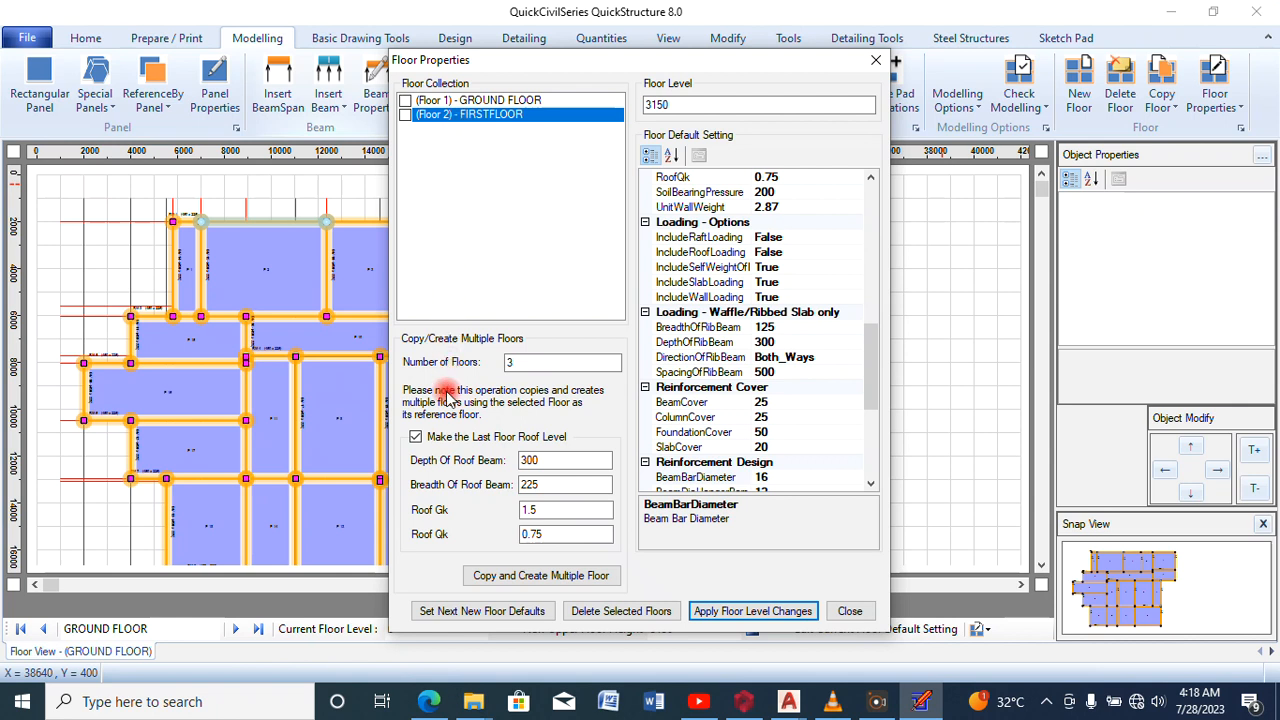
double_click(508, 363)
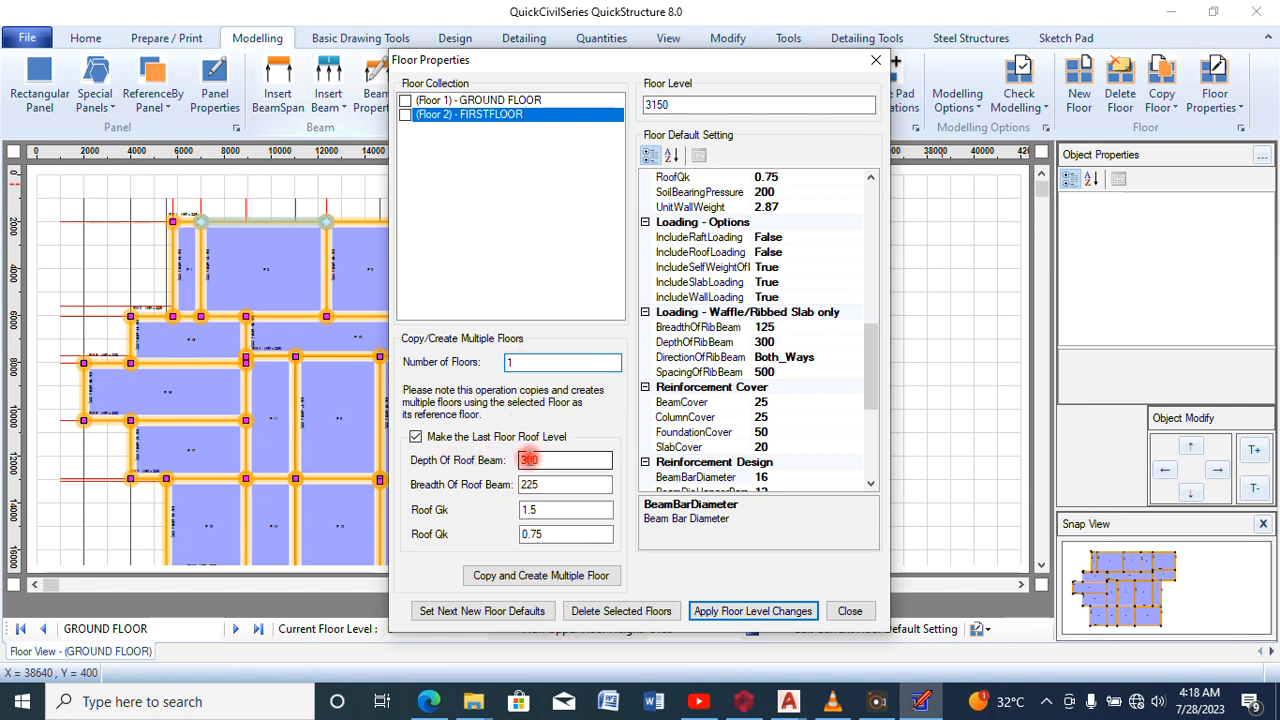
click(547, 578)
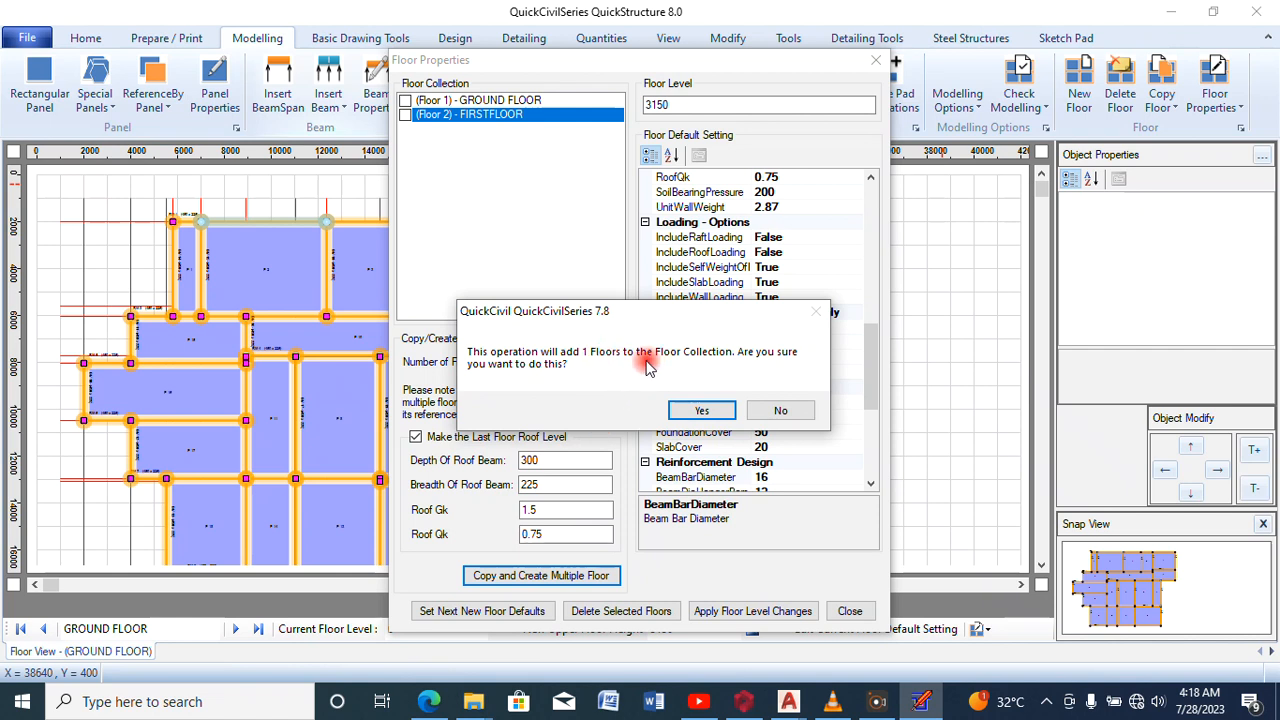
click(697, 410)
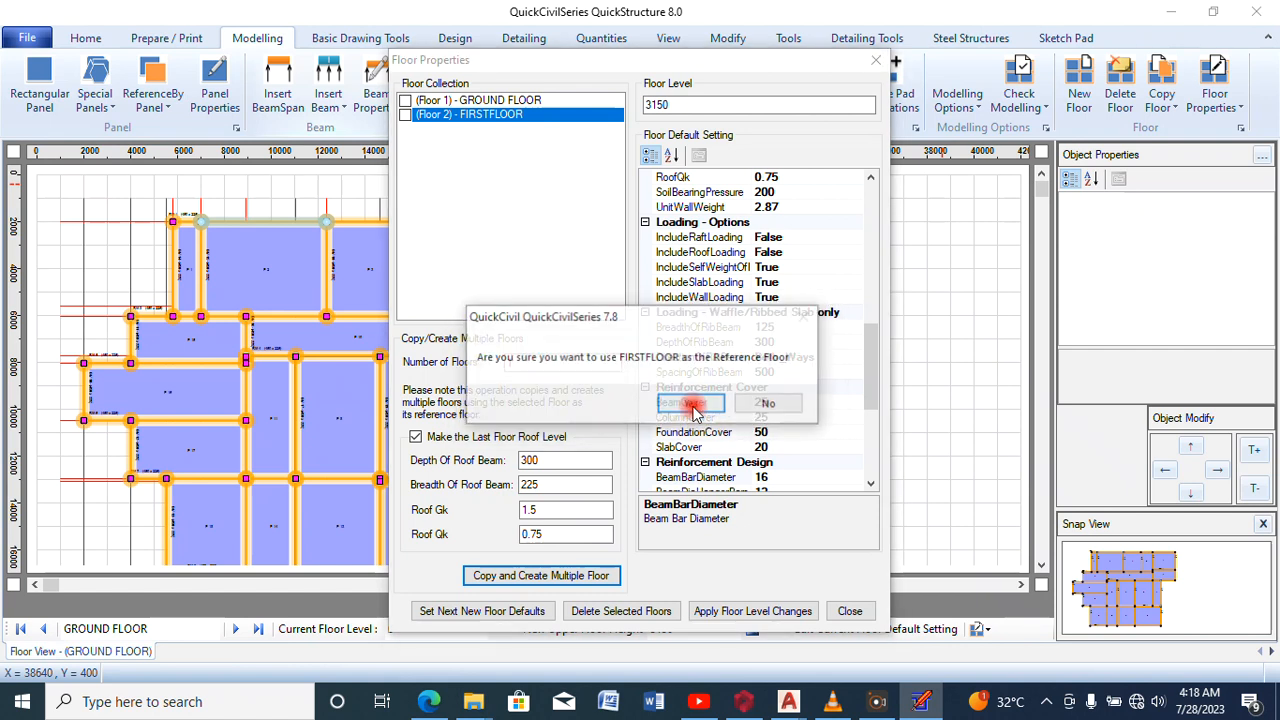
click(685, 399)
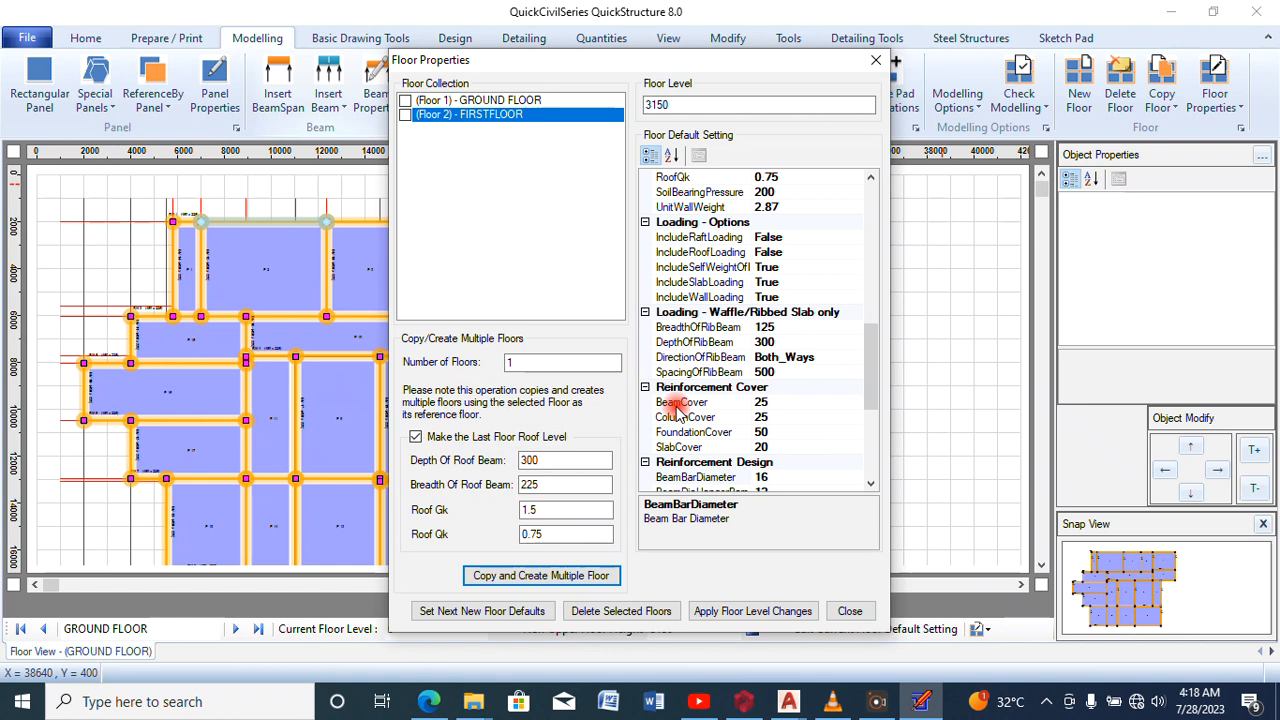
click(755, 612)
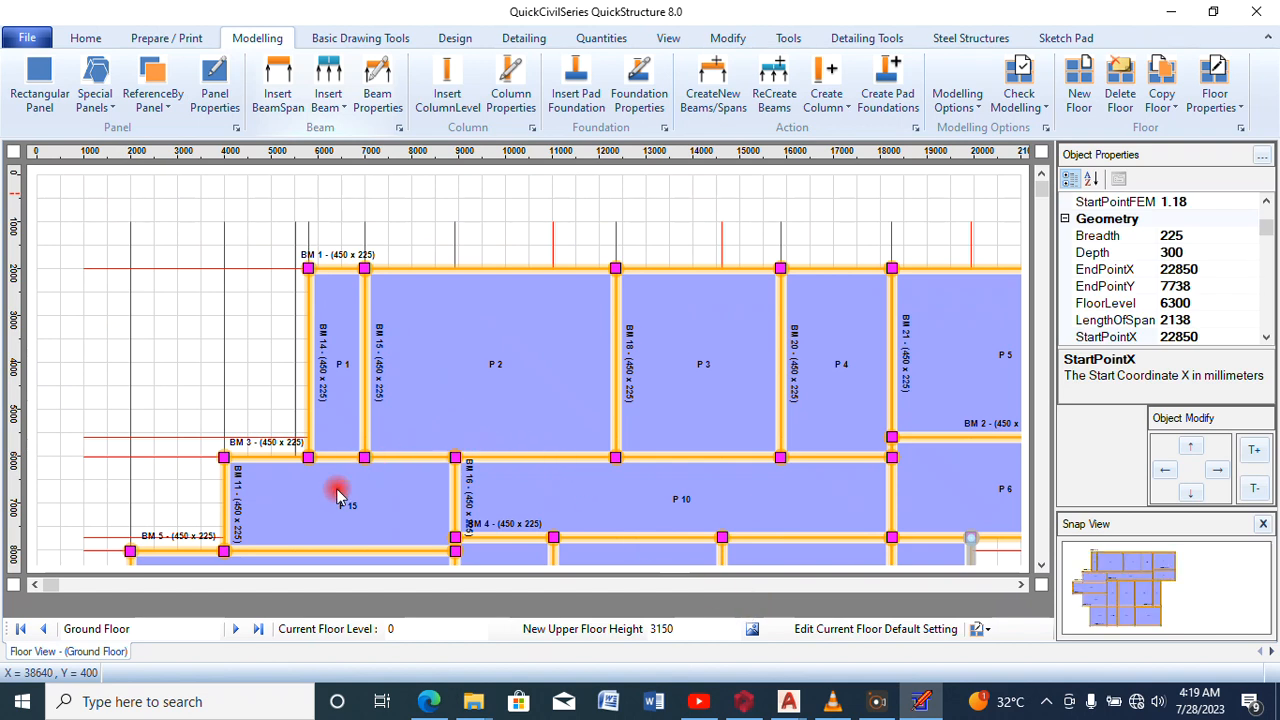
click(231, 630)
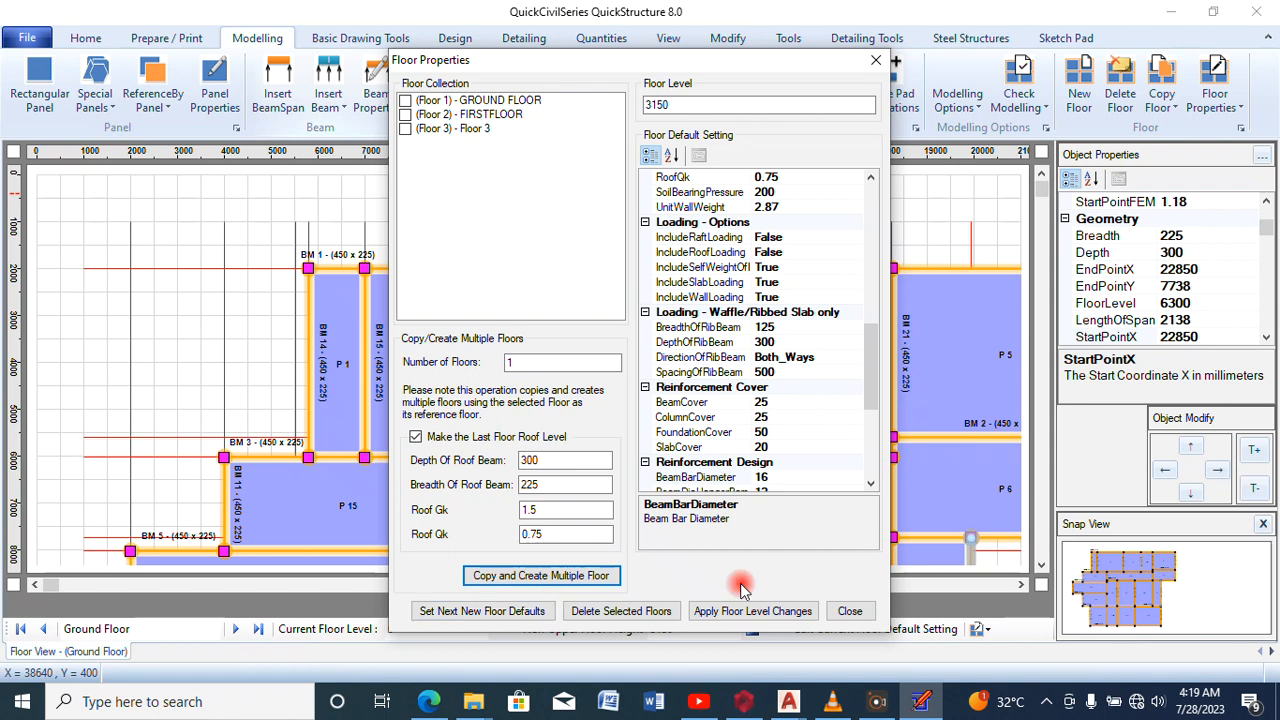
click(852, 611)
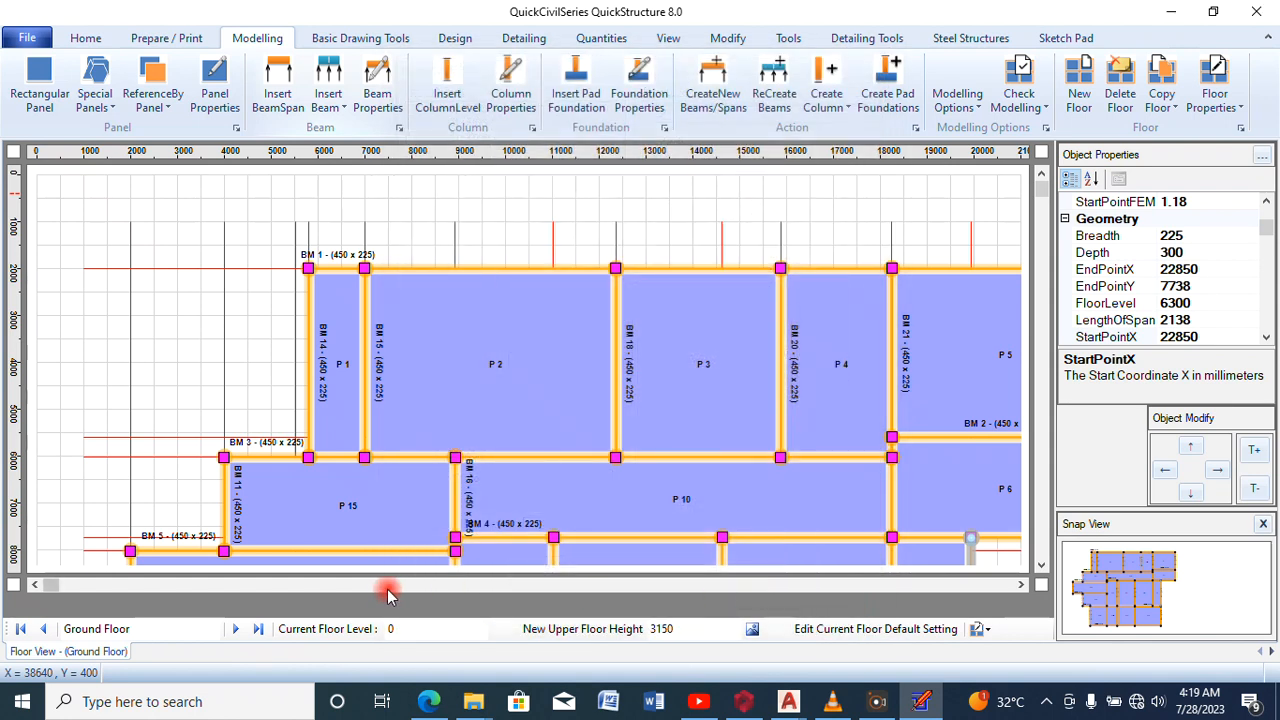
Go through the floors up to Roof Level, examine its beam layout, and return to Ground Floor
click(237, 631)
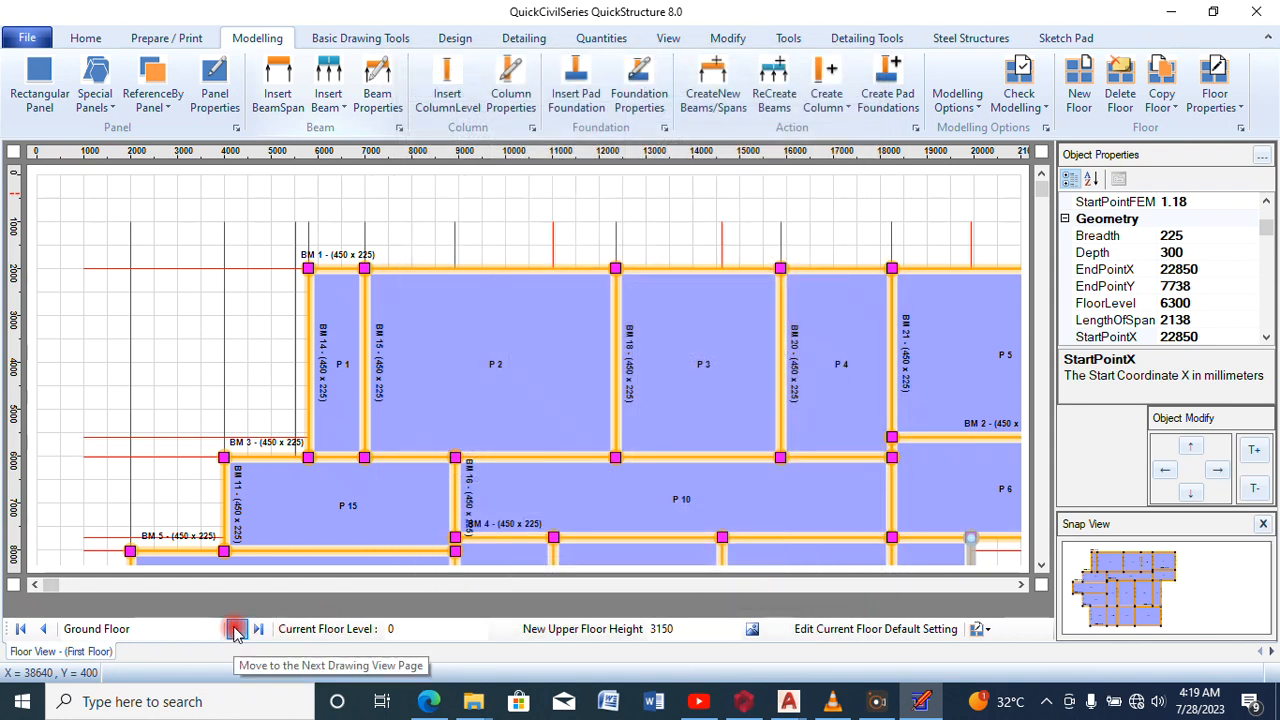
click(237, 631)
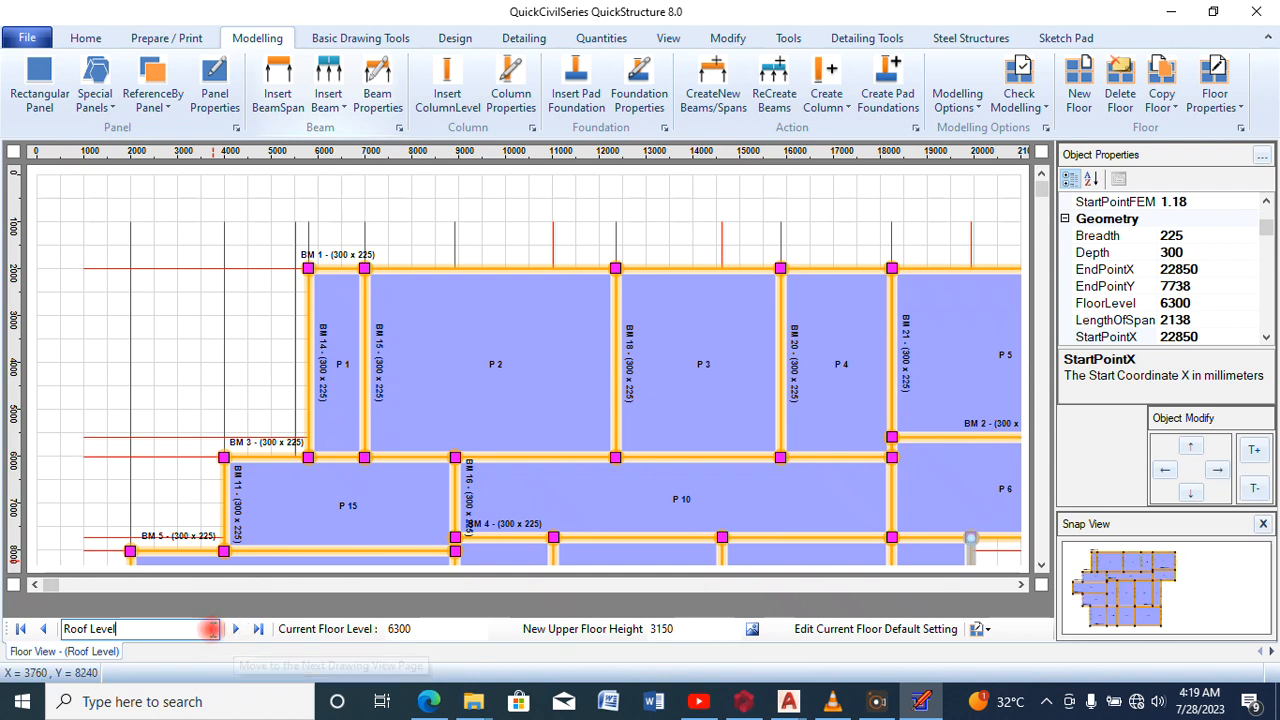
click(233, 629)
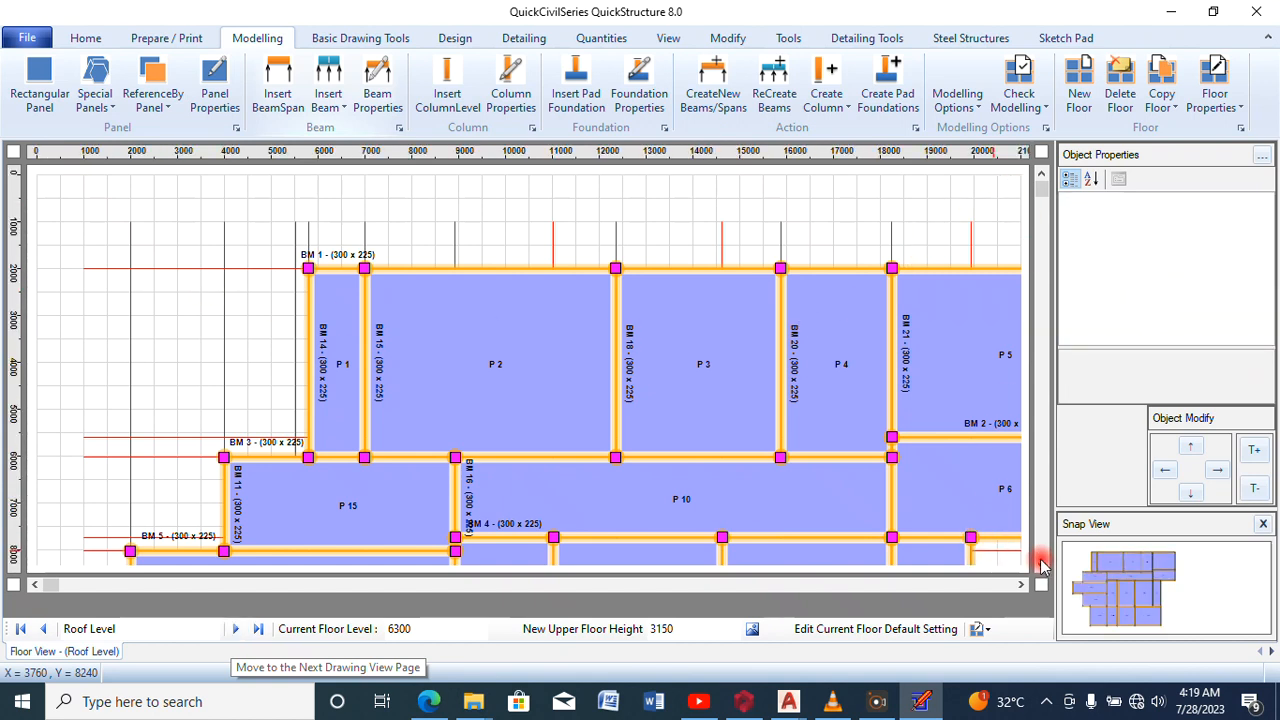
click(1041, 566)
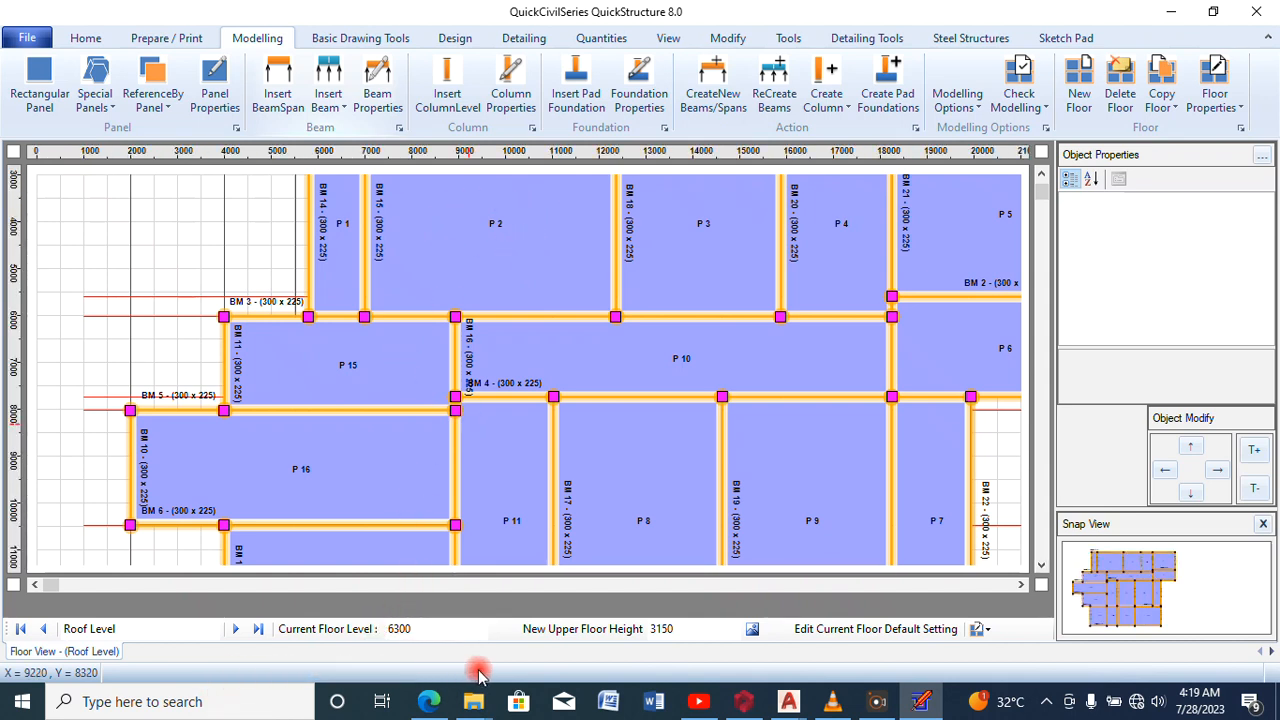
click(24, 629)
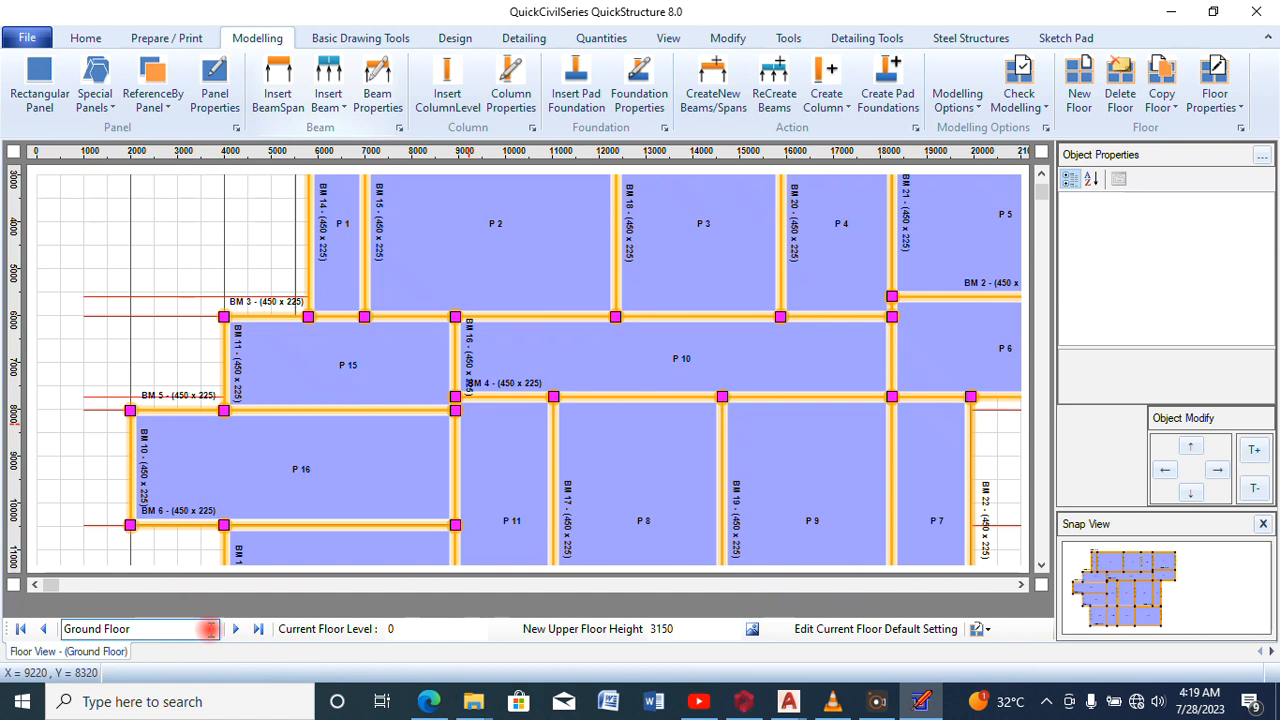
Go up through the floors from Ground Floor to Roof Level and select panel P 2 there
click(240, 629)
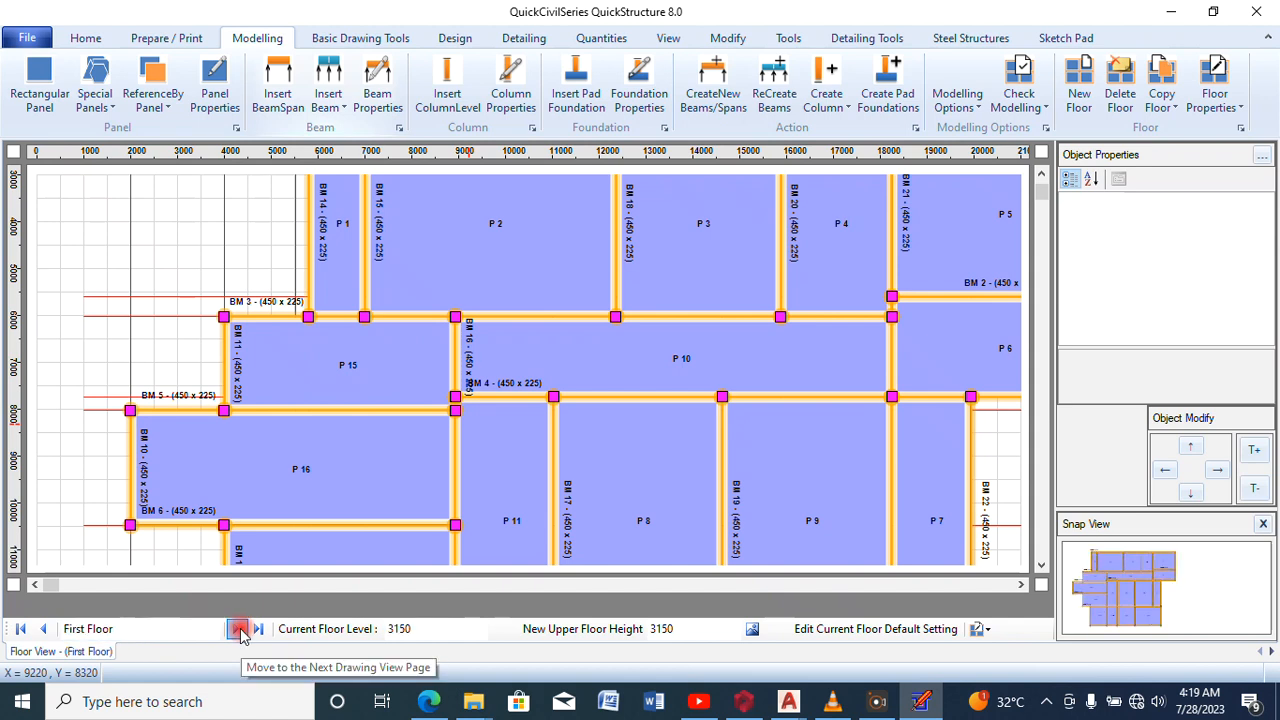
click(240, 629)
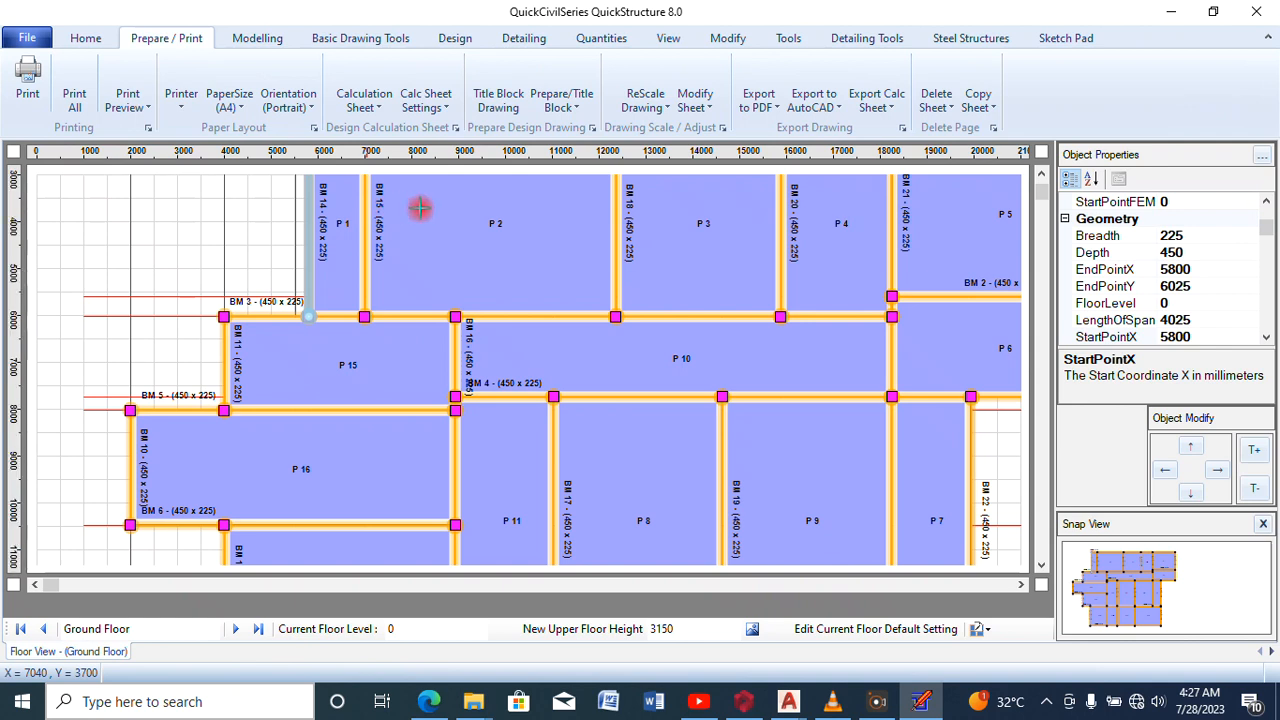
click(233, 629)
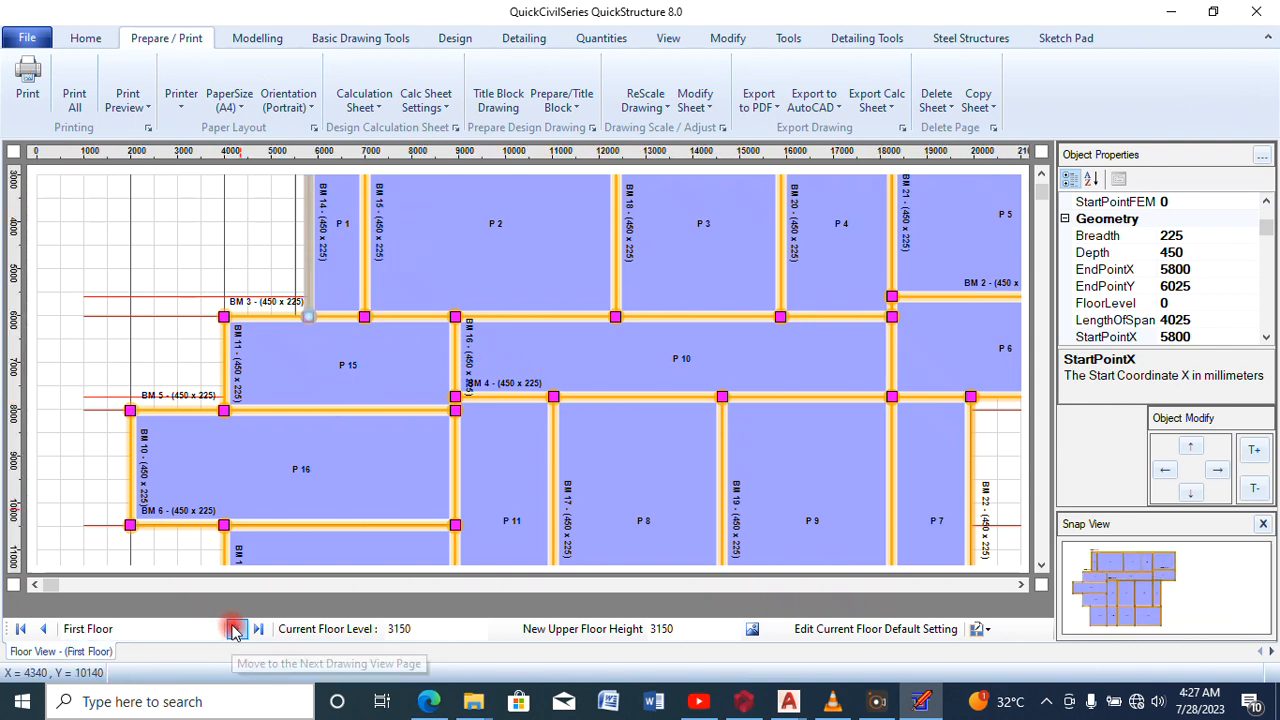
click(233, 629)
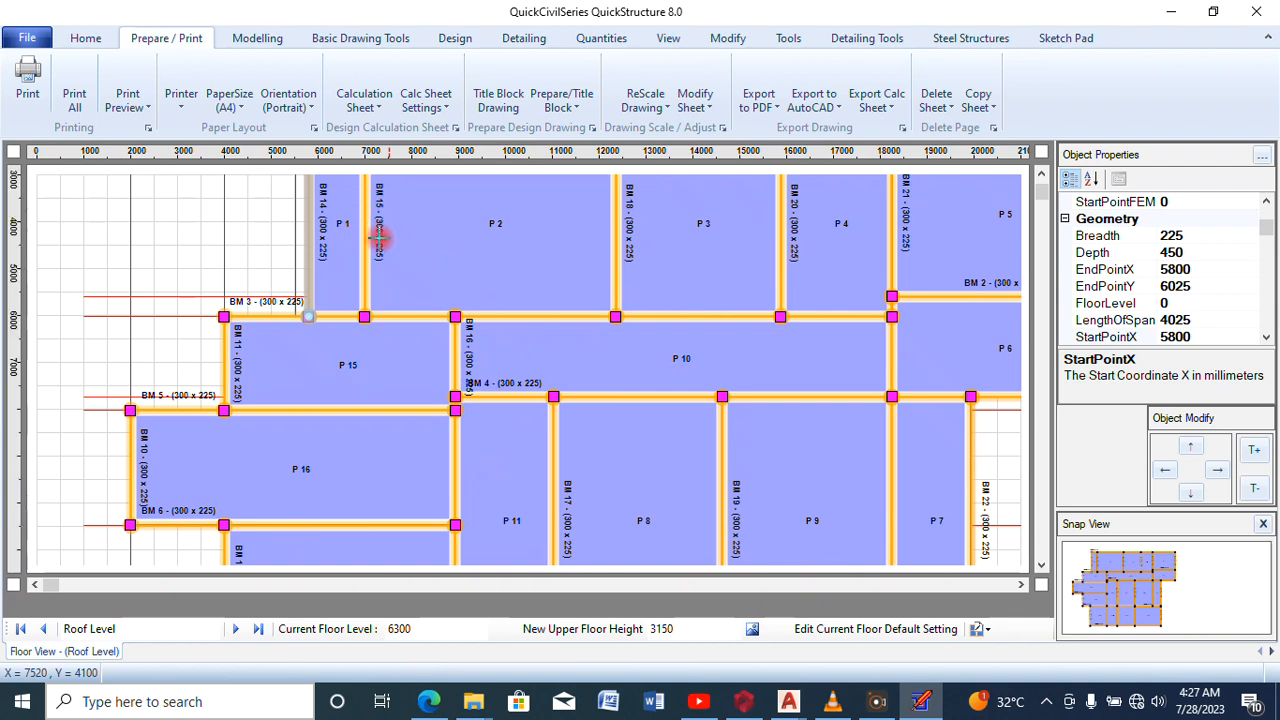
click(506, 238)
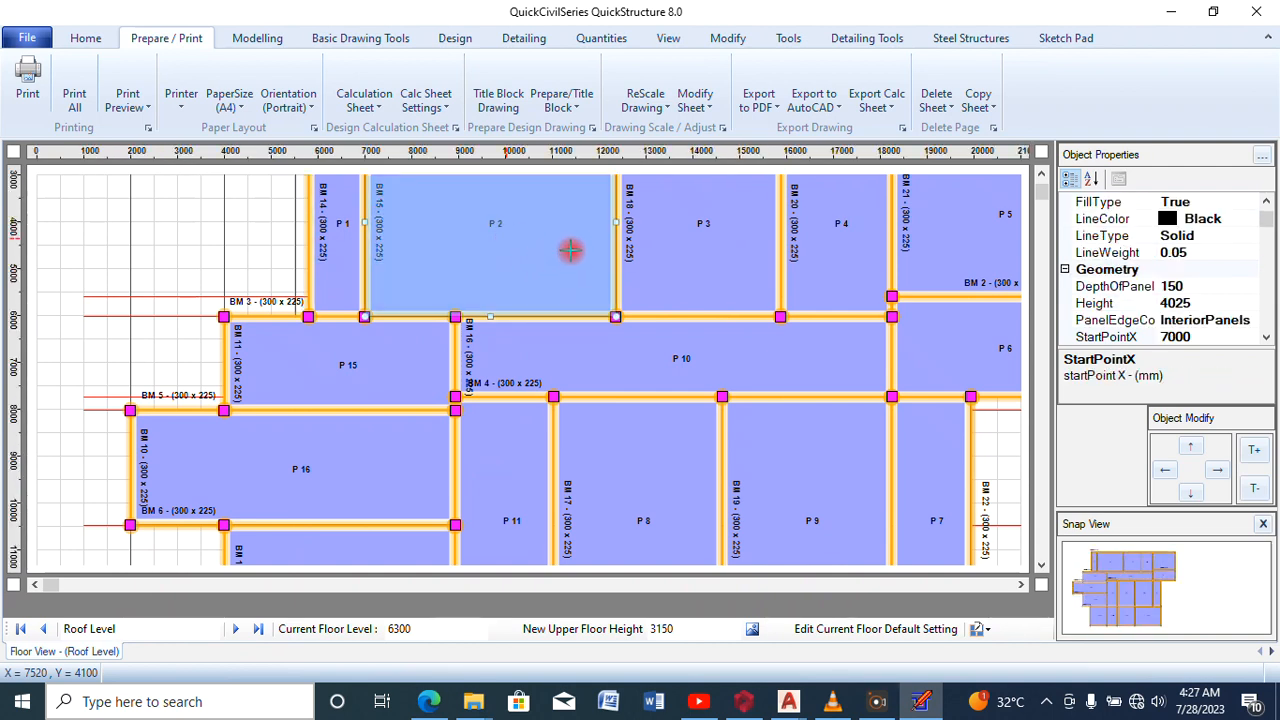
Open the Roof Level's default floor settings and examine the loading options, waffle/ribbed slab and detailing values
click(876, 631)
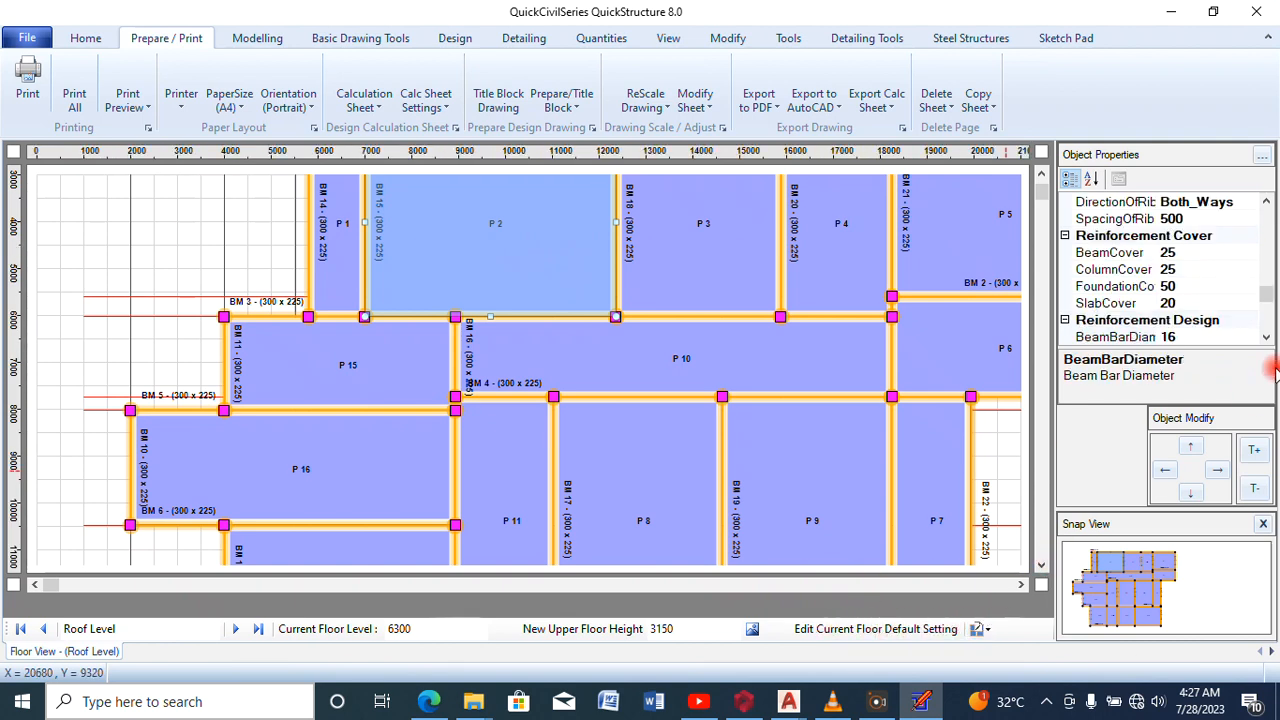
click(1266, 202)
click(1266, 202)
click(1266, 202)
click(1266, 202)
click(1266, 202)
click(1266, 202)
click(1266, 202)
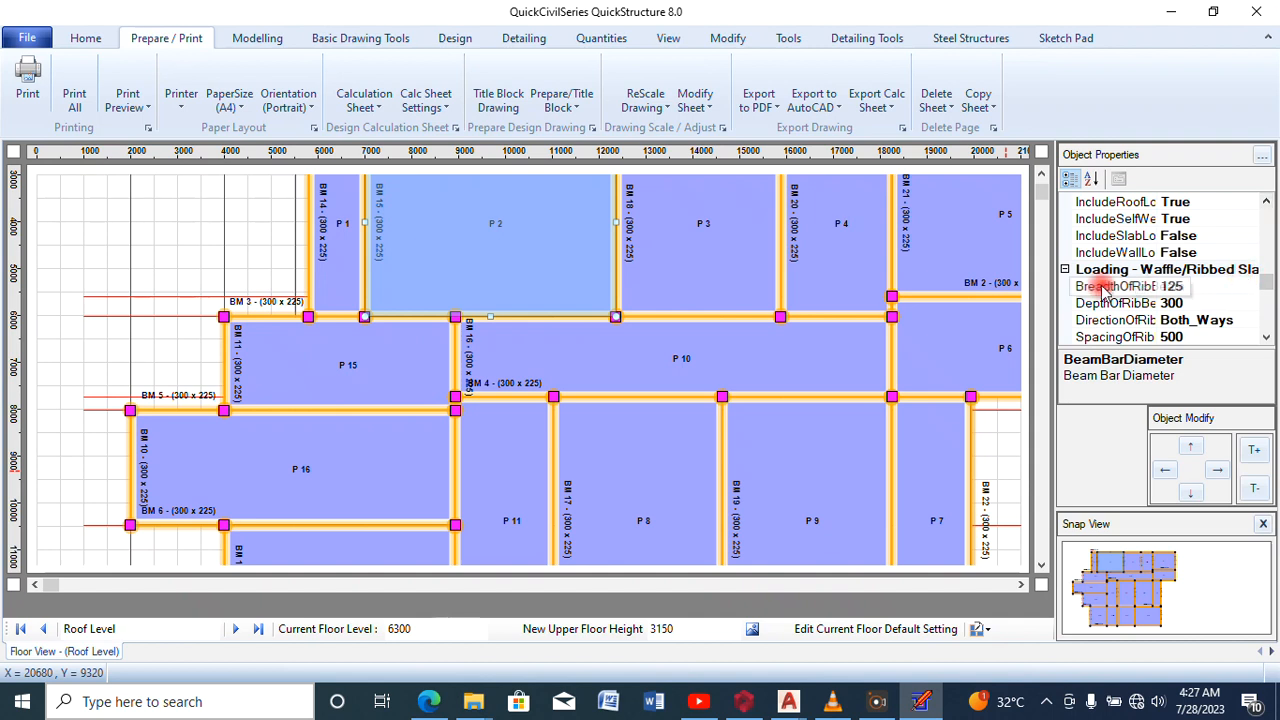
click(1252, 270)
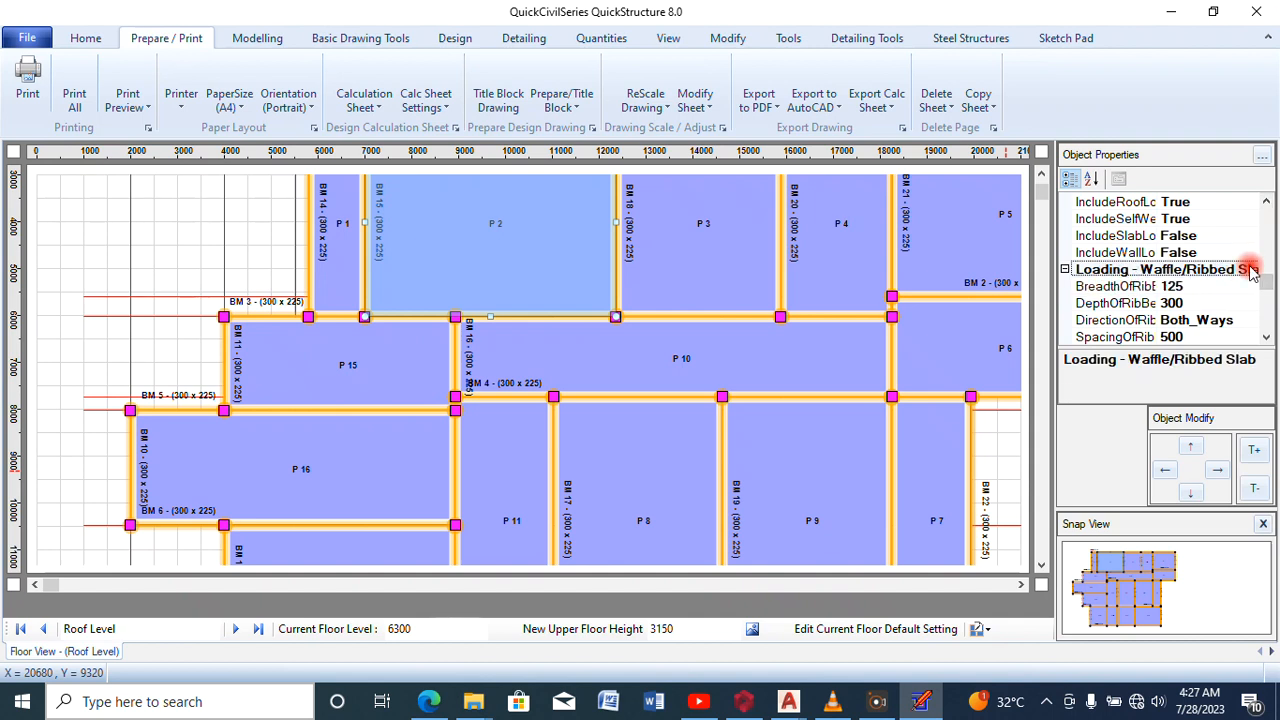
click(1248, 284)
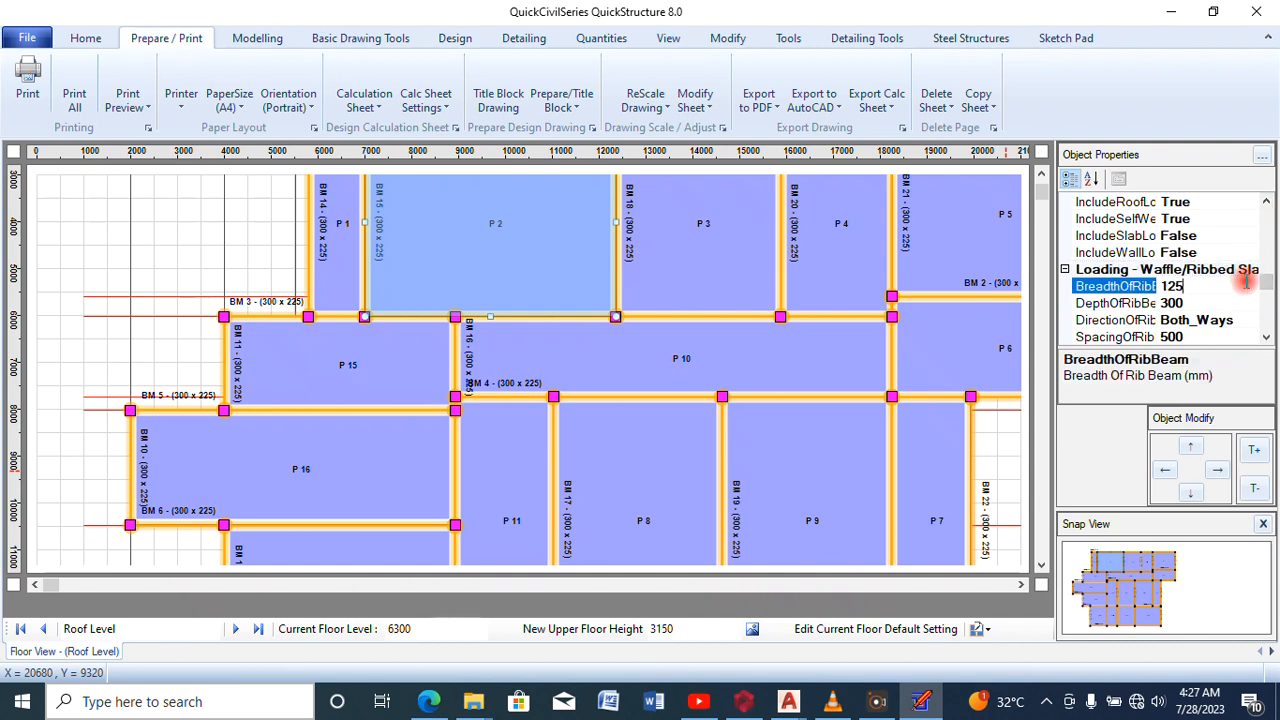
click(1268, 198)
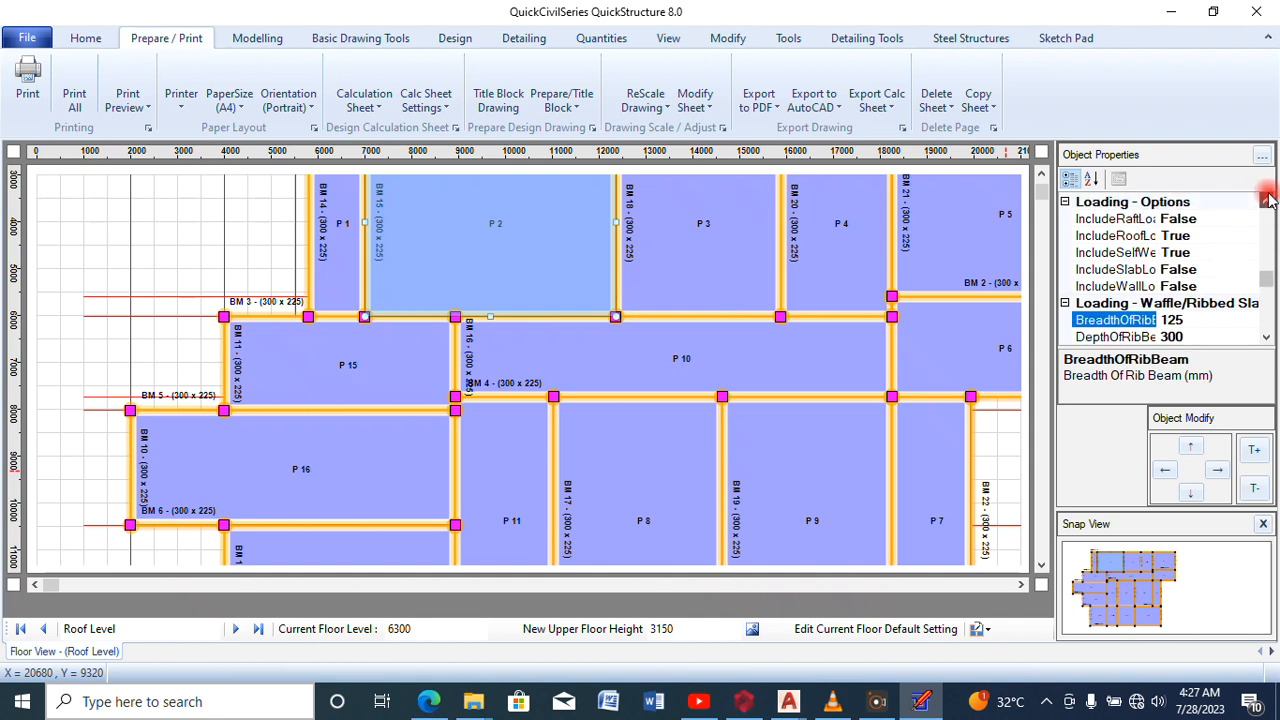
click(1268, 198)
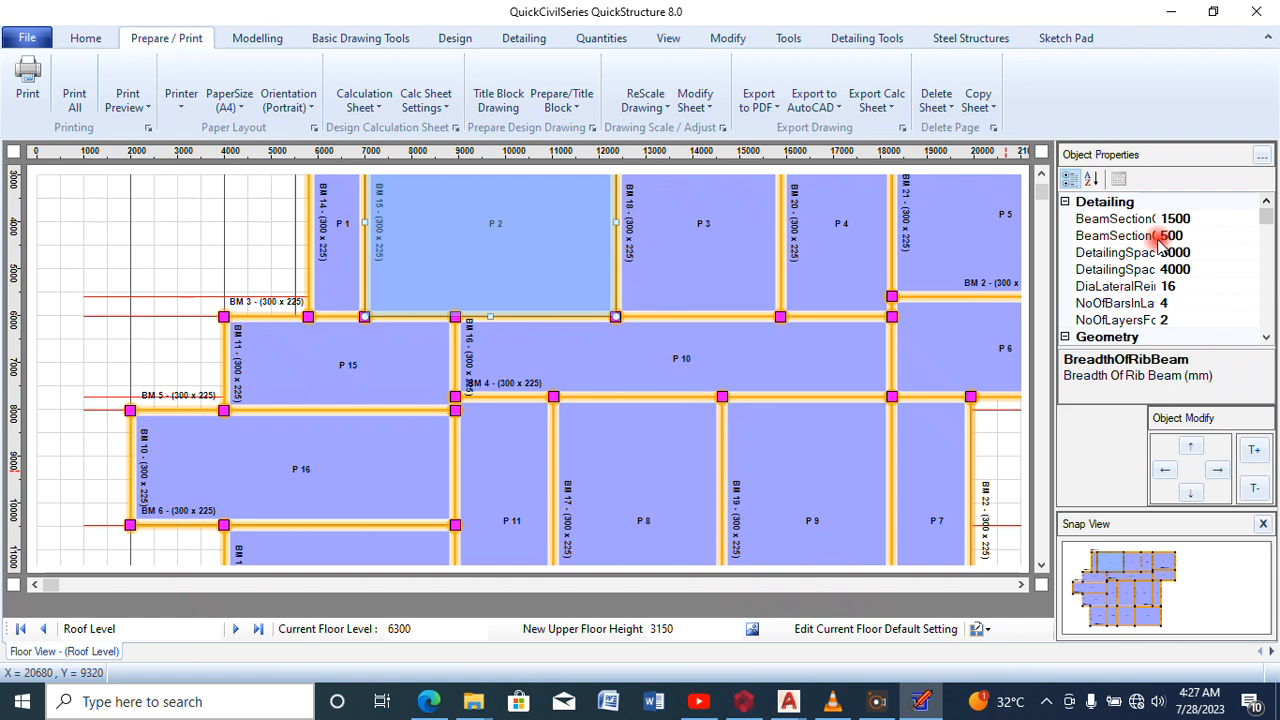
Check the geometry and foundation size defaults and the panel type choices in the Roof Level's default settings
click(1266, 338)
click(1266, 339)
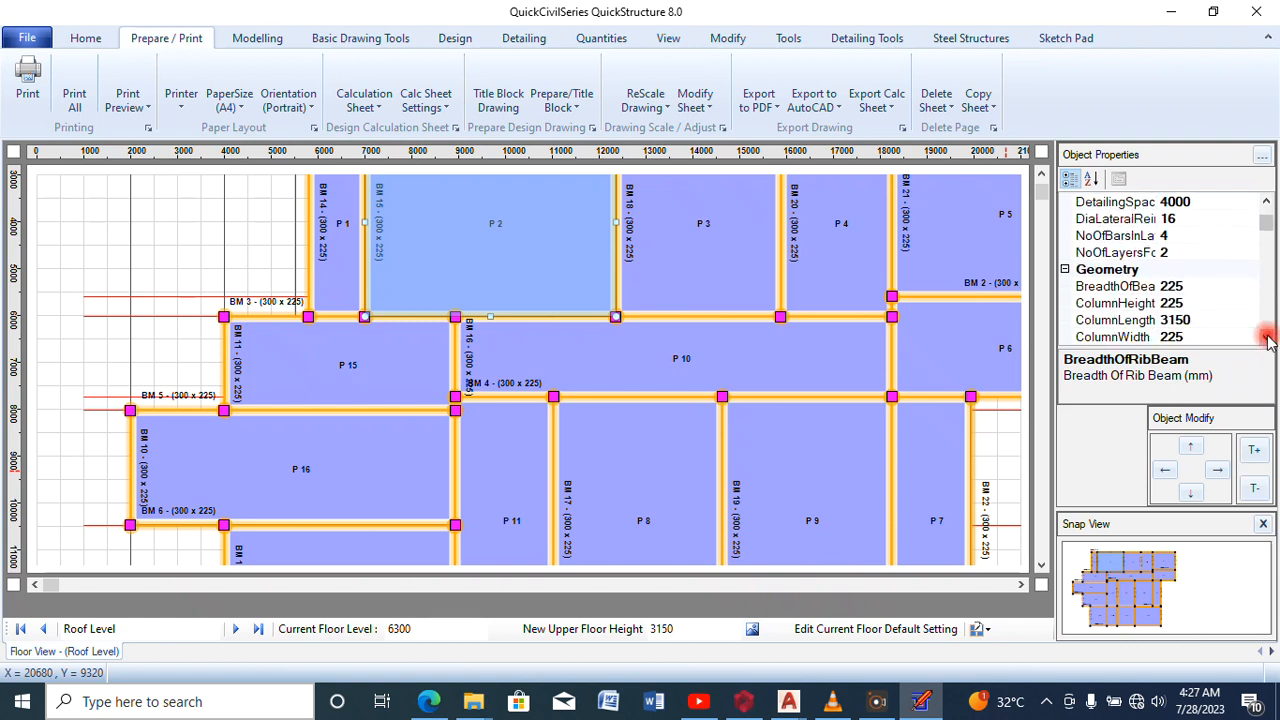
click(1266, 340)
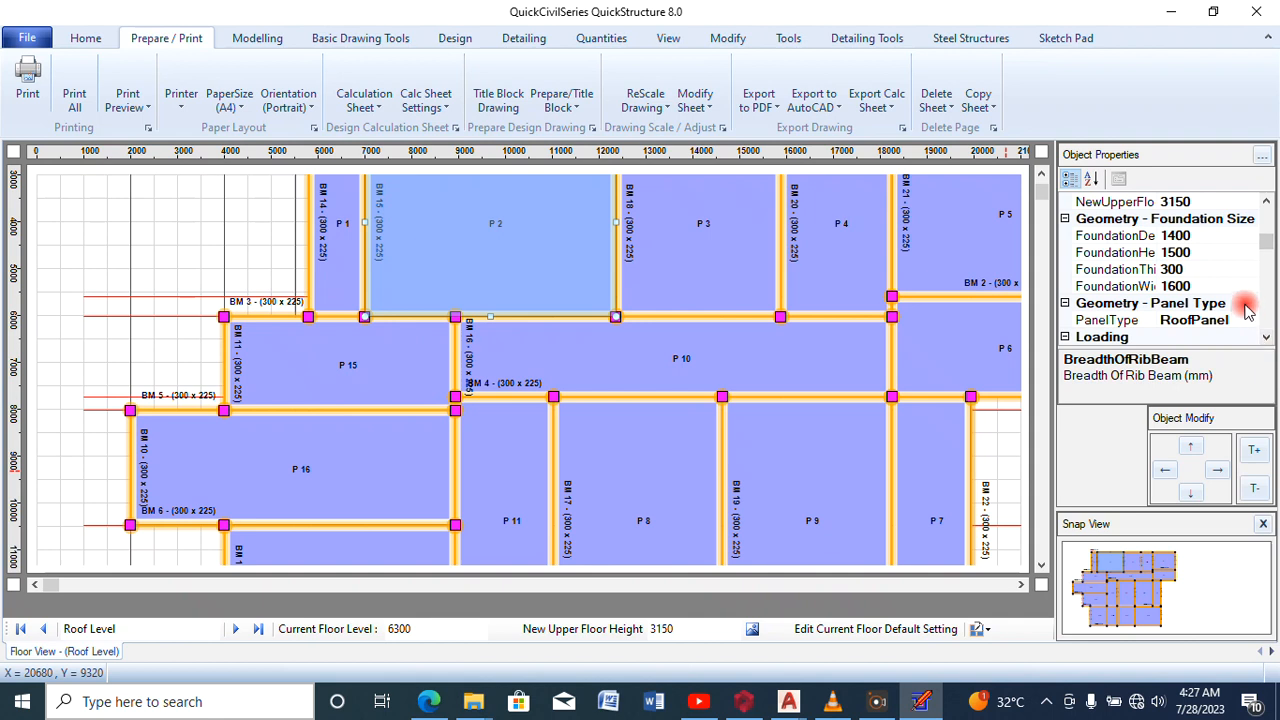
click(1240, 304)
click(1248, 320)
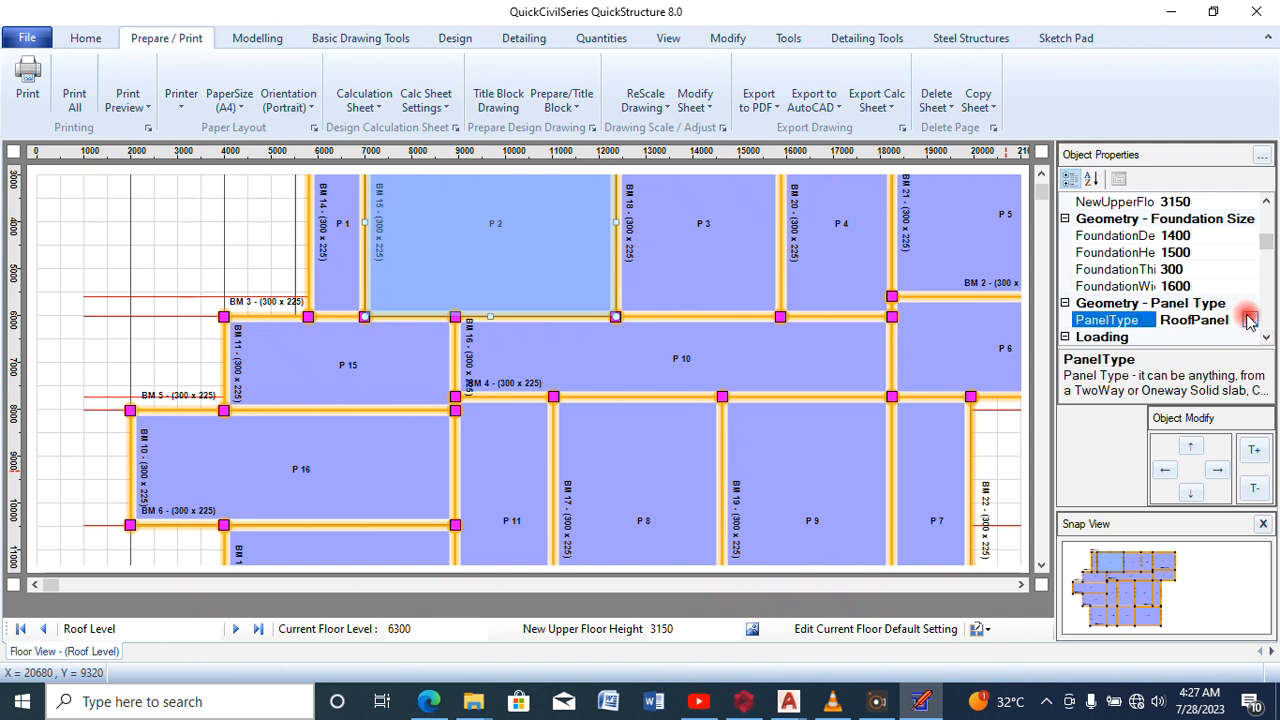
click(1249, 320)
click(1110, 372)
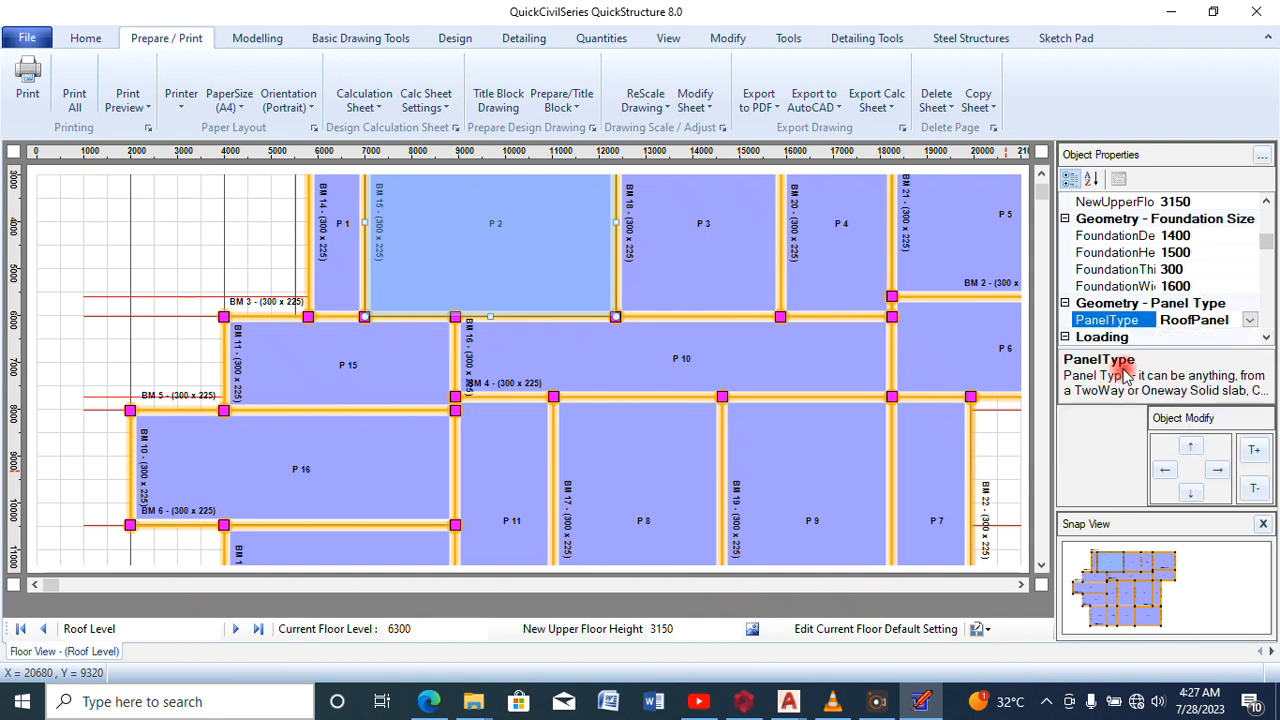
Review the Roof Level's default loading values, loading options and the direction choices for waffle/ribbed slab beams
scroll(1268, 341, down, 7)
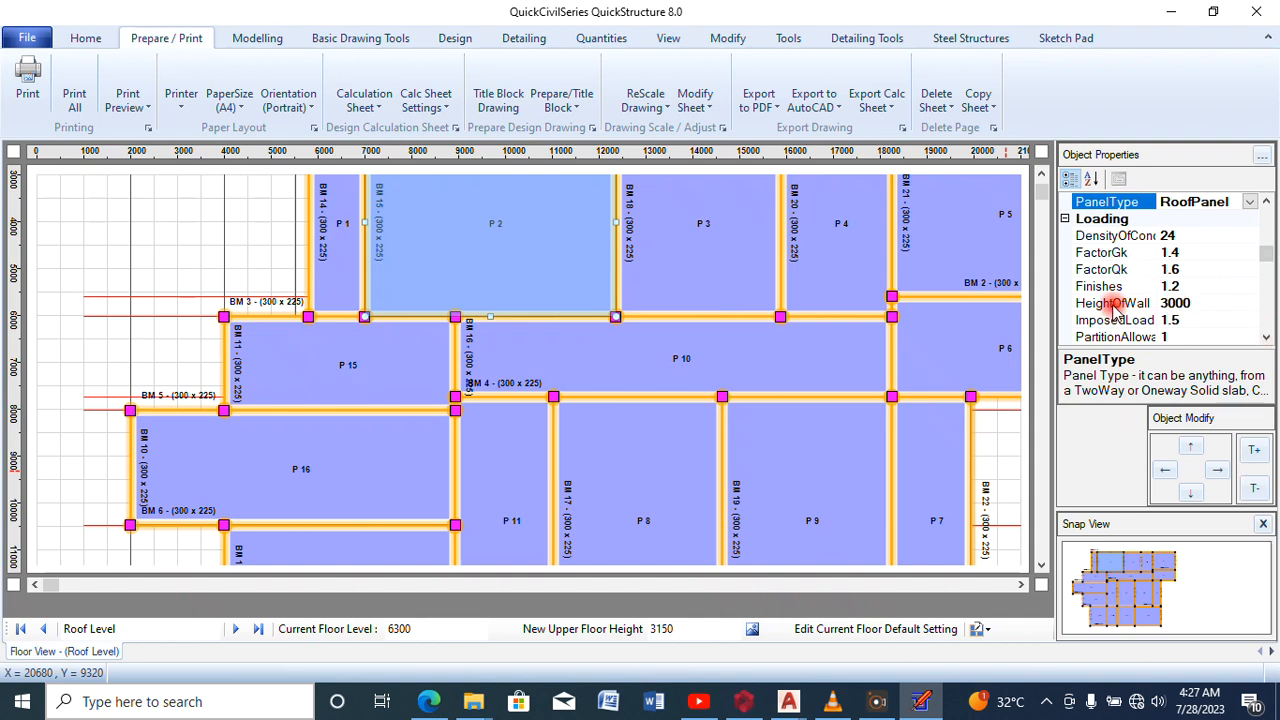
scroll(1265, 341, down, 7)
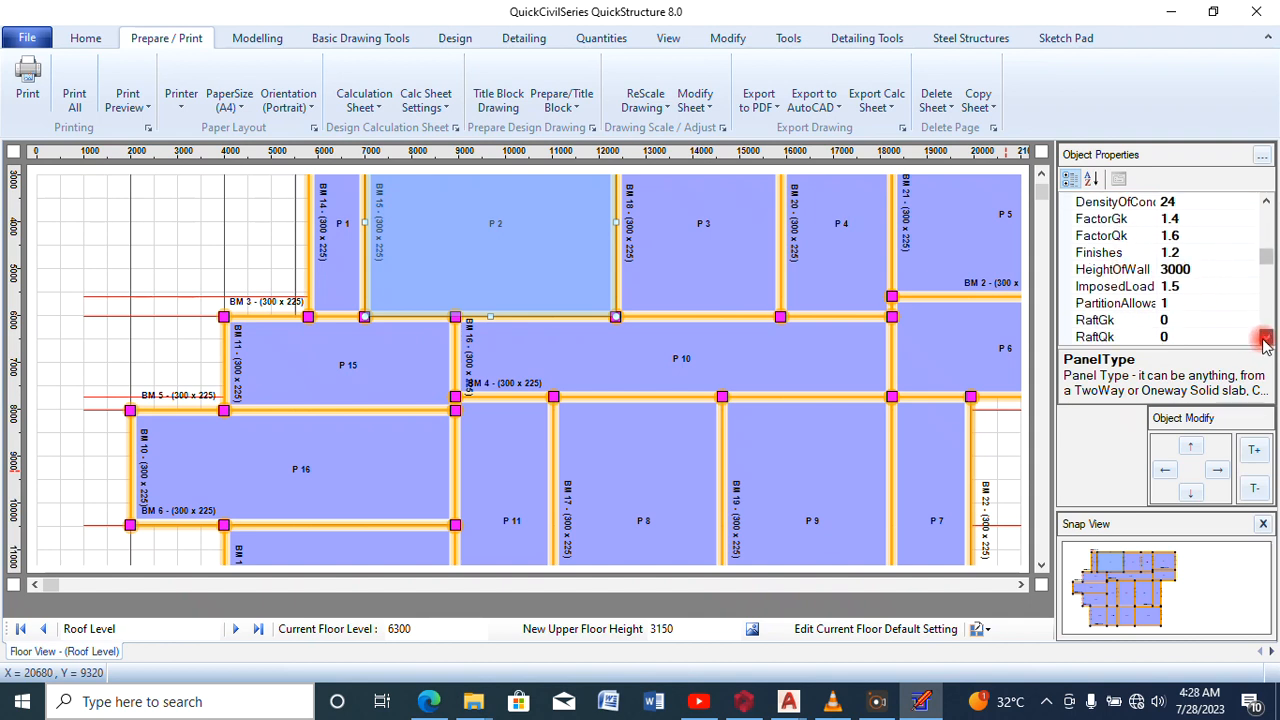
scroll(1265, 341, down, 4)
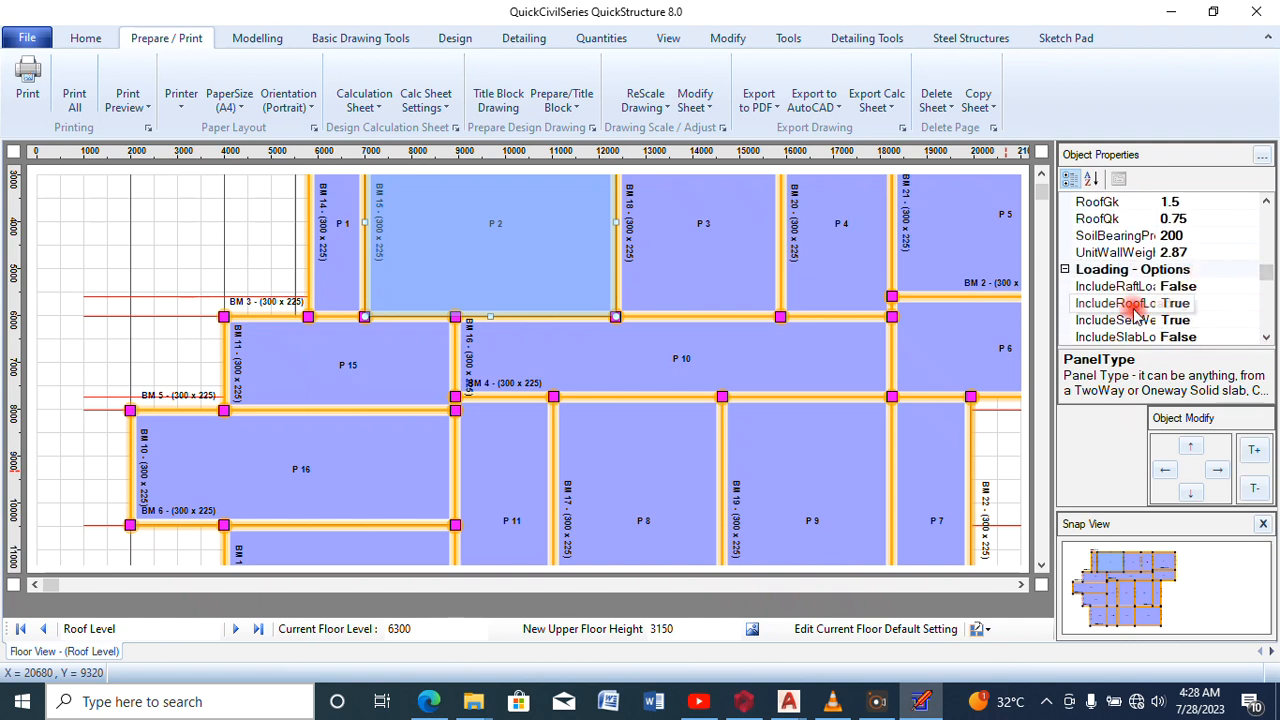
scroll(1266, 338, down, 2)
scroll(1266, 338, down, 2)
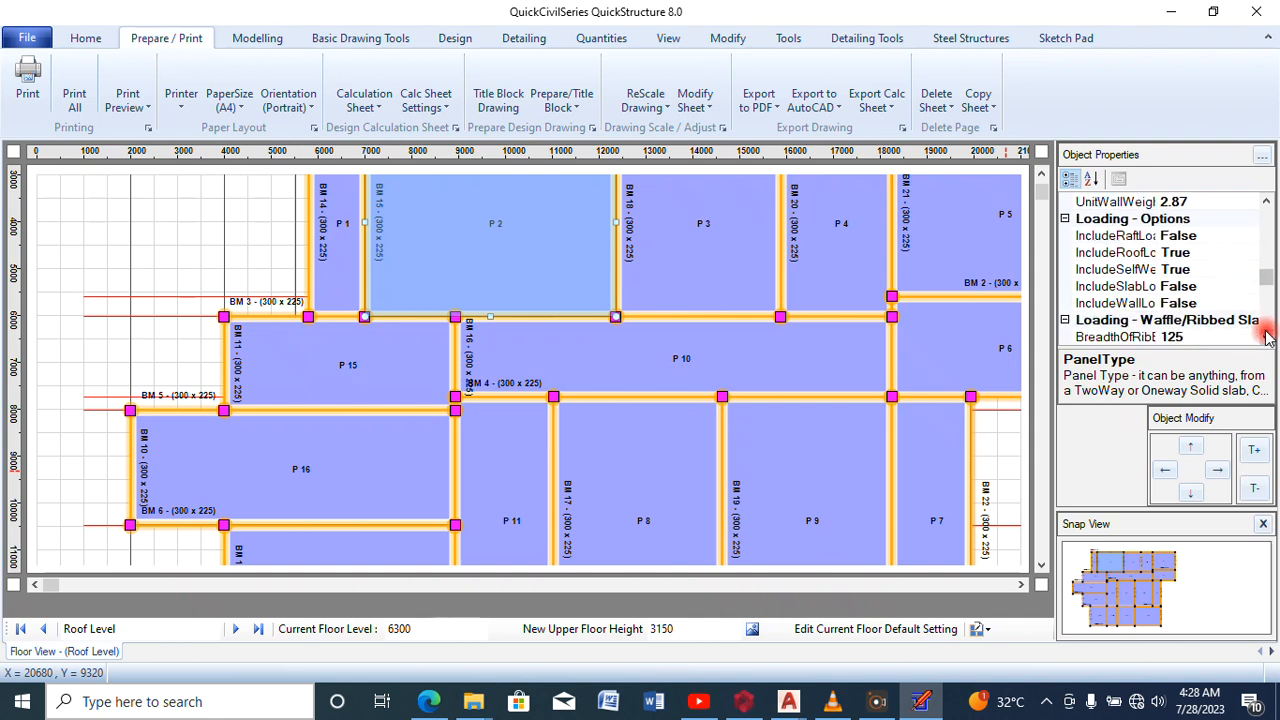
scroll(1266, 338, down, 1)
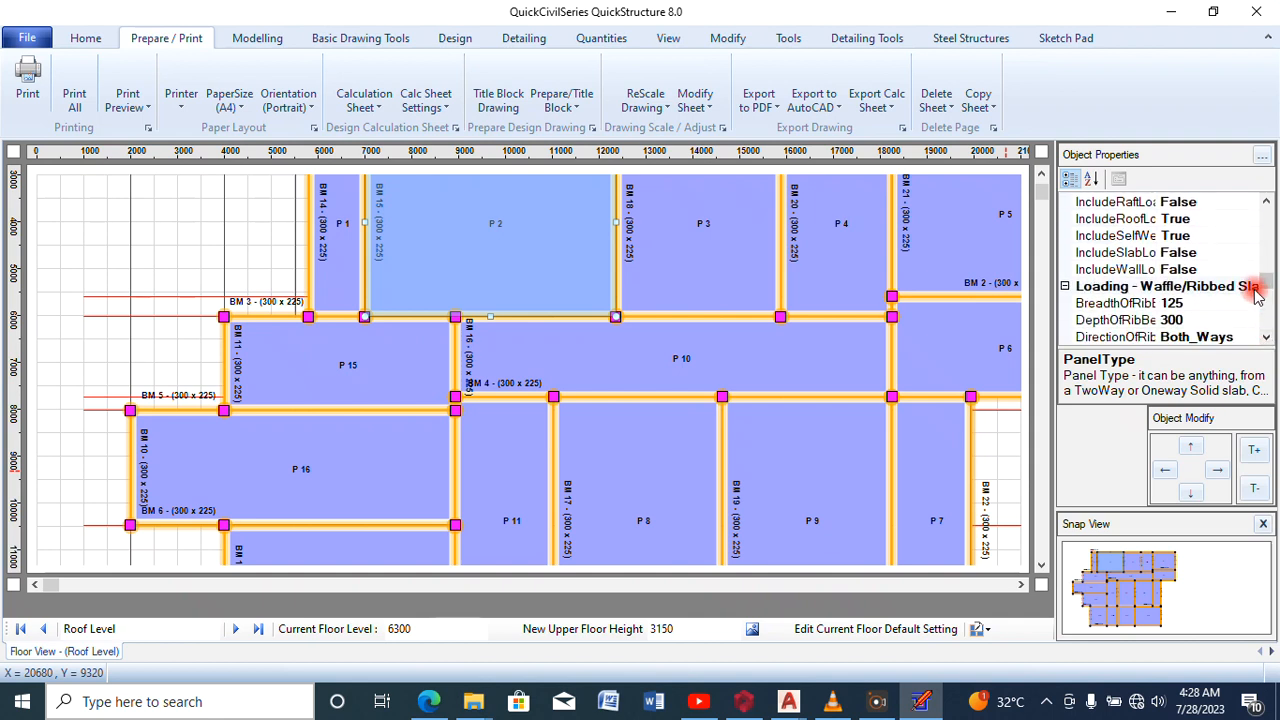
click(1255, 288)
click(1266, 338)
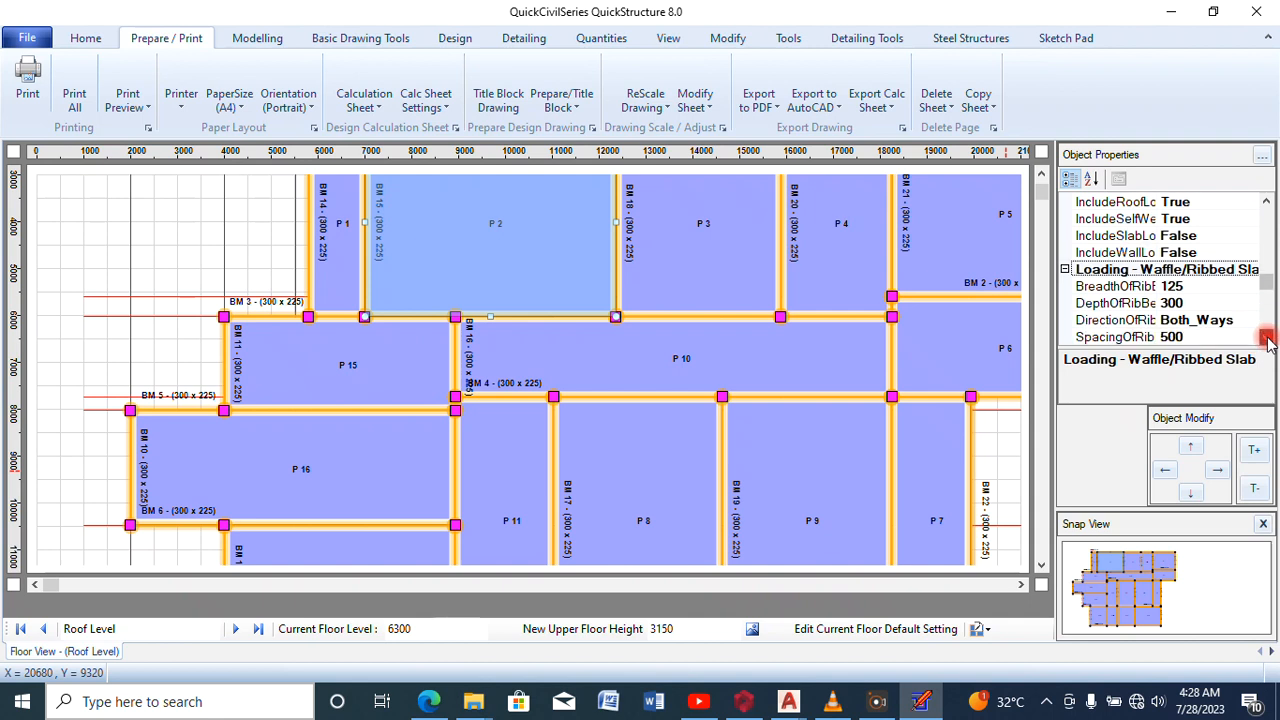
click(1250, 322)
click(1250, 320)
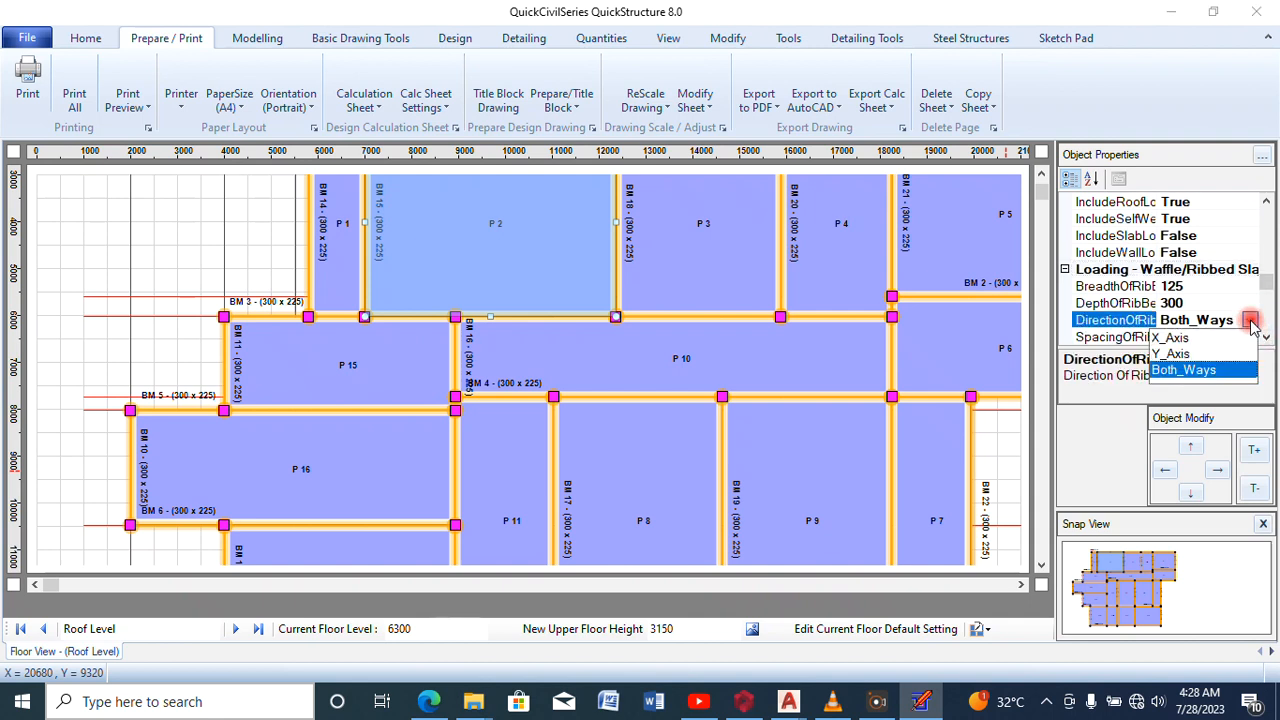
click(1250, 321)
Review the remaining Roof Level default settings, including reinforcement cover and reinforcement design
click(1266, 336)
click(1266, 336)
click(1266, 336)
click(1266, 336)
click(1266, 336)
click(1266, 336)
click(1266, 338)
click(1266, 338)
click(1266, 338)
click(1266, 338)
click(1266, 338)
click(1266, 338)
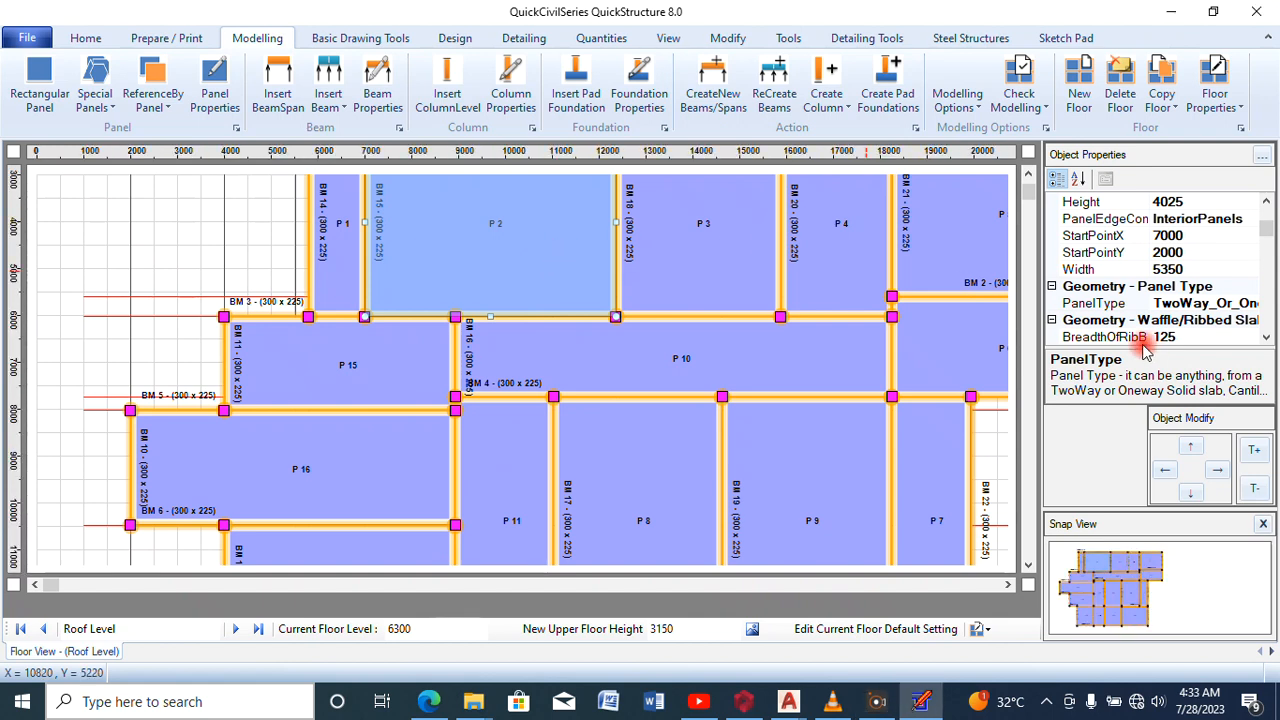
Set the panel type of panel P 2 on the Roof Level to RoofPanel
click(1261, 306)
click(1252, 304)
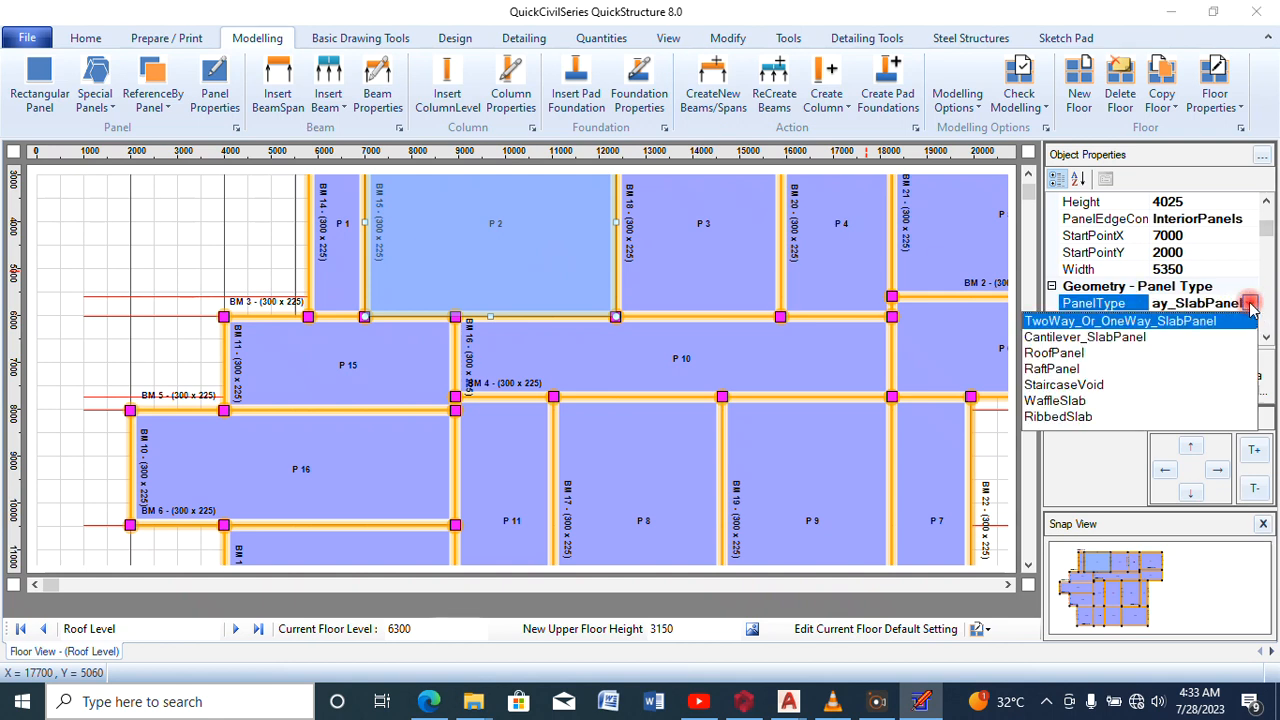
click(1060, 353)
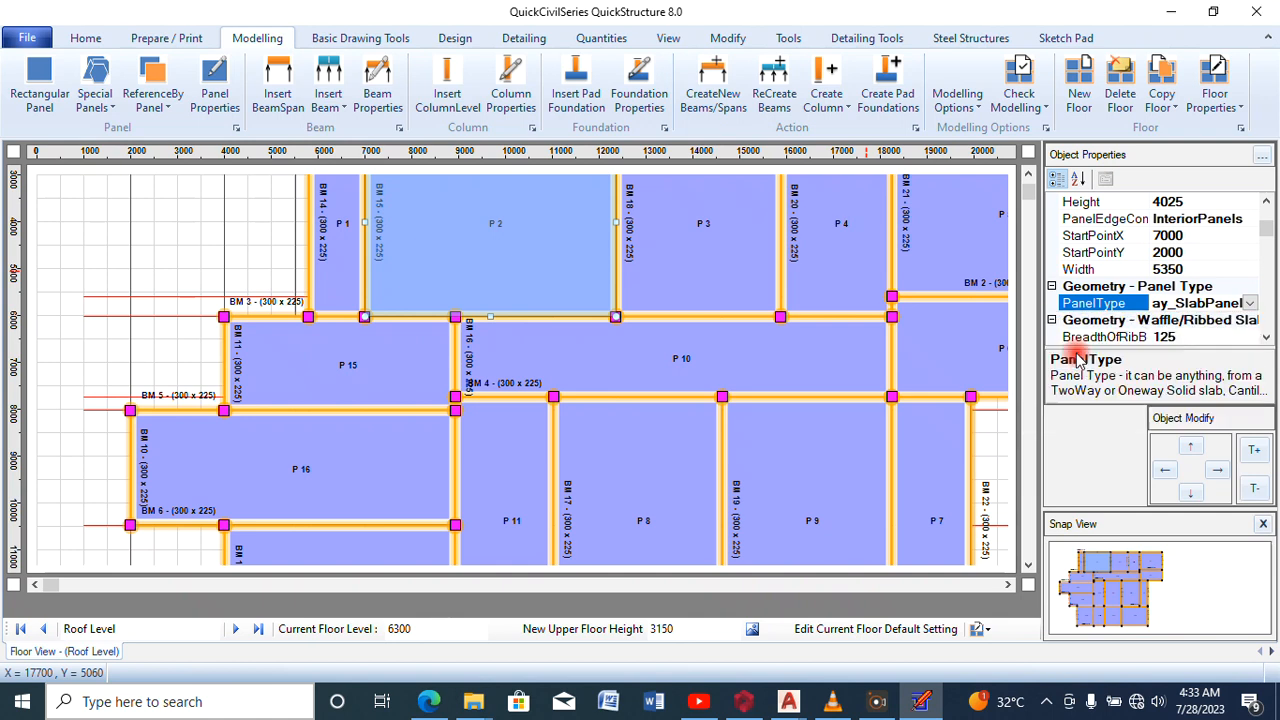
click(482, 248)
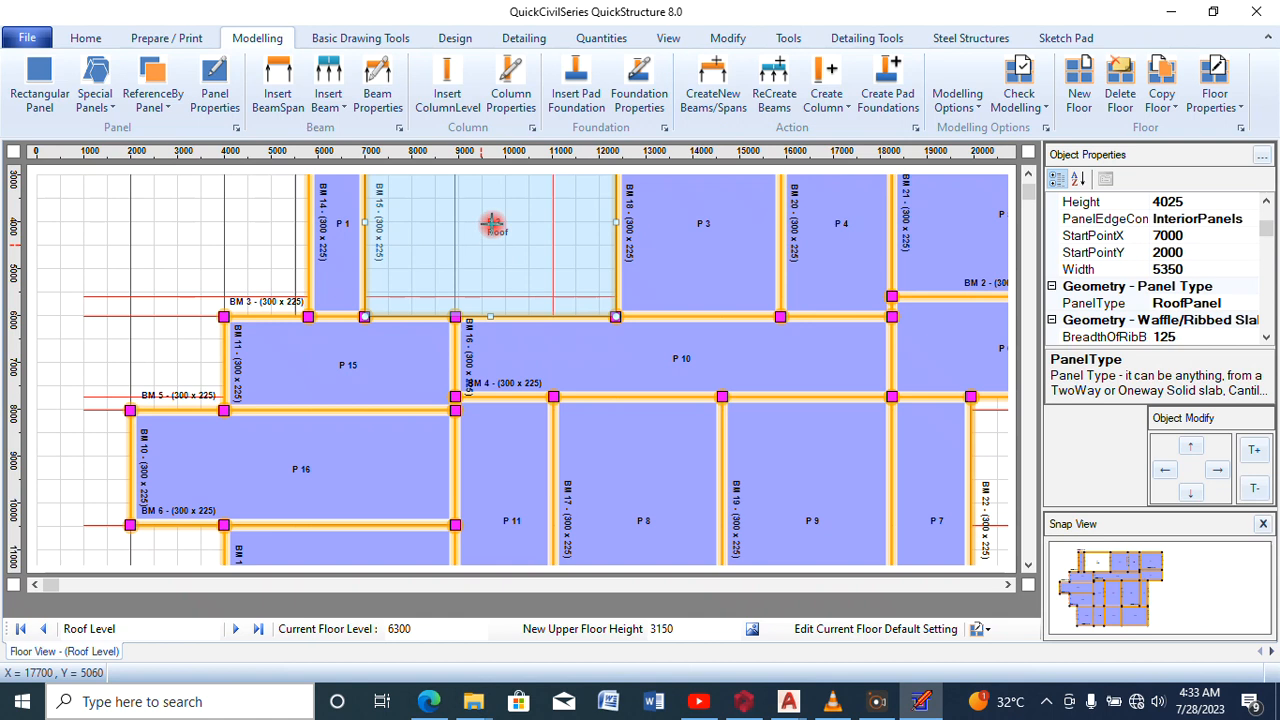
Try to match panel P 3 to the properties of roof panel P 2 with Match Panel Properties
click(724, 45)
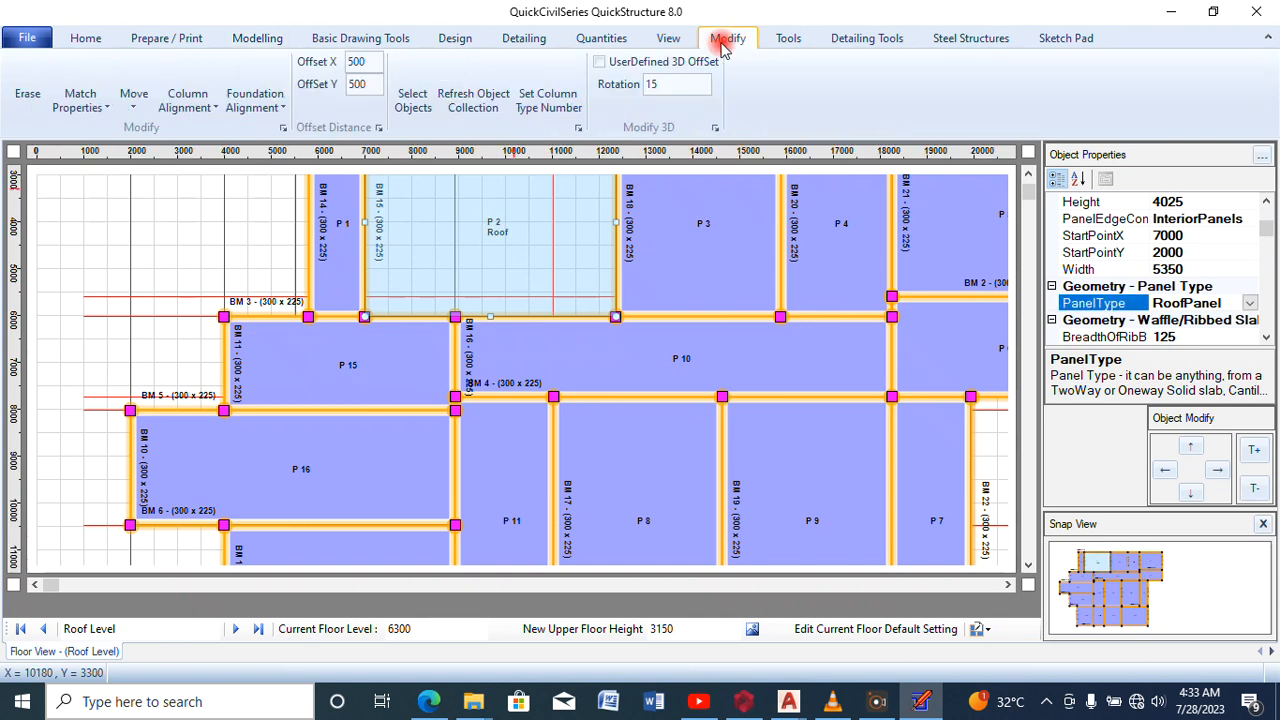
click(566, 228)
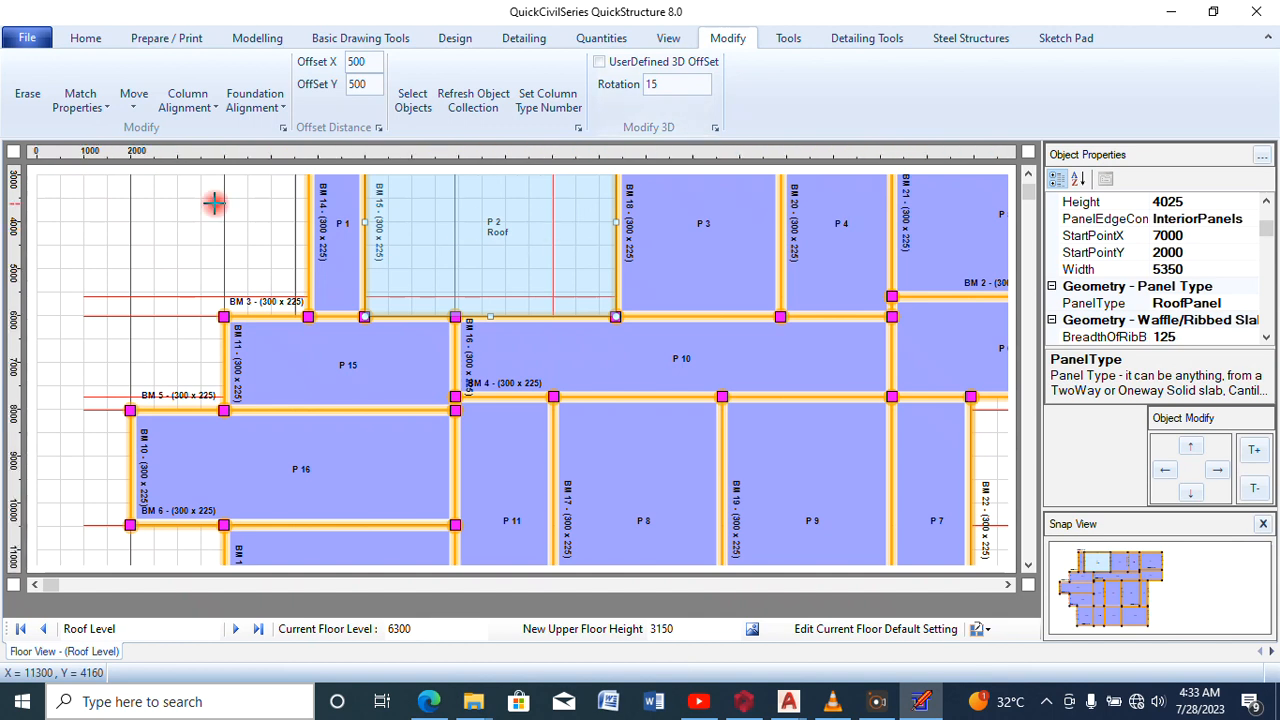
click(80, 100)
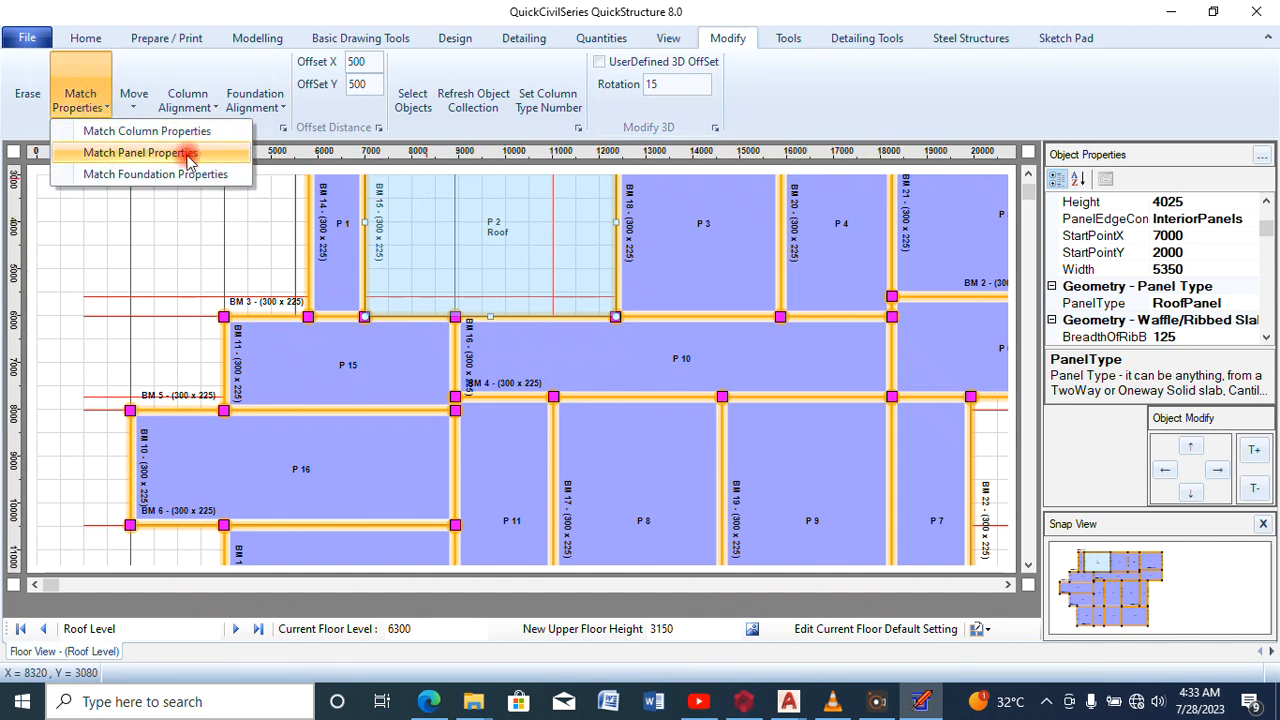
click(140, 153)
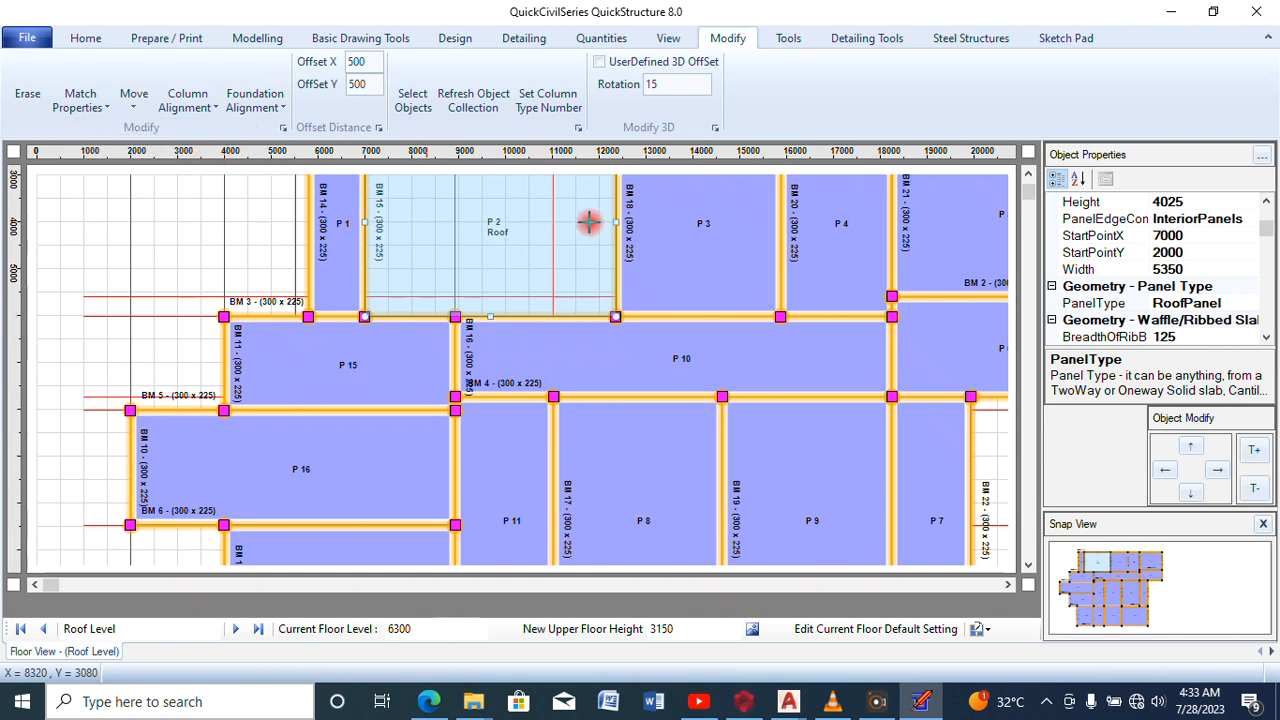
click(703, 236)
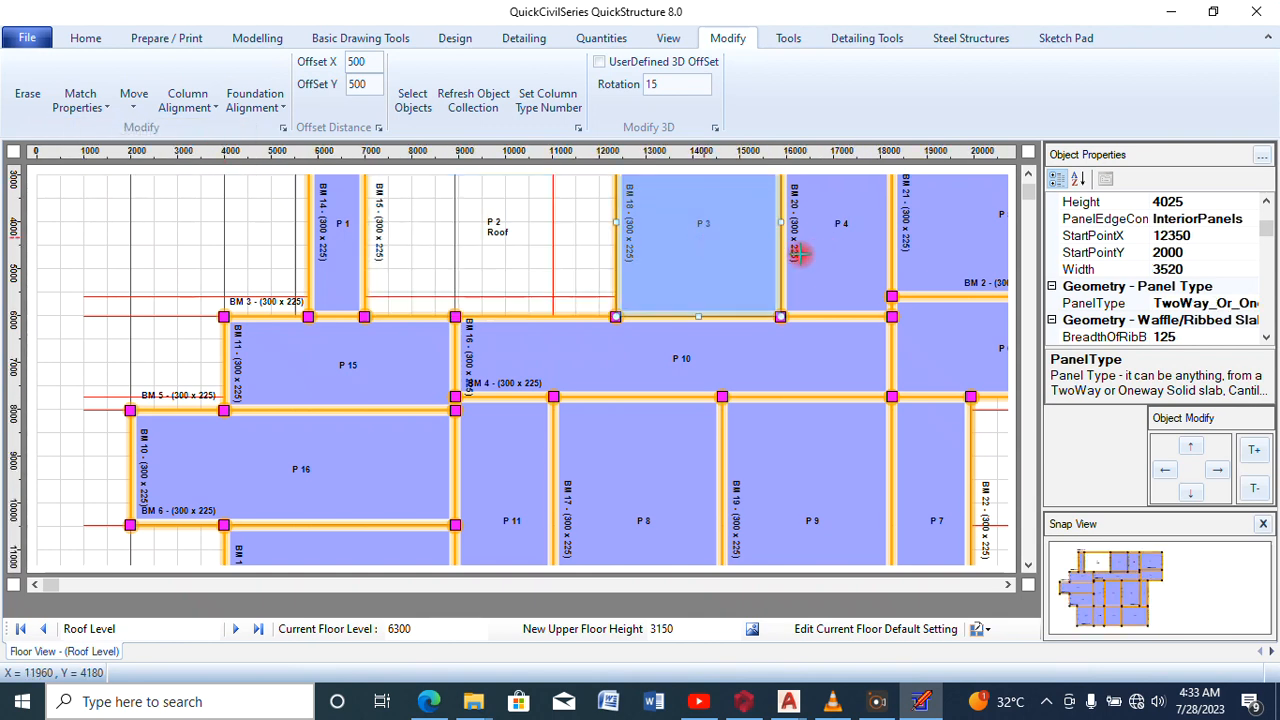
View the Roof Level's panel collection in the panel properties dialog and close it without changes
right_click(737, 267)
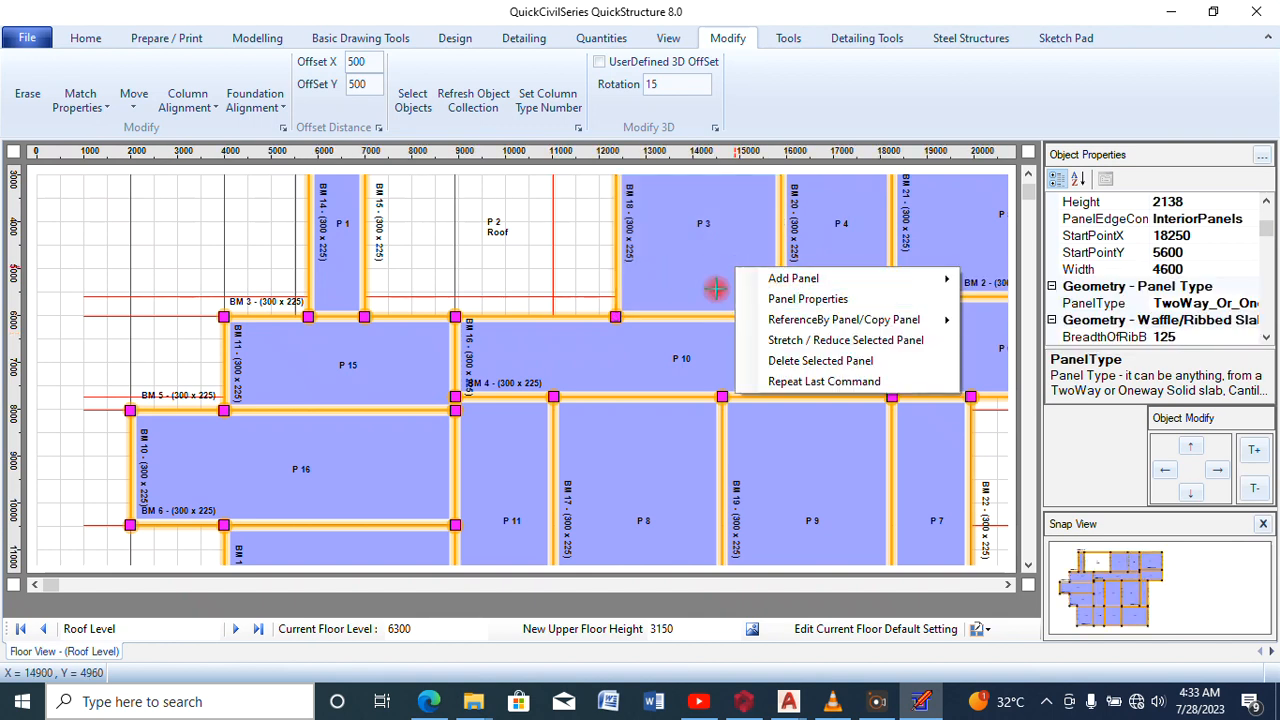
click(772, 299)
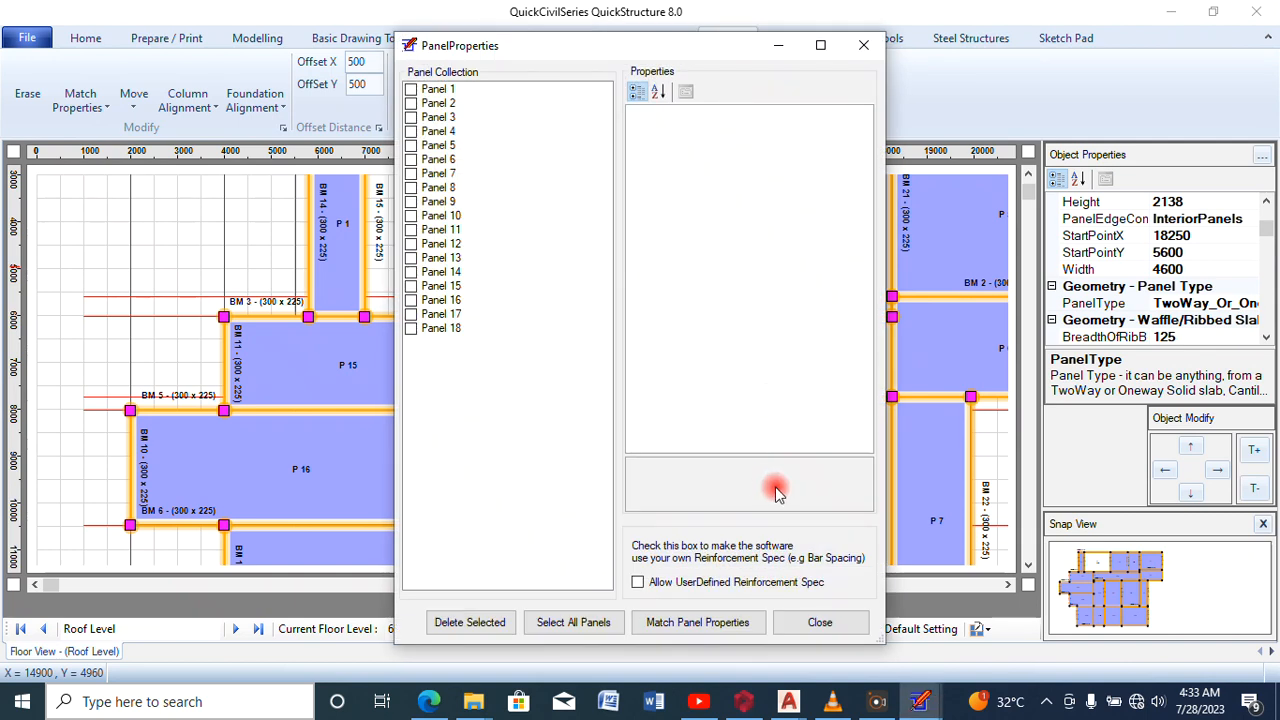
click(864, 45)
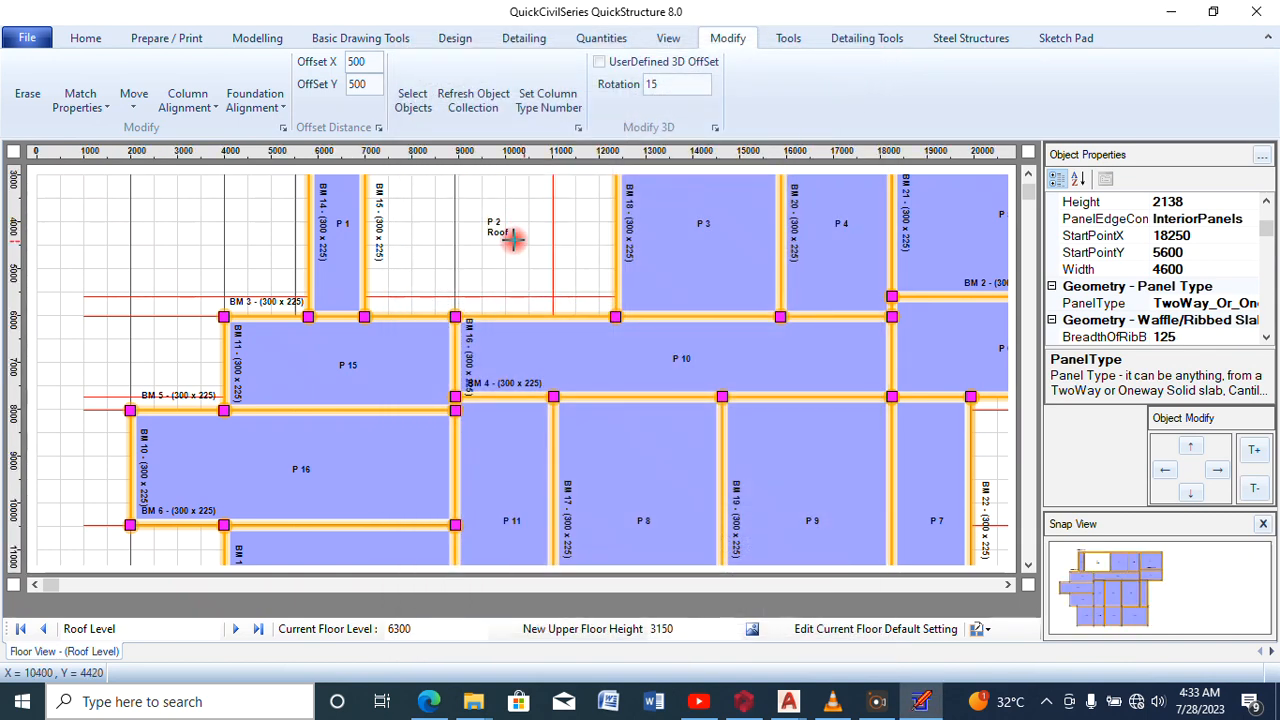
Match the Roof Level panels P 3, P 4, P 5, P 6, P 10 and P 15 to roof panel P 2 with Match Panel Properties
click(512, 238)
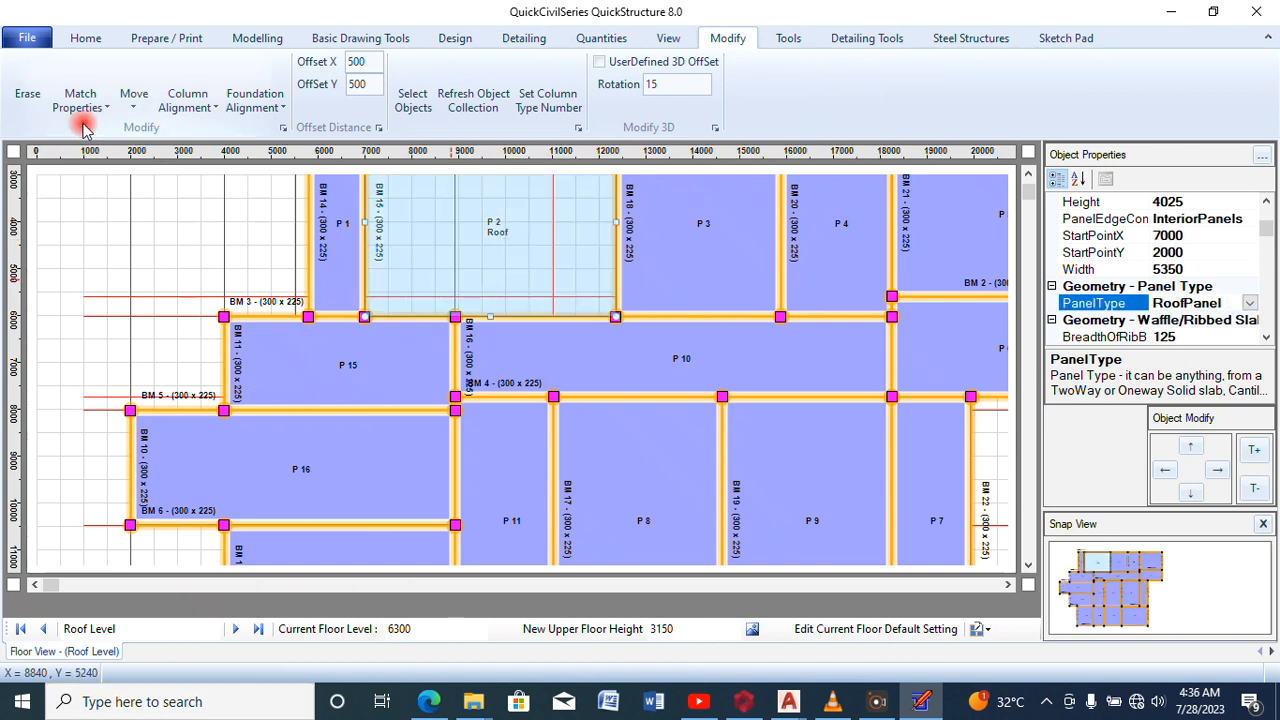
click(90, 107)
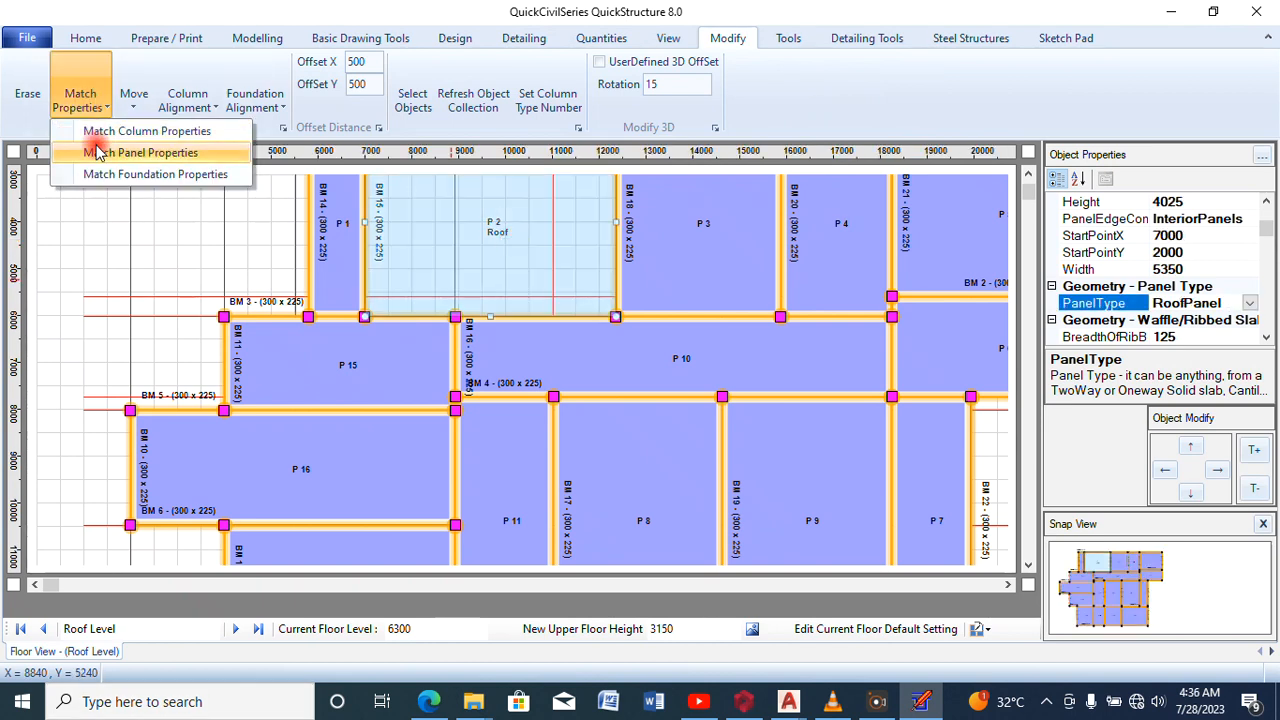
click(98, 153)
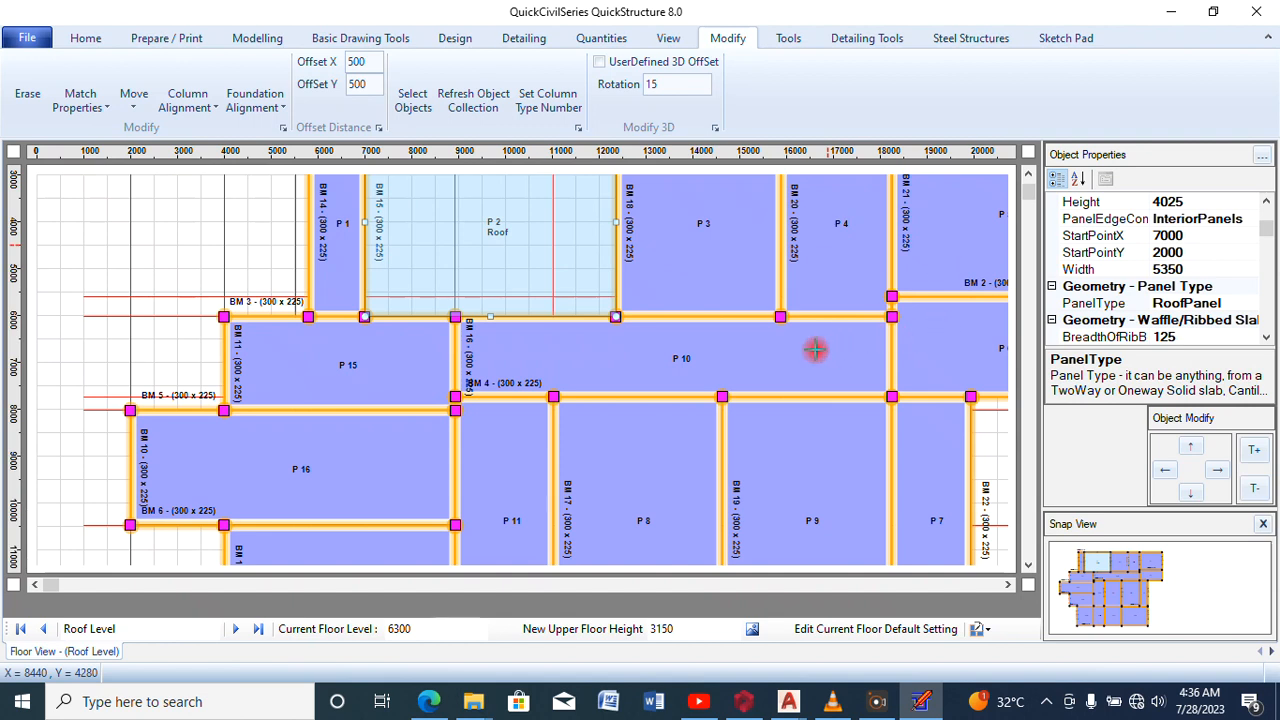
right_click(238, 265)
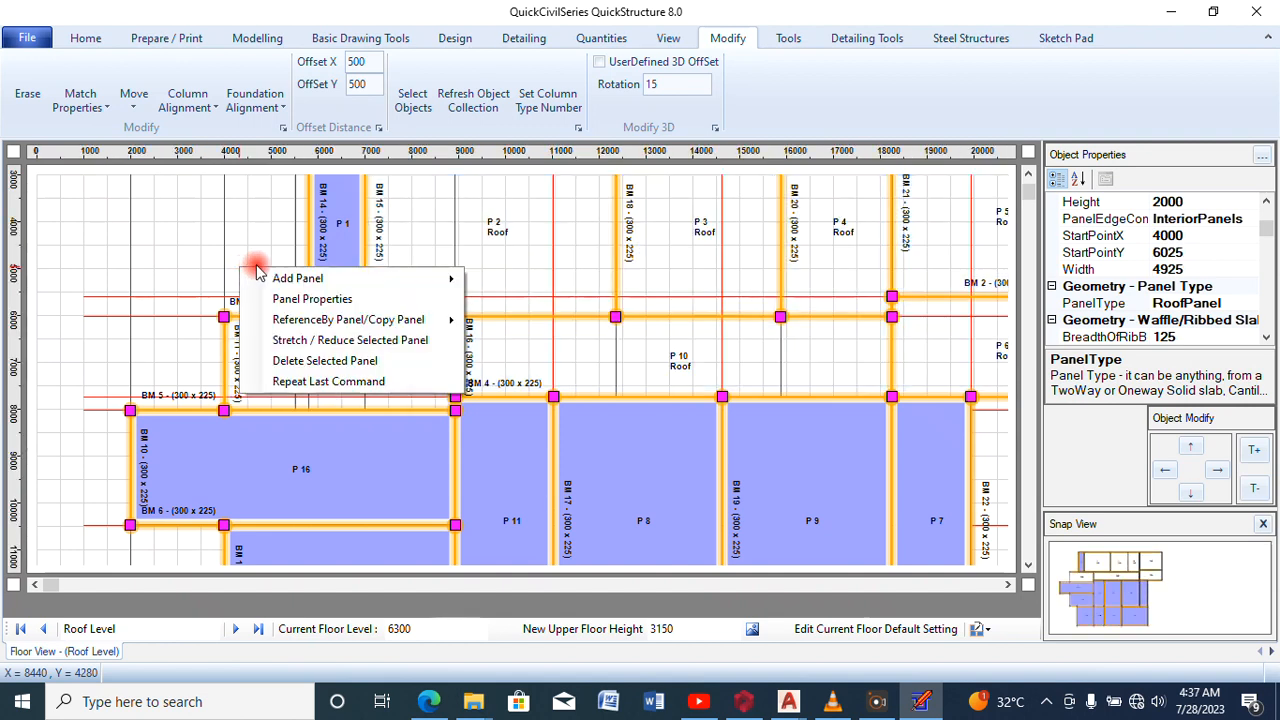
Set the panel type of panel P 1 on the Roof Level to RoofPanel
click(318, 236)
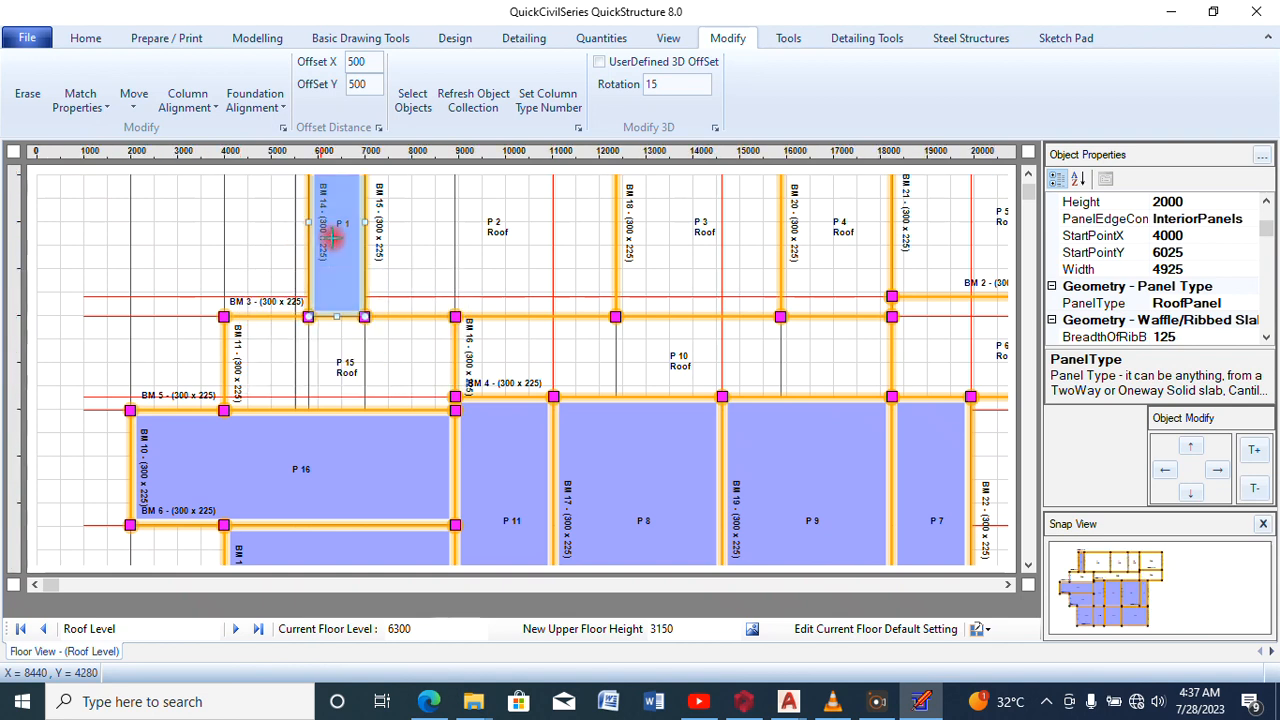
click(1256, 311)
click(1251, 304)
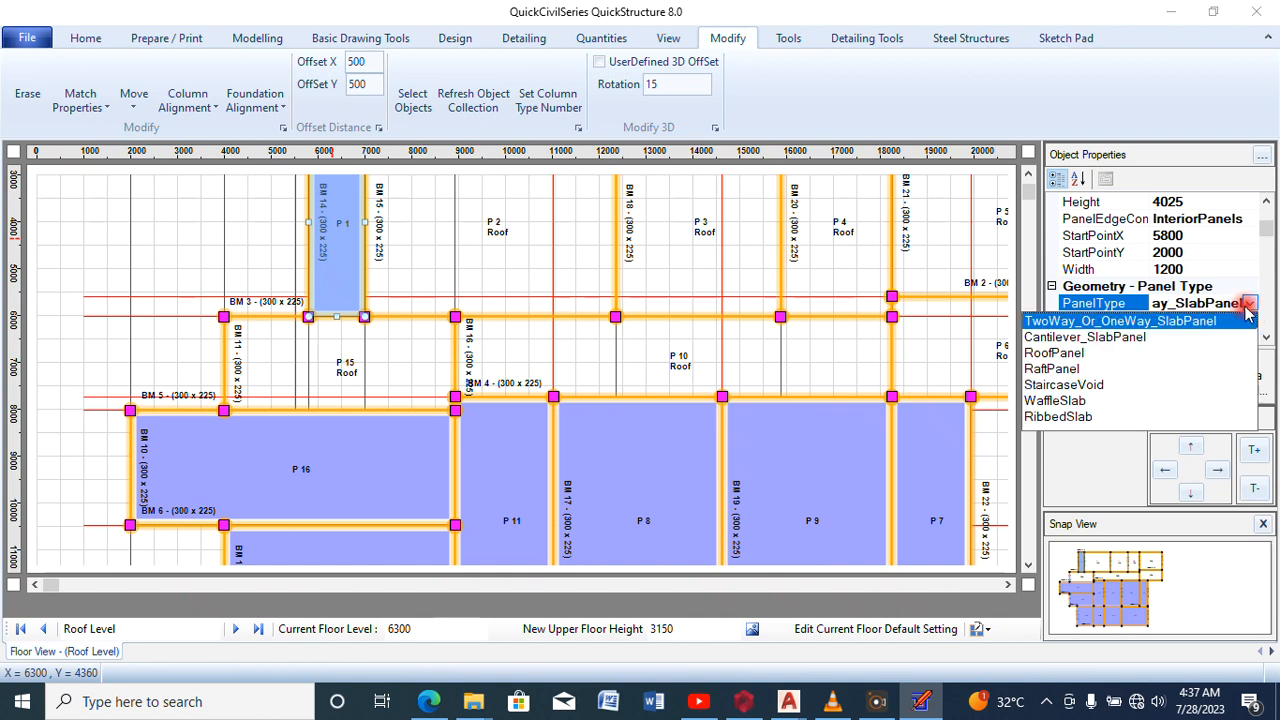
click(1068, 353)
click(345, 240)
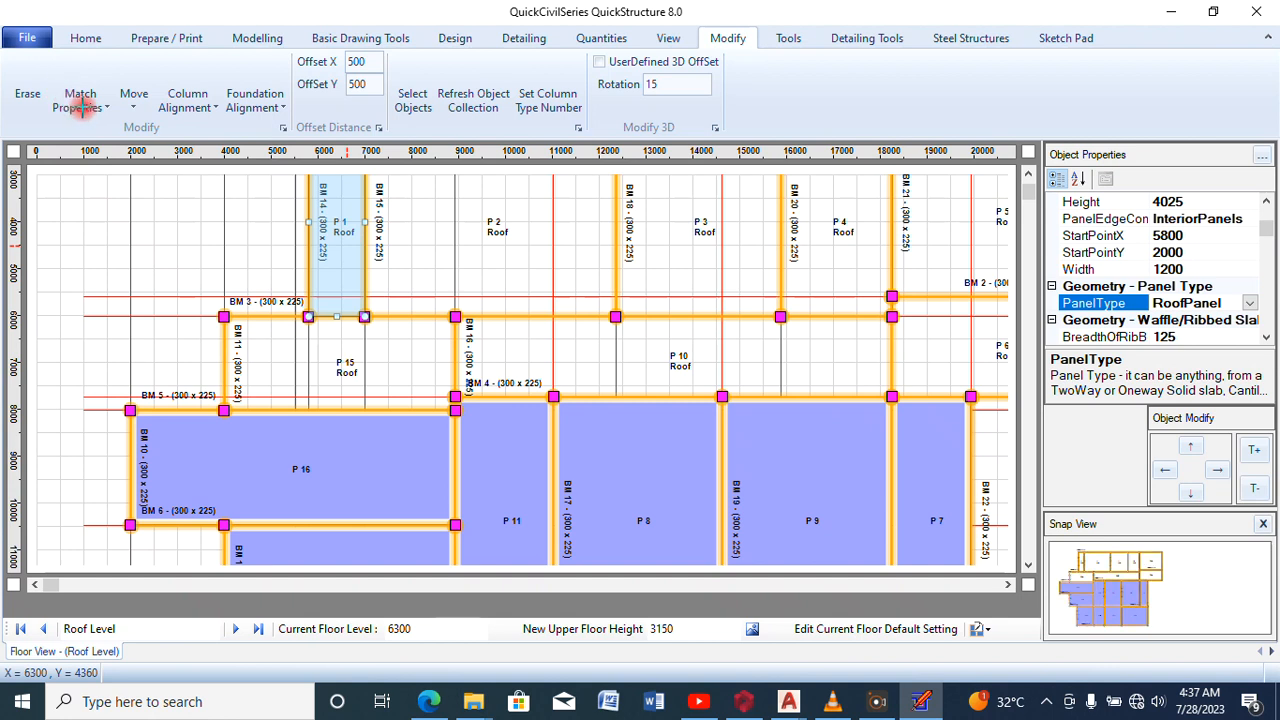
Match panels P 7, P 8, P 9, P 11, P 16 and P 17 to roof panel P 1 with Match Panel Properties
click(80, 107)
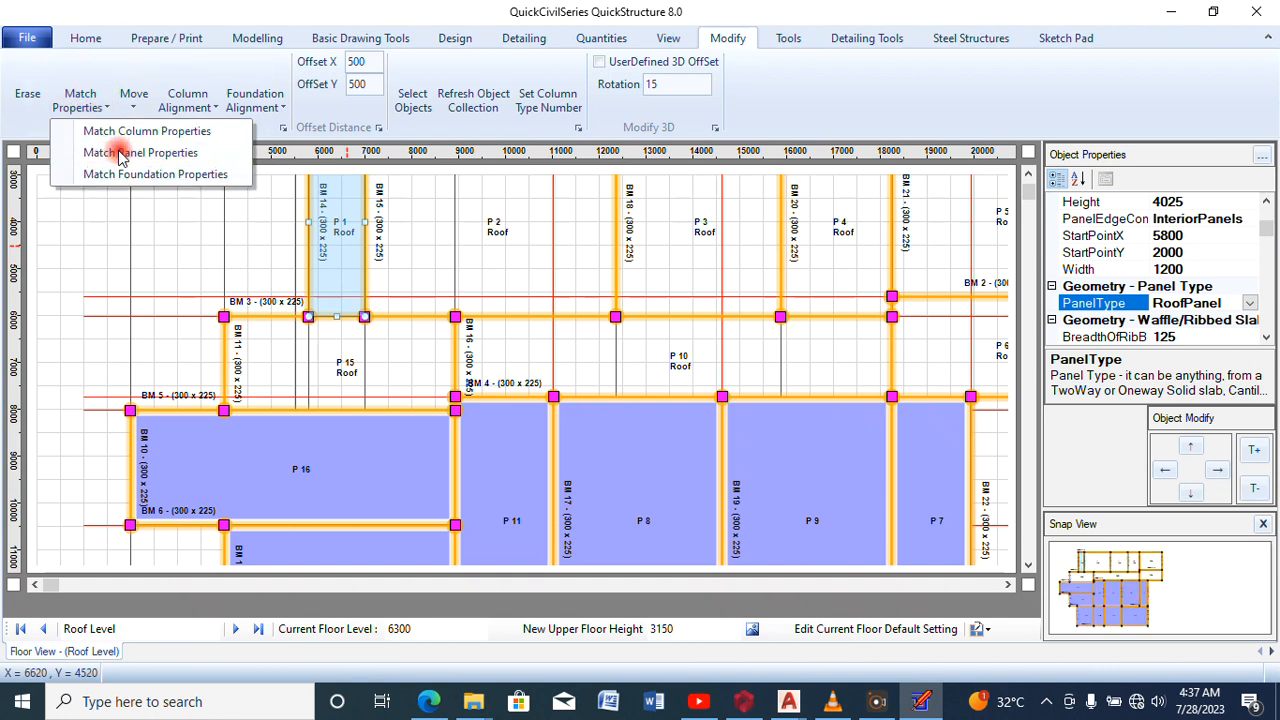
click(118, 155)
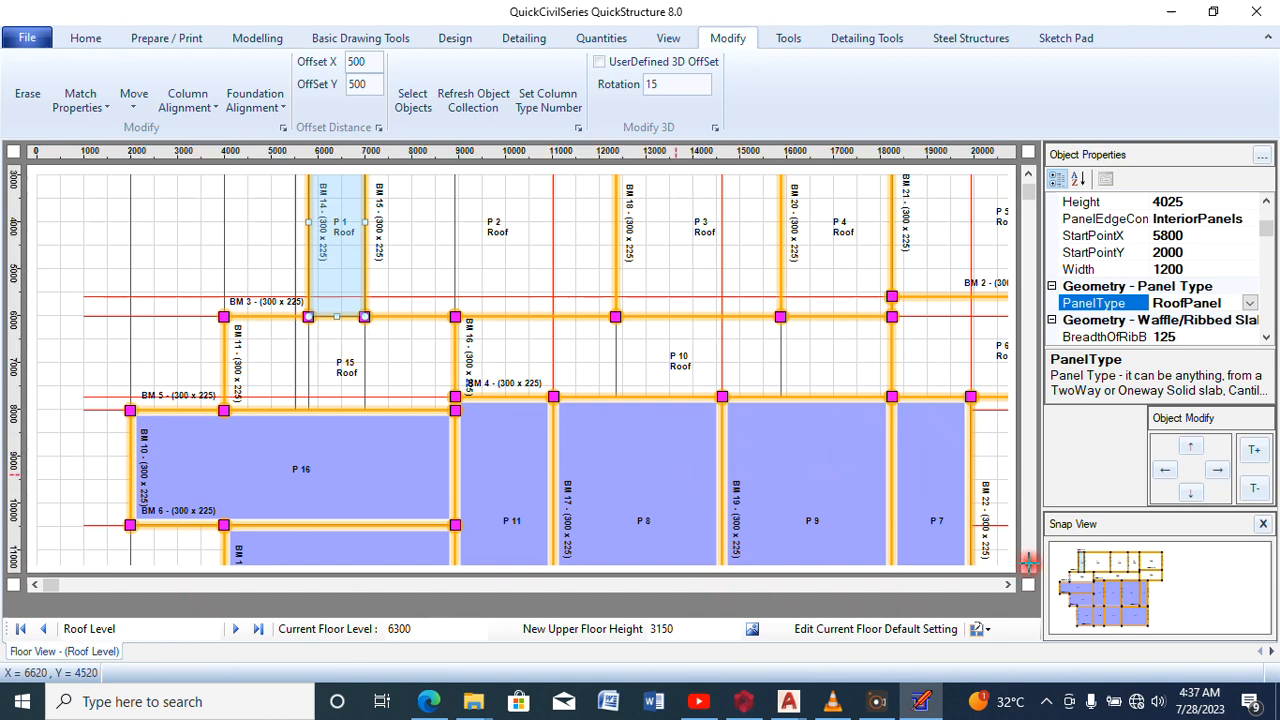
click(832, 440)
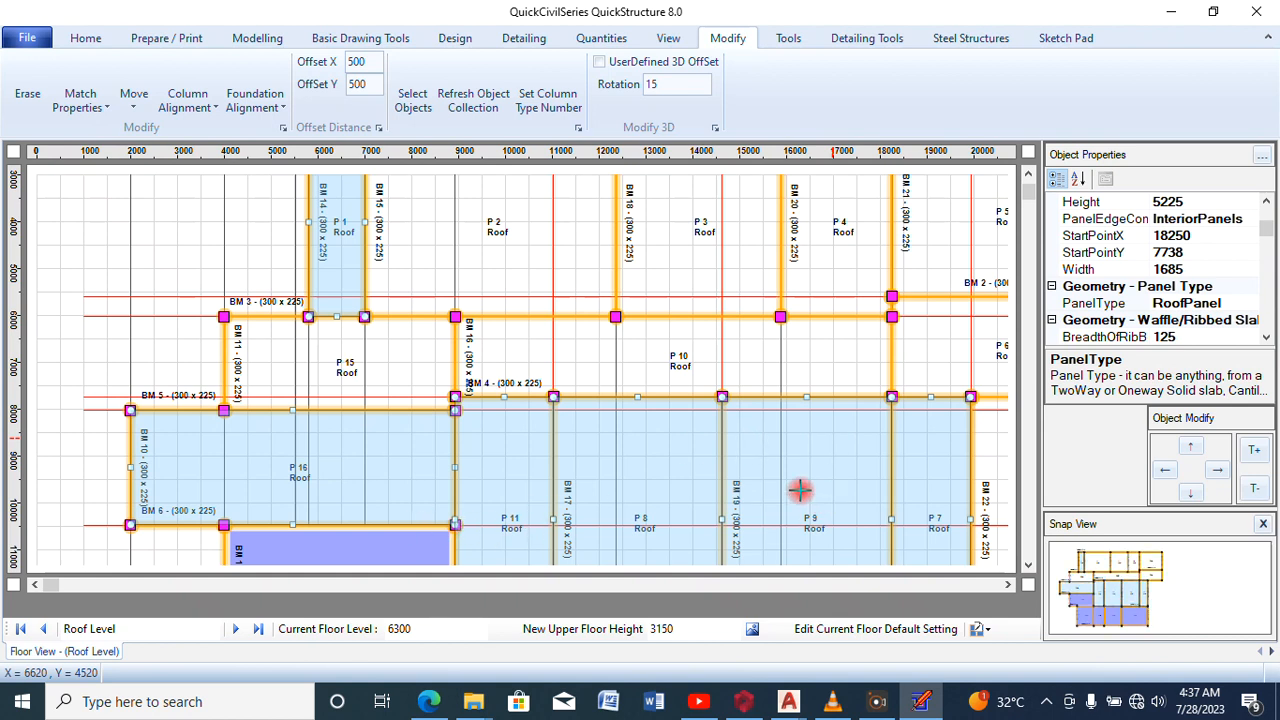
right_click(193, 281)
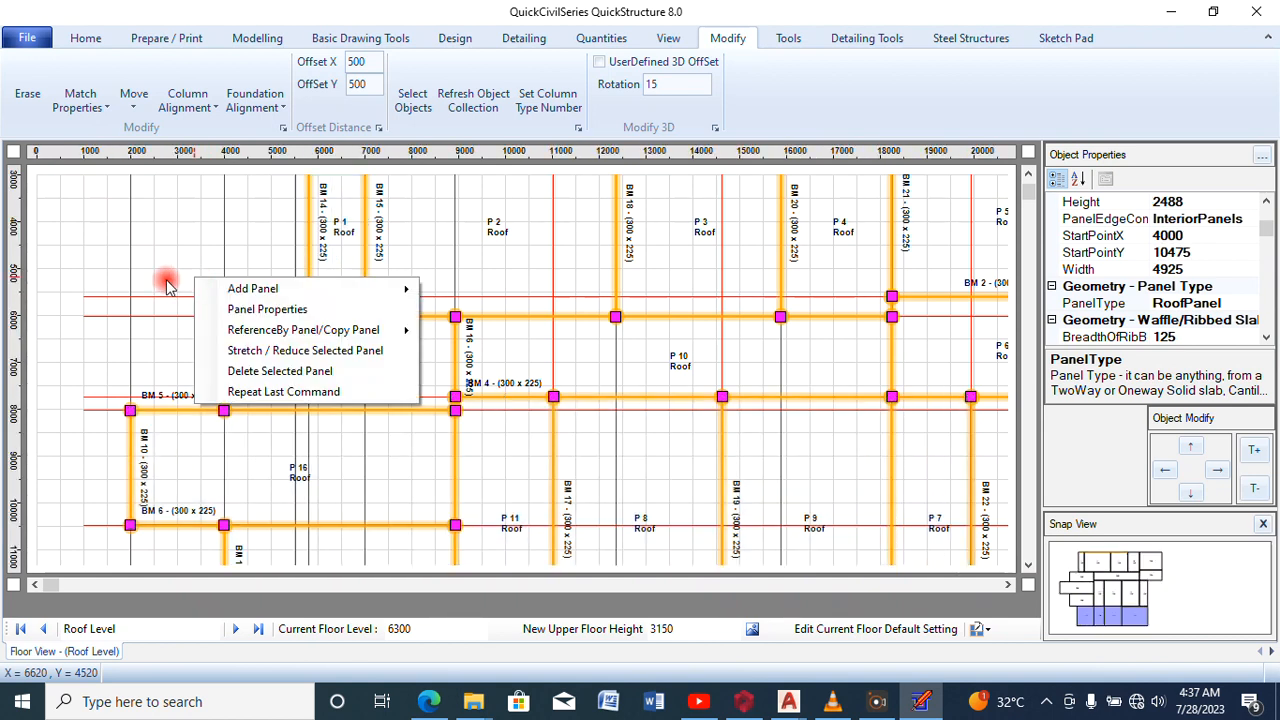
click(152, 278)
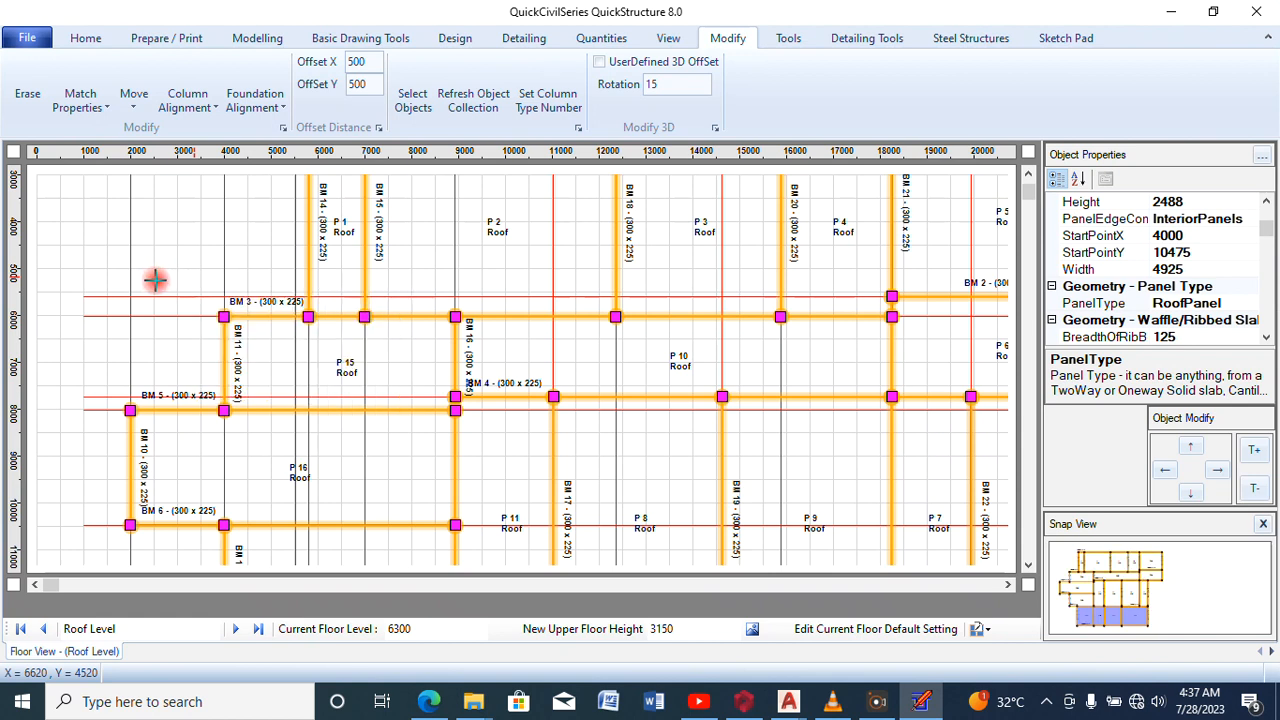
Set the panel type of panel P 18 on the Roof Level to RoofPanel
click(1025, 570)
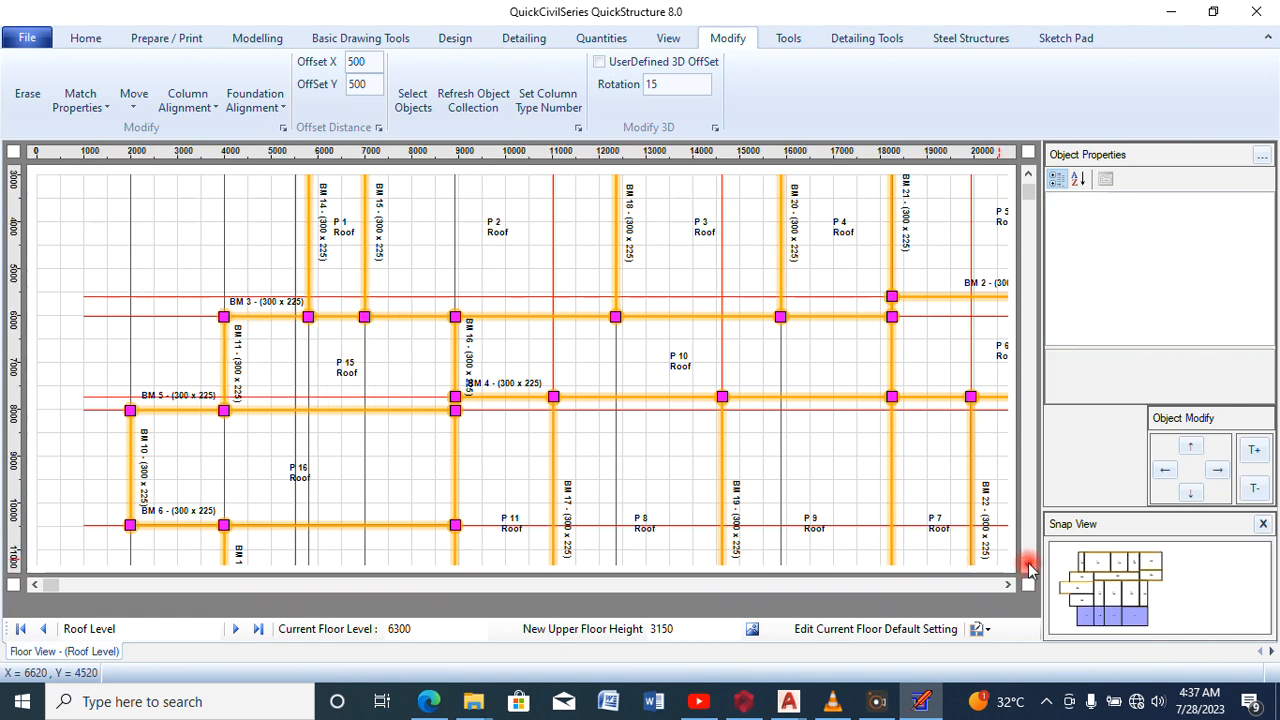
scroll(1030, 567, down, 3)
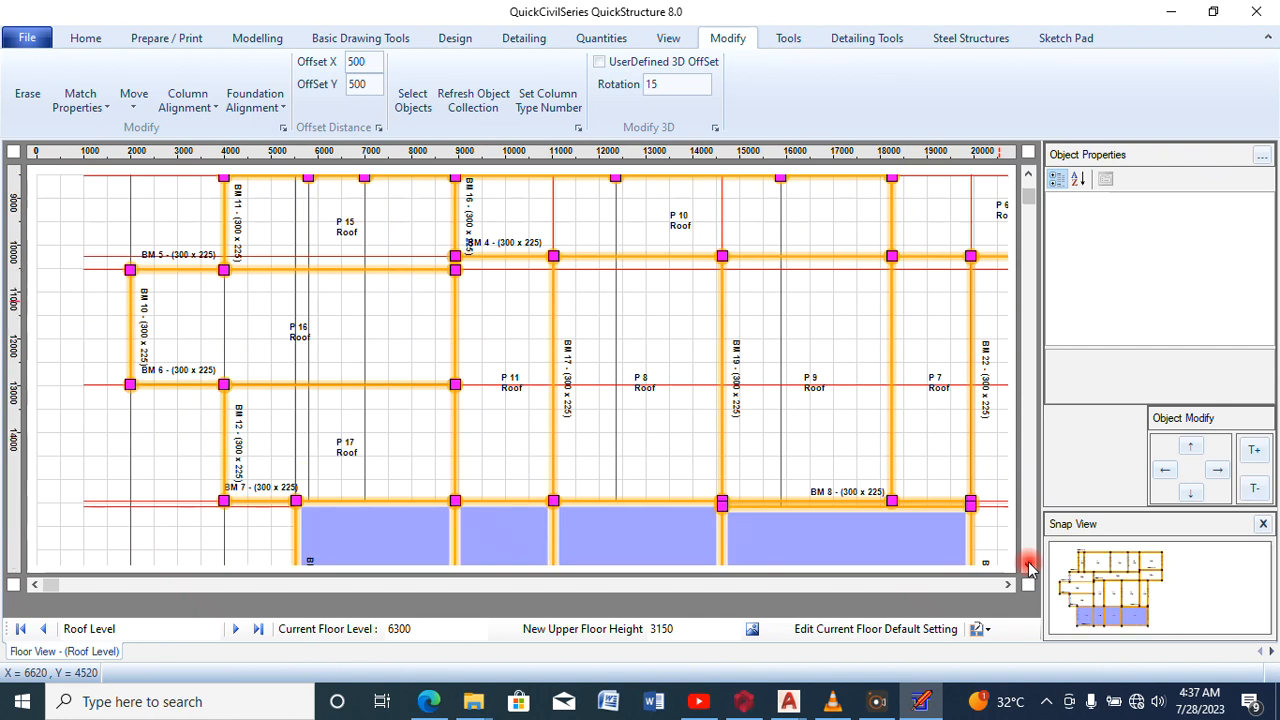
scroll(1030, 567, down, 4)
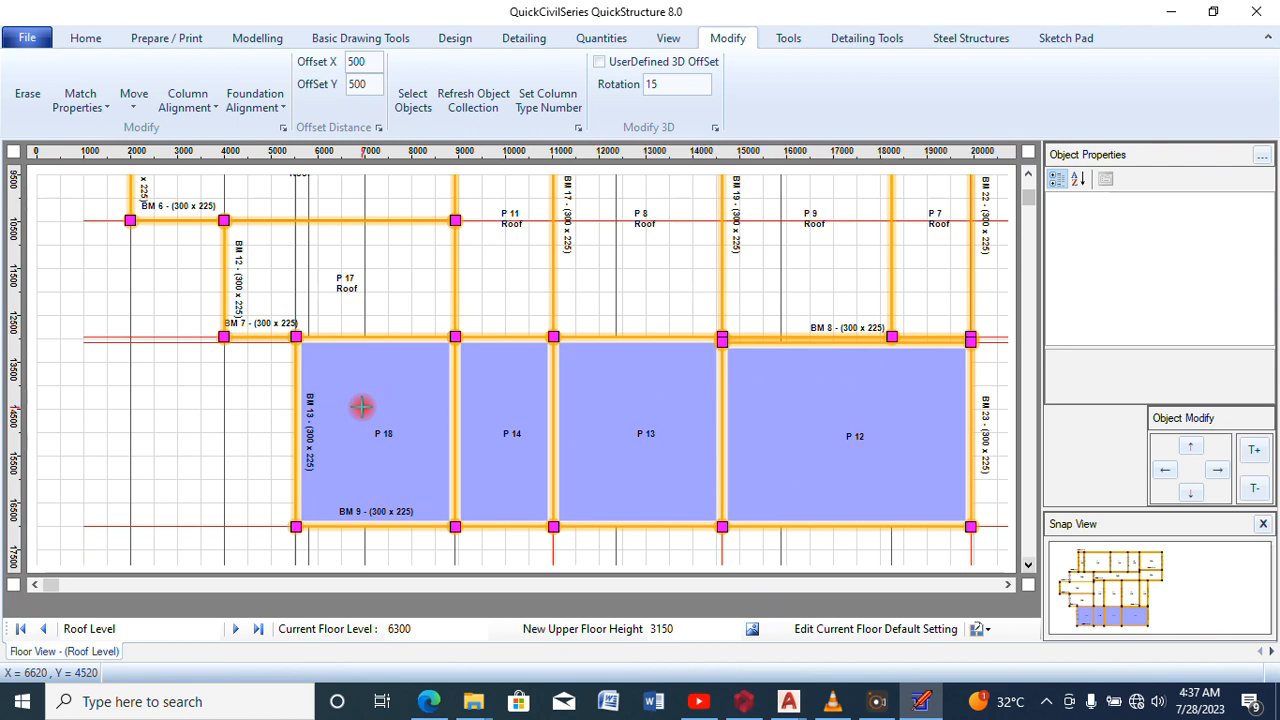
click(363, 408)
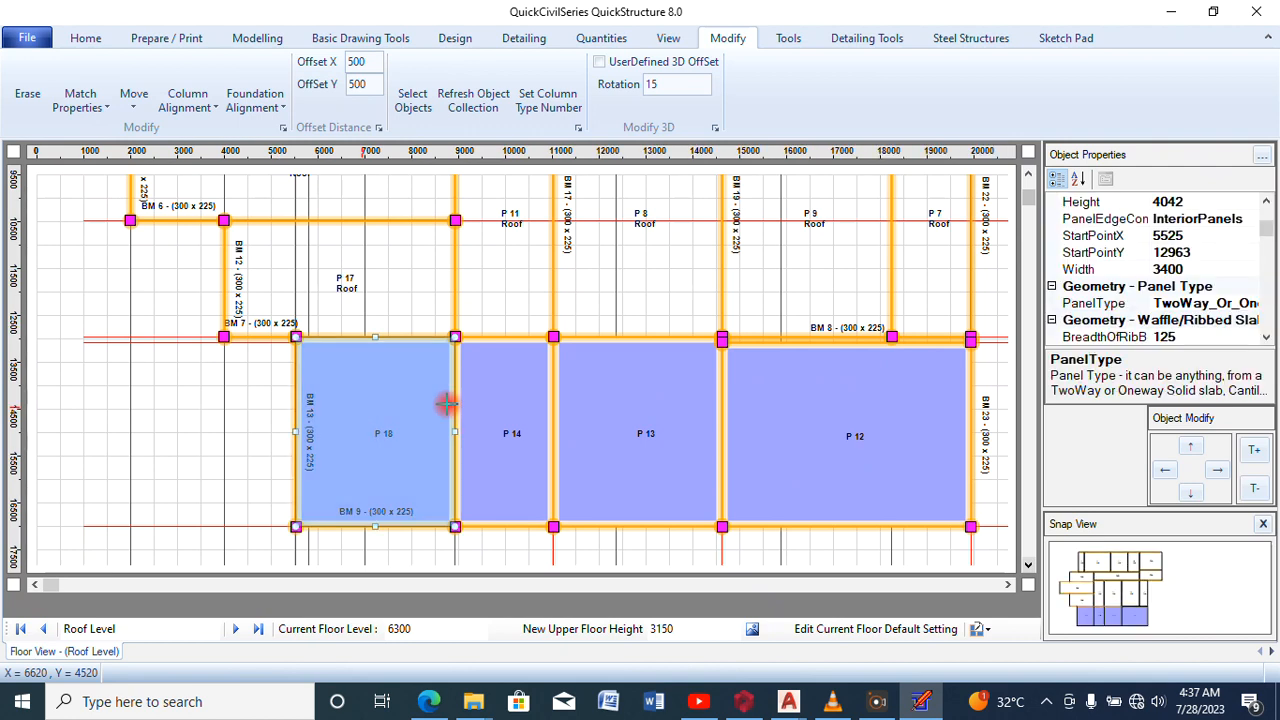
click(1252, 304)
click(1252, 304)
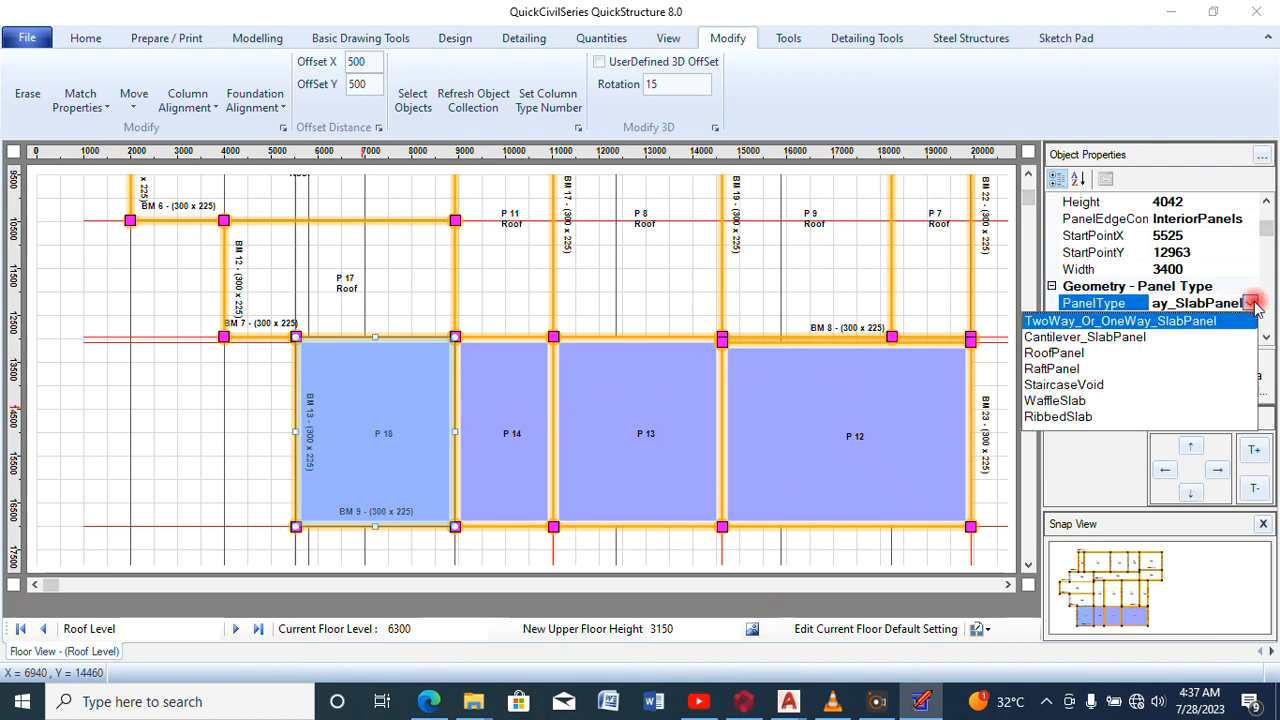
click(1053, 353)
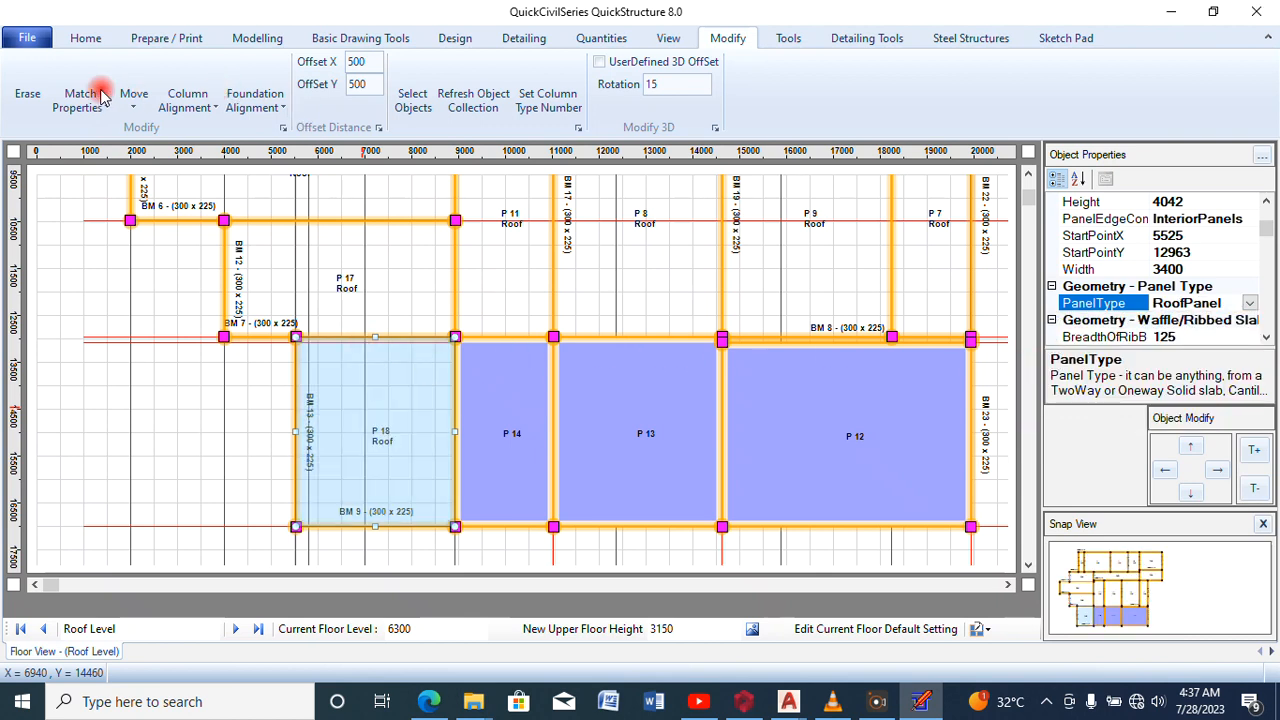
Match panels P 14, P 13 and P 12 to roof panel P 18 with Match Panel Properties and clear the selection
click(72, 100)
click(88, 152)
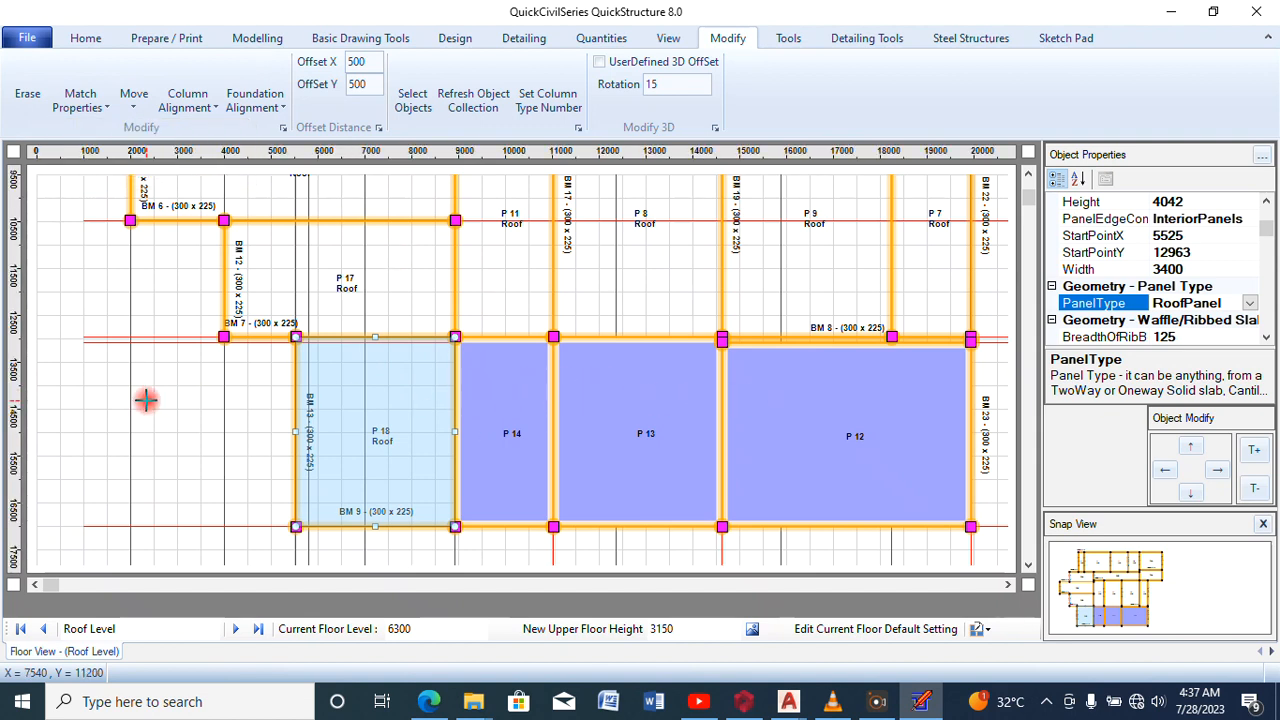
right_click(146, 400)
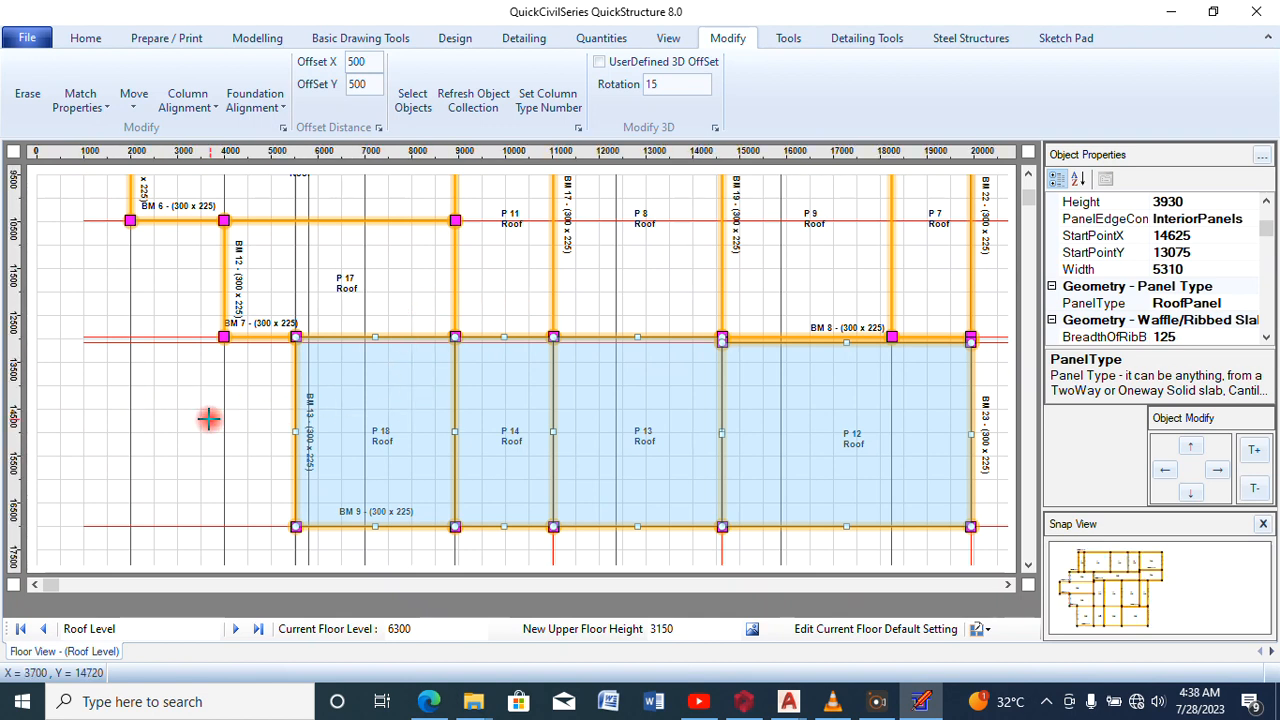
right_click(197, 411)
click(180, 397)
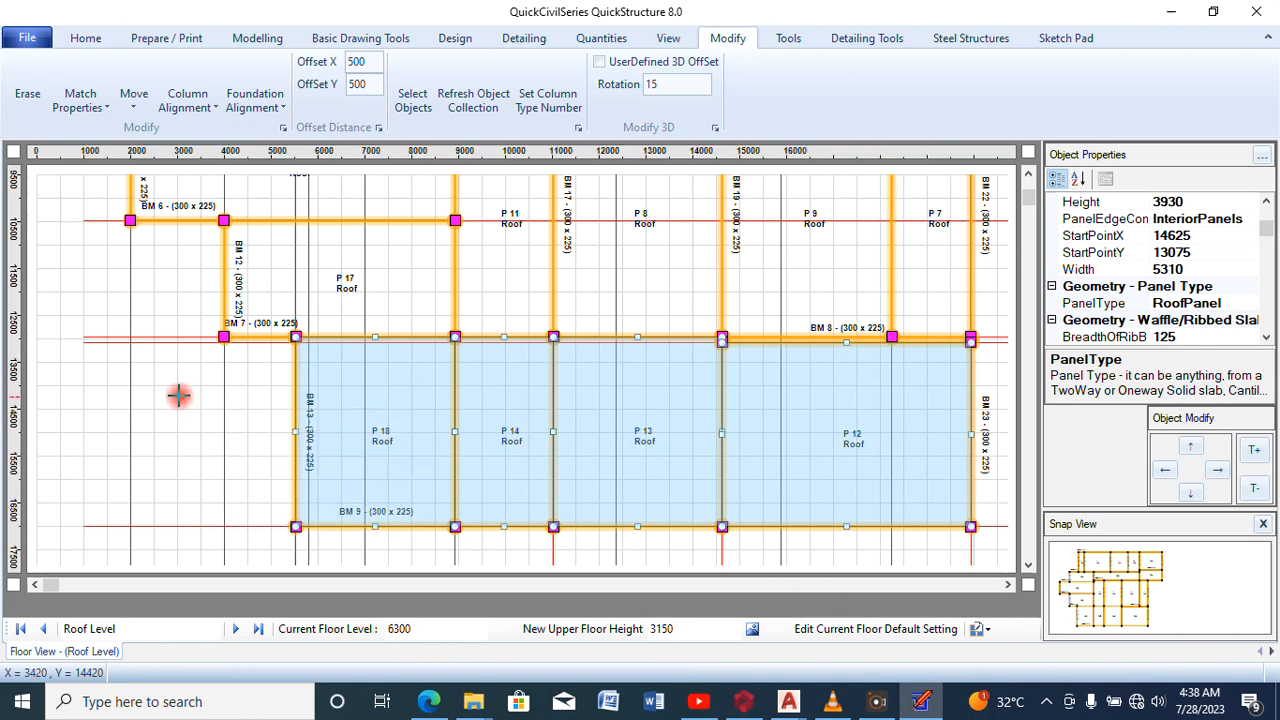
click(237, 363)
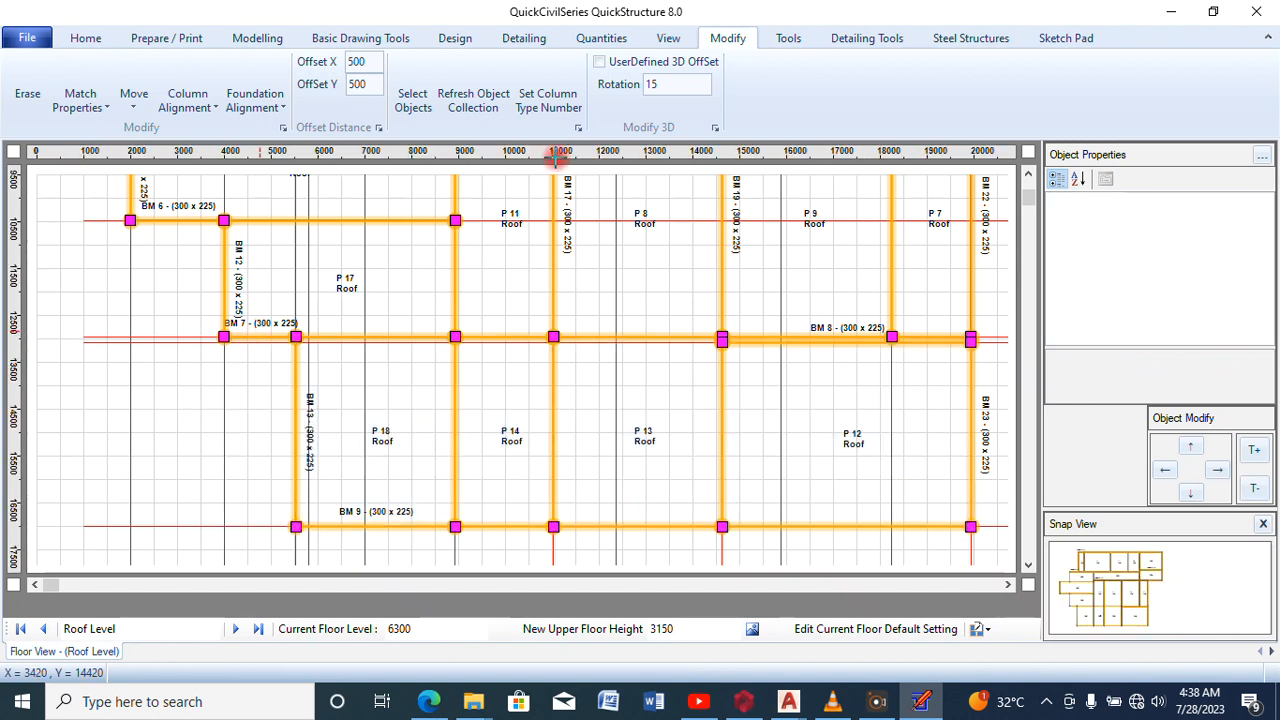
Inspect the structure with its roof panels in the 3D view and return to the floor view
click(668, 40)
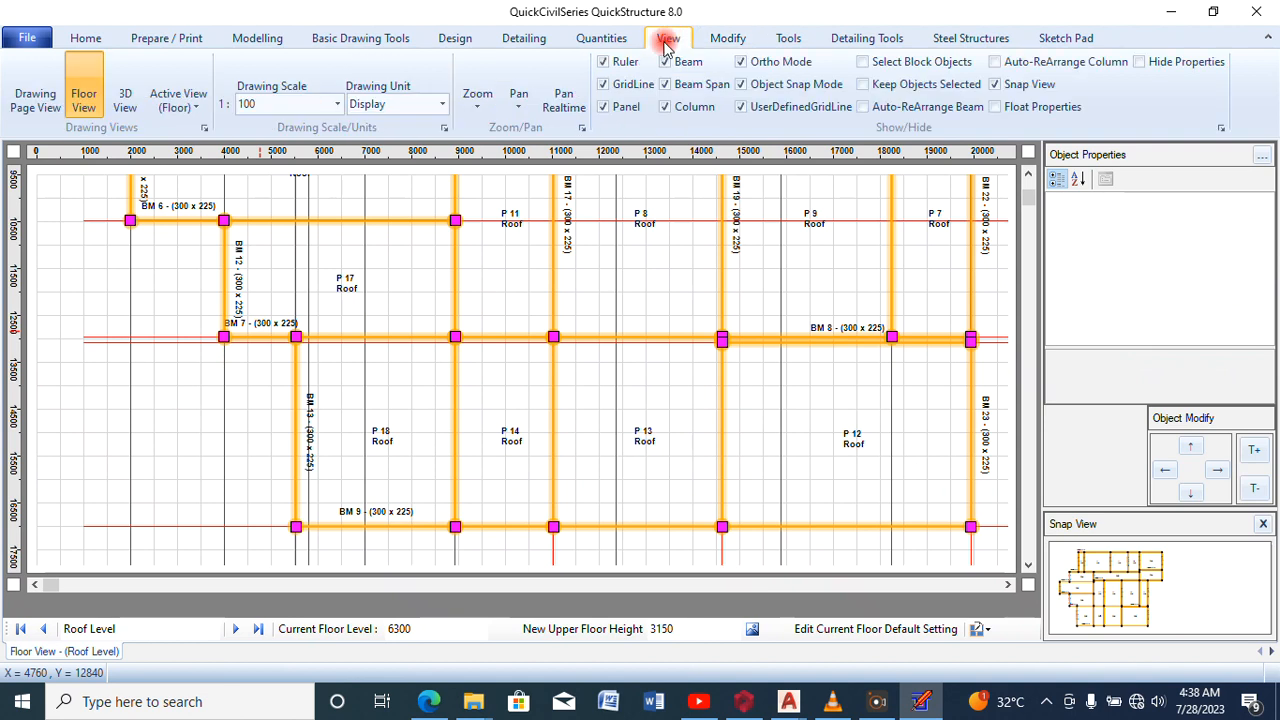
click(136, 108)
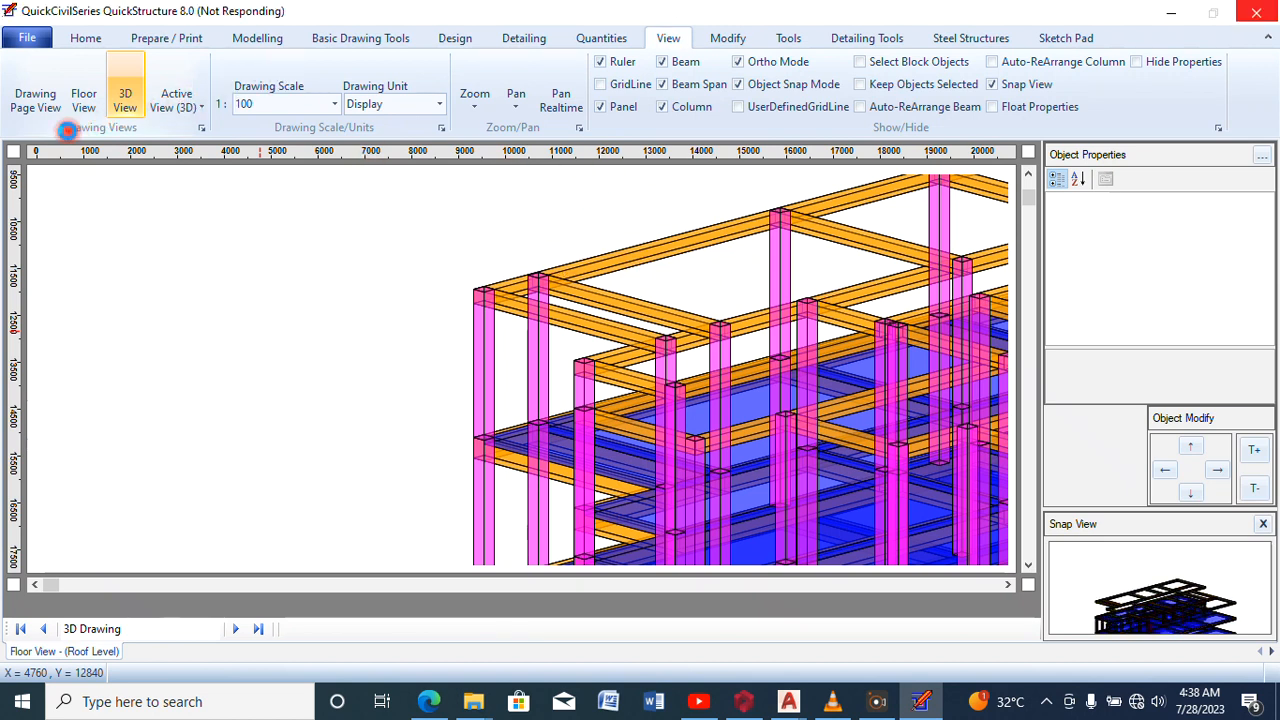
click(84, 106)
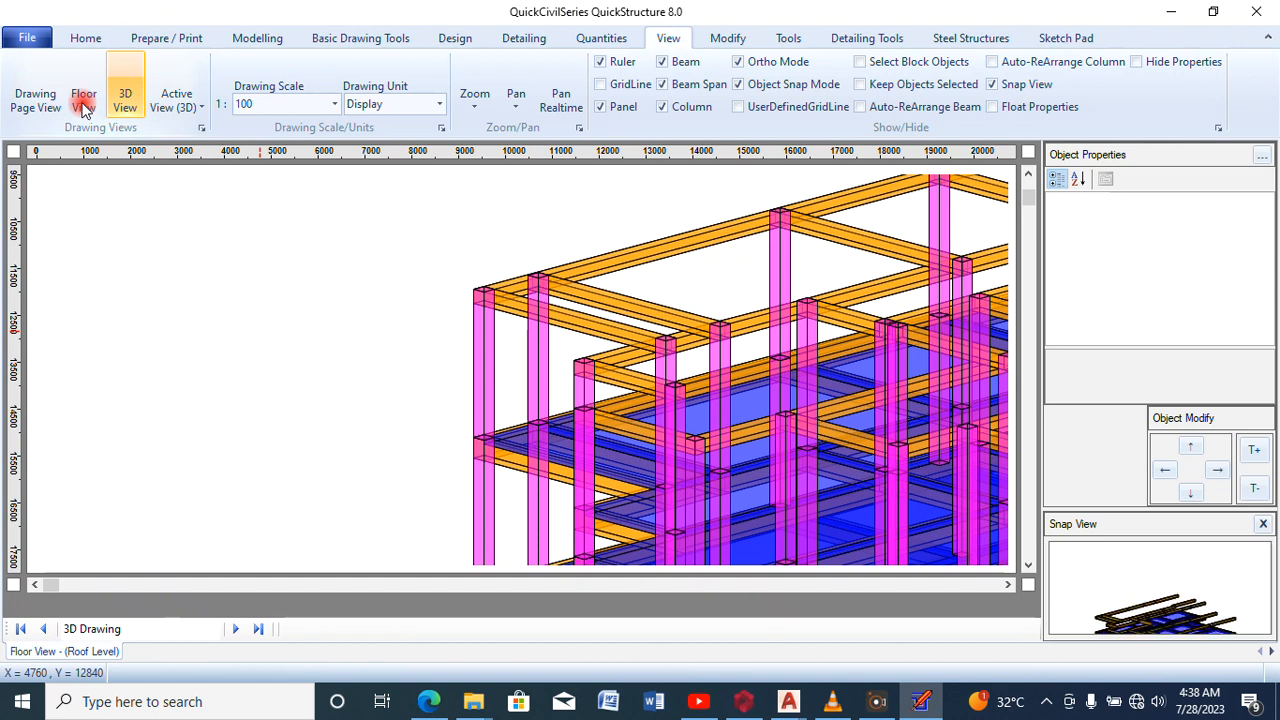
click(83, 101)
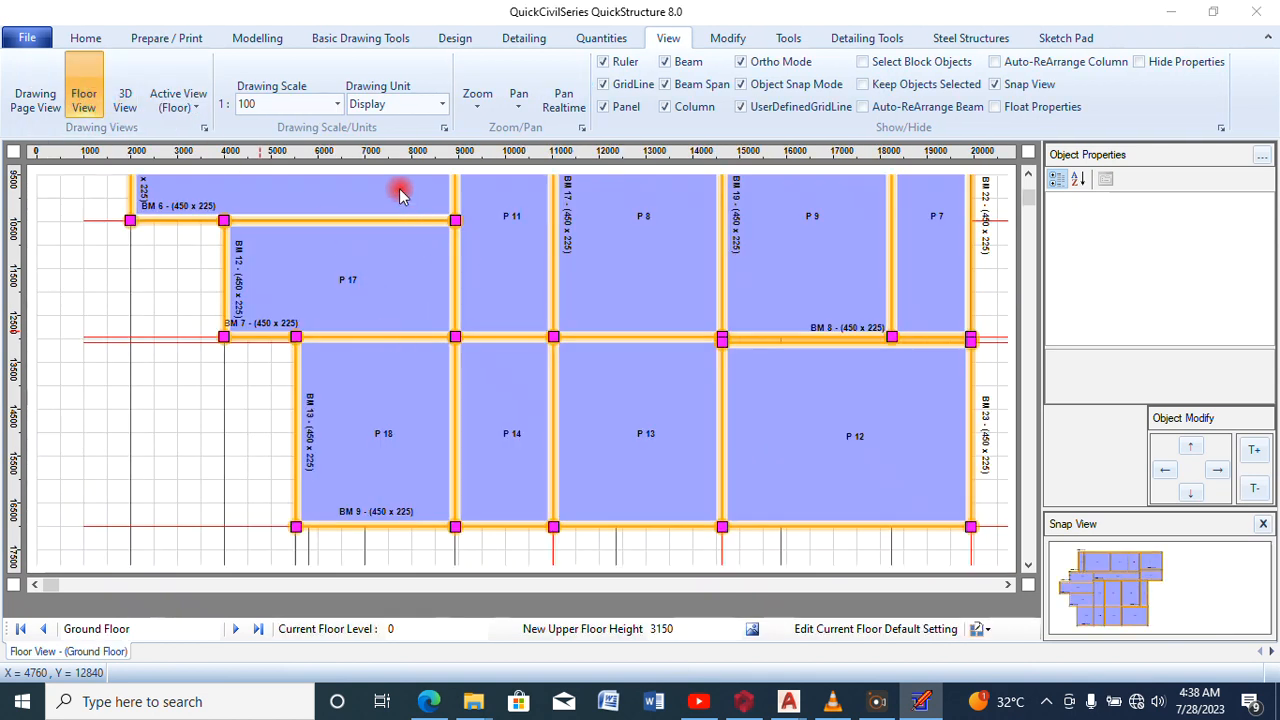
Set the drawing scale to 1:200 so the whole Ground Floor plan fits in the view
click(337, 104)
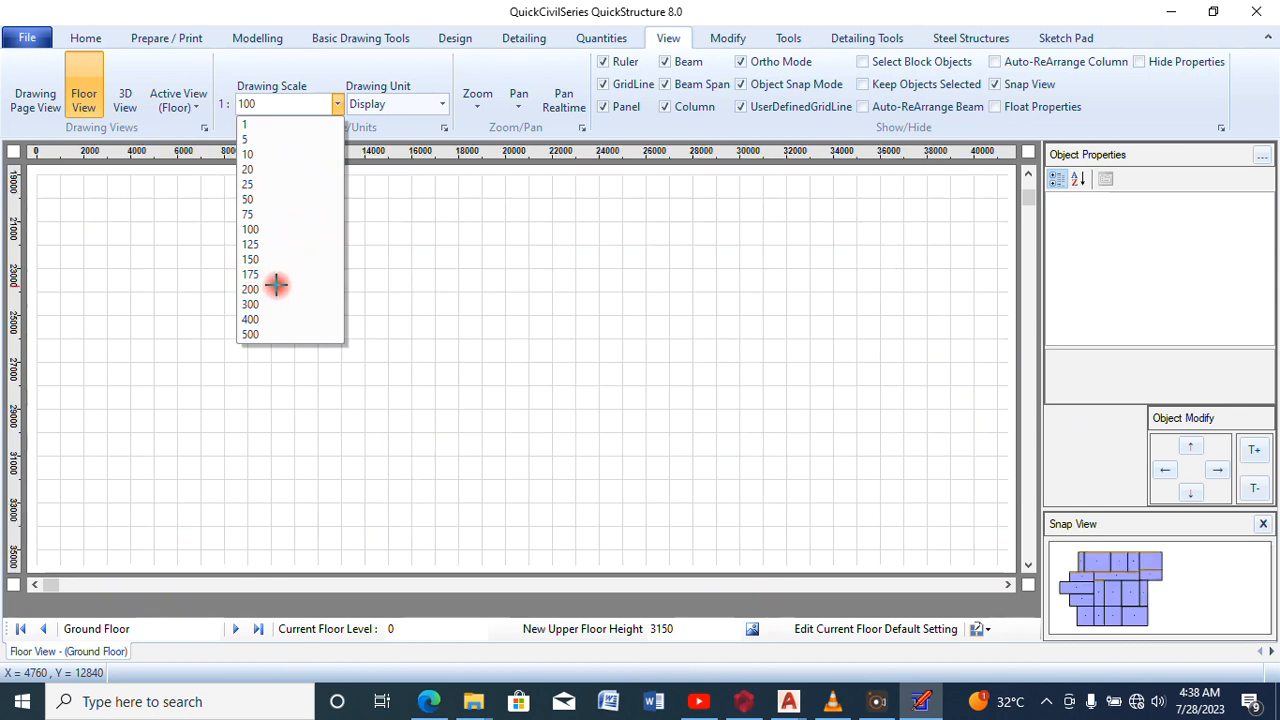
click(1030, 200)
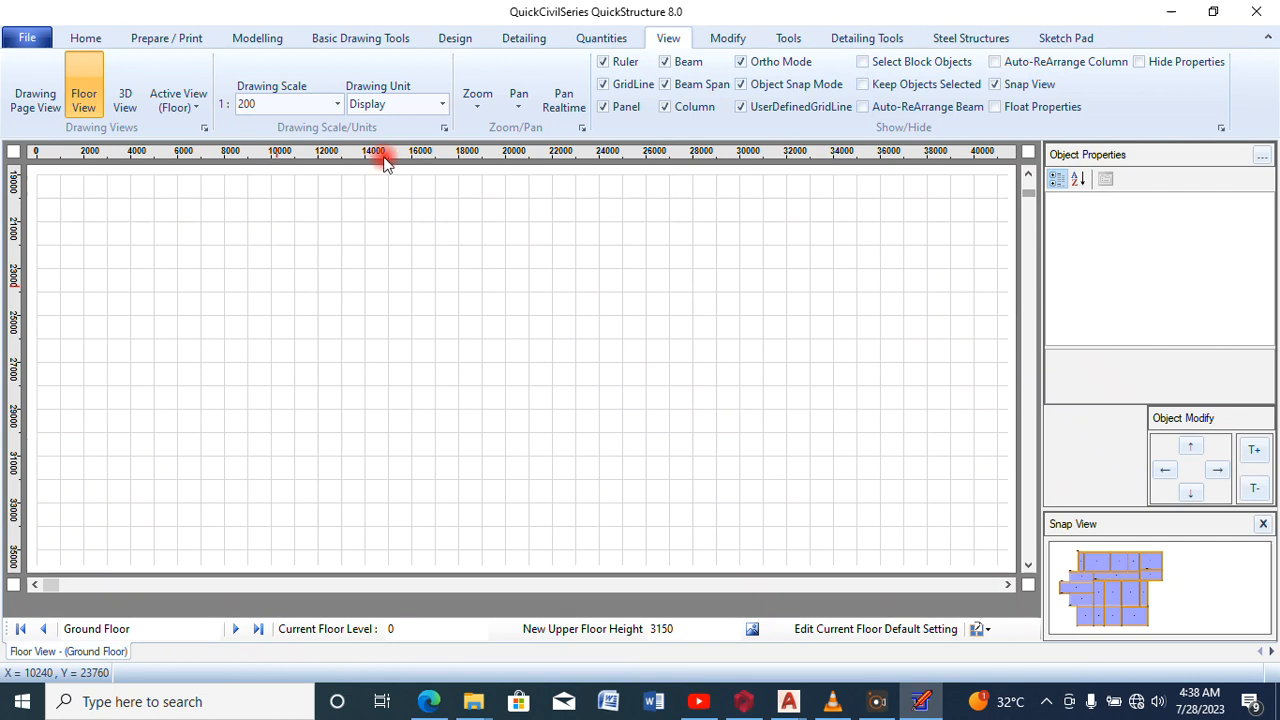
click(336, 104)
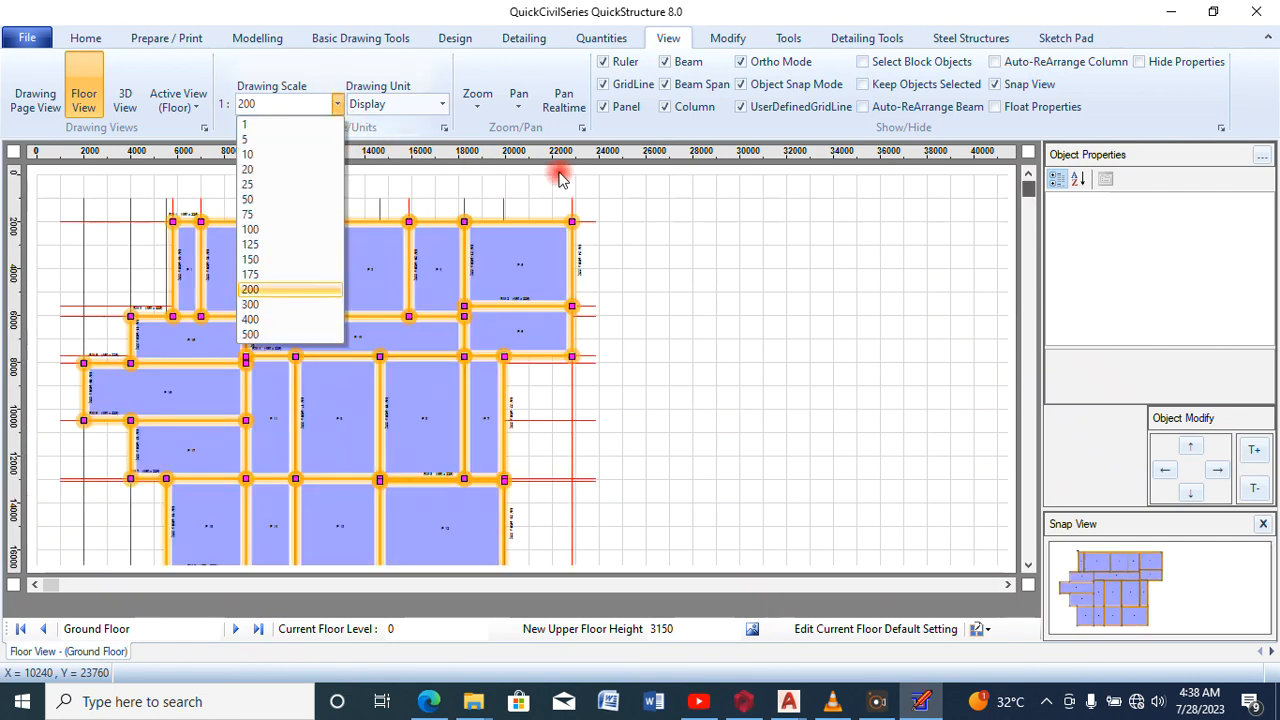
click(1030, 235)
scroll(990, 290, down, 2)
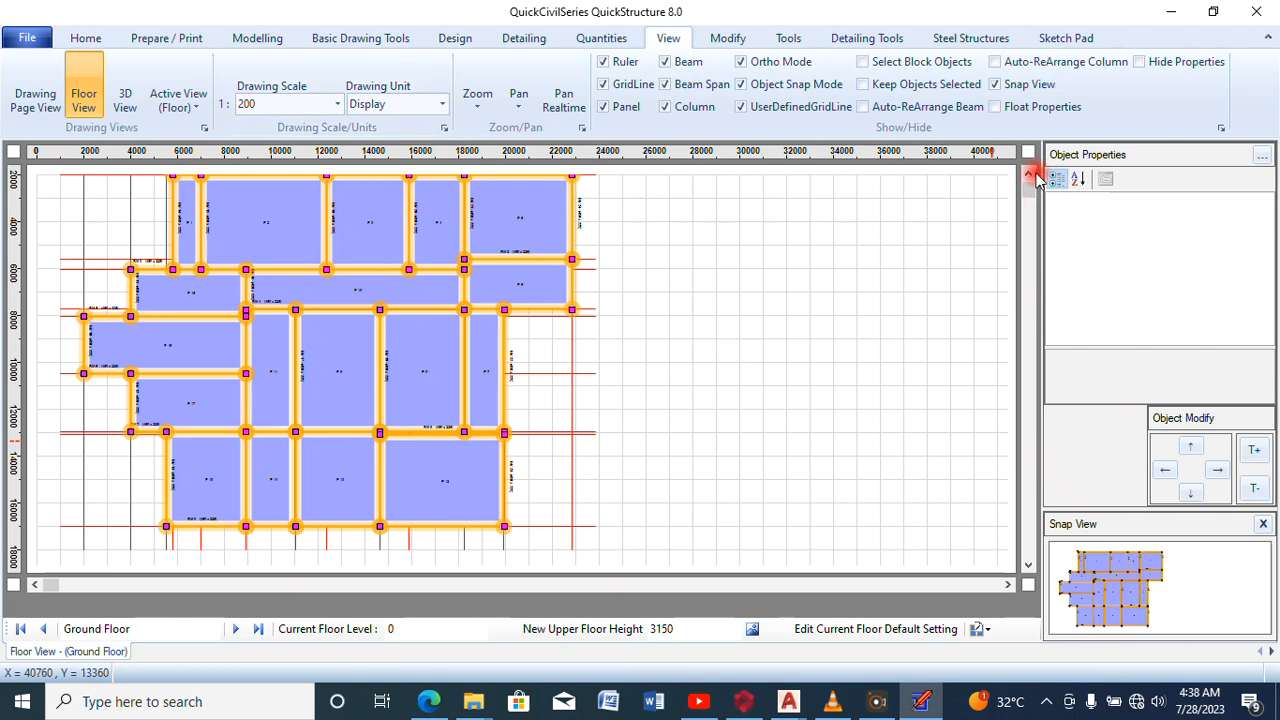
click(1027, 172)
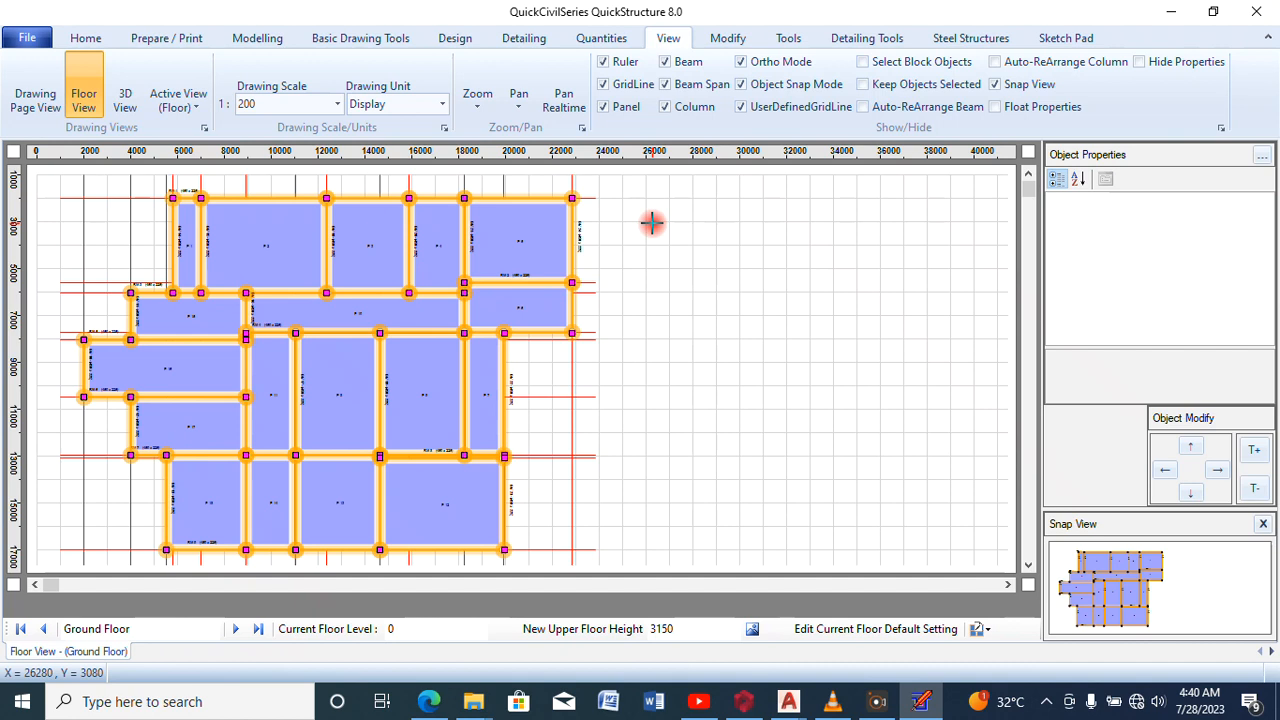
Load the whole structure with Load Structure and run Analyse Structure on it
click(456, 40)
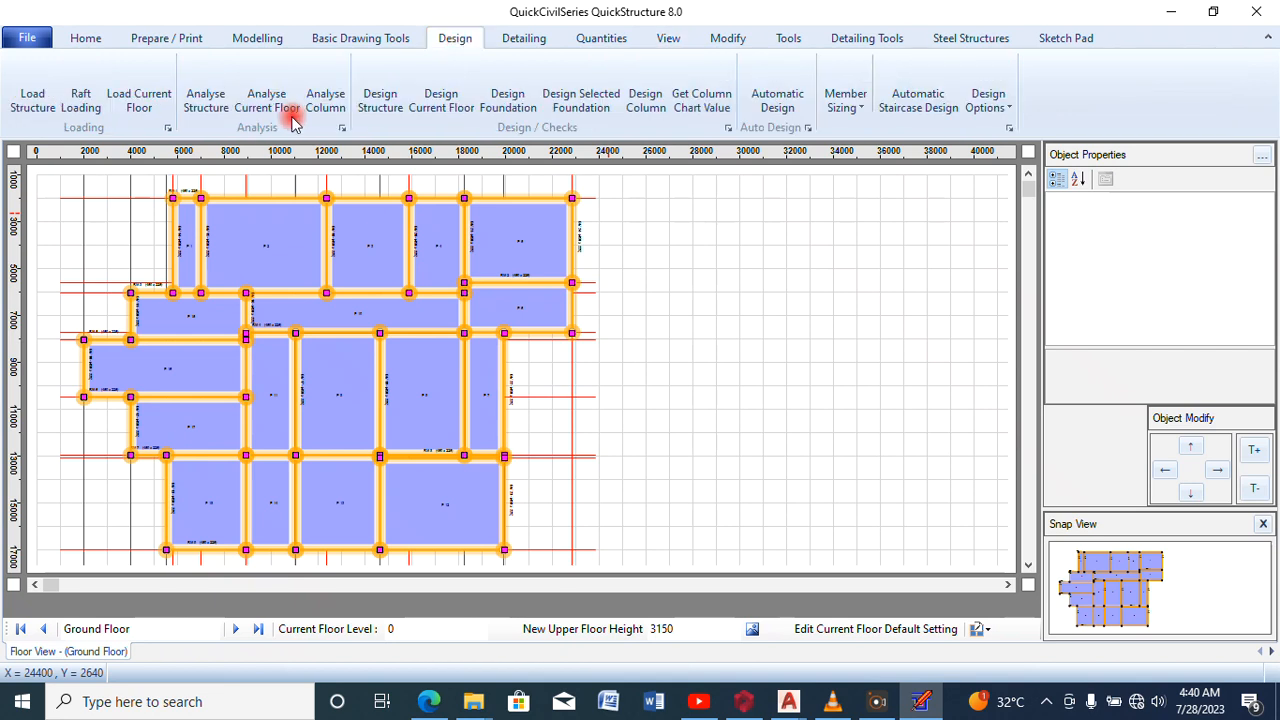
click(22, 104)
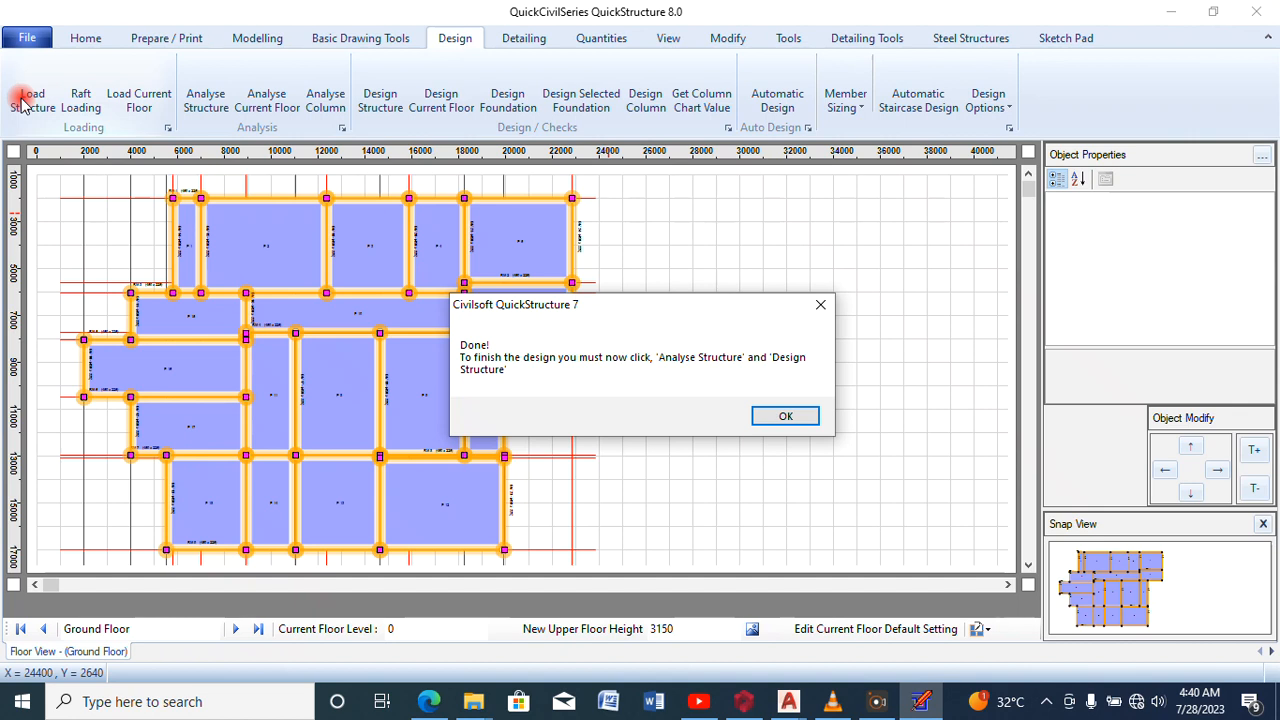
click(786, 416)
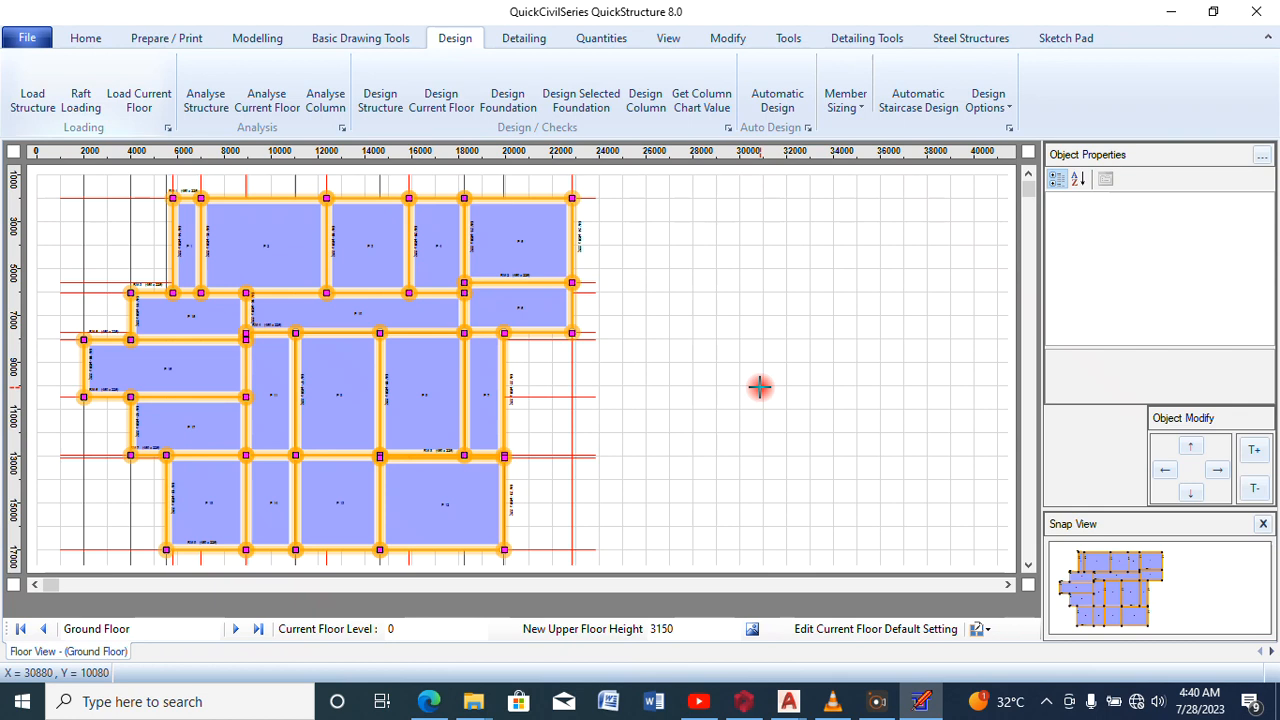
click(199, 93)
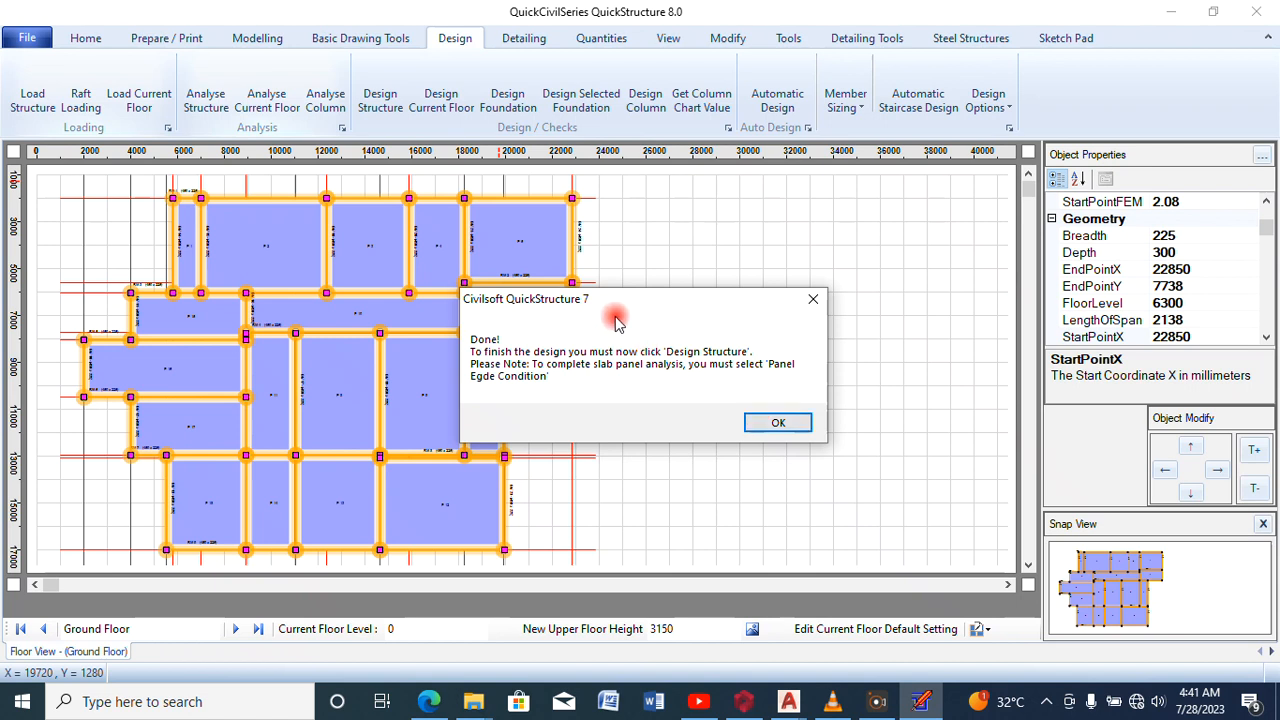
Dismiss the analysis notice and run Design Structure on the whole structure
click(778, 422)
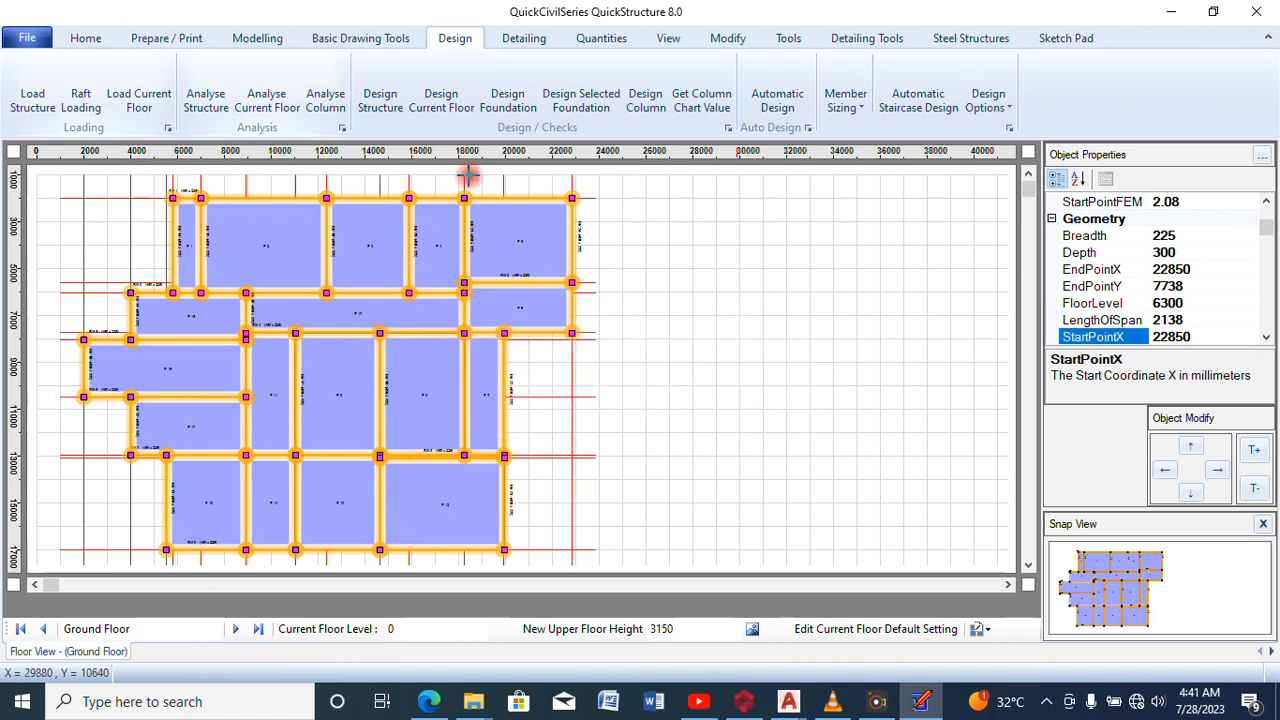
click(389, 106)
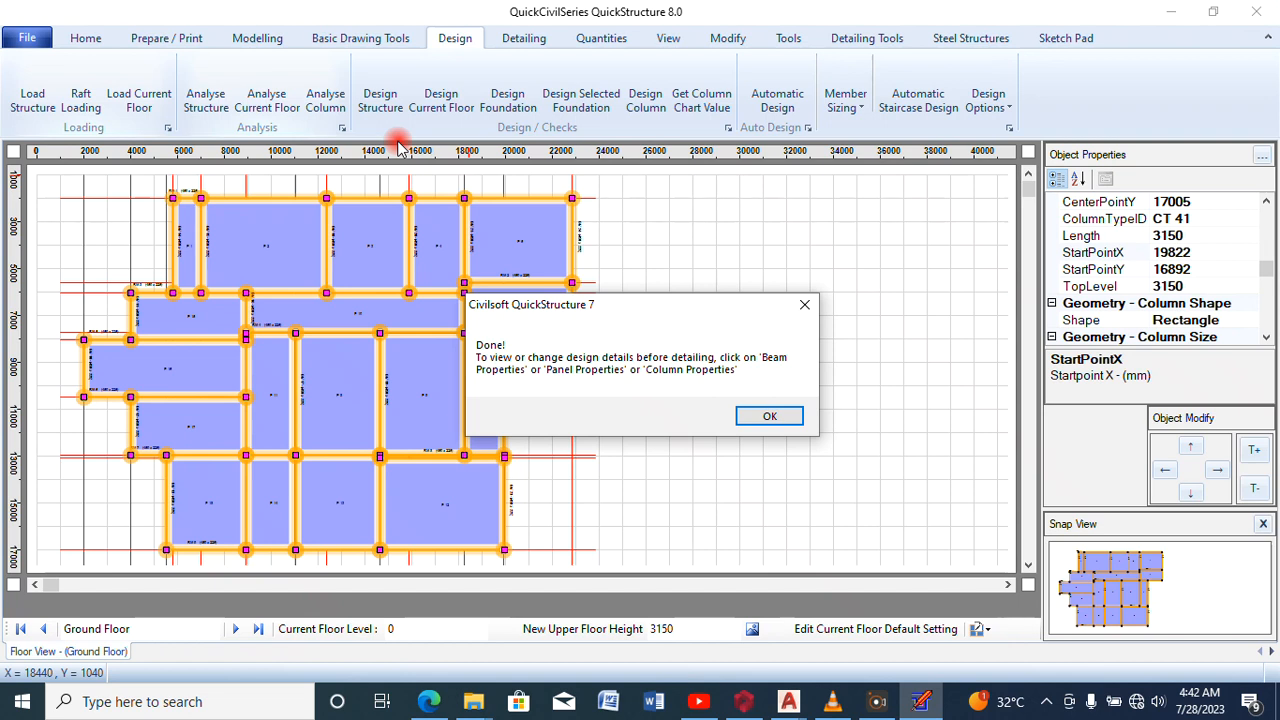
click(769, 416)
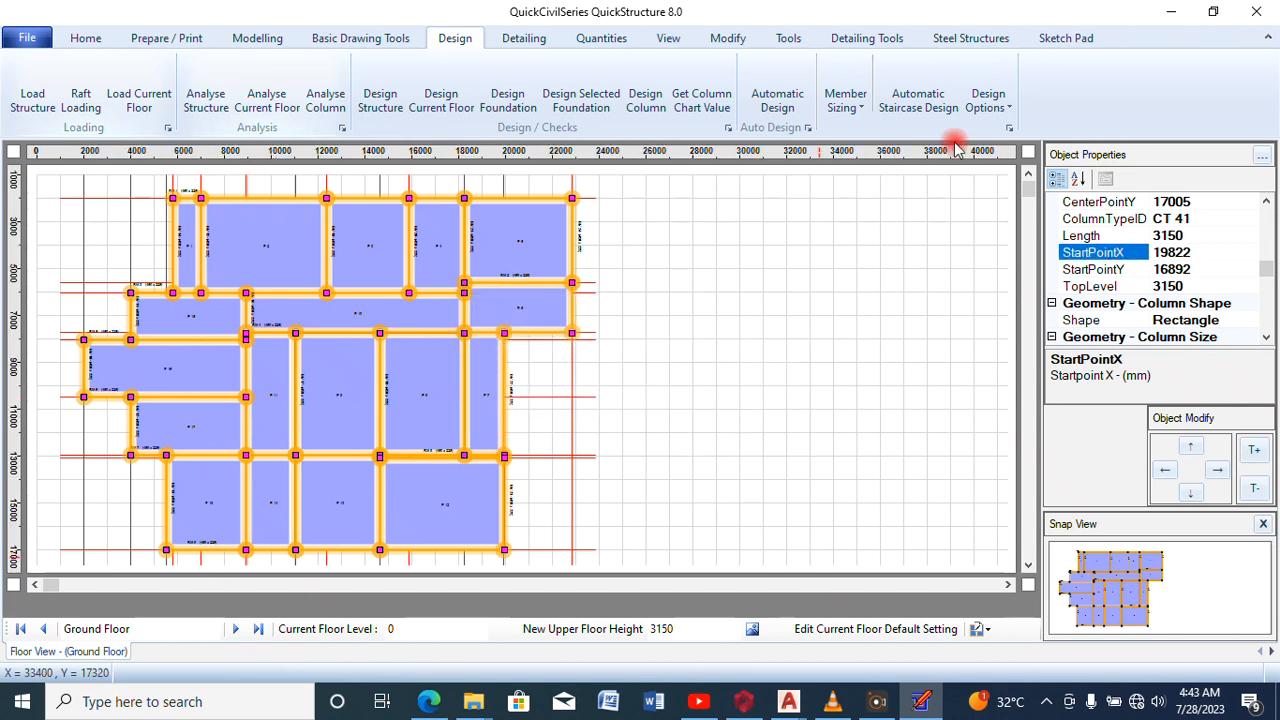
Generate the Floor Beam Details for the First Floor and look through the beam drawings
click(540, 40)
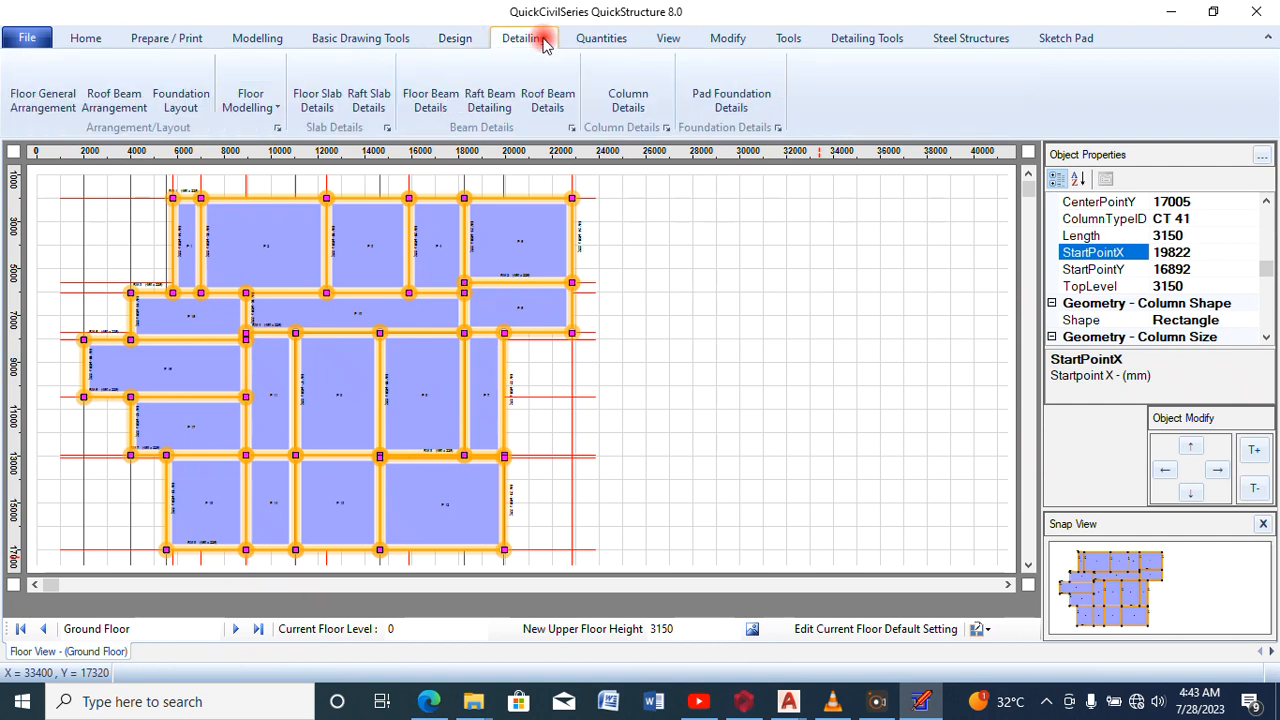
click(233, 628)
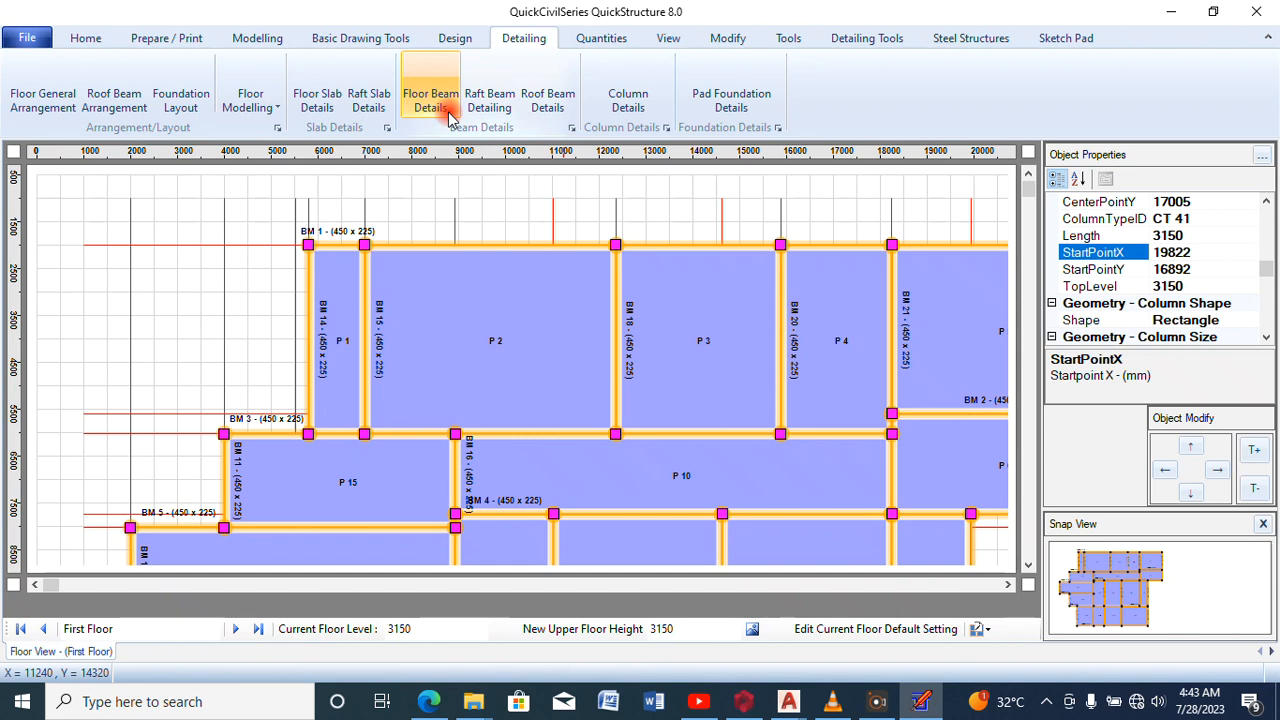
click(445, 110)
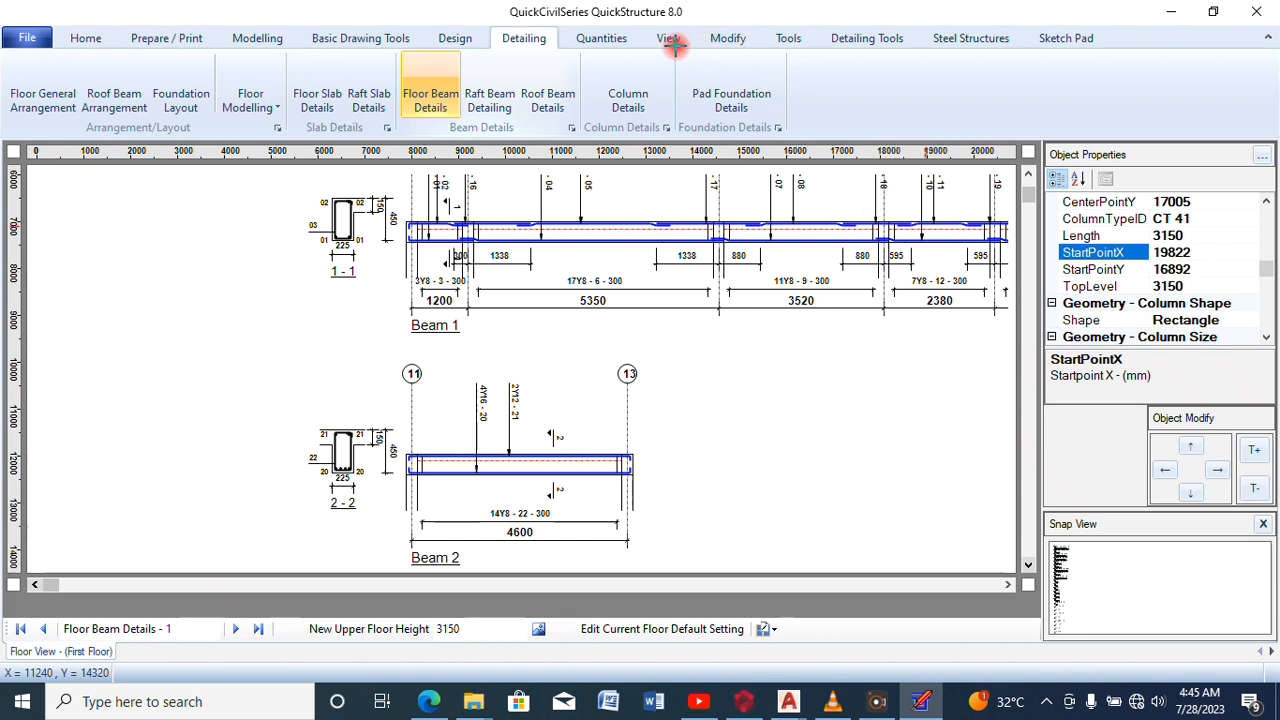
click(1077, 591)
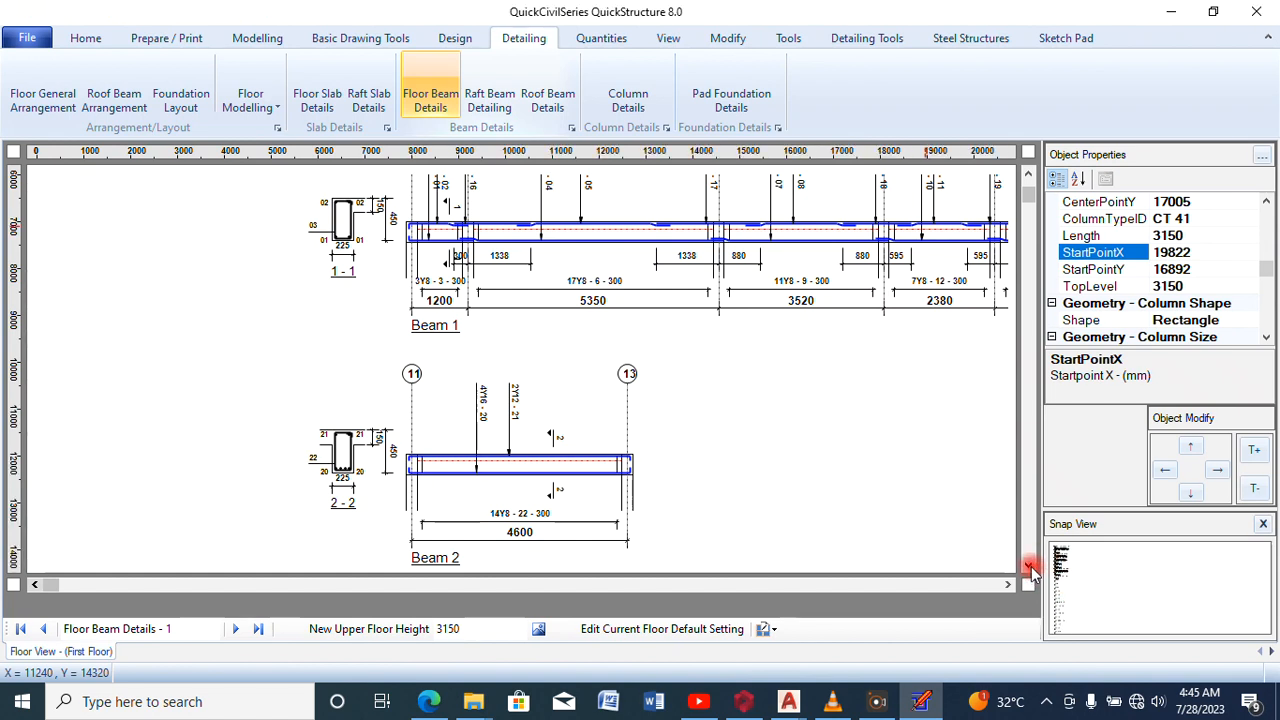
click(1075, 612)
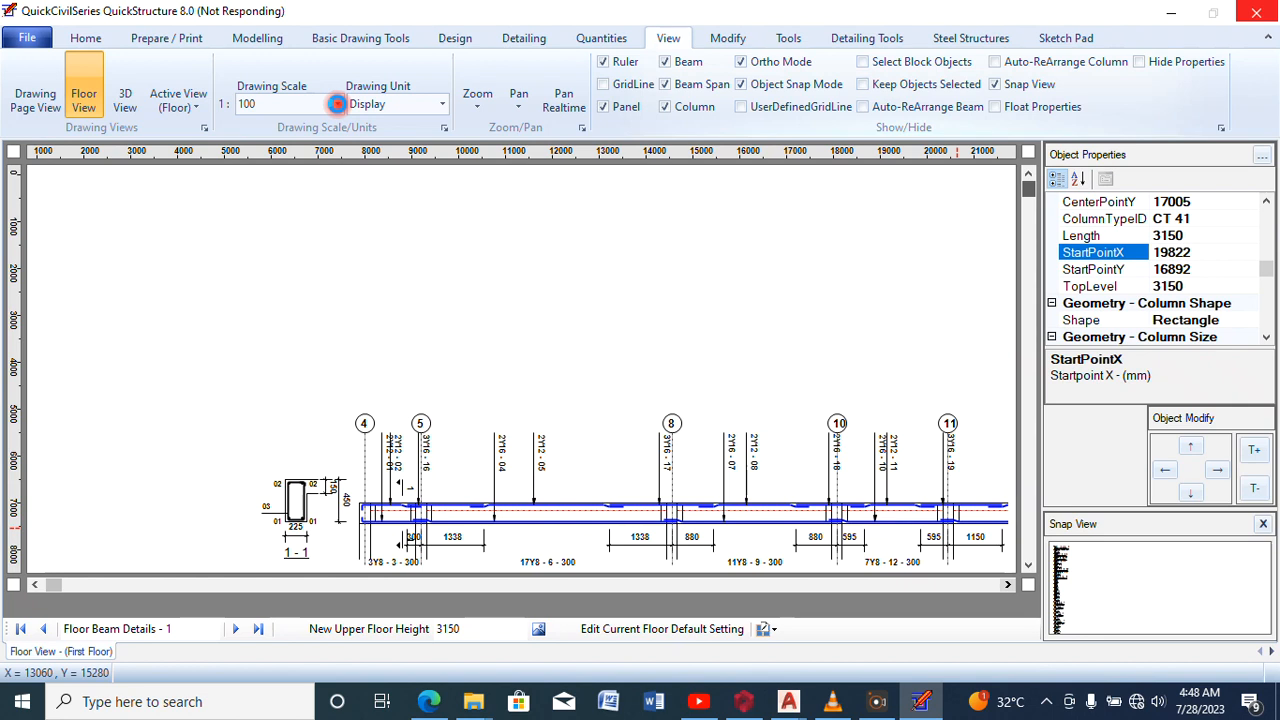
Replace the name of the Floor Beam Details - 1 sheet with a first floor details title
click(337, 104)
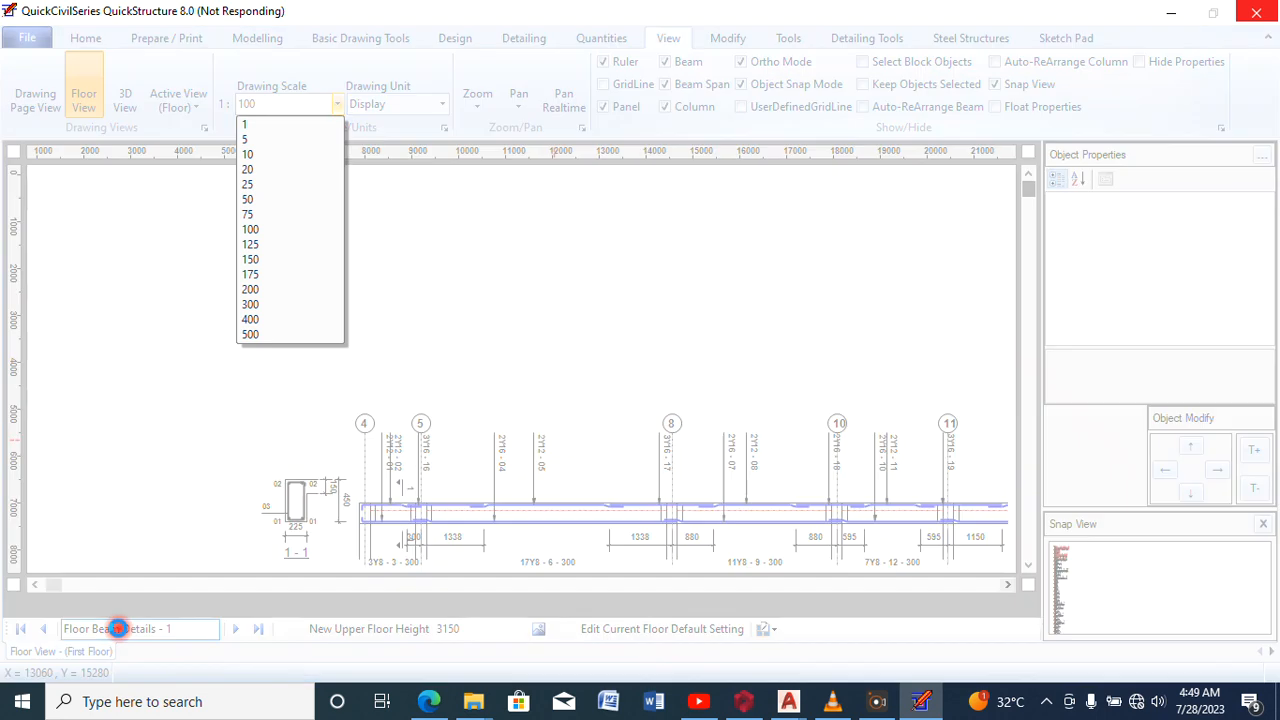
drag(118, 628, 178, 628)
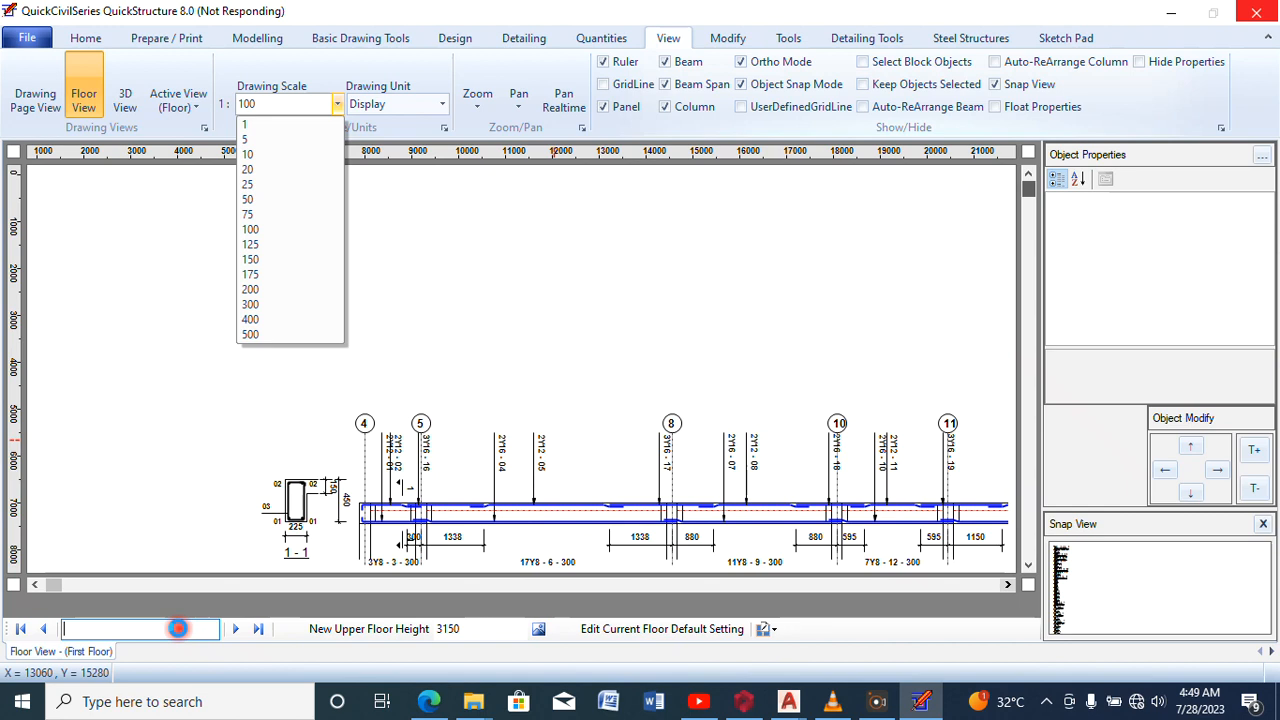
text(FFIRST)
text(ETAILS)
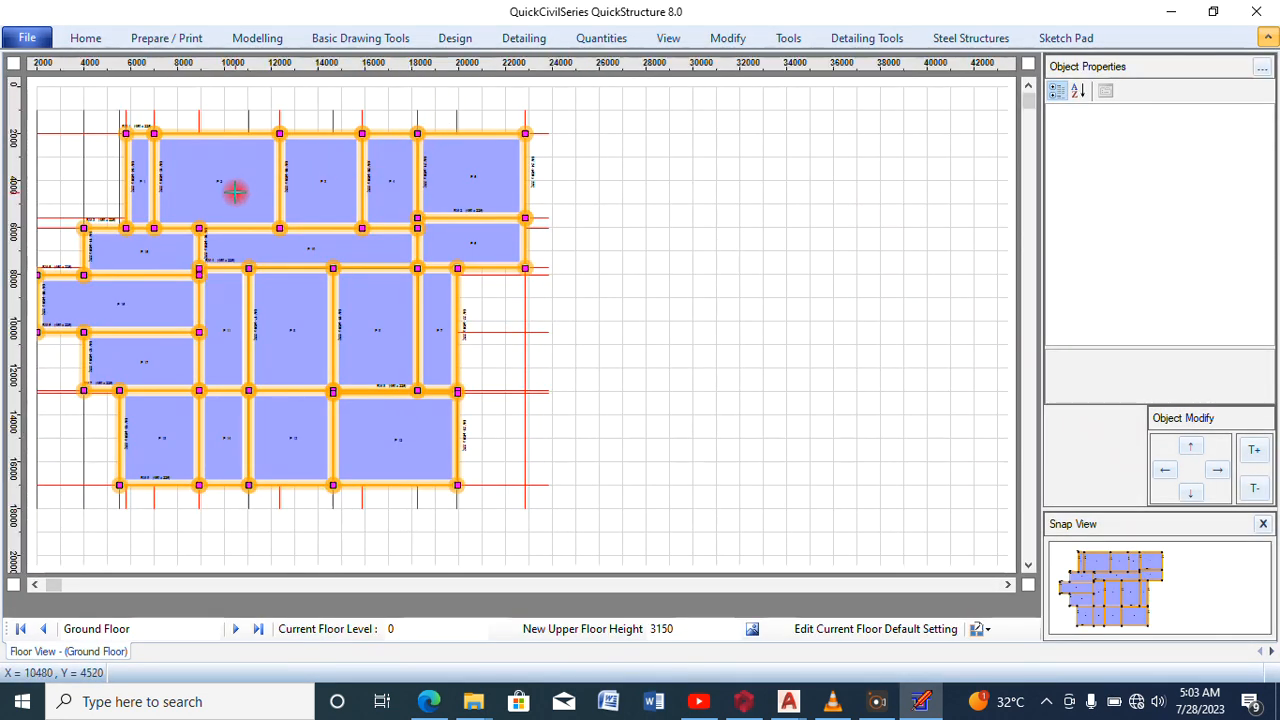
Examine Ground Floor panel P 2's panel type options, slab loading properties and panel end collection
click(234, 192)
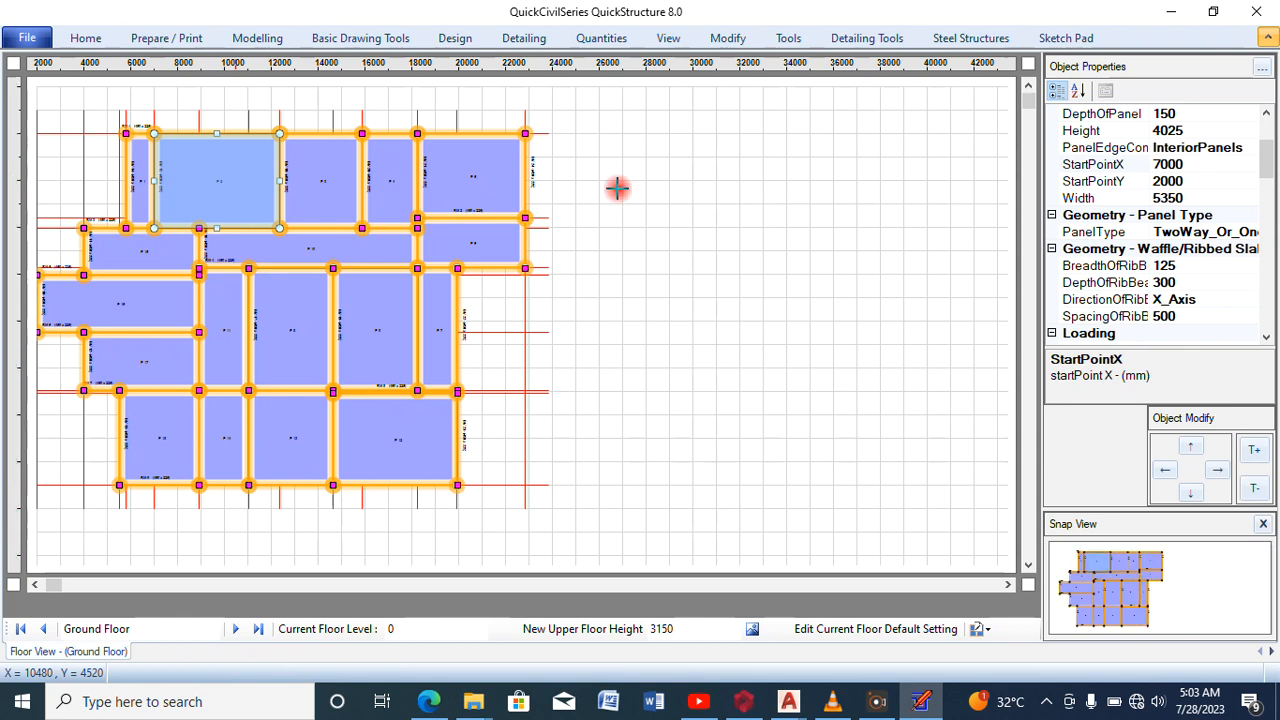
click(1258, 232)
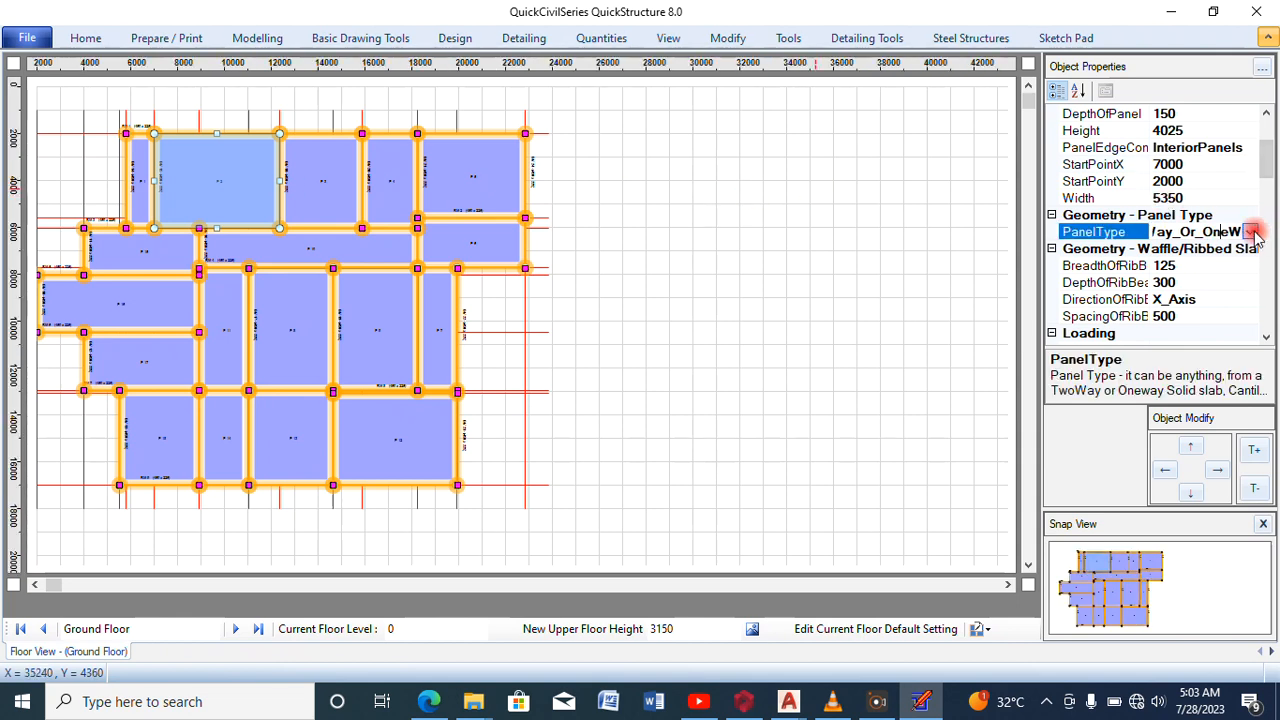
click(1253, 232)
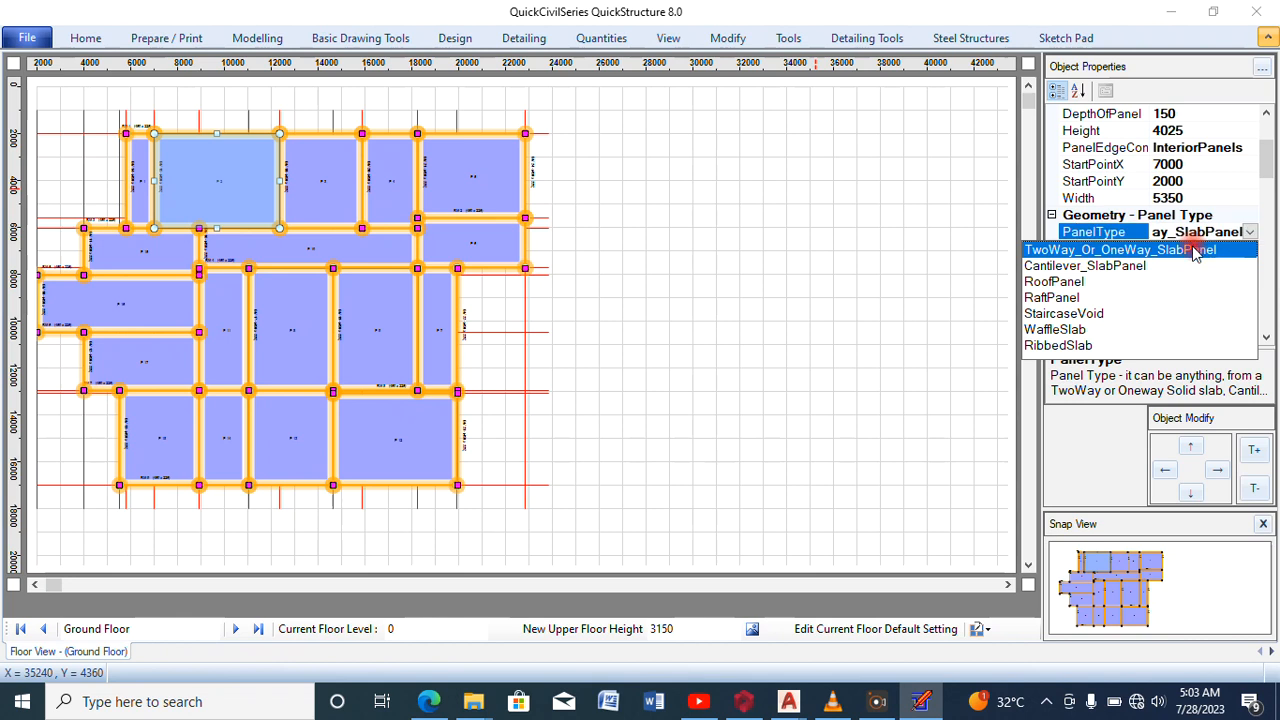
click(1267, 337)
click(1267, 337)
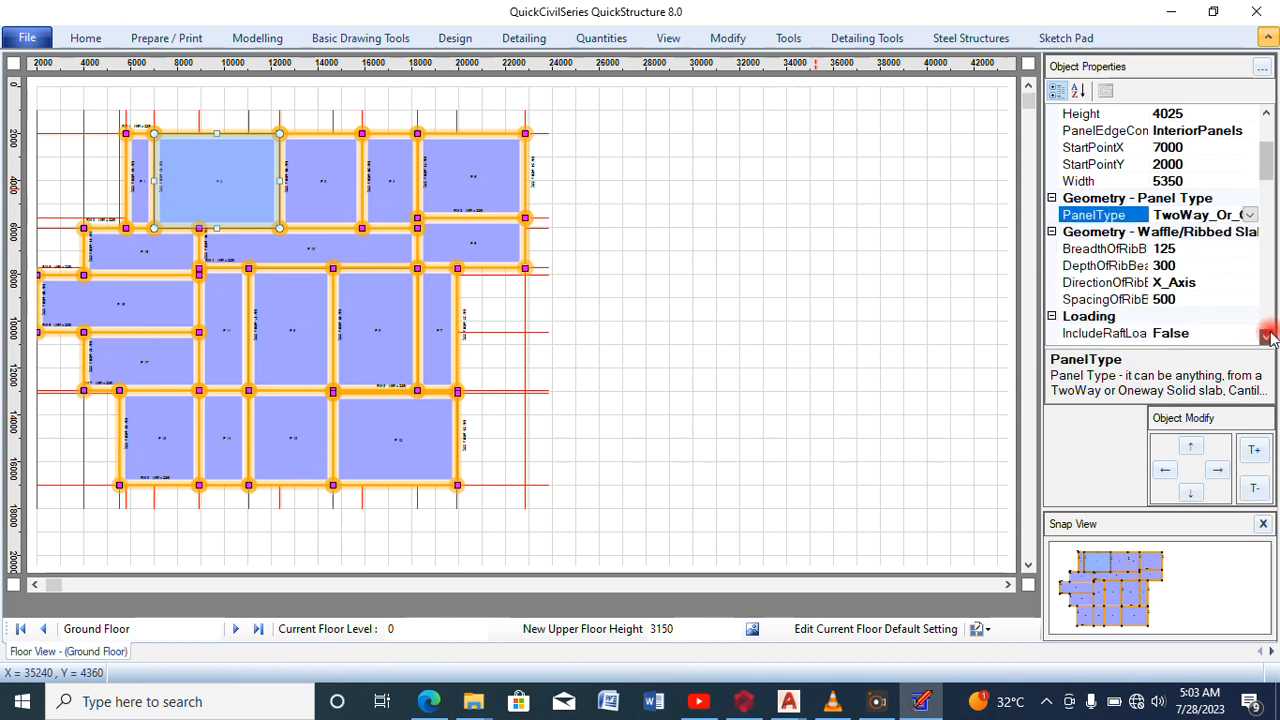
click(1267, 337)
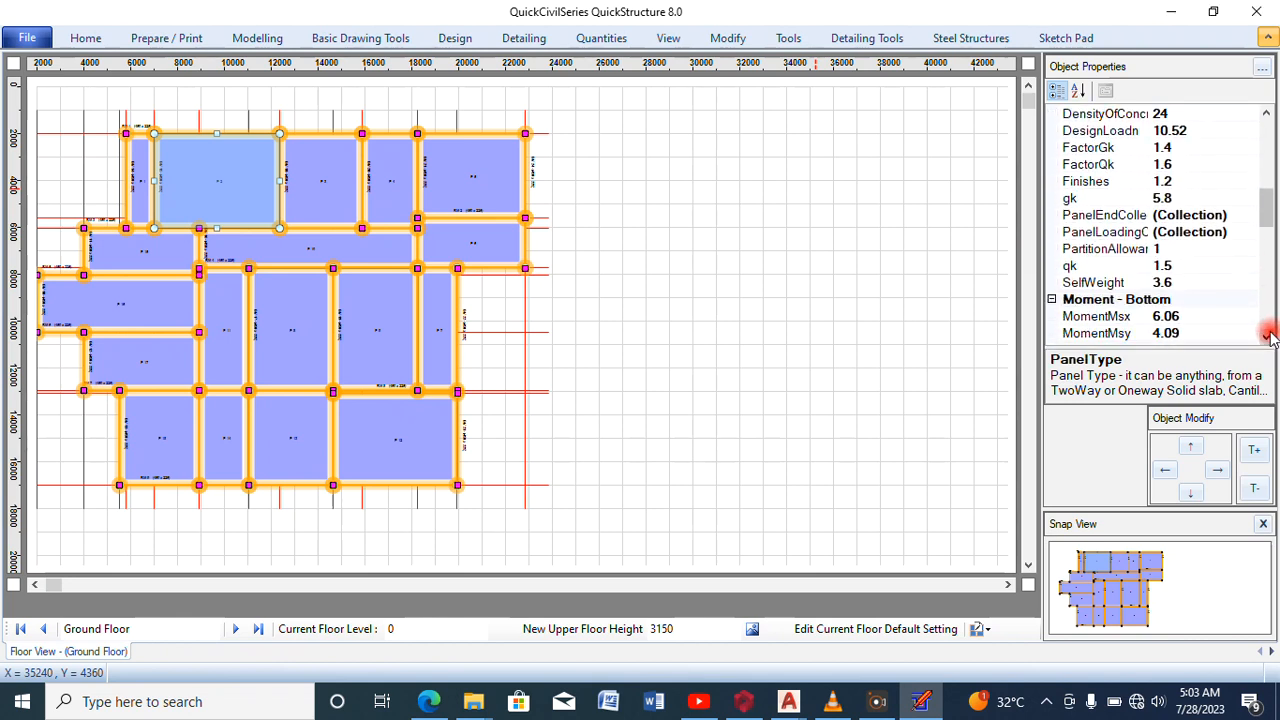
click(1256, 217)
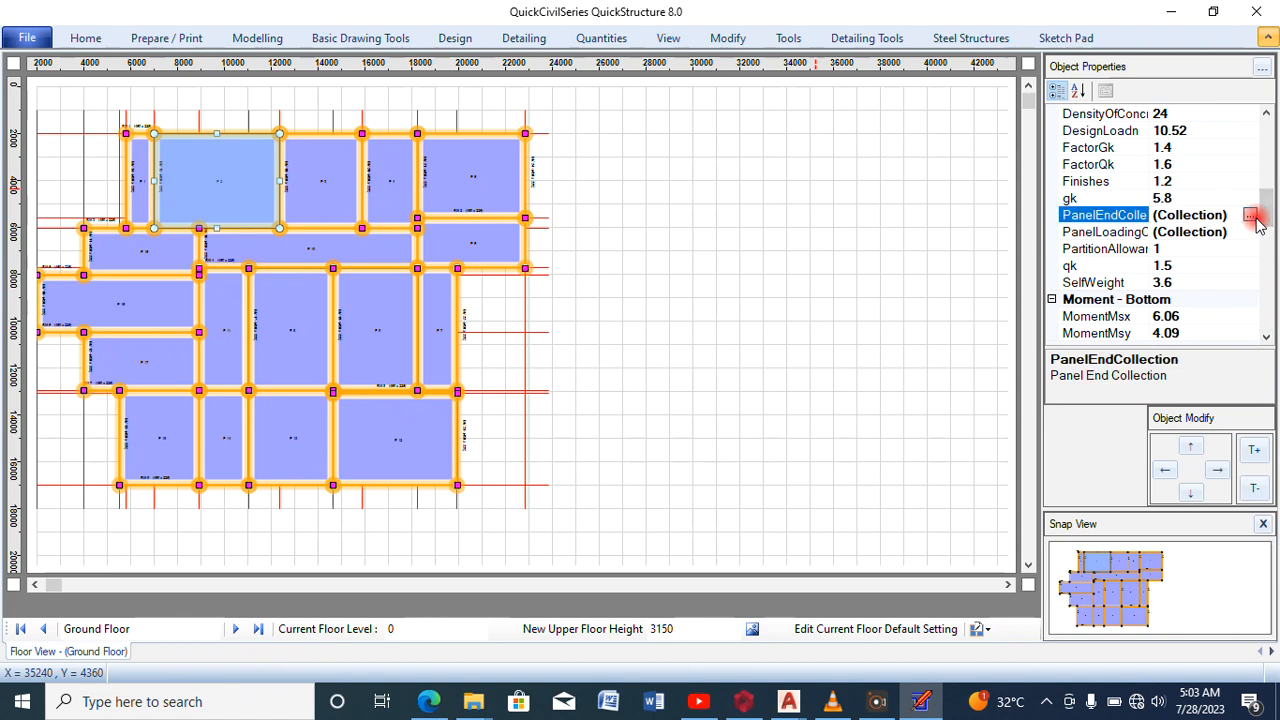
click(1251, 216)
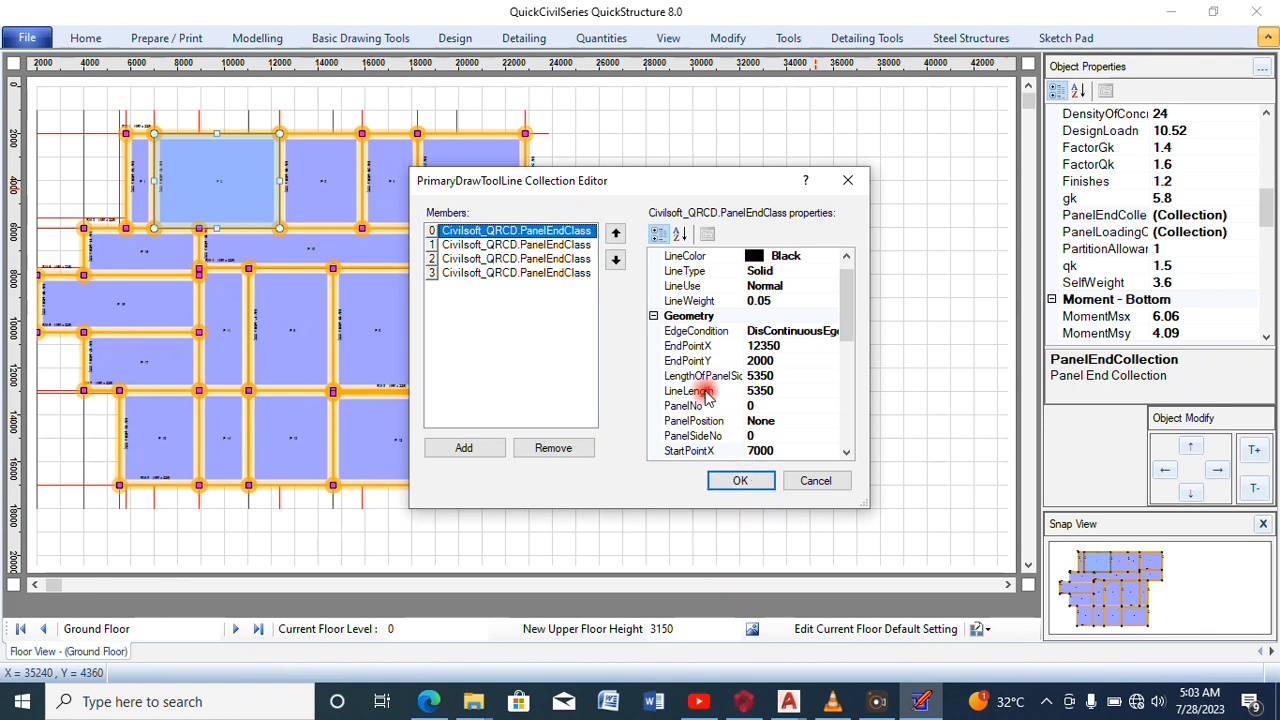
click(738, 480)
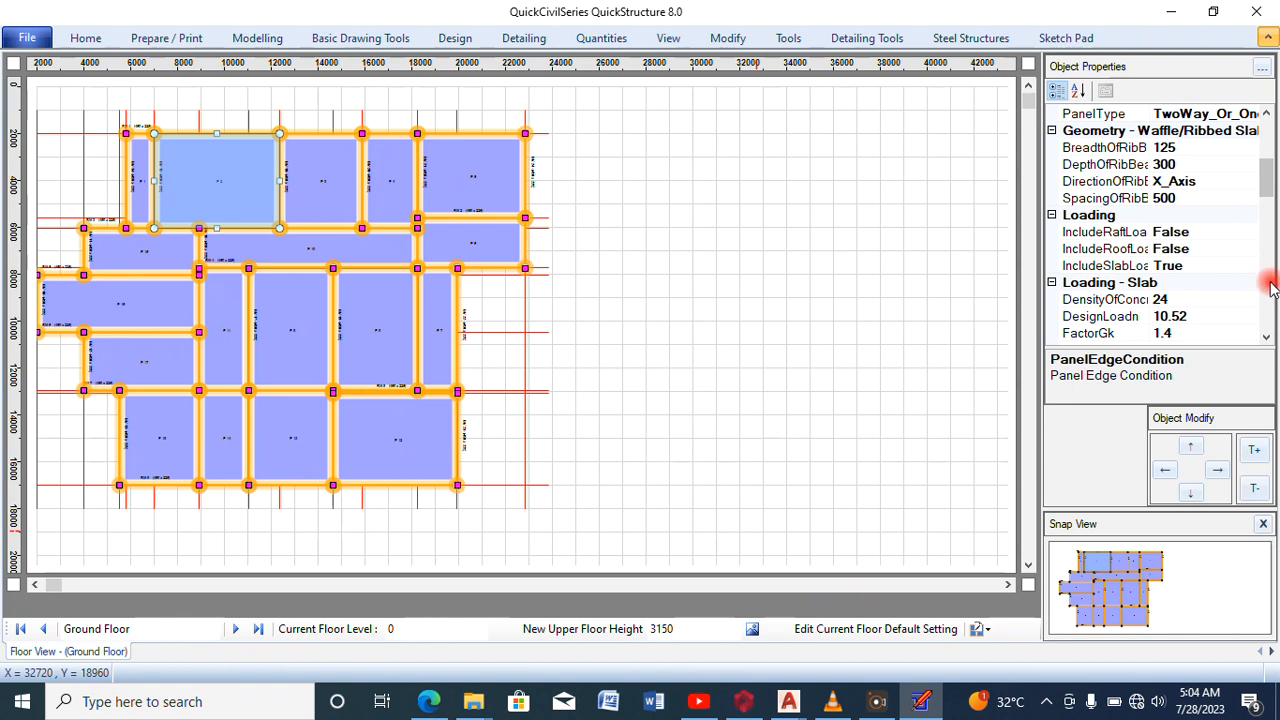
Set panel P 2's edge condition to One_Long_Edge_Discontinuous
drag(1268, 205, 1268, 122)
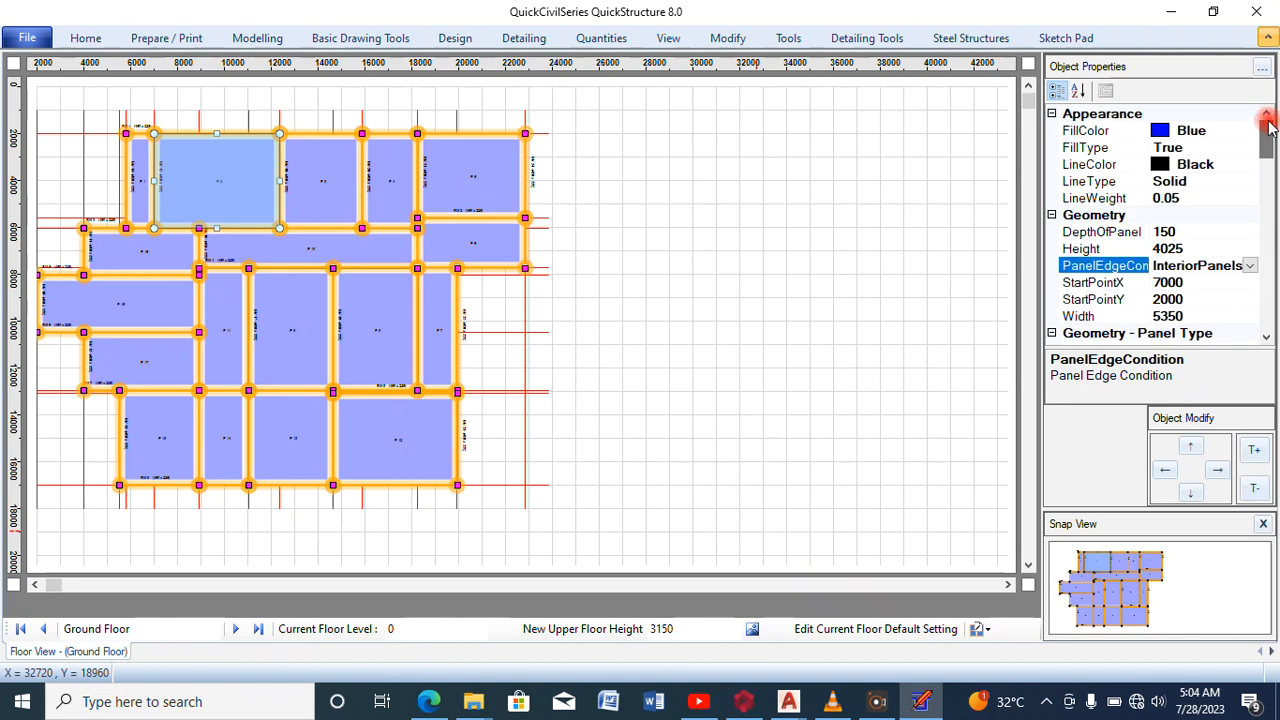
click(1249, 265)
click(1249, 265)
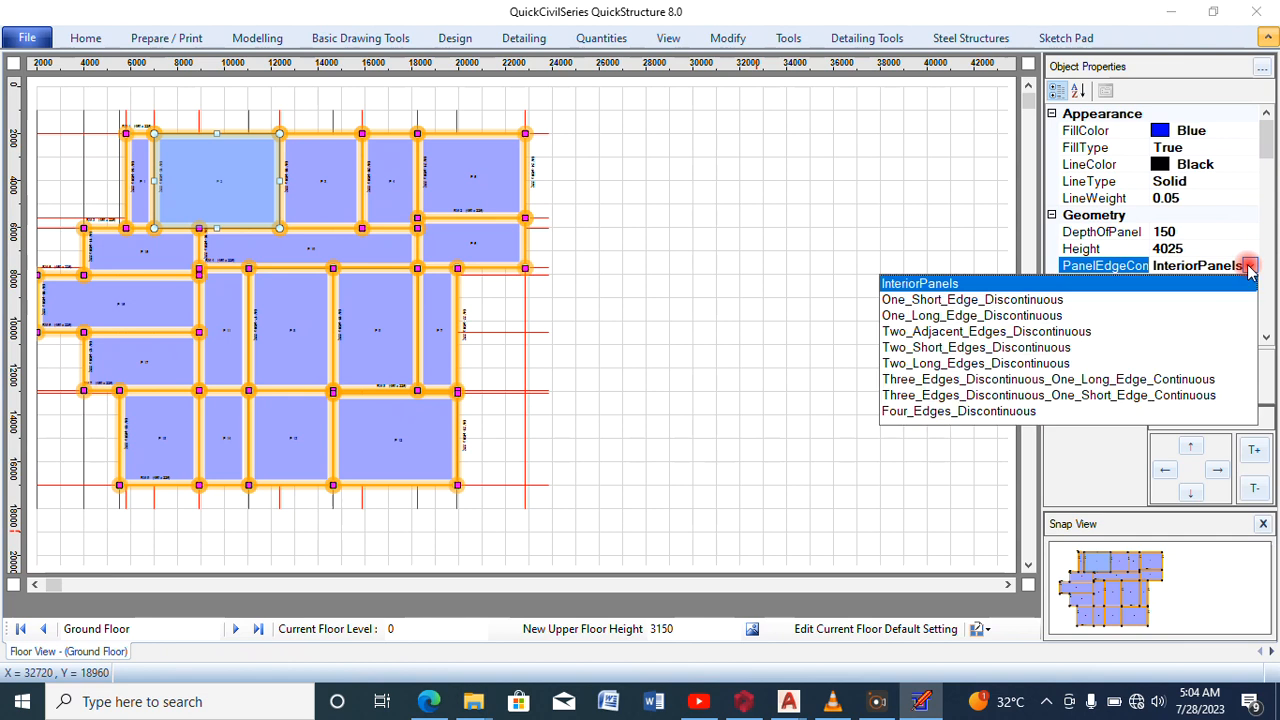
click(1022, 316)
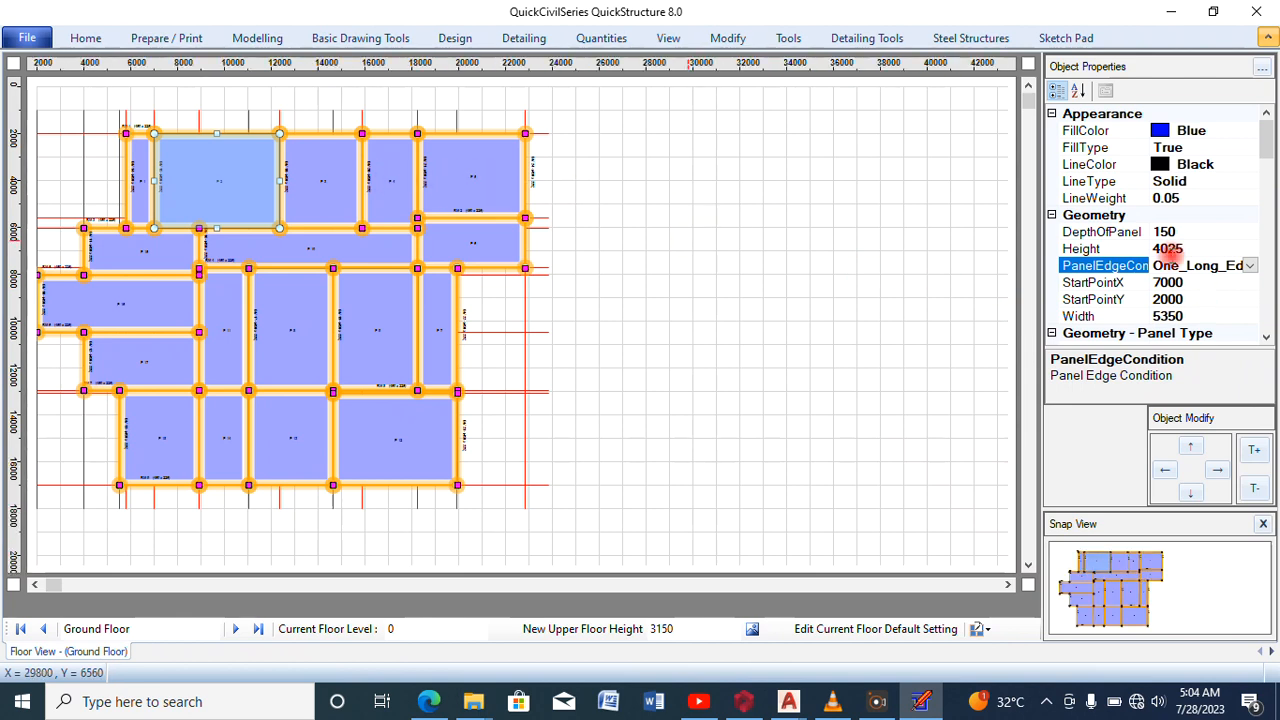
Set panel P 2's bottom outer layer bar spacing to 250 mm and check its remaining reinforcement and deflection properties
click(1266, 337)
click(1266, 337)
click(1266, 337)
click(1266, 337)
click(1266, 337)
click(1266, 337)
click(1266, 337)
click(1266, 337)
click(1266, 337)
click(1266, 337)
click(1266, 337)
click(1266, 337)
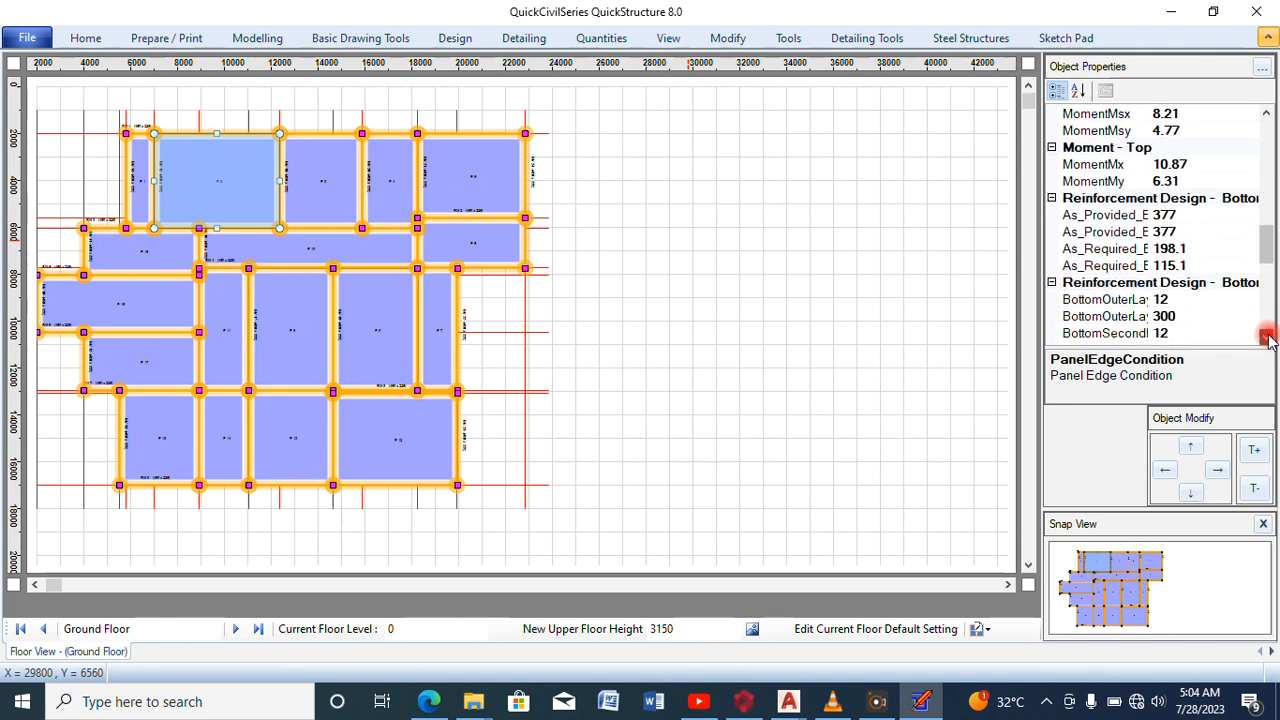
click(1266, 337)
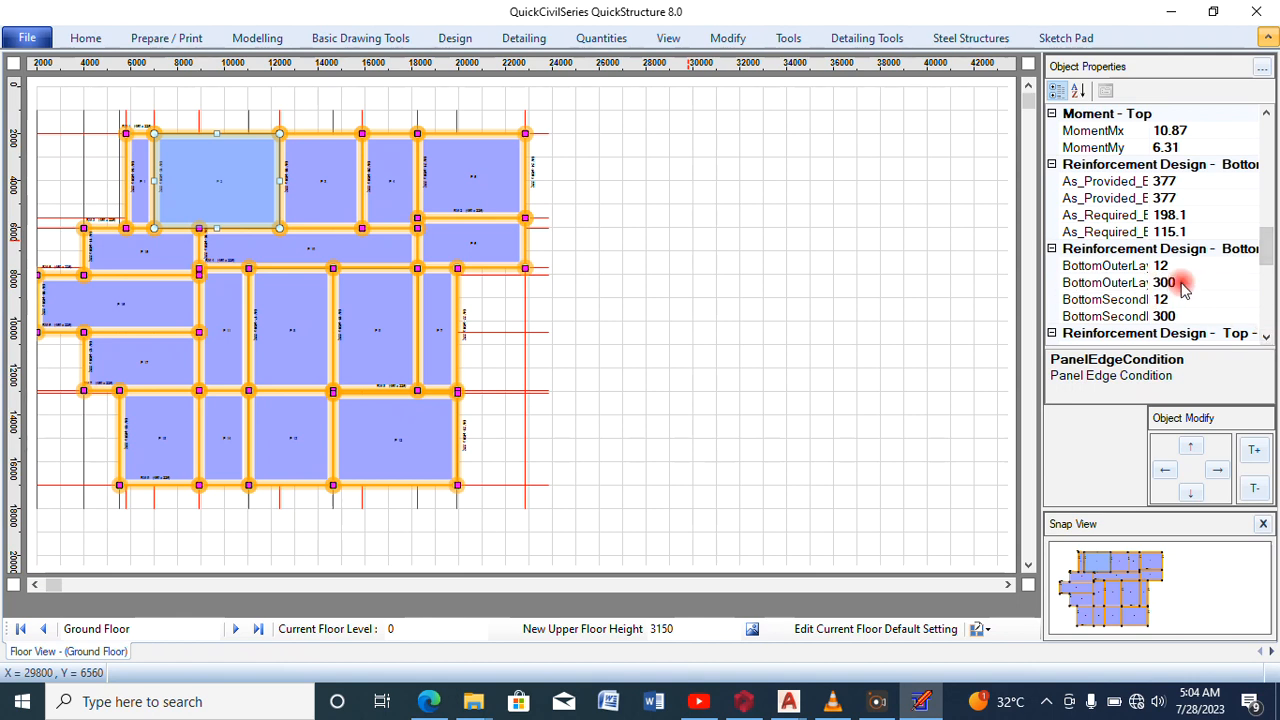
click(1183, 284)
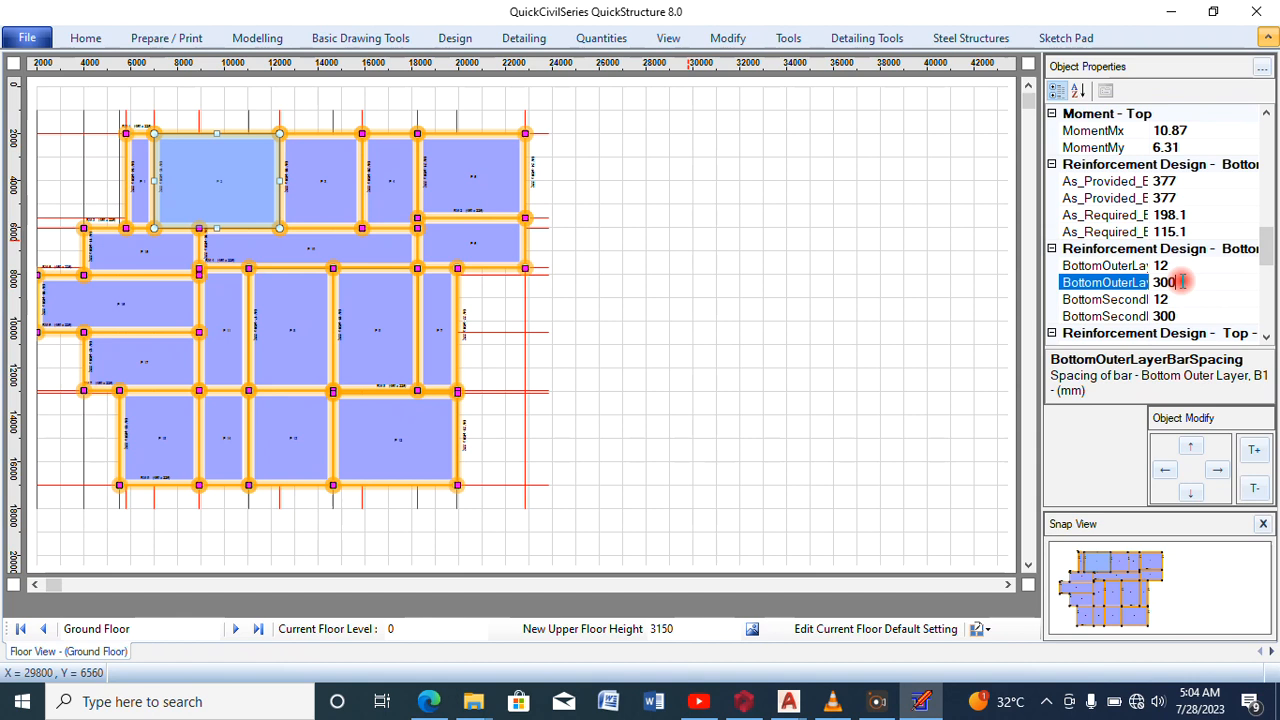
click(1183, 282)
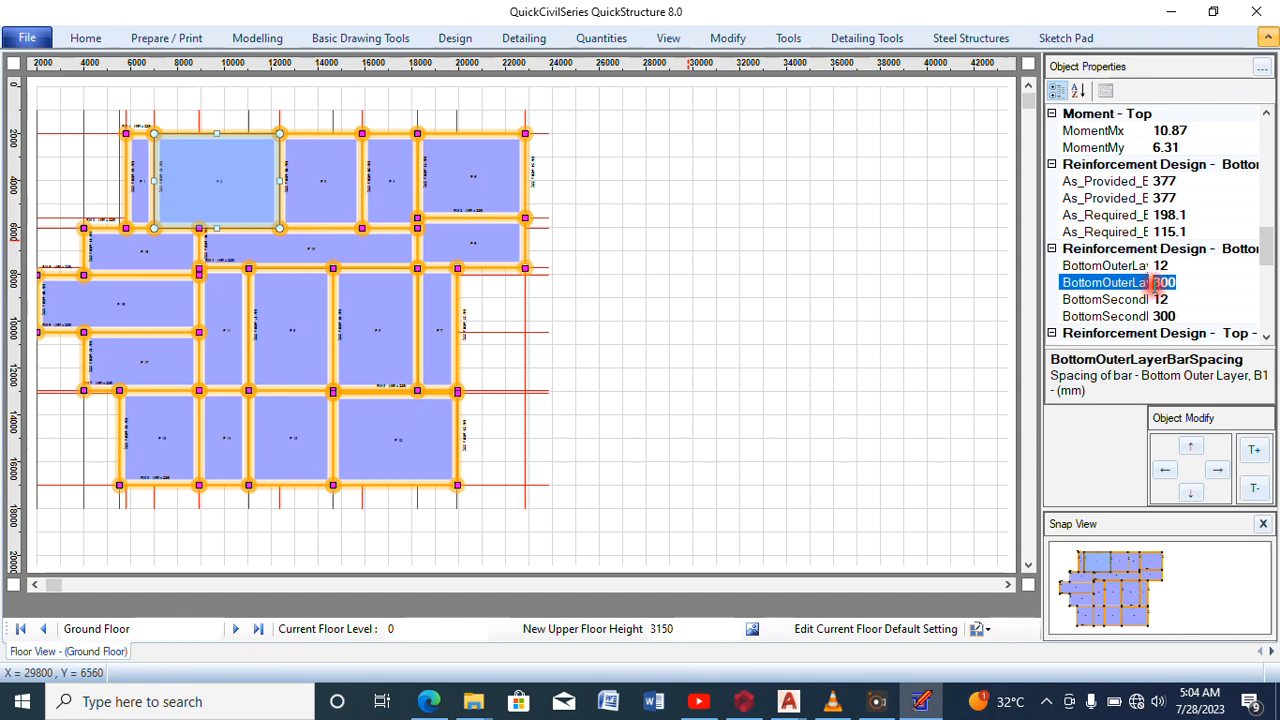
text(250)
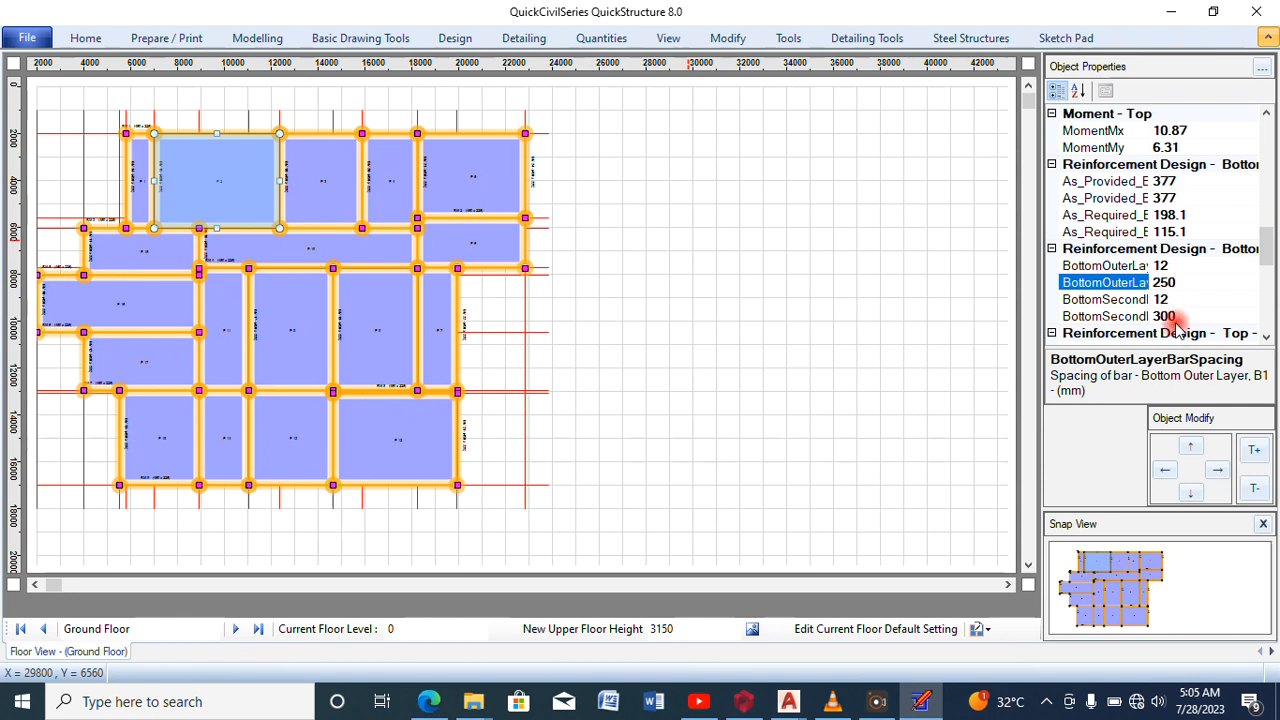
drag(1275, 290, 1267, 318)
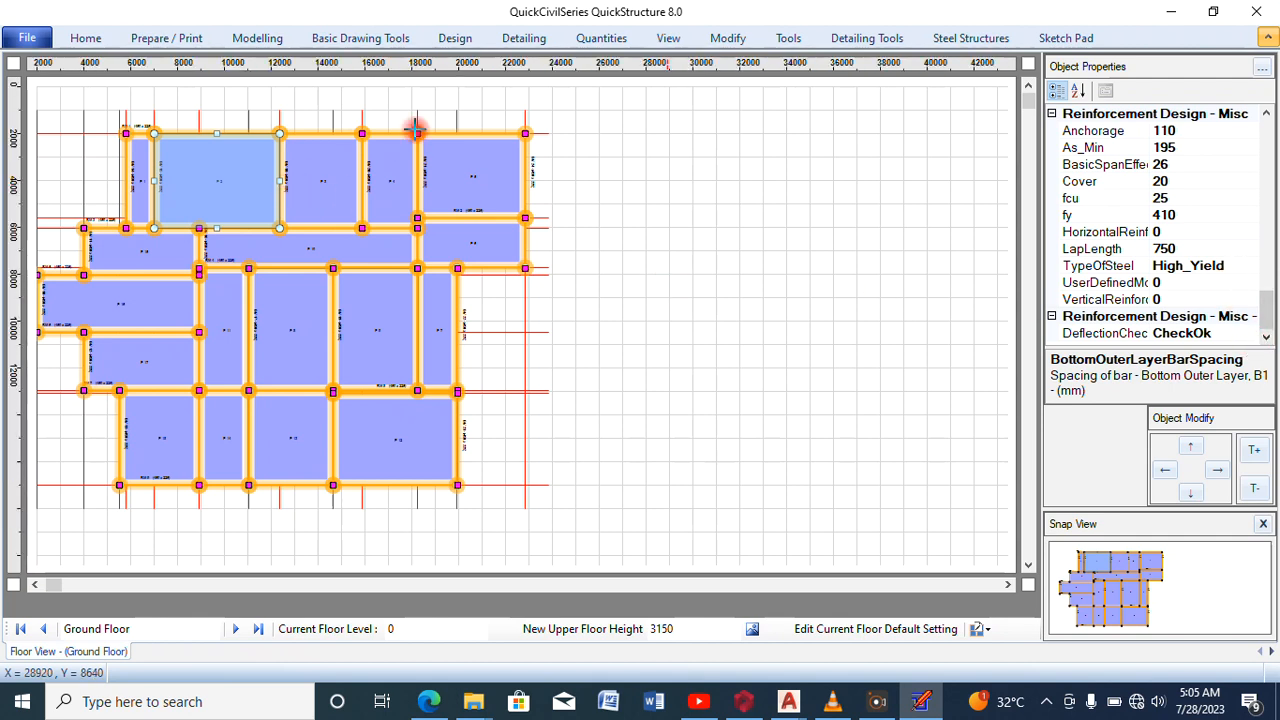
Match panel P 4 to panel P 2 with Match Panel Properties
click(730, 40)
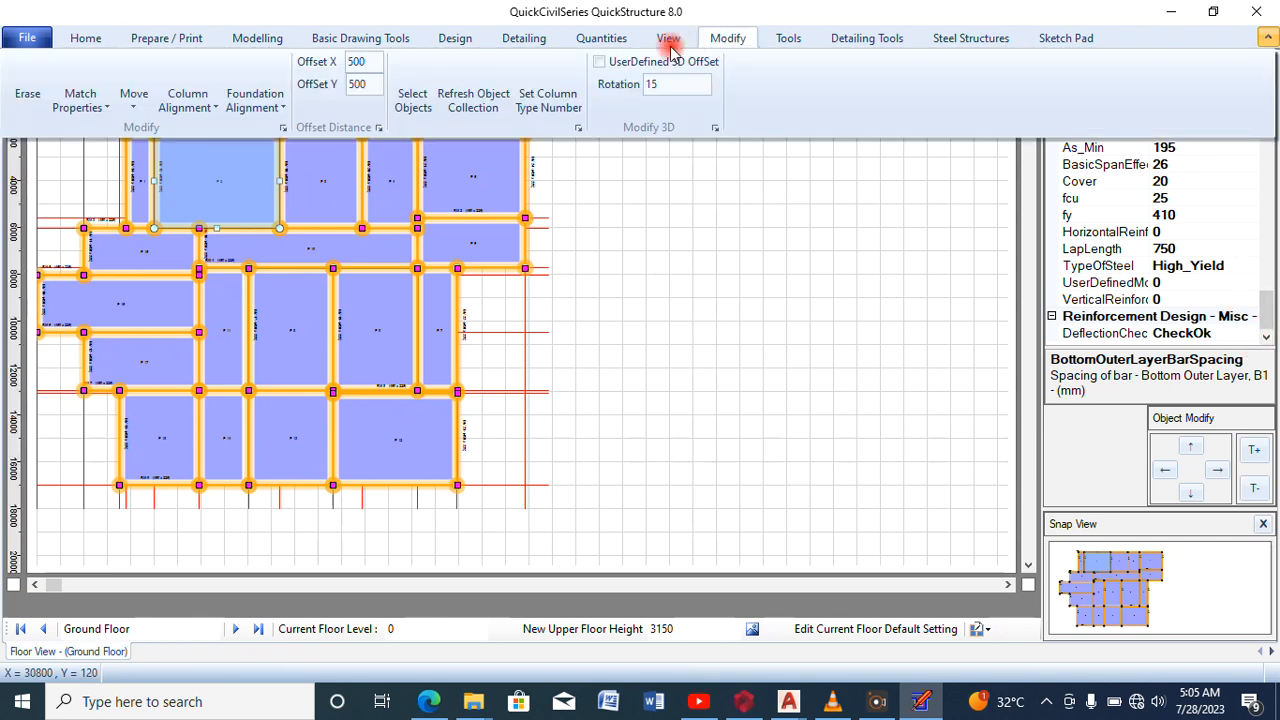
click(108, 104)
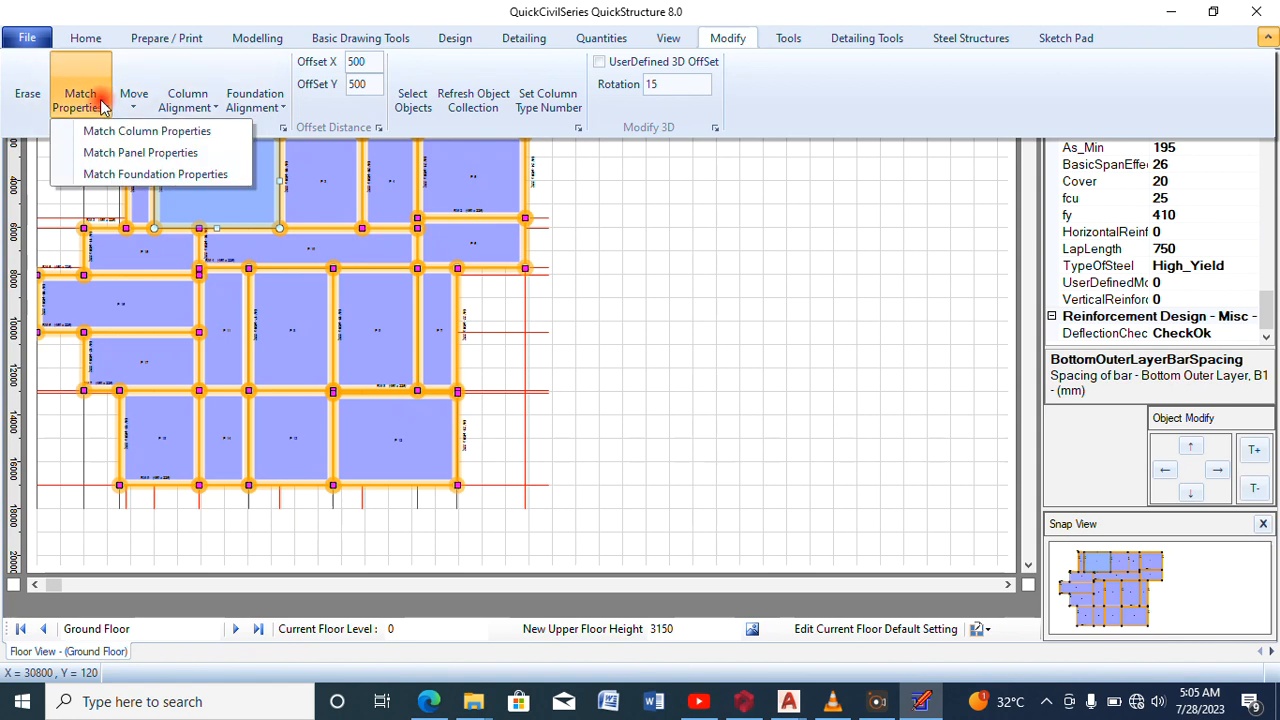
click(107, 152)
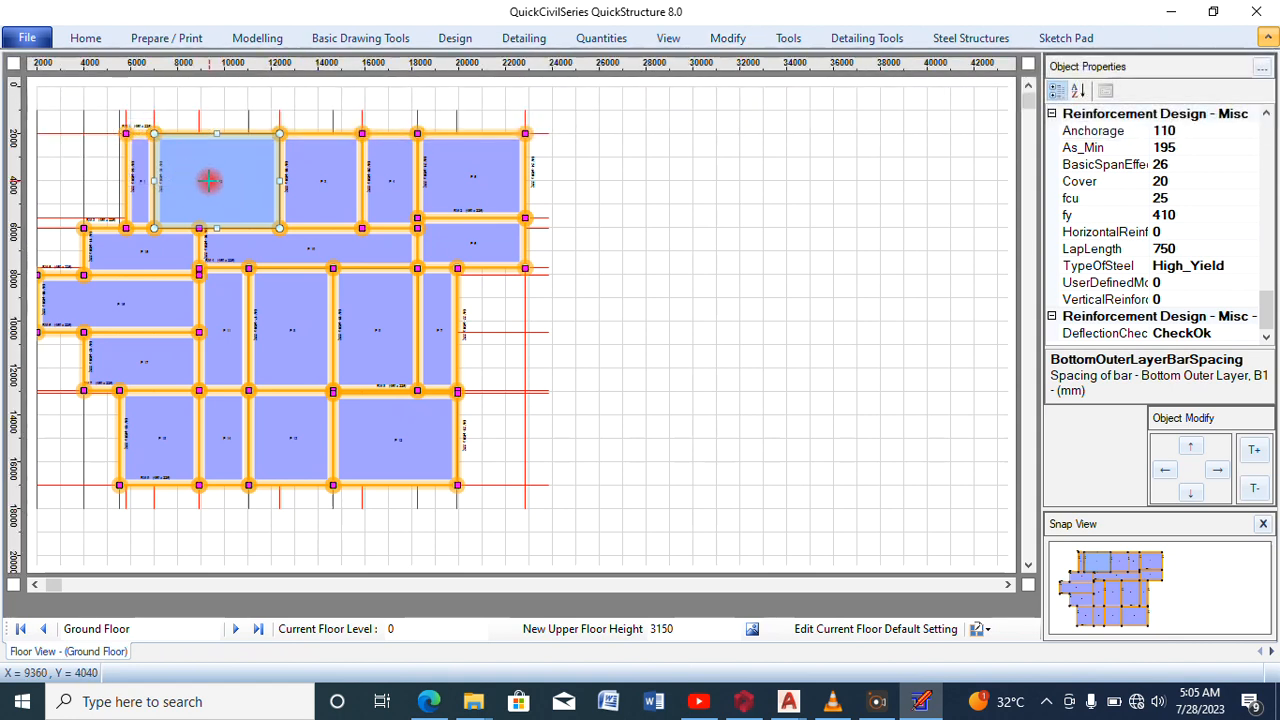
click(376, 178)
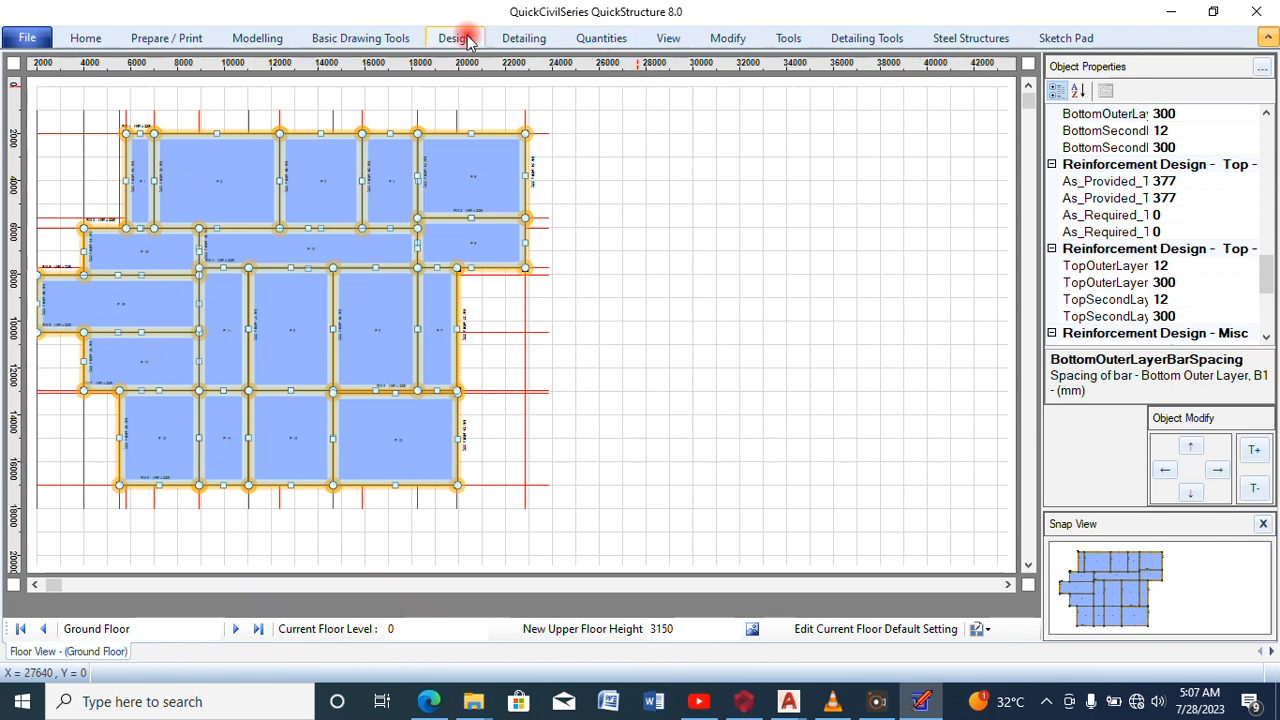
Generate the Floor Slab Details for the Ground Floor and view the slab reinforcement drawing
click(522, 39)
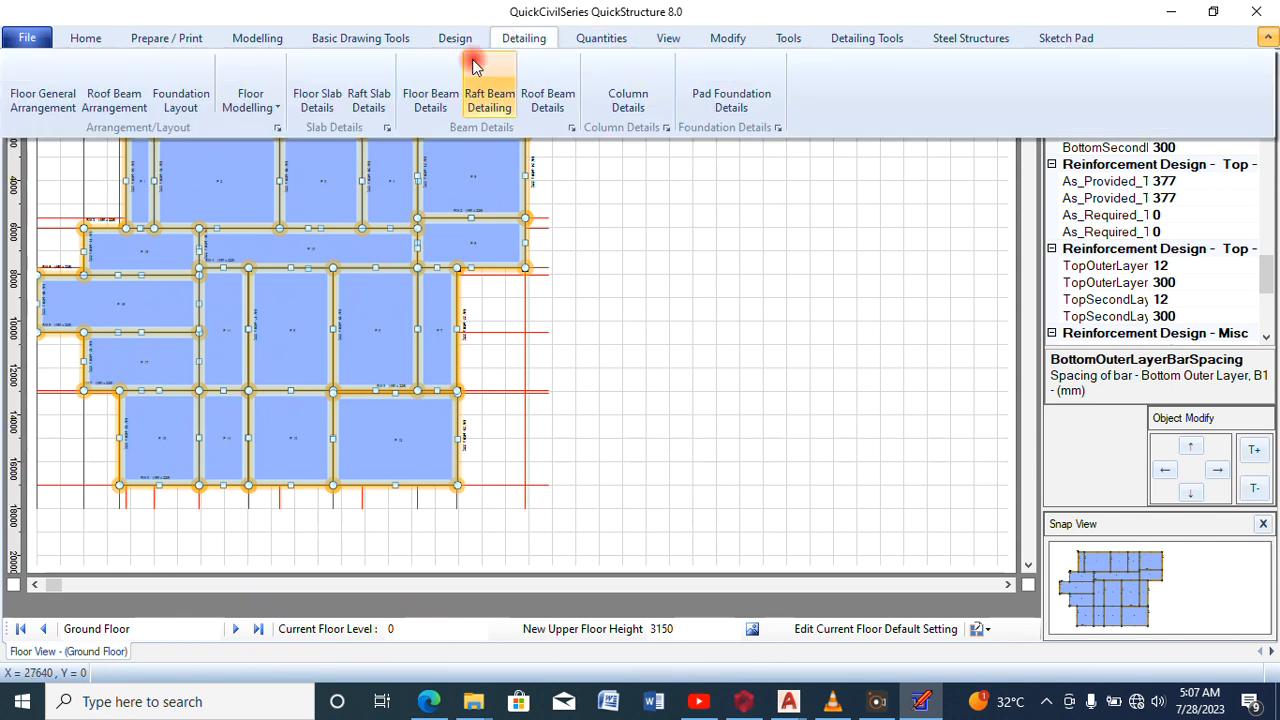
click(329, 106)
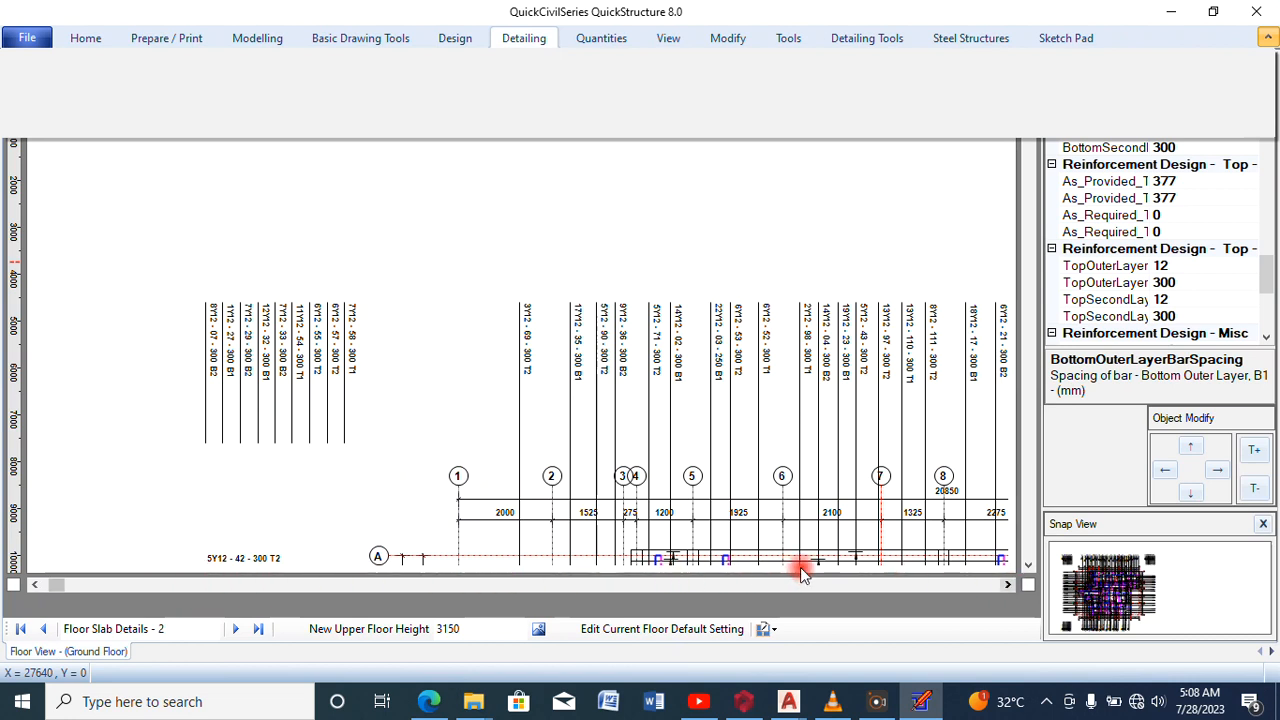
click(1007, 583)
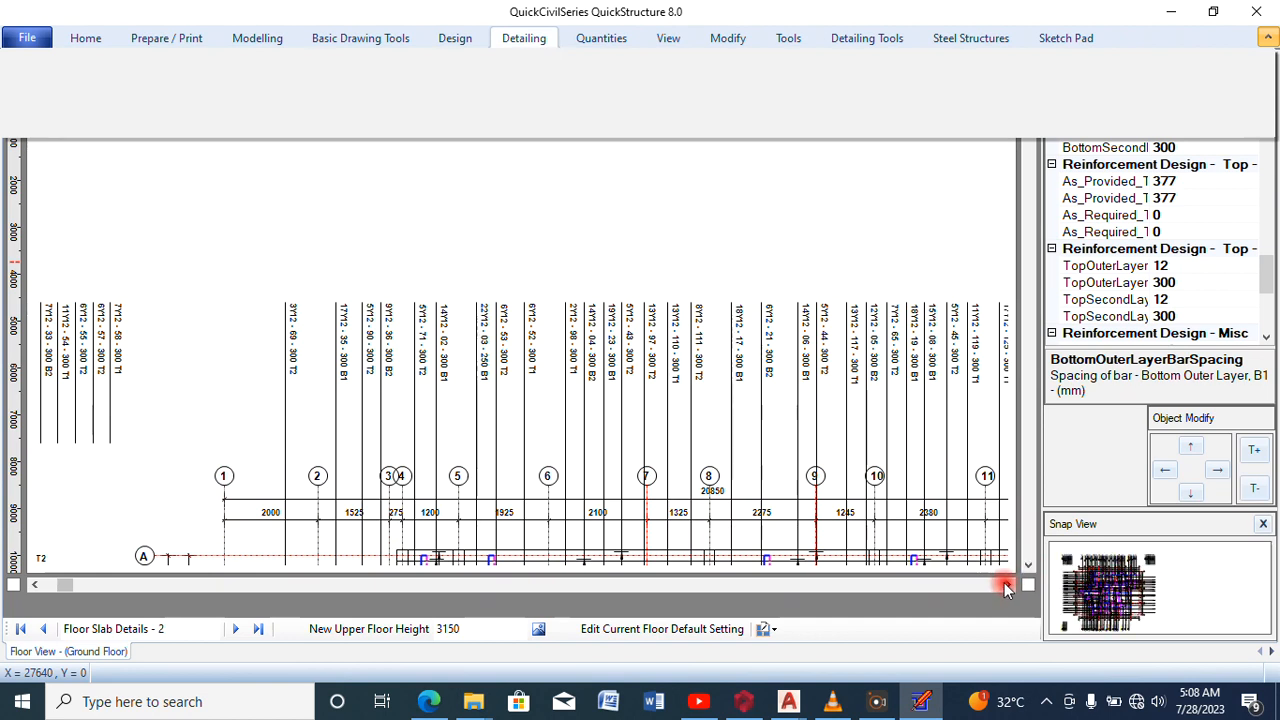
Examine the Ground Floor slab reinforcement drawing between gridlines 1 to 12 and A to E
click(1007, 586)
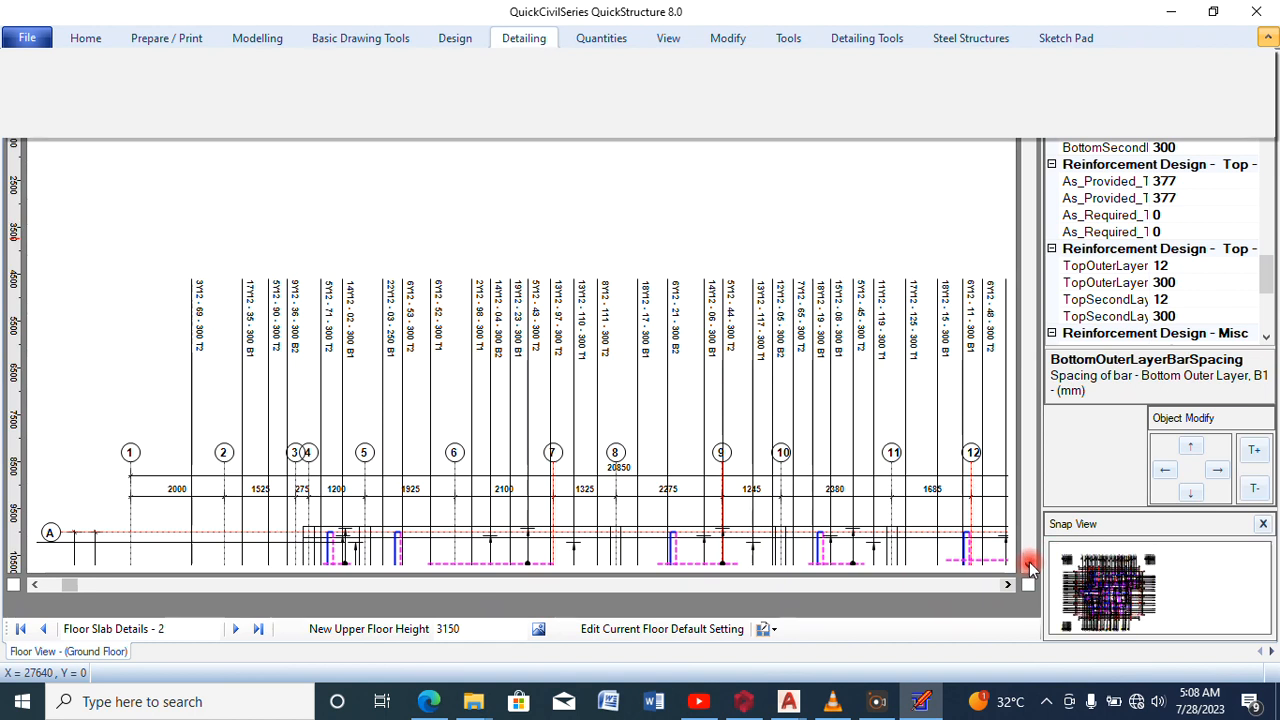
click(1028, 566)
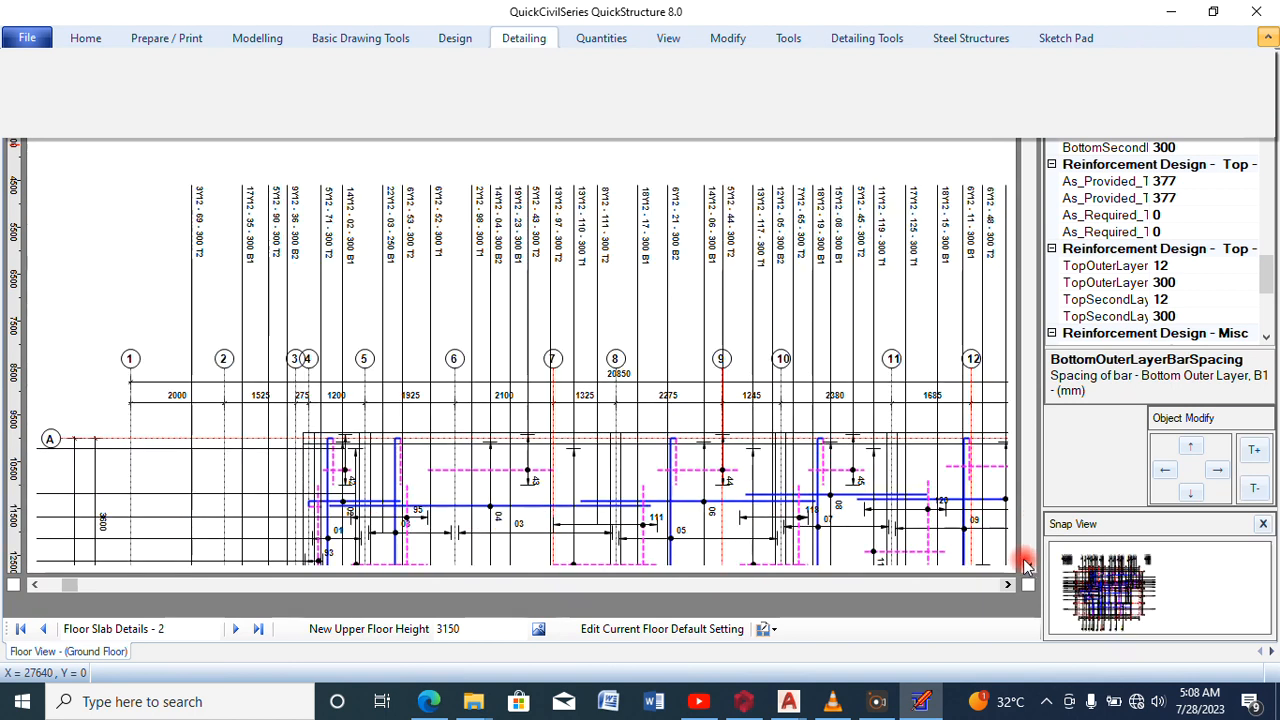
click(1026, 564)
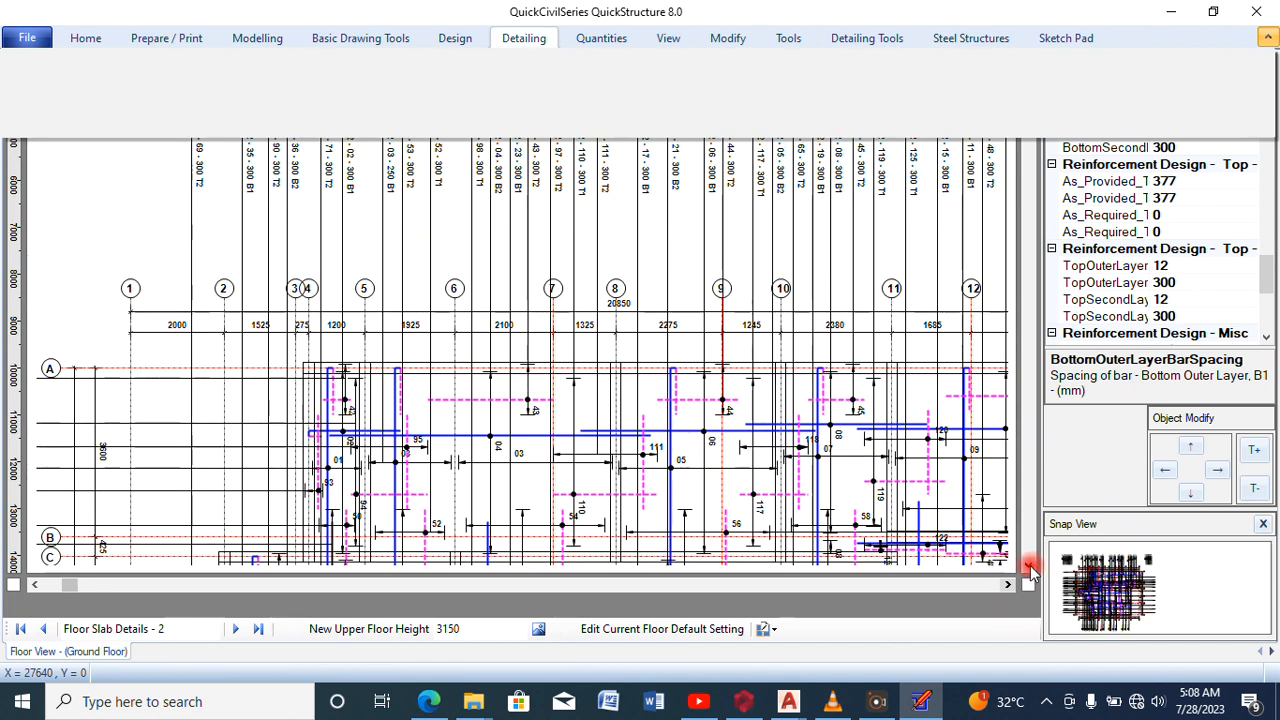
click(1026, 564)
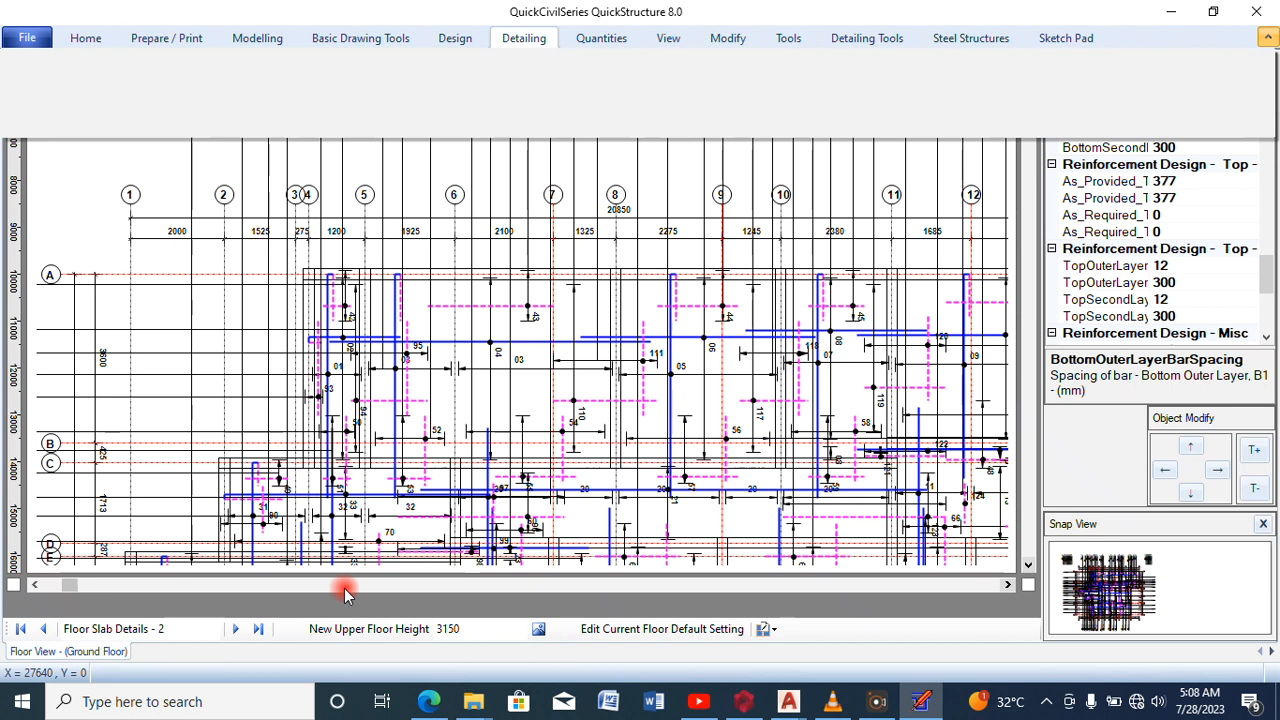
Go back from the floor slab details to the FIRST BEAM DETAILS drawing page
click(152, 628)
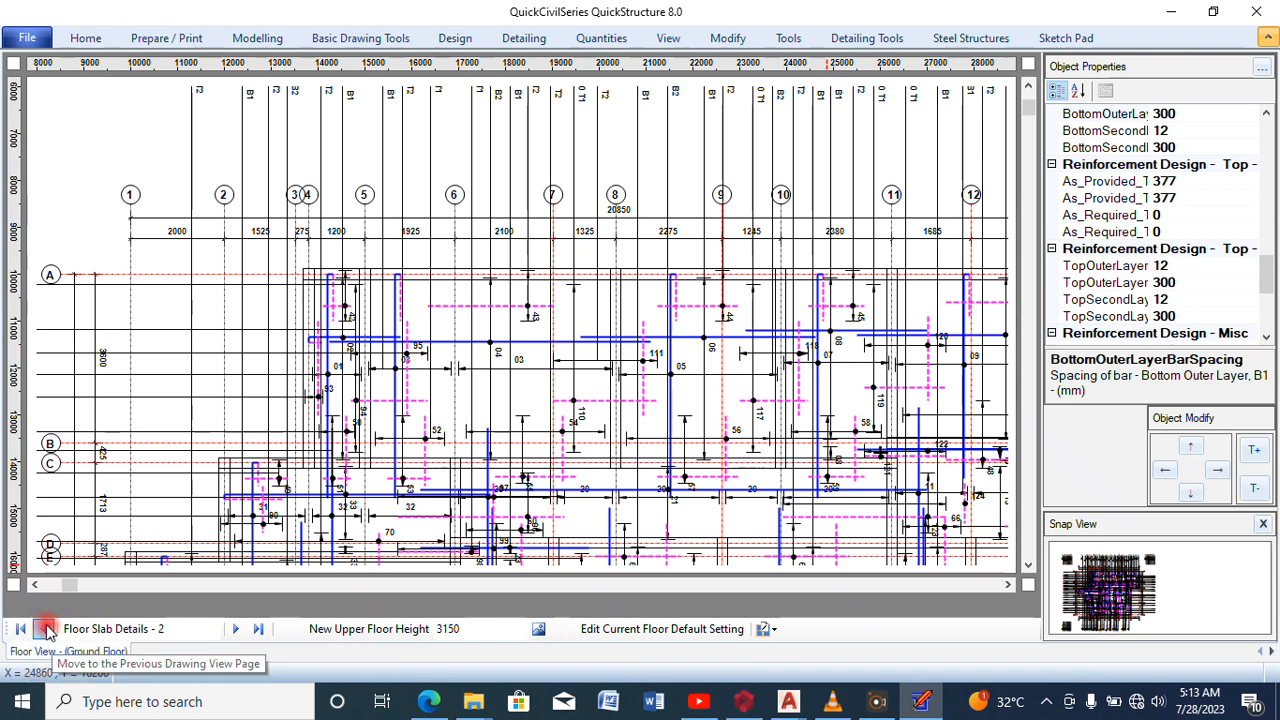
click(45, 629)
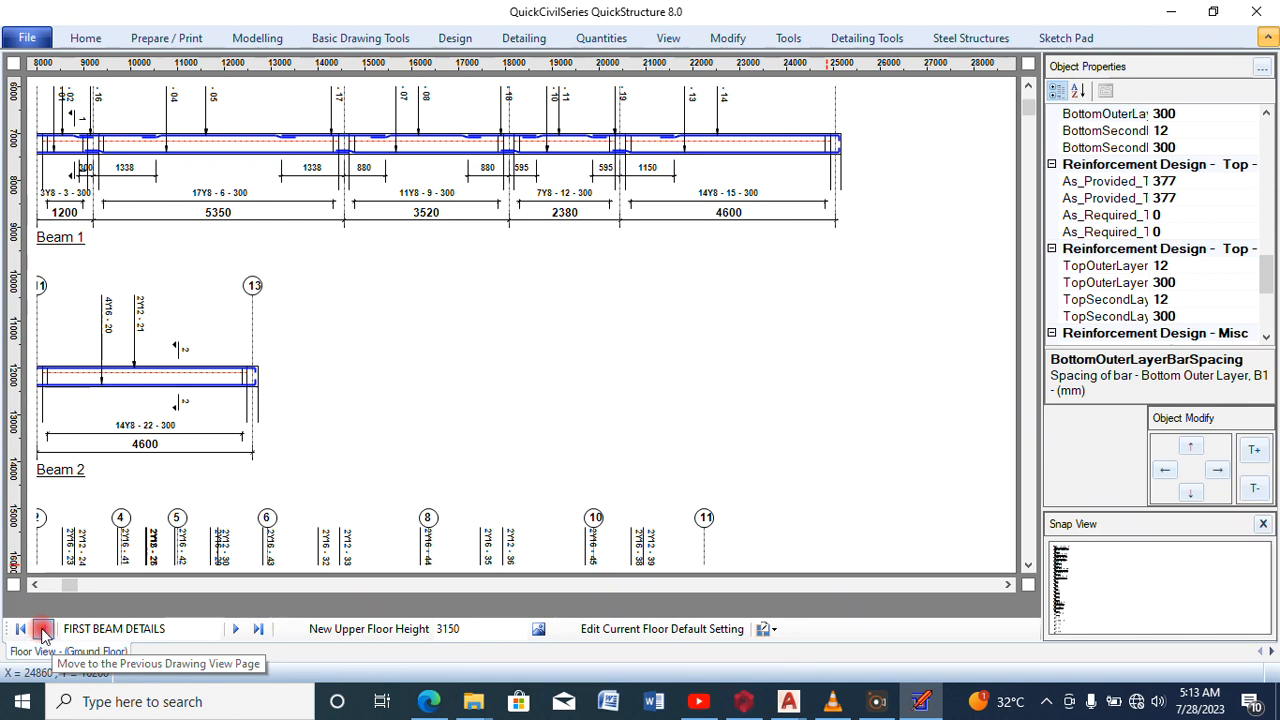
click(43, 630)
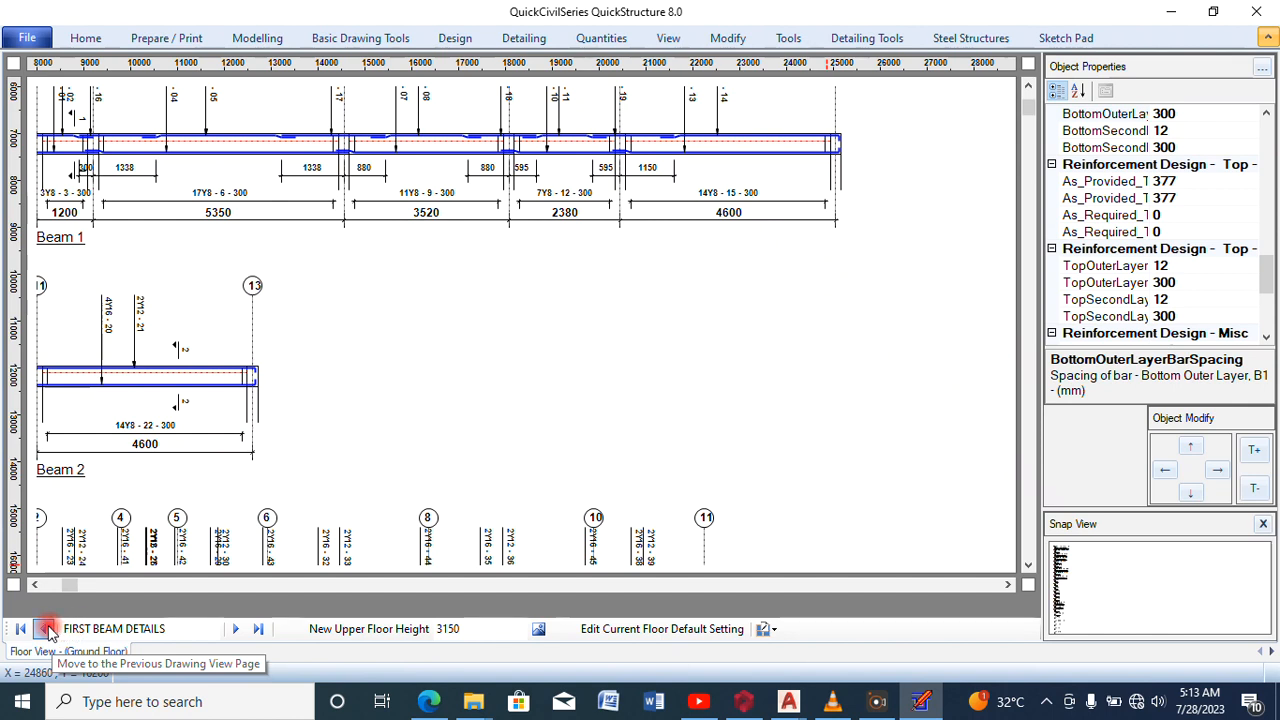
click(45, 628)
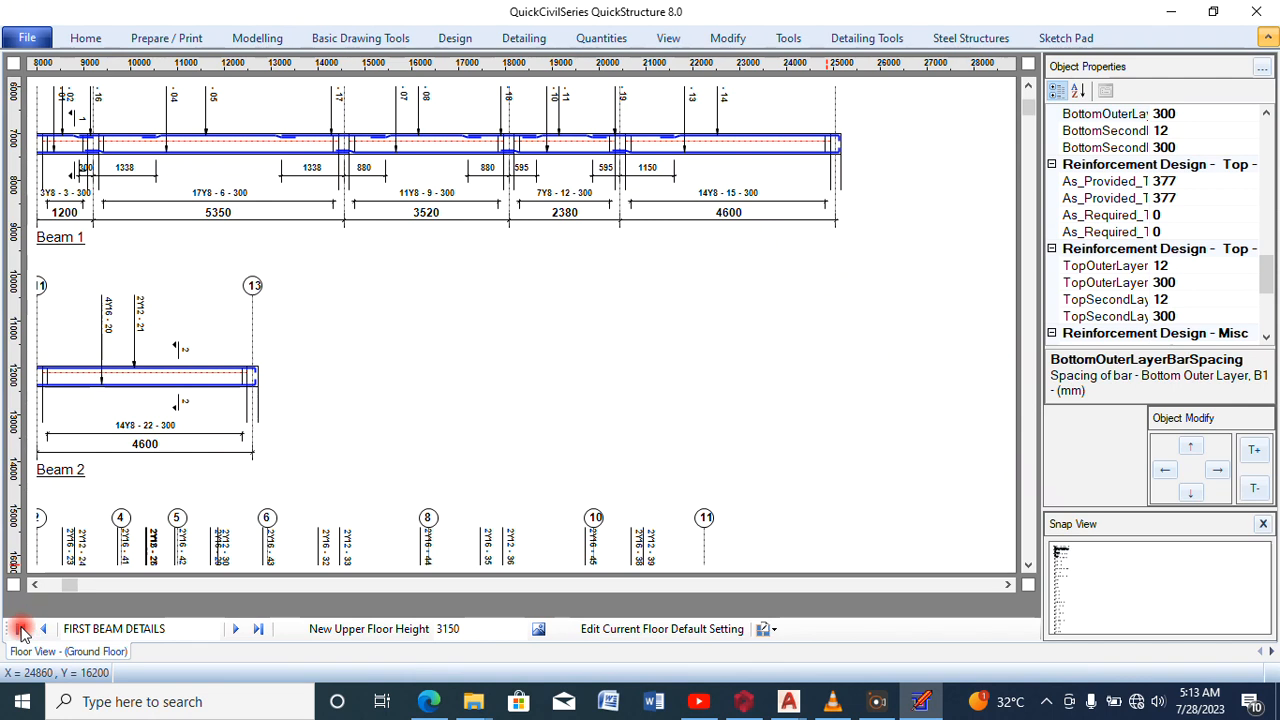
click(47, 629)
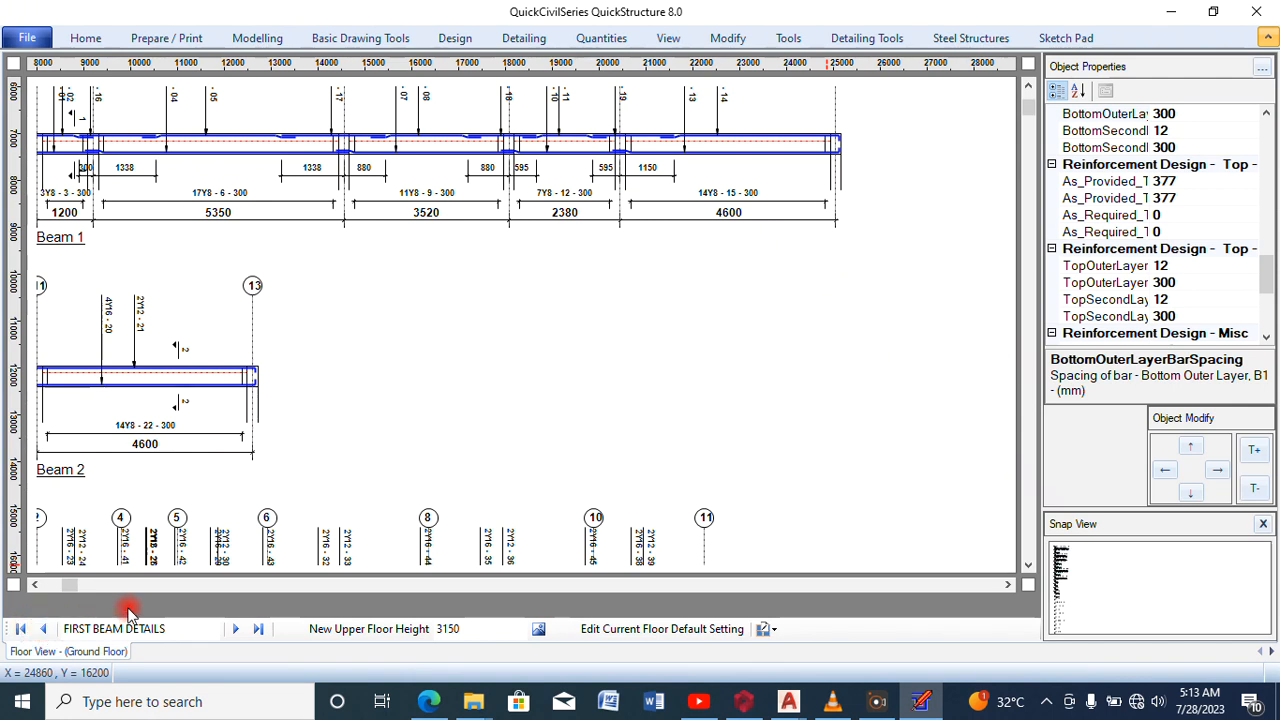
Switch the drawing display from the beam details page to the Floor View
click(670, 38)
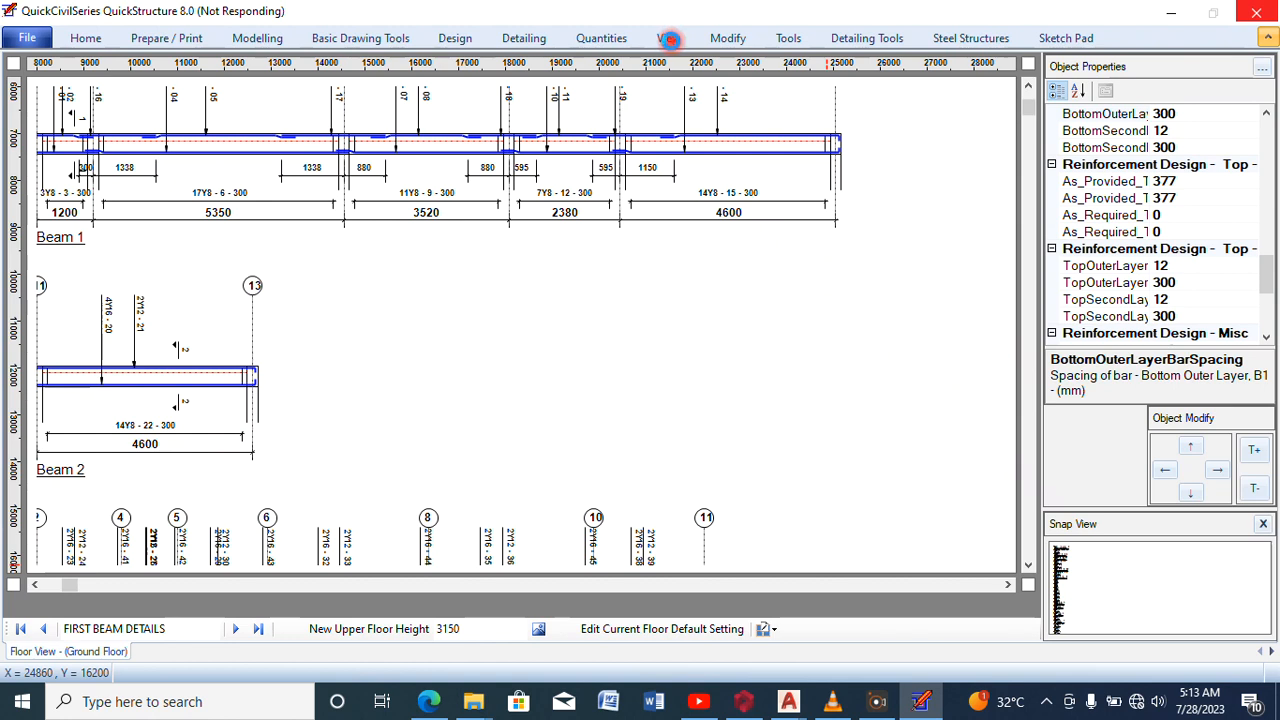
click(670, 40)
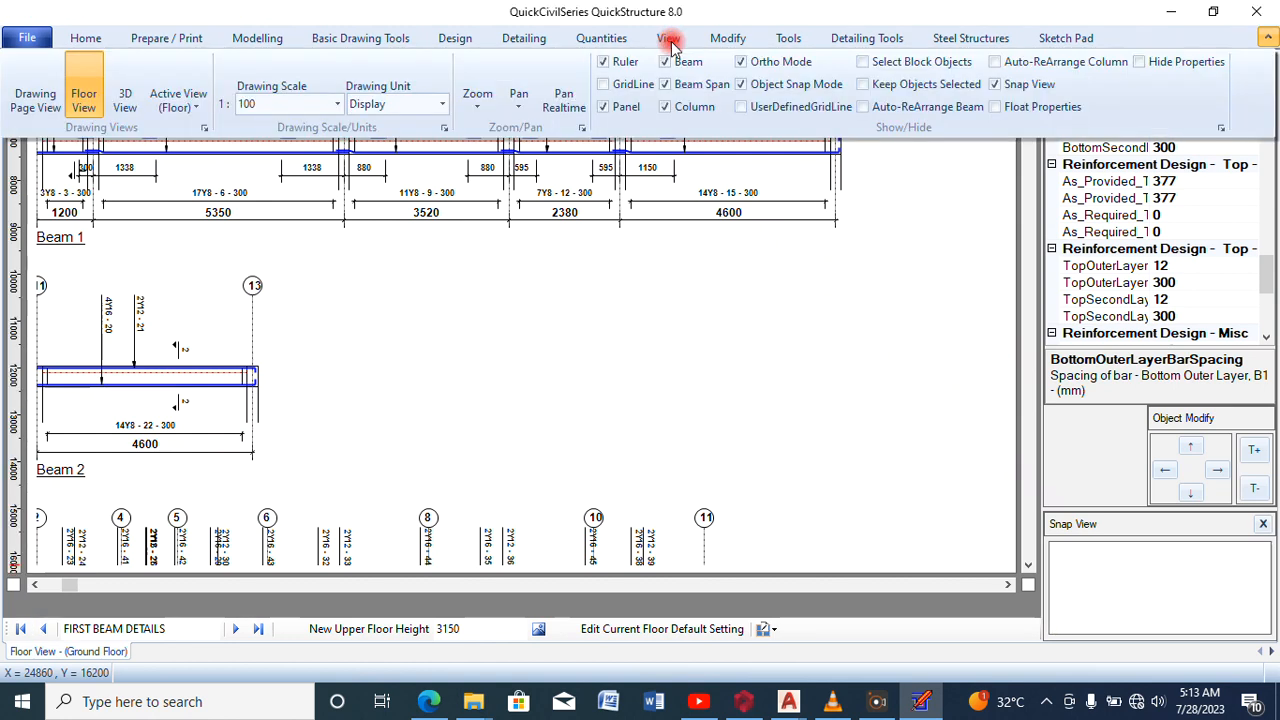
click(96, 95)
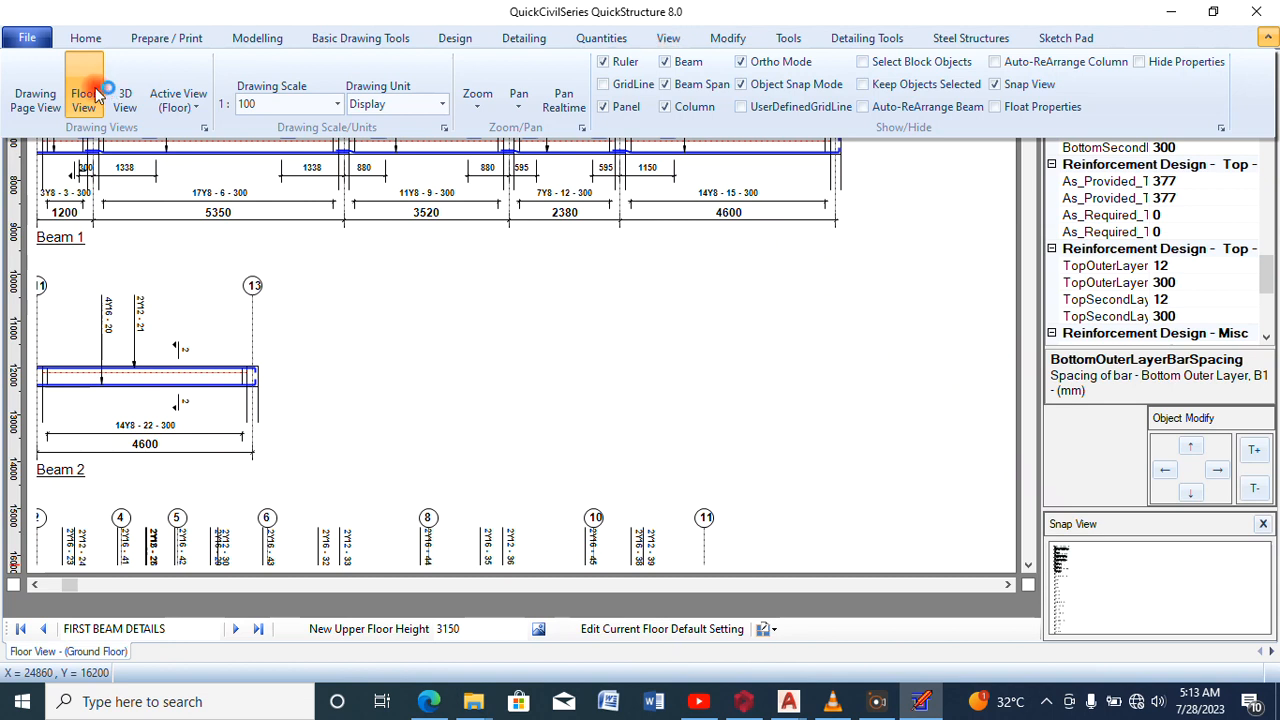